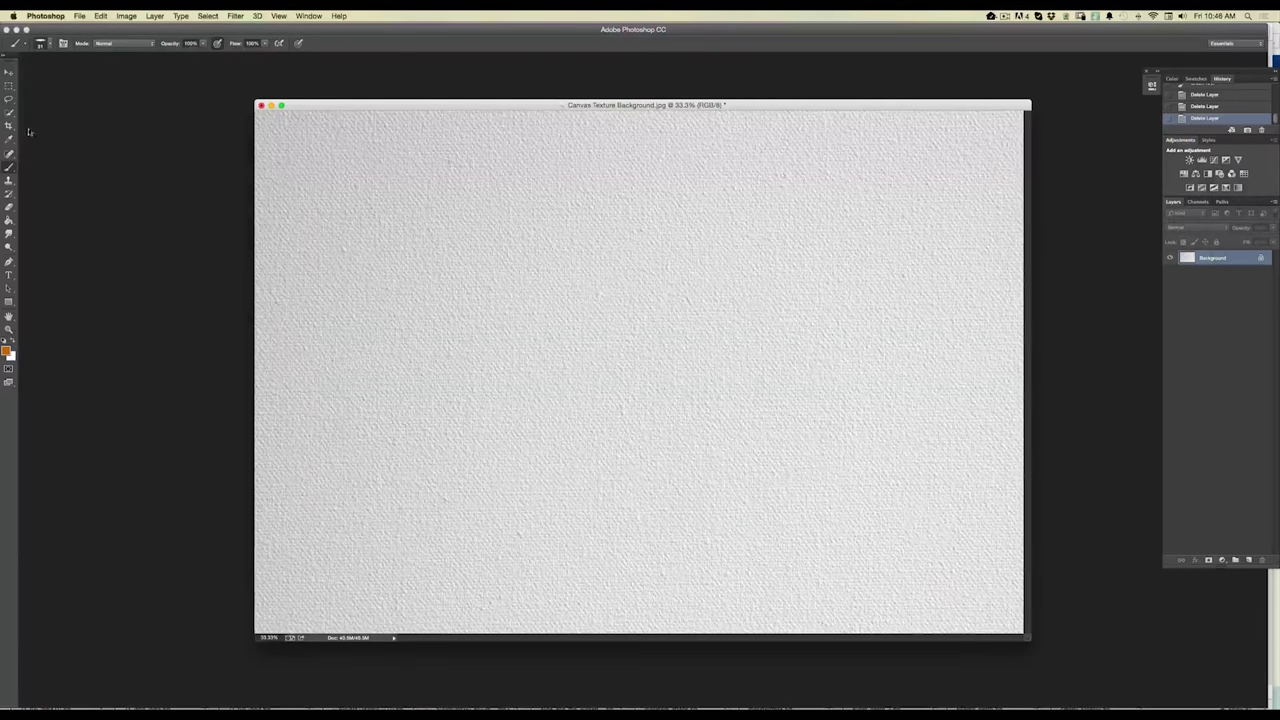
pyautogui.click(40, 43)
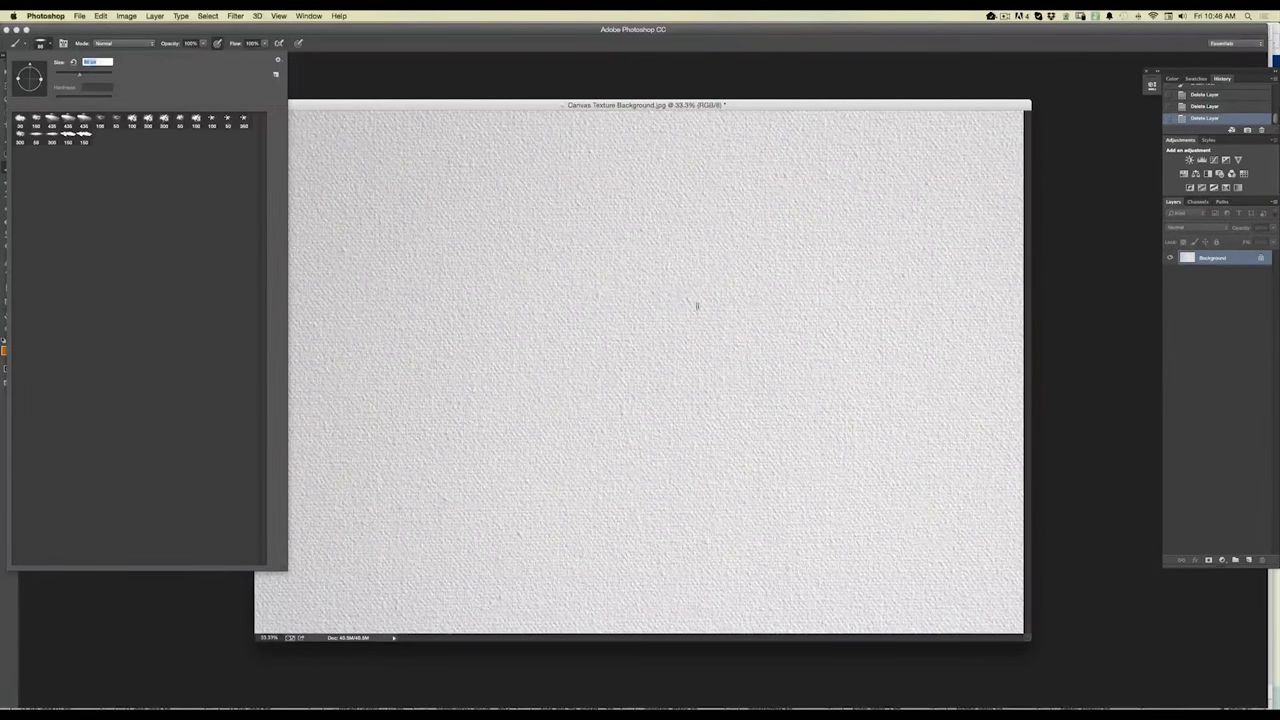
pyautogui.click(506, 80)
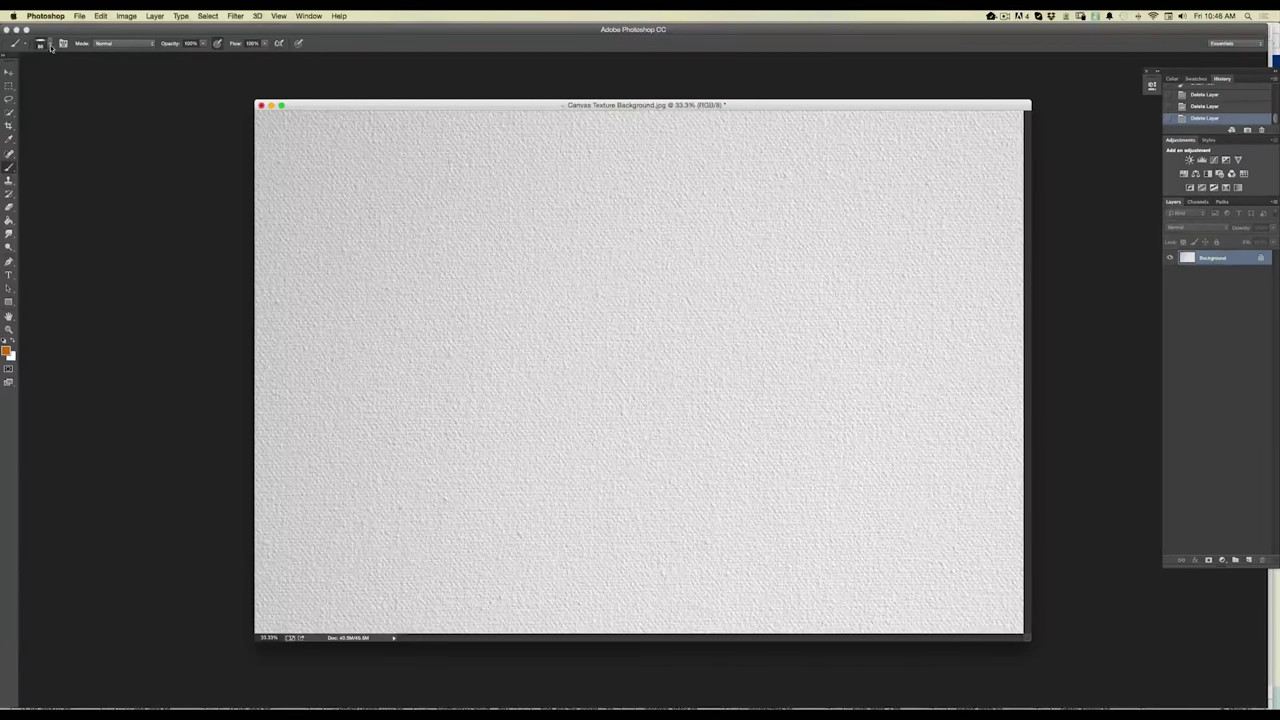
pyautogui.click(48, 44)
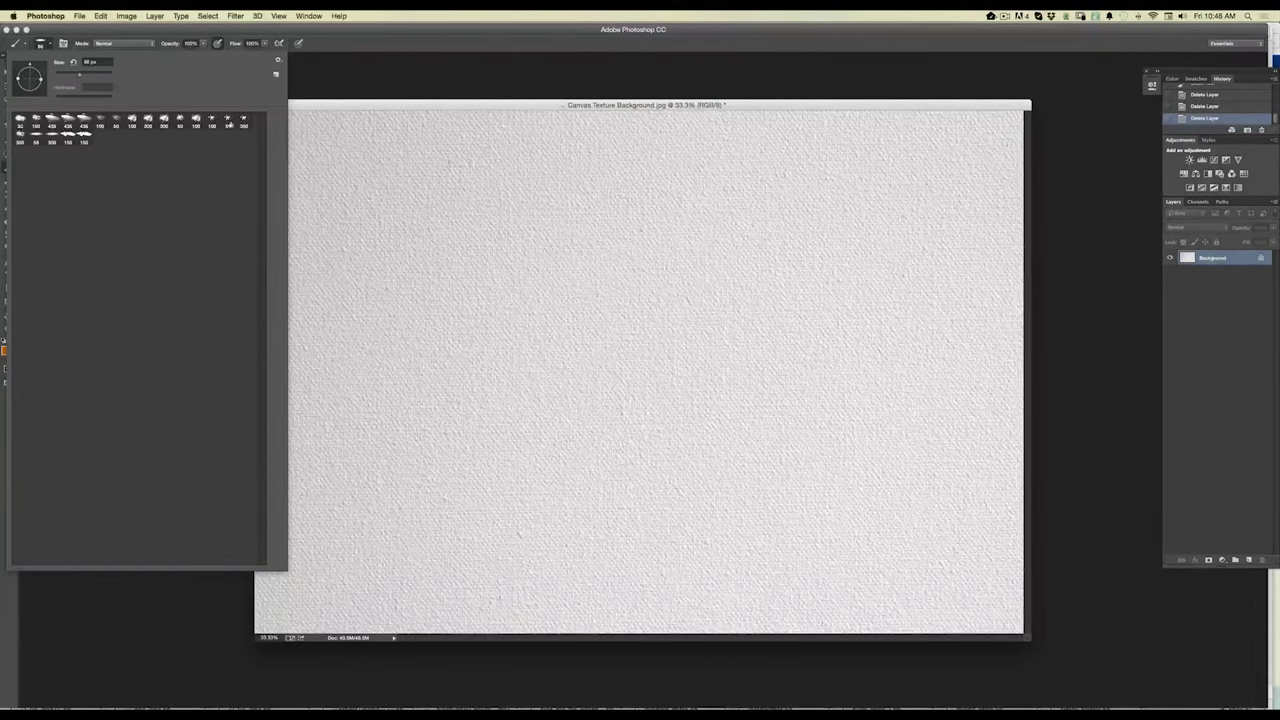
pyautogui.click(364, 100)
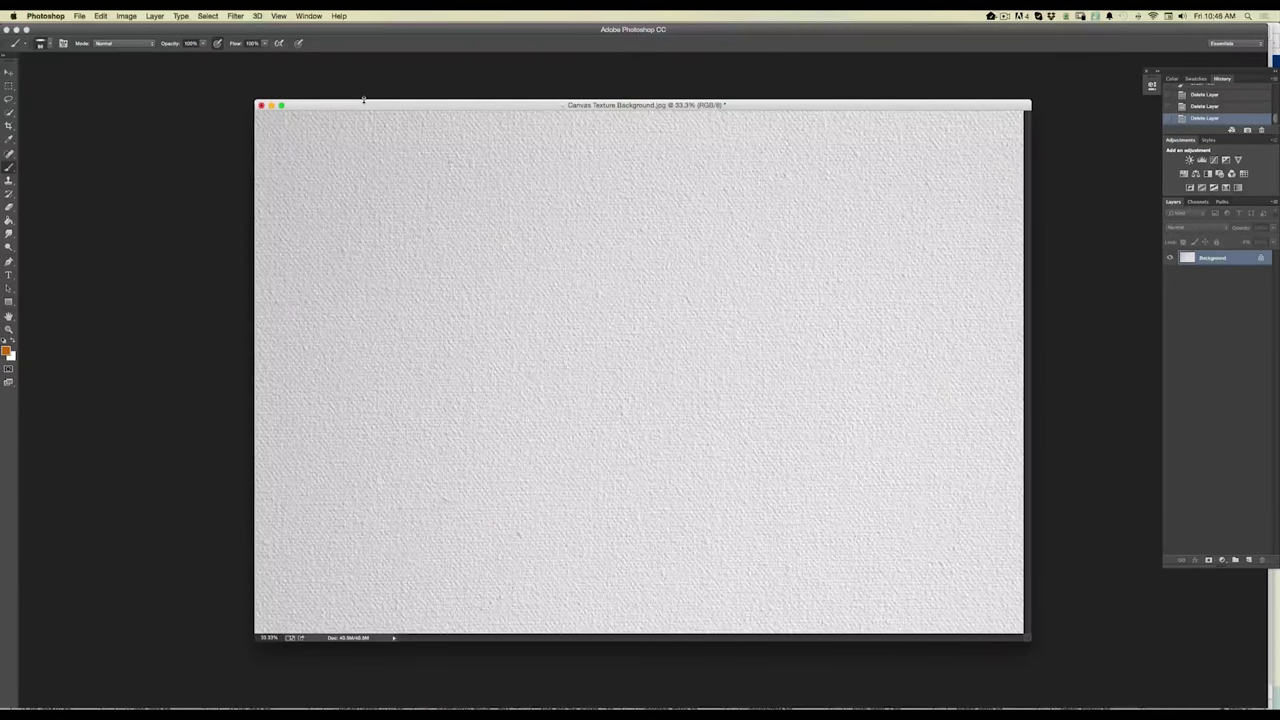
# Show the canvas texture image in full-screen mode and duplicate its Background layer.
pyautogui.press('f')
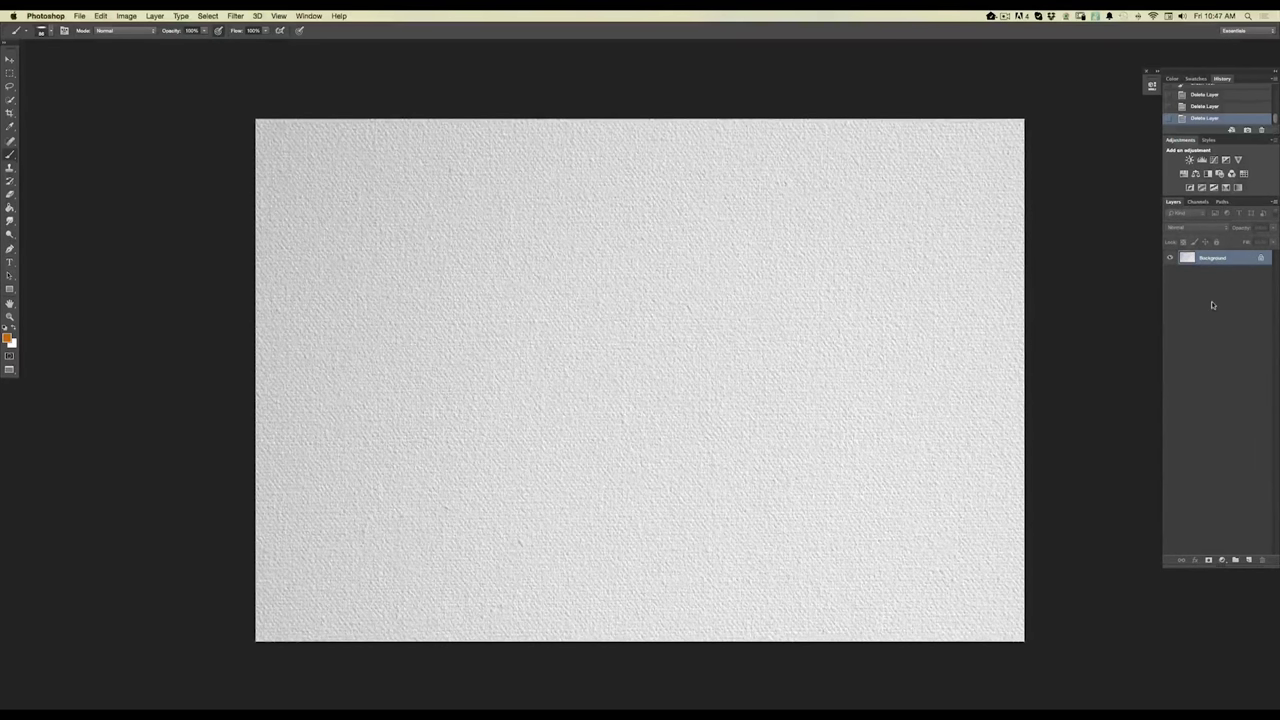
pyautogui.moveTo(1209, 262); pyautogui.dragTo(1248, 560)
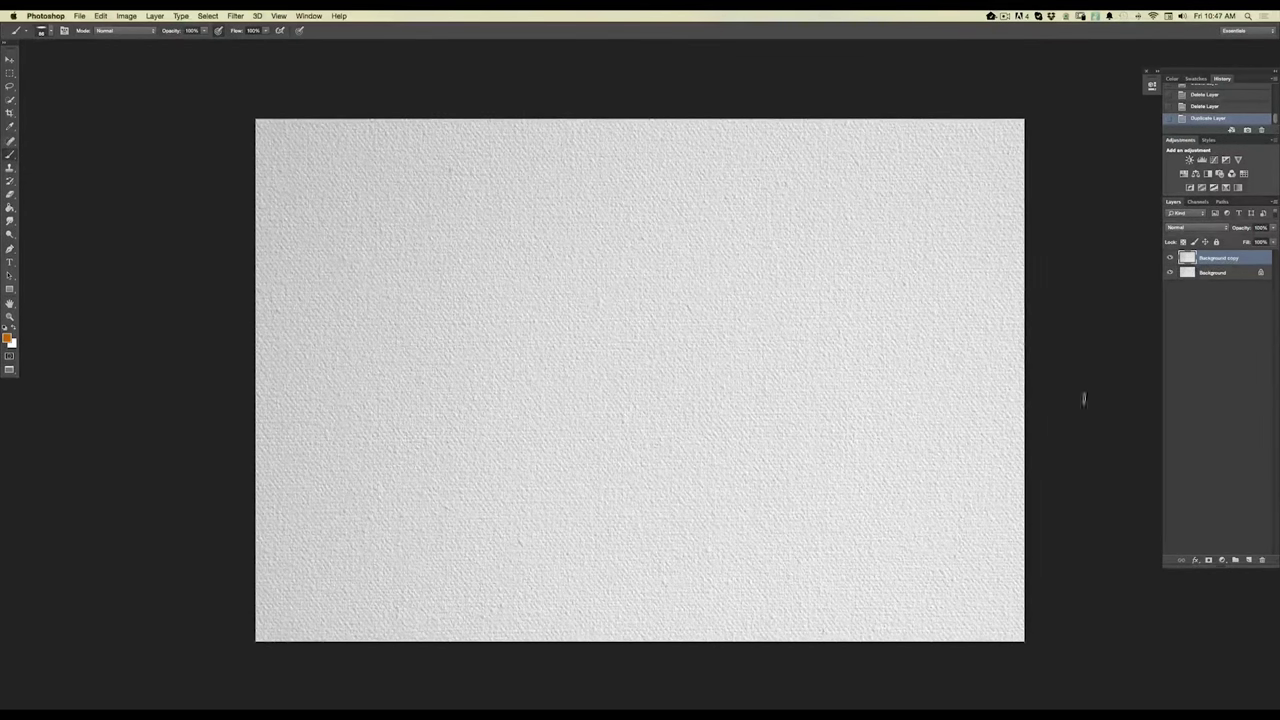
# Add a new layer directly above Background and fill it with the tan color dbc3a7 using the Paint Bucket.
pyautogui.click(1205, 276)
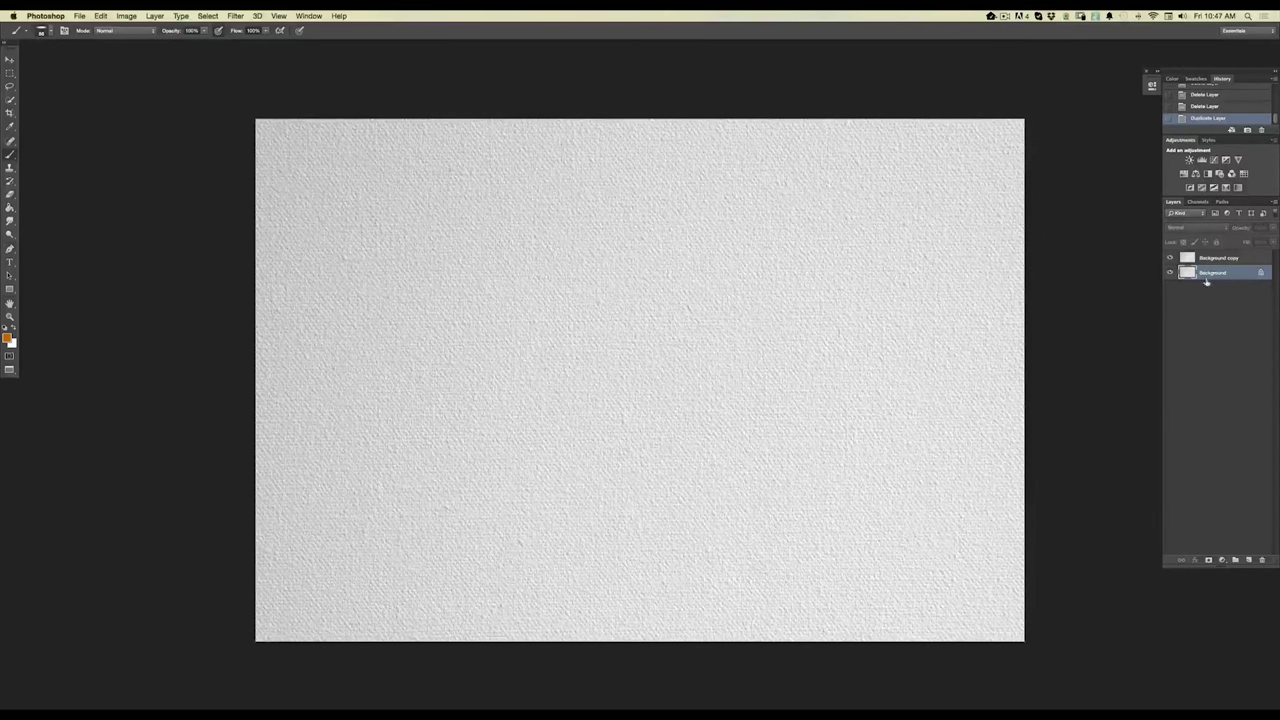
pyautogui.click(1248, 561)
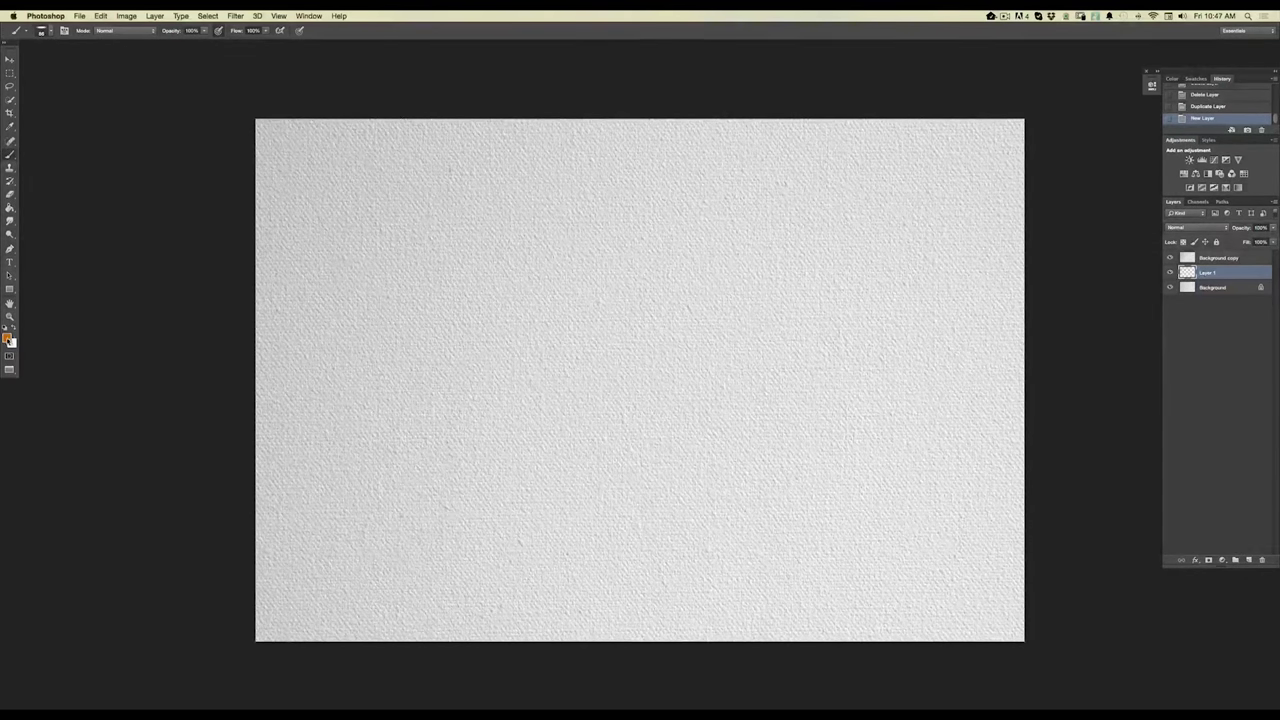
pyautogui.click(8, 339)
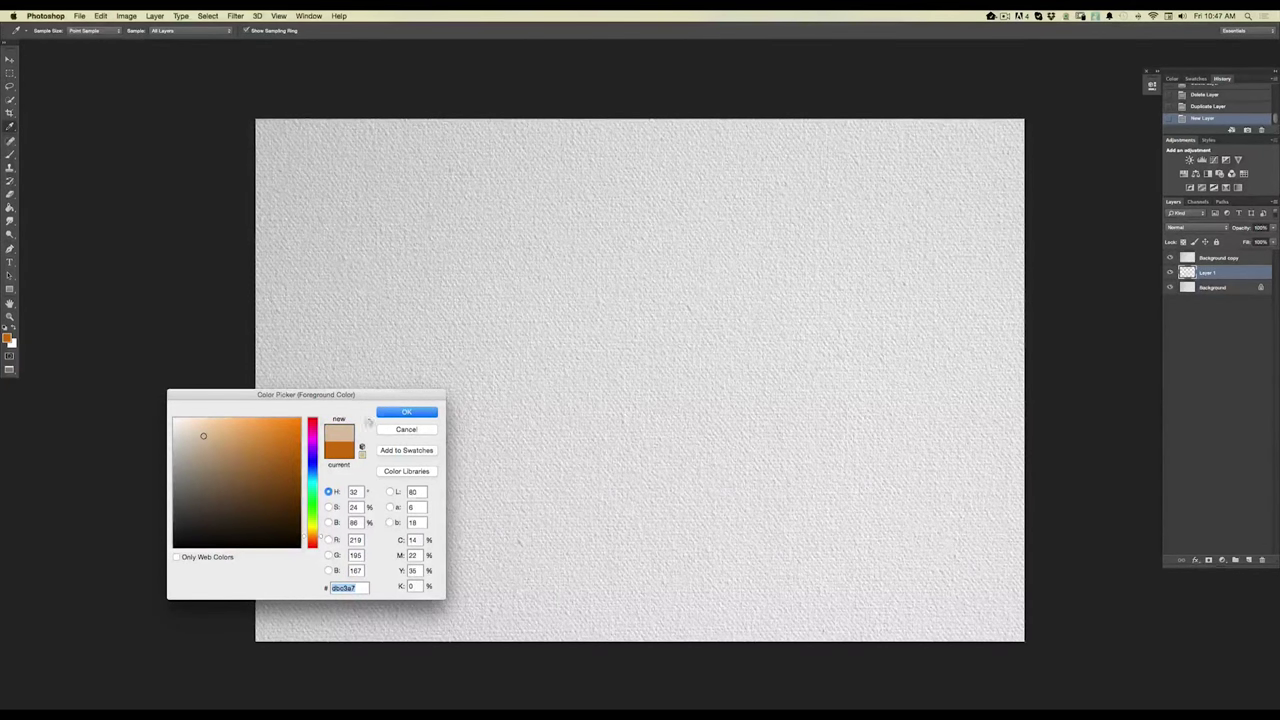
pyautogui.click(392, 416)
pyautogui.click(10, 207)
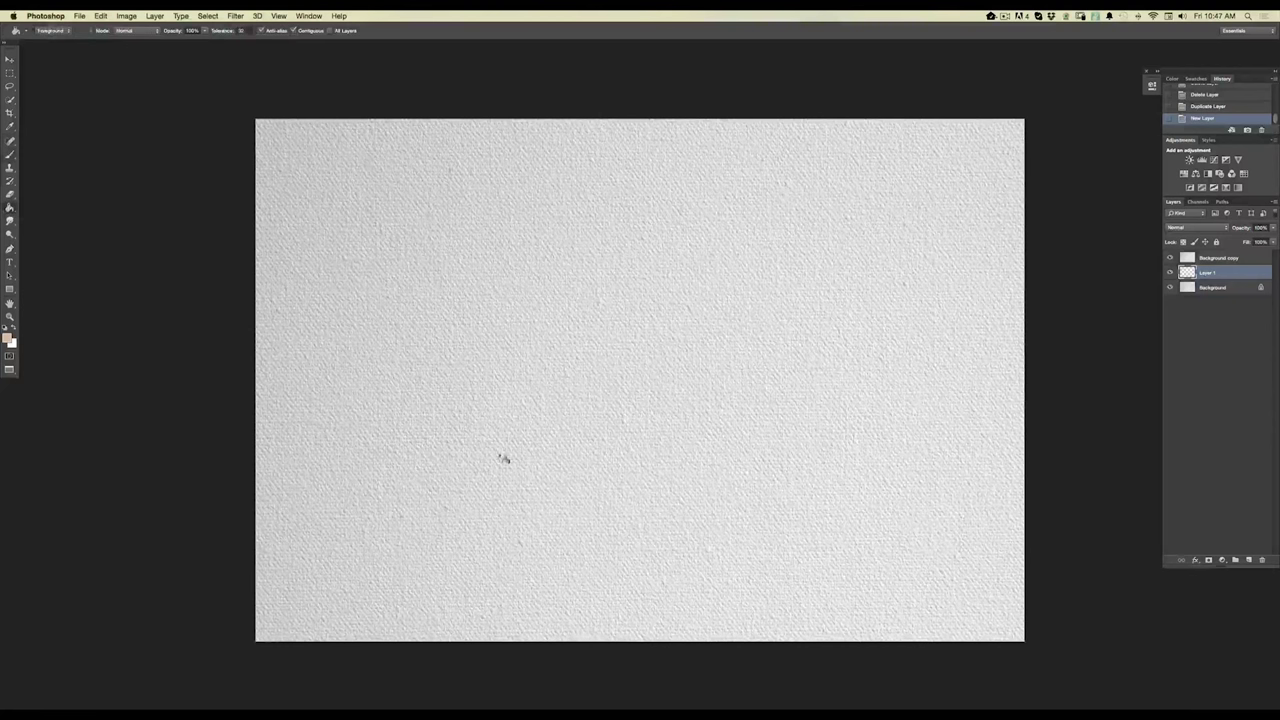
pyautogui.click(640, 448)
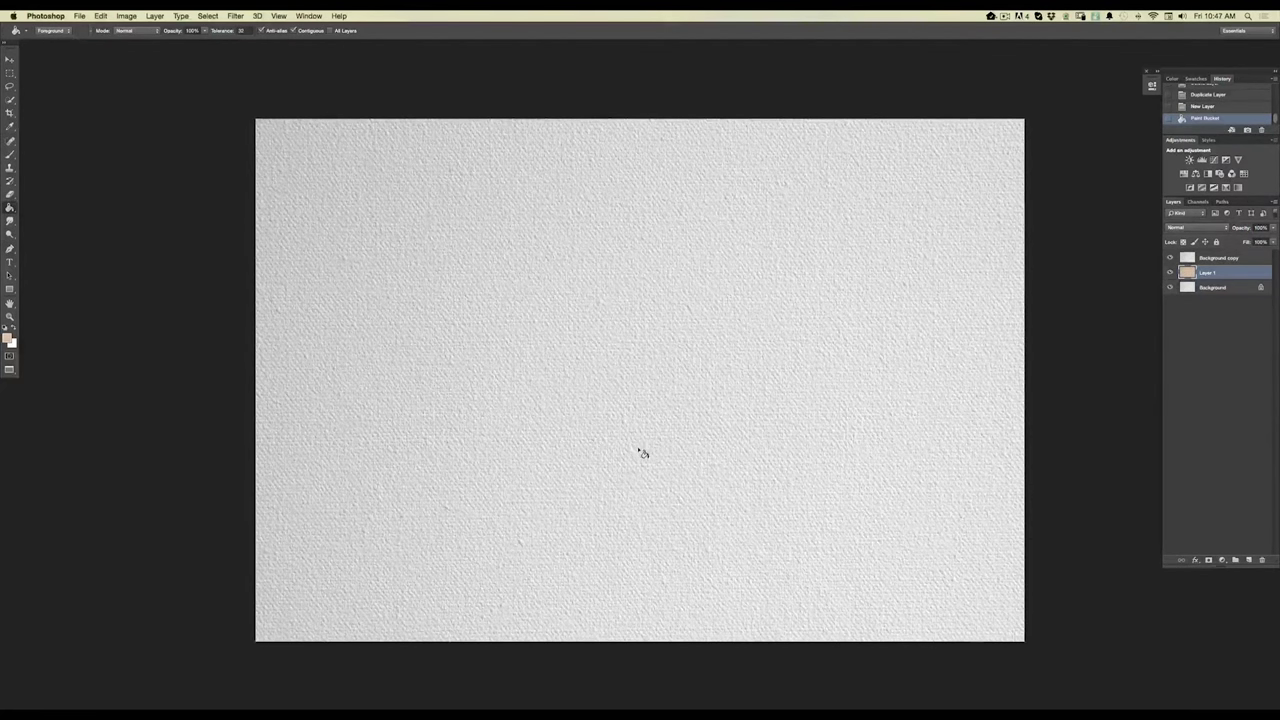
# With Background copy hidden, set the tan Layer 1's blend mode to Multiply and add an empty layer above it.
pyautogui.click(1170, 258)
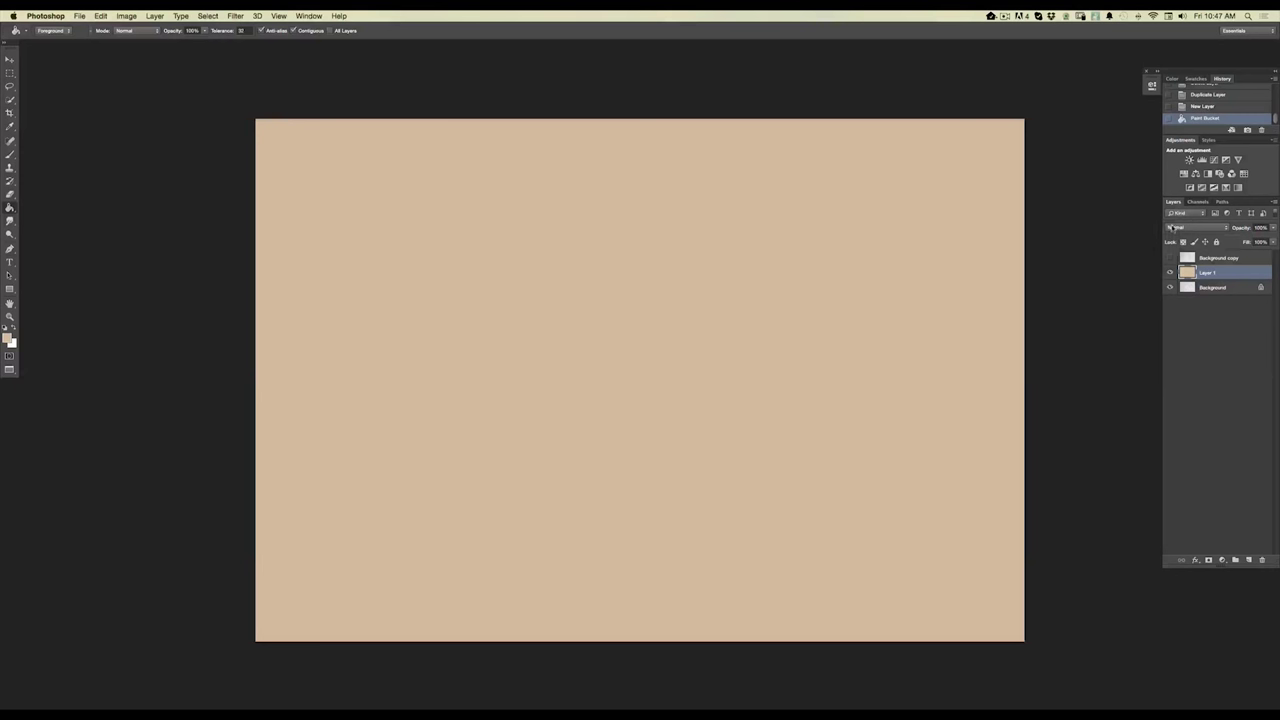
pyautogui.click(1172, 228)
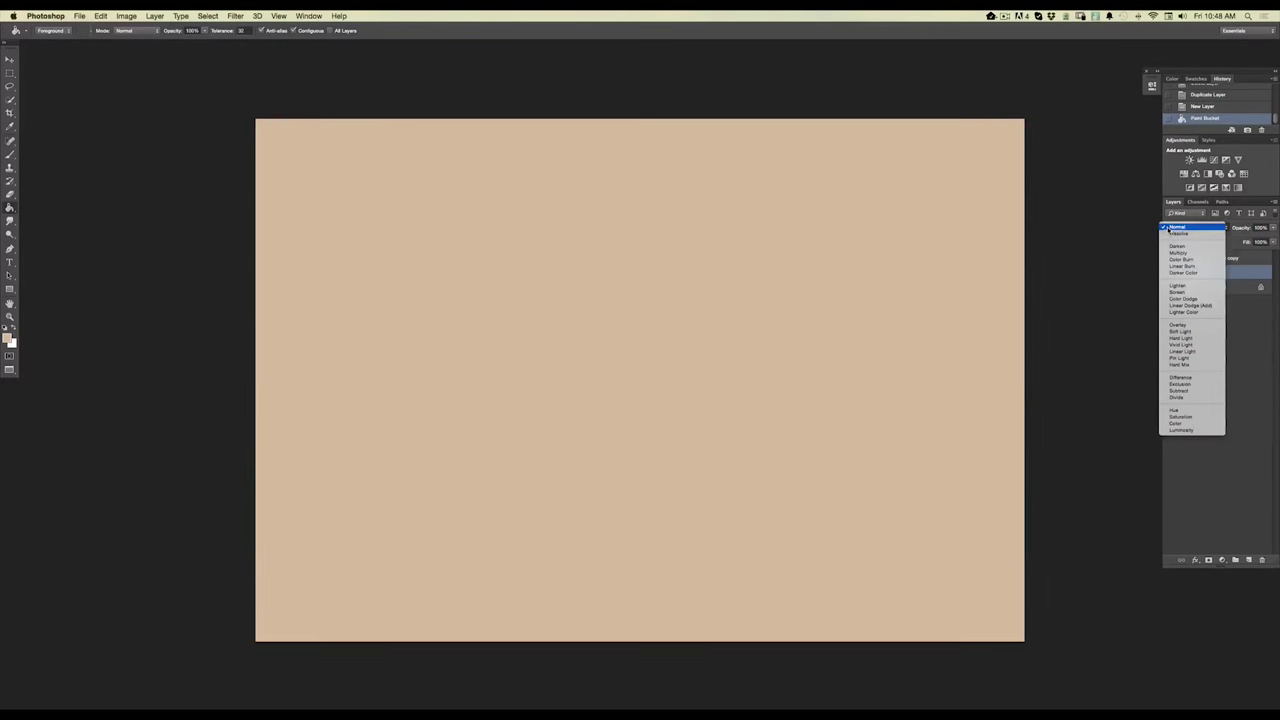
pyautogui.click(1152, 236)
pyautogui.click(1172, 230)
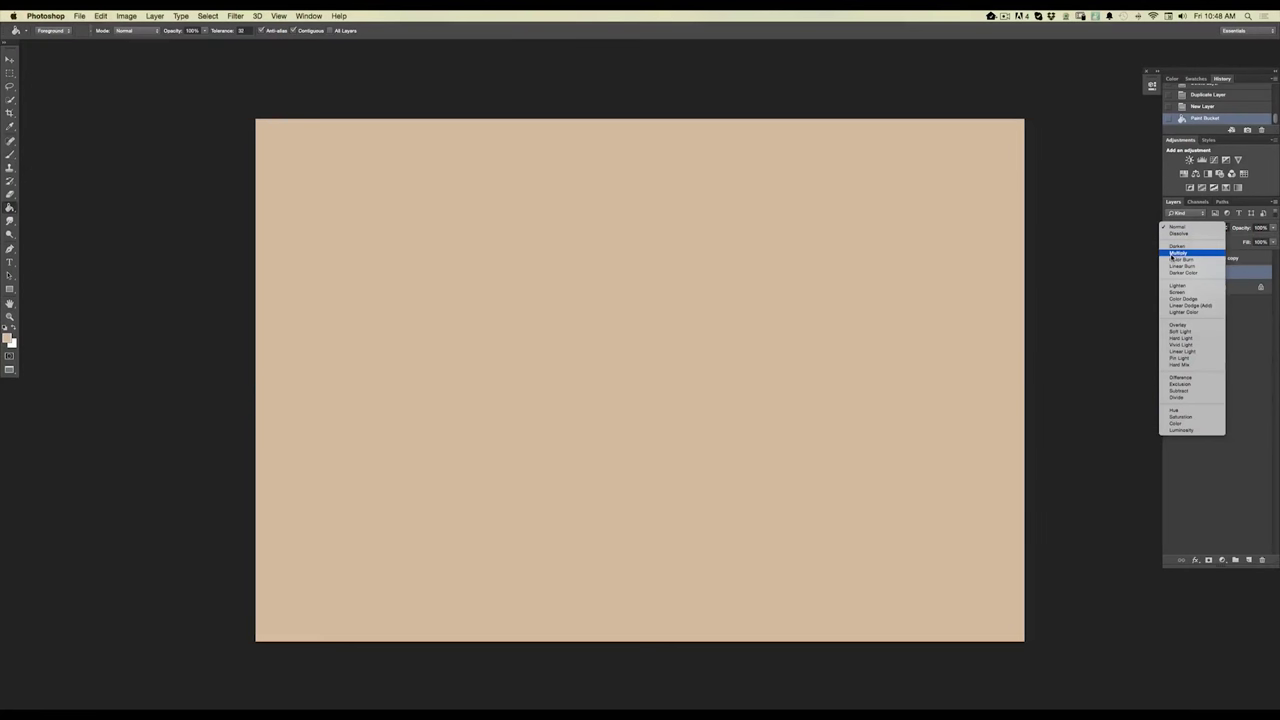
pyautogui.click(1174, 254)
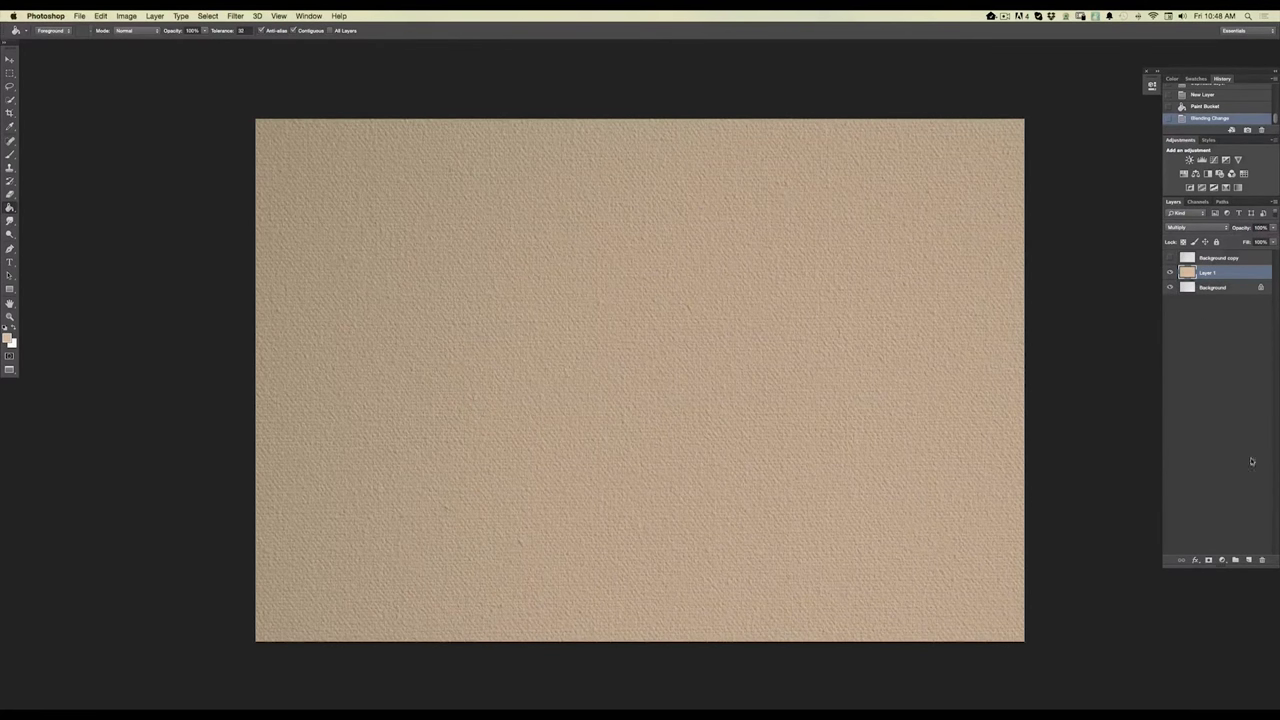
pyautogui.click(1248, 561)
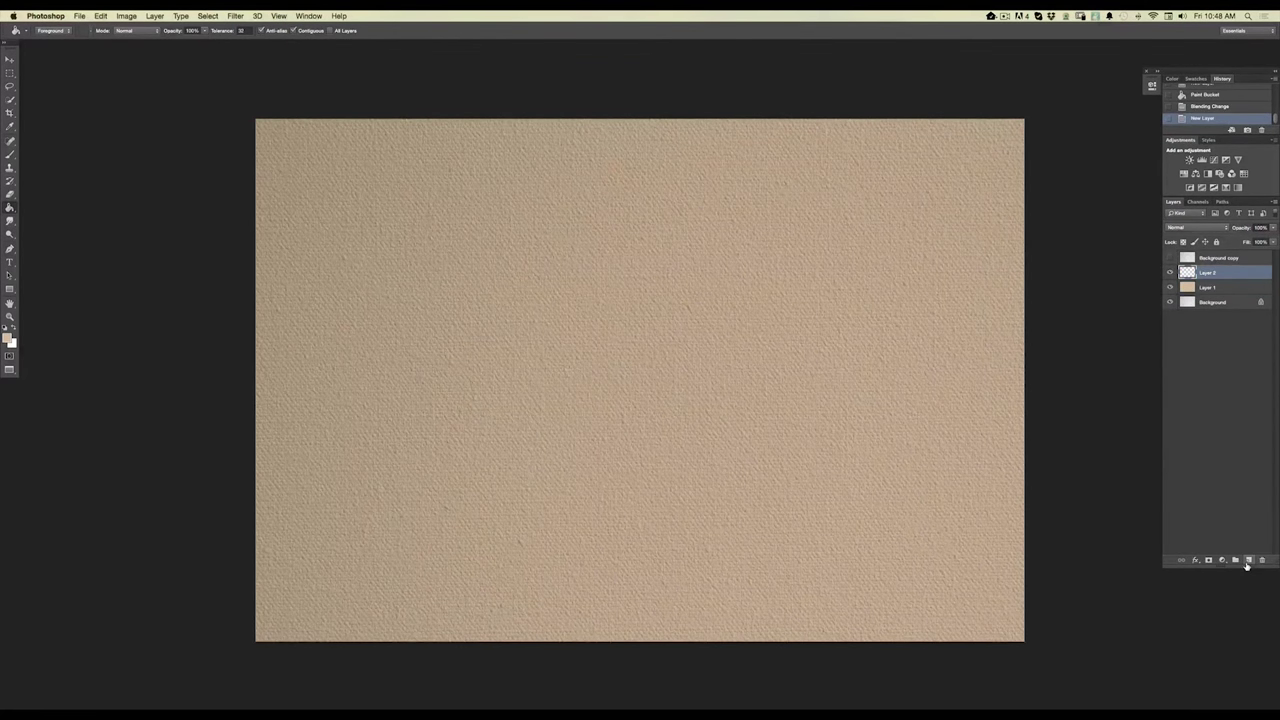
# Show the Background copy layer and set it to Multiply at 31% opacity.
pyautogui.click(1170, 258)
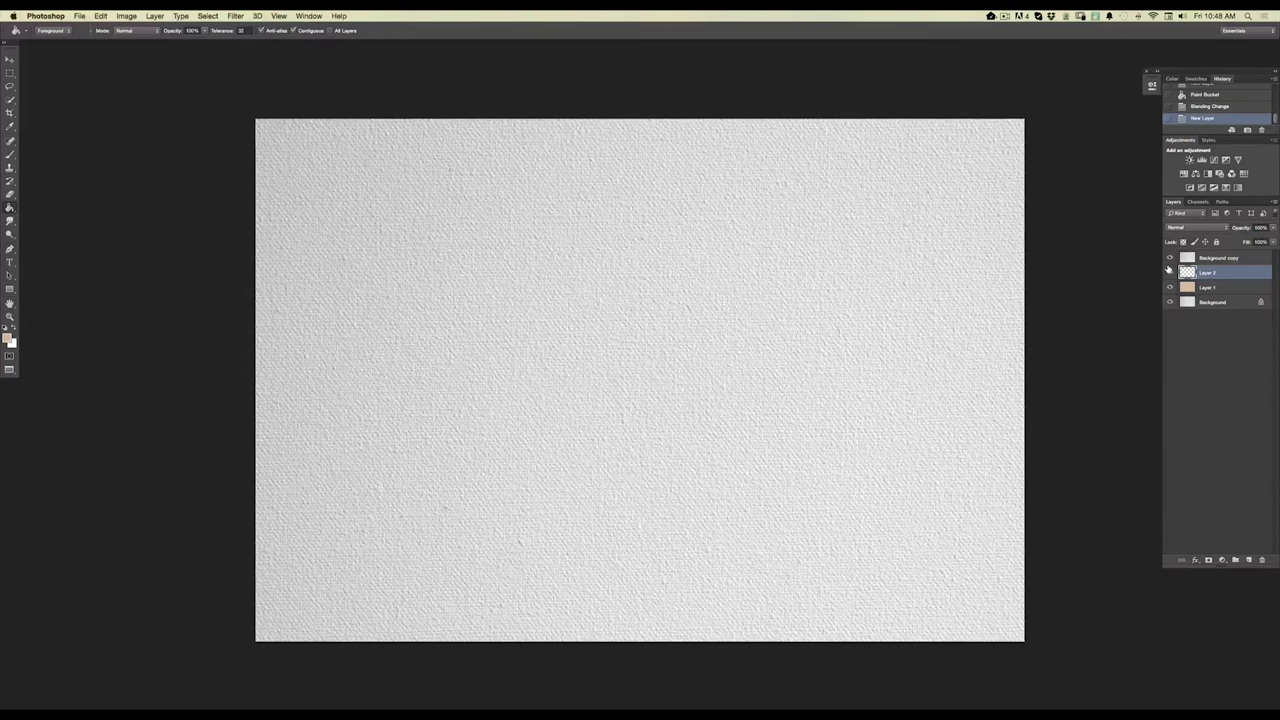
pyautogui.click(1203, 262)
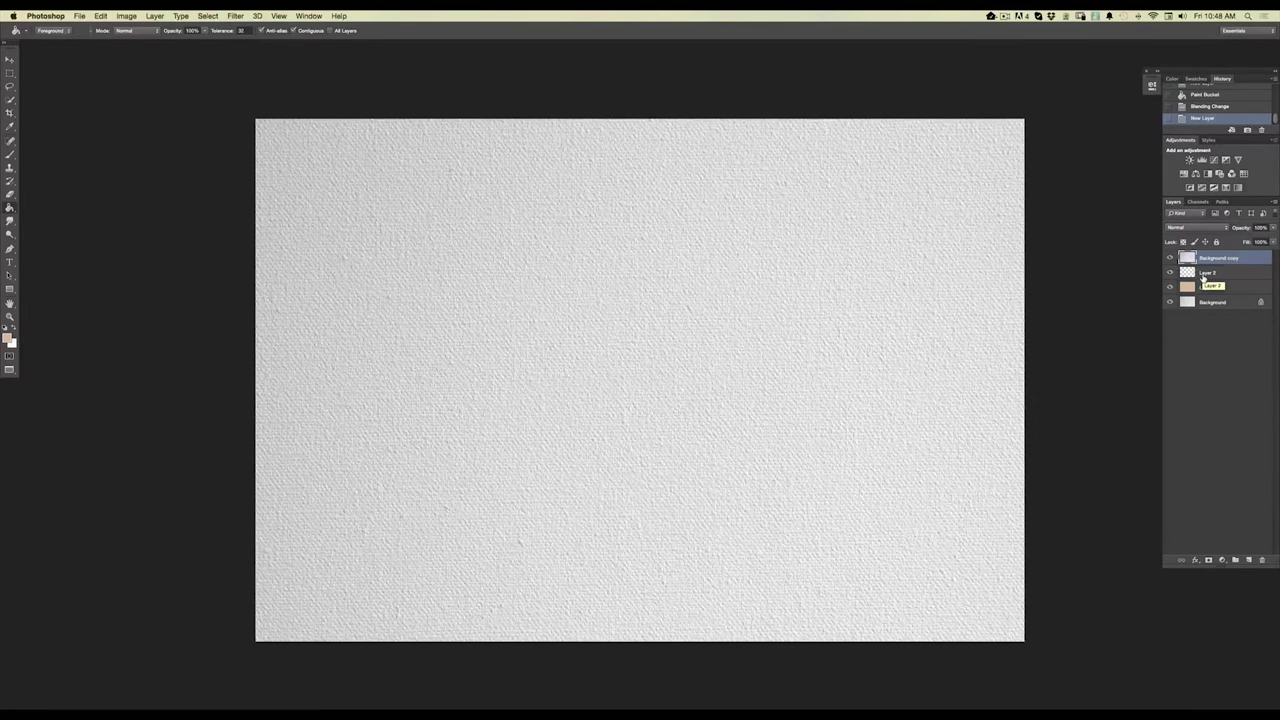
pyautogui.click(1172, 228)
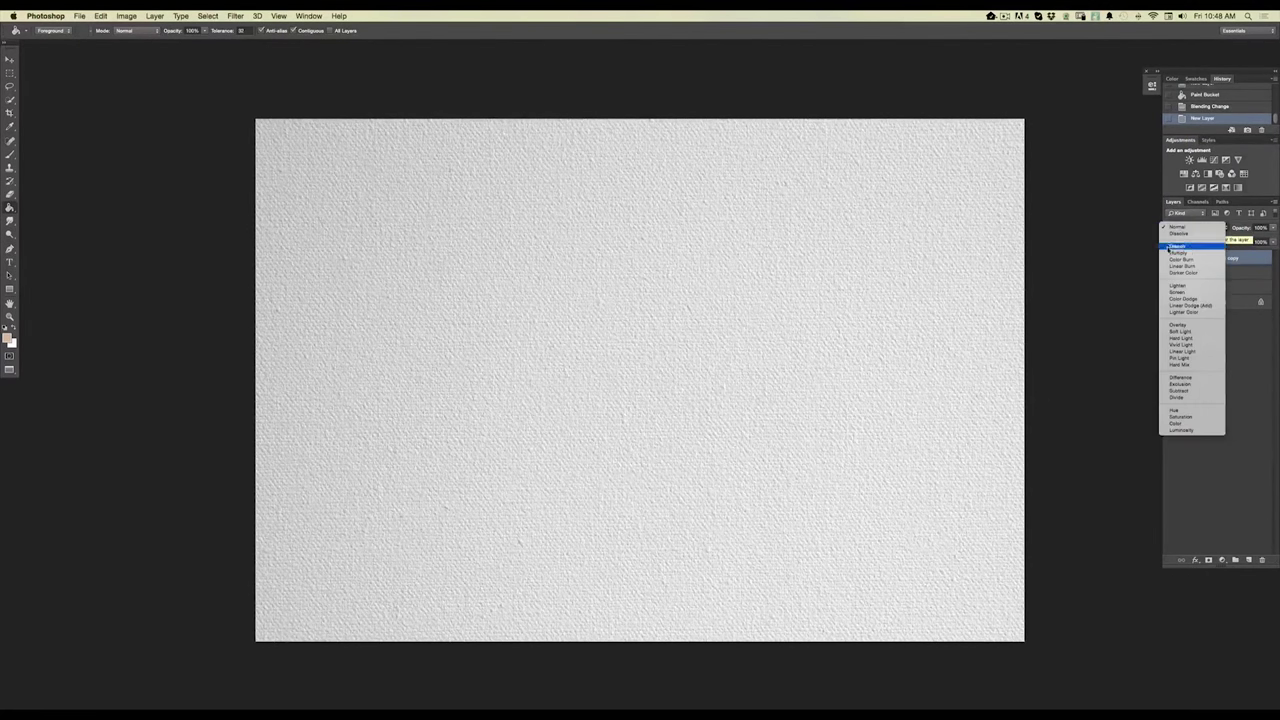
pyautogui.click(1178, 252)
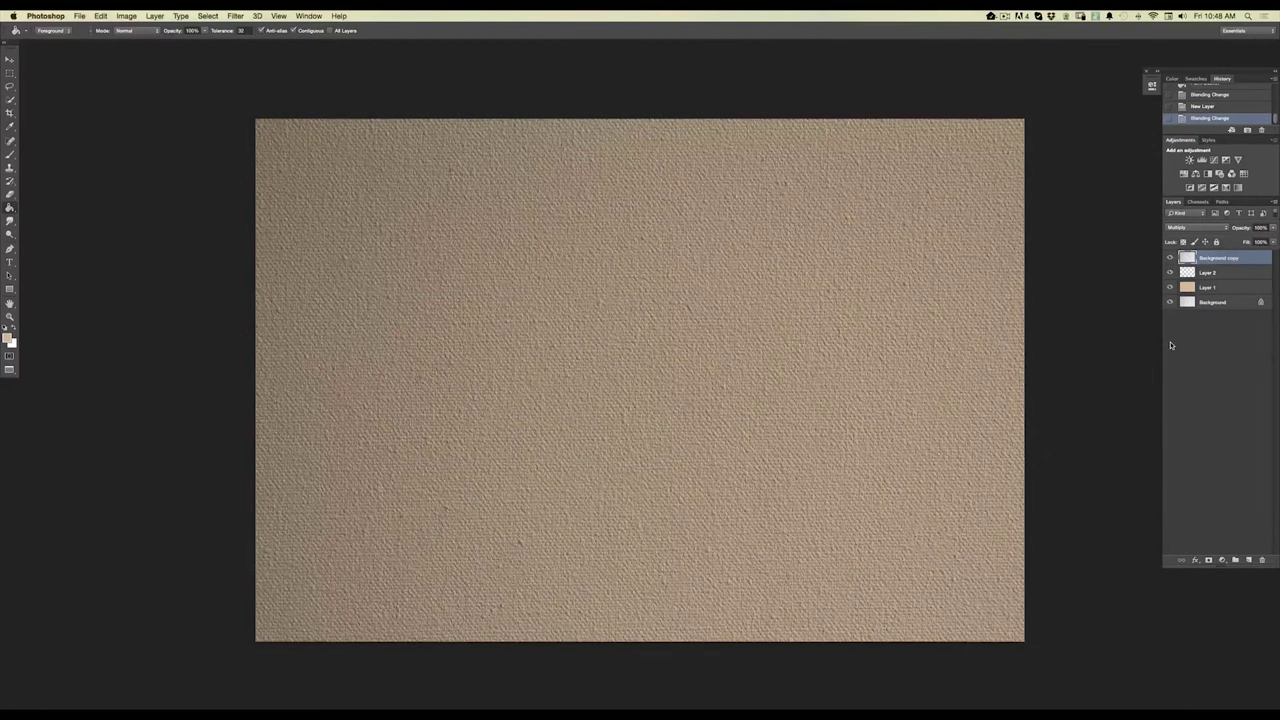
pyautogui.moveTo(1265, 236); pyautogui.dragTo(1250, 240)
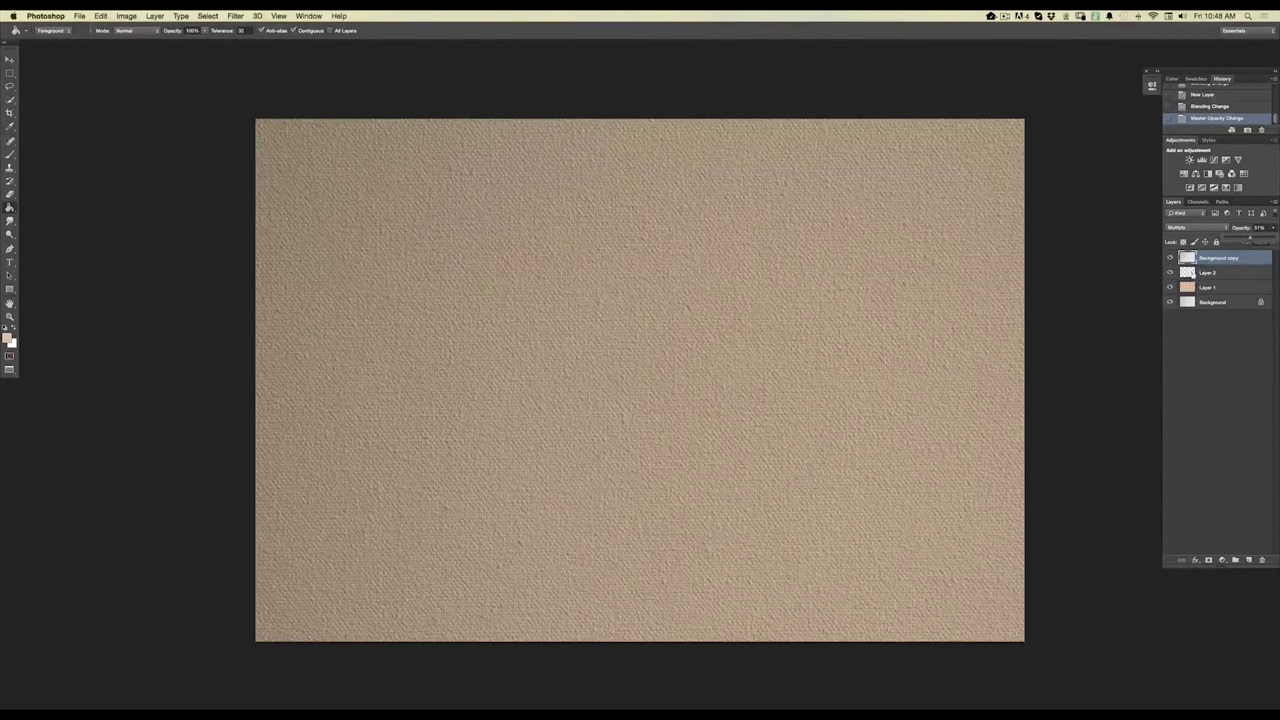
# Rename the empty Layer 2 as Drawing.
pyautogui.click(1206, 275)
pyautogui.doubleClick(1206, 273)
pyautogui.write('Dirt')
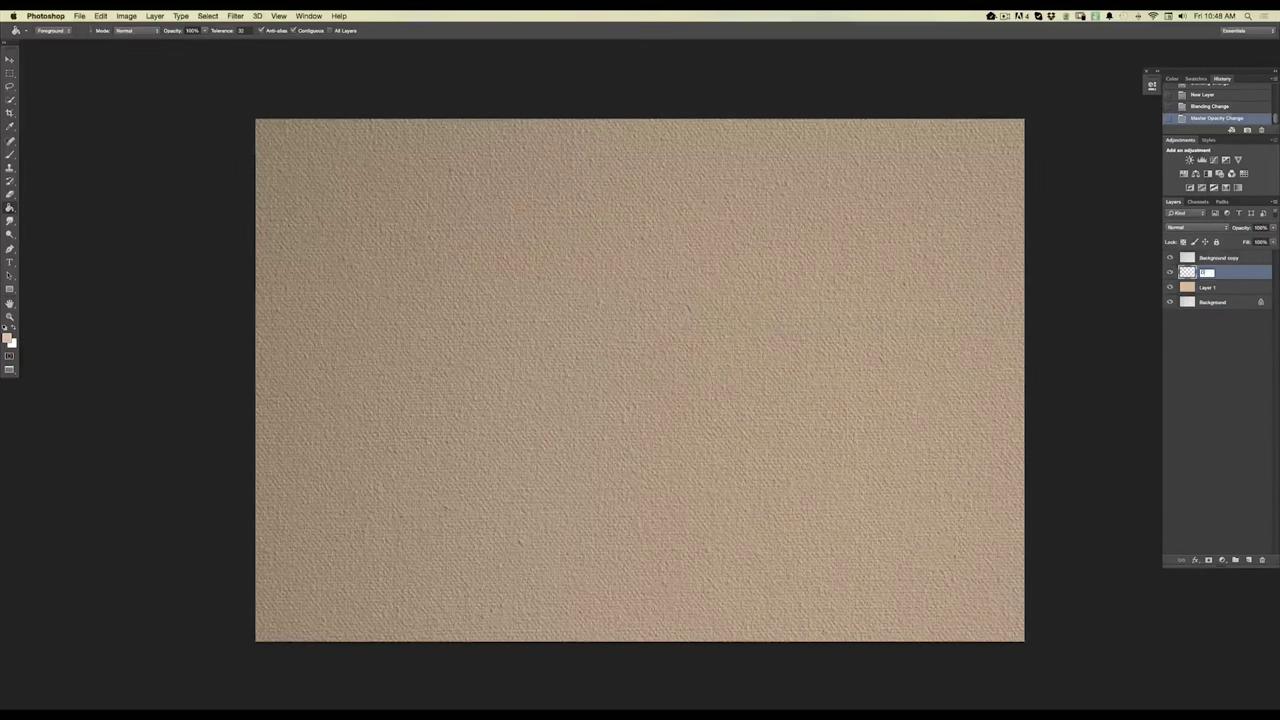
pyautogui.write('ing')
pyautogui.press('Return')
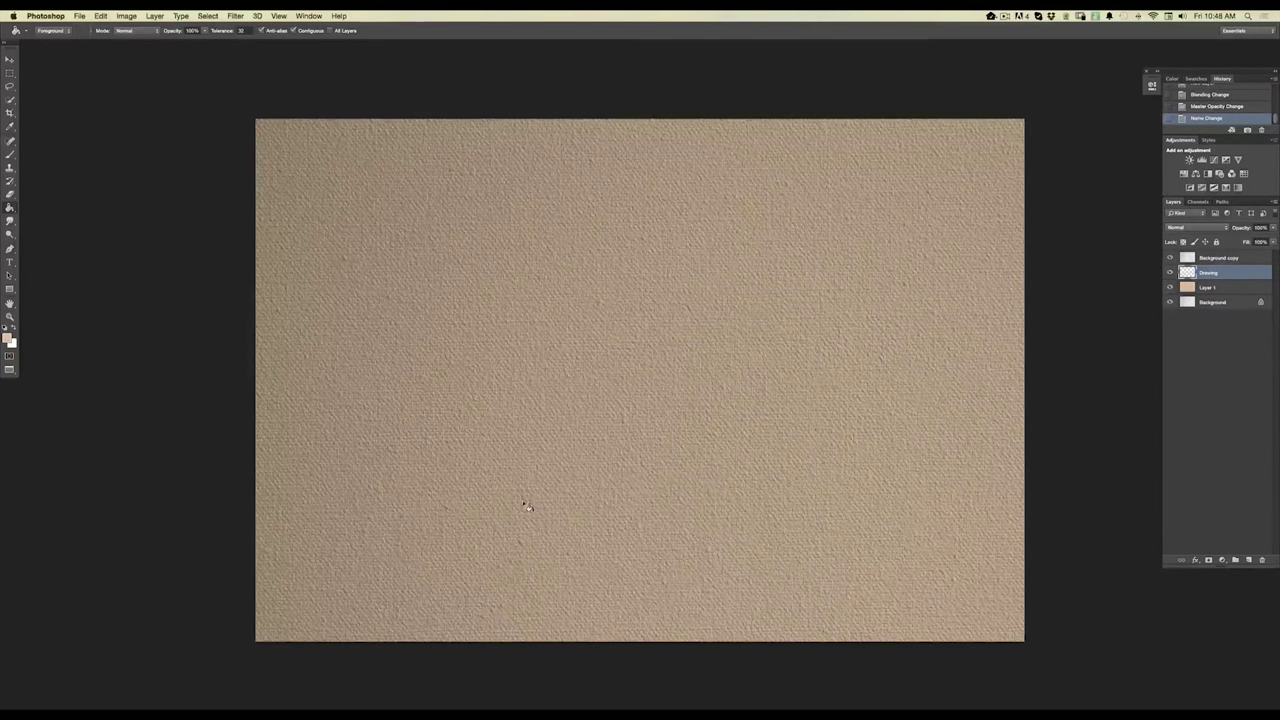
# Switch to the Brush tool and choose the first brush preset for painting on the Drawing layer.
pyautogui.click(11, 155)
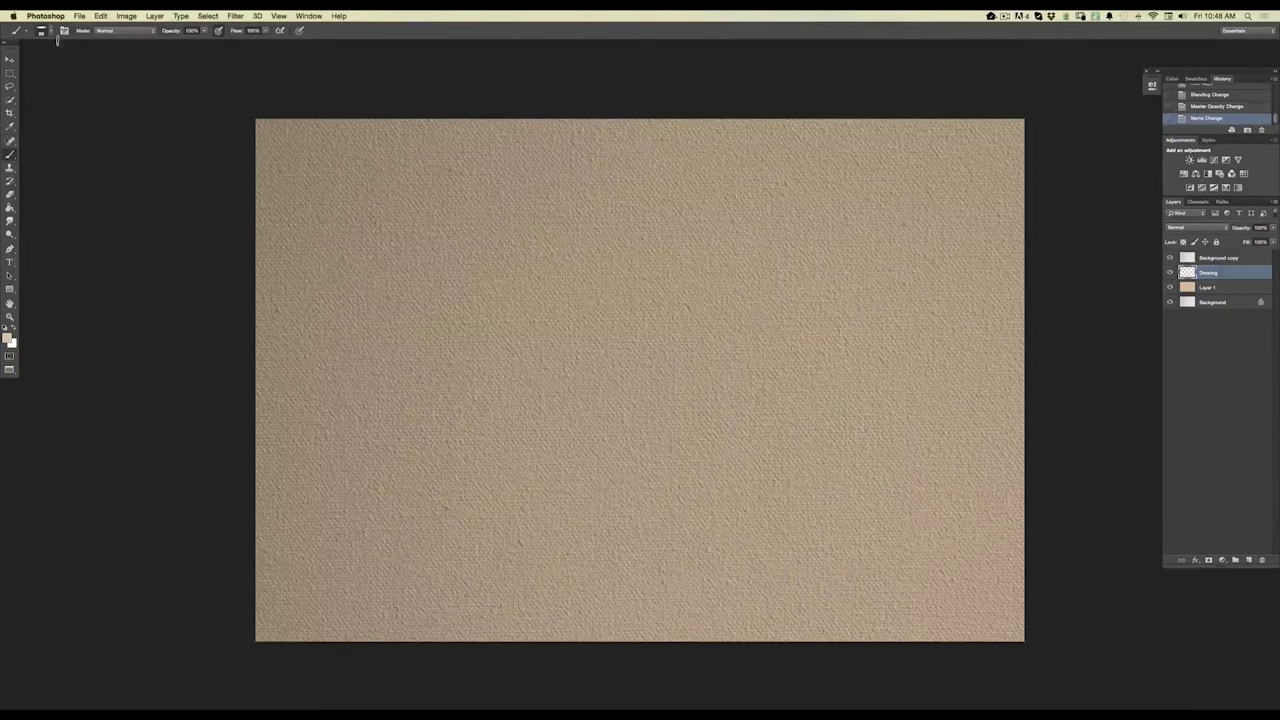
pyautogui.press('super+plus')
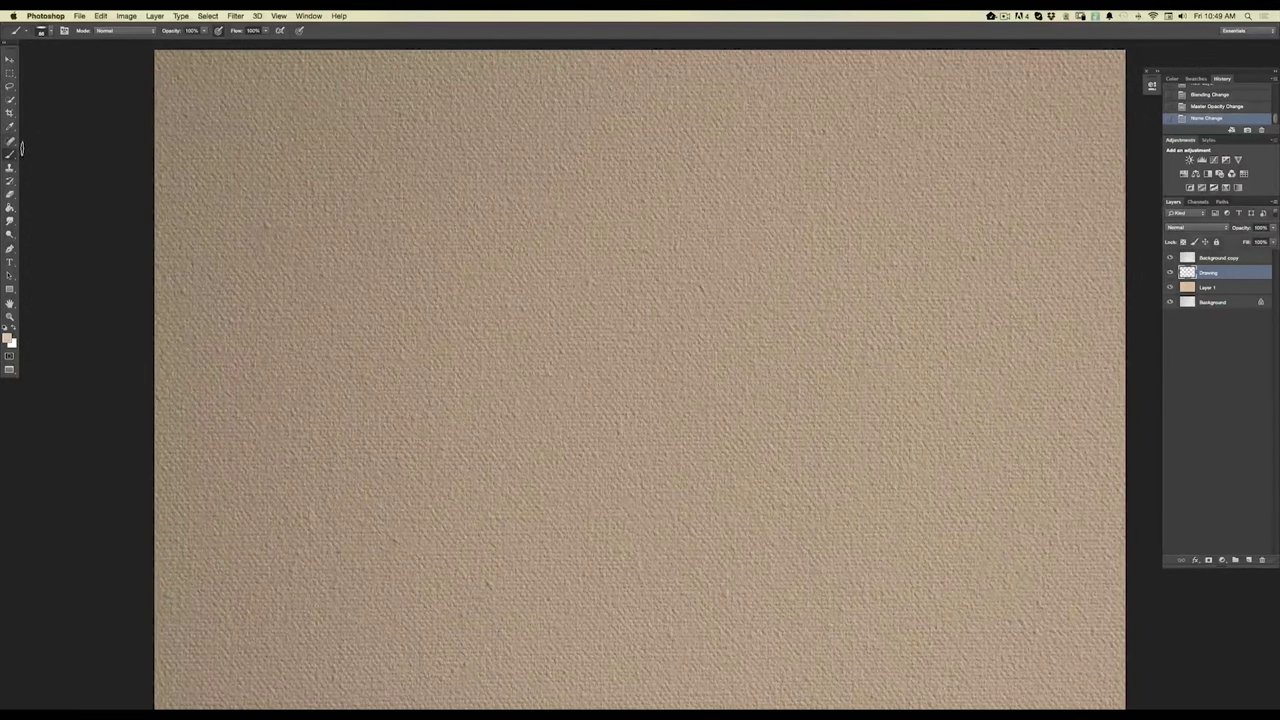
pyautogui.click(50, 31)
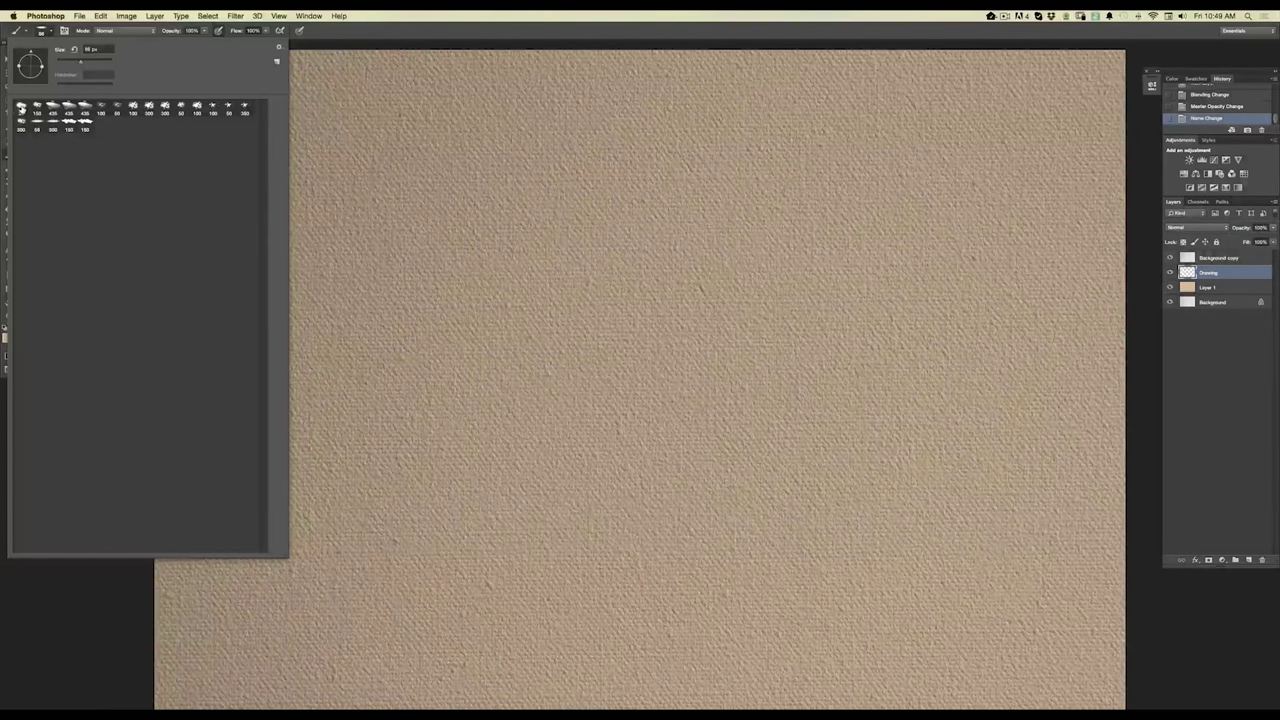
pyautogui.click(21, 110)
pyautogui.click(335, 275)
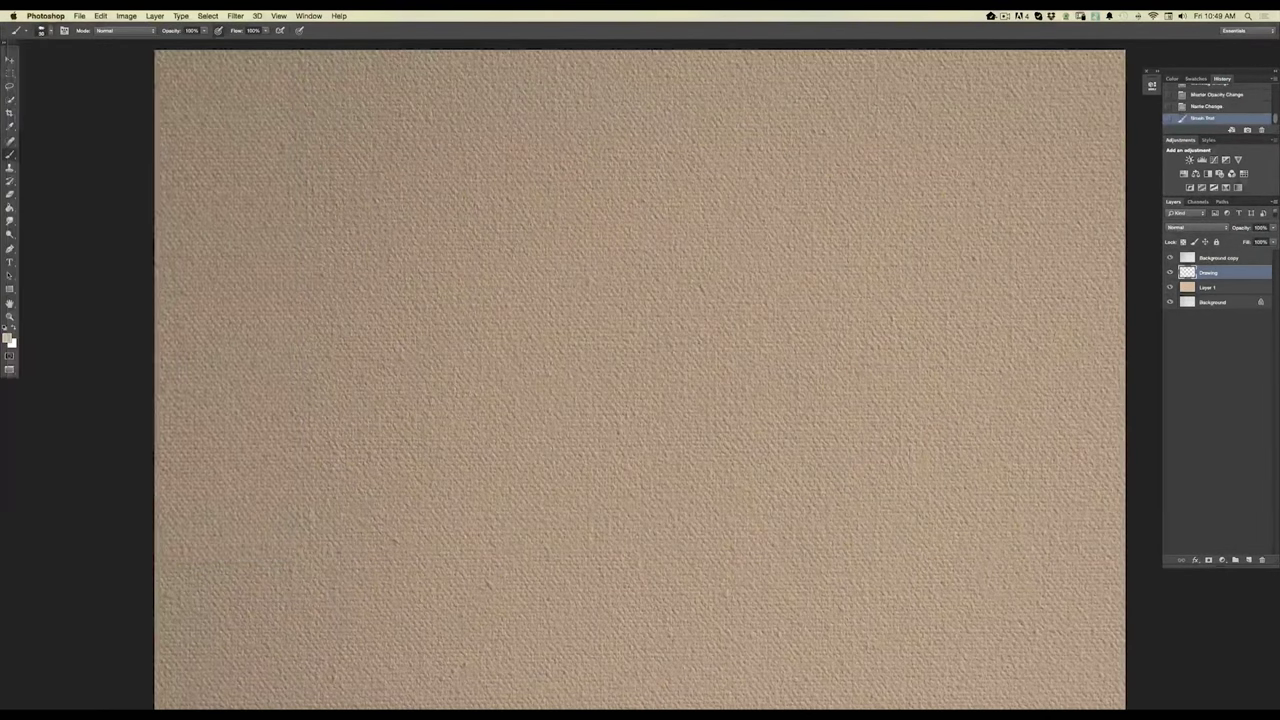
# Set the foreground color to a dark brown.
pyautogui.click(8, 338)
pyautogui.click(271, 526)
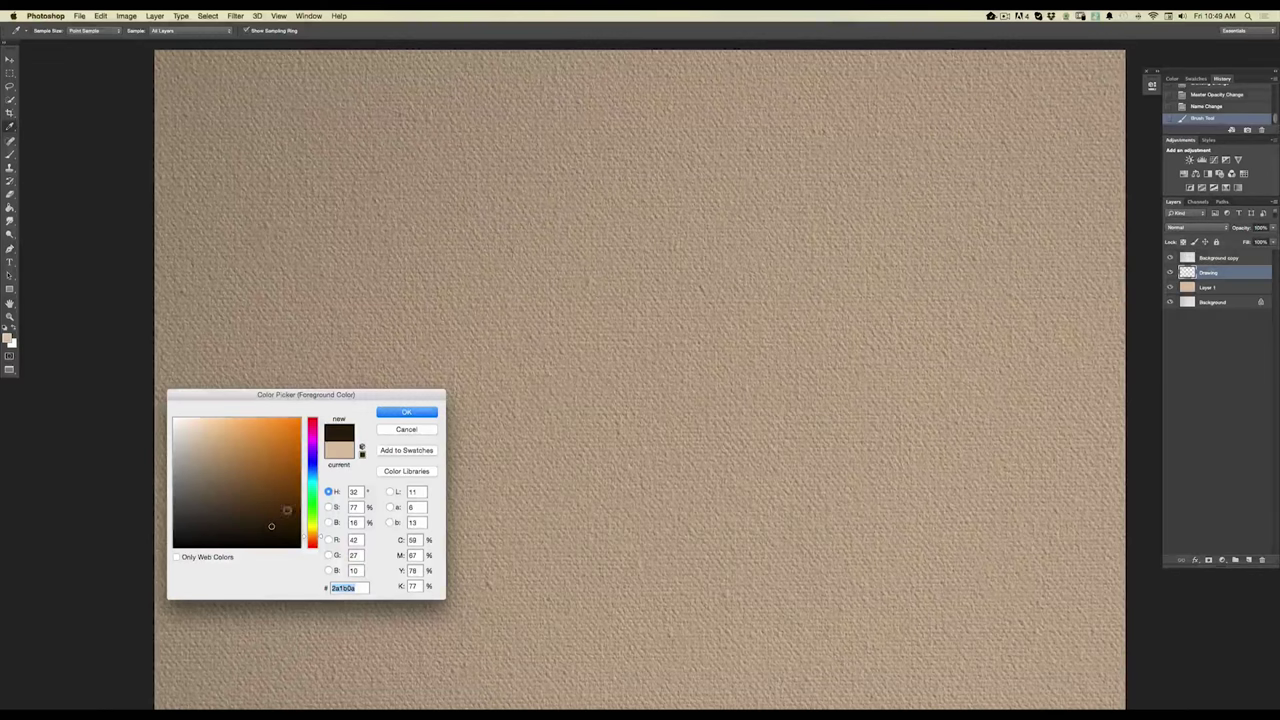
pyautogui.click(241, 511)
pyautogui.press('Return')
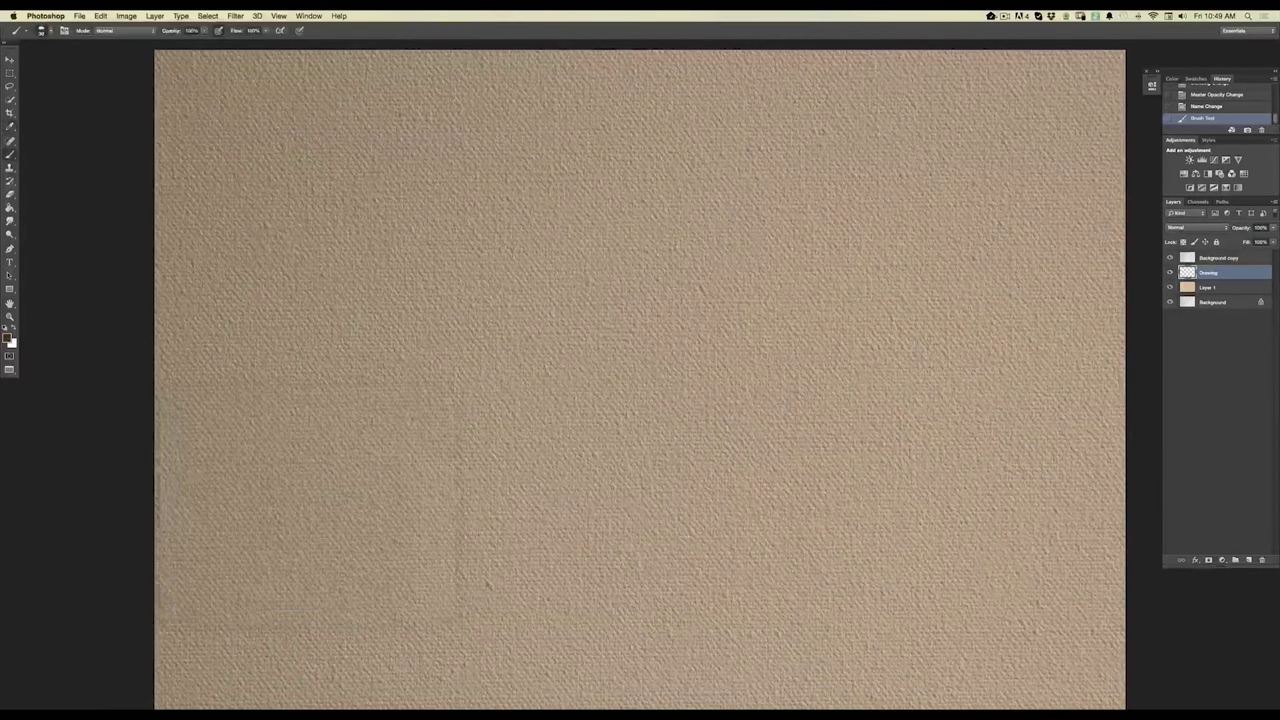
# Set the foreground color to the dark blue 183848.
pyautogui.click(10, 341)
pyautogui.click(312, 475)
pyautogui.click(250, 512)
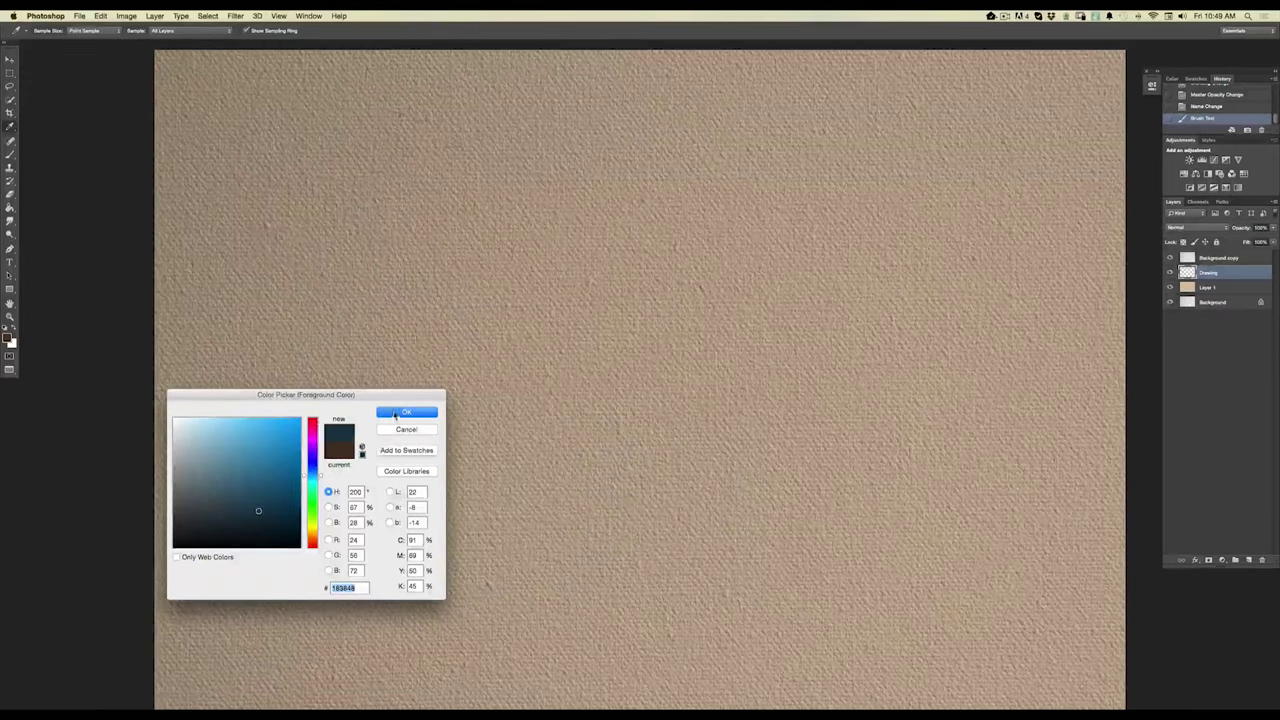
pyautogui.press('Return')
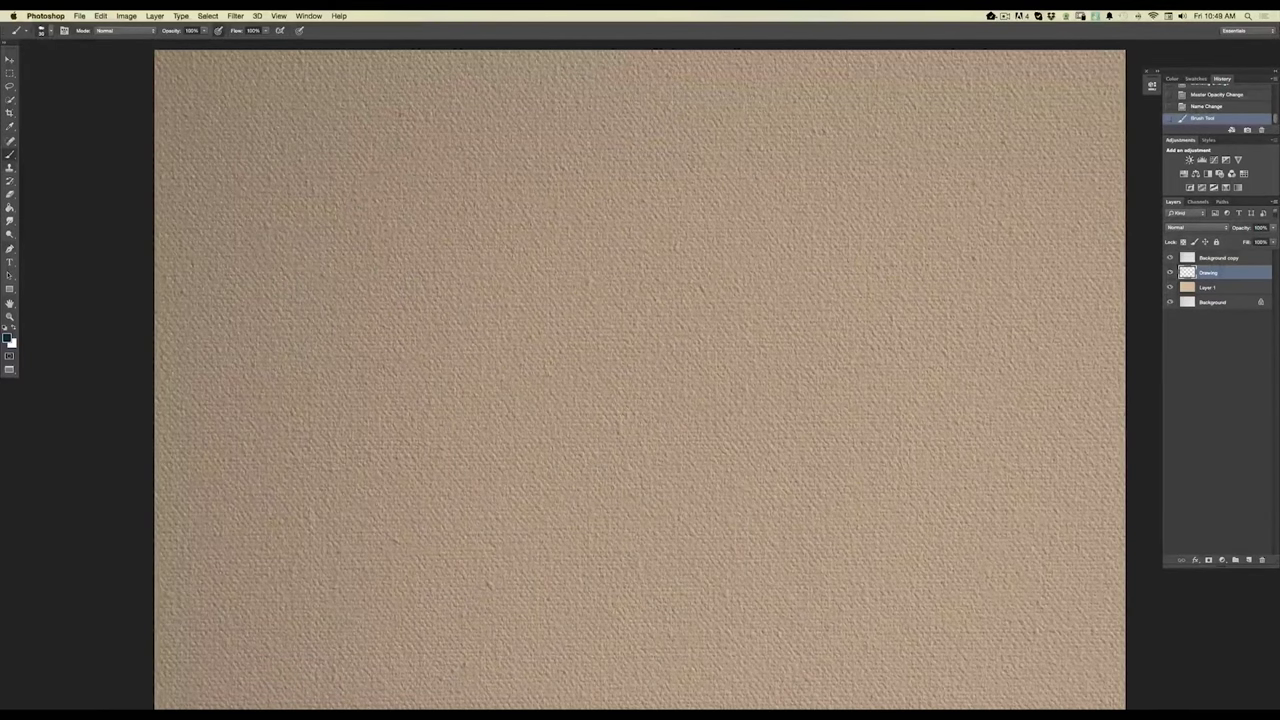
# Hatch a small patch of thin vertical strokes near the upper-left part of the canvas on the Drawing layer.
pyautogui.moveTo(362, 114)
pyautogui.mouseDown()
pyautogui.moveTo(366, 210)
pyautogui.moveTo(348, 204)
pyautogui.moveTo(378, 192)
pyautogui.mouseUp()
pyautogui.moveTo(378, 146); pyautogui.dragTo(382, 204)
pyautogui.moveTo(386, 136)
pyautogui.mouseDown()
pyautogui.moveTo(394, 204)
pyautogui.moveTo(394, 188)
pyautogui.mouseUp()
pyautogui.moveTo(378, 112)
pyautogui.mouseDown()
pyautogui.moveTo(386, 158)
pyautogui.moveTo(348, 126)
pyautogui.moveTo(333, 186)
pyautogui.mouseUp()
pyautogui.moveTo(328, 126); pyautogui.dragTo(323, 200)
pyautogui.moveTo(326, 138); pyautogui.dragTo(333, 225)
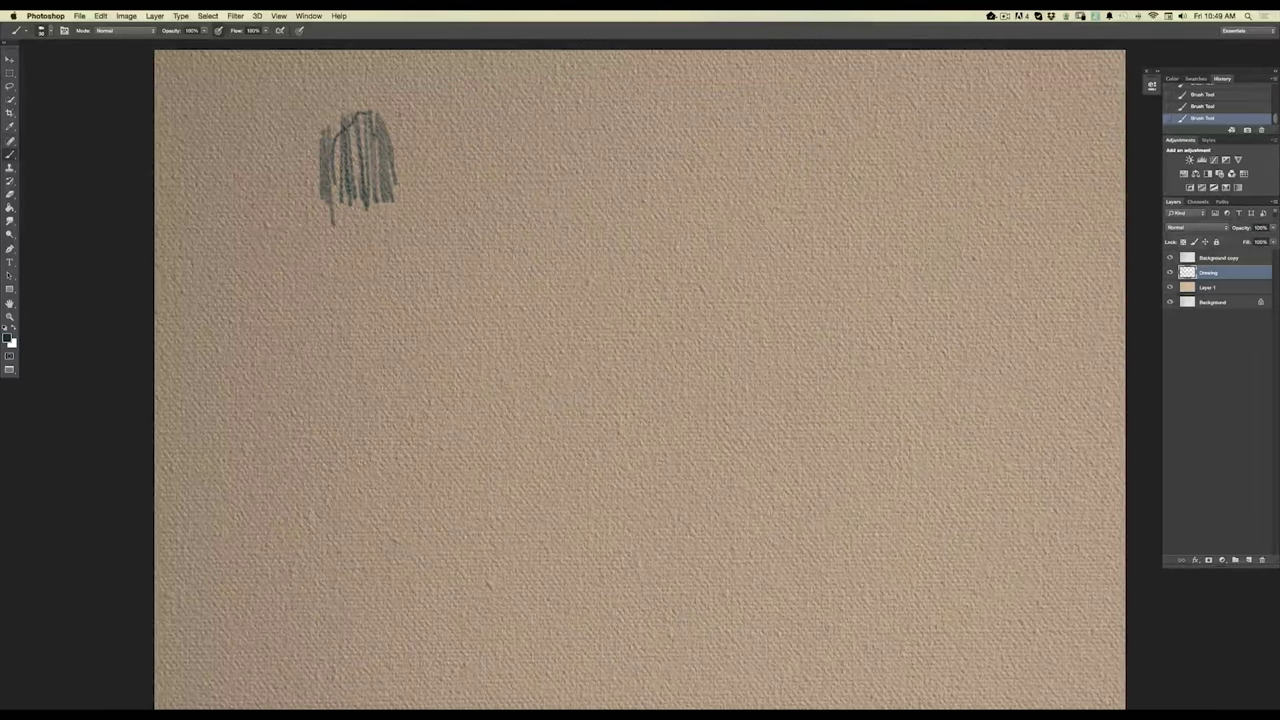
# Choose a thicker brush and paint broad, overlapping dark blue strokes around the hatched patch.
pyautogui.click(48, 31)
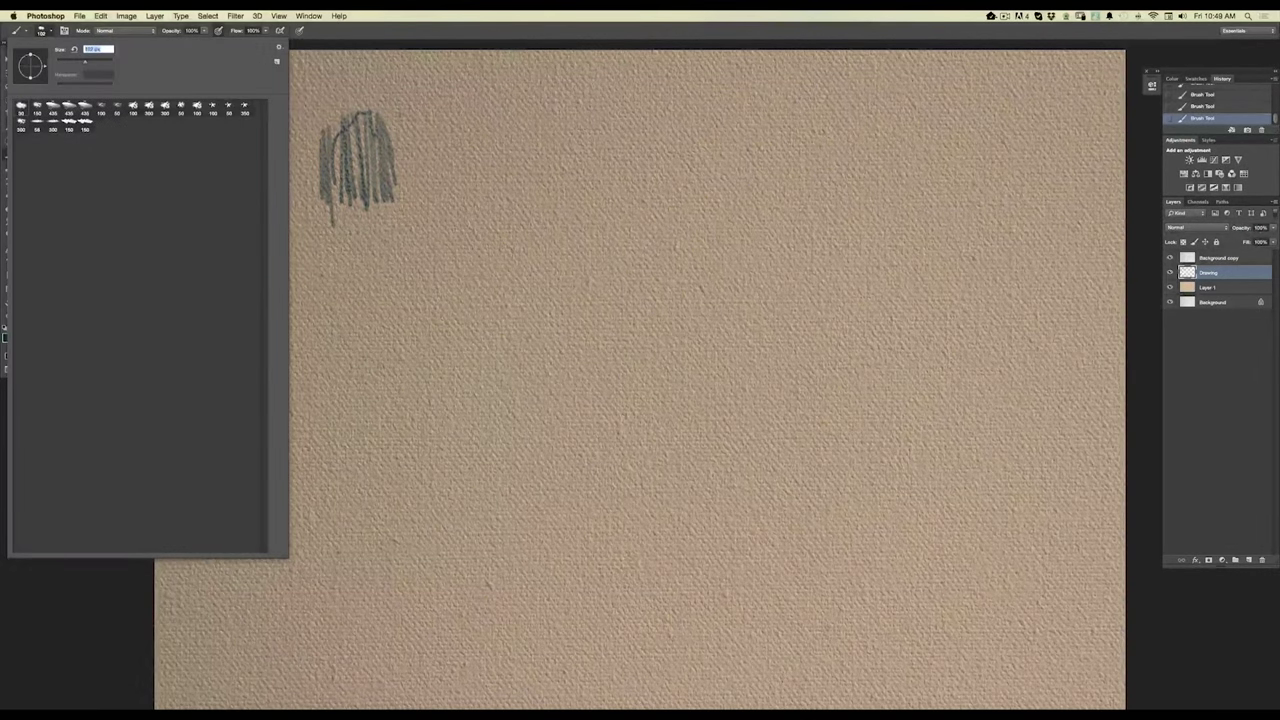
pyautogui.press('Return')
pyautogui.moveTo(414, 106)
pyautogui.mouseDown()
pyautogui.moveTo(414, 198)
pyautogui.moveTo(426, 210)
pyautogui.moveTo(446, 196)
pyautogui.moveTo(448, 172)
pyautogui.moveTo(456, 196)
pyautogui.mouseUp()
pyautogui.moveTo(364, 218)
pyautogui.mouseDown()
pyautogui.moveTo(412, 238)
pyautogui.moveTo(375, 241)
pyautogui.moveTo(290, 206)
pyautogui.mouseUp()
pyautogui.moveTo(380, 256); pyautogui.dragTo(276, 206)
pyautogui.moveTo(372, 221); pyautogui.dragTo(433, 252)
pyautogui.moveTo(452, 160)
pyautogui.mouseDown()
pyautogui.moveTo(440, 212)
pyautogui.moveTo(464, 208)
pyautogui.moveTo(482, 138)
pyautogui.moveTo(530, 95)
pyautogui.moveTo(488, 170)
pyautogui.moveTo(528, 272)
pyautogui.moveTo(446, 208)
pyautogui.mouseUp()
pyautogui.moveTo(402, 180)
pyautogui.mouseDown()
pyautogui.moveTo(394, 119)
pyautogui.moveTo(418, 86)
pyautogui.mouseUp()
pyautogui.moveTo(426, 138); pyautogui.dragTo(422, 78)
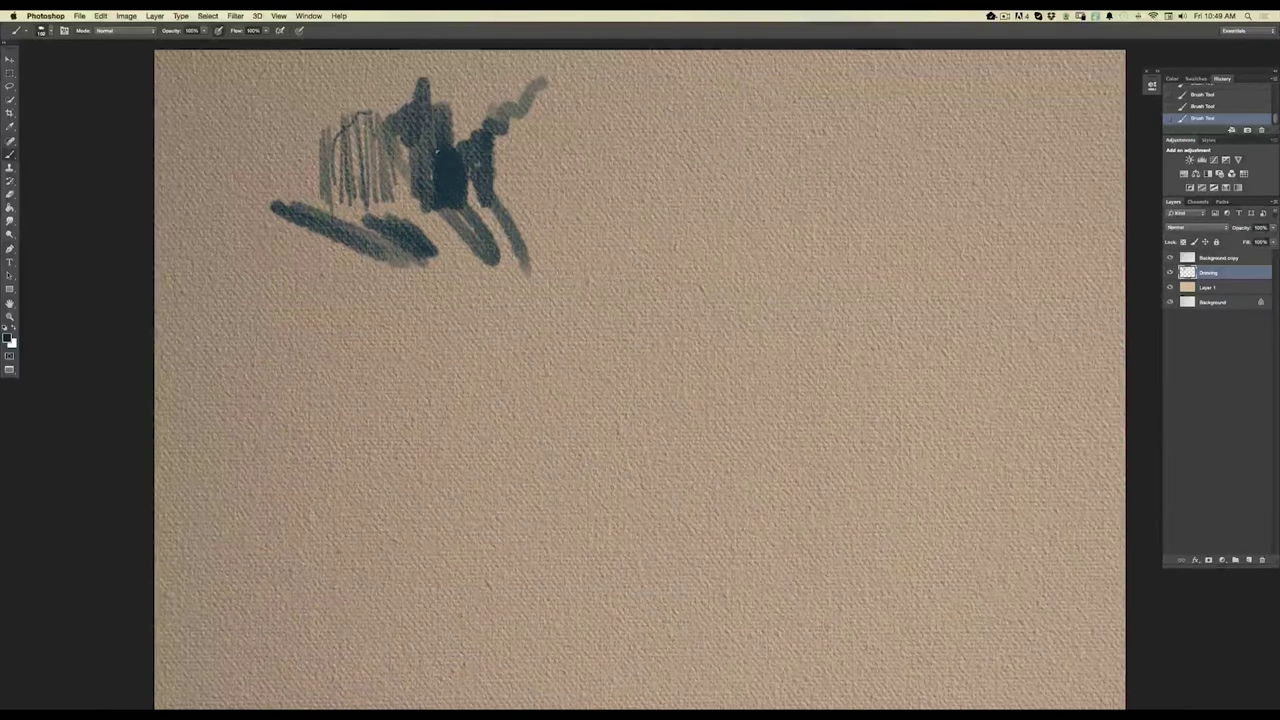
pyautogui.moveTo(400, 90)
pyautogui.mouseDown()
pyautogui.moveTo(278, 160)
pyautogui.moveTo(312, 186)
pyautogui.moveTo(255, 165)
pyautogui.moveTo(340, 135)
pyautogui.moveTo(327, 128)
pyautogui.moveTo(331, 147)
pyautogui.mouseUp()
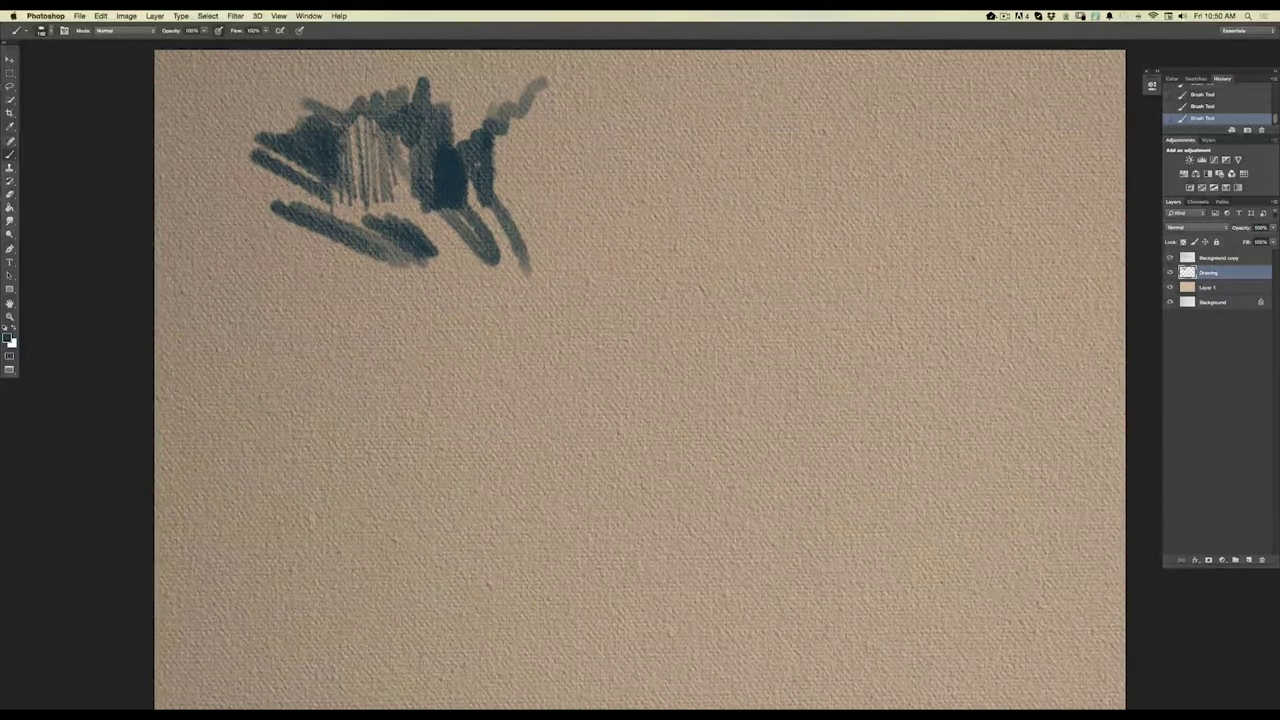
# Paint a rounded dark blue patch at the left end of the existing strokes on the Drawing layer.
pyautogui.moveTo(264, 172)
pyautogui.mouseDown()
pyautogui.moveTo(262, 203)
pyautogui.moveTo(241, 174)
pyautogui.moveTo(237, 194)
pyautogui.mouseUp()
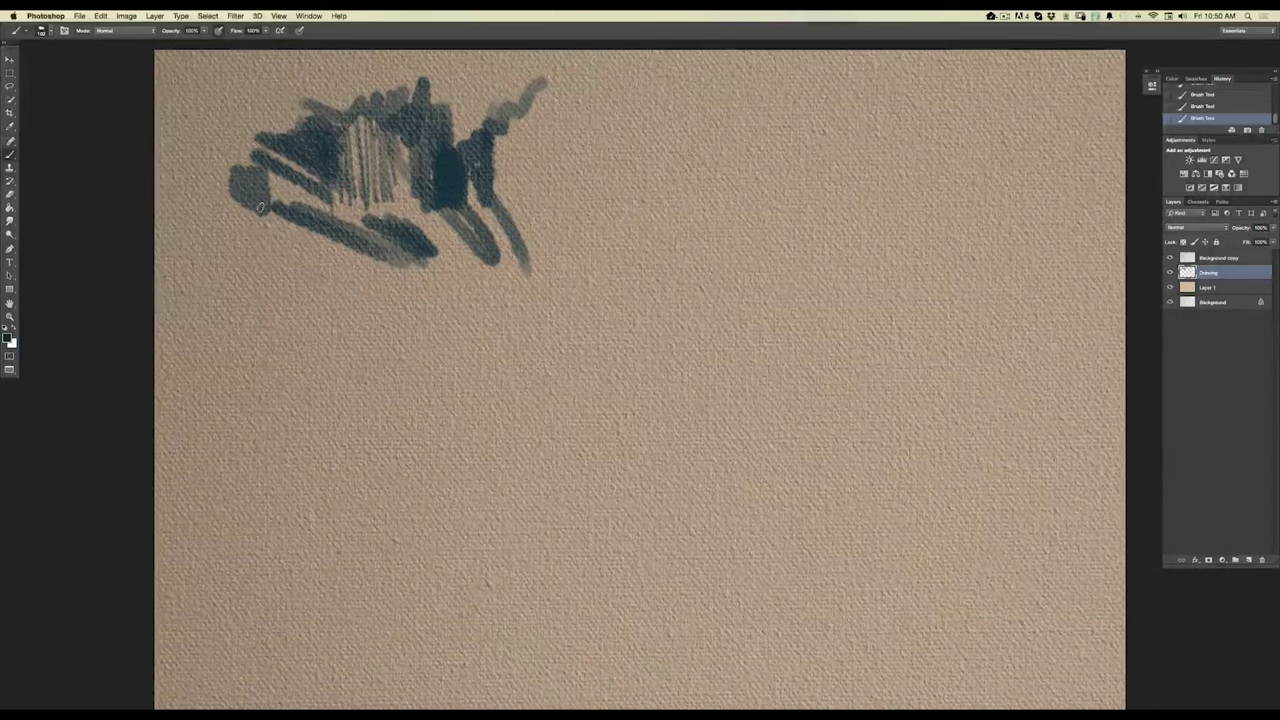
# Hide the Background copy layer and set Layer 1's blend mode to Normal.
pyautogui.click(1170, 259)
pyautogui.click(1202, 288)
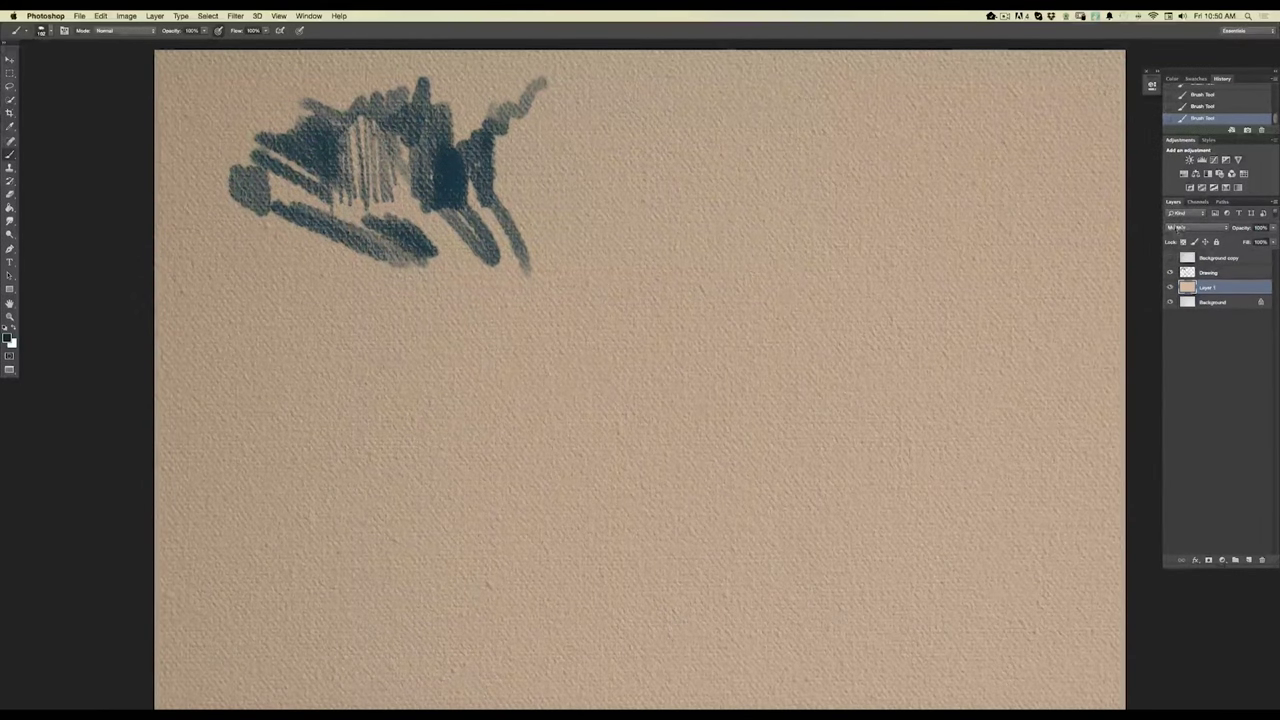
pyautogui.click(1173, 228)
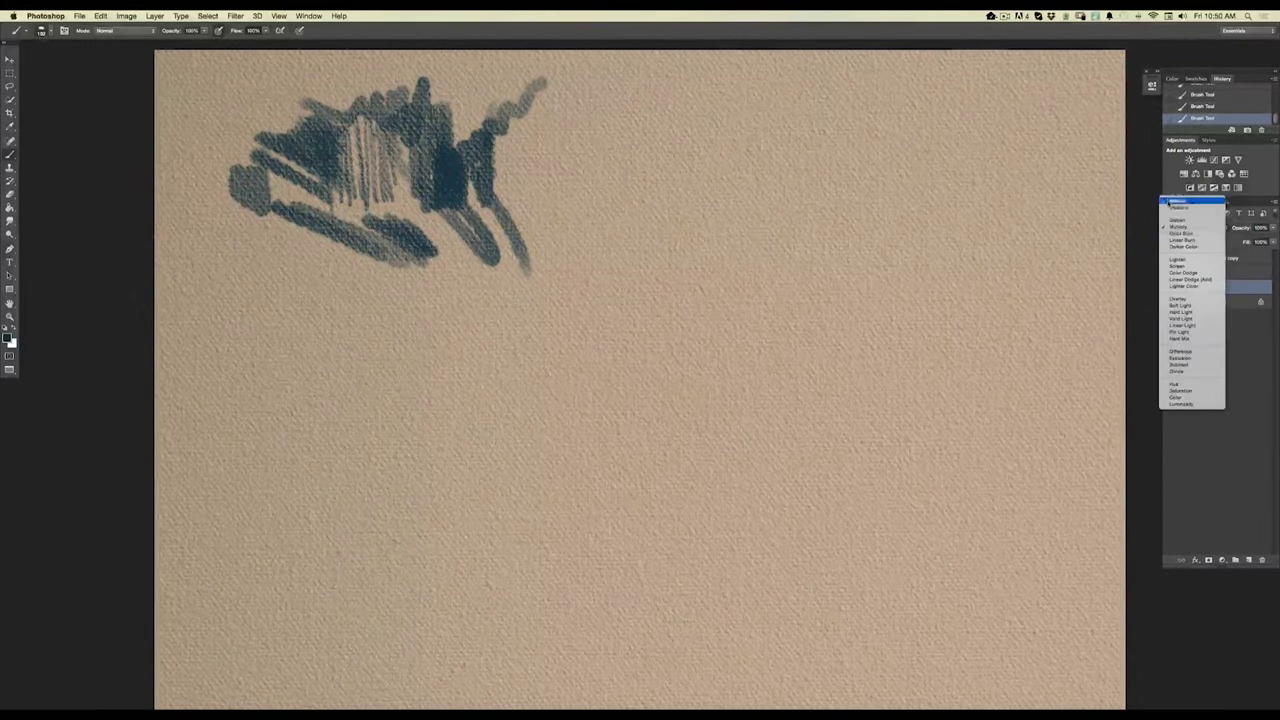
pyautogui.click(1170, 212)
pyautogui.press('Up')
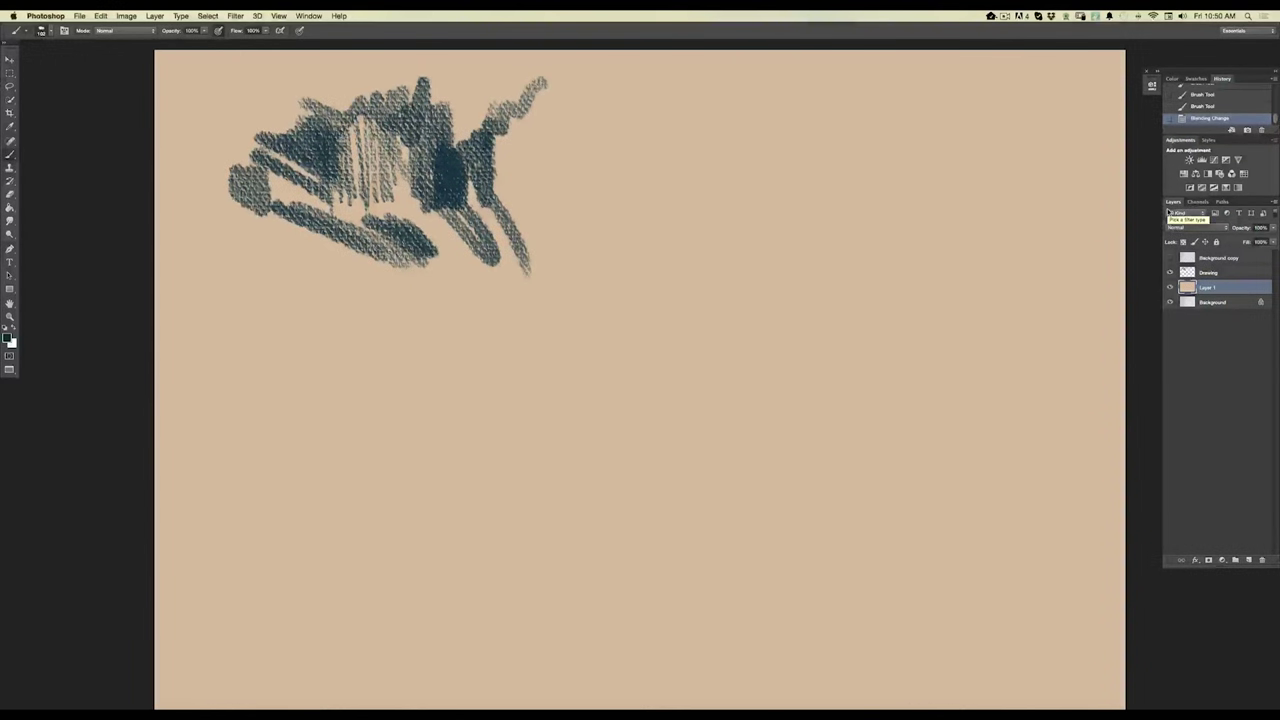
# Paint zigzag dark blue strokes on the Drawing layer to the right of and below the existing patch.
pyautogui.click(1205, 274)
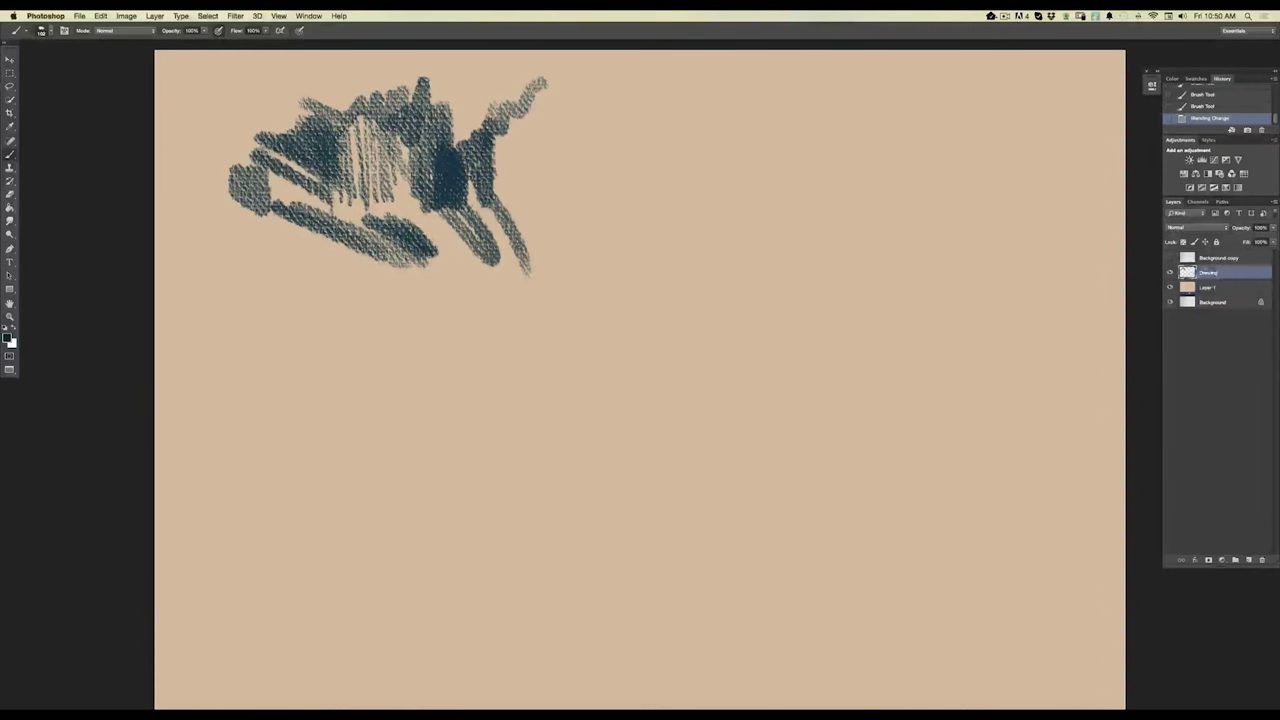
pyautogui.moveTo(553, 132)
pyautogui.mouseDown()
pyautogui.moveTo(552, 202)
pyautogui.moveTo(563, 174)
pyautogui.moveTo(568, 202)
pyautogui.mouseUp()
pyautogui.moveTo(567, 111)
pyautogui.mouseDown()
pyautogui.moveTo(594, 193)
pyautogui.moveTo(617, 104)
pyautogui.moveTo(641, 195)
pyautogui.mouseUp()
pyautogui.moveTo(618, 112); pyautogui.dragTo(638, 186)
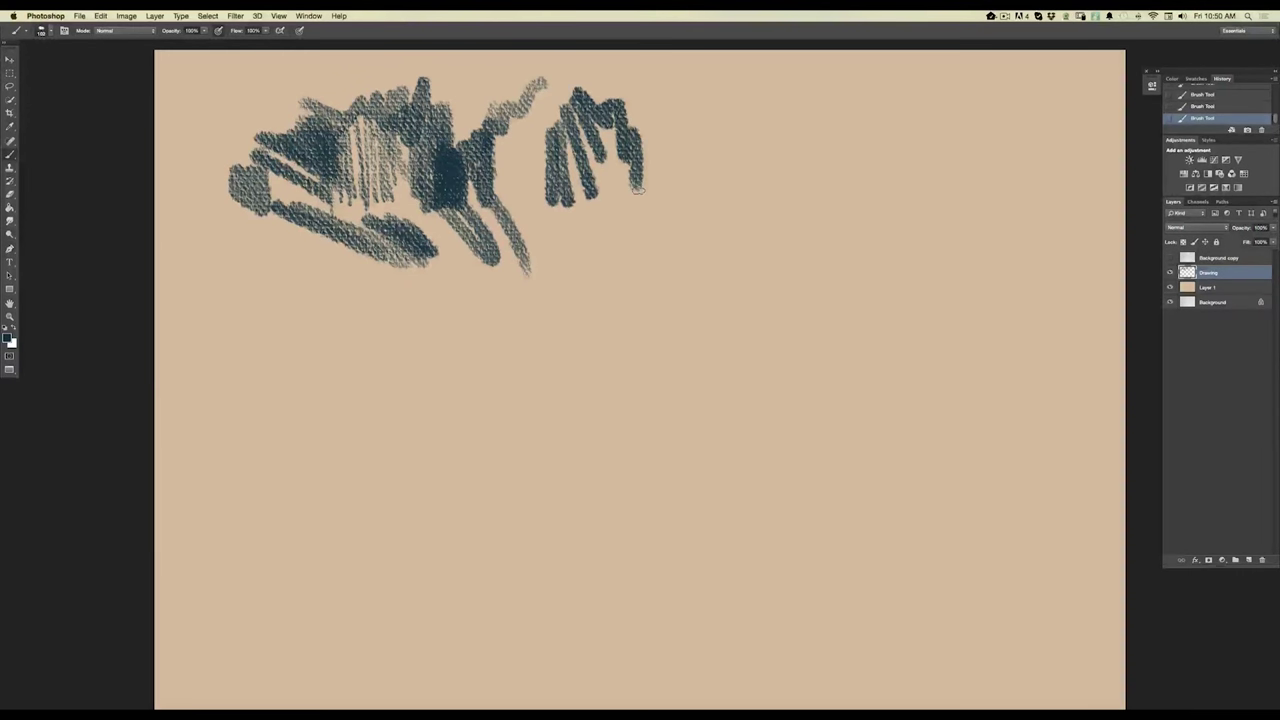
pyautogui.moveTo(333, 283)
pyautogui.mouseDown()
pyautogui.moveTo(318, 298)
pyautogui.moveTo(303, 256)
pyautogui.moveTo(272, 272)
pyautogui.moveTo(256, 236)
pyautogui.moveTo(250, 276)
pyautogui.moveTo(232, 230)
pyautogui.moveTo(258, 262)
pyautogui.moveTo(220, 214)
pyautogui.mouseUp()
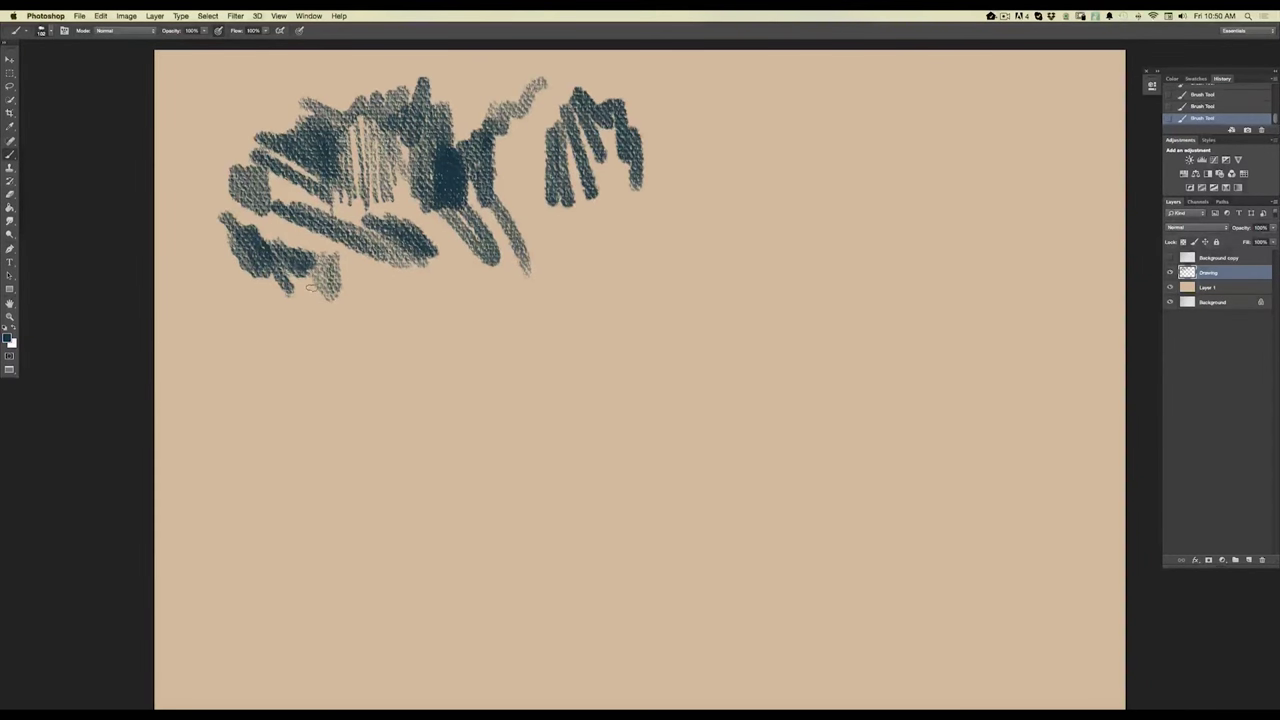
# Set Layer 1's blend mode back to Multiply and show the Background copy layer.
pyautogui.click(1201, 289)
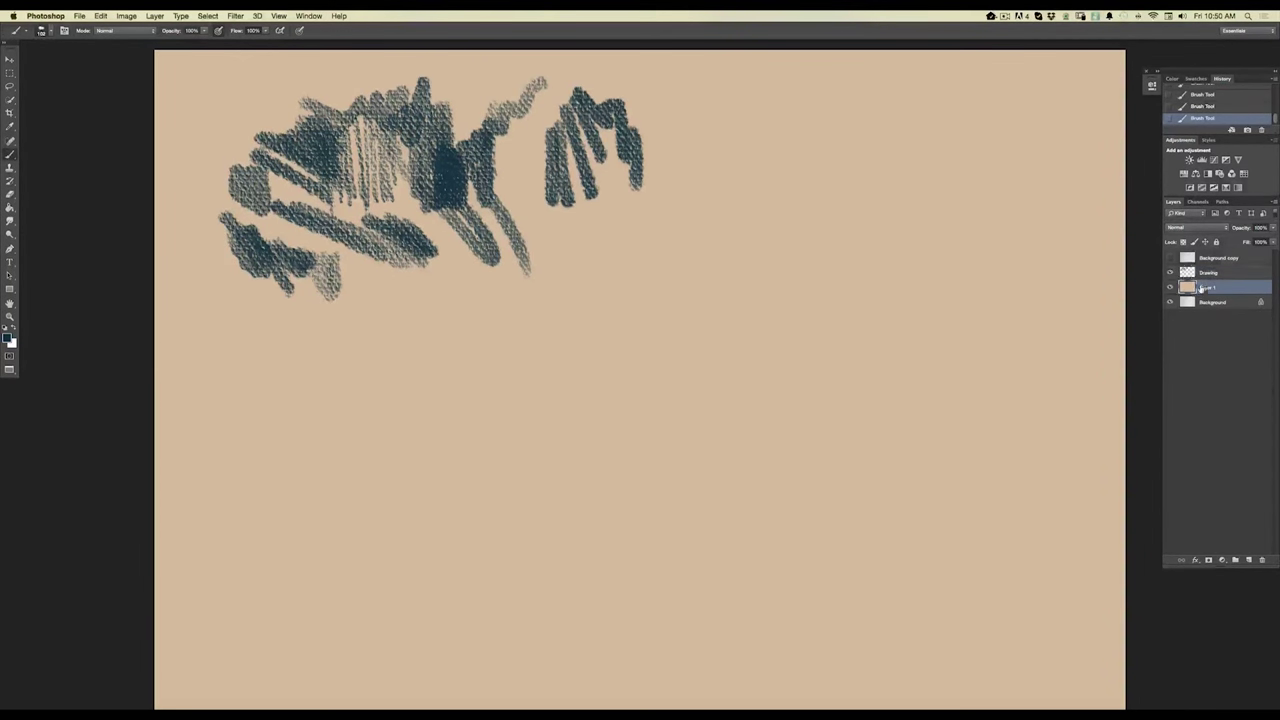
pyautogui.click(1173, 228)
pyautogui.click(1175, 258)
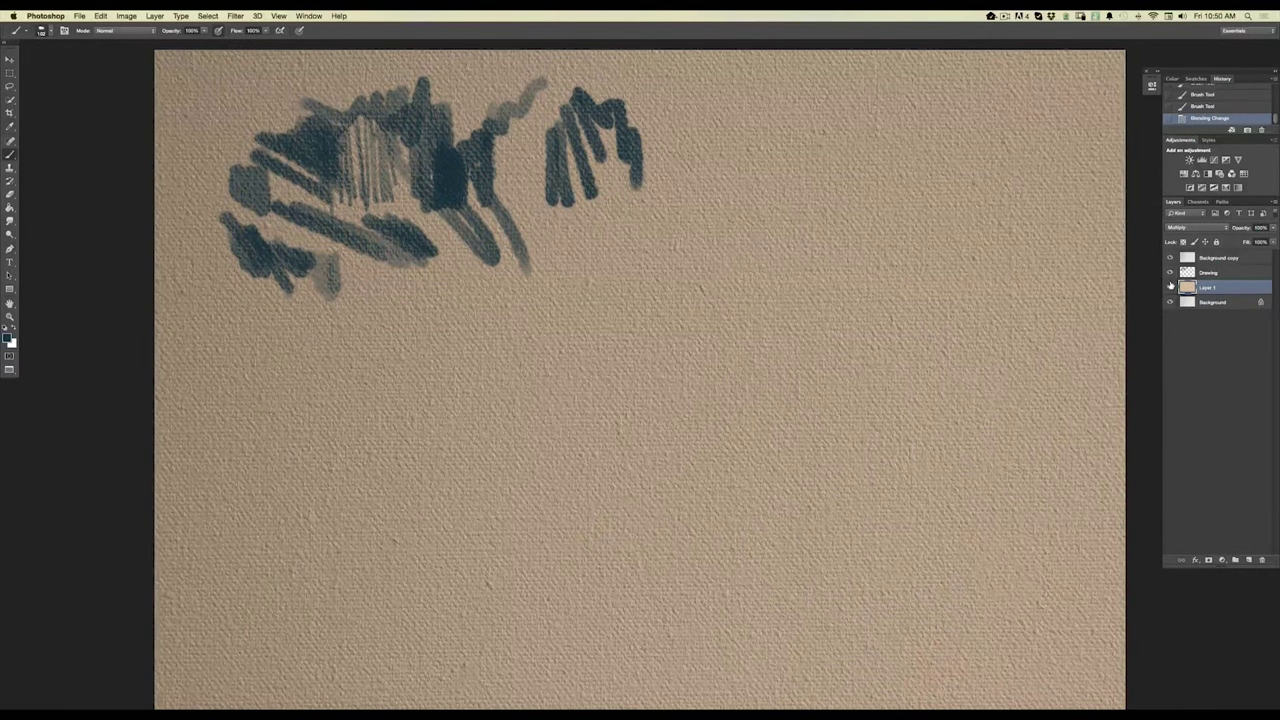
# Try dark blue strokes directly on Layer 1, below the zigzag strokes and across the upper-right part of the canvas.
pyautogui.moveTo(527, 167)
pyautogui.mouseDown()
pyautogui.moveTo(534, 242)
pyautogui.moveTo(541, 234)
pyautogui.mouseUp()
pyautogui.moveTo(546, 208); pyautogui.dragTo(579, 254)
pyautogui.moveTo(552, 210)
pyautogui.mouseDown()
pyautogui.moveTo(583, 259)
pyautogui.moveTo(614, 186)
pyautogui.mouseUp()
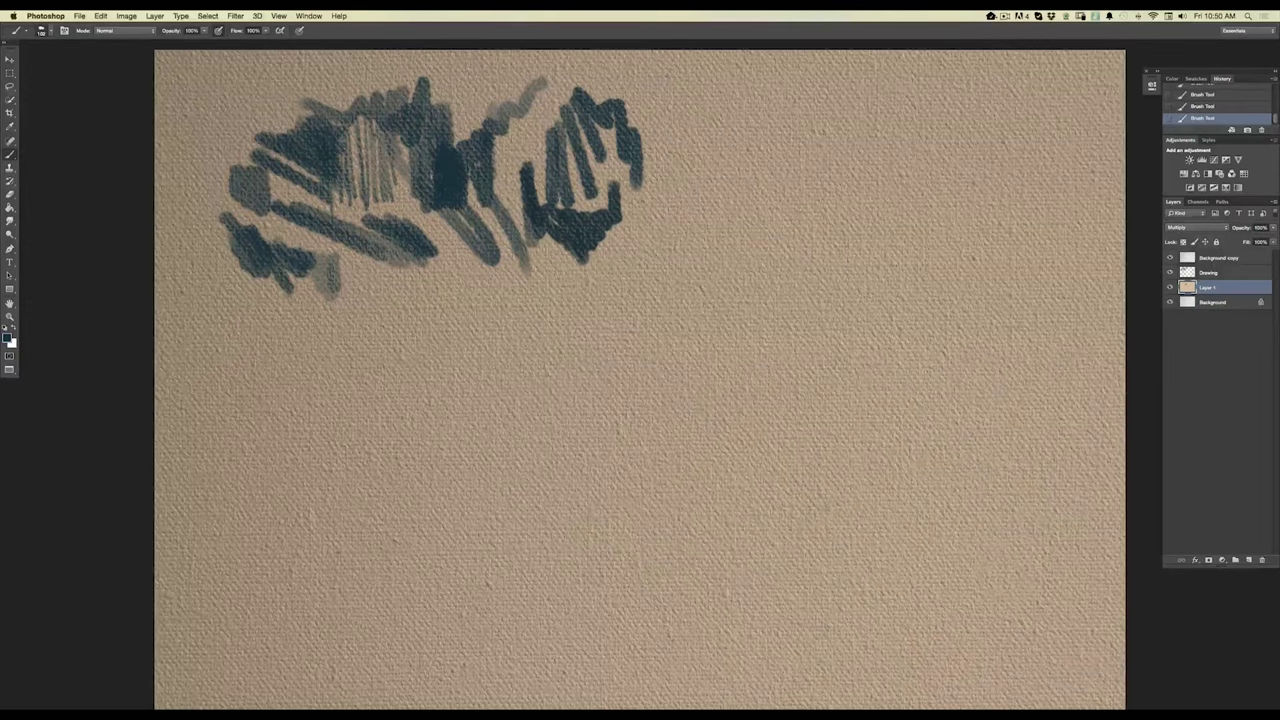
pyautogui.moveTo(686, 264); pyautogui.dragTo(718, 323)
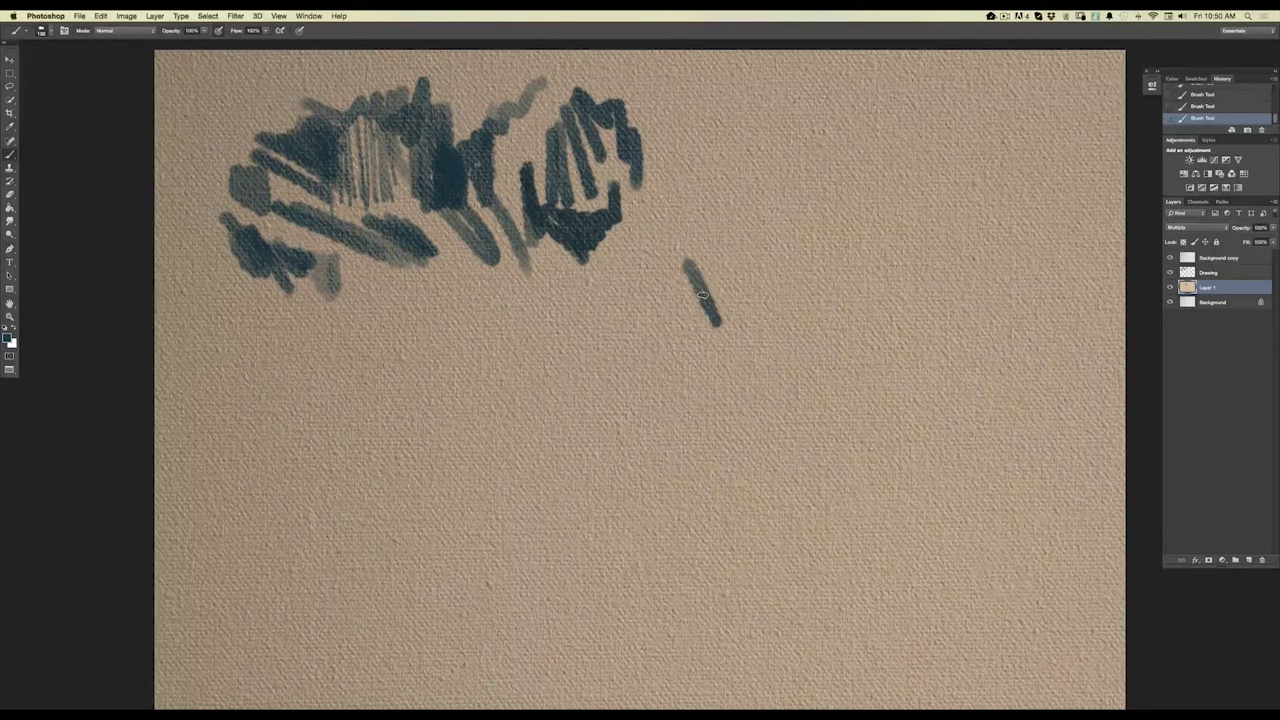
pyautogui.press('super+z')
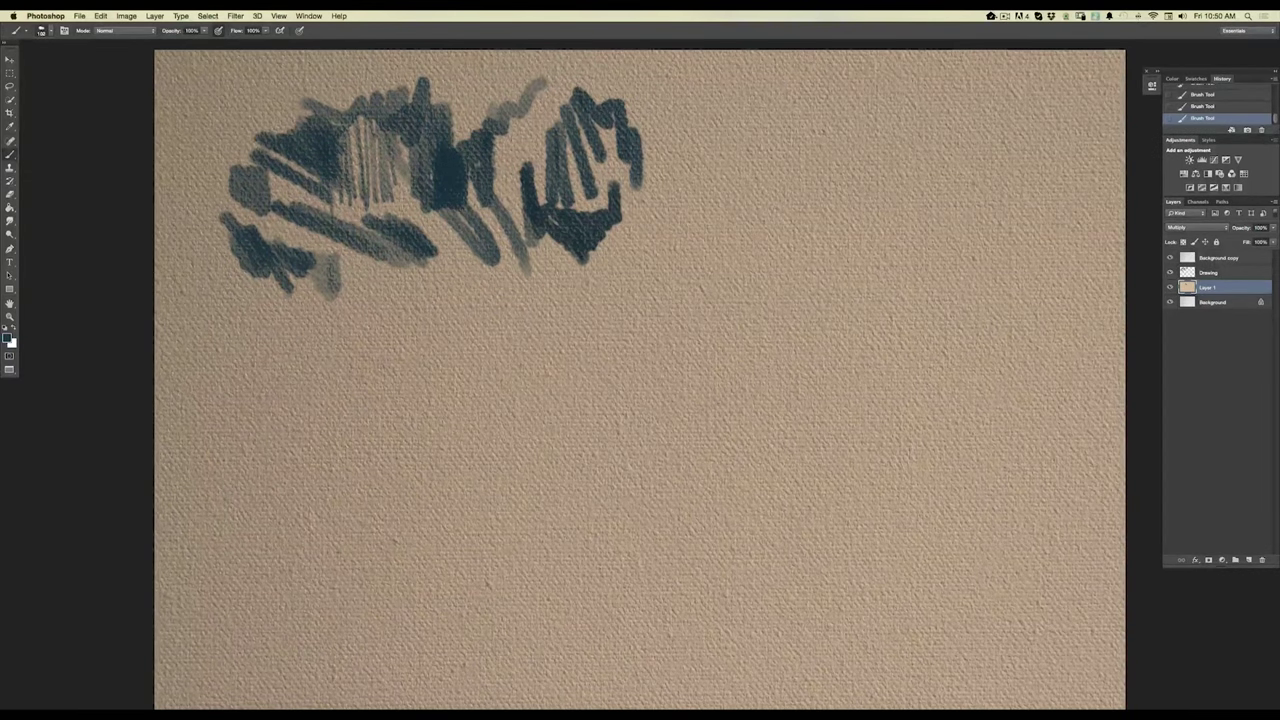
pyautogui.moveTo(682, 263); pyautogui.dragTo(733, 347)
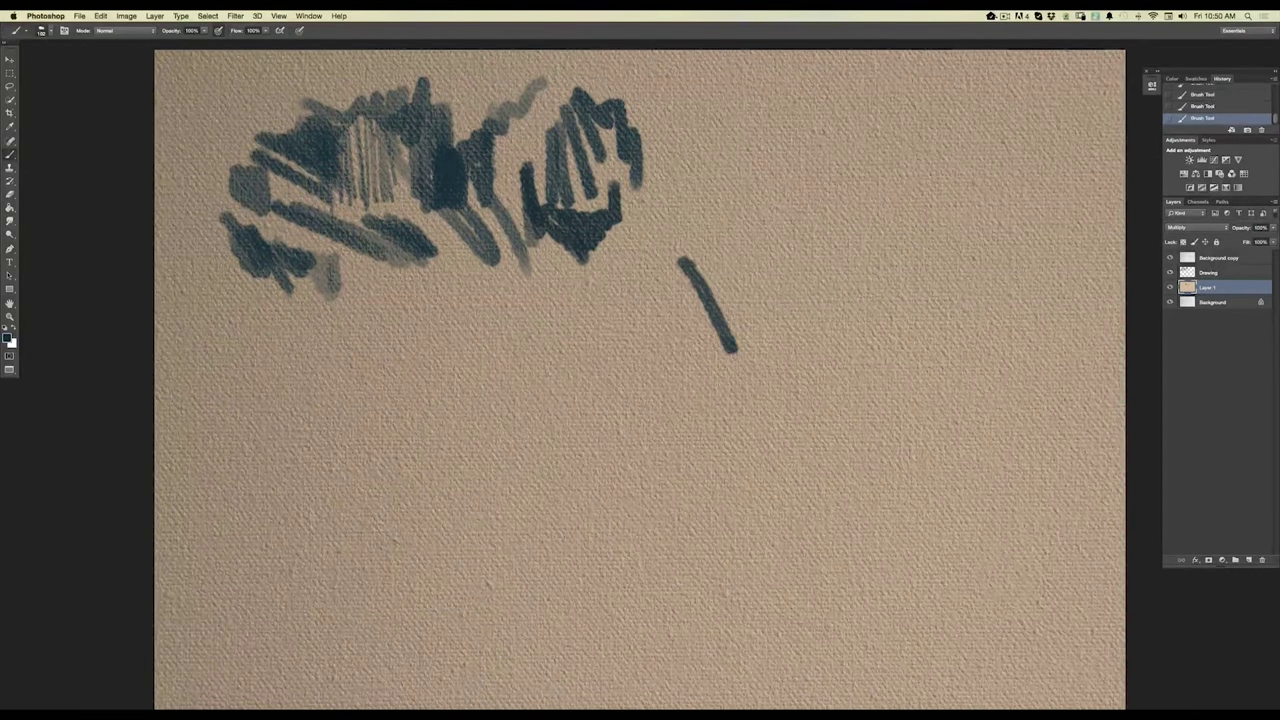
pyautogui.moveTo(967, 282); pyautogui.dragTo(979, 229)
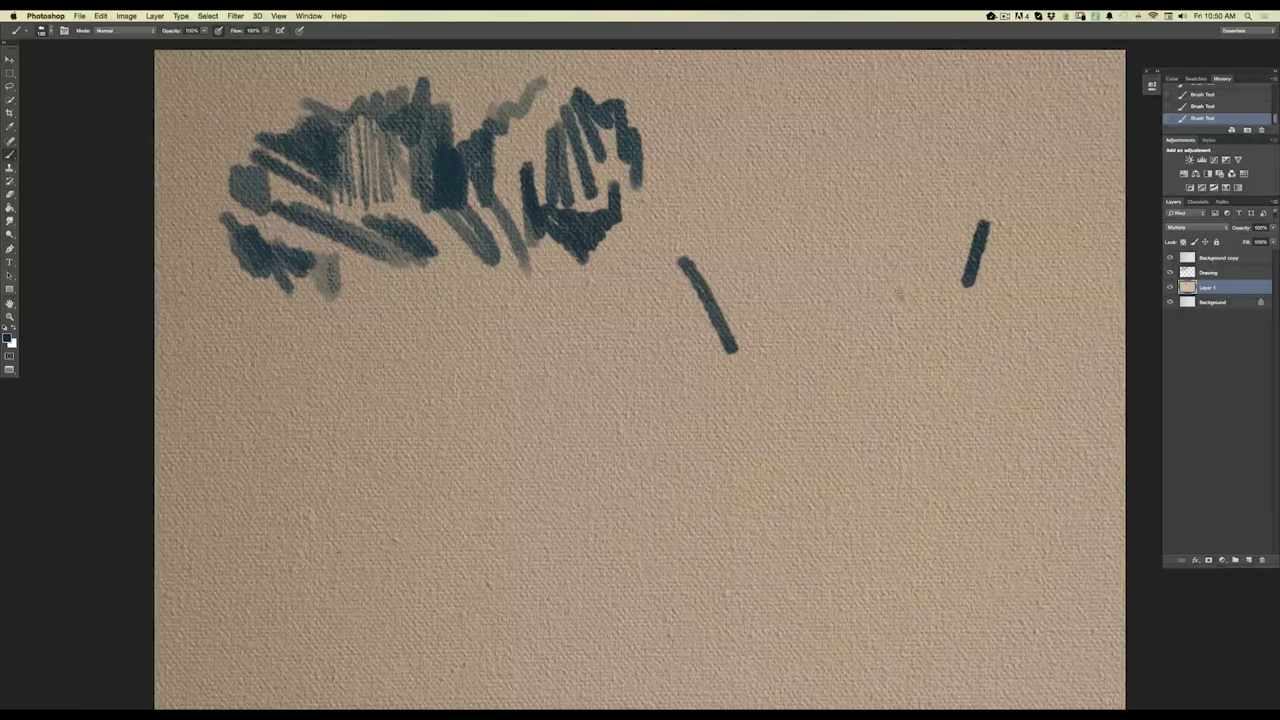
pyautogui.moveTo(884, 222); pyautogui.dragTo(902, 300)
pyautogui.moveTo(978, 168)
pyautogui.mouseDown()
pyautogui.moveTo(960, 205)
pyautogui.moveTo(765, 210)
pyautogui.mouseUp()
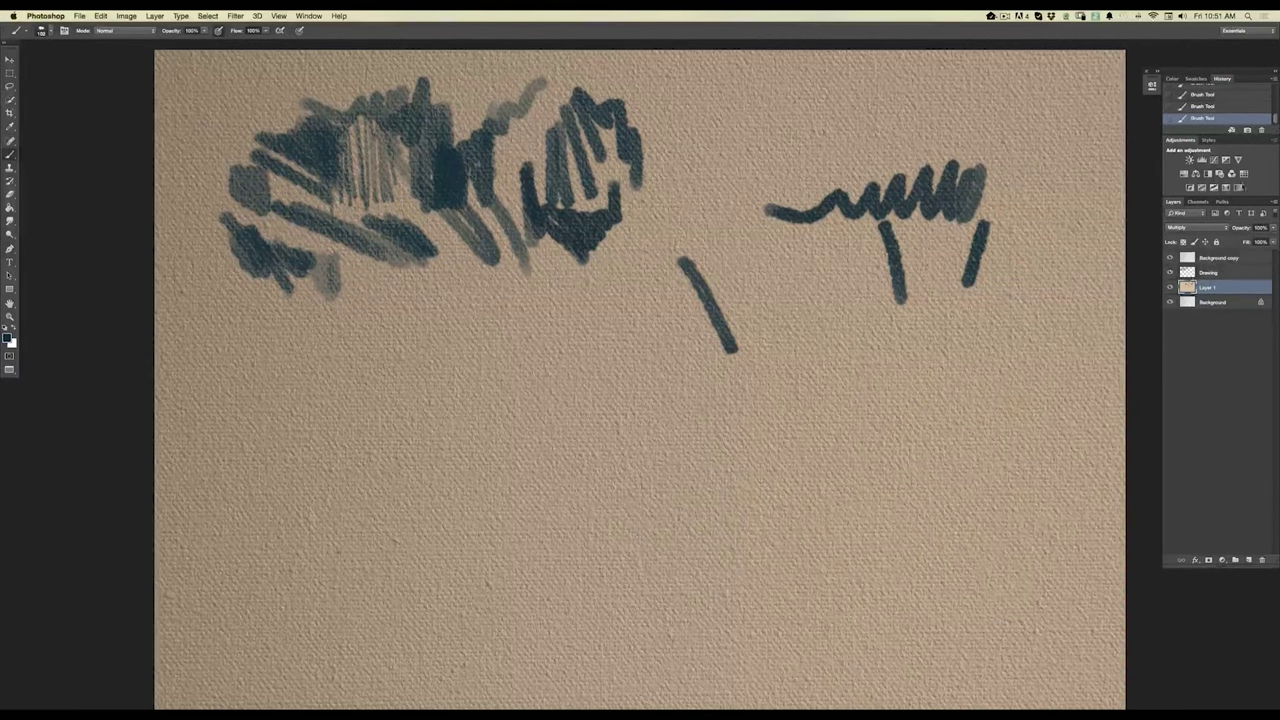
# Remove all brush strokes made on Layer 1 by stepping the history back to the last blending change.
pyautogui.click(1260, 128)
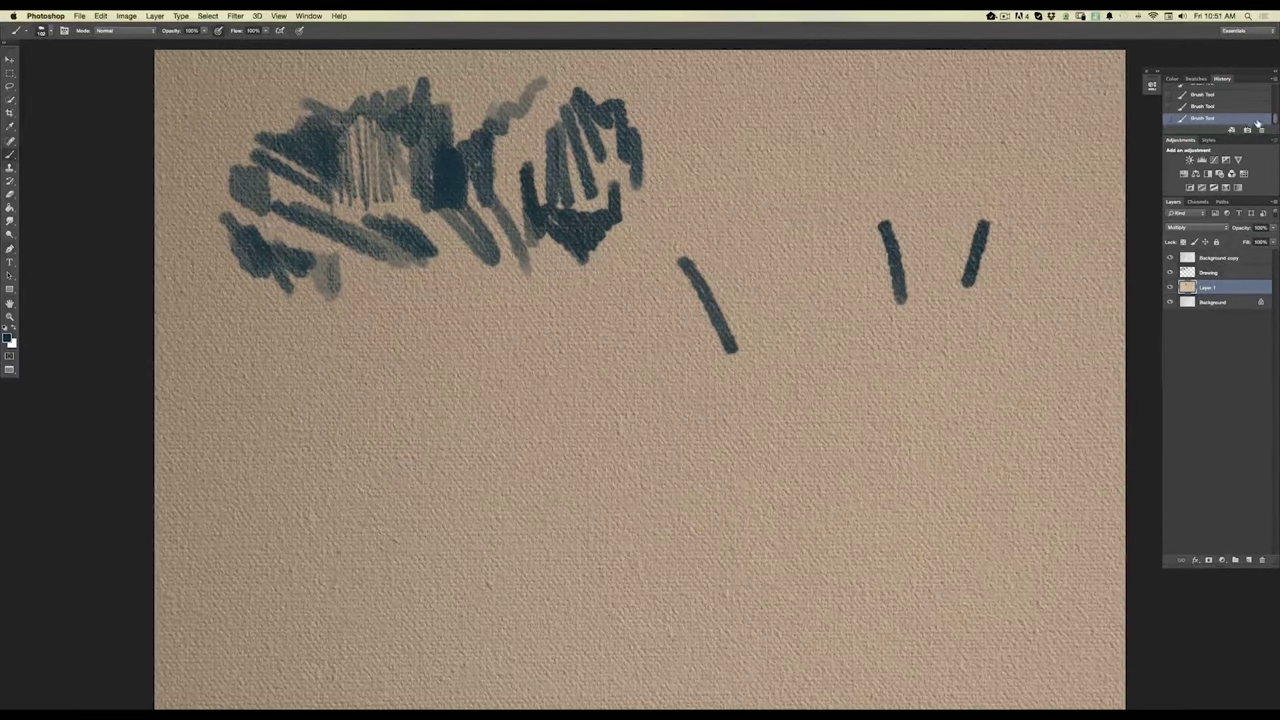
pyautogui.click(1260, 129)
pyautogui.click(1260, 129)
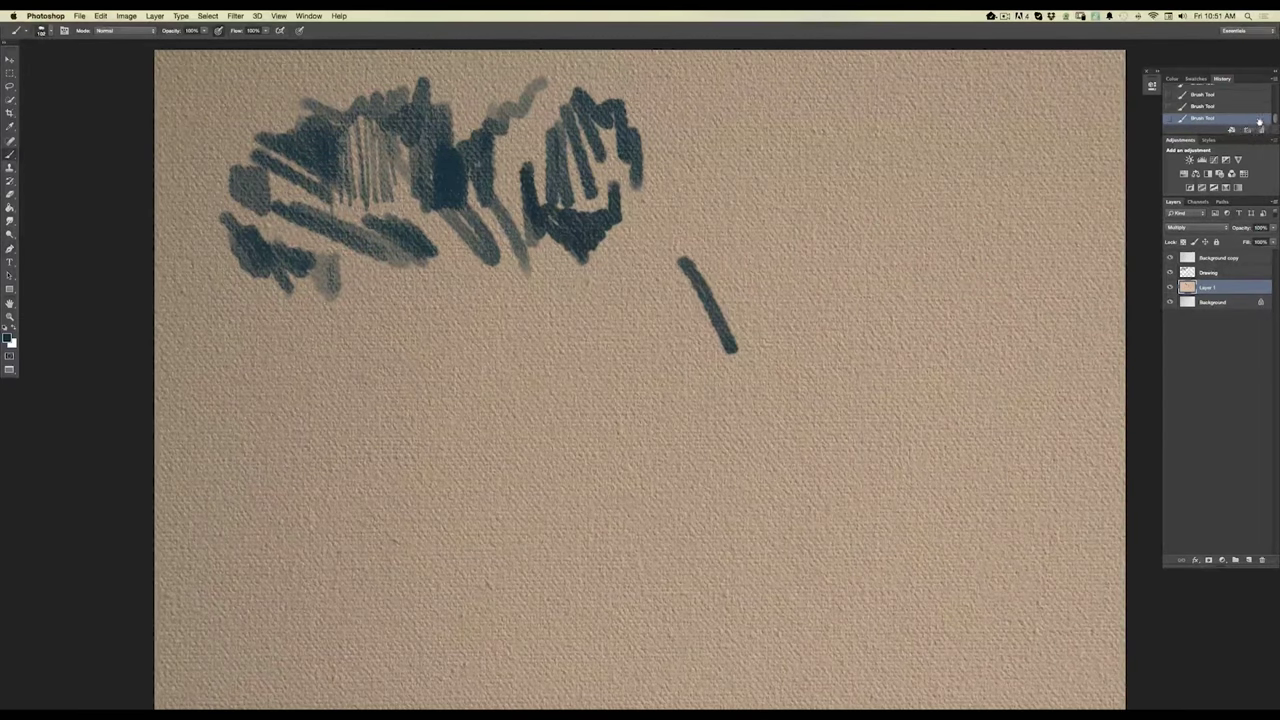
pyautogui.click(1260, 128)
pyautogui.click(1260, 128)
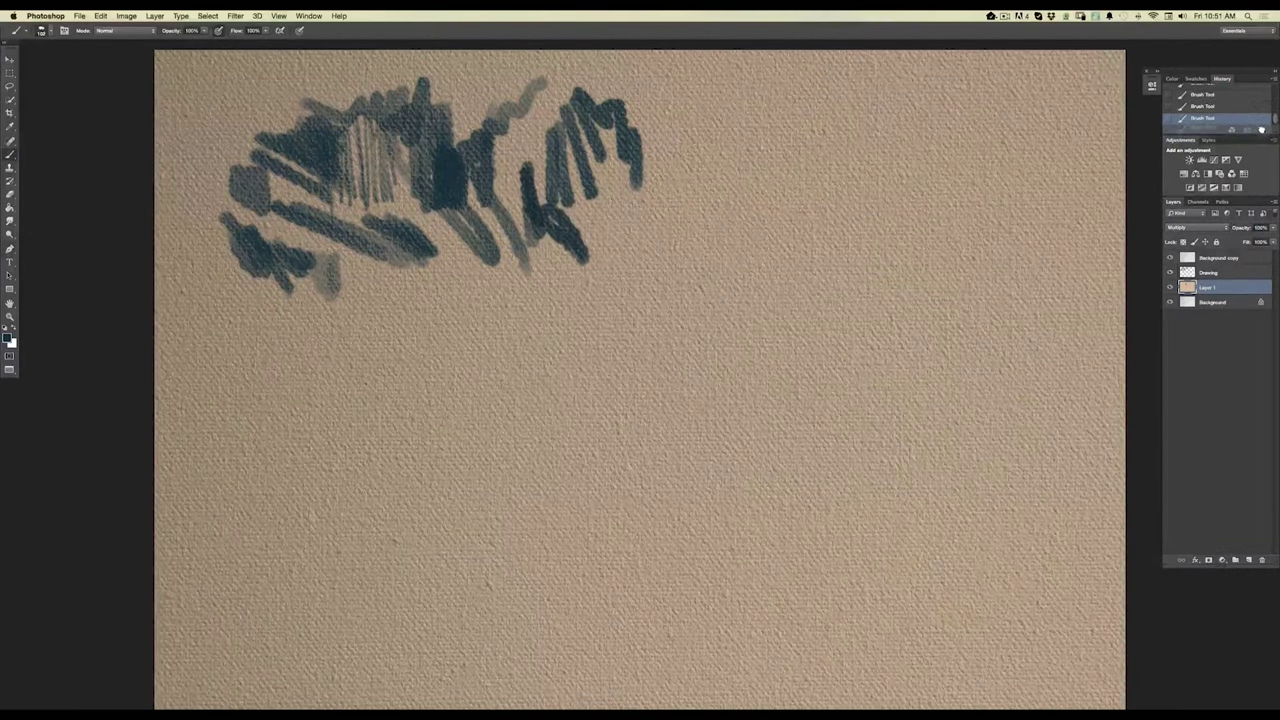
pyautogui.click(1260, 128)
pyautogui.click(1260, 128)
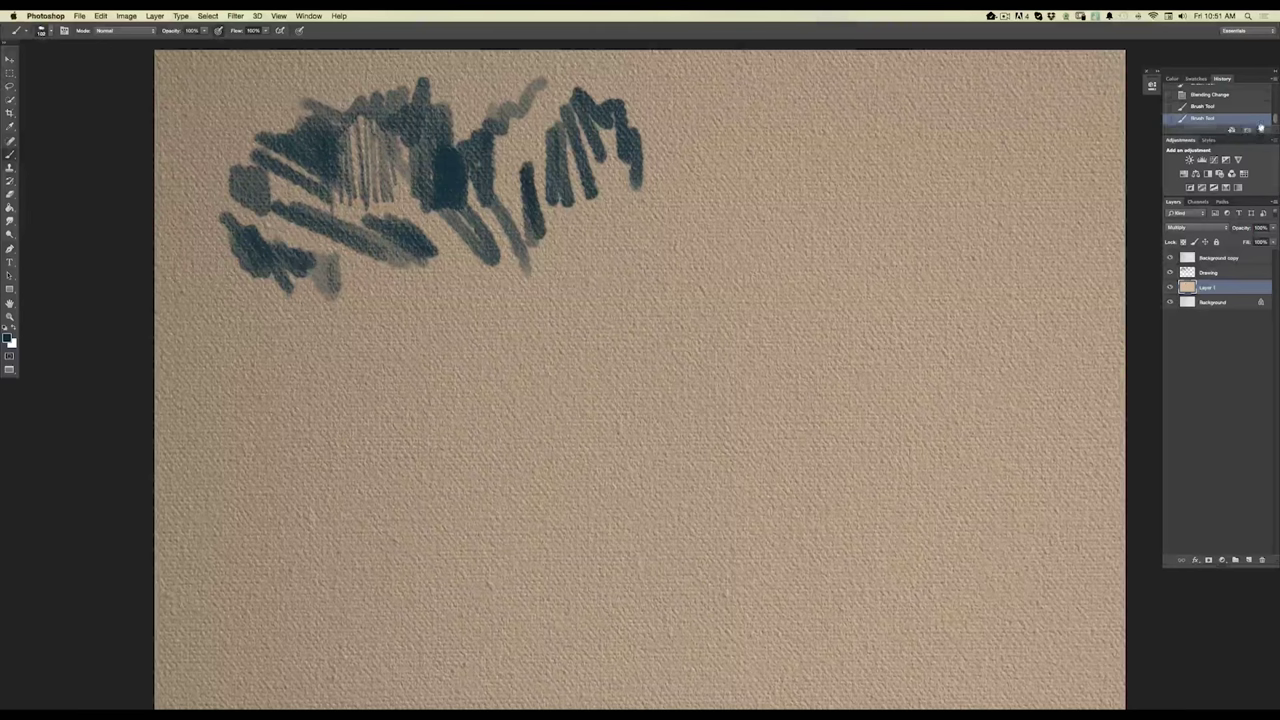
pyautogui.click(1260, 128)
pyautogui.click(1260, 128)
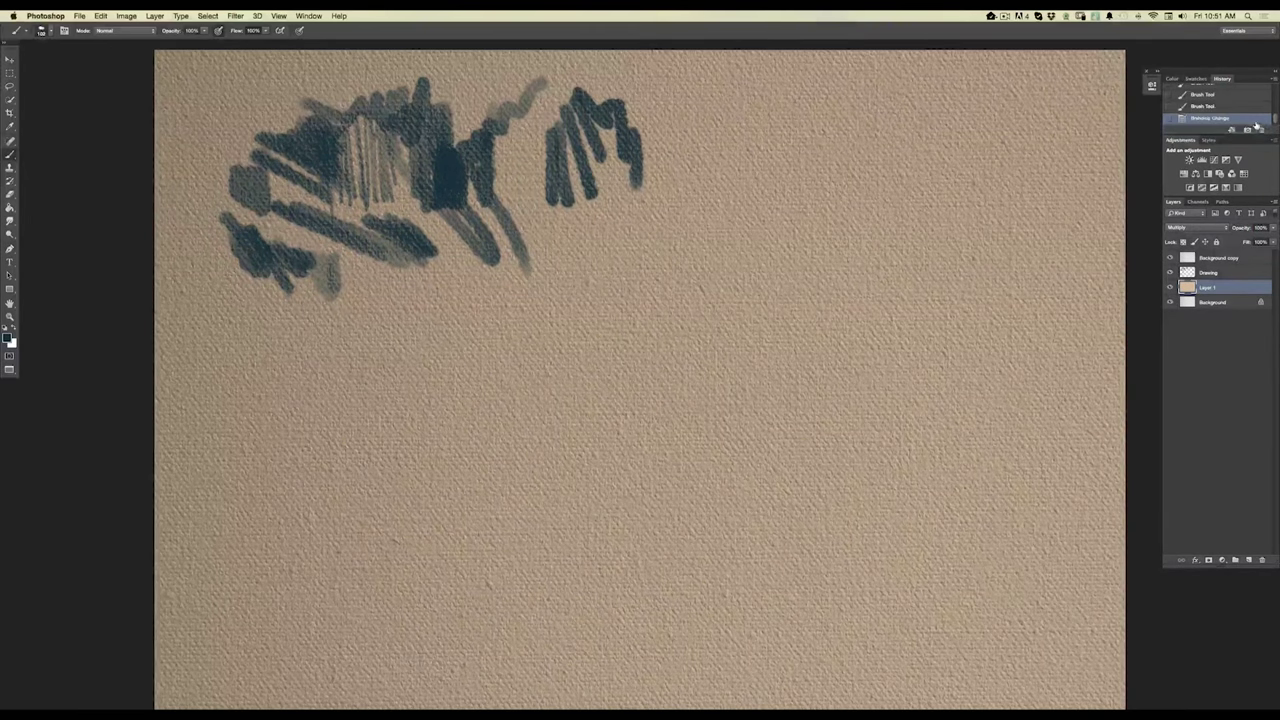
# Delete the Drawing layer and add a new empty layer above Layer 1.
pyautogui.click(1210, 273)
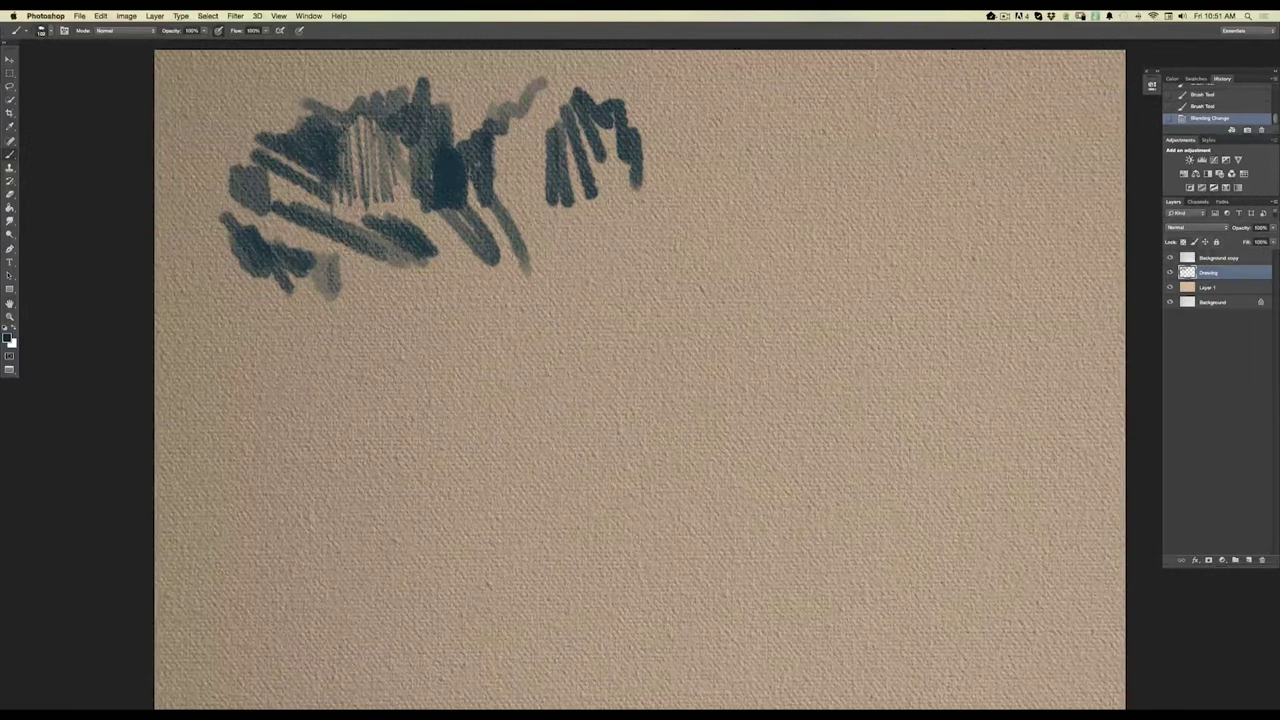
pyautogui.moveTo(550, 355)
pyautogui.mouseDown()
pyautogui.moveTo(521, 372)
pyautogui.moveTo(408, 367)
pyautogui.moveTo(432, 404)
pyautogui.moveTo(335, 322)
pyautogui.mouseUp()
pyautogui.moveTo(1210, 273)
pyautogui.mouseDown()
pyautogui.moveTo(1225, 436)
pyautogui.moveTo(1261, 560)
pyautogui.mouseUp()
pyautogui.click(1248, 560)
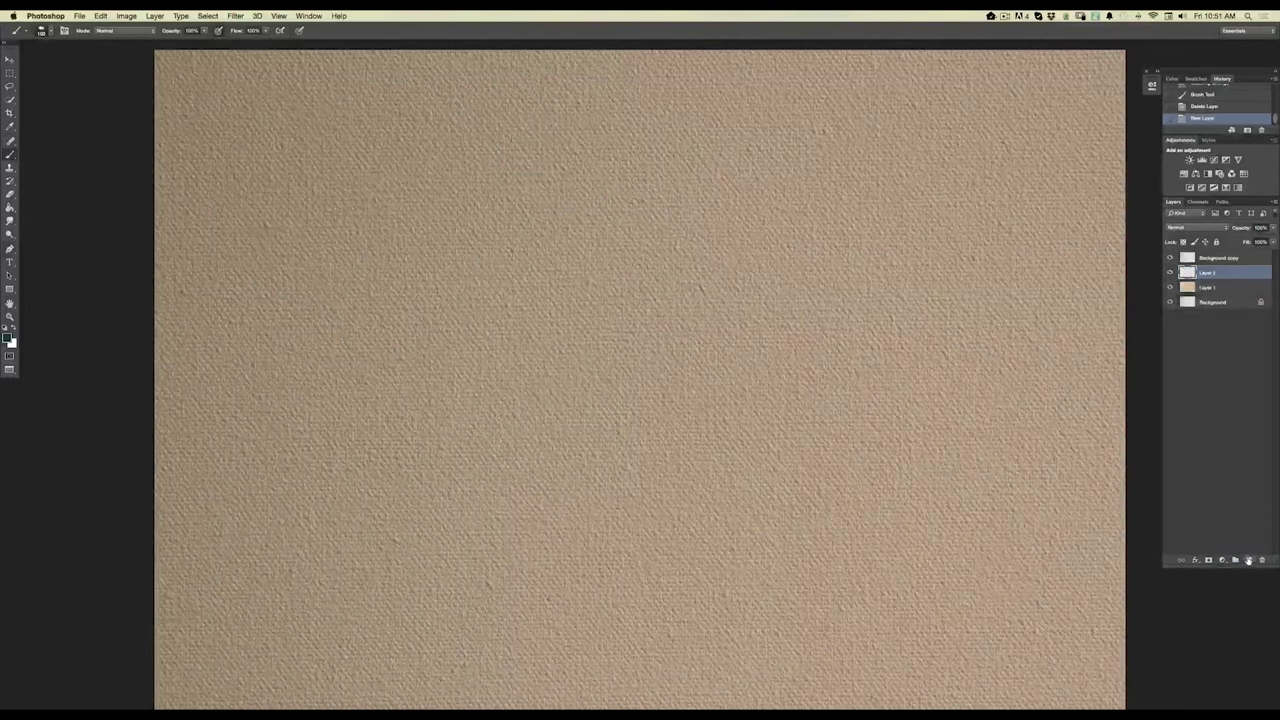
# Choose a softer brush preset and paint short, near-vertical dark blue strokes in the upper-left part of the new layer.
pyautogui.click(41, 30)
pyautogui.doubleClick(37, 113)
pyautogui.click(460, 280)
pyautogui.moveTo(316, 130)
pyautogui.mouseDown()
pyautogui.moveTo(325, 240)
pyautogui.moveTo(312, 215)
pyautogui.mouseUp()
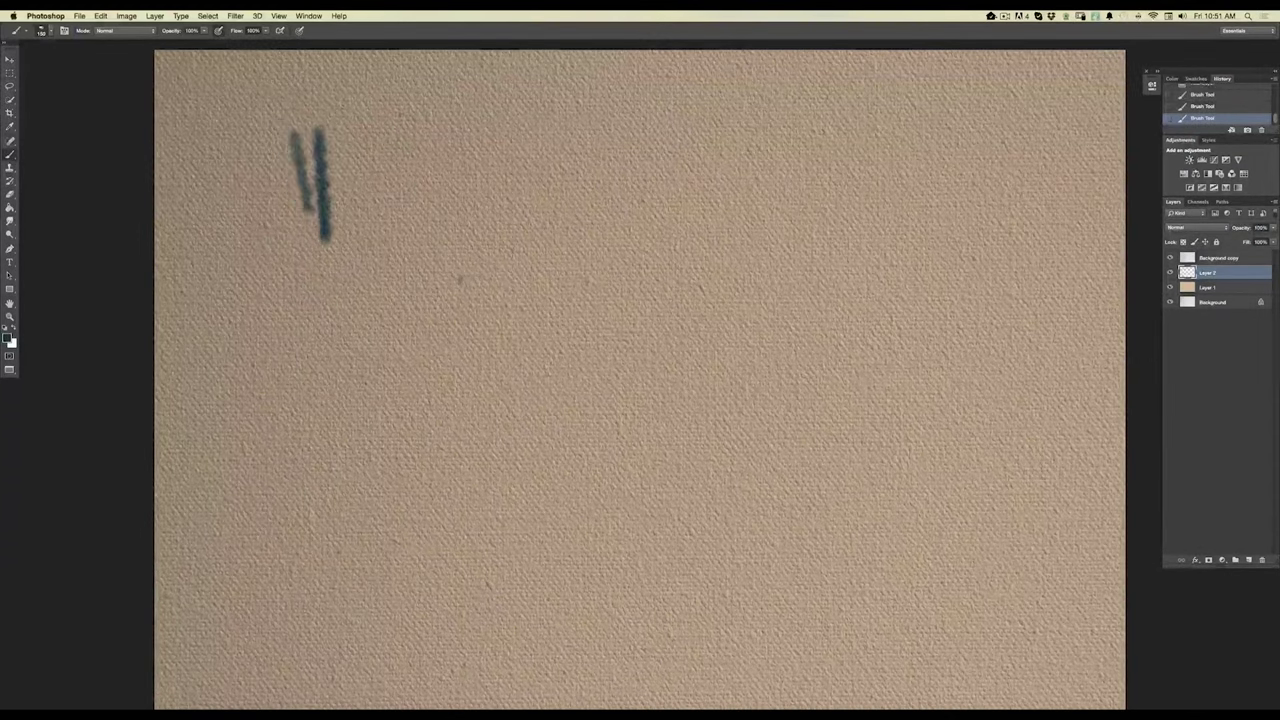
pyautogui.moveTo(280, 122); pyautogui.dragTo(318, 245)
pyautogui.moveTo(272, 158)
pyautogui.mouseDown()
pyautogui.moveTo(276, 190)
pyautogui.moveTo(258, 164)
pyautogui.mouseUp()
pyautogui.moveTo(342, 155)
pyautogui.mouseDown()
pyautogui.moveTo(350, 226)
pyautogui.moveTo(369, 182)
pyautogui.mouseUp()
pyautogui.moveTo(360, 120); pyautogui.dragTo(379, 246)
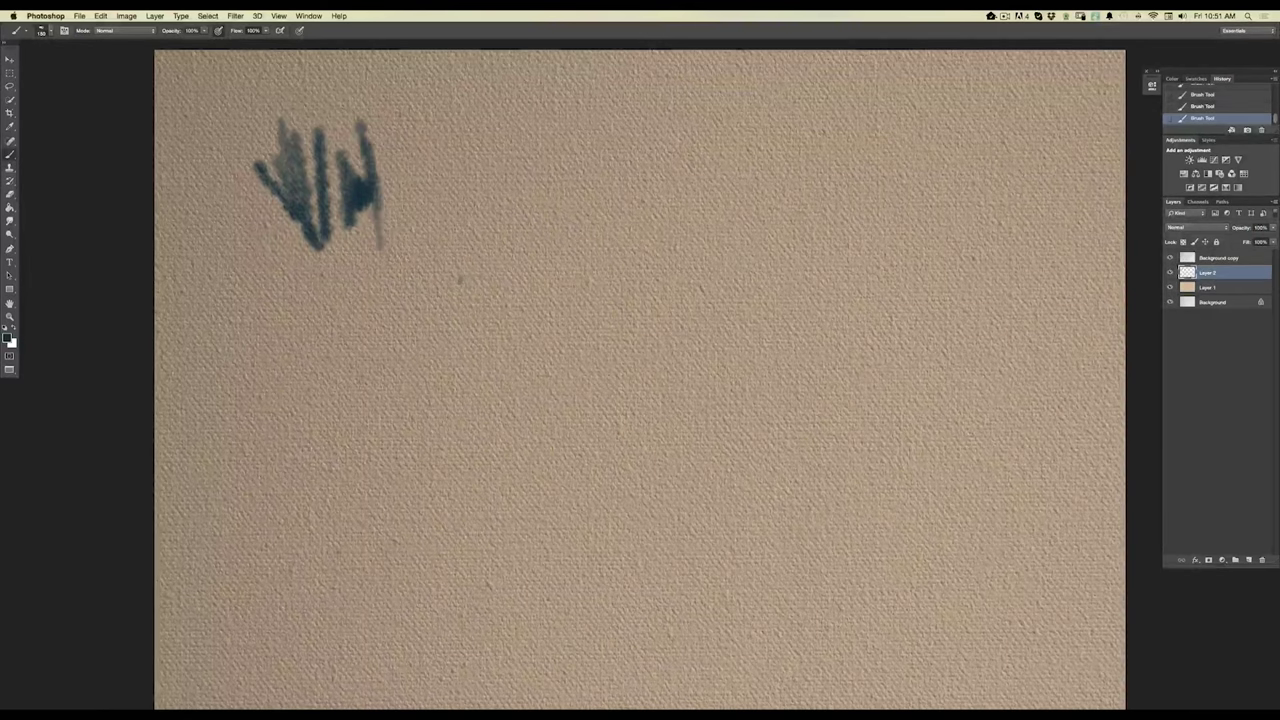
# Extend the test patch on Layer 2 with overlapping jagged strokes to the right and underneath.
pyautogui.moveTo(377, 168)
pyautogui.mouseDown()
pyautogui.moveTo(408, 200)
pyautogui.moveTo(358, 125)
pyautogui.moveTo(410, 264)
pyautogui.mouseUp()
pyautogui.moveTo(418, 168)
pyautogui.mouseDown()
pyautogui.moveTo(418, 200)
pyautogui.moveTo(428, 165)
pyautogui.moveTo(448, 222)
pyautogui.mouseUp()
pyautogui.moveTo(416, 142)
pyautogui.mouseDown()
pyautogui.moveTo(458, 220)
pyautogui.moveTo(456, 252)
pyautogui.moveTo(468, 240)
pyautogui.mouseUp()
pyautogui.moveTo(458, 178); pyautogui.dragTo(488, 220)
pyautogui.moveTo(472, 140); pyautogui.dragTo(521, 246)
pyautogui.moveTo(496, 202); pyautogui.dragTo(506, 256)
pyautogui.moveTo(460, 236)
pyautogui.mouseDown()
pyautogui.moveTo(474, 316)
pyautogui.moveTo(462, 319)
pyautogui.mouseUp()
pyautogui.moveTo(424, 250)
pyautogui.mouseDown()
pyautogui.moveTo(436, 320)
pyautogui.moveTo(356, 318)
pyautogui.moveTo(290, 252)
pyautogui.mouseUp()
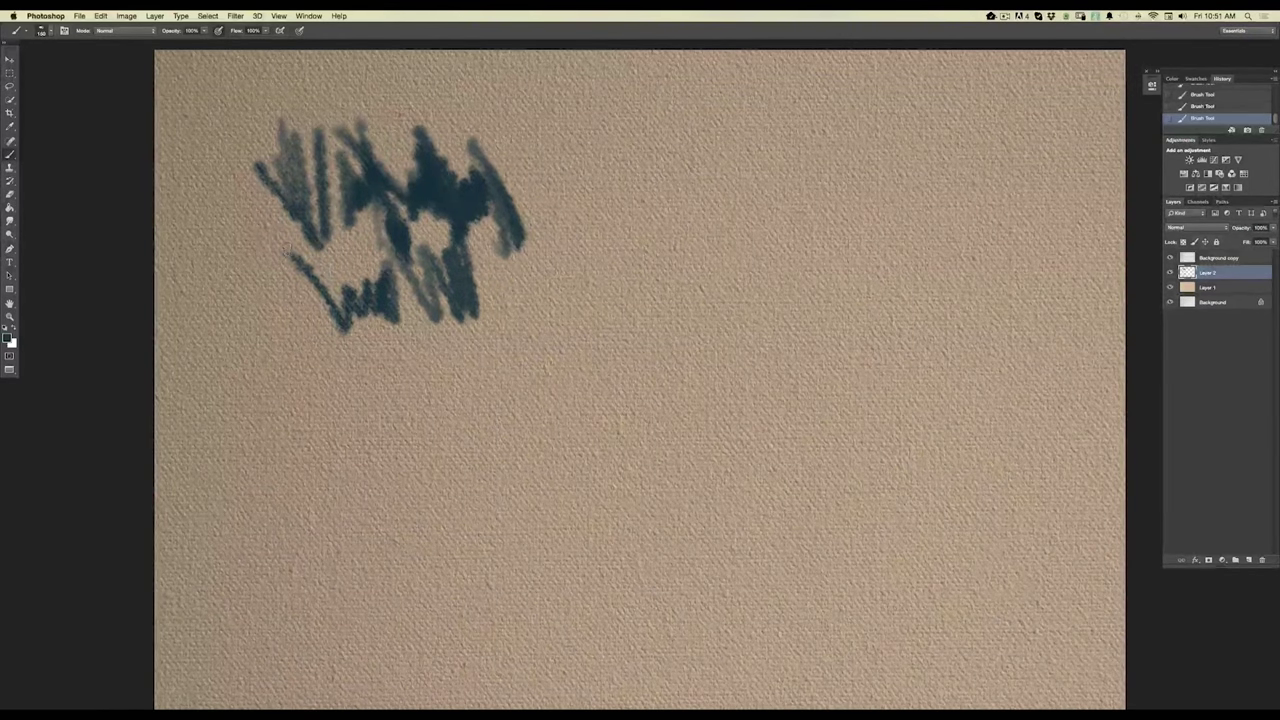
# Choose a larger brush and scribble a thick, angular mark below the test patch on Layer 2.
pyautogui.click(41, 30)
pyautogui.moveTo(507, 309)
pyautogui.mouseDown()
pyautogui.moveTo(511, 394)
pyautogui.moveTo(498, 428)
pyautogui.moveTo(460, 362)
pyautogui.moveTo(431, 360)
pyautogui.mouseUp()
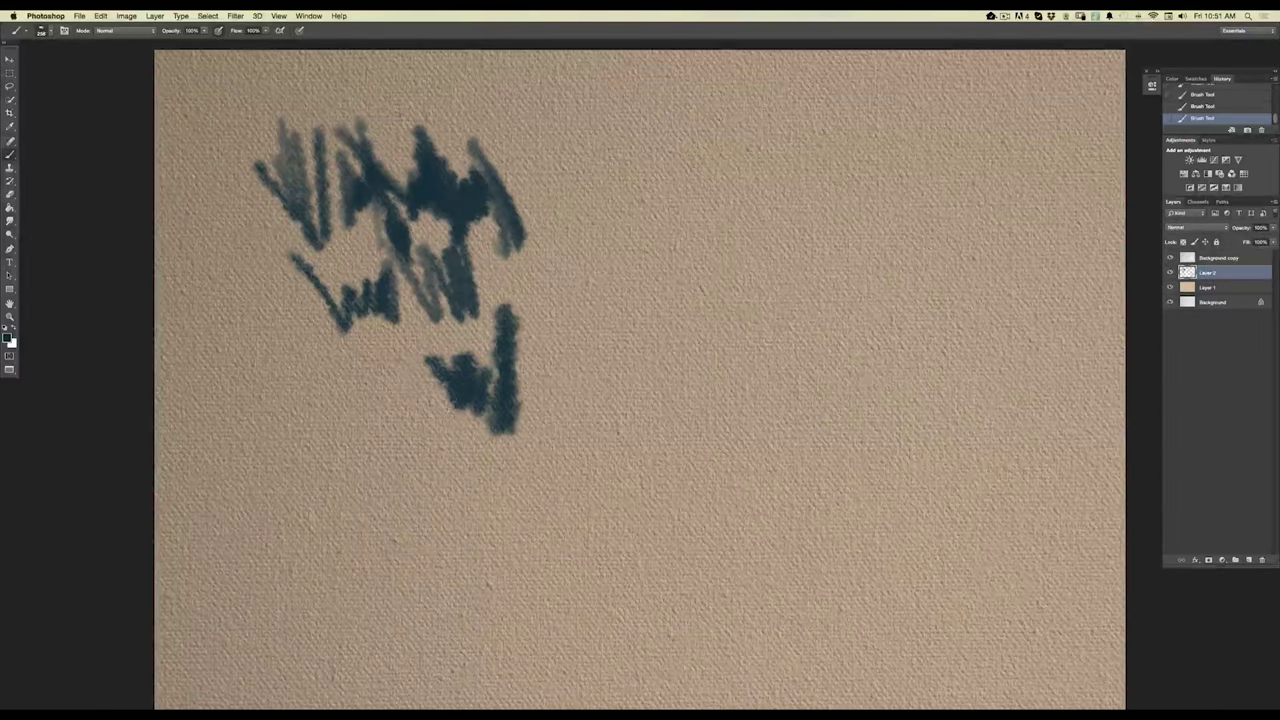
pyautogui.moveTo(450, 405); pyautogui.dragTo(390, 378)
# Enlarge the brush further and cover the middle of the test patch with broad, overlapping dark blue strokes on Layer 2.
pyautogui.click(41, 30)
pyautogui.click(107, 63)
pyautogui.moveTo(636, 287)
pyautogui.mouseDown()
pyautogui.moveTo(638, 455)
pyautogui.moveTo(620, 420)
pyautogui.moveTo(612, 318)
pyautogui.moveTo(636, 272)
pyautogui.moveTo(696, 284)
pyautogui.moveTo(590, 192)
pyautogui.moveTo(554, 180)
pyautogui.moveTo(525, 230)
pyautogui.moveTo(555, 342)
pyautogui.mouseUp()
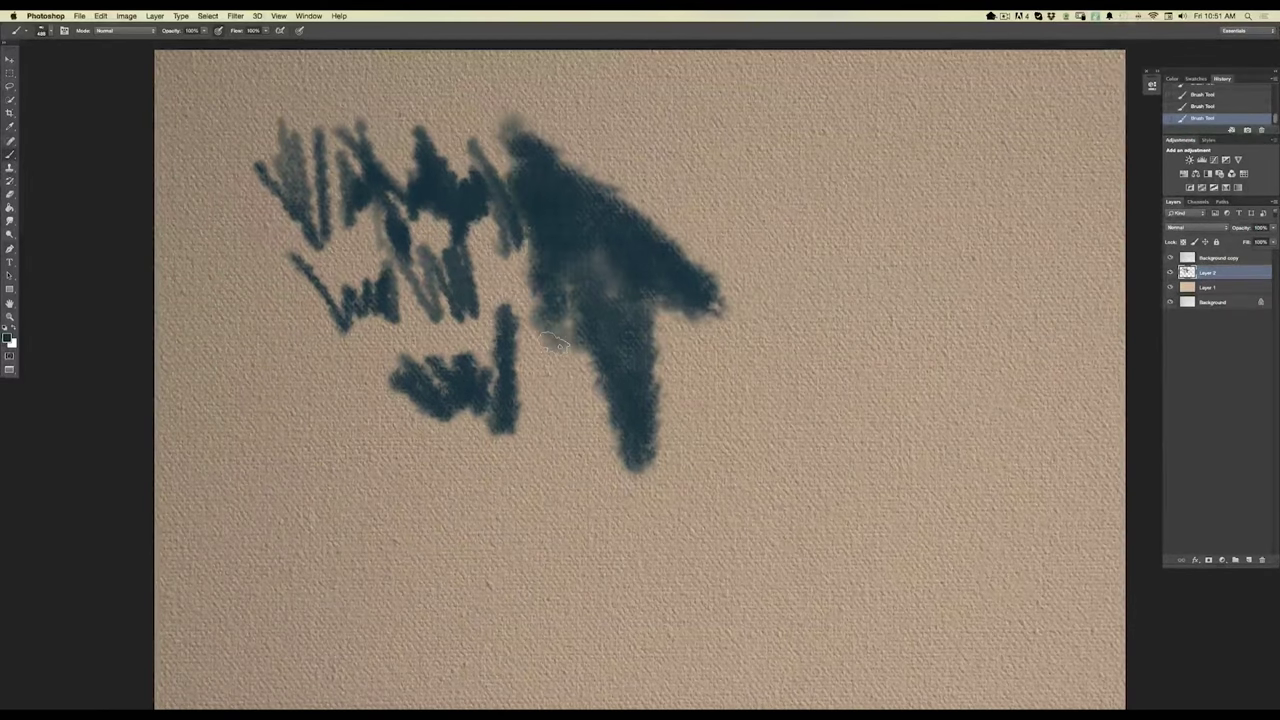
pyautogui.moveTo(535, 232)
pyautogui.mouseDown()
pyautogui.moveTo(517, 290)
pyautogui.moveTo(502, 320)
pyautogui.moveTo(477, 270)
pyautogui.moveTo(462, 320)
pyautogui.moveTo(472, 338)
pyautogui.moveTo(437, 290)
pyautogui.moveTo(487, 270)
pyautogui.moveTo(547, 400)
pyautogui.moveTo(515, 428)
pyautogui.mouseUp()
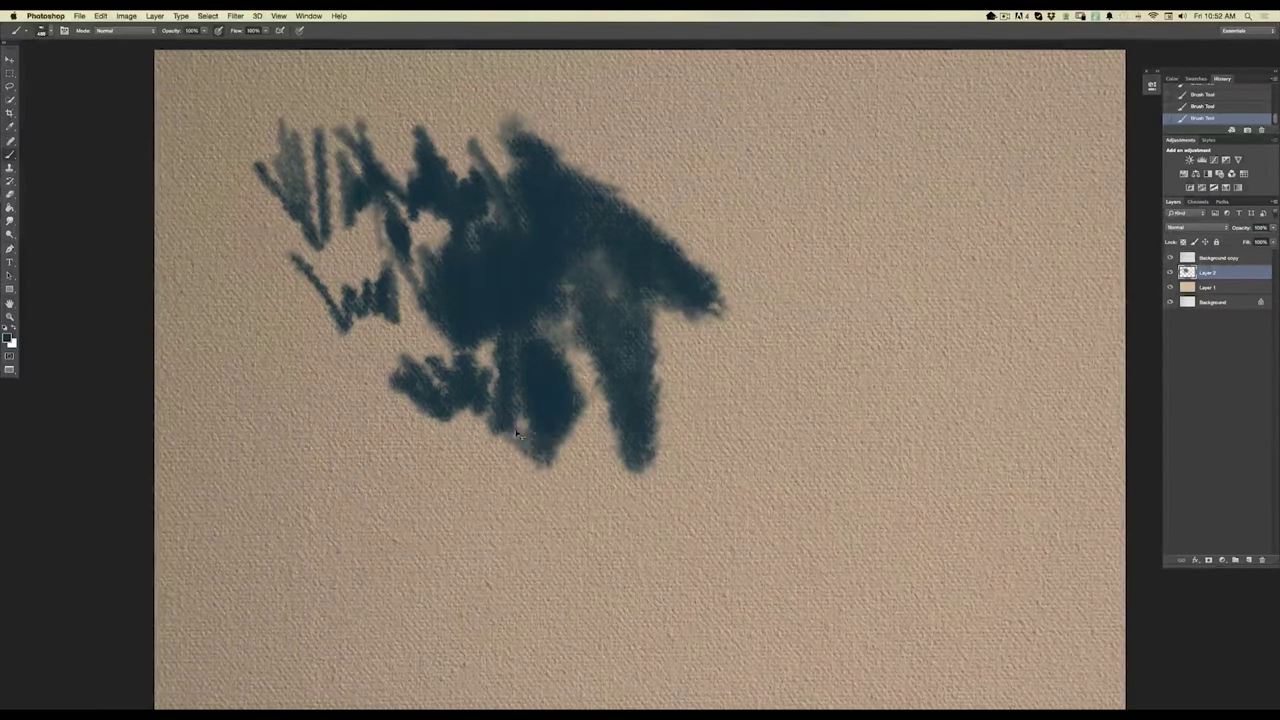
pyautogui.press('super+equal')
pyautogui.moveTo(508, 428)
pyautogui.mouseDown()
pyautogui.moveTo(486, 474)
pyautogui.moveTo(440, 500)
pyautogui.moveTo(264, 358)
pyautogui.mouseUp()
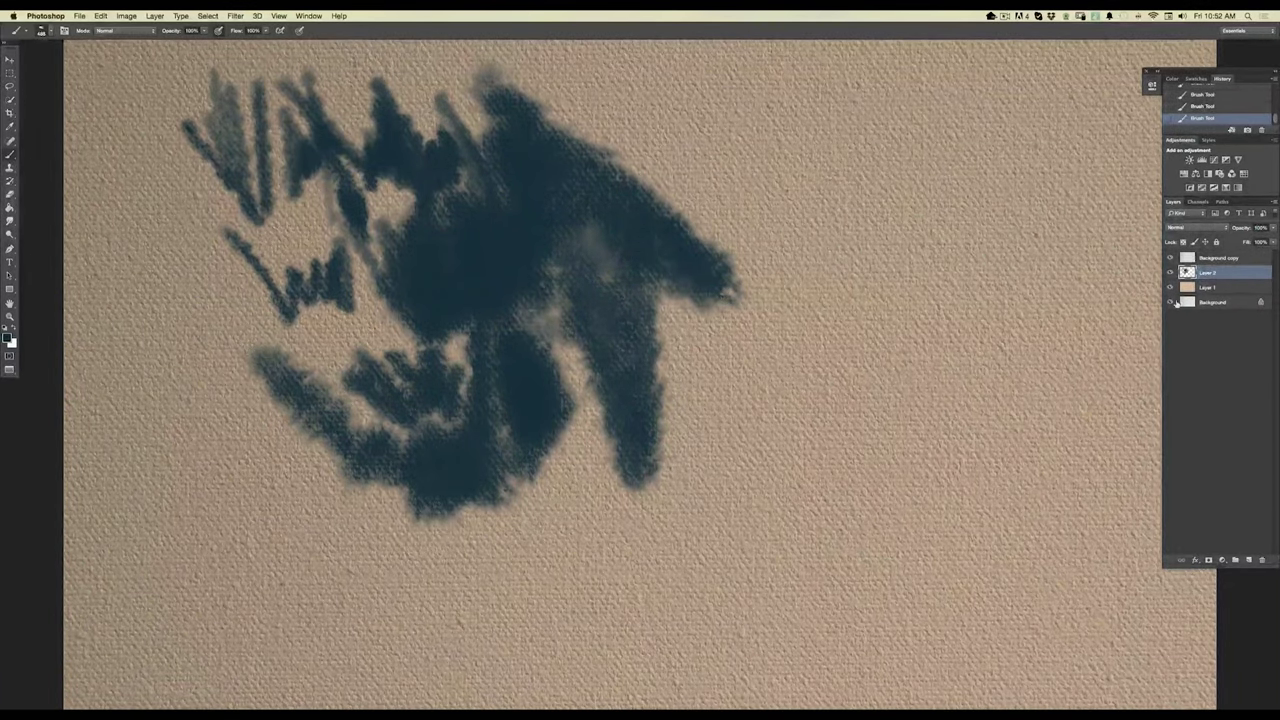
# Choose another brush preset and replace the painted Layer 2 with a new empty layer above Layer 1.
pyautogui.click(41, 31)
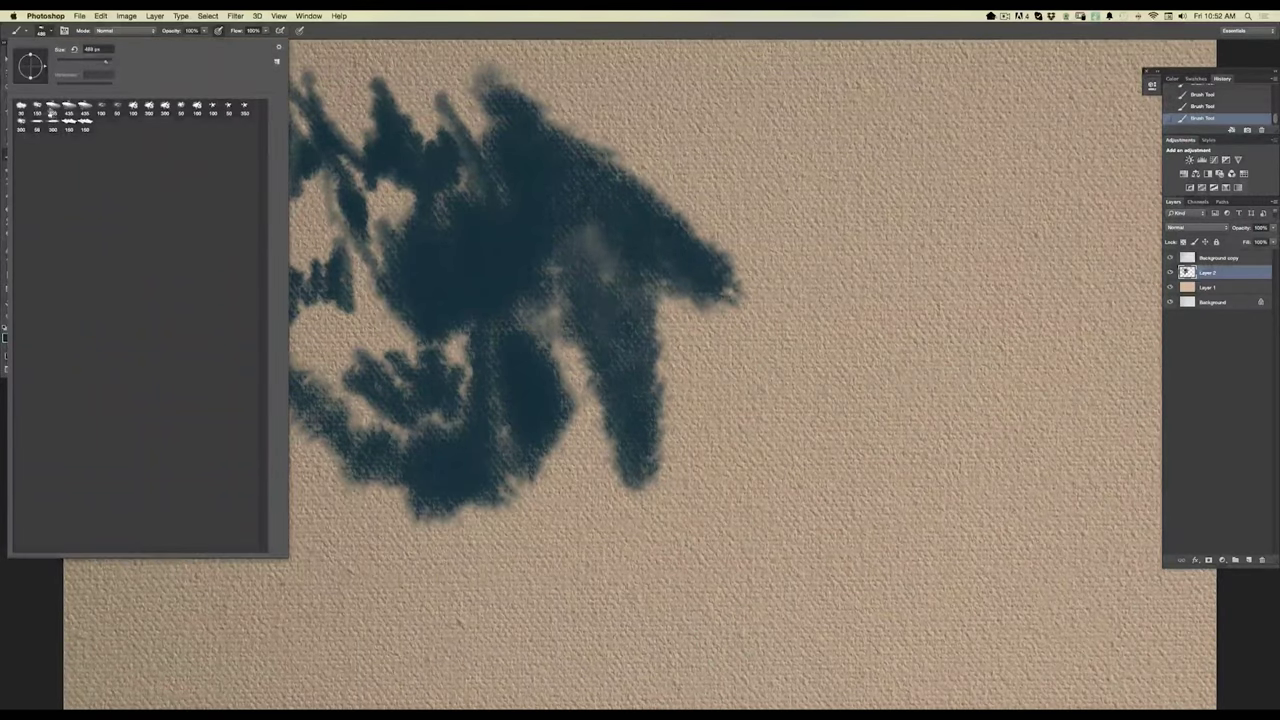
pyautogui.moveTo(1222, 275); pyautogui.dragTo(1260, 559)
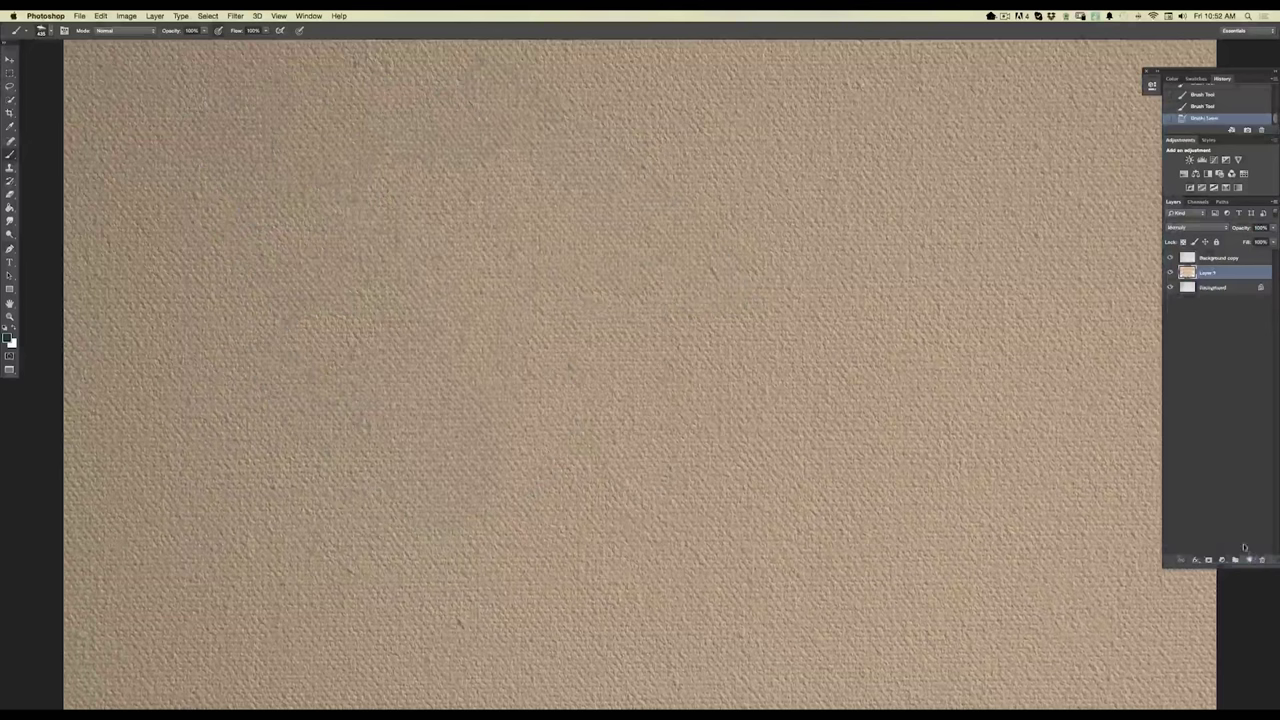
pyautogui.click(1247, 561)
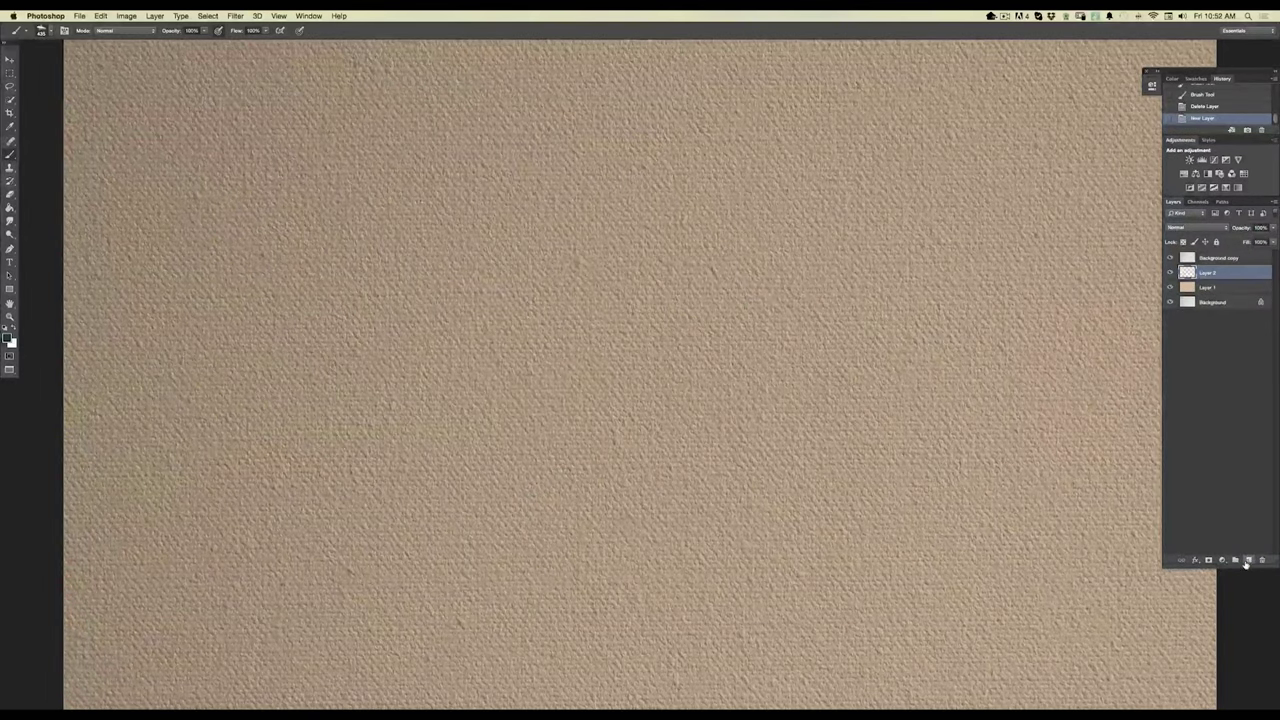
# Paint a large block of broad vertical dark blue strokes with the grainy brush in the canvas's upper-left area on Layer 2.
pyautogui.moveTo(225, 115); pyautogui.dragTo(230, 475)
pyautogui.moveTo(280, 110); pyautogui.dragTo(285, 465)
pyautogui.moveTo(330, 100); pyautogui.dragTo(345, 465)
pyautogui.moveTo(360, 95)
pyautogui.mouseDown()
pyautogui.moveTo(390, 215)
pyautogui.moveTo(400, 470)
pyautogui.mouseUp()
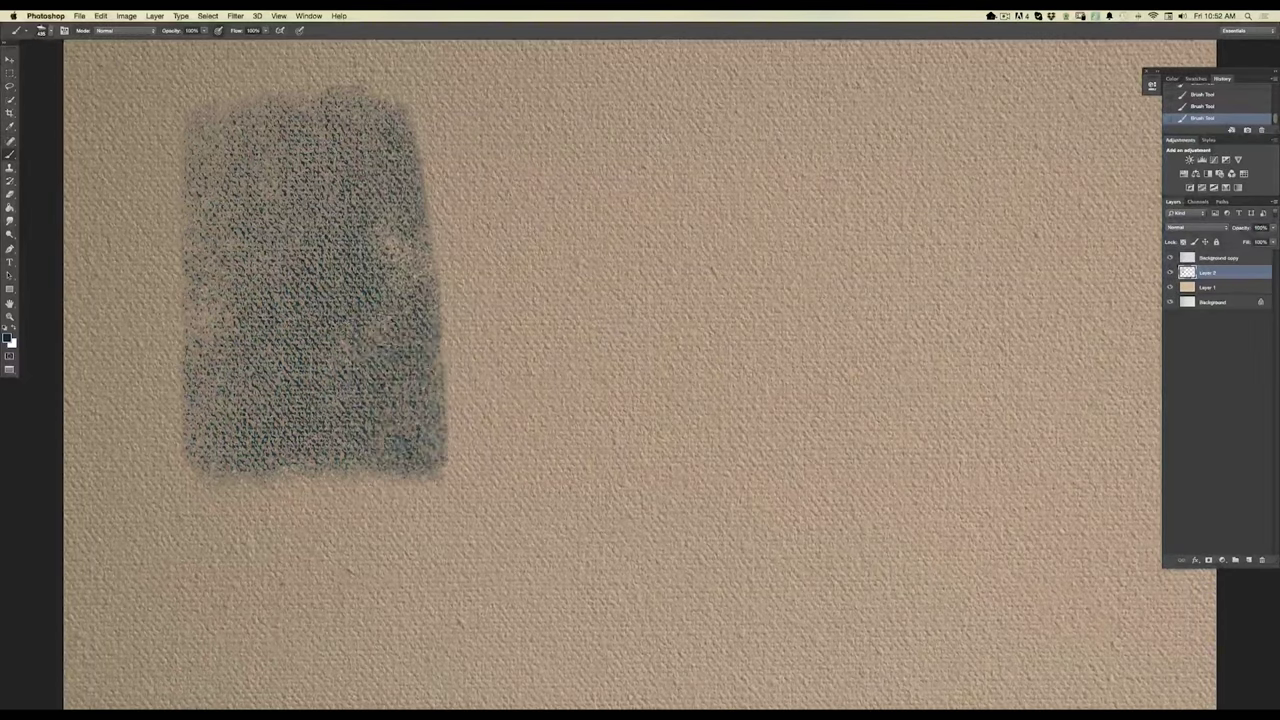
pyautogui.moveTo(435, 95)
pyautogui.mouseDown()
pyautogui.moveTo(462, 275)
pyautogui.moveTo(462, 480)
pyautogui.mouseUp()
pyautogui.moveTo(480, 95); pyautogui.dragTo(490, 465)
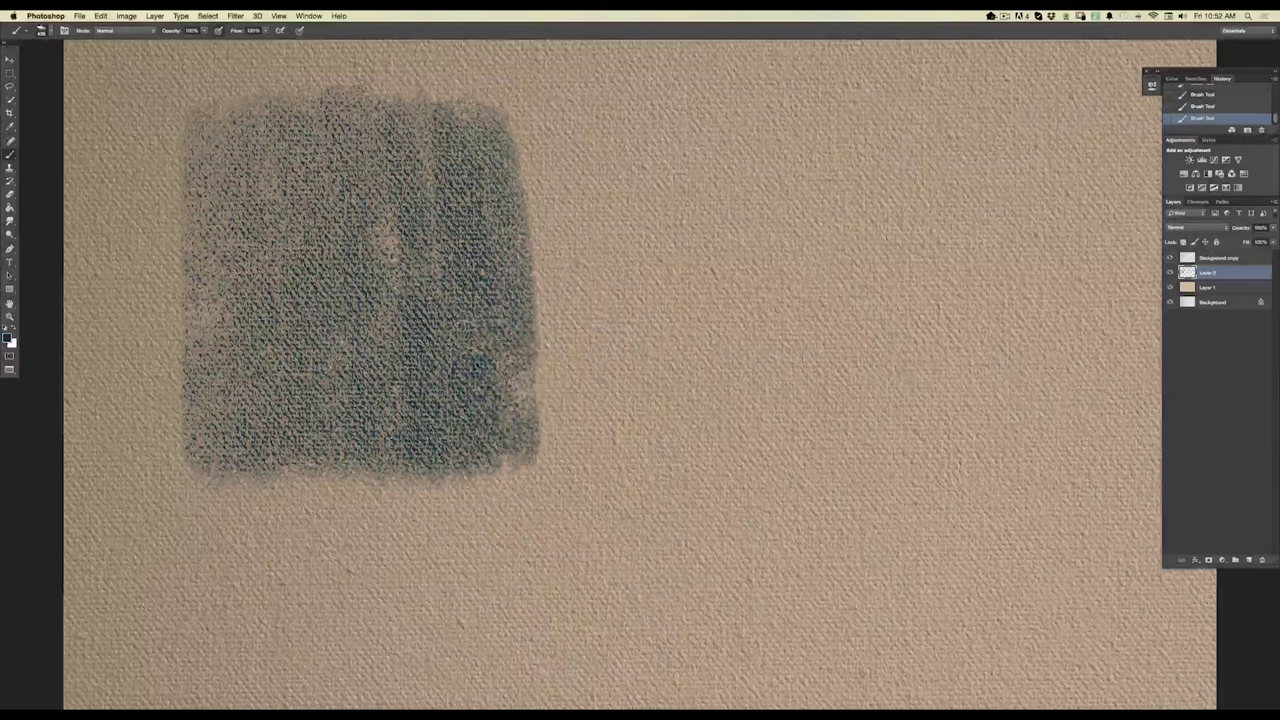
pyautogui.moveTo(160, 140)
pyautogui.mouseDown()
pyautogui.moveTo(175, 320)
pyautogui.moveTo(165, 460)
pyautogui.moveTo(200, 370)
pyautogui.mouseUp()
pyautogui.moveTo(510, 205)
pyautogui.mouseDown()
pyautogui.moveTo(520, 298)
pyautogui.moveTo(512, 230)
pyautogui.mouseUp()
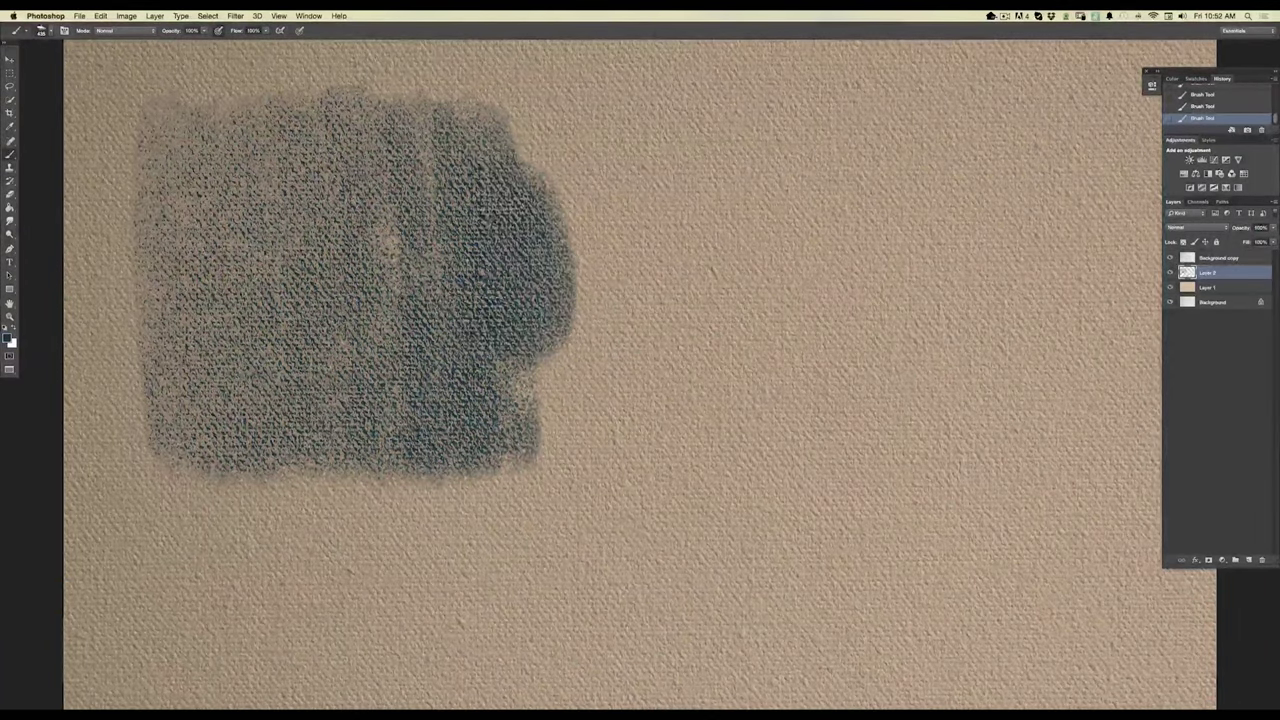
# Widen the right side of the dark blue block and paint a second rectangular block beside it with another textured brush preset.
pyautogui.moveTo(545, 175); pyautogui.dragTo(595, 300)
pyautogui.moveTo(570, 120); pyautogui.dragTo(590, 400)
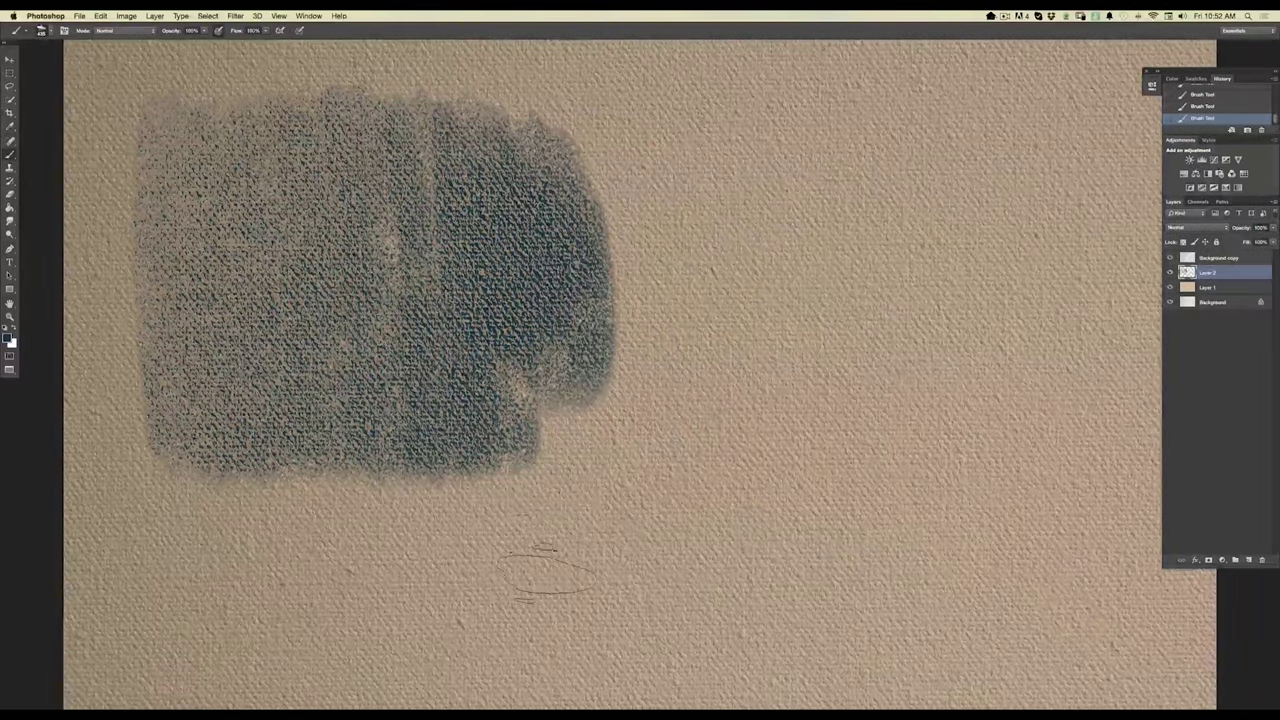
pyautogui.click(47, 31)
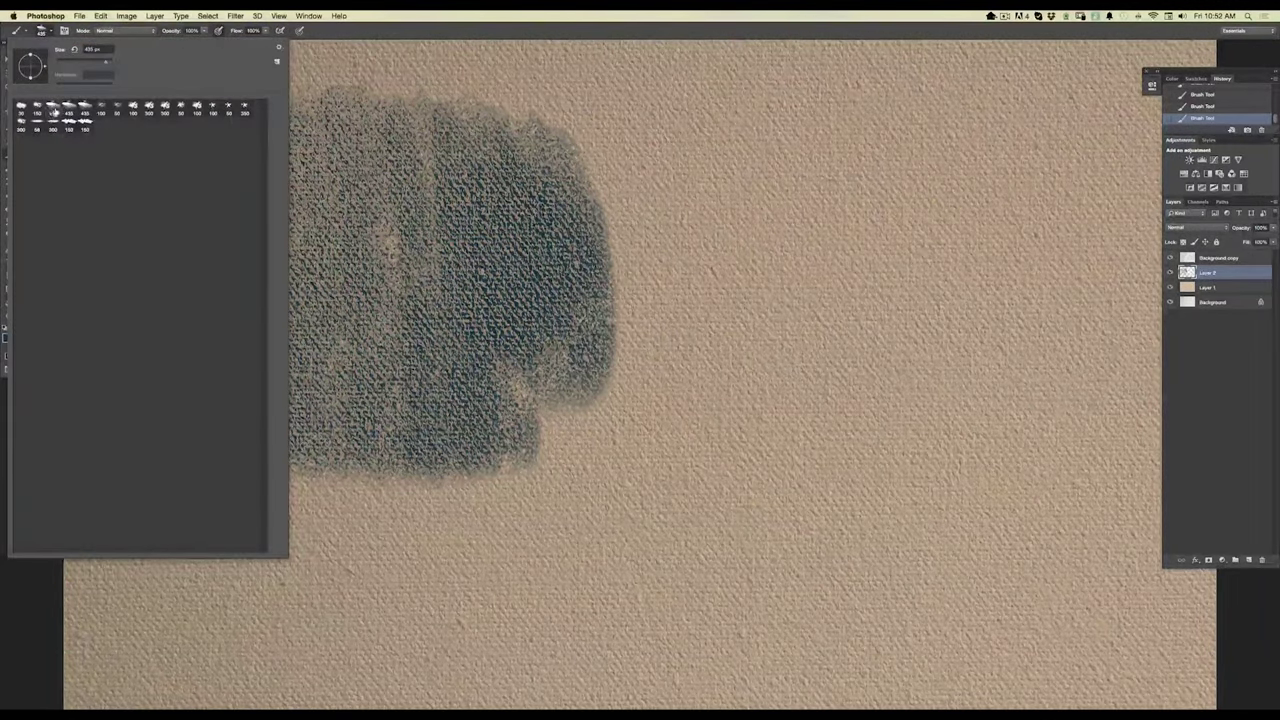
pyautogui.click(68, 110)
pyautogui.press('Return')
pyautogui.moveTo(738, 130)
pyautogui.mouseDown()
pyautogui.moveTo(745, 455)
pyautogui.moveTo(780, 122)
pyautogui.moveTo(800, 465)
pyautogui.moveTo(805, 130)
pyautogui.moveTo(860, 455)
pyautogui.moveTo(895, 175)
pyautogui.moveTo(930, 140)
pyautogui.moveTo(960, 360)
pyautogui.moveTo(950, 470)
pyautogui.mouseUp()
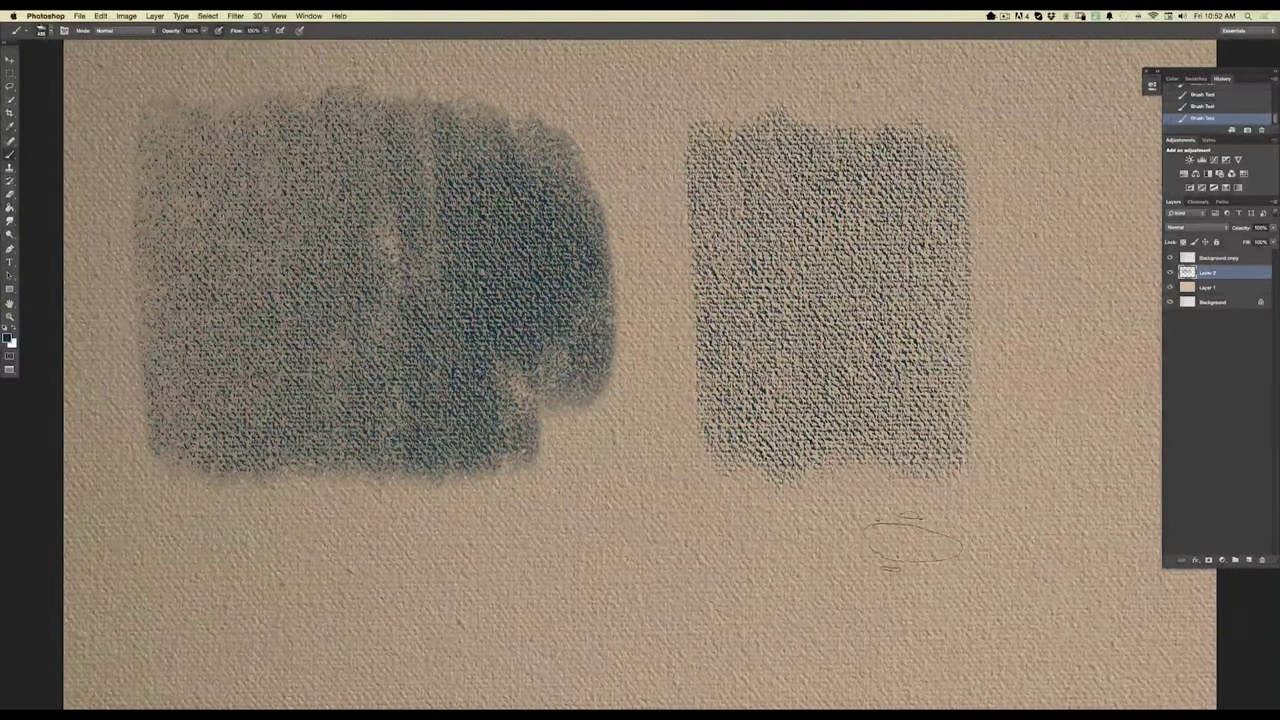
# Choose another brush preset and paint a sparse dark patch below the gap between the two blocks on Layer 2.
pyautogui.click(44, 30)
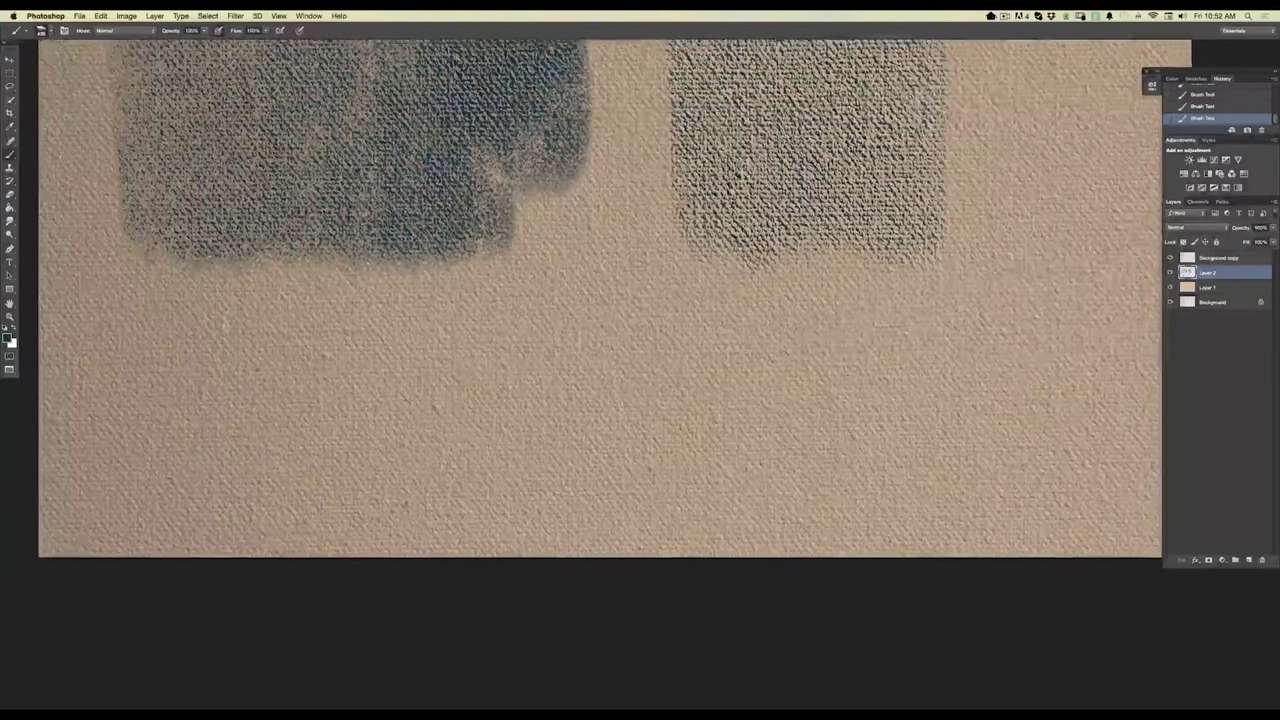
pyautogui.moveTo(557, 312)
pyautogui.mouseDown()
pyautogui.moveTo(562, 475)
pyautogui.moveTo(560, 340)
pyautogui.mouseUp()
pyautogui.moveTo(562, 430)
pyautogui.mouseDown()
pyautogui.moveTo(635, 465)
pyautogui.moveTo(655, 390)
pyautogui.moveTo(672, 430)
pyautogui.mouseUp()
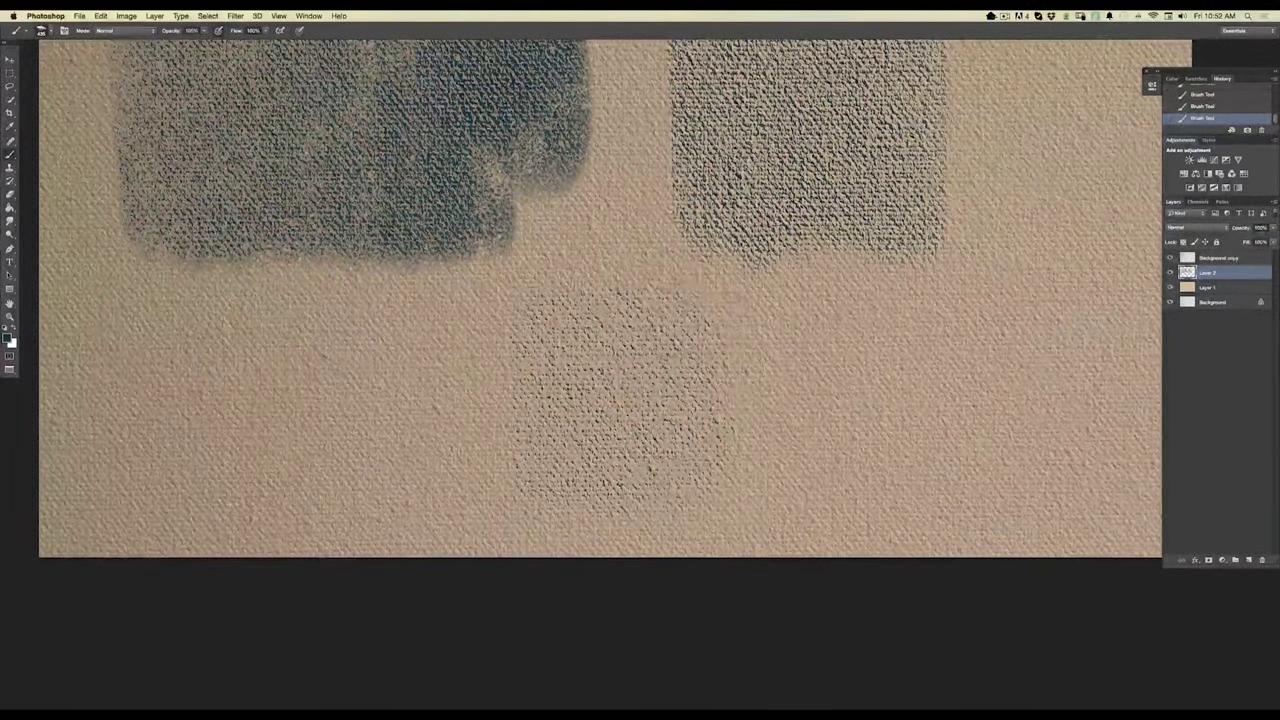
# Set the foreground colour to orange and brush light grainy strokes over the dark middle of the first block.
pyautogui.moveTo(160, 217); pyautogui.dragTo(314, 527)
pyautogui.click(7, 338)
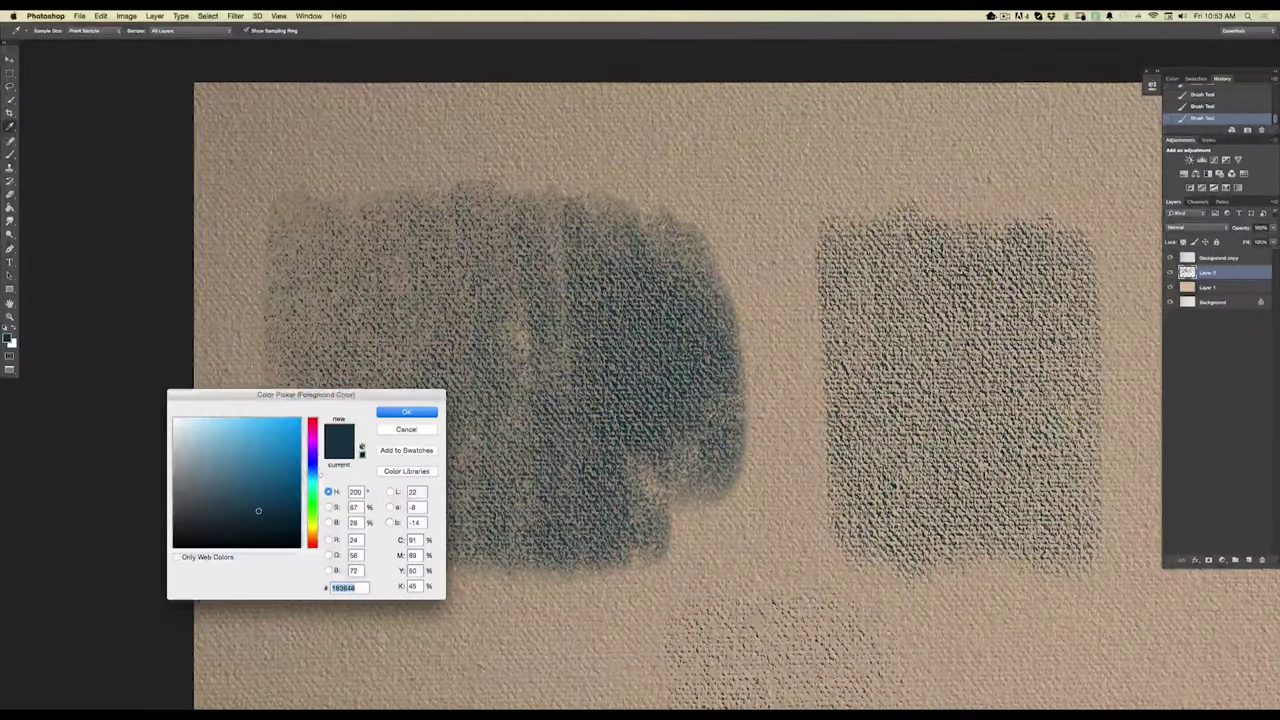
pyautogui.click(312, 532)
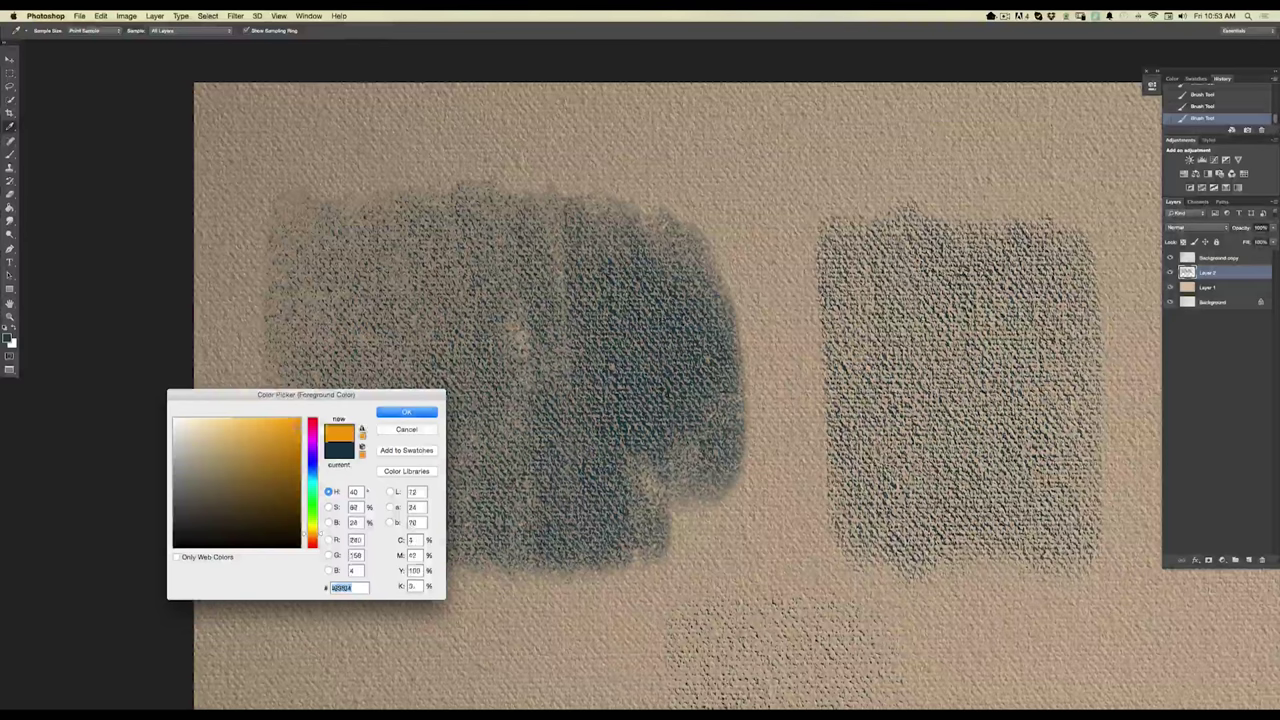
pyautogui.click(404, 413)
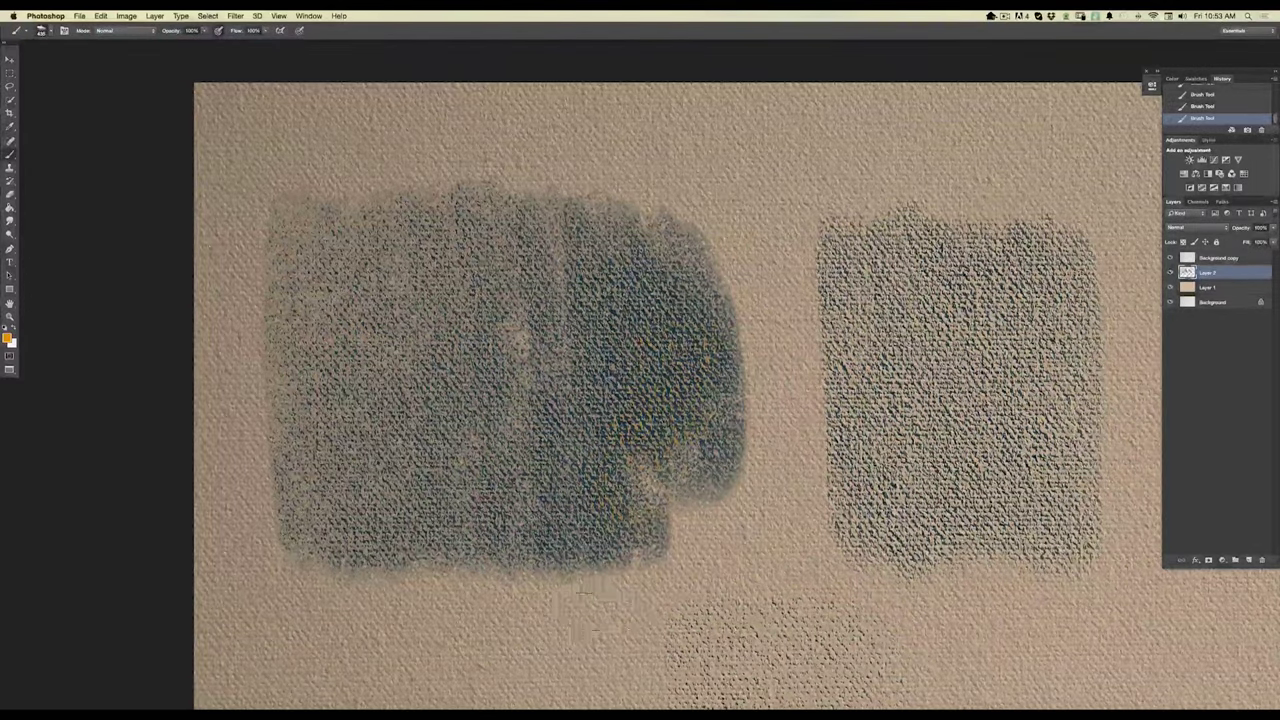
pyautogui.moveTo(620, 322); pyautogui.dragTo(596, 460)
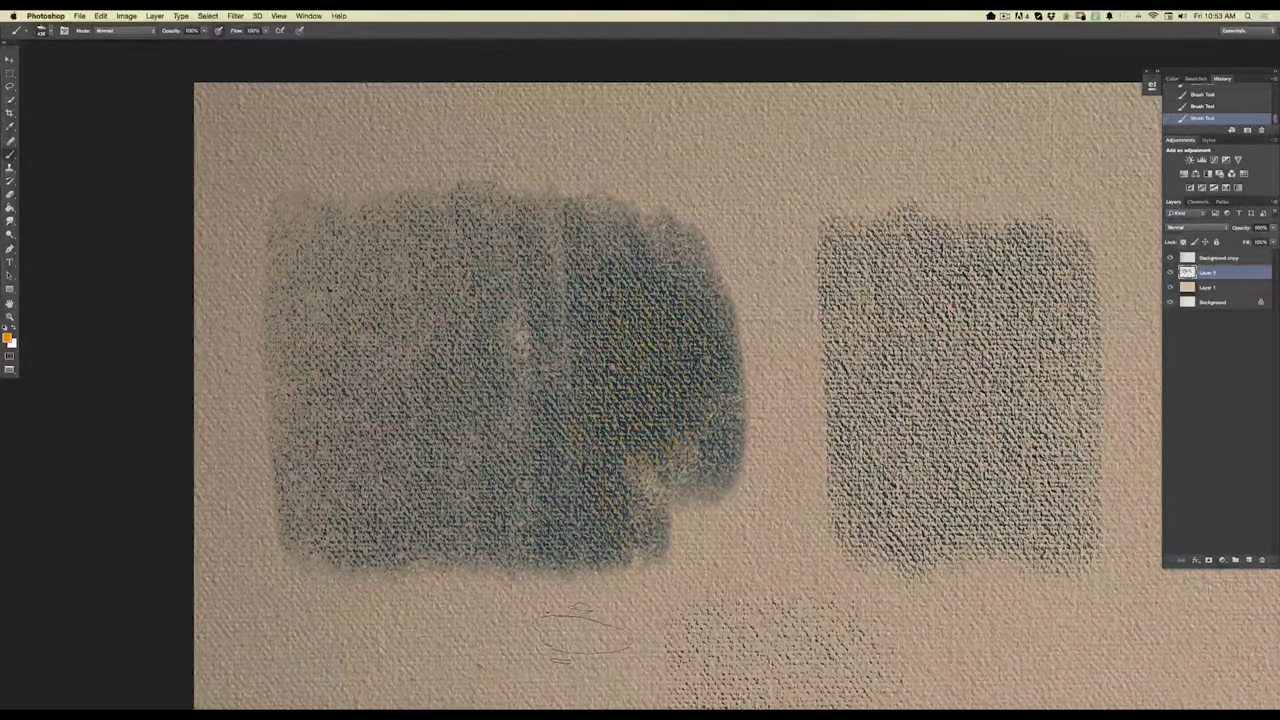
pyautogui.moveTo(640, 440); pyautogui.dragTo(488, 378)
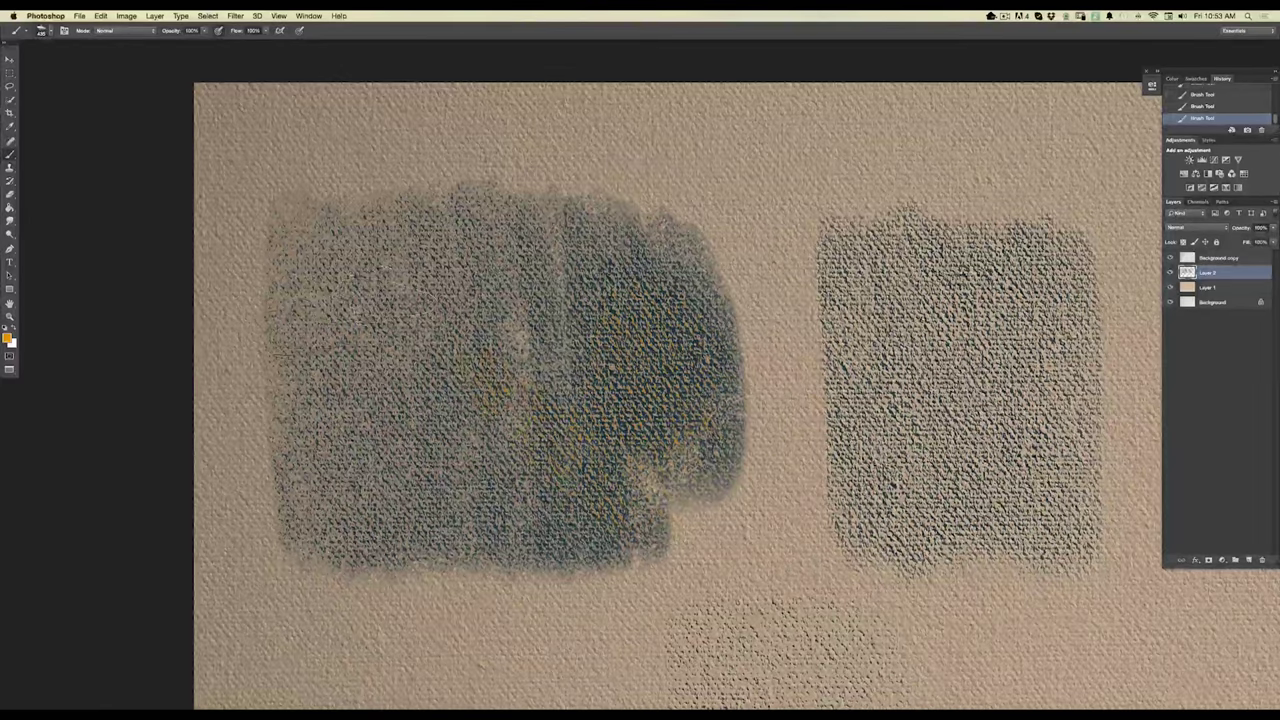
pyautogui.moveTo(566, 300); pyautogui.dragTo(556, 440)
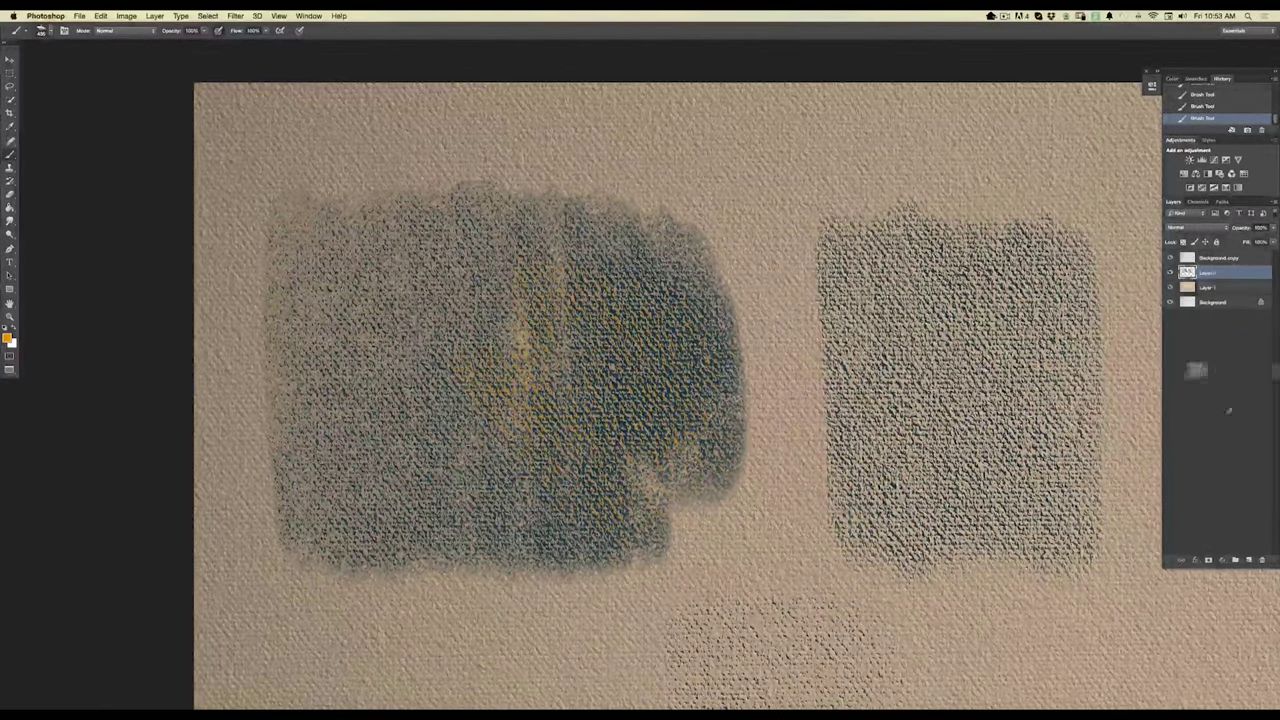
# Replace the painted Layer 2 with a new empty layer above Layer 1 and choose another brush preset.
pyautogui.moveTo(1261, 558); pyautogui.dragTo(1262, 560)
pyautogui.click(1249, 560)
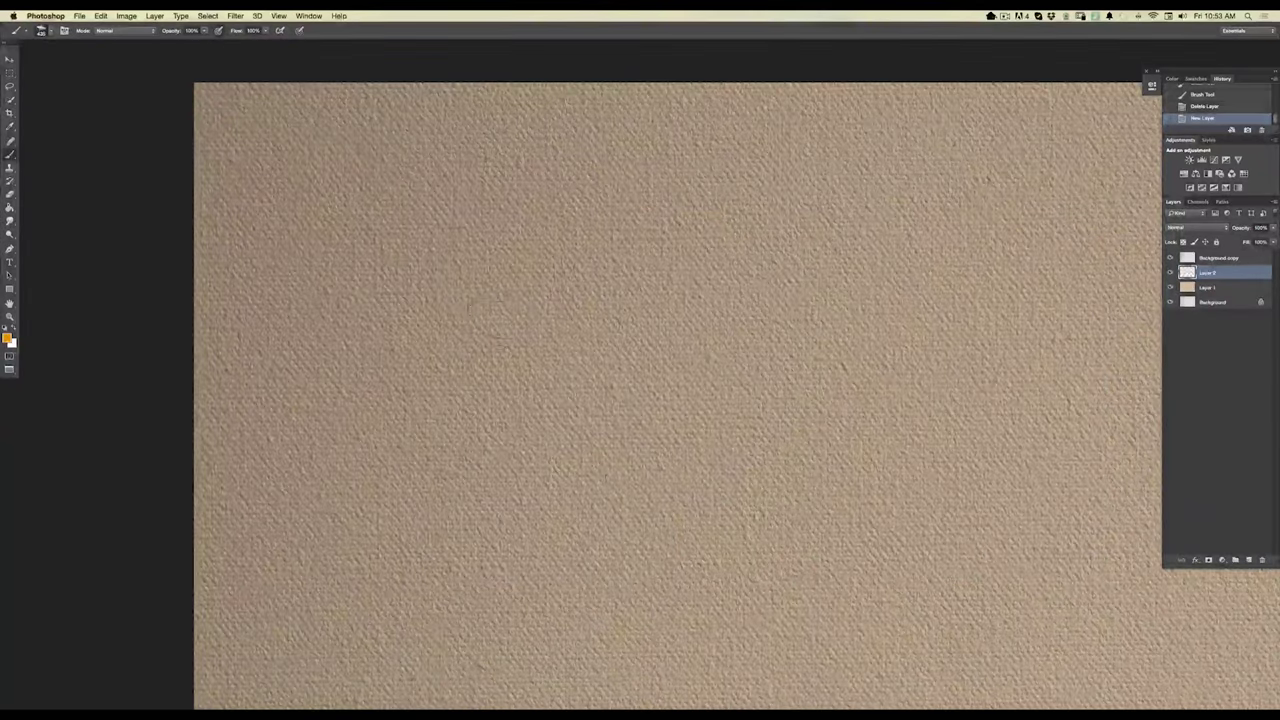
pyautogui.click(46, 32)
pyautogui.click(103, 110)
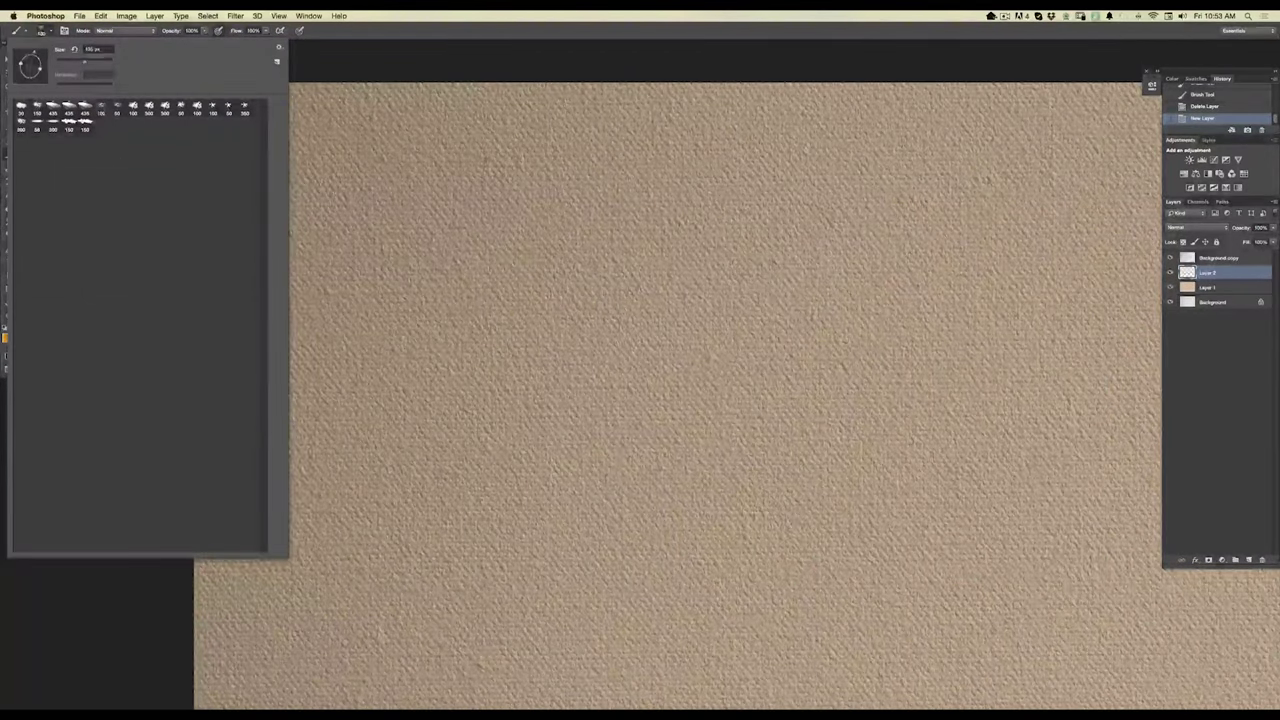
pyautogui.press('Return')
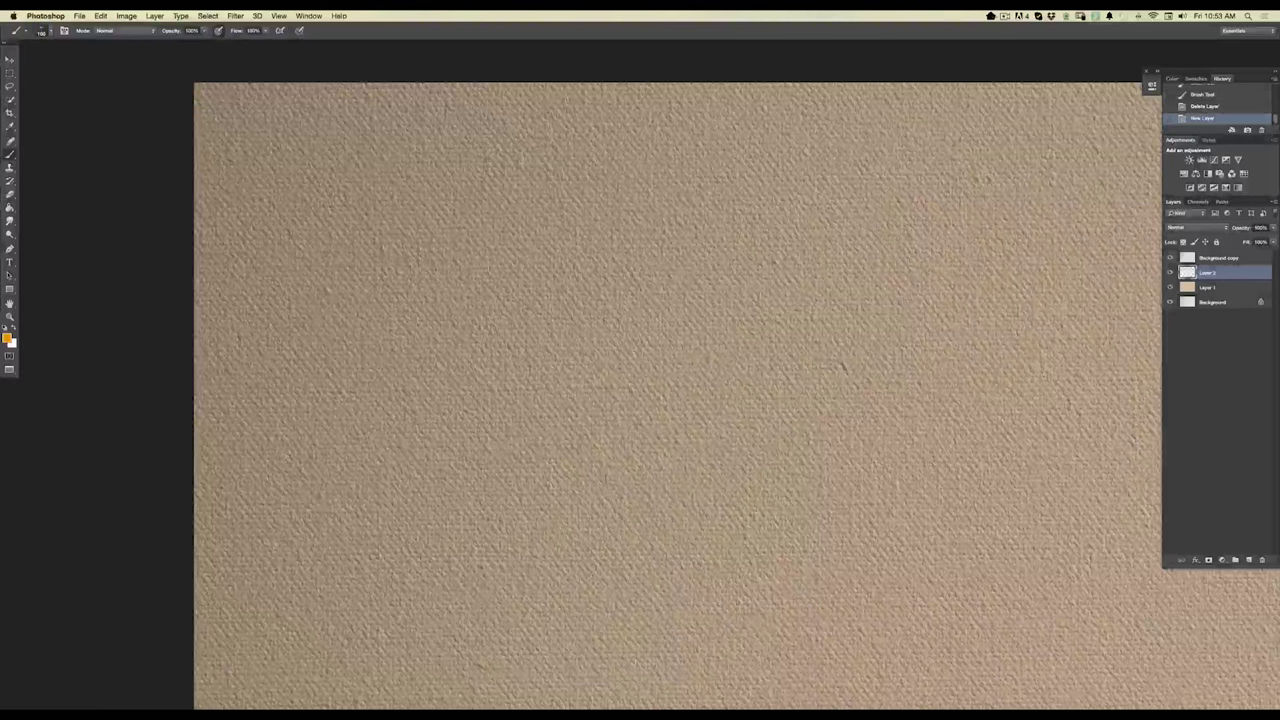
# Set the foreground colour to dark blue.
pyautogui.press('i')
pyautogui.click(7, 339)
pyautogui.click(314, 477)
pyautogui.click(242, 513)
pyautogui.click(396, 411)
# Paint crossing strokes and a dense scribbled patch beside them in the canvas's upper-left area on Layer 2.
pyautogui.moveTo(442, 175)
pyautogui.mouseDown()
pyautogui.moveTo(442, 320)
pyautogui.moveTo(428, 272)
pyautogui.mouseUp()
pyautogui.moveTo(408, 186)
pyautogui.mouseDown()
pyautogui.moveTo(491, 349)
pyautogui.moveTo(515, 360)
pyautogui.mouseUp()
pyautogui.moveTo(473, 190)
pyautogui.mouseDown()
pyautogui.moveTo(482, 230)
pyautogui.moveTo(499, 203)
pyautogui.moveTo(509, 272)
pyautogui.moveTo(529, 230)
pyautogui.moveTo(566, 245)
pyautogui.moveTo(576, 258)
pyautogui.moveTo(560, 290)
pyautogui.mouseUp()
pyautogui.moveTo(535, 215)
pyautogui.mouseDown()
pyautogui.moveTo(528, 152)
pyautogui.moveTo(570, 220)
pyautogui.moveTo(575, 140)
pyautogui.moveTo(505, 130)
pyautogui.moveTo(515, 200)
pyautogui.moveTo(495, 145)
pyautogui.moveTo(470, 180)
pyautogui.moveTo(445, 145)
pyautogui.mouseUp()
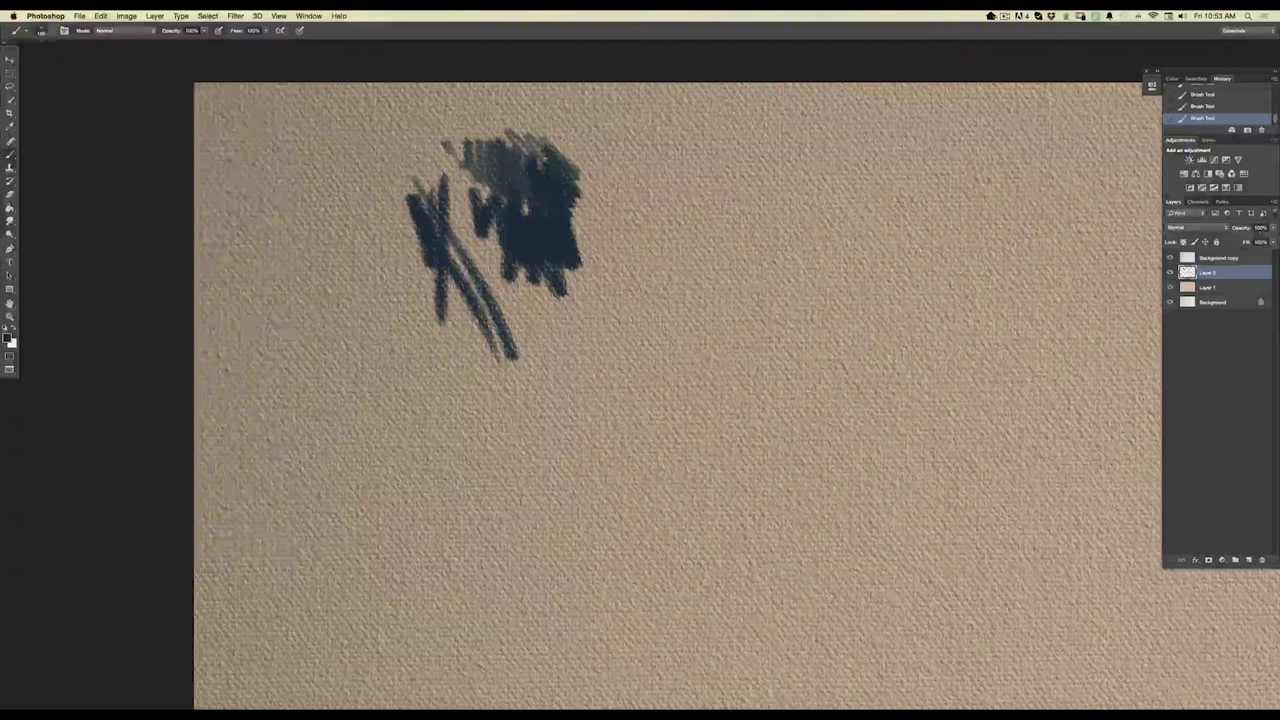
# Reduce the brush size and draw thin crossing lines and loose hatching to the left of the thick strokes.
pyautogui.click(50, 31)
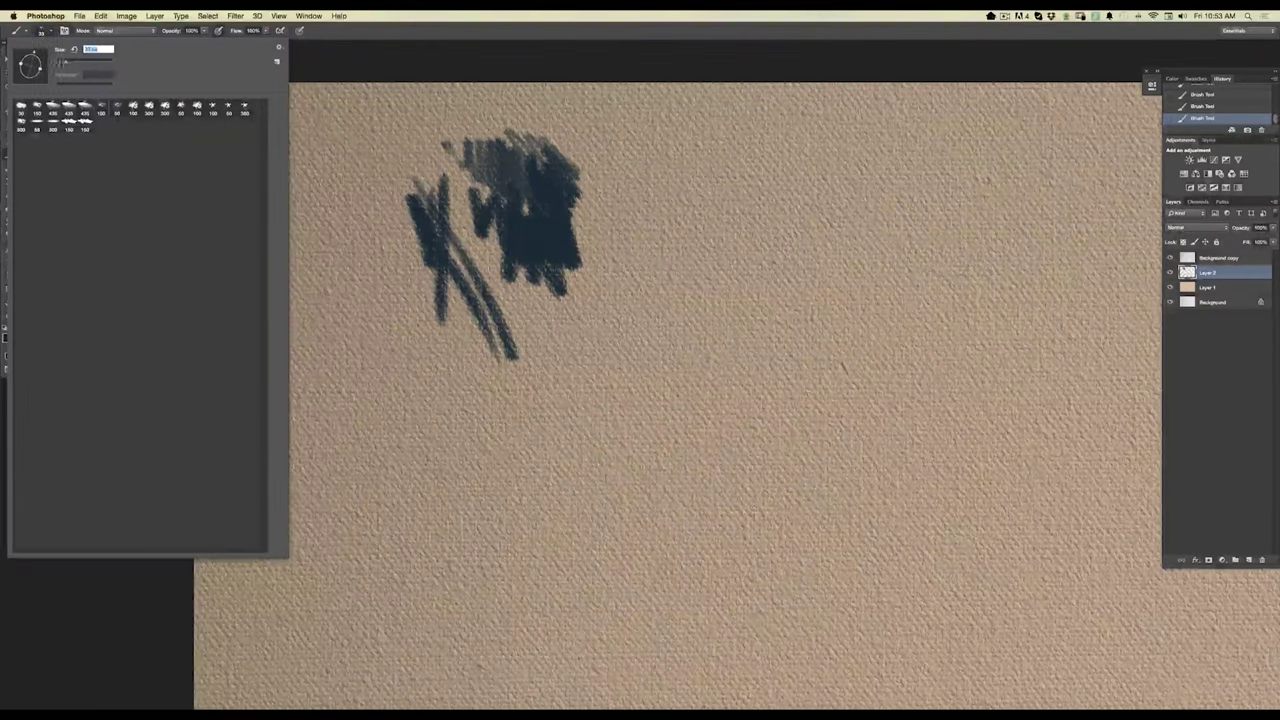
pyautogui.click(376, 270)
pyautogui.moveTo(371, 300); pyautogui.dragTo(415, 378)
pyautogui.moveTo(352, 243)
pyautogui.mouseDown()
pyautogui.moveTo(349, 331)
pyautogui.moveTo(391, 397)
pyautogui.moveTo(418, 410)
pyautogui.mouseUp()
pyautogui.moveTo(423, 352); pyautogui.dragTo(443, 427)
pyautogui.moveTo(432, 342)
pyautogui.mouseDown()
pyautogui.moveTo(460, 442)
pyautogui.moveTo(479, 460)
pyautogui.mouseUp()
# Enlarge the brush and paint broad, soft-textured strokes beneath and over the dense scribbled patch.
pyautogui.click(46, 32)
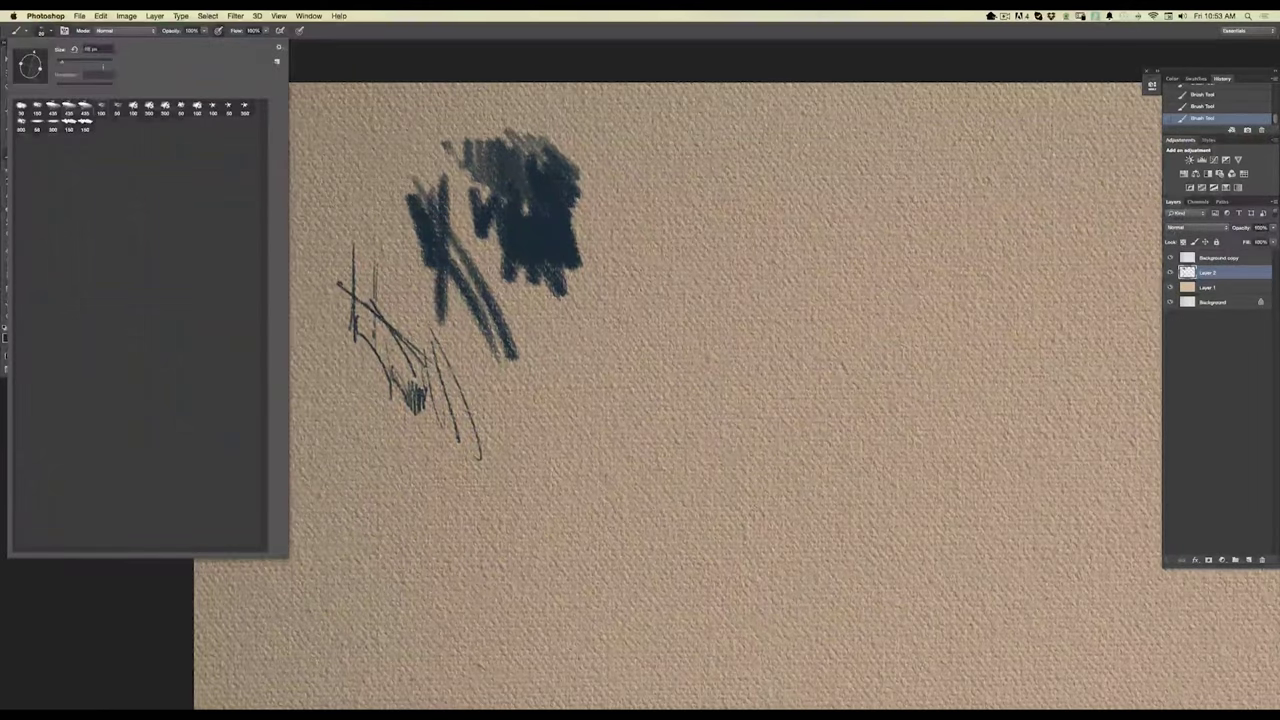
pyautogui.moveTo(500, 356); pyautogui.dragTo(505, 478)
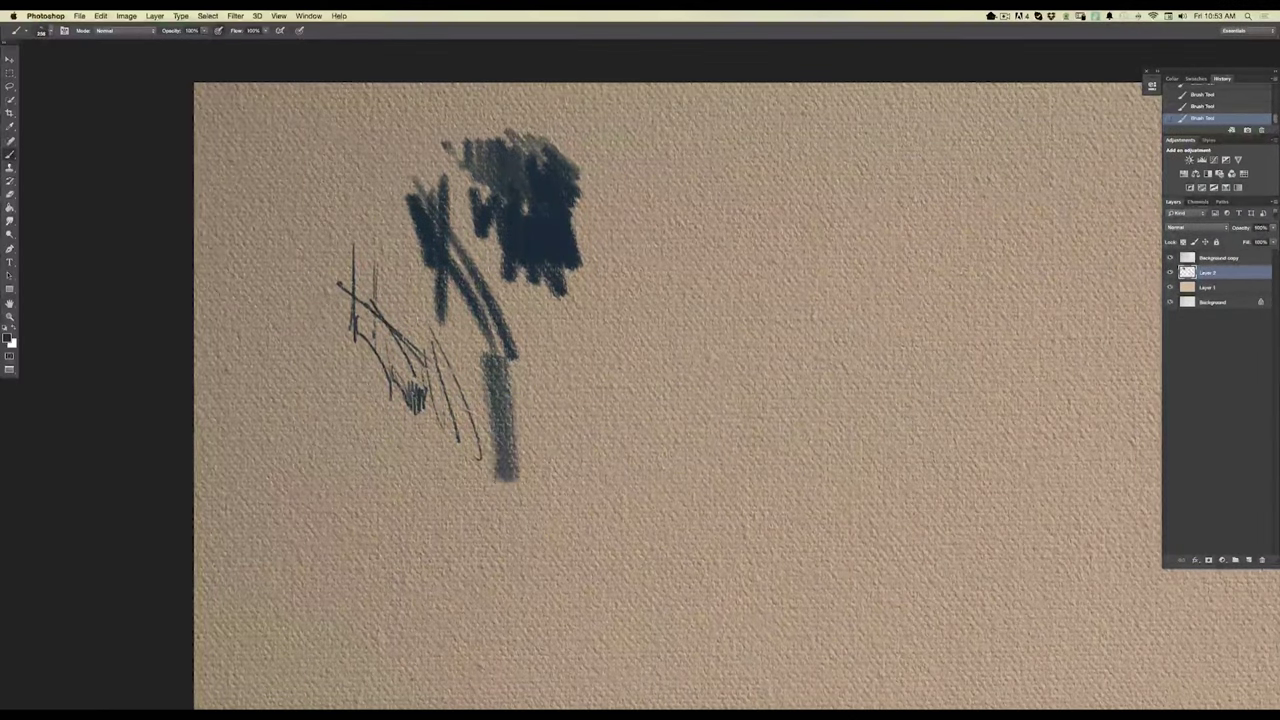
pyautogui.click(512, 401)
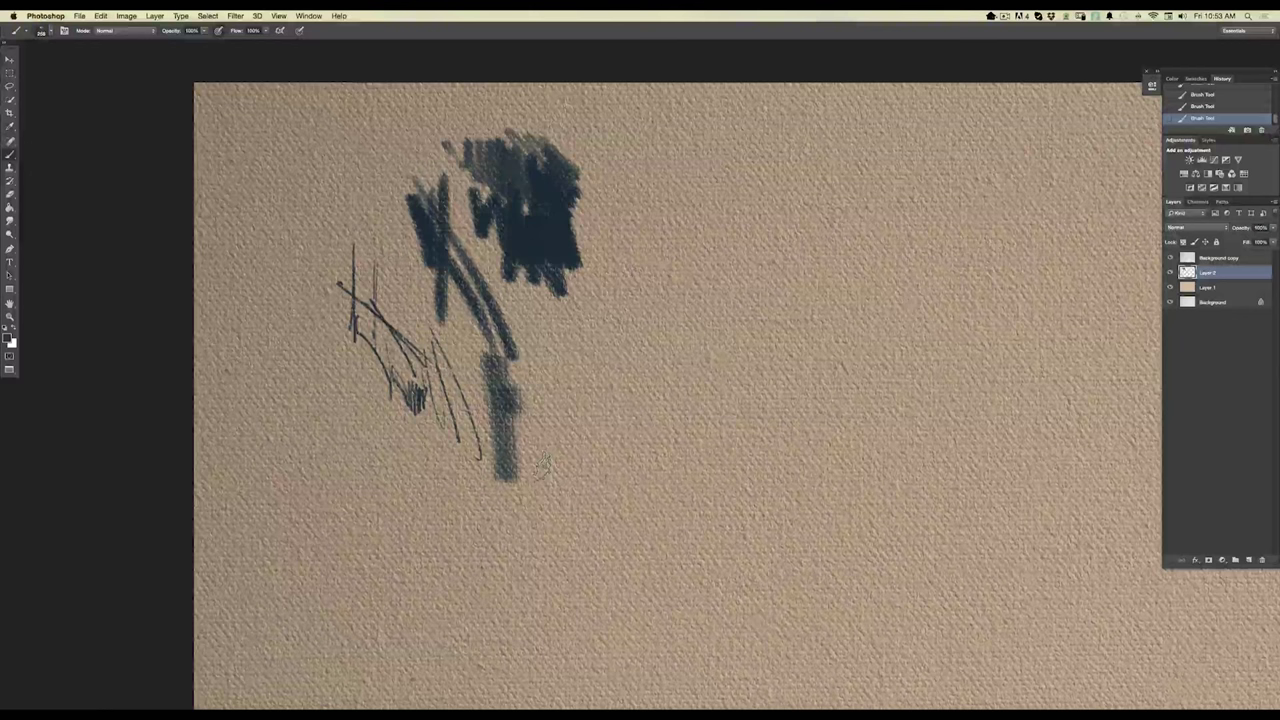
pyautogui.moveTo(535, 334)
pyautogui.mouseDown()
pyautogui.moveTo(538, 458)
pyautogui.moveTo(563, 345)
pyautogui.moveTo(588, 385)
pyautogui.moveTo(614, 345)
pyautogui.moveTo(625, 270)
pyautogui.moveTo(660, 345)
pyautogui.moveTo(682, 300)
pyautogui.moveTo(608, 172)
pyautogui.mouseUp()
pyautogui.moveTo(595, 228)
pyautogui.mouseDown()
pyautogui.moveTo(594, 265)
pyautogui.moveTo(569, 270)
pyautogui.moveTo(508, 228)
pyautogui.mouseUp()
# Swap the scribbled Layer 2 for a fresh empty layer and select a different brush preset.
pyautogui.moveTo(1215, 274); pyautogui.dragTo(1262, 561)
pyautogui.click(1248, 562)
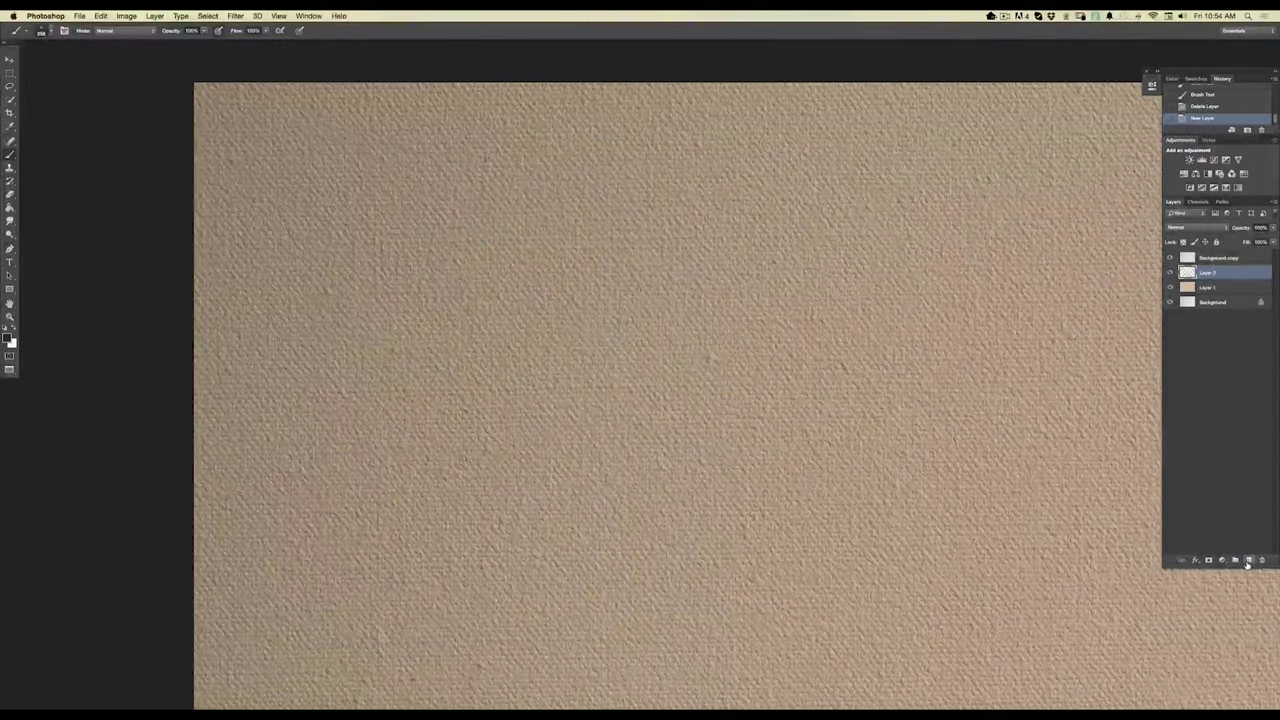
pyautogui.click(50, 32)
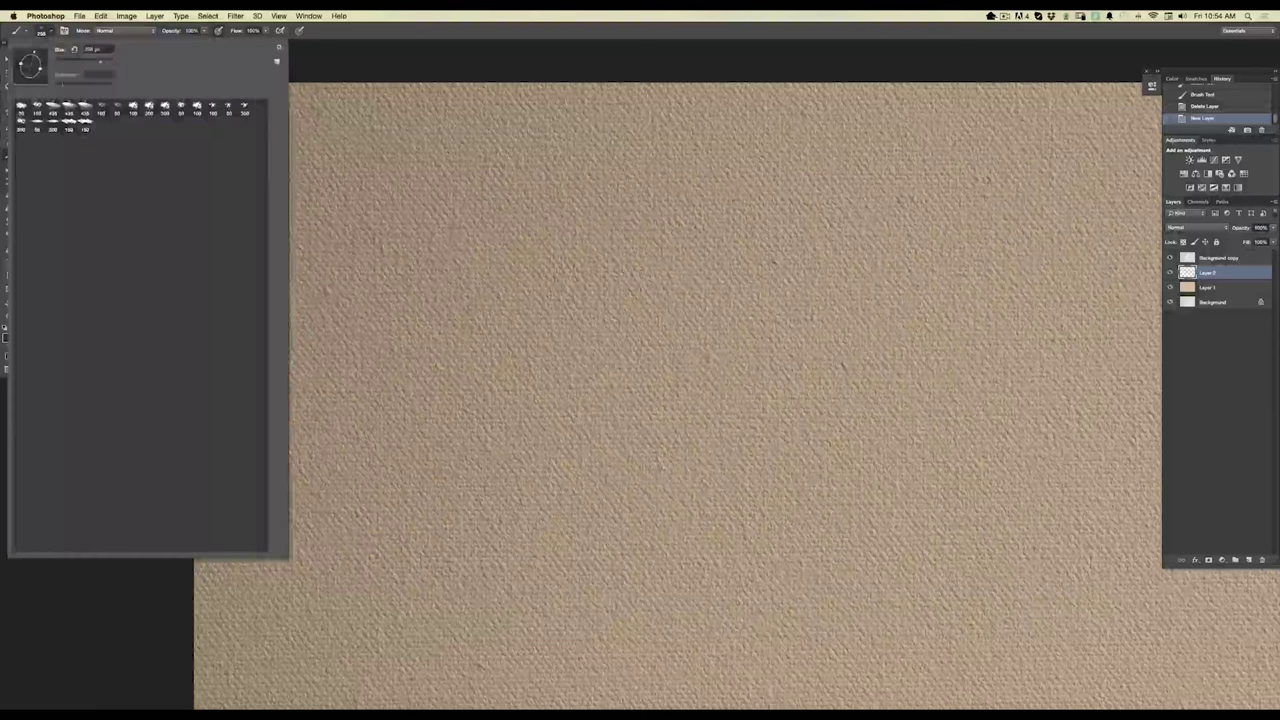
pyautogui.click(117, 114)
# Draw steep hatching, tight zigzags and long diagonal lines across the canvas's upper-left and middle area in dark blue.
pyautogui.moveTo(354, 195)
pyautogui.mouseDown()
pyautogui.moveTo(355, 290)
pyautogui.moveTo(410, 298)
pyautogui.mouseUp()
pyautogui.moveTo(430, 255); pyautogui.dragTo(480, 302)
pyautogui.press('super+0')
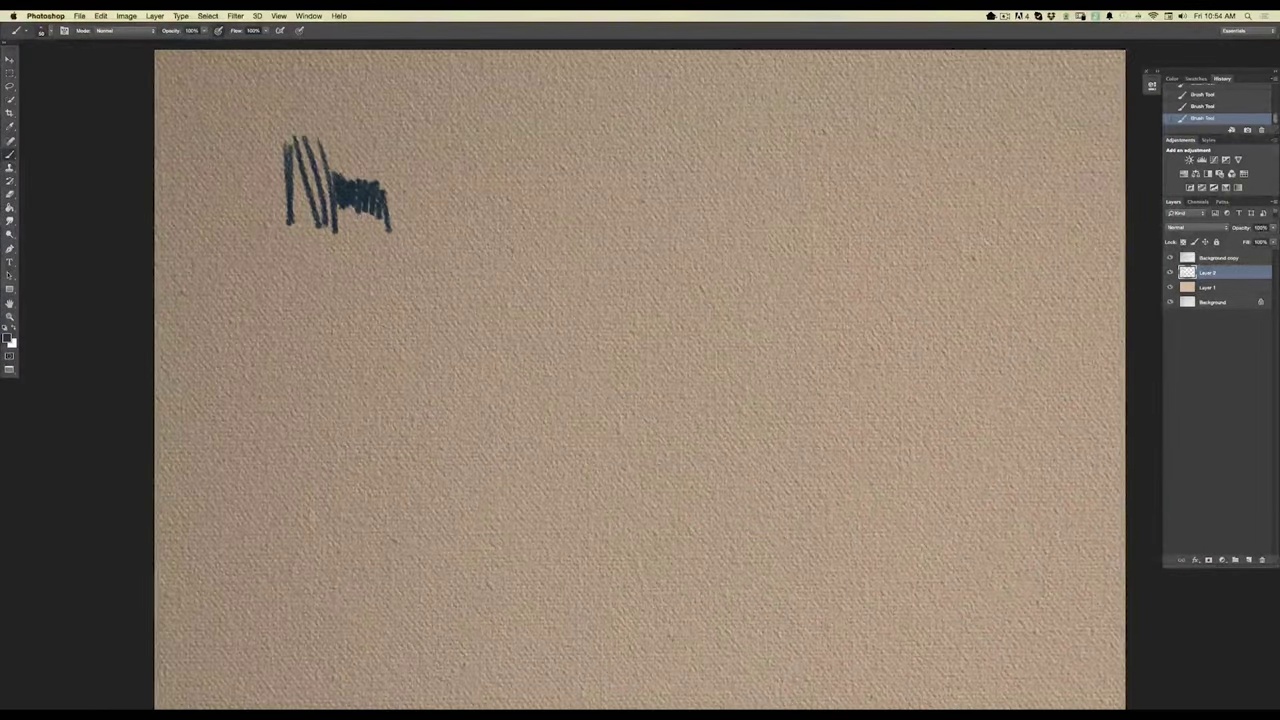
pyautogui.moveTo(408, 195); pyautogui.dragTo(458, 265)
pyautogui.moveTo(478, 178)
pyautogui.mouseDown()
pyautogui.moveTo(838, 553)
pyautogui.moveTo(466, 236)
pyautogui.moveTo(515, 305)
pyautogui.mouseUp()
pyautogui.moveTo(572, 343)
pyautogui.mouseDown()
pyautogui.moveTo(458, 340)
pyautogui.moveTo(345, 272)
pyautogui.mouseUp()
# Choose another brush preset and draw a row of rough vertical strokes to the right of the long diagonal lines.
pyautogui.click(47, 31)
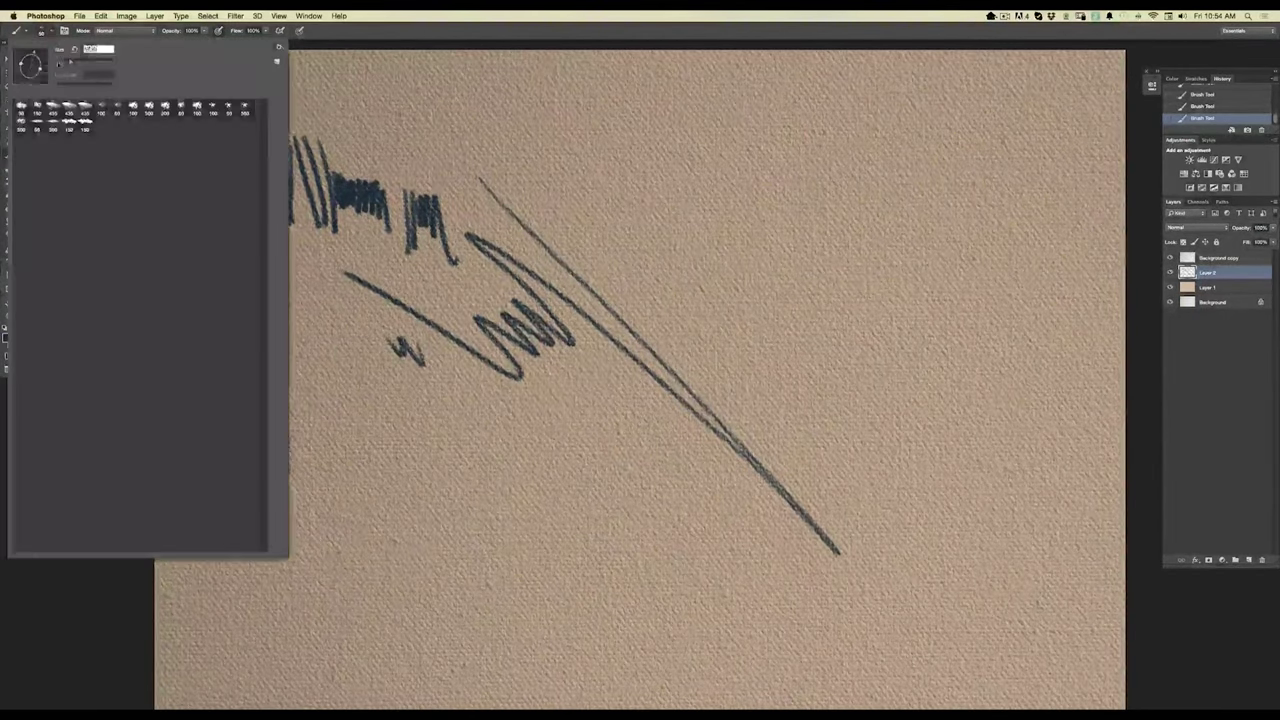
pyautogui.click(133, 117)
pyautogui.press('Return')
pyautogui.moveTo(612, 168)
pyautogui.mouseDown()
pyautogui.moveTo(616, 262)
pyautogui.moveTo(649, 274)
pyautogui.mouseUp()
pyautogui.moveTo(655, 158); pyautogui.dragTo(679, 300)
pyautogui.moveTo(682, 188); pyautogui.dragTo(676, 284)
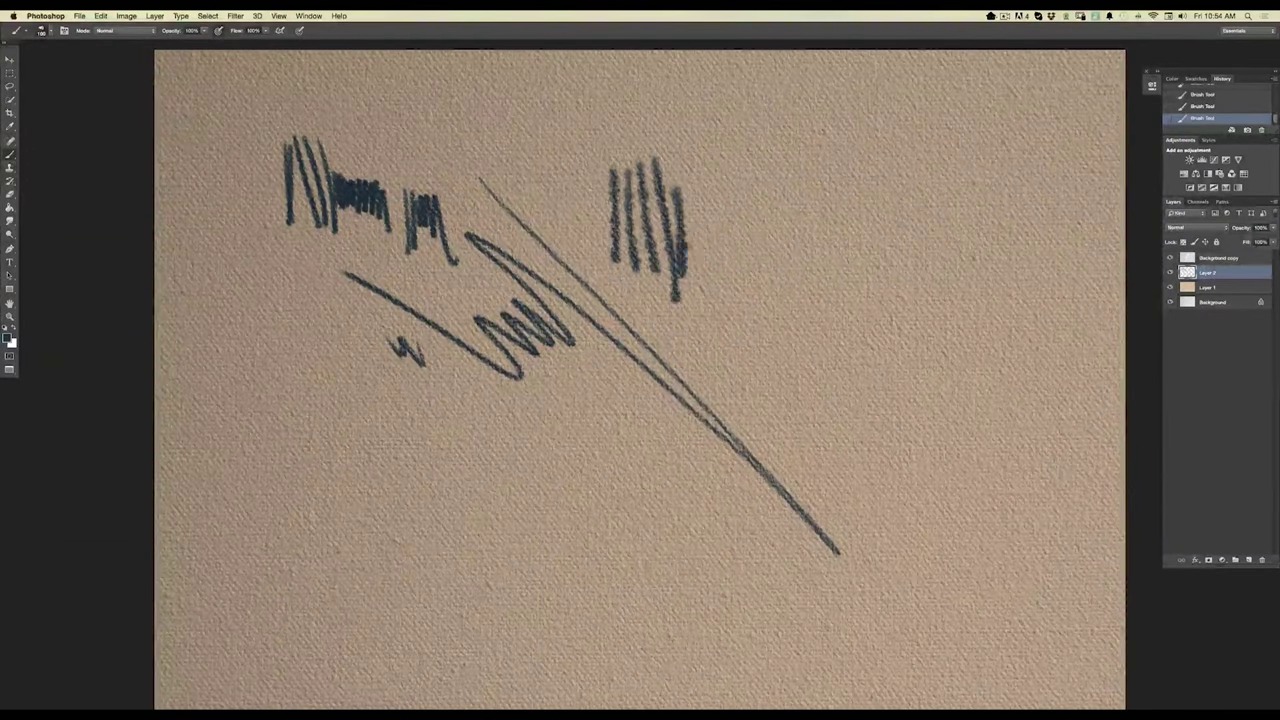
pyautogui.moveTo(702, 194)
pyautogui.mouseDown()
pyautogui.moveTo(714, 340)
pyautogui.moveTo(703, 324)
pyautogui.mouseUp()
# Enlarge the brush and paint a wide diagonal band of dense, overlapping dark strokes below the hatching.
pyautogui.click(44, 31)
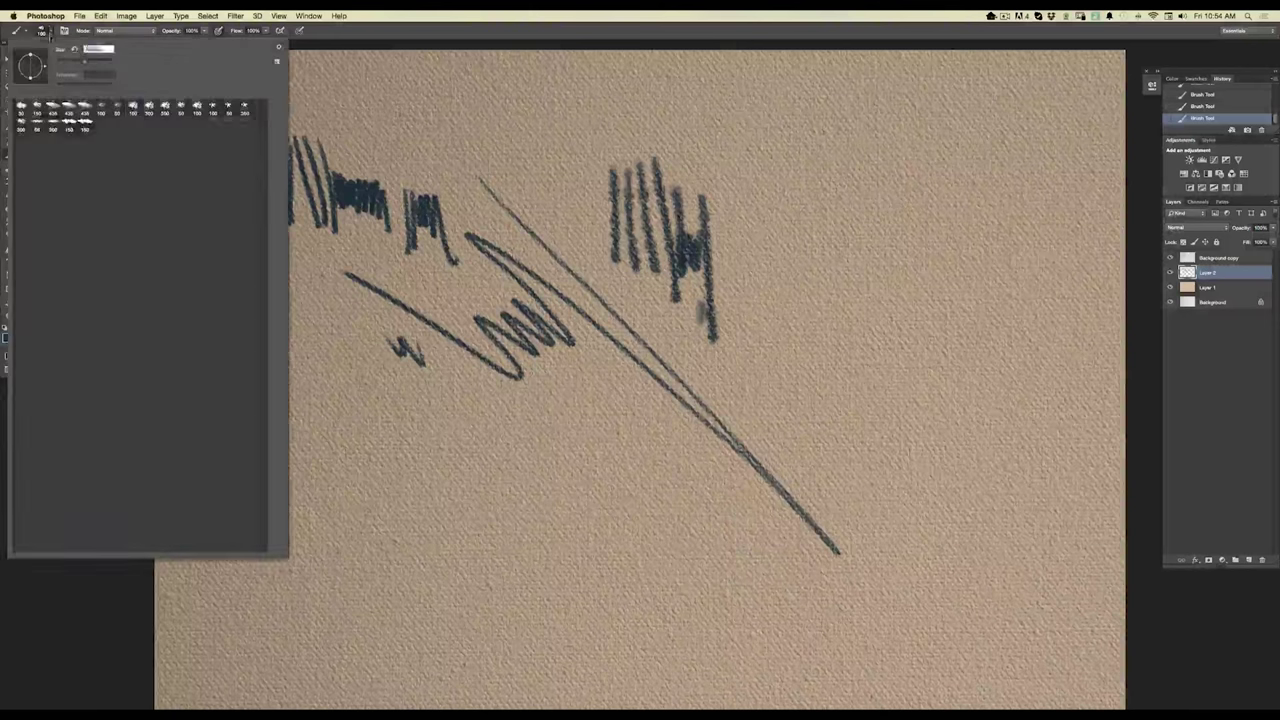
pyautogui.press('Return')
pyautogui.moveTo(558, 442); pyautogui.dragTo(559, 530)
pyautogui.moveTo(554, 420)
pyautogui.mouseDown()
pyautogui.moveTo(556, 555)
pyautogui.moveTo(522, 550)
pyautogui.mouseUp()
pyautogui.moveTo(489, 432)
pyautogui.mouseDown()
pyautogui.moveTo(480, 507)
pyautogui.moveTo(466, 467)
pyautogui.moveTo(441, 477)
pyautogui.moveTo(400, 404)
pyautogui.moveTo(423, 452)
pyautogui.moveTo(393, 404)
pyautogui.moveTo(403, 432)
pyautogui.moveTo(368, 442)
pyautogui.mouseUp()
pyautogui.moveTo(375, 395)
pyautogui.mouseDown()
pyautogui.moveTo(340, 430)
pyautogui.moveTo(350, 455)
pyautogui.mouseUp()
pyautogui.moveTo(545, 440)
pyautogui.mouseDown()
pyautogui.moveTo(575, 515)
pyautogui.moveTo(635, 485)
pyautogui.moveTo(630, 425)
pyautogui.moveTo(640, 510)
pyautogui.moveTo(575, 420)
pyautogui.moveTo(605, 392)
pyautogui.moveTo(672, 540)
pyautogui.moveTo(655, 530)
pyautogui.moveTo(625, 542)
pyautogui.moveTo(602, 525)
pyautogui.moveTo(655, 526)
pyautogui.moveTo(735, 625)
pyautogui.moveTo(740, 560)
pyautogui.moveTo(705, 520)
pyautogui.mouseUp()
pyautogui.moveTo(740, 585)
pyautogui.mouseDown()
pyautogui.moveTo(670, 485)
pyautogui.moveTo(790, 565)
pyautogui.moveTo(385, 470)
pyautogui.moveTo(320, 440)
pyautogui.moveTo(290, 420)
pyautogui.moveTo(320, 420)
pyautogui.moveTo(315, 390)
pyautogui.moveTo(340, 400)
pyautogui.moveTo(340, 370)
pyautogui.moveTo(287, 293)
pyautogui.mouseUp()
pyautogui.moveTo(424, 498); pyautogui.dragTo(460, 528)
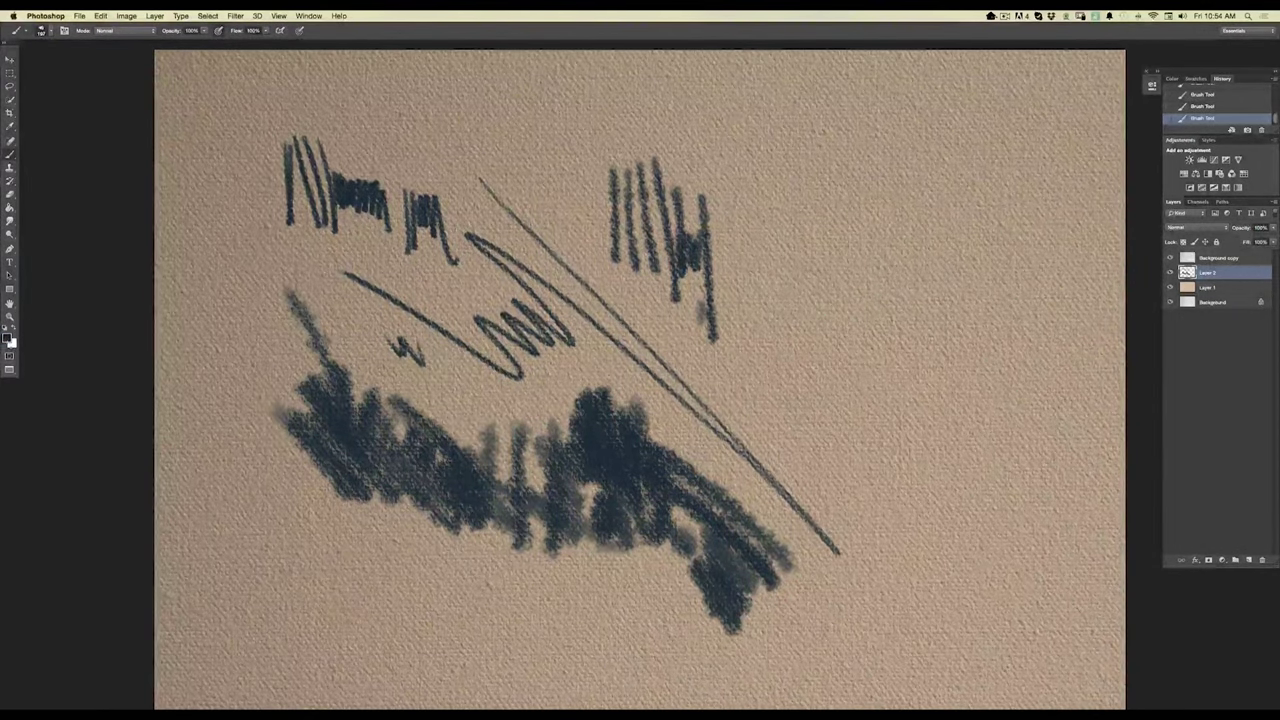
# Set the foreground colour to bright blue and paint over the middle of the dark diagonal band.
pyautogui.click(8, 339)
pyautogui.click(296, 427)
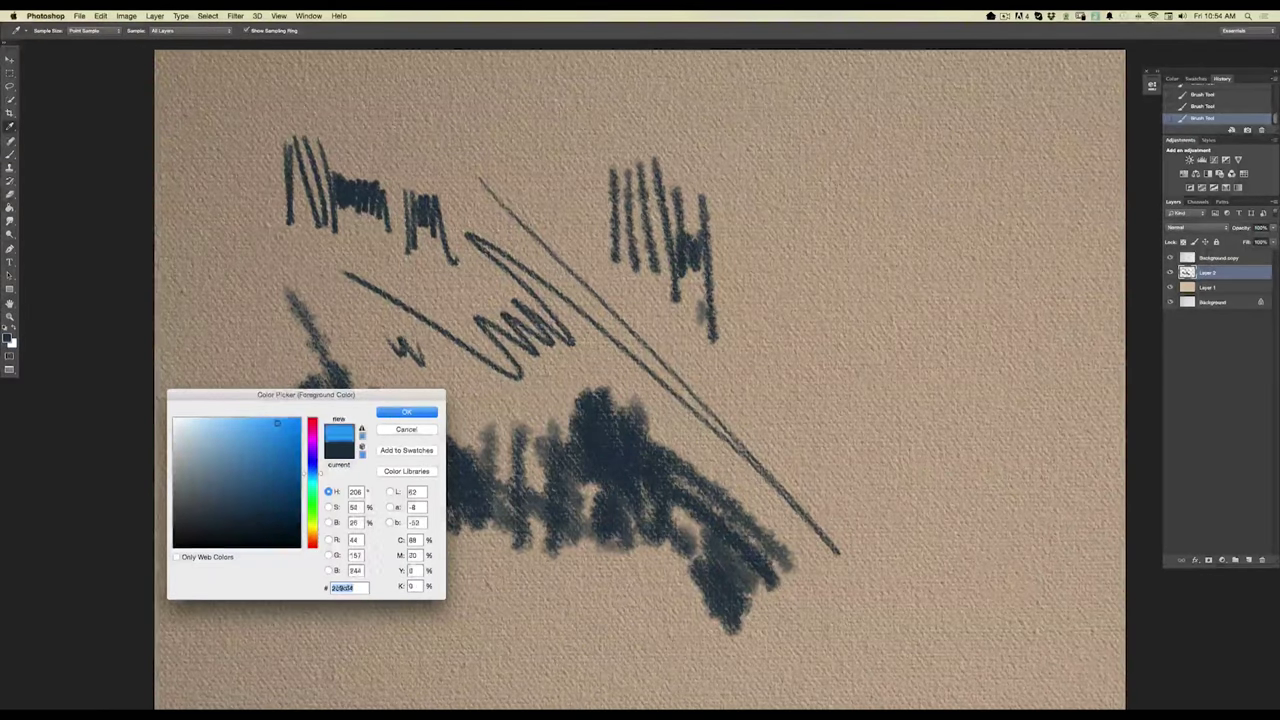
pyautogui.click(406, 412)
pyautogui.moveTo(684, 508)
pyautogui.mouseDown()
pyautogui.moveTo(562, 445)
pyautogui.moveTo(609, 442)
pyautogui.moveTo(589, 427)
pyautogui.moveTo(679, 509)
pyautogui.moveTo(754, 552)
pyautogui.moveTo(768, 580)
pyautogui.mouseUp()
pyautogui.moveTo(620, 490)
pyautogui.mouseDown()
pyautogui.moveTo(558, 479)
pyautogui.moveTo(453, 449)
pyautogui.moveTo(398, 461)
pyautogui.moveTo(288, 428)
pyautogui.mouseUp()
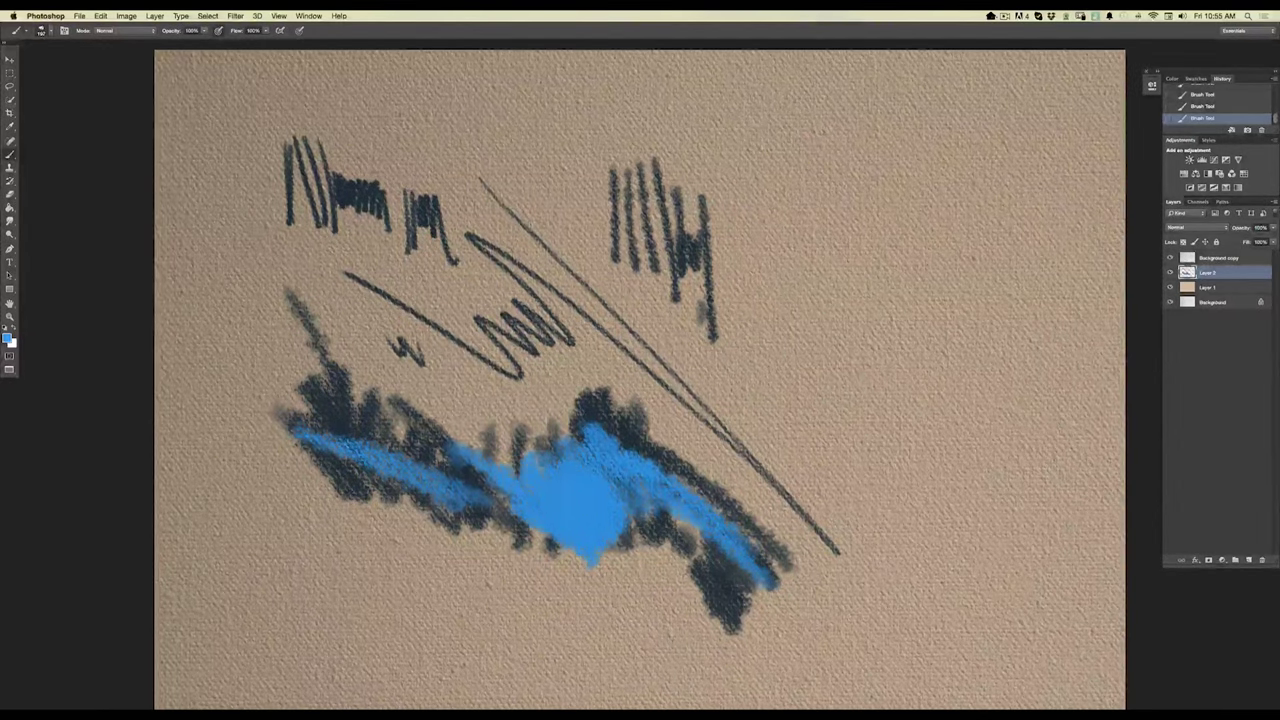
# Set the foreground colour to dark blue #083150 and, with another brush preset, paint a dense blot with feathery strokes in the upper-right area.
pyautogui.click(8, 339)
pyautogui.click(289, 506)
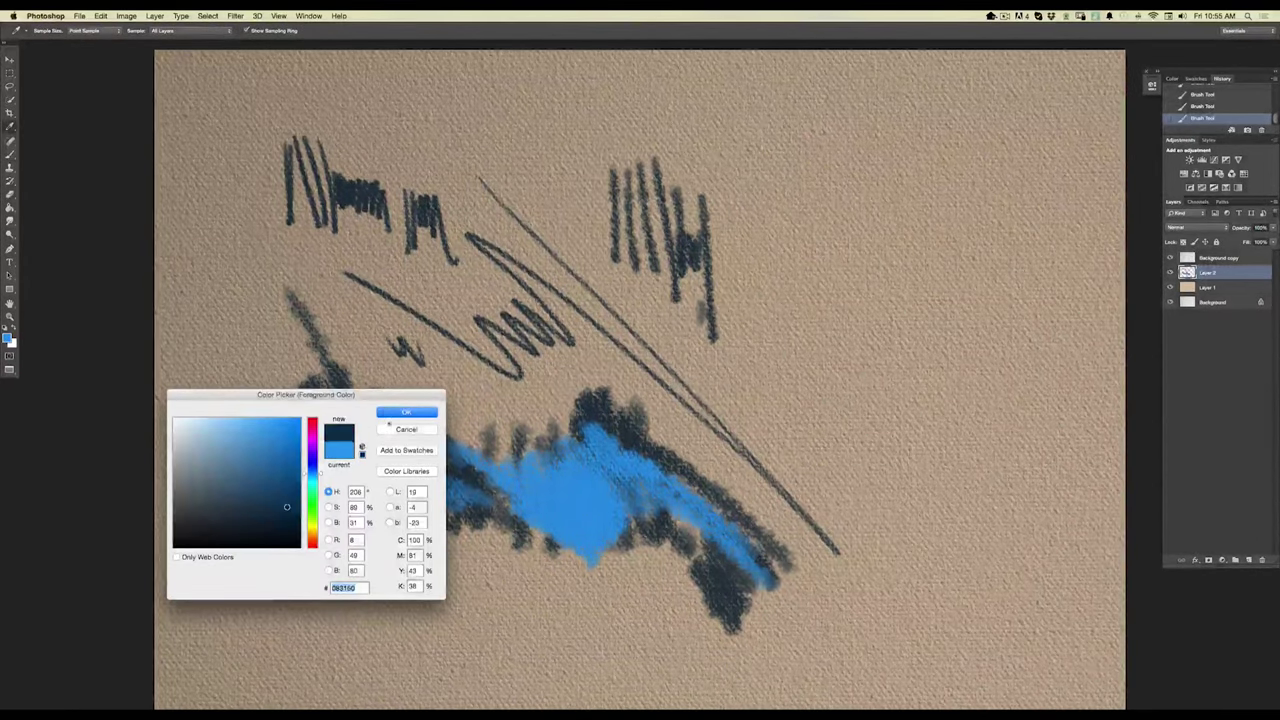
pyautogui.click(395, 411)
pyautogui.click(45, 33)
pyautogui.click(150, 108)
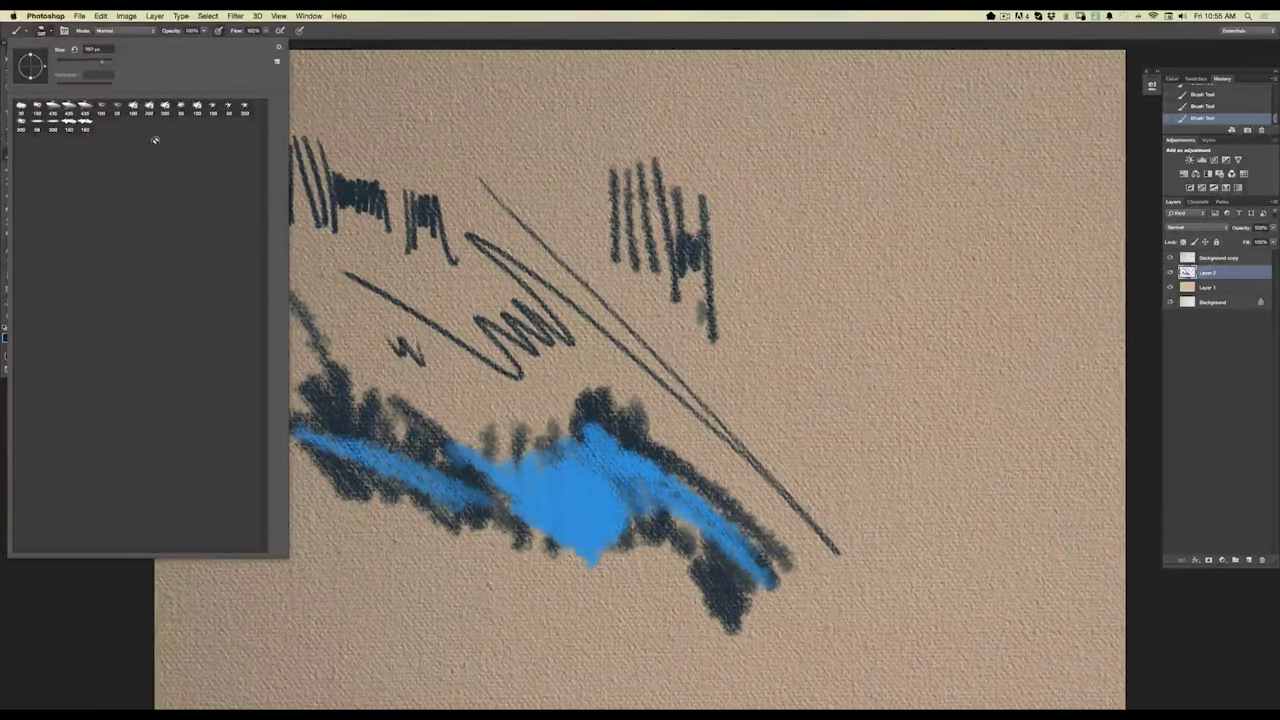
pyautogui.moveTo(815, 304)
pyautogui.mouseDown()
pyautogui.moveTo(820, 445)
pyautogui.moveTo(762, 292)
pyautogui.moveTo(787, 258)
pyautogui.moveTo(843, 330)
pyautogui.moveTo(857, 440)
pyautogui.moveTo(835, 230)
pyautogui.moveTo(842, 297)
pyautogui.moveTo(862, 250)
pyautogui.moveTo(802, 152)
pyautogui.moveTo(782, 218)
pyautogui.moveTo(737, 217)
pyautogui.moveTo(784, 290)
pyautogui.moveTo(877, 332)
pyautogui.moveTo(859, 465)
pyautogui.moveTo(842, 465)
pyautogui.moveTo(862, 472)
pyautogui.moveTo(785, 395)
pyautogui.mouseUp()
pyautogui.moveTo(845, 447)
pyautogui.mouseDown()
pyautogui.moveTo(875, 420)
pyautogui.moveTo(878, 450)
pyautogui.moveTo(880, 380)
pyautogui.moveTo(906, 440)
pyautogui.moveTo(937, 365)
pyautogui.moveTo(877, 182)
pyautogui.moveTo(972, 285)
pyautogui.moveTo(905, 116)
pyautogui.mouseUp()
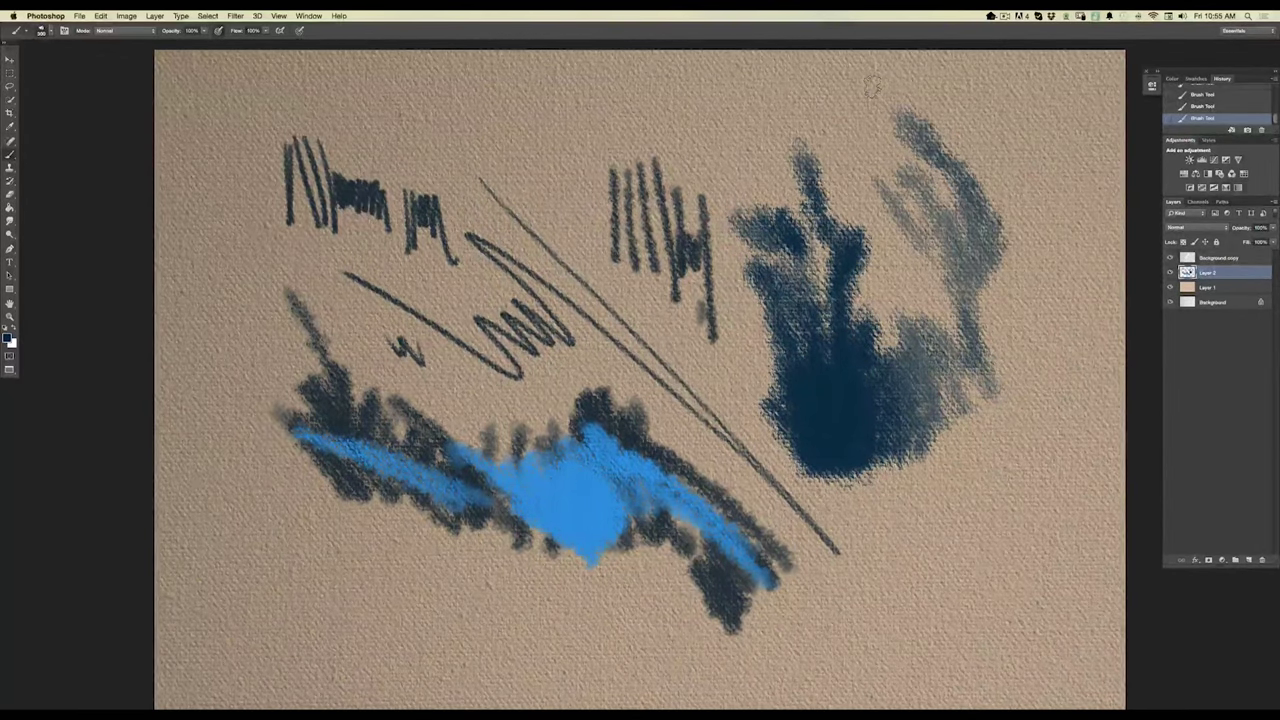
# Set the foreground colour to bright blue and paint over the lower part of the dark blot, extending strokes out to its left.
pyautogui.click(8, 339)
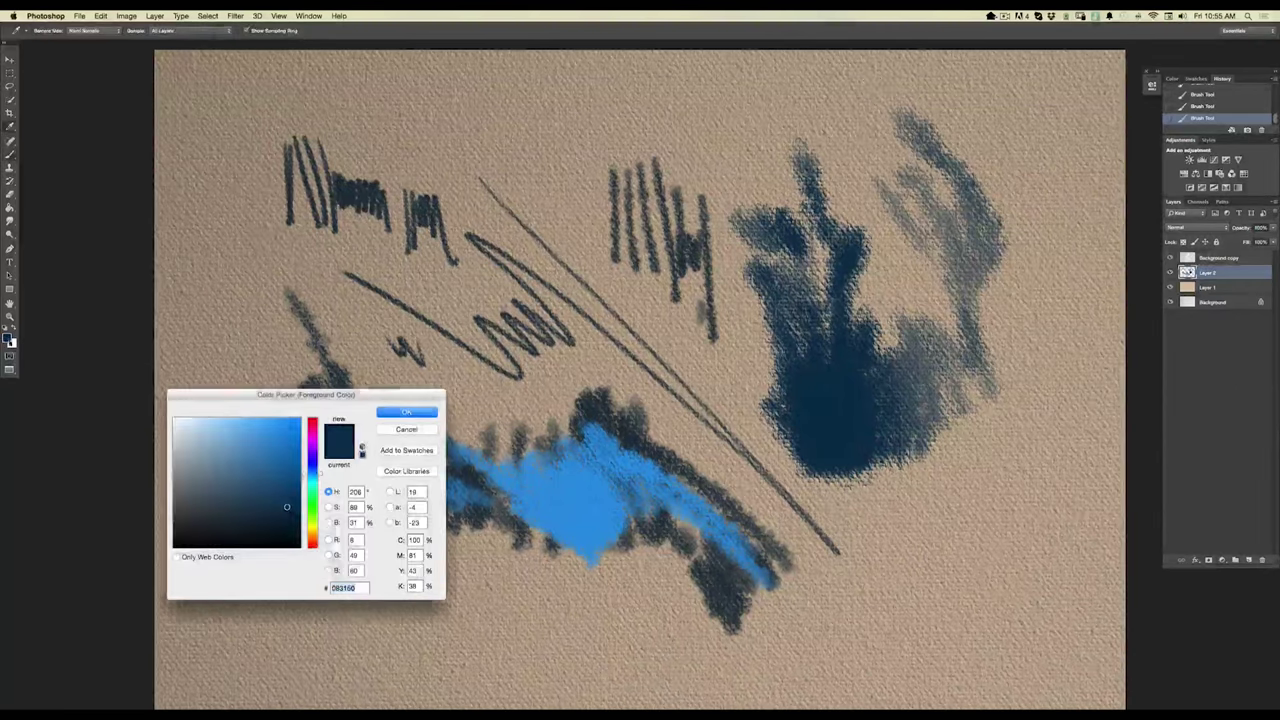
pyautogui.click(284, 430)
pyautogui.click(408, 413)
pyautogui.moveTo(826, 399)
pyautogui.mouseDown()
pyautogui.moveTo(836, 461)
pyautogui.moveTo(812, 385)
pyautogui.moveTo(860, 445)
pyautogui.moveTo(788, 318)
pyautogui.mouseUp()
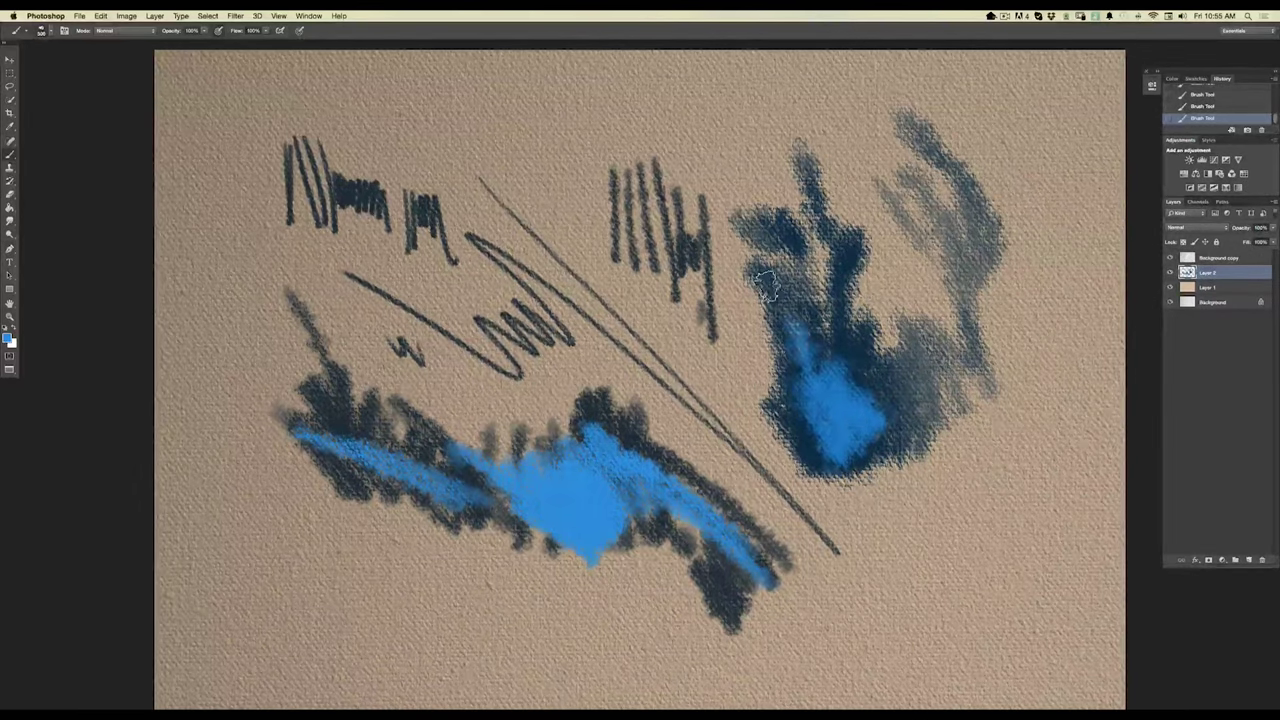
pyautogui.moveTo(868, 388)
pyautogui.mouseDown()
pyautogui.moveTo(900, 440)
pyautogui.moveTo(865, 375)
pyautogui.moveTo(820, 345)
pyautogui.mouseUp()
pyautogui.moveTo(830, 460); pyautogui.dragTo(695, 385)
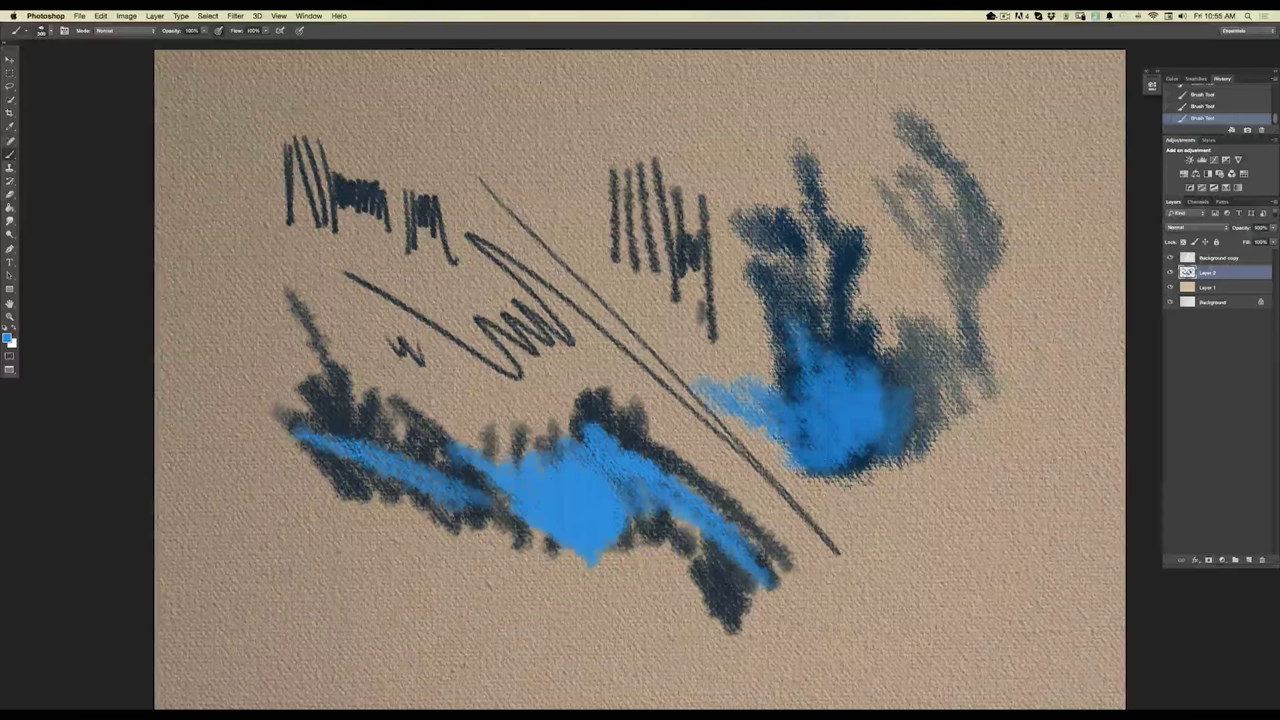
# Set the foreground colour to orange and paint over the lower part of the blue area in the upper-right blot.
pyautogui.press('i')
pyautogui.click(8, 339)
pyautogui.click(313, 537)
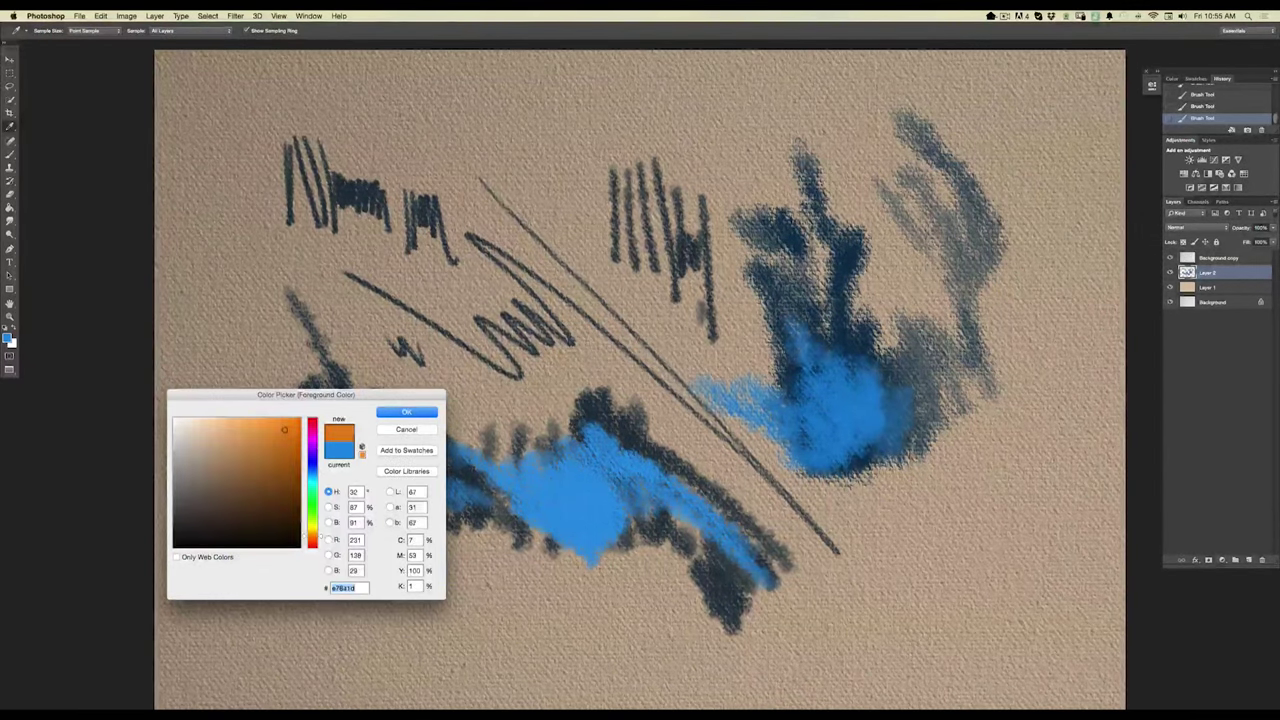
pyautogui.click(404, 413)
pyautogui.moveTo(830, 416)
pyautogui.mouseDown()
pyautogui.moveTo(852, 440)
pyautogui.moveTo(836, 476)
pyautogui.moveTo(900, 420)
pyautogui.moveTo(920, 370)
pyautogui.moveTo(815, 430)
pyautogui.moveTo(790, 465)
pyautogui.moveTo(715, 385)
pyautogui.mouseUp()
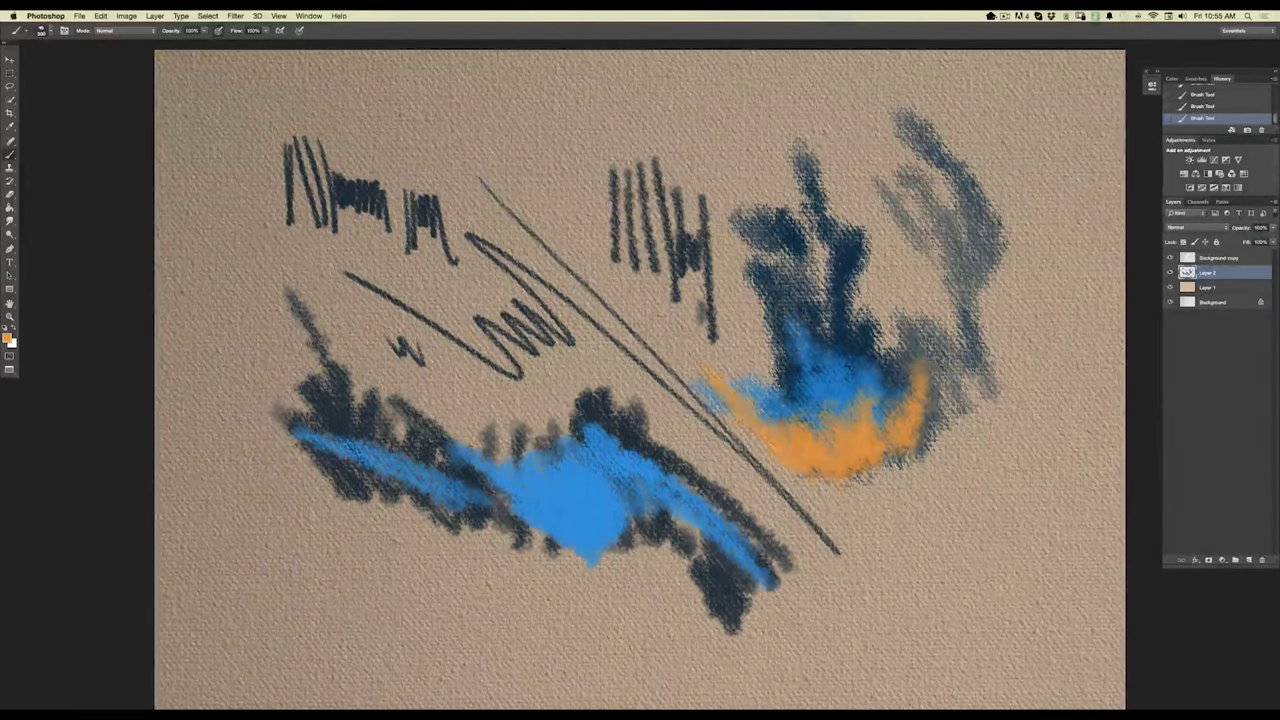
# Extend the orange along the blot's lower right edge and paint orange over the lower side of the blue diagonal band.
pyautogui.press('super+equal')
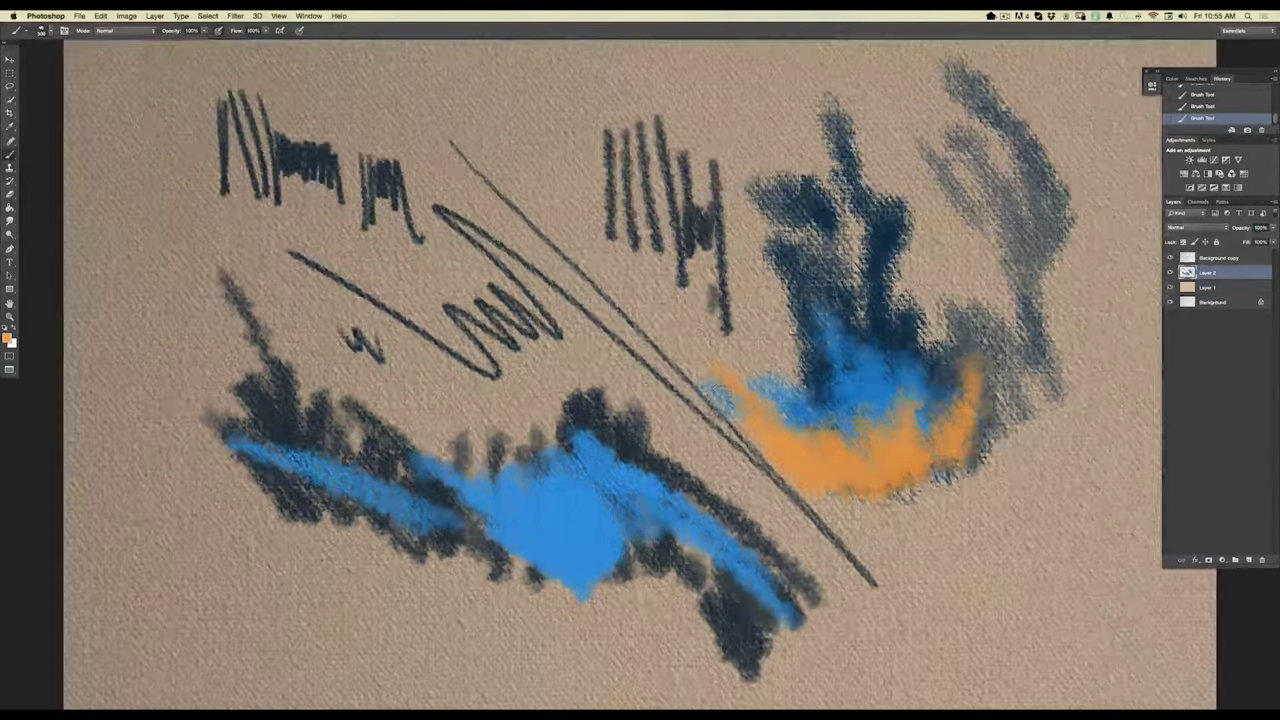
pyautogui.moveTo(547, 568); pyautogui.dragTo(330, 555)
pyautogui.moveTo(700, 482)
pyautogui.mouseDown()
pyautogui.moveTo(740, 462)
pyautogui.moveTo(658, 496)
pyautogui.mouseUp()
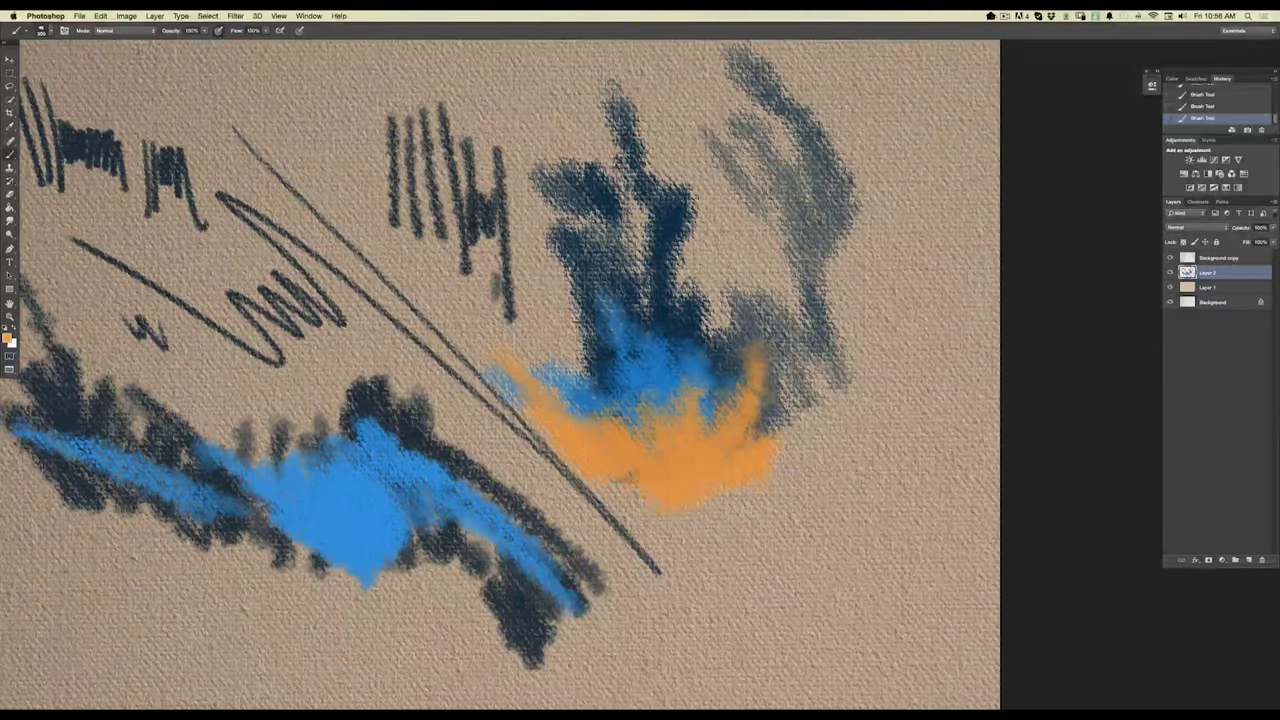
pyautogui.moveTo(748, 438); pyautogui.dragTo(758, 420)
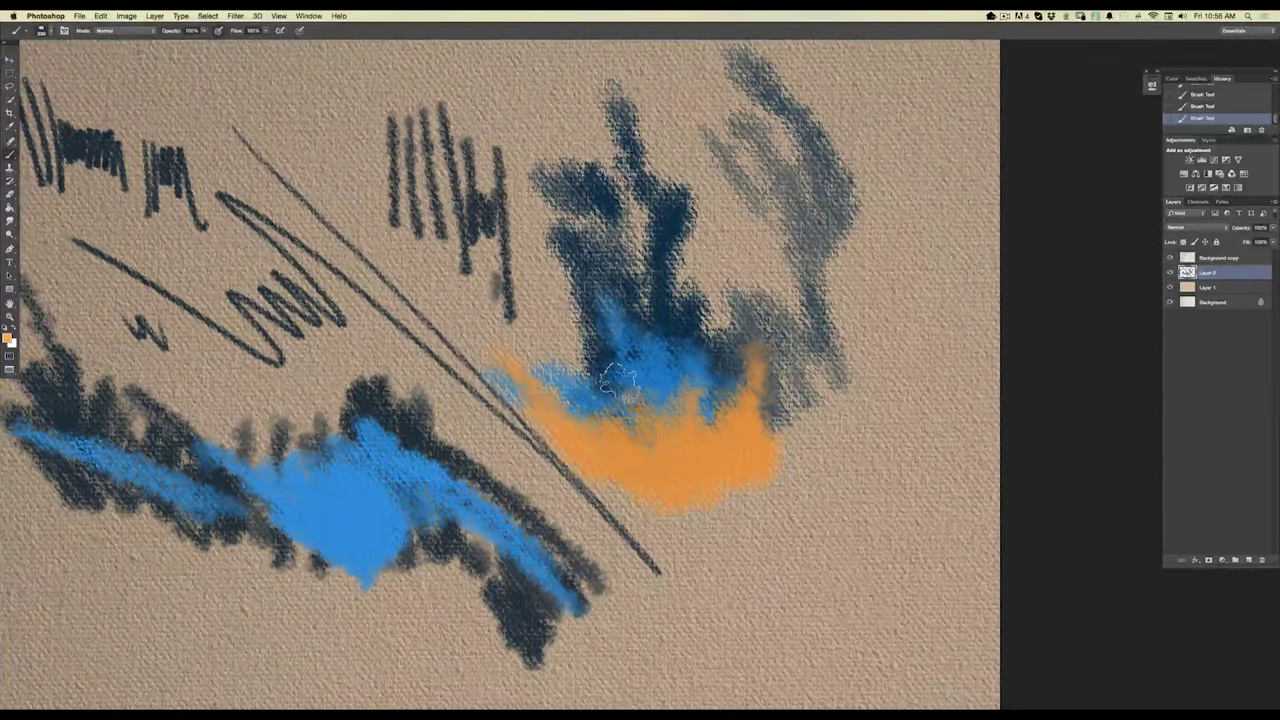
pyautogui.moveTo(436, 530)
pyautogui.mouseDown()
pyautogui.moveTo(310, 560)
pyautogui.moveTo(402, 492)
pyautogui.moveTo(485, 550)
pyautogui.moveTo(362, 505)
pyautogui.moveTo(270, 540)
pyautogui.moveTo(130, 500)
pyautogui.moveTo(230, 525)
pyautogui.mouseUp()
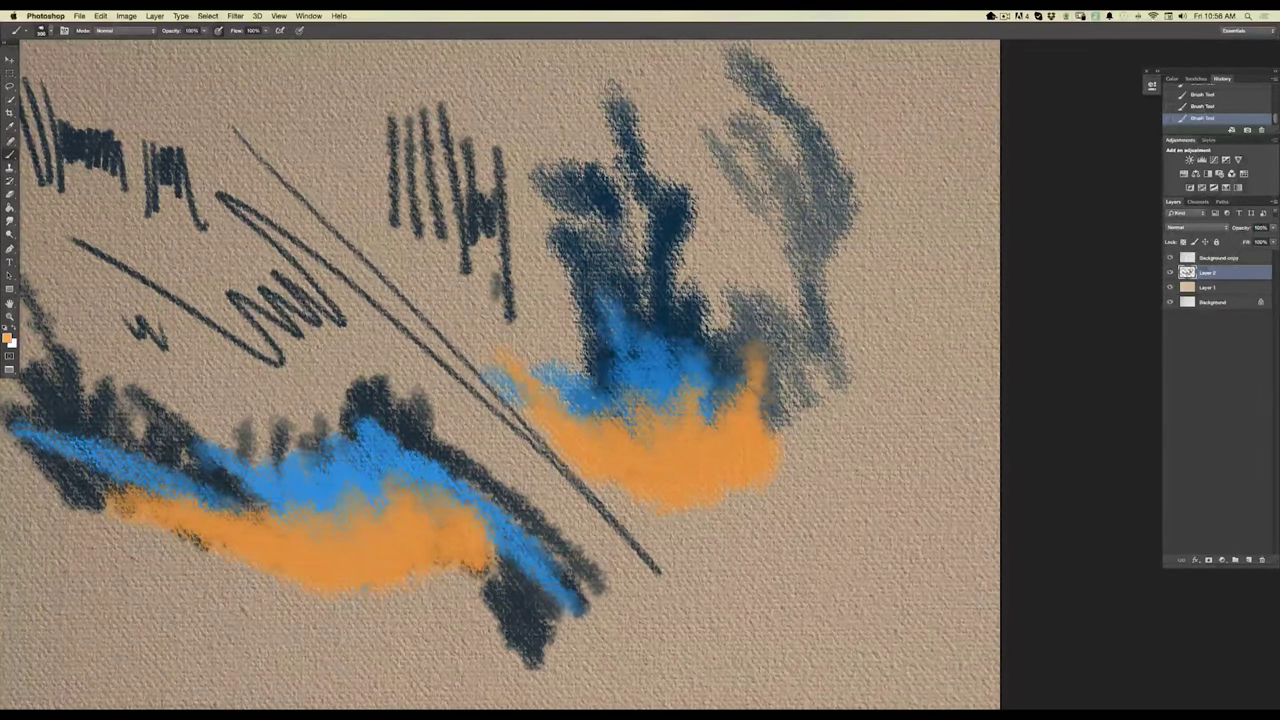
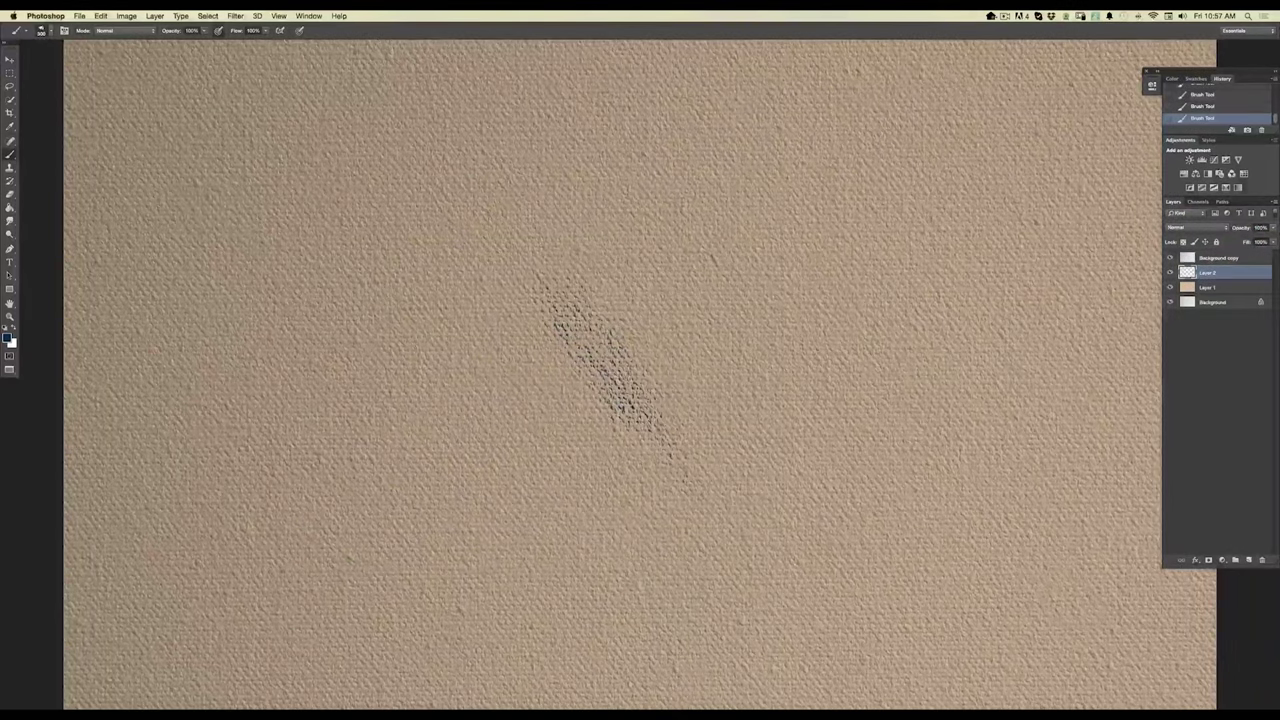
# Build up a sparse, grainy dark patch in the middle of the empty canvas with overlapping short strokes.
pyautogui.moveTo(560, 310); pyautogui.dragTo(688, 450)
pyautogui.moveTo(648, 330)
pyautogui.mouseDown()
pyautogui.moveTo(692, 435)
pyautogui.moveTo(706, 425)
pyautogui.mouseUp()
pyautogui.moveTo(688, 300); pyautogui.dragTo(725, 430)
pyautogui.moveTo(548, 330); pyautogui.dragTo(624, 445)
pyautogui.moveTo(516, 346); pyautogui.dragTo(600, 450)
pyautogui.moveTo(680, 395)
pyautogui.mouseDown()
pyautogui.moveTo(610, 262)
pyautogui.moveTo(640, 305)
pyautogui.moveTo(715, 300)
pyautogui.mouseUp()
pyautogui.moveTo(740, 252); pyautogui.dragTo(755, 292)
pyautogui.moveTo(735, 416)
pyautogui.mouseDown()
pyautogui.moveTo(838, 370)
pyautogui.moveTo(810, 345)
pyautogui.mouseUp()
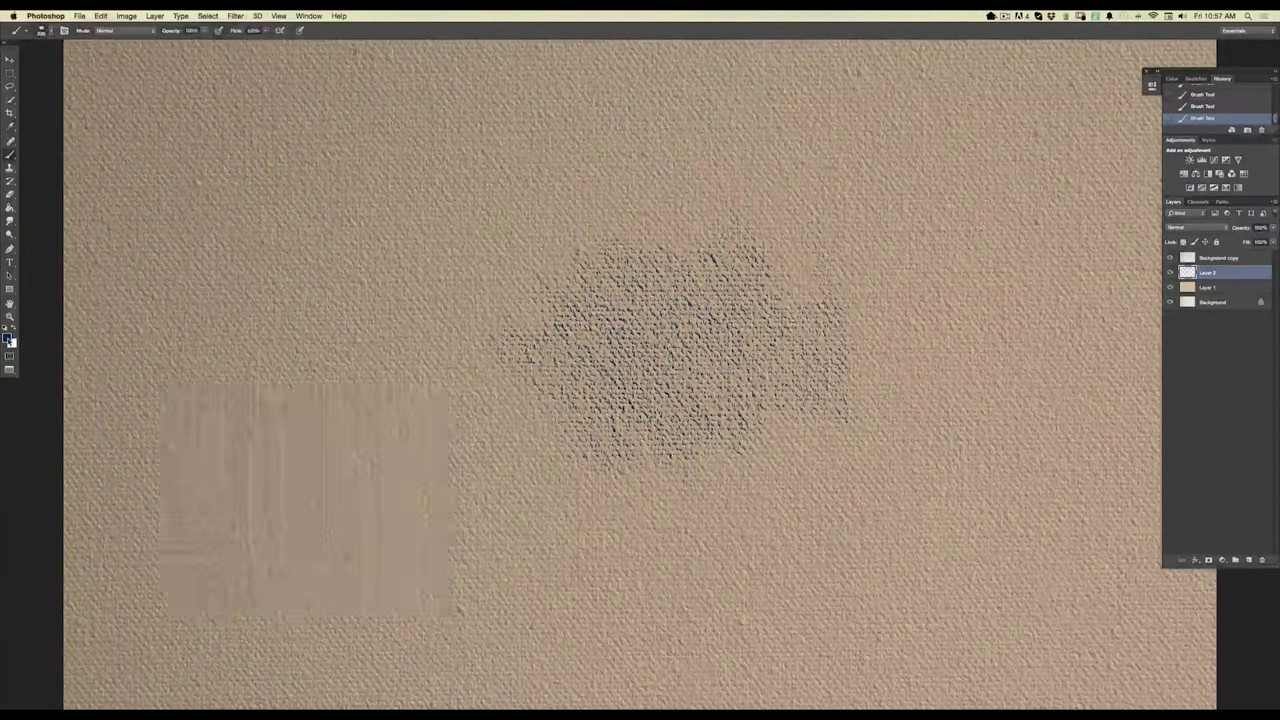
# Set the foreground colour to dark blue #0c3157 and, with another brush preset, paint a dense blot over the grainy patch.
pyautogui.click(7, 340)
pyautogui.click(410, 408)
pyautogui.click(41, 30)
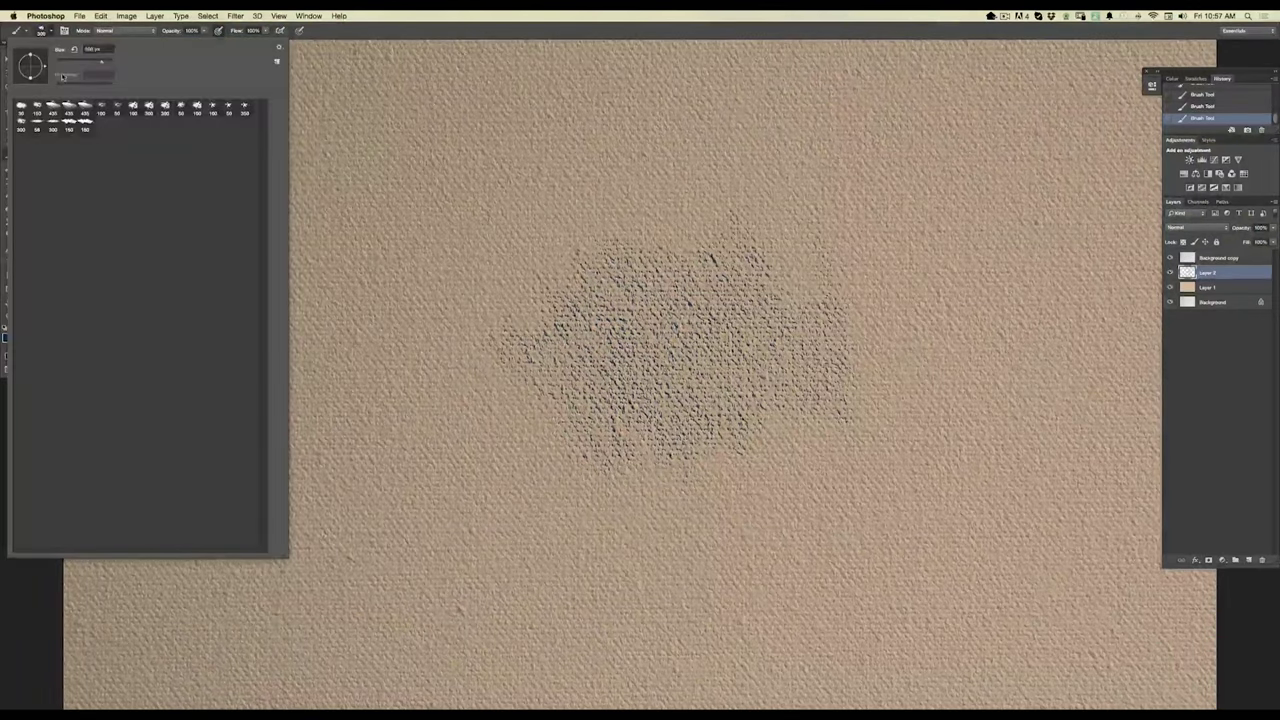
pyautogui.click(53, 106)
pyautogui.moveTo(704, 262)
pyautogui.mouseDown()
pyautogui.moveTo(762, 392)
pyautogui.moveTo(738, 406)
pyautogui.moveTo(604, 278)
pyautogui.moveTo(672, 454)
pyautogui.mouseUp()
pyautogui.moveTo(600, 400)
pyautogui.mouseDown()
pyautogui.moveTo(740, 300)
pyautogui.moveTo(715, 380)
pyautogui.moveTo(680, 350)
pyautogui.moveTo(620, 400)
pyautogui.moveTo(510, 275)
pyautogui.moveTo(655, 440)
pyautogui.moveTo(700, 440)
pyautogui.moveTo(760, 370)
pyautogui.mouseUp()
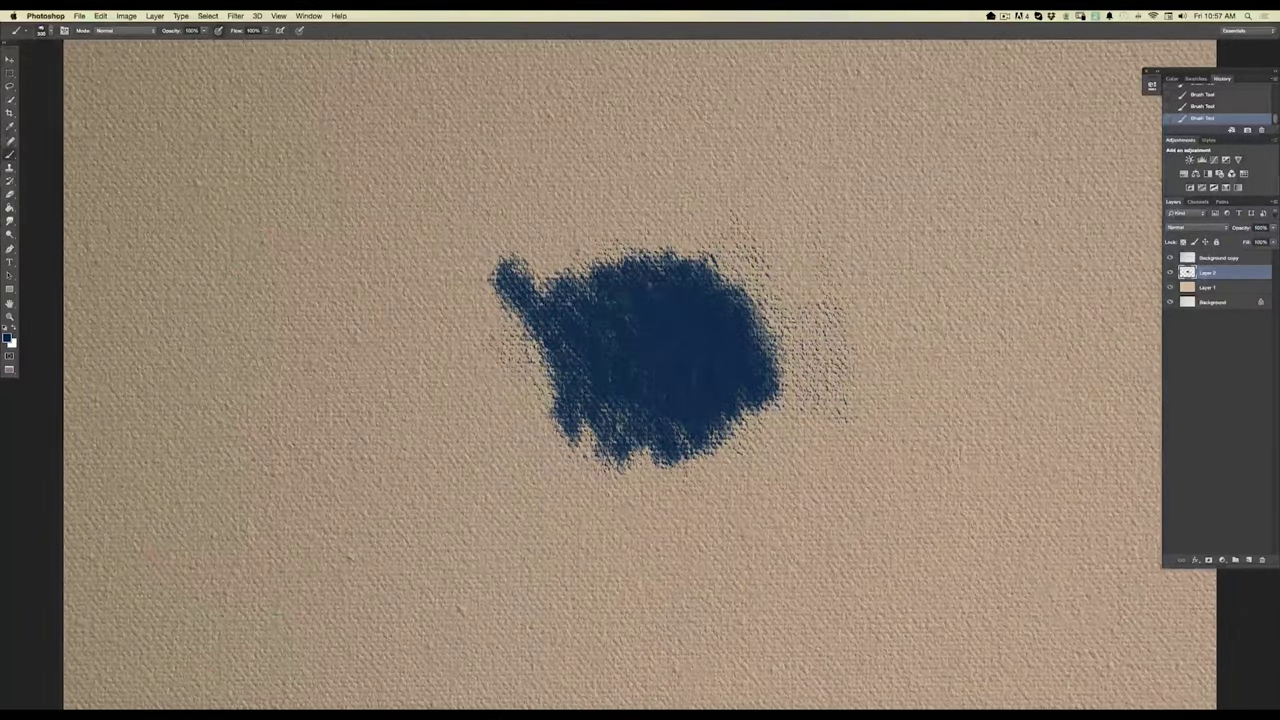
pyautogui.moveTo(700, 430)
pyautogui.mouseDown()
pyautogui.moveTo(660, 450)
pyautogui.moveTo(480, 335)
pyautogui.moveTo(610, 470)
pyautogui.moveTo(674, 323)
pyautogui.moveTo(735, 430)
pyautogui.moveTo(800, 300)
pyautogui.moveTo(720, 225)
pyautogui.moveTo(620, 260)
pyautogui.moveTo(680, 465)
pyautogui.moveTo(638, 495)
pyautogui.moveTo(505, 385)
pyautogui.mouseUp()
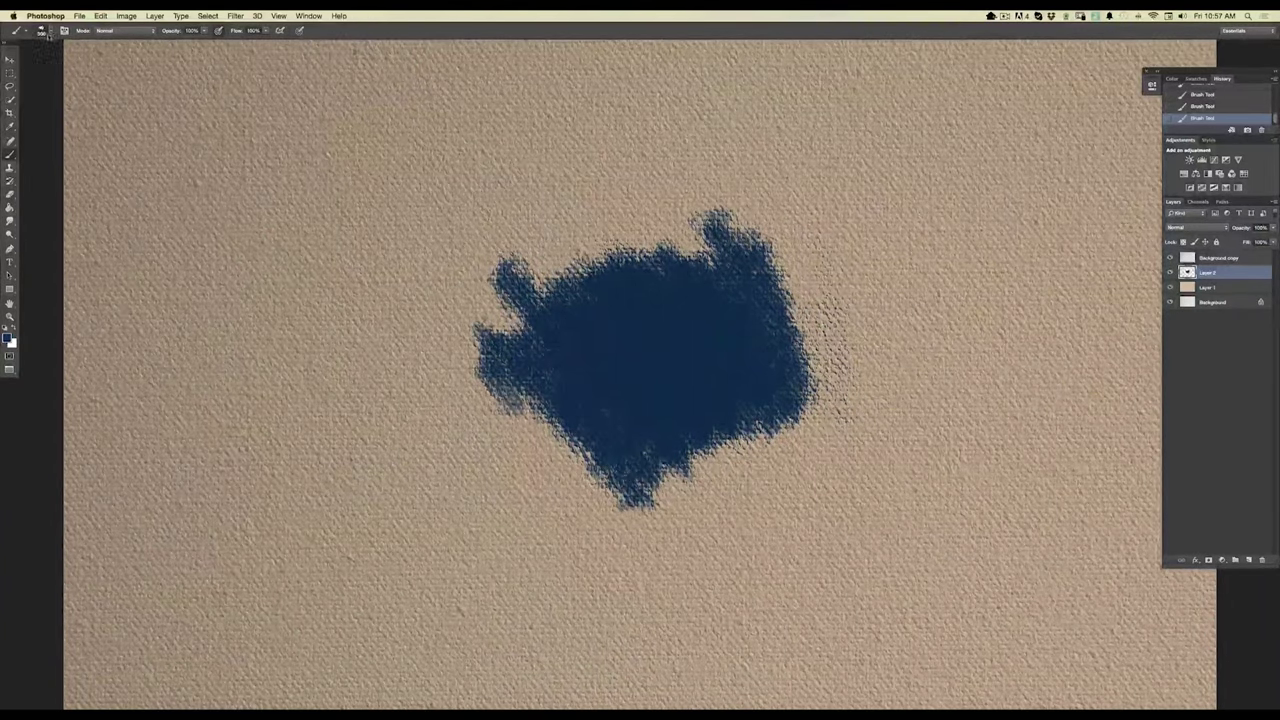
# Choose another brush preset, set the foreground colour to bright orange and brush lightly over the dark blue blot.
pyautogui.click(45, 31)
pyautogui.click(165, 108)
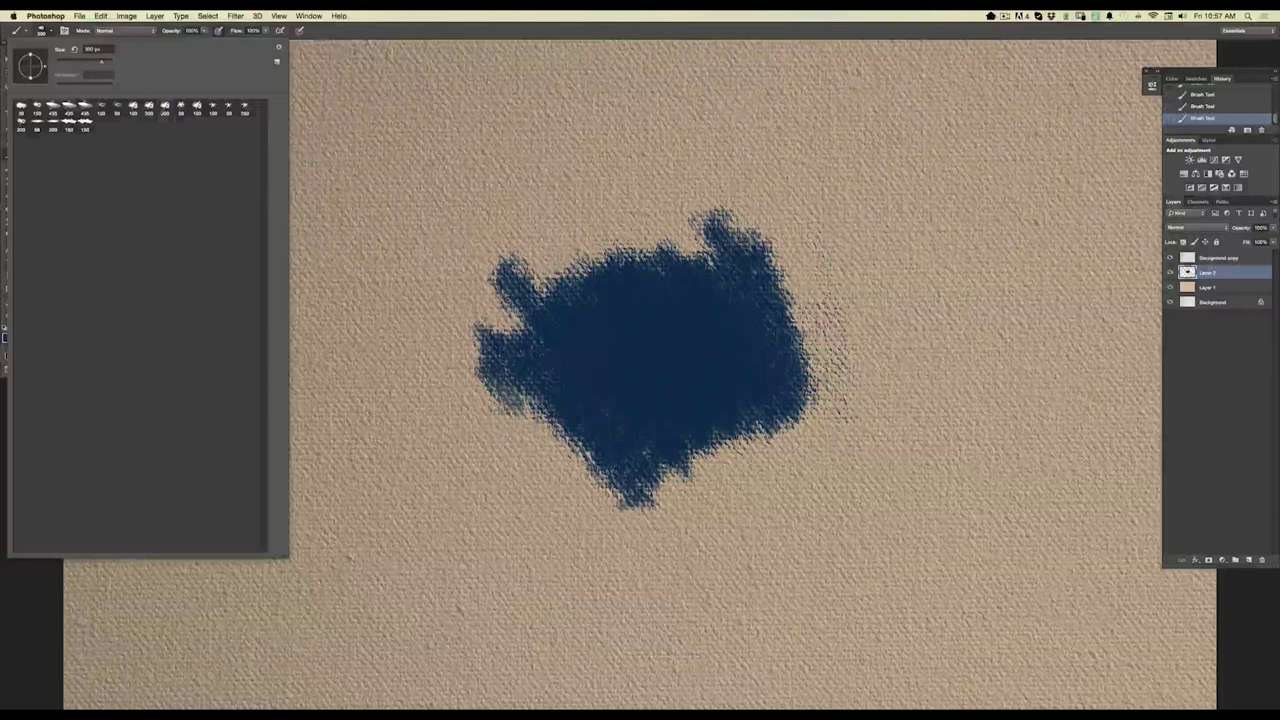
pyautogui.press('Return')
pyautogui.click(8, 338)
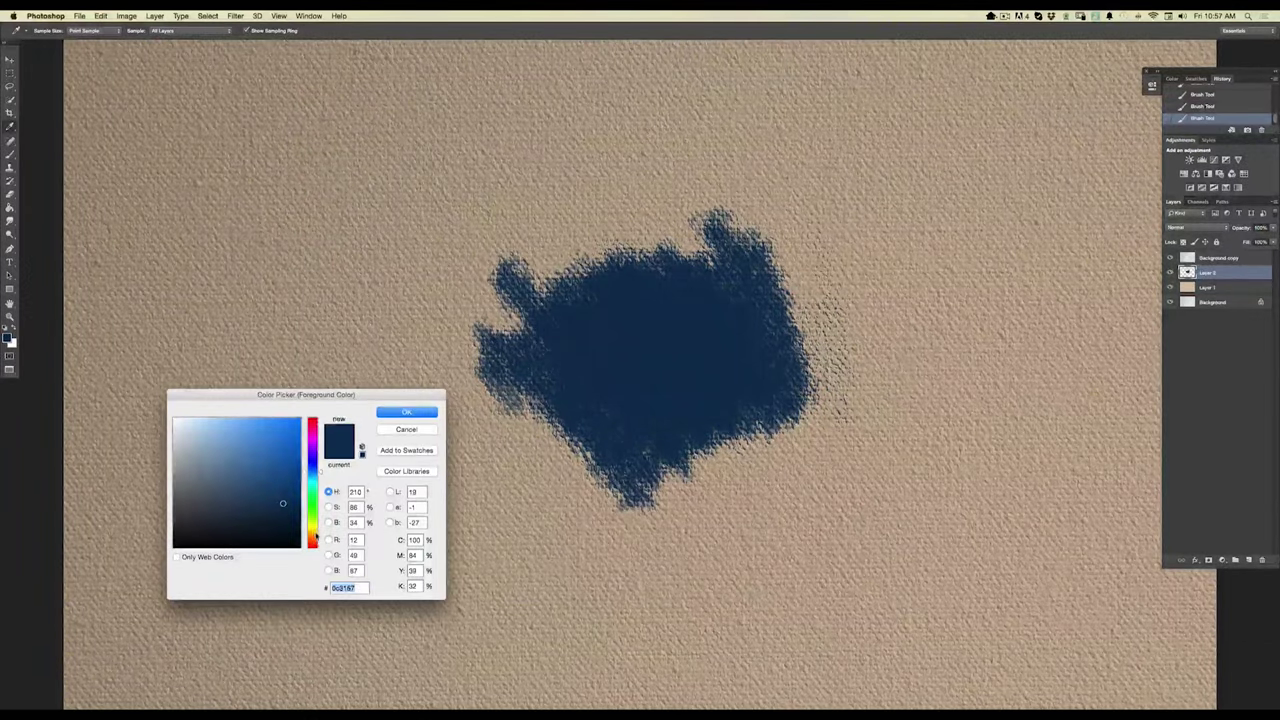
pyautogui.click(312, 533)
pyautogui.click(312, 538)
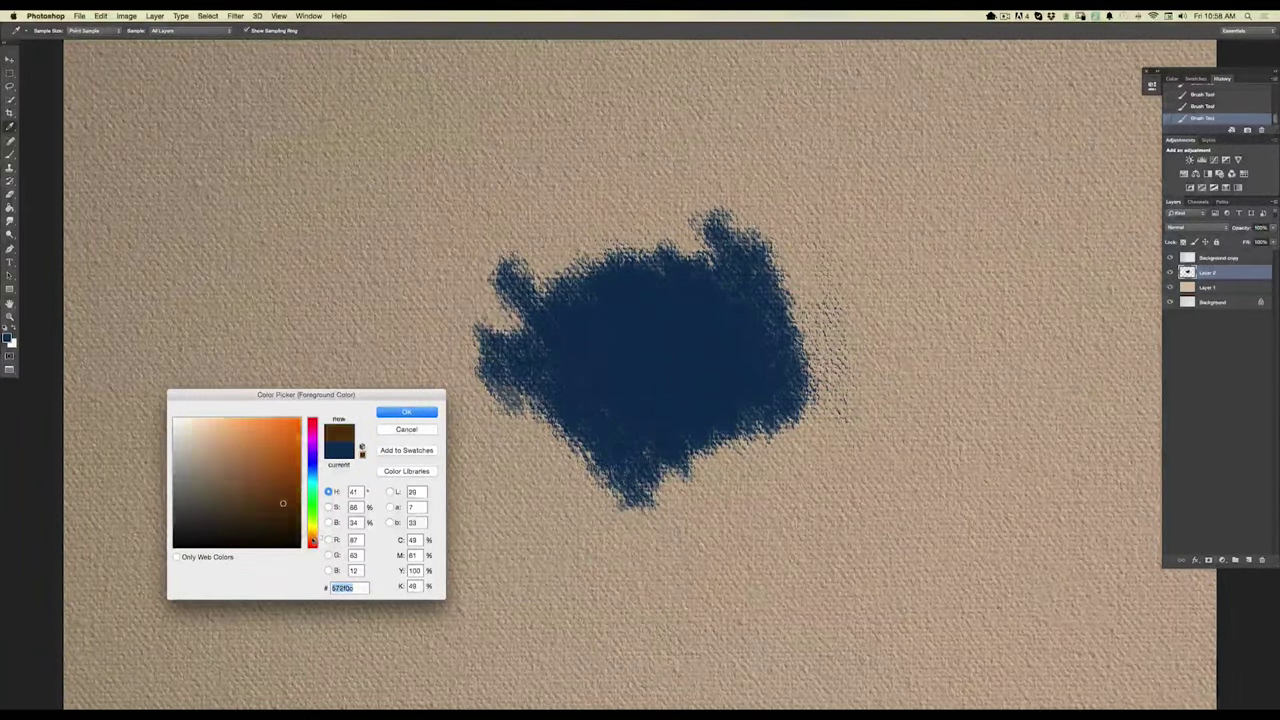
pyautogui.click(276, 427)
pyautogui.click(393, 416)
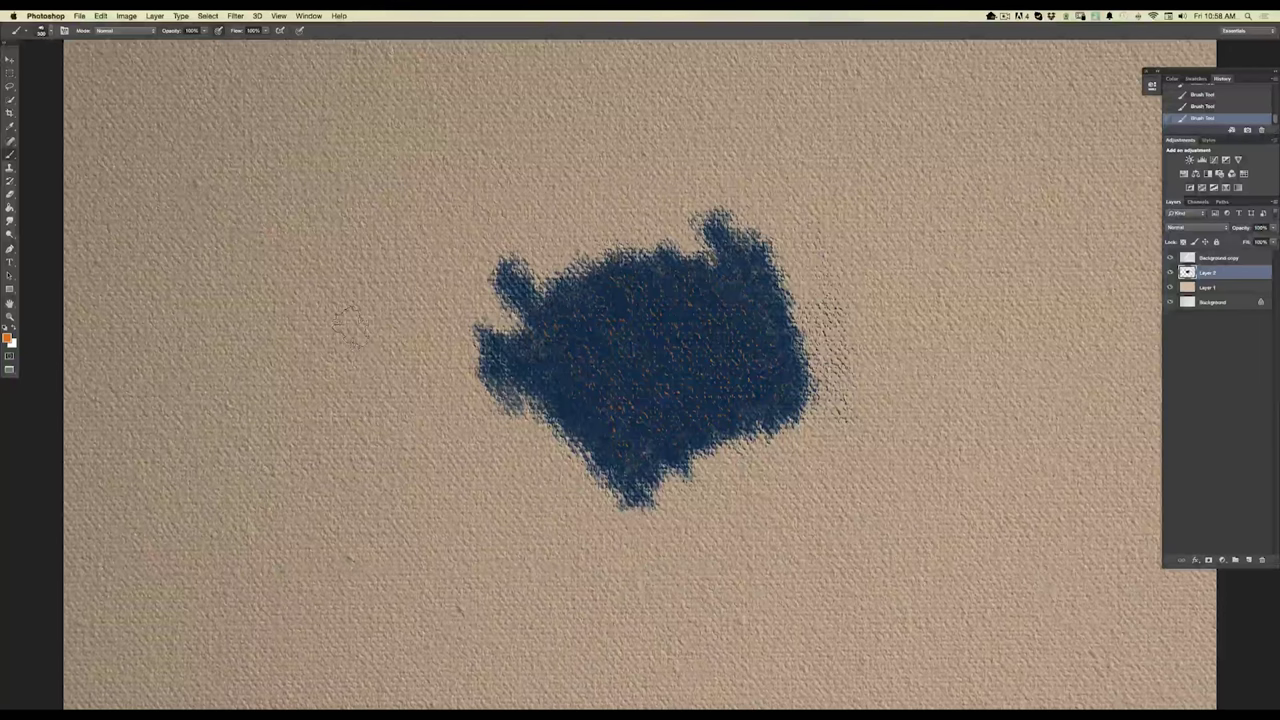
# Examine the orange specks on the dark blue blot both from a distance and up close.
pyautogui.press('super+minus')
pyautogui.press('super+minus')
pyautogui.press('super+minus')
pyautogui.press('super+minus')
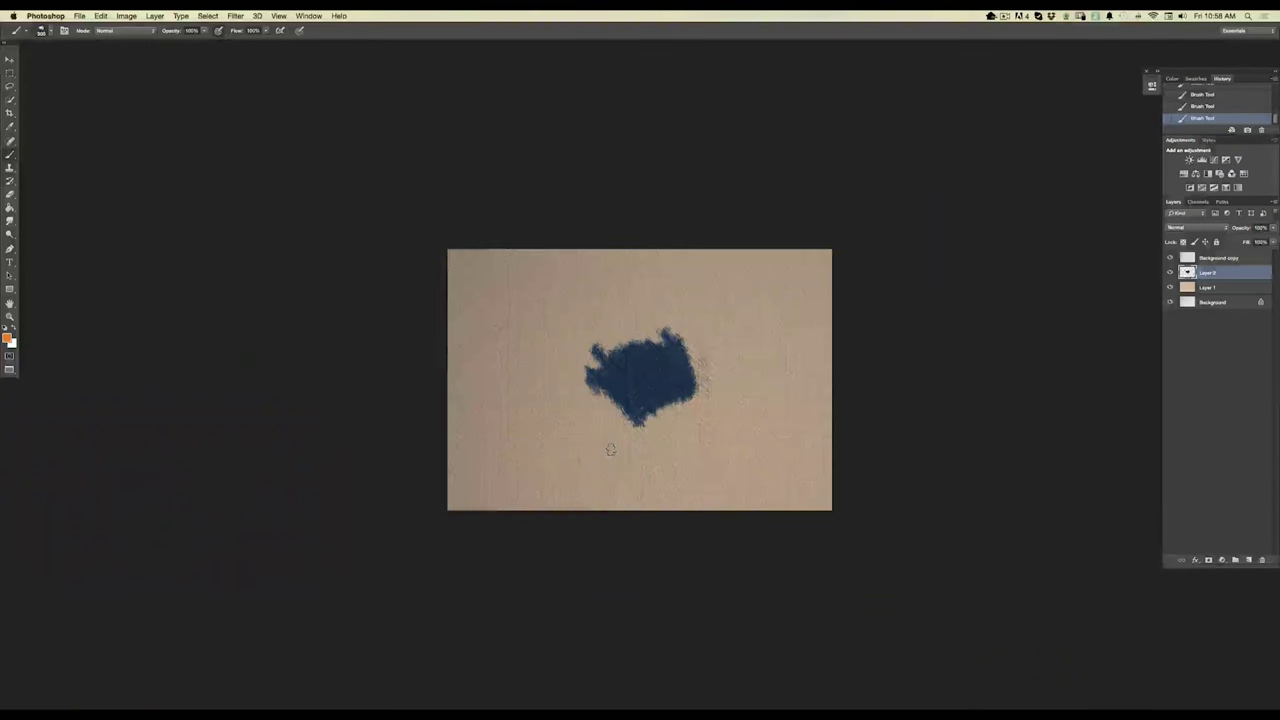
pyautogui.press('super+plus')
pyautogui.press('super+plus')
pyautogui.press('super+plus')
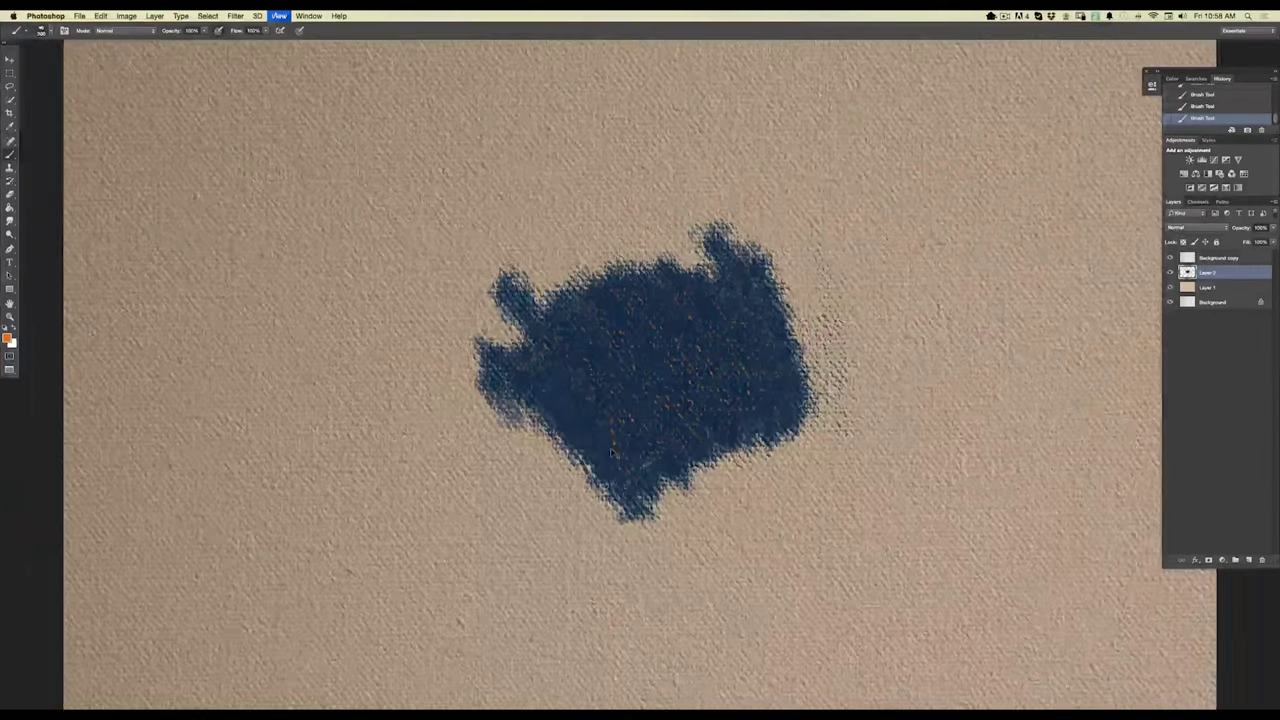
pyautogui.press('super+plus')
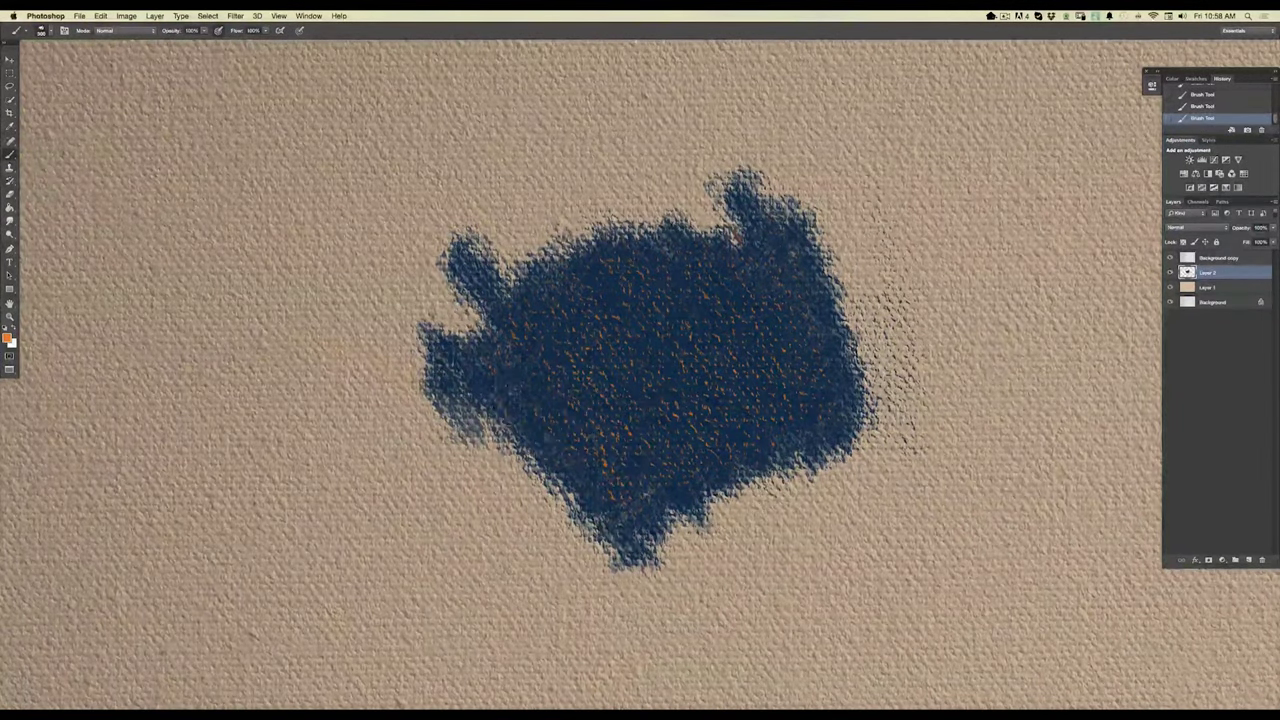
pyautogui.press('super+minus')
pyautogui.press('super+minus')
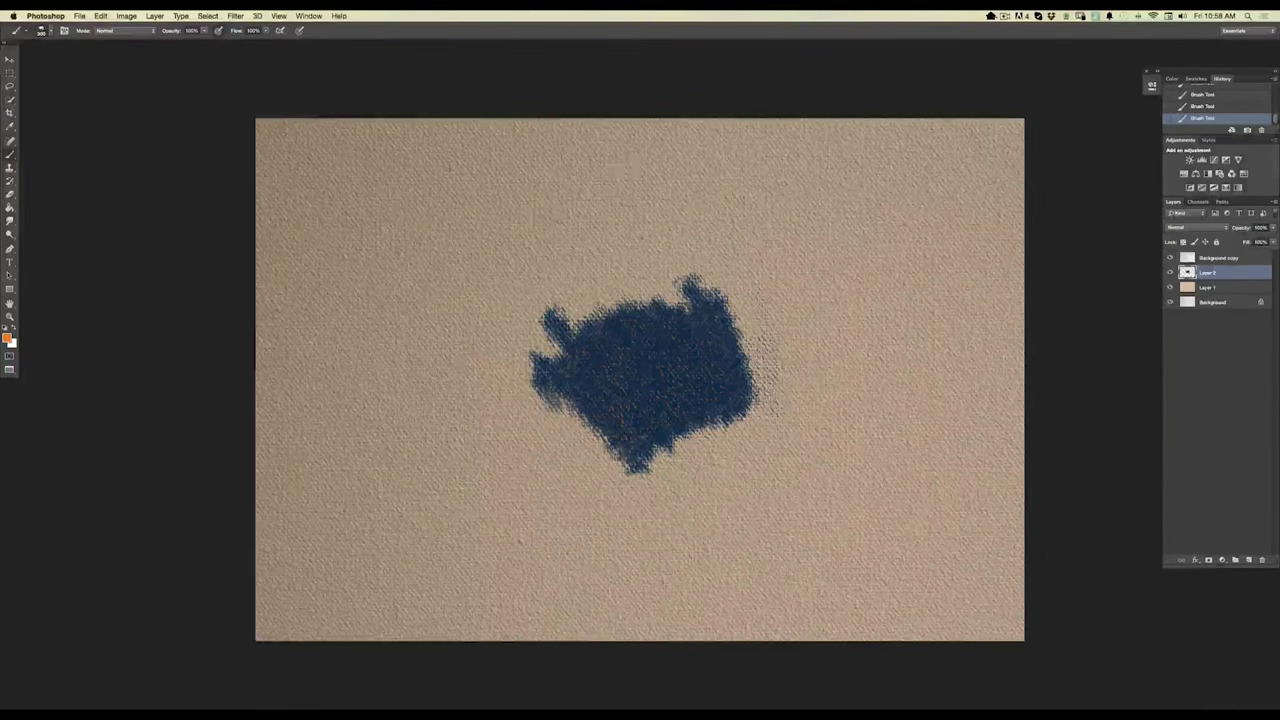
pyautogui.press('super+equal')
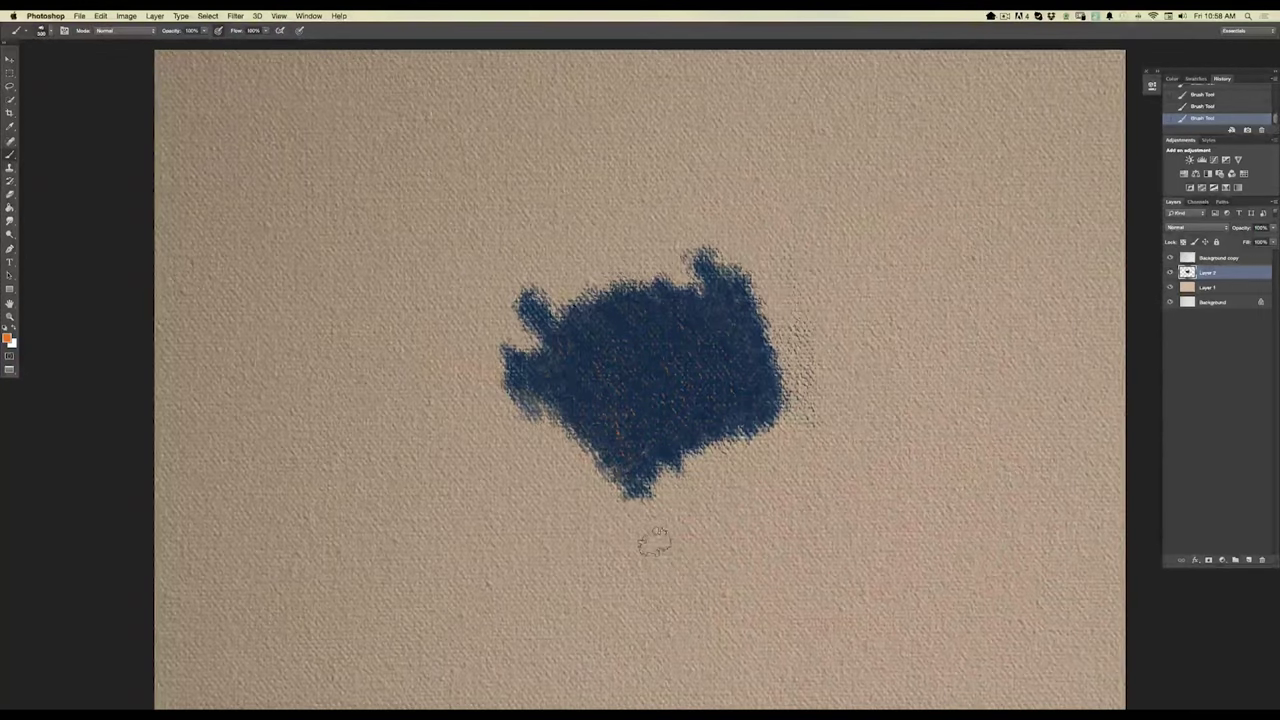
# Replace the painted layer with a new empty one and draw a short vertical orange line with a small brush preset.
pyautogui.moveTo(1207, 273); pyautogui.dragTo(1260, 561)
pyautogui.click(1238, 561)
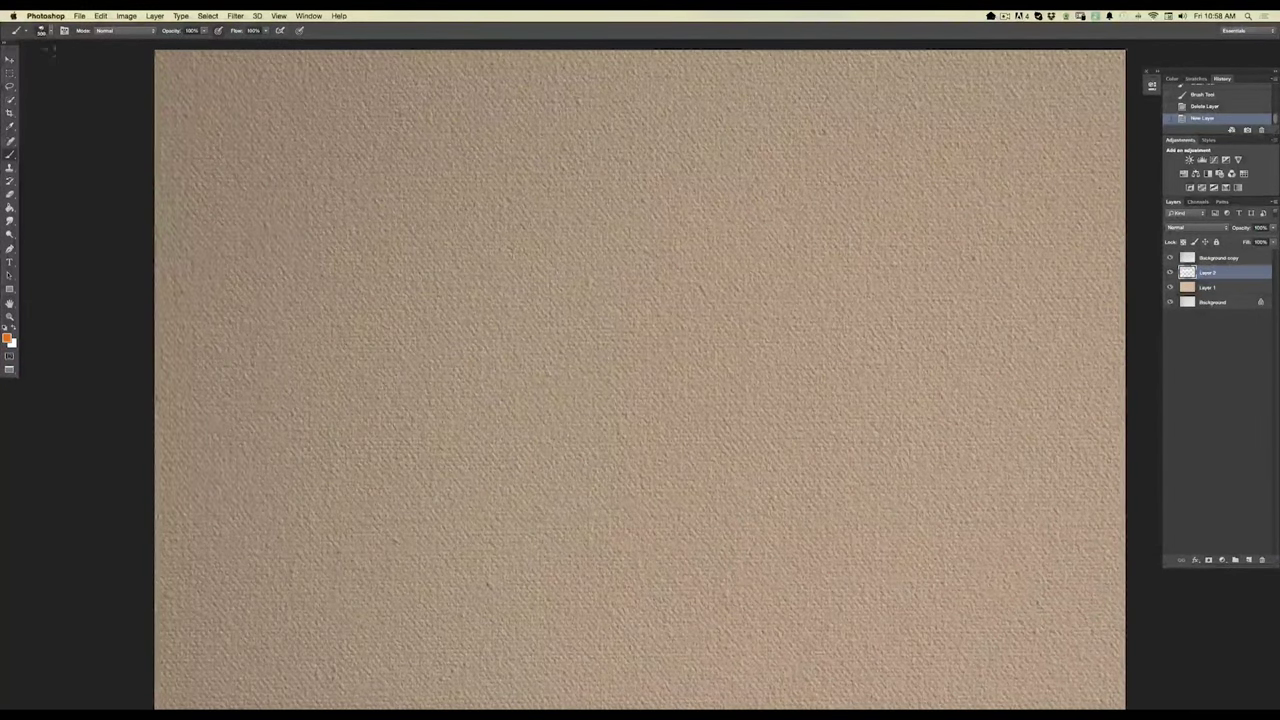
pyautogui.click(42, 30)
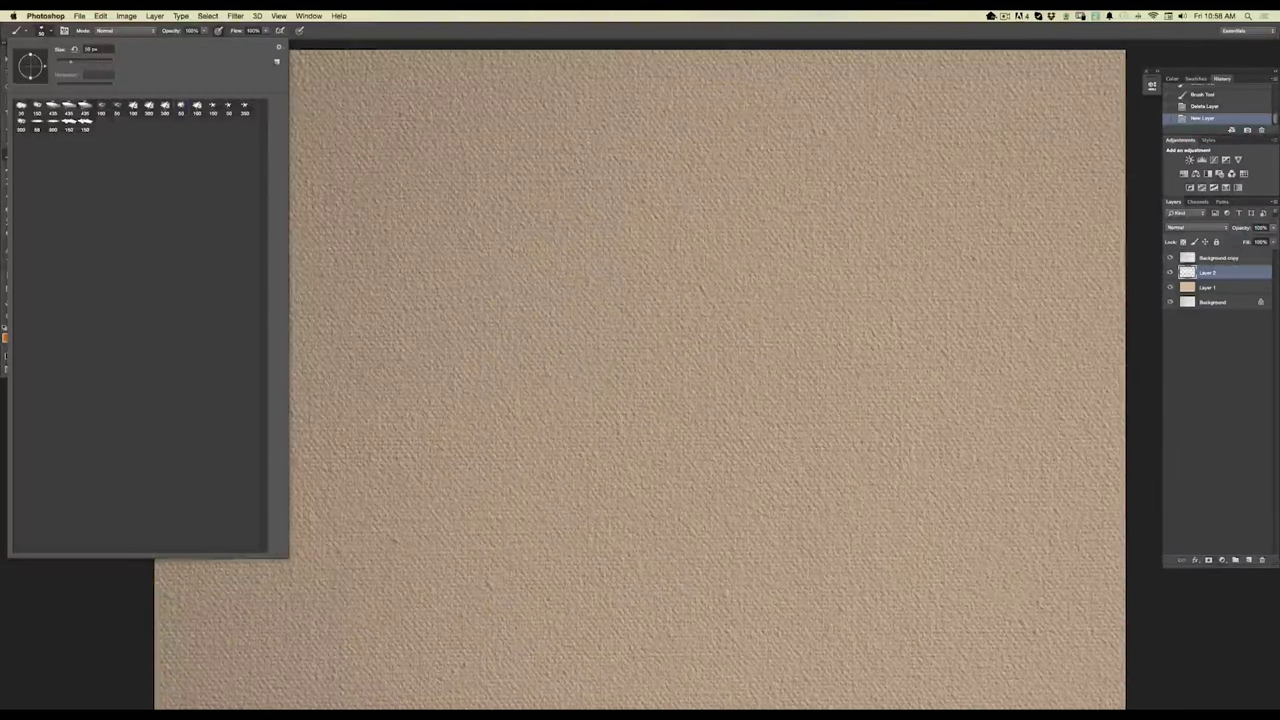
pyautogui.moveTo(462, 291); pyautogui.dragTo(461, 371)
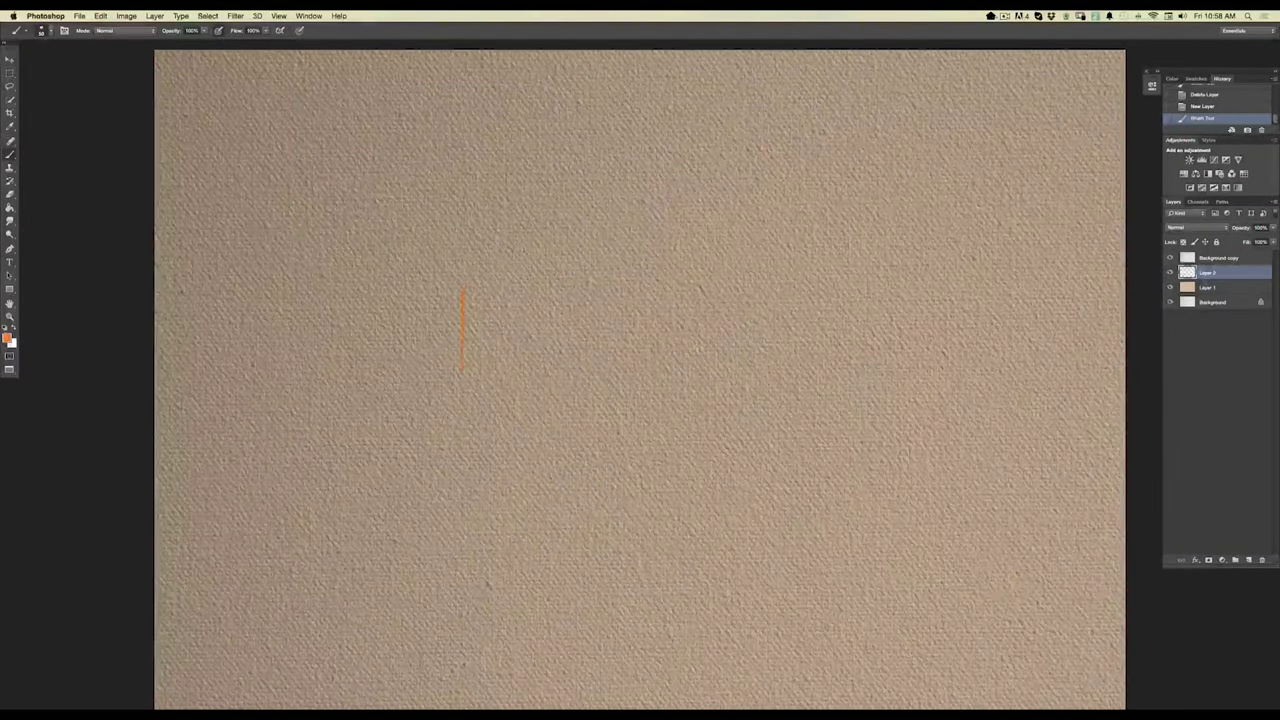
# Set the foreground colour to very dark blue and draw thin crossing lines and faint vertical strokes in the upper-left area.
pyautogui.click(8, 339)
pyautogui.click(312, 473)
pyautogui.click(267, 520)
pyautogui.click(406, 412)
pyautogui.moveTo(367, 226); pyautogui.dragTo(379, 349)
pyautogui.moveTo(362, 243); pyautogui.dragTo(384, 318)
pyautogui.moveTo(412, 342); pyautogui.dragTo(320, 239)
pyautogui.moveTo(332, 172); pyautogui.dragTo(328, 265)
pyautogui.moveTo(322, 198); pyautogui.dragTo(318, 263)
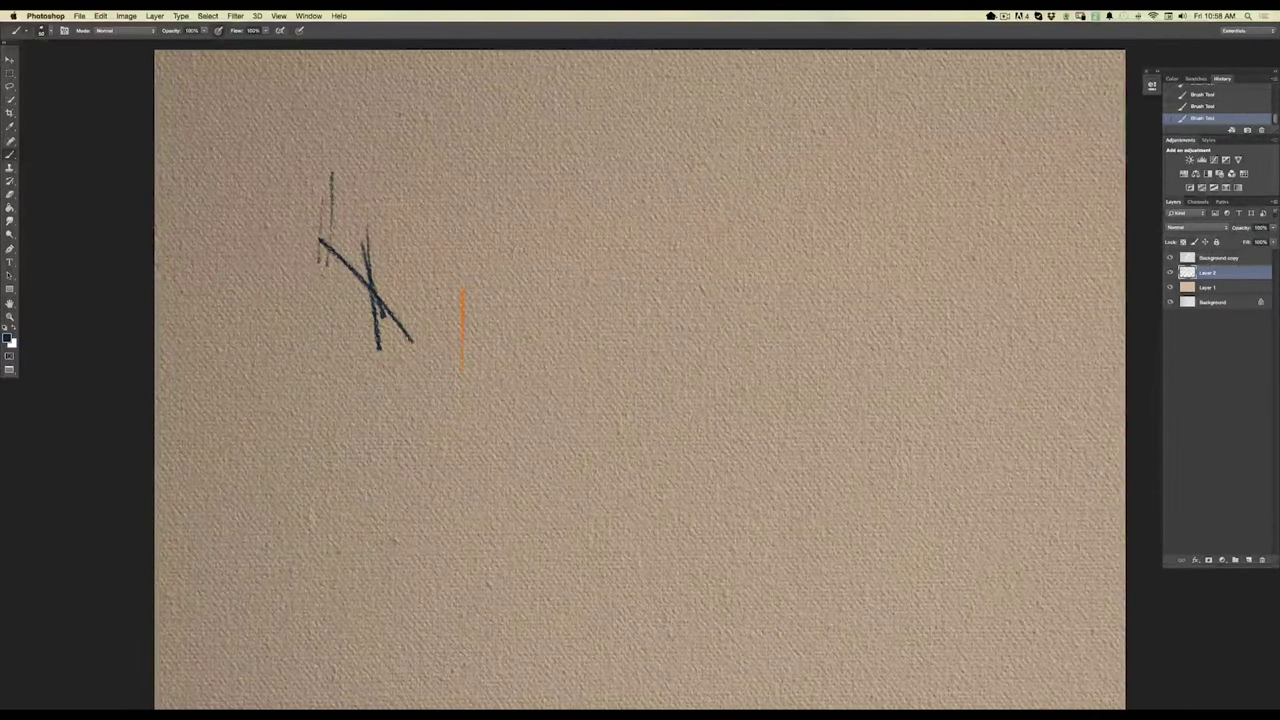
# Draw a long thin diagonal line, looping curls and light vertical hatching across the upper middle of the canvas.
pyautogui.moveTo(345, 208)
pyautogui.mouseDown()
pyautogui.moveTo(455, 292)
pyautogui.moveTo(460, 318)
pyautogui.moveTo(525, 335)
pyautogui.moveTo(555, 378)
pyautogui.mouseUp()
pyautogui.moveTo(522, 316); pyautogui.dragTo(530, 346)
pyautogui.moveTo(501, 205)
pyautogui.mouseDown()
pyautogui.moveTo(530, 300)
pyautogui.moveTo(546, 250)
pyautogui.mouseUp()
pyautogui.moveTo(560, 300)
pyautogui.mouseDown()
pyautogui.moveTo(655, 340)
pyautogui.moveTo(618, 380)
pyautogui.mouseUp()
pyautogui.moveTo(604, 150); pyautogui.dragTo(606, 214)
pyautogui.moveTo(618, 150); pyautogui.dragTo(616, 205)
pyautogui.moveTo(584, 152); pyautogui.dragTo(585, 200)
# Draw a tall vertical stroke with dense zigzags beside its lower end, then parallel curved strokes below with a hatched block.
pyautogui.moveTo(592, 150)
pyautogui.mouseDown()
pyautogui.moveTo(593, 208)
pyautogui.moveTo(666, 216)
pyautogui.moveTo(689, 466)
pyautogui.mouseUp()
pyautogui.moveTo(692, 376); pyautogui.dragTo(690, 460)
pyautogui.moveTo(702, 378); pyautogui.dragTo(710, 468)
pyautogui.moveTo(716, 392)
pyautogui.mouseDown()
pyautogui.moveTo(716, 450)
pyautogui.moveTo(738, 428)
pyautogui.mouseUp()
pyautogui.moveTo(716, 494)
pyautogui.mouseDown()
pyautogui.moveTo(584, 407)
pyautogui.moveTo(533, 412)
pyautogui.moveTo(672, 508)
pyautogui.mouseUp()
pyautogui.moveTo(442, 400); pyautogui.dragTo(632, 500)
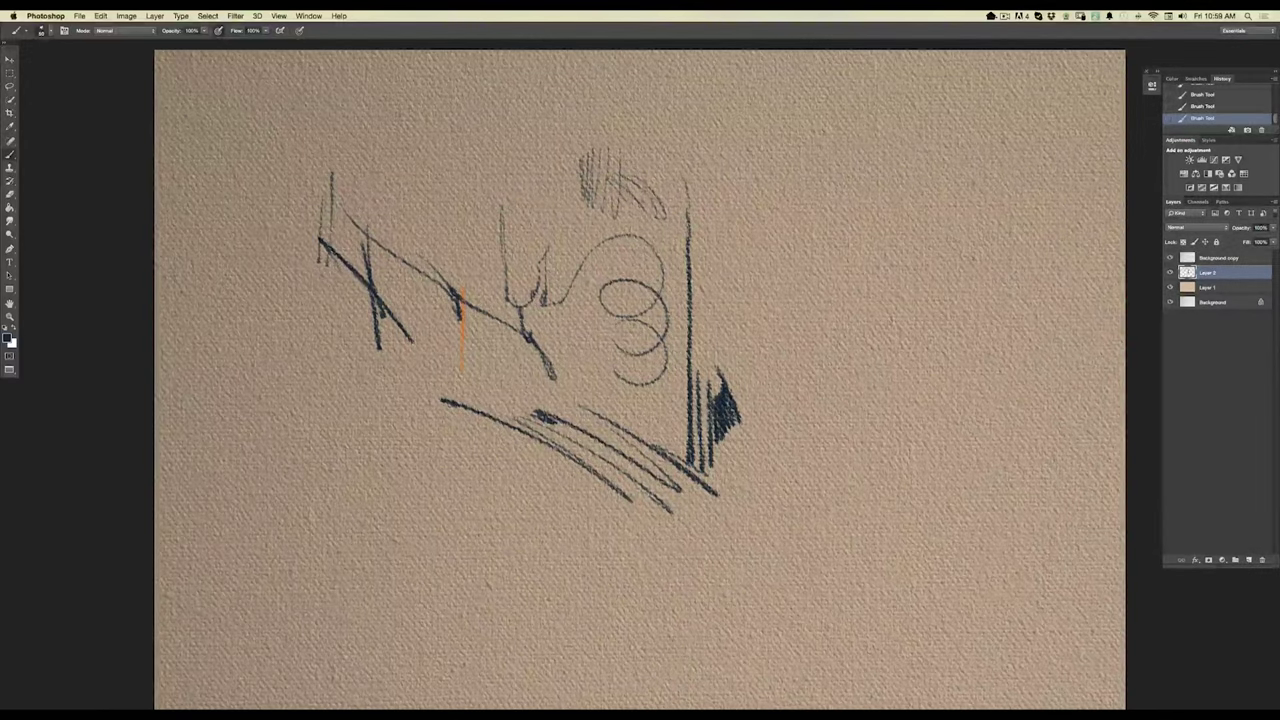
pyautogui.moveTo(442, 401)
pyautogui.mouseDown()
pyautogui.moveTo(441, 472)
pyautogui.moveTo(480, 470)
pyautogui.moveTo(496, 412)
pyautogui.moveTo(508, 468)
pyautogui.moveTo(520, 430)
pyautogui.moveTo(536, 470)
pyautogui.moveTo(550, 442)
pyautogui.moveTo(558, 476)
pyautogui.mouseUp()
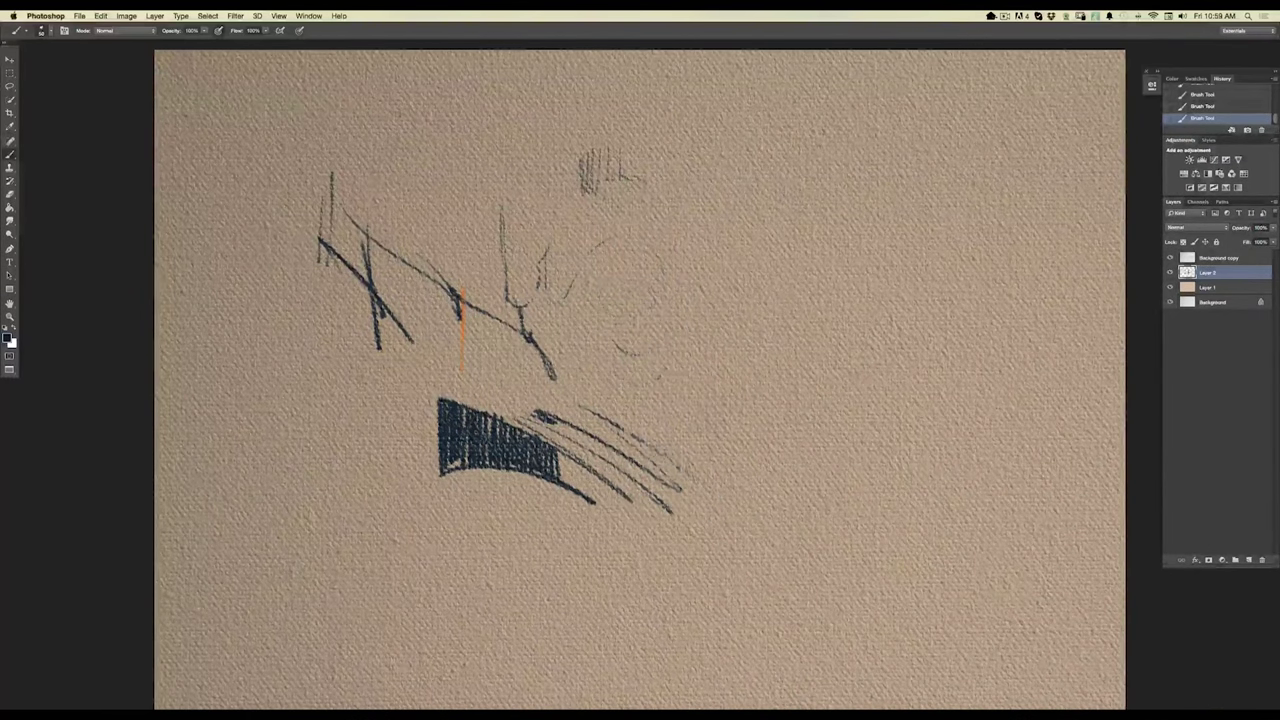
# Clear the orange and dark test strokes from the layer.
pyautogui.press('alt+super+z')
pyautogui.press('alt+super+z')
pyautogui.press('alt+super+z')
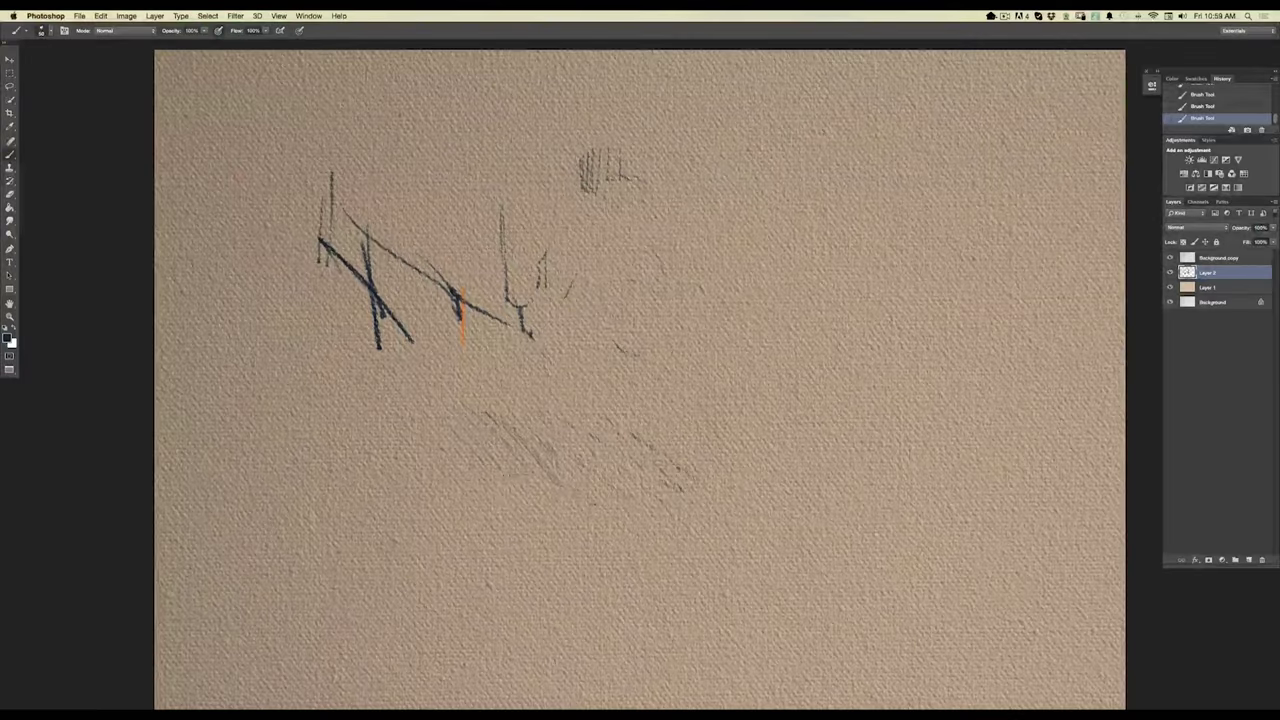
pyautogui.press('alt+super+z')
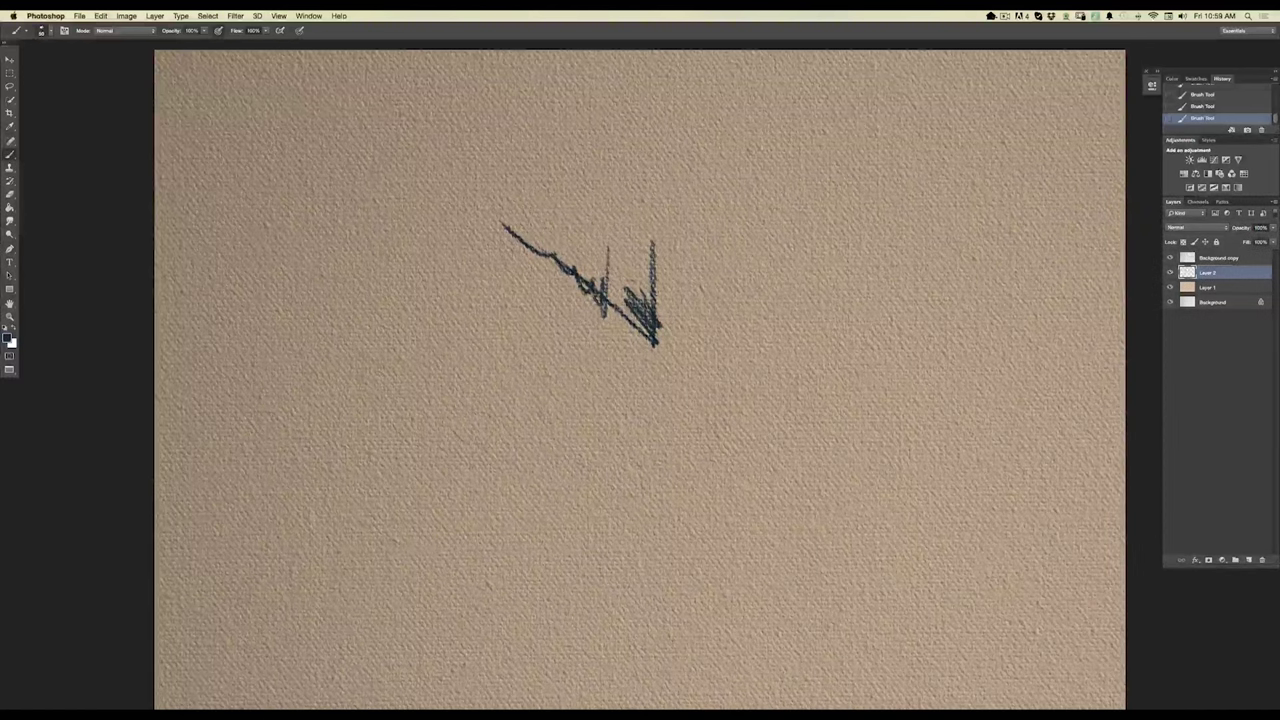
# Add thin diagonal lines and scribbles around the new sketch marks in the upper middle, plus a small zigzag to their left.
pyautogui.moveTo(548, 230)
pyautogui.mouseDown()
pyautogui.moveTo(560, 260)
pyautogui.moveTo(480, 228)
pyautogui.mouseUp()
pyautogui.moveTo(604, 285); pyautogui.dragTo(716, 366)
pyautogui.moveTo(510, 202); pyautogui.dragTo(642, 296)
pyautogui.moveTo(422, 228); pyautogui.dragTo(444, 204)
# Enlarge the brush and paint several thick, soft-edged dark strokes in the left part of the canvas.
pyautogui.click(51, 33)
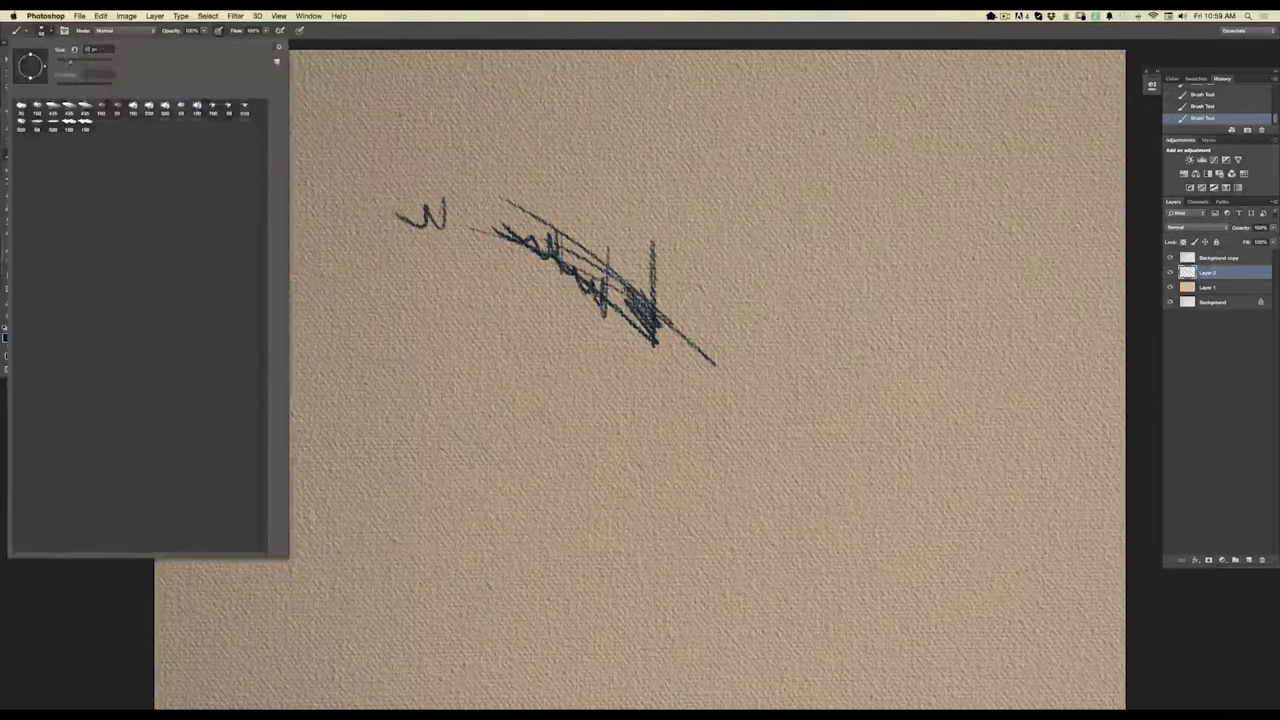
pyautogui.click(103, 66)
pyautogui.click(450, 352)
pyautogui.moveTo(456, 348)
pyautogui.mouseDown()
pyautogui.moveTo(441, 432)
pyautogui.moveTo(423, 370)
pyautogui.moveTo(330, 235)
pyautogui.mouseUp()
pyautogui.moveTo(372, 400)
pyautogui.mouseDown()
pyautogui.moveTo(312, 356)
pyautogui.moveTo(272, 264)
pyautogui.moveTo(272, 228)
pyautogui.mouseUp()
pyautogui.moveTo(265, 310)
pyautogui.mouseDown()
pyautogui.moveTo(256, 420)
pyautogui.moveTo(485, 533)
pyautogui.mouseUp()
# Choose another brush preset and paint strokes varying from dense to faint and grainy across the middle and right of the canvas.
pyautogui.press('F5')
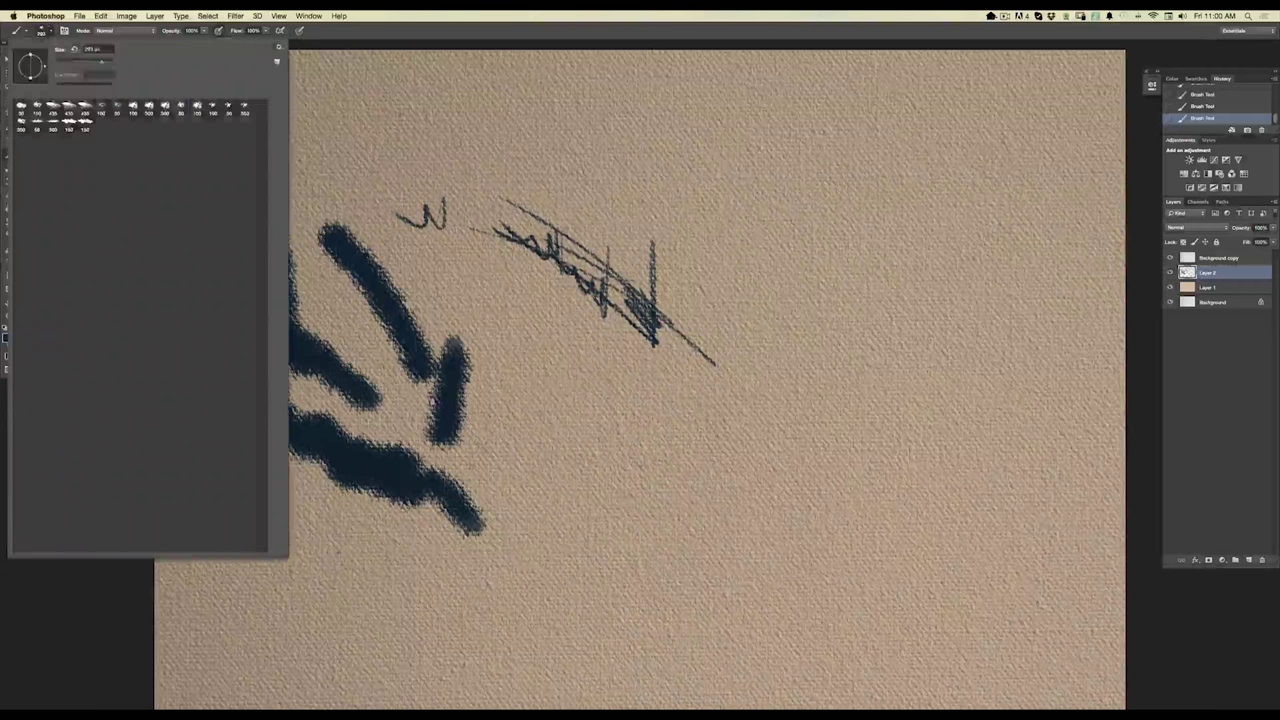
pyautogui.click(199, 113)
pyautogui.press('F5')
pyautogui.moveTo(577, 480)
pyautogui.mouseDown()
pyautogui.moveTo(582, 385)
pyautogui.moveTo(578, 478)
pyautogui.mouseUp()
pyautogui.moveTo(607, 368); pyautogui.dragTo(630, 465)
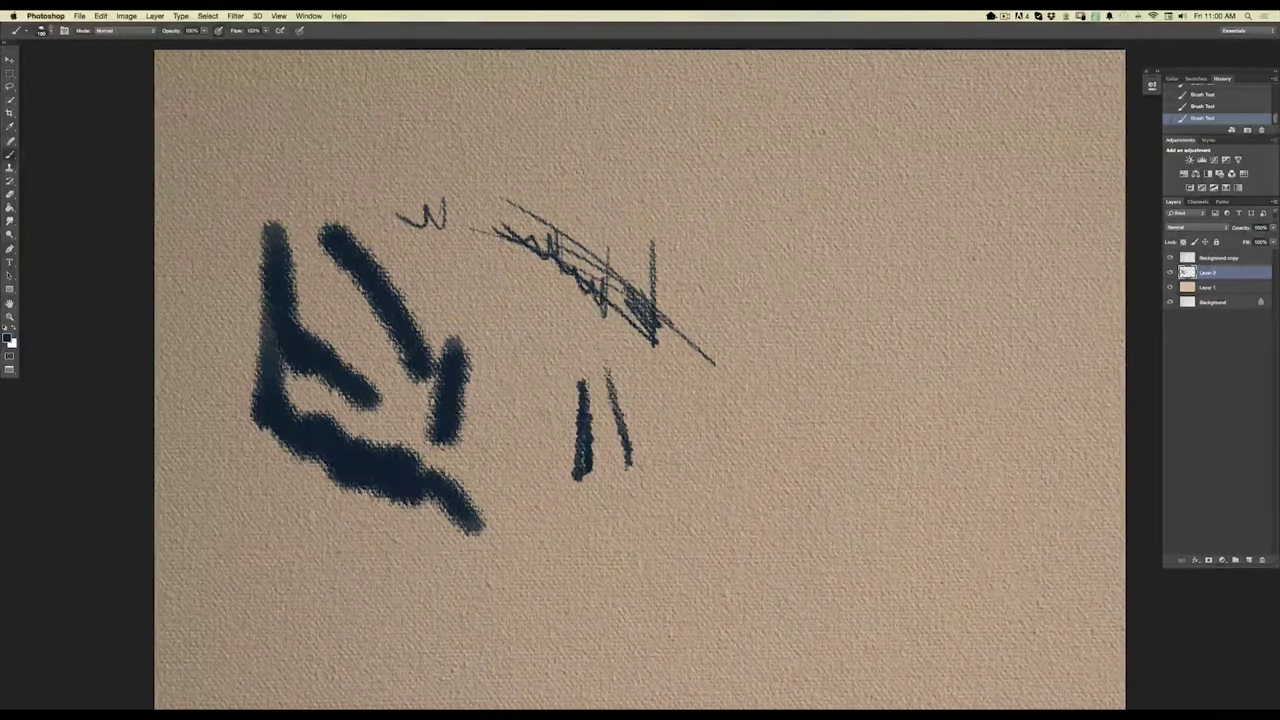
pyautogui.moveTo(724, 200)
pyautogui.mouseDown()
pyautogui.moveTo(750, 320)
pyautogui.moveTo(774, 306)
pyautogui.moveTo(786, 316)
pyautogui.moveTo(782, 268)
pyautogui.moveTo(852, 360)
pyautogui.moveTo(884, 312)
pyautogui.moveTo(1106, 311)
pyautogui.mouseUp()
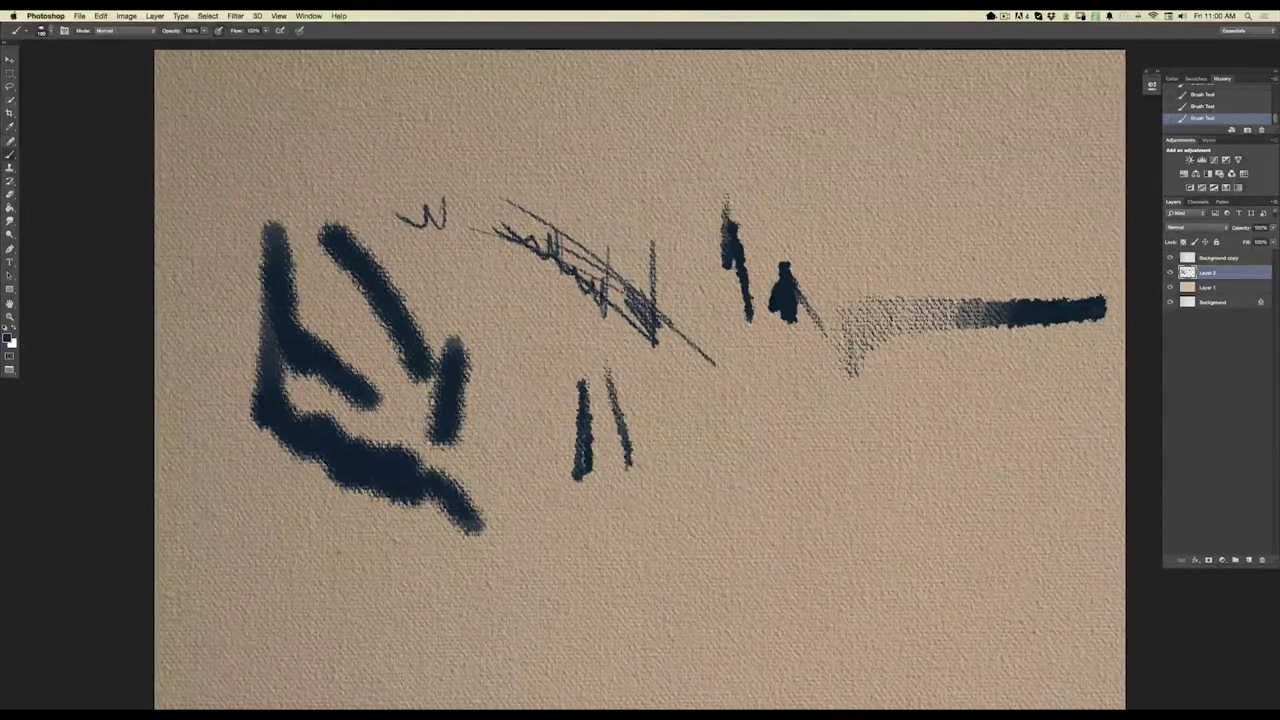
pyautogui.moveTo(838, 487)
pyautogui.mouseDown()
pyautogui.moveTo(678, 503)
pyautogui.moveTo(592, 585)
pyautogui.moveTo(586, 608)
pyautogui.mouseUp()
pyautogui.moveTo(768, 488)
pyautogui.mouseDown()
pyautogui.moveTo(738, 497)
pyautogui.moveTo(802, 462)
pyautogui.mouseUp()
# Enlarge the brush and build up a sparse, grainy patch with adjacent vertical strokes near the canvas's upper edge.
pyautogui.click(50, 31)
pyautogui.moveTo(85, 63); pyautogui.dragTo(92, 63)
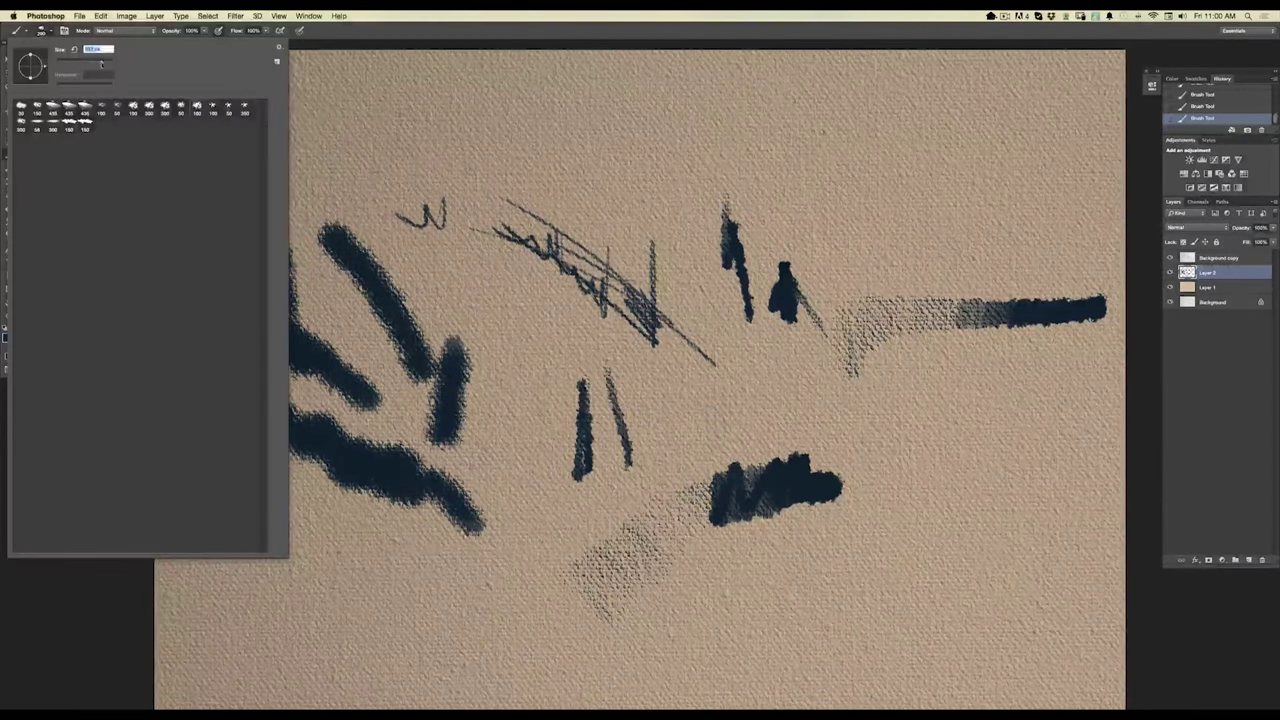
pyautogui.press('Return')
pyautogui.moveTo(632, 208); pyautogui.dragTo(626, 110)
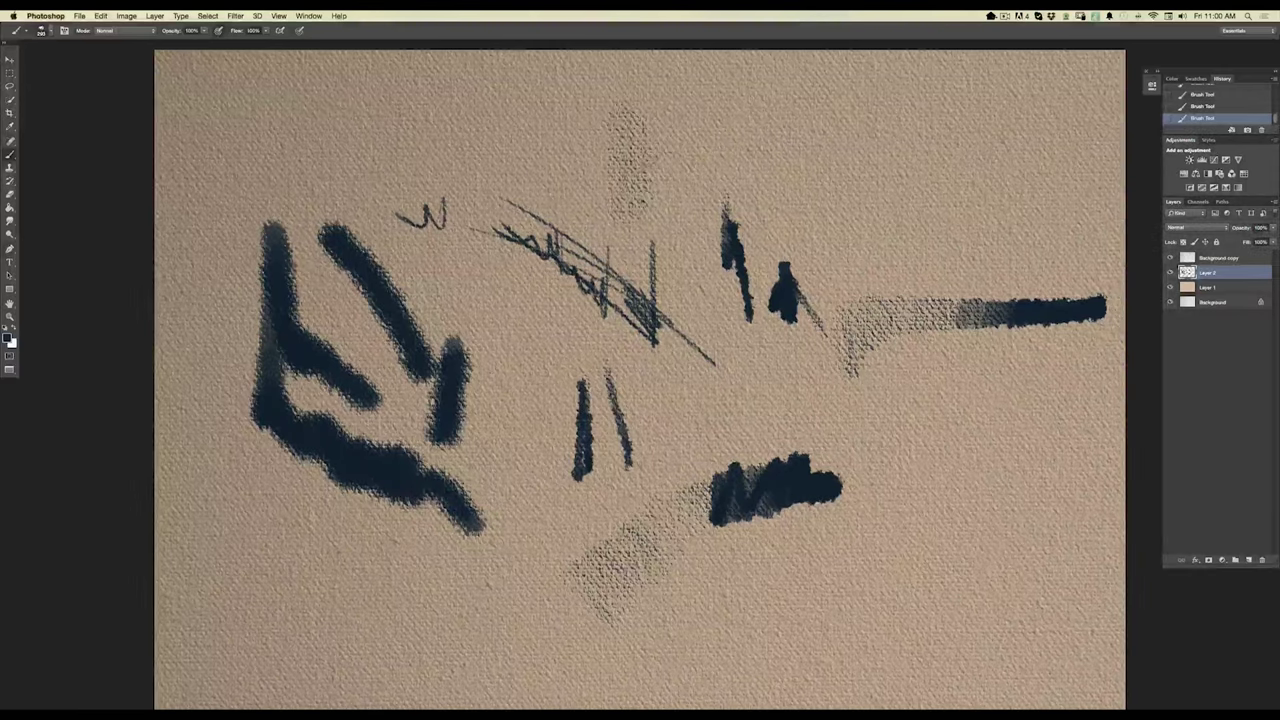
pyautogui.moveTo(665, 210); pyautogui.dragTo(655, 110)
pyautogui.moveTo(696, 195); pyautogui.dragTo(700, 115)
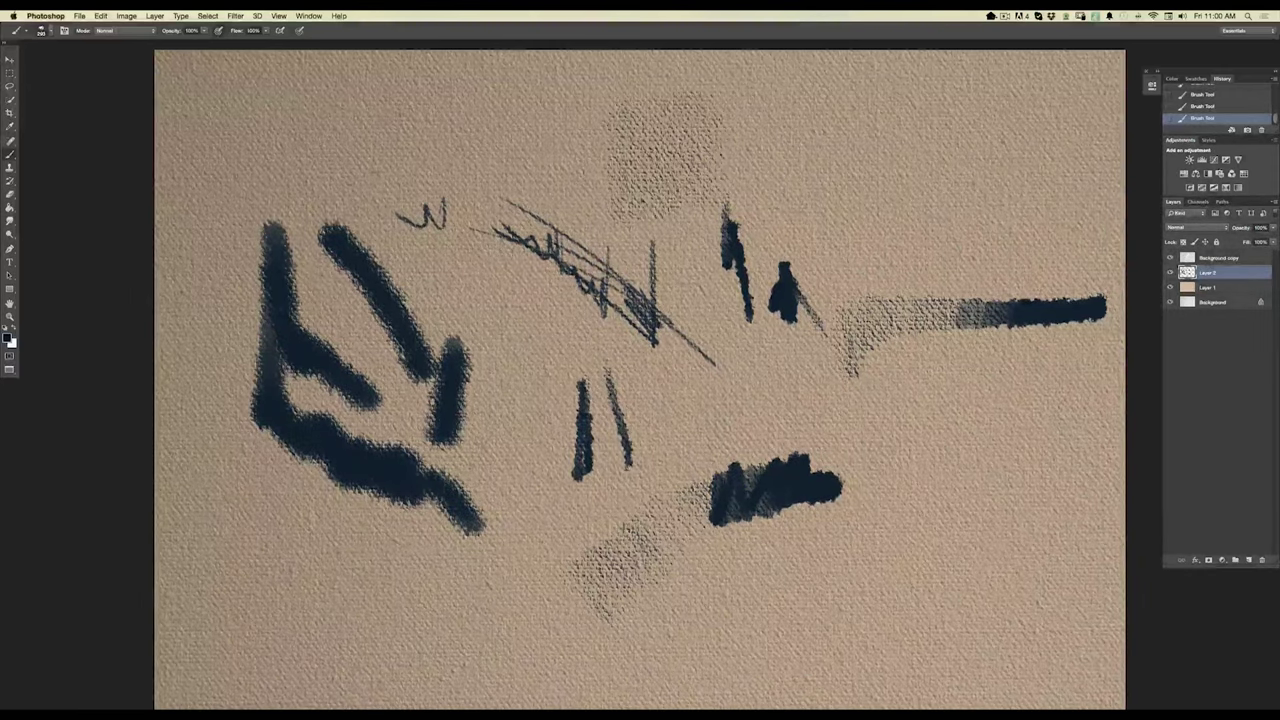
# Set the foreground colour to orange (#d28414) and paint over the dark soft-edged strokes in the left part of the canvas.
pyautogui.click(7, 338)
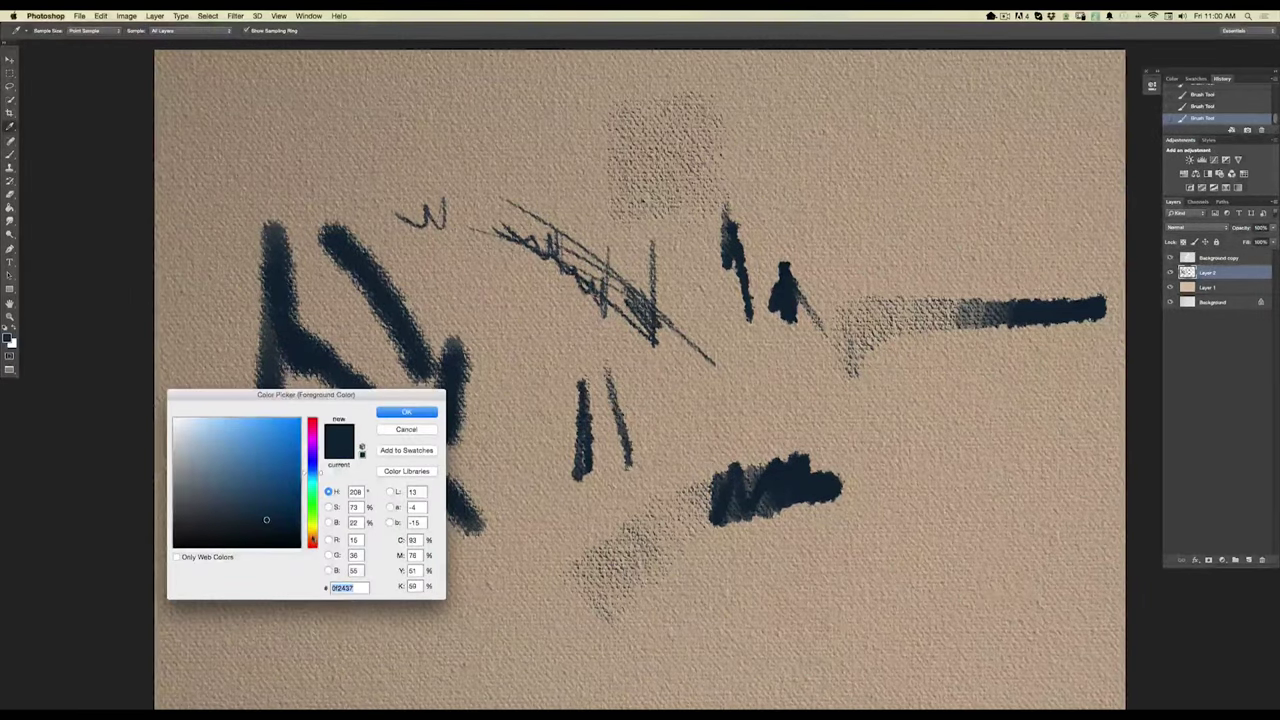
pyautogui.click(313, 538)
pyautogui.click(287, 440)
pyautogui.click(406, 412)
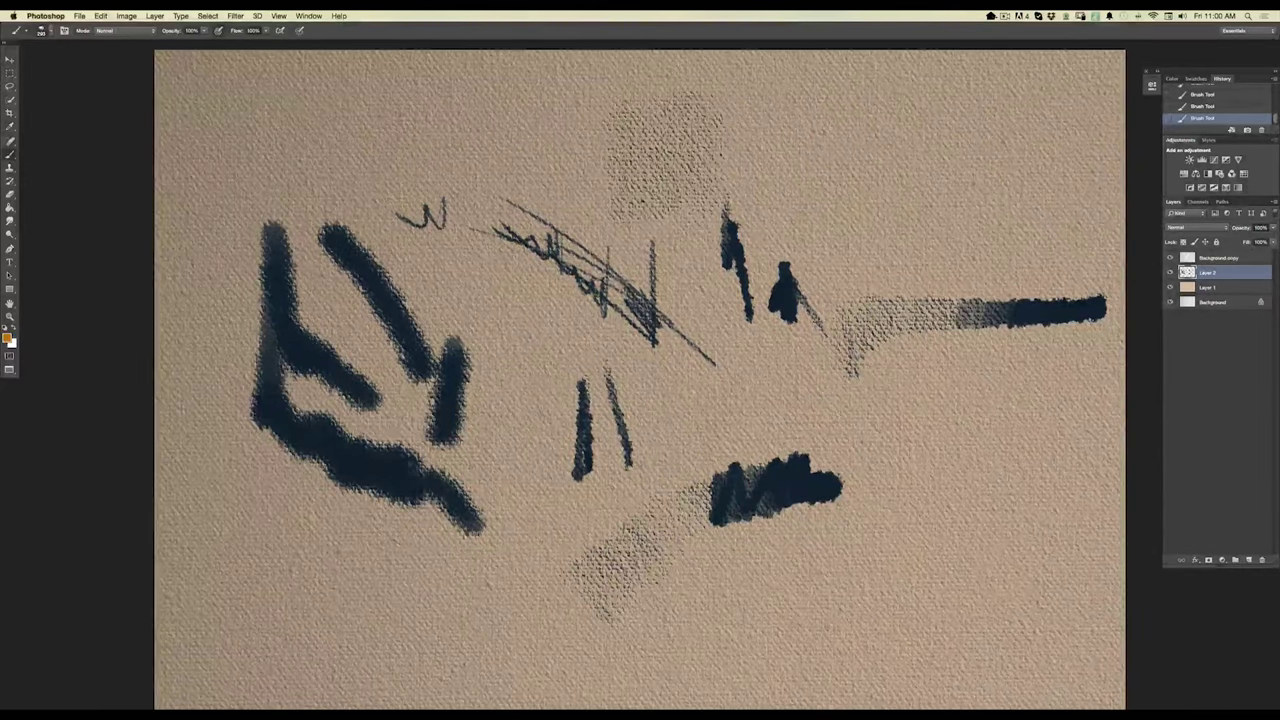
pyautogui.moveTo(320, 432); pyautogui.dragTo(356, 476)
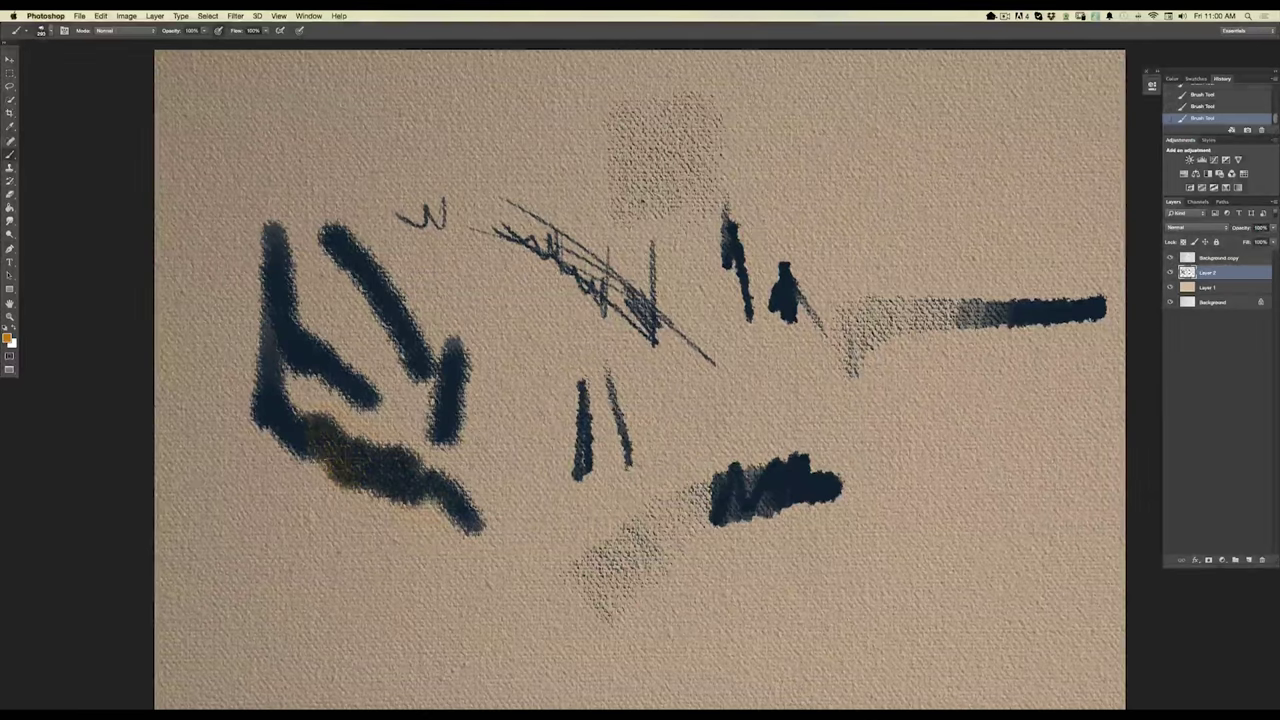
pyautogui.moveTo(285, 440)
pyautogui.mouseDown()
pyautogui.moveTo(265, 360)
pyautogui.moveTo(275, 255)
pyautogui.moveTo(266, 188)
pyautogui.mouseUp()
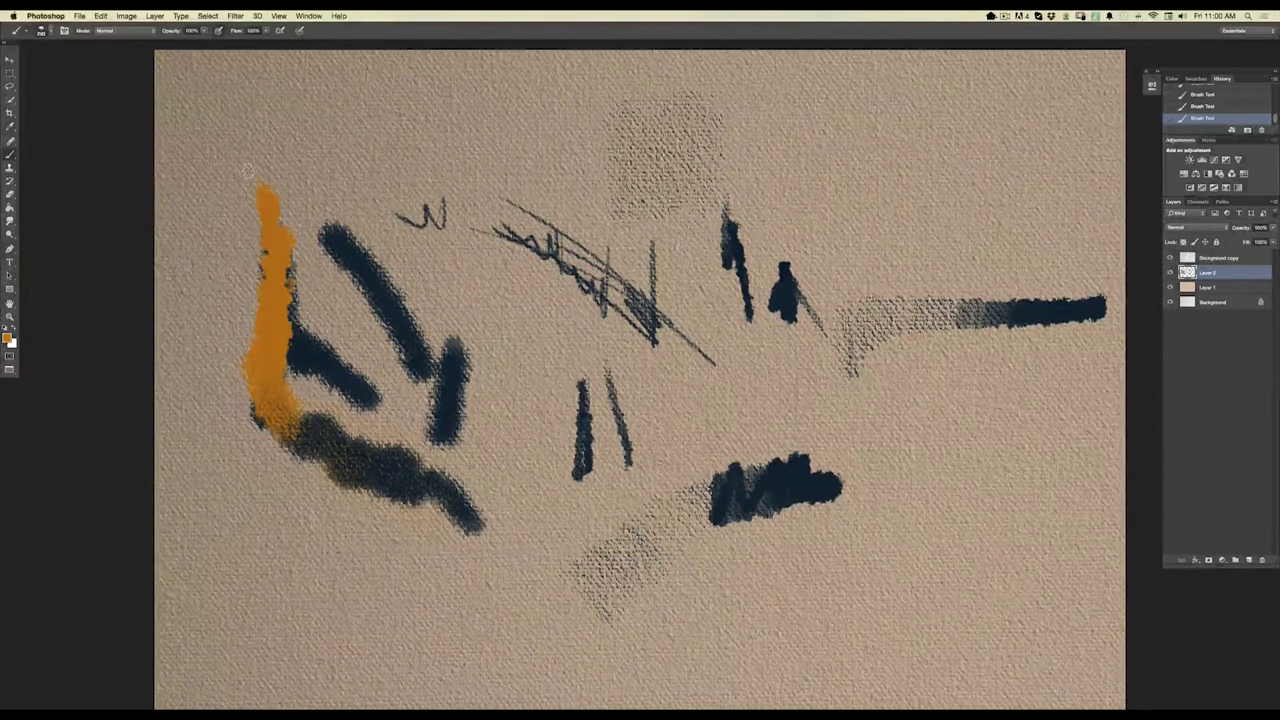
pyautogui.moveTo(292, 318)
pyautogui.mouseDown()
pyautogui.moveTo(315, 297)
pyautogui.moveTo(325, 370)
pyautogui.moveTo(372, 374)
pyautogui.moveTo(408, 432)
pyautogui.mouseUp()
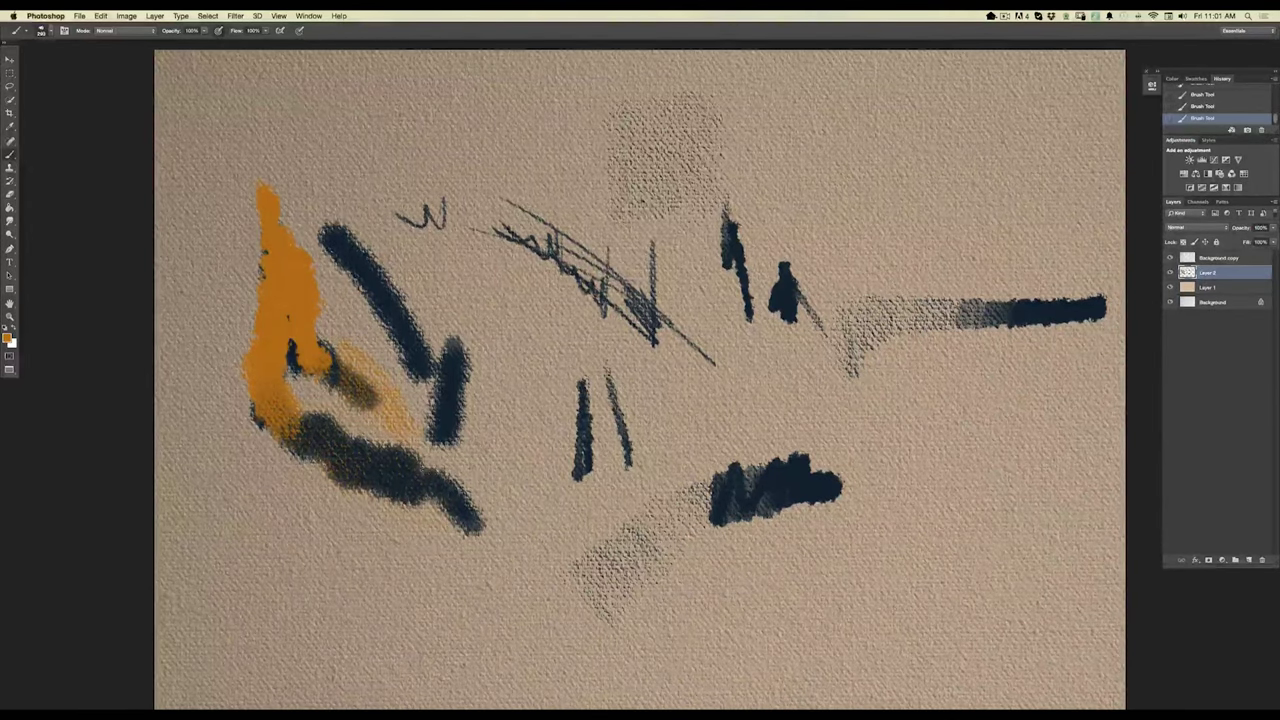
# Choose another brush preset and draw a thin diagonal orange line in the upper left part of the canvas.
pyautogui.click(47, 33)
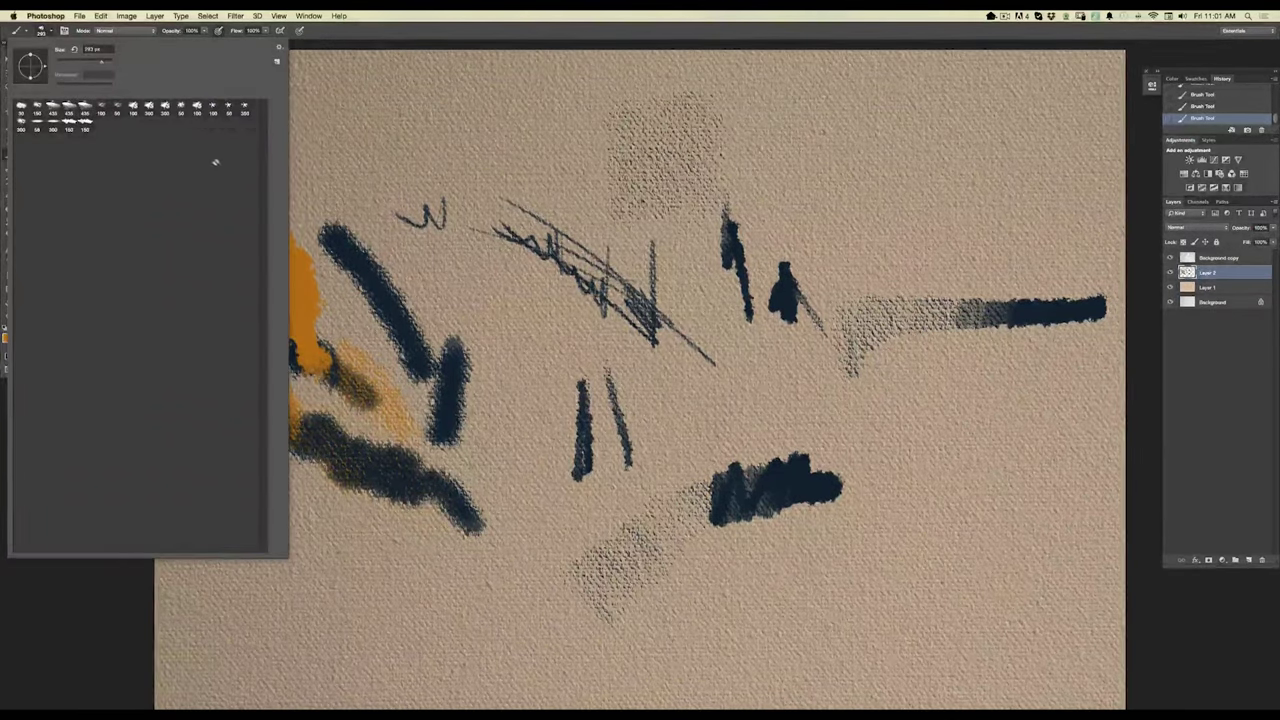
pyautogui.click(213, 112)
pyautogui.moveTo(424, 125); pyautogui.dragTo(474, 277)
# Set the foreground colour to a muted blue (RGB 40, 70, 100) and scribble grainy strokes just below the thin orange line.
pyautogui.click(7, 338)
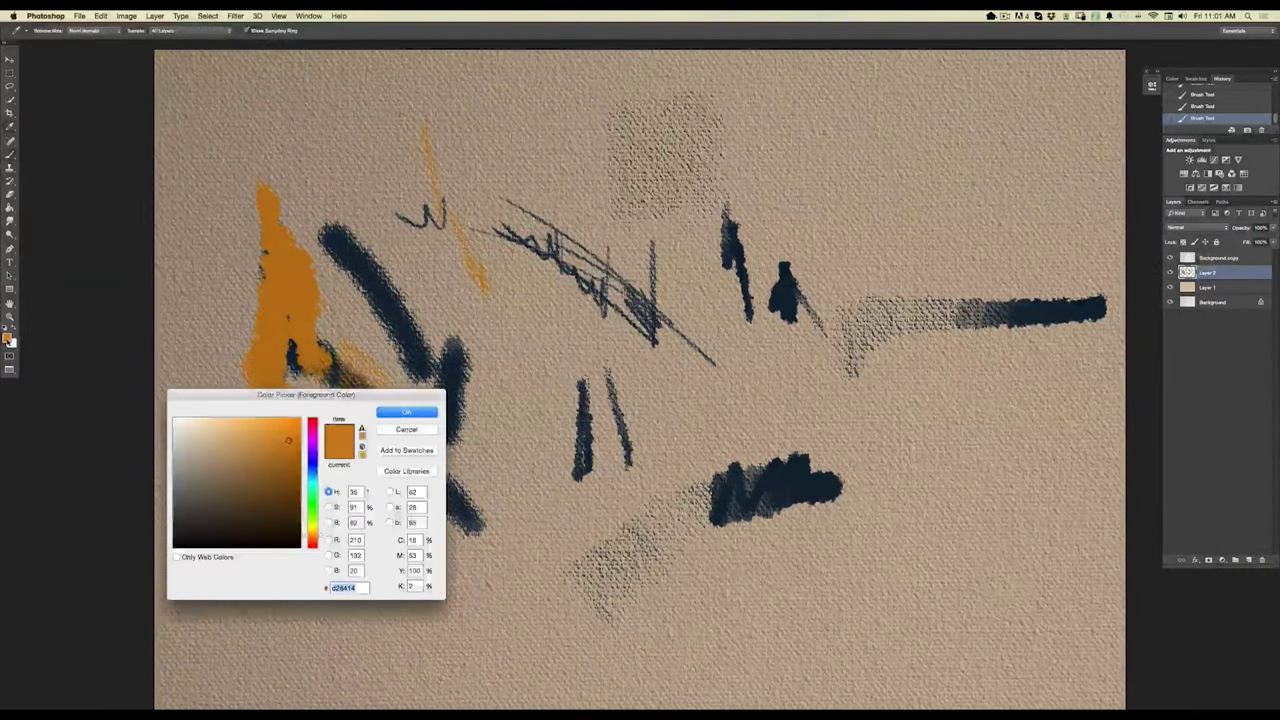
pyautogui.click(314, 475)
pyautogui.click(247, 497)
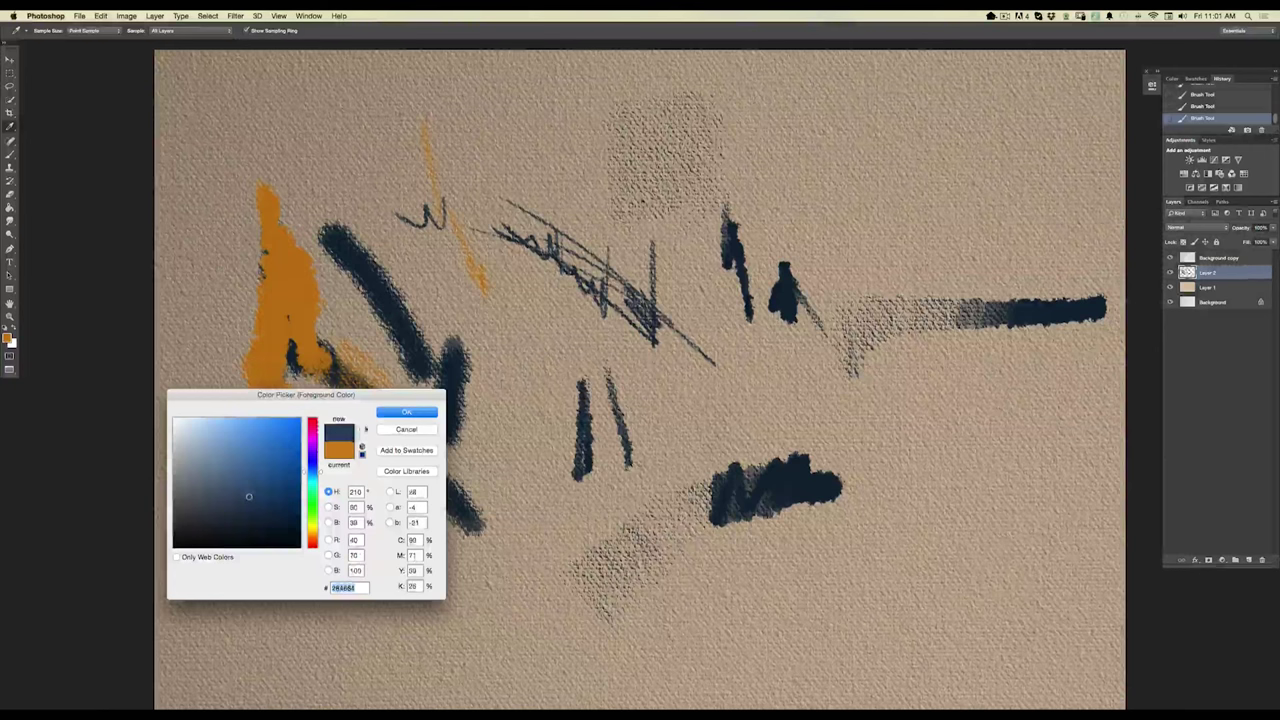
pyautogui.click(389, 414)
pyautogui.moveTo(522, 332); pyautogui.dragTo(522, 405)
pyautogui.moveTo(502, 310); pyautogui.dragTo(523, 376)
pyautogui.moveTo(477, 309); pyautogui.dragTo(517, 380)
pyautogui.moveTo(514, 296)
pyautogui.mouseDown()
pyautogui.moveTo(532, 350)
pyautogui.moveTo(536, 318)
pyautogui.mouseUp()
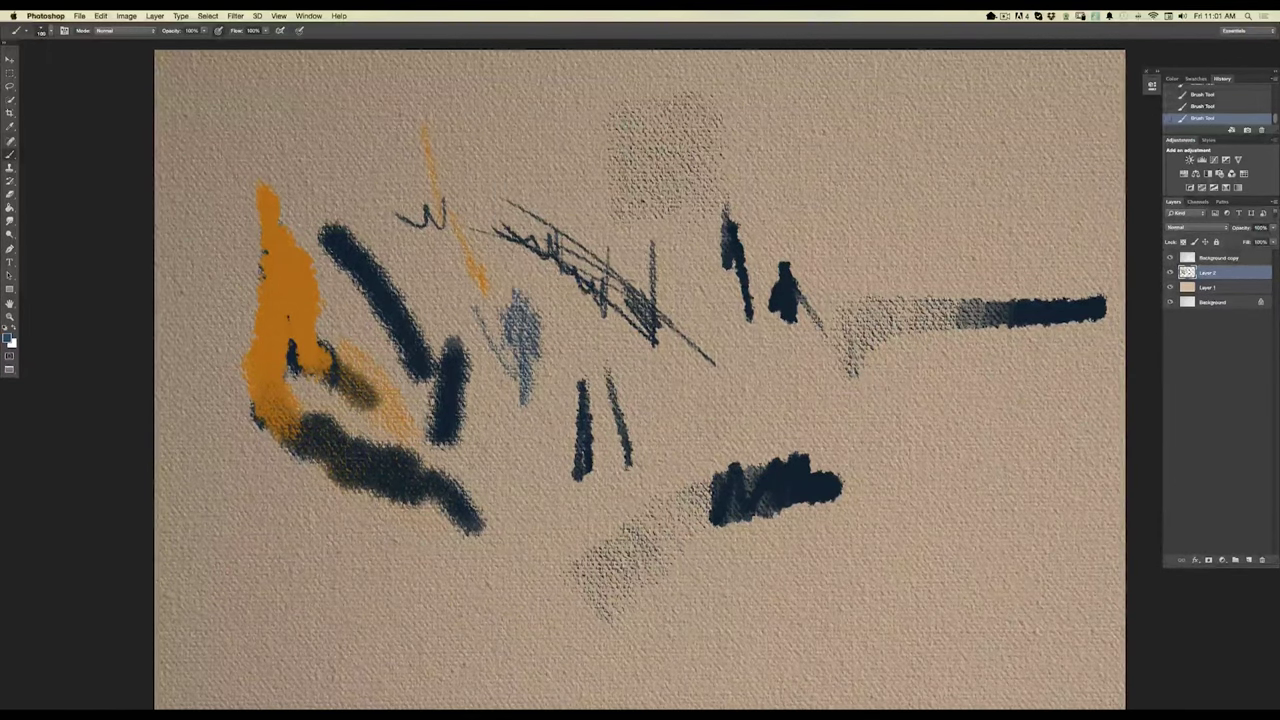
# Add muted blue lines and hatching above the earlier blue scribble and across the lower middle of the canvas.
pyautogui.moveTo(486, 128)
pyautogui.mouseDown()
pyautogui.moveTo(497, 272)
pyautogui.moveTo(526, 190)
pyautogui.mouseUp()
pyautogui.moveTo(526, 145); pyautogui.dragTo(560, 196)
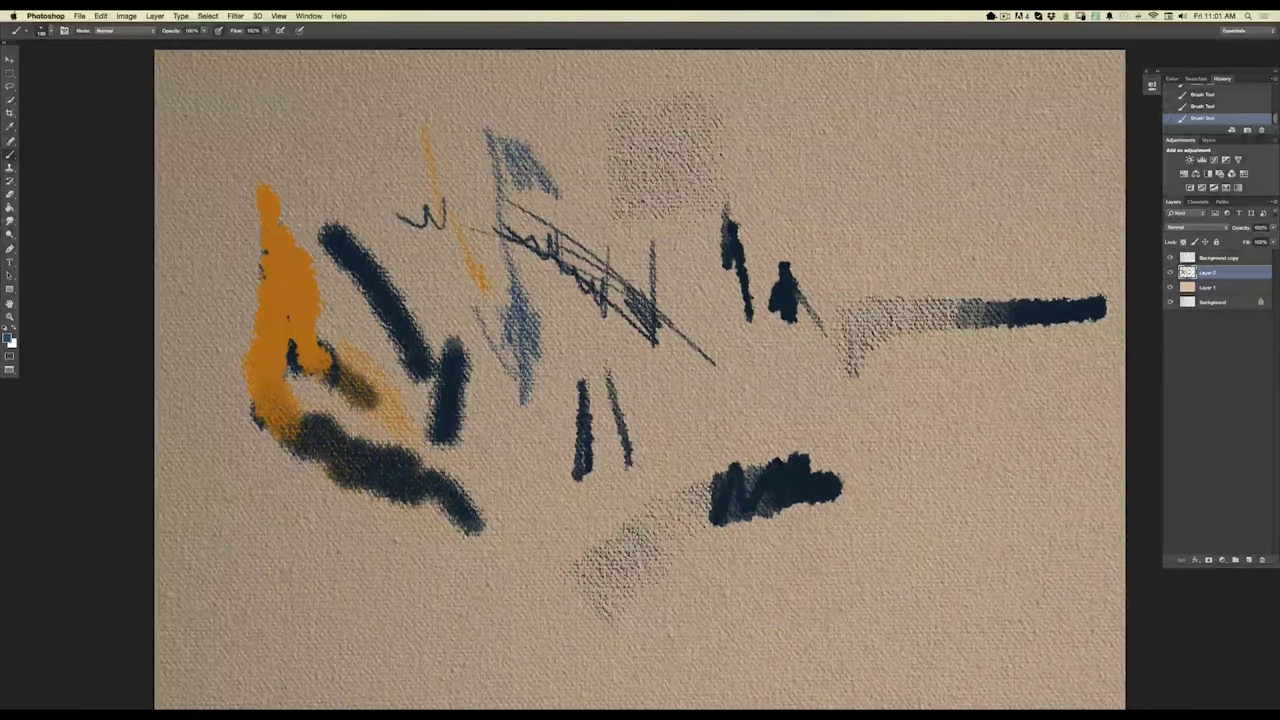
pyautogui.moveTo(550, 498); pyautogui.dragTo(556, 550)
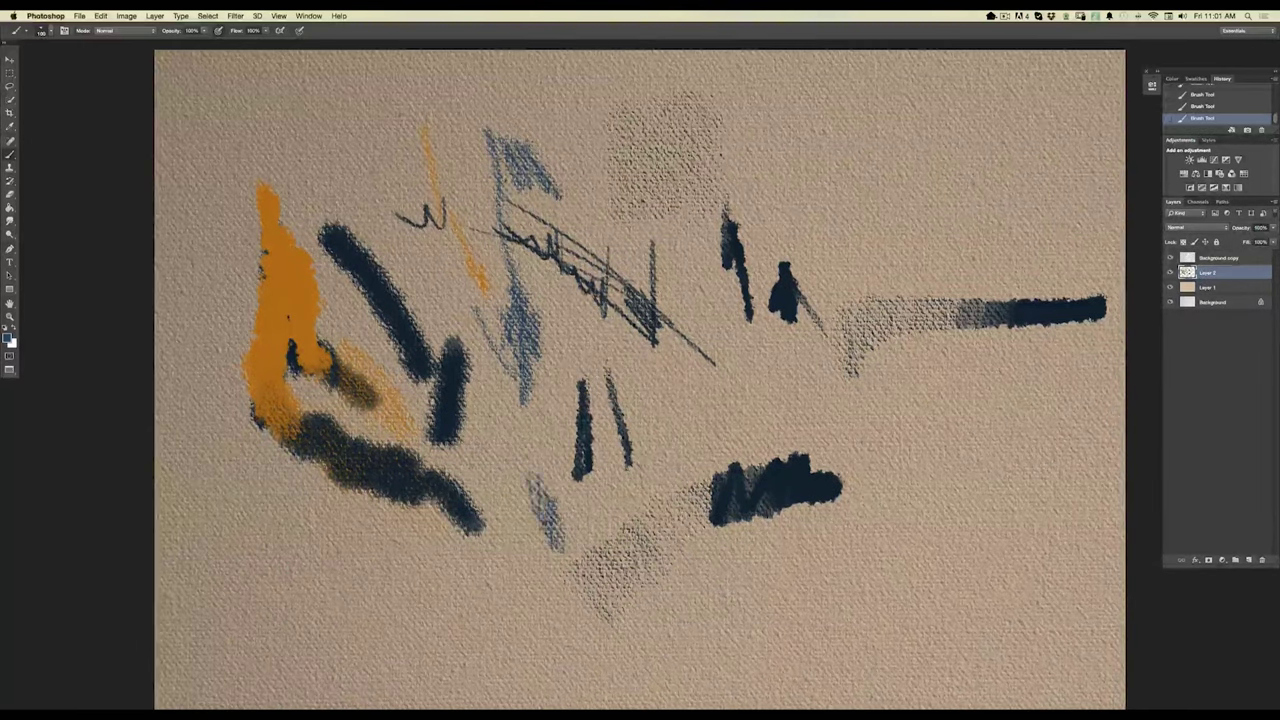
pyautogui.moveTo(527, 458)
pyautogui.mouseDown()
pyautogui.moveTo(572, 566)
pyautogui.moveTo(628, 598)
pyautogui.moveTo(545, 492)
pyautogui.moveTo(667, 428)
pyautogui.moveTo(700, 392)
pyautogui.mouseUp()
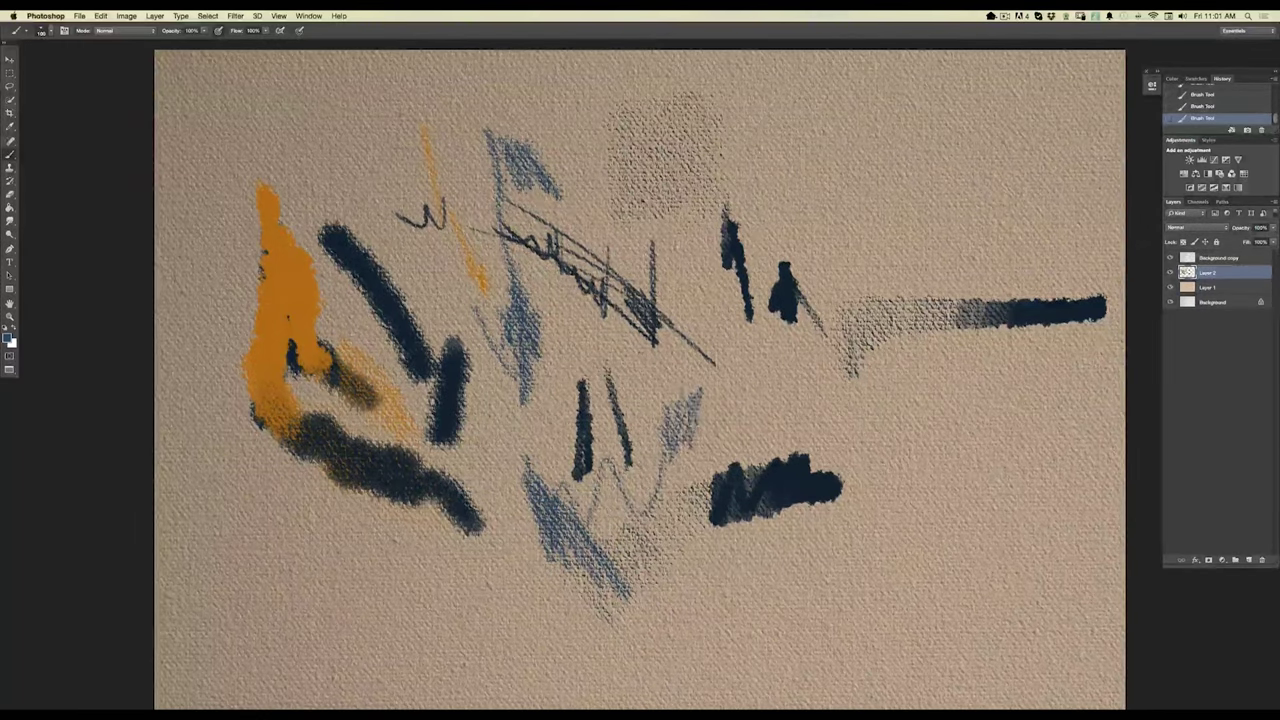
# Enlarge the brush and paint broad, grainy muted blue strokes across the upper right and centre of the canvas.
pyautogui.click(42, 30)
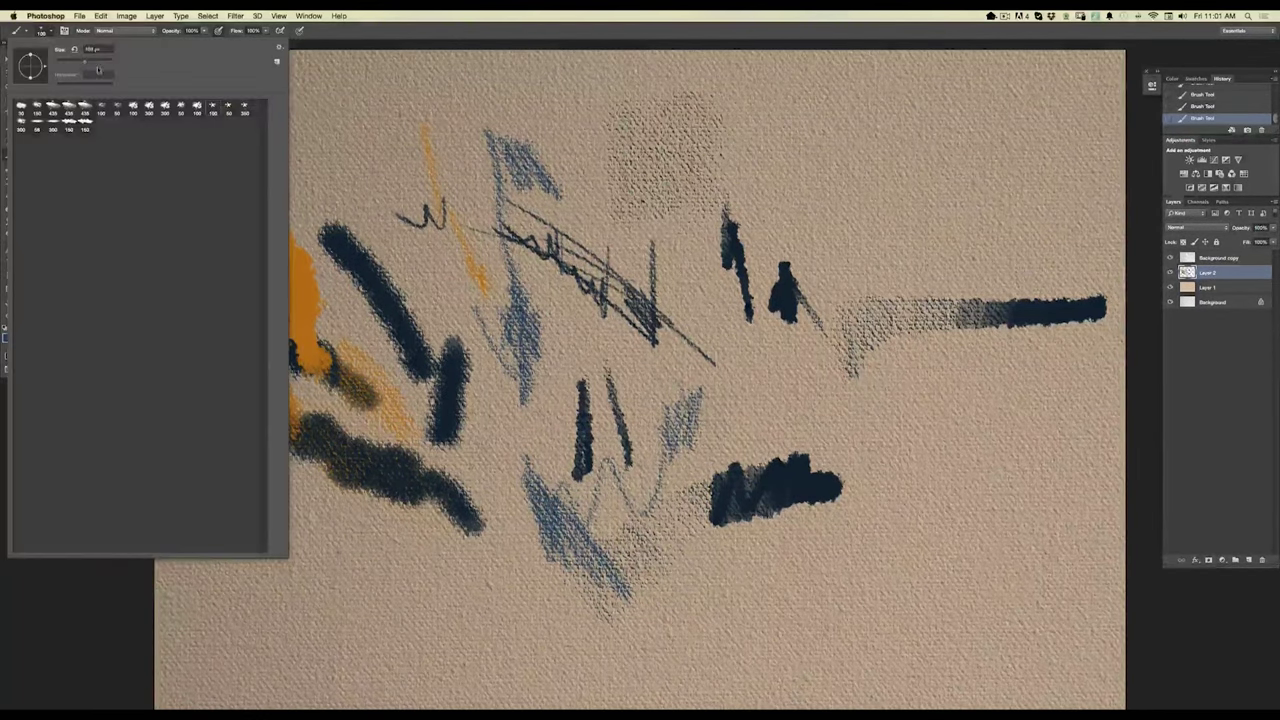
pyautogui.click(99, 63)
pyautogui.moveTo(846, 164)
pyautogui.mouseDown()
pyautogui.moveTo(840, 222)
pyautogui.moveTo(784, 142)
pyautogui.moveTo(808, 300)
pyautogui.mouseUp()
pyautogui.moveTo(800, 190)
pyautogui.mouseDown()
pyautogui.moveTo(828, 205)
pyautogui.moveTo(890, 150)
pyautogui.moveTo(878, 260)
pyautogui.moveTo(908, 450)
pyautogui.moveTo(885, 430)
pyautogui.moveTo(885, 612)
pyautogui.moveTo(860, 390)
pyautogui.moveTo(810, 420)
pyautogui.mouseUp()
pyautogui.moveTo(800, 365)
pyautogui.mouseDown()
pyautogui.moveTo(785, 430)
pyautogui.moveTo(835, 415)
pyautogui.moveTo(715, 455)
pyautogui.moveTo(740, 380)
pyautogui.moveTo(700, 420)
pyautogui.moveTo(670, 400)
pyautogui.moveTo(665, 465)
pyautogui.moveTo(650, 420)
pyautogui.mouseUp()
# Switch to a more saturated blue and paint over and around the dense dark patch in the lower middle of the canvas.
pyautogui.click(9, 340)
pyautogui.click(291, 463)
pyautogui.click(406, 414)
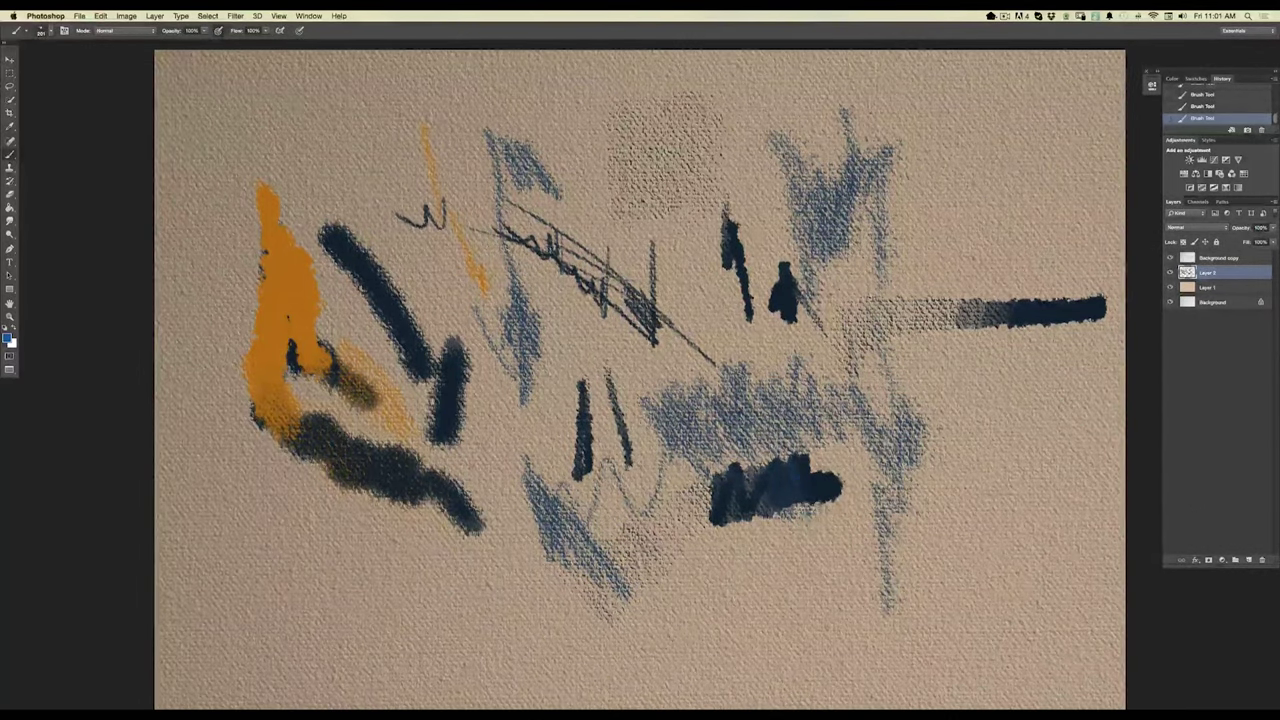
pyautogui.moveTo(815, 490)
pyautogui.mouseDown()
pyautogui.moveTo(738, 505)
pyautogui.moveTo(602, 430)
pyautogui.mouseUp()
pyautogui.moveTo(783, 562)
pyautogui.mouseDown()
pyautogui.moveTo(802, 594)
pyautogui.moveTo(762, 356)
pyautogui.mouseUp()
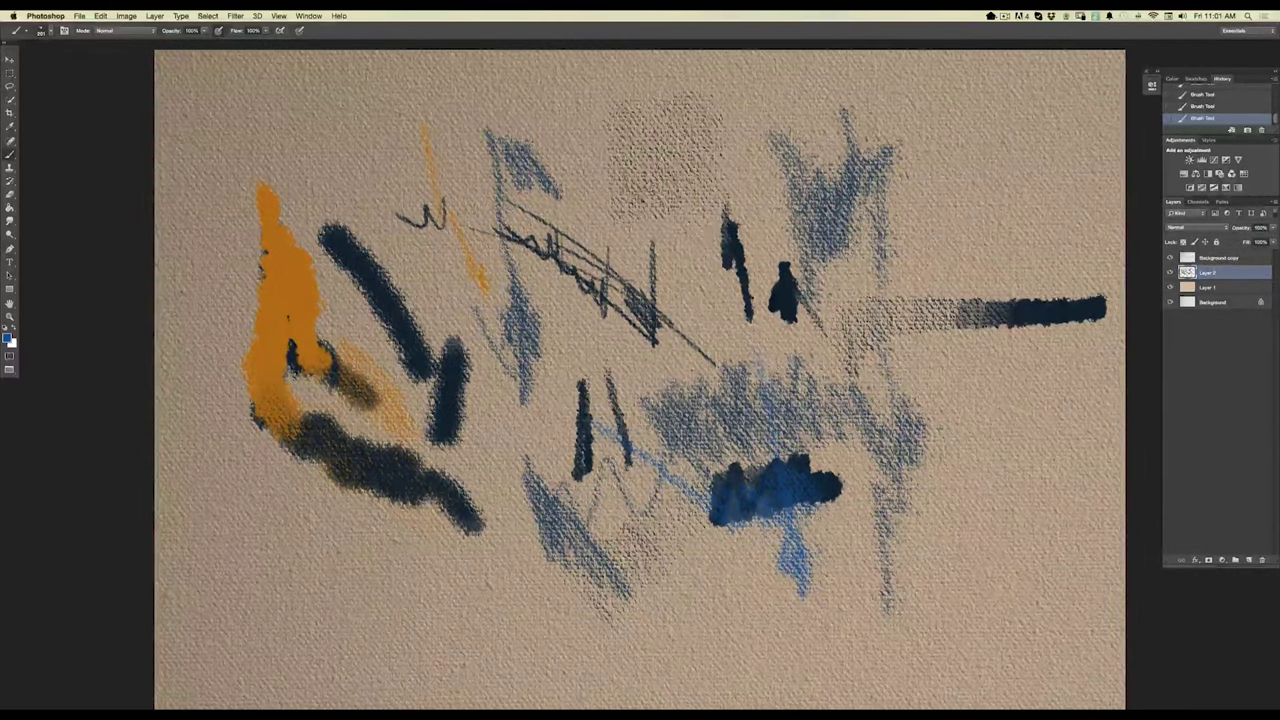
# Replace the painted layer with a new empty one and sketch thin blue lines in its upper left with another brush.
pyautogui.moveTo(1211, 273); pyautogui.dragTo(1261, 560)
pyautogui.click(1248, 561)
pyautogui.click(44, 30)
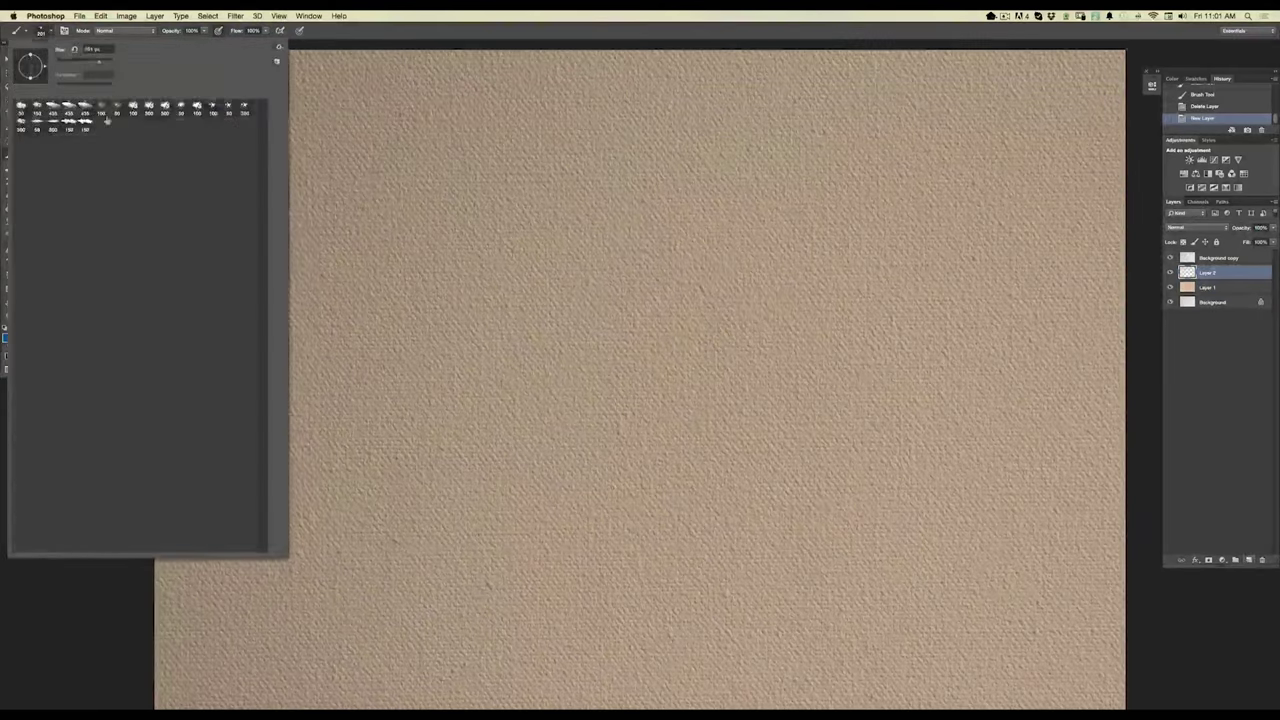
pyautogui.moveTo(412, 276)
pyautogui.mouseDown()
pyautogui.moveTo(408, 328)
pyautogui.moveTo(403, 258)
pyautogui.mouseUp()
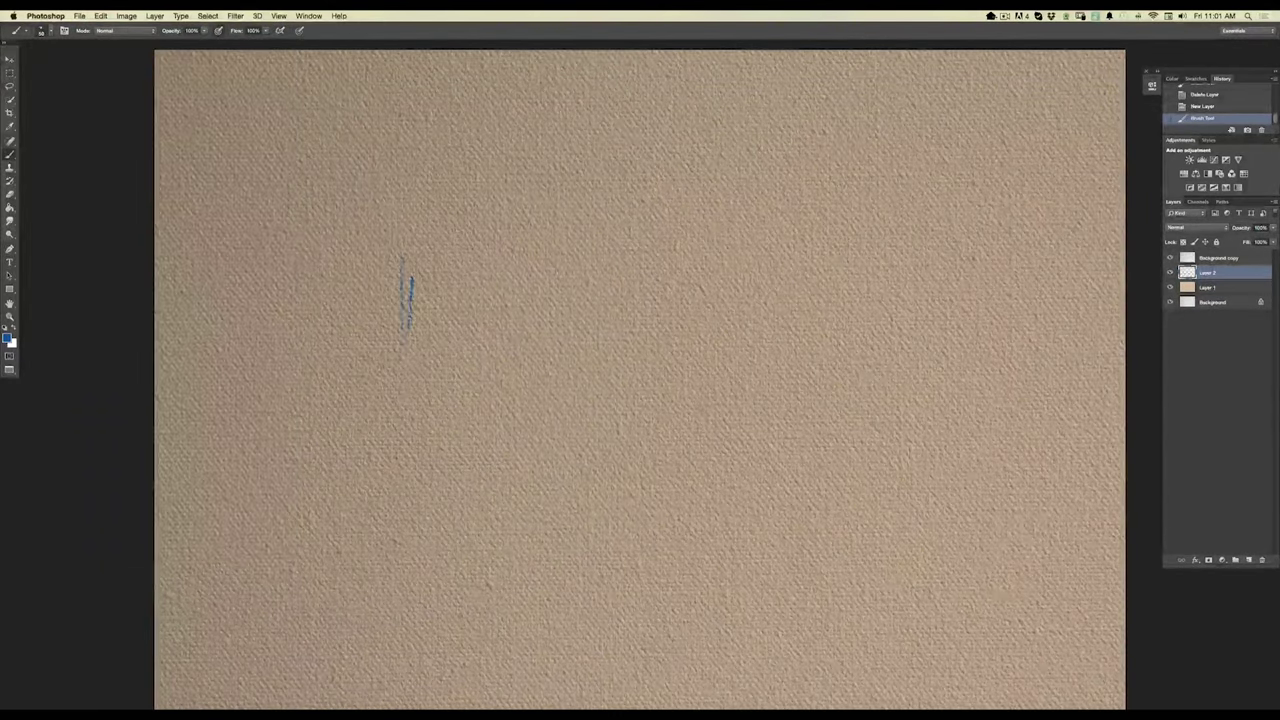
pyautogui.moveTo(388, 213); pyautogui.dragTo(387, 284)
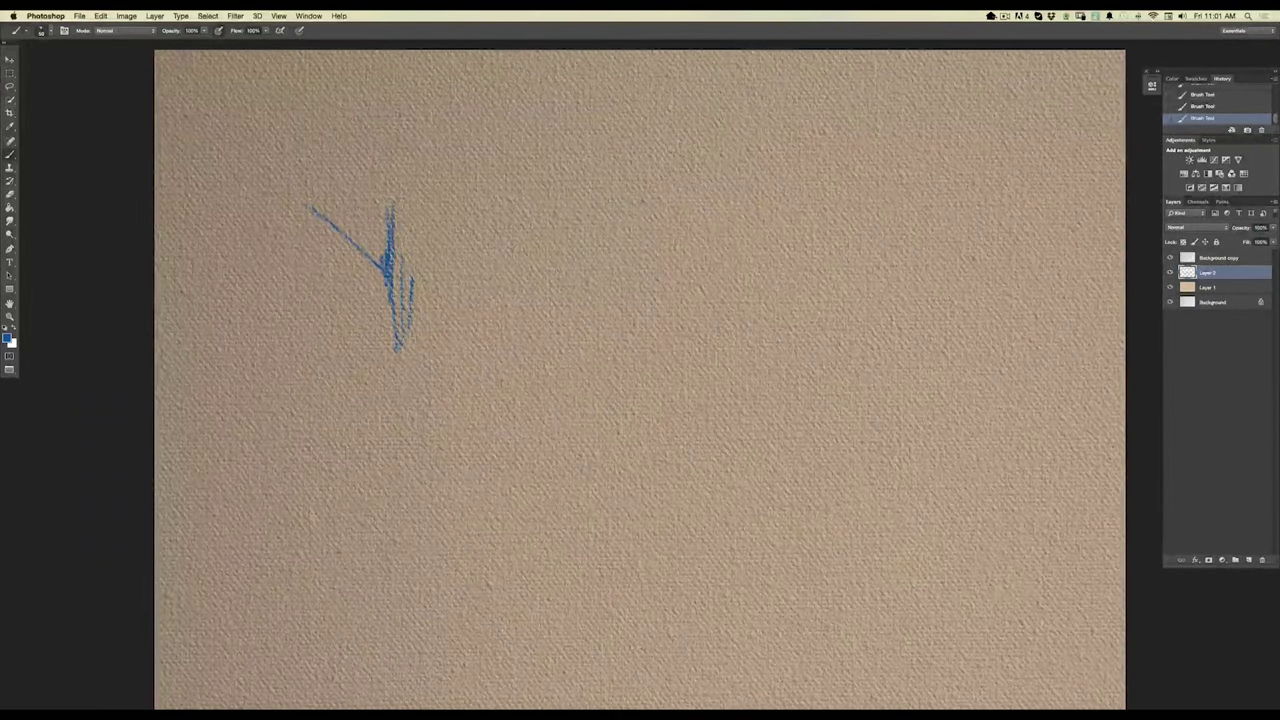
# Set the foreground colour to near-black blue (#0d1a27) and sketch thin lines and hatching beside the blue lines.
pyautogui.click(10, 342)
pyautogui.click(258, 521)
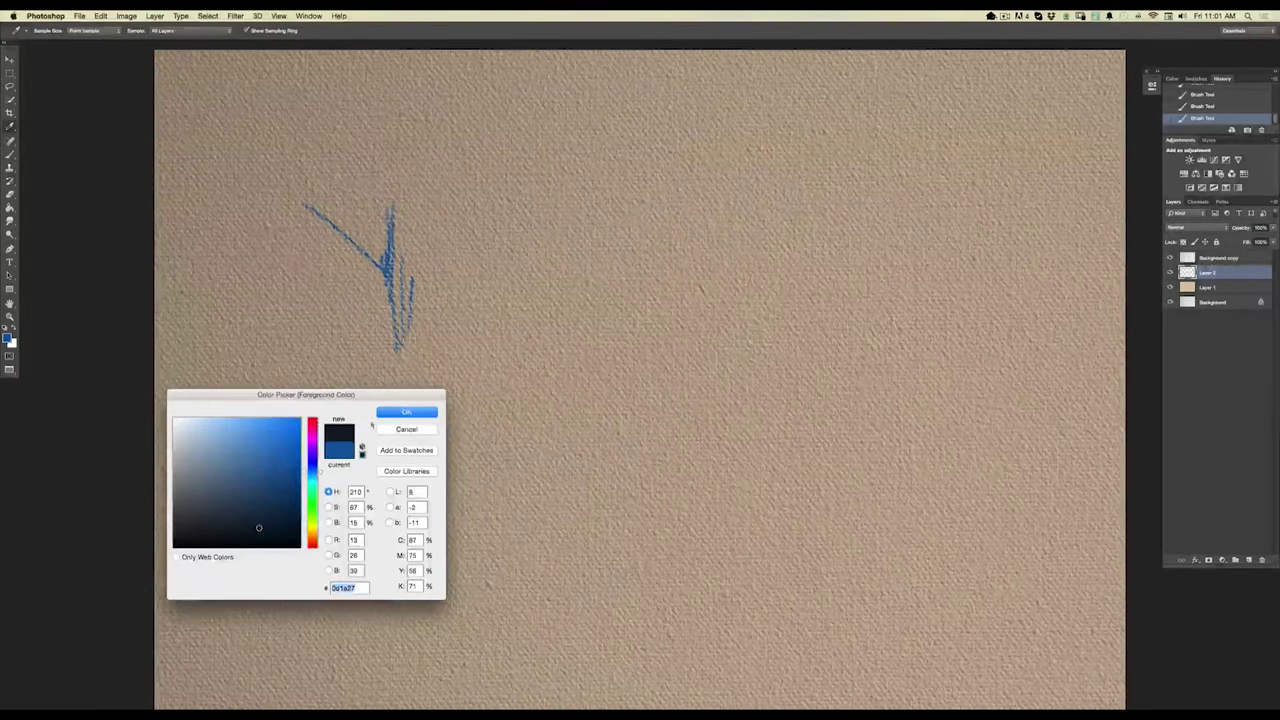
pyautogui.click(405, 409)
pyautogui.moveTo(341, 218); pyautogui.dragTo(341, 326)
pyautogui.moveTo(310, 282)
pyautogui.mouseDown()
pyautogui.moveTo(354, 324)
pyautogui.moveTo(350, 314)
pyautogui.mouseUp()
pyautogui.moveTo(262, 296)
pyautogui.mouseDown()
pyautogui.moveTo(292, 290)
pyautogui.moveTo(288, 308)
pyautogui.mouseUp()
pyautogui.moveTo(248, 298); pyautogui.dragTo(328, 356)
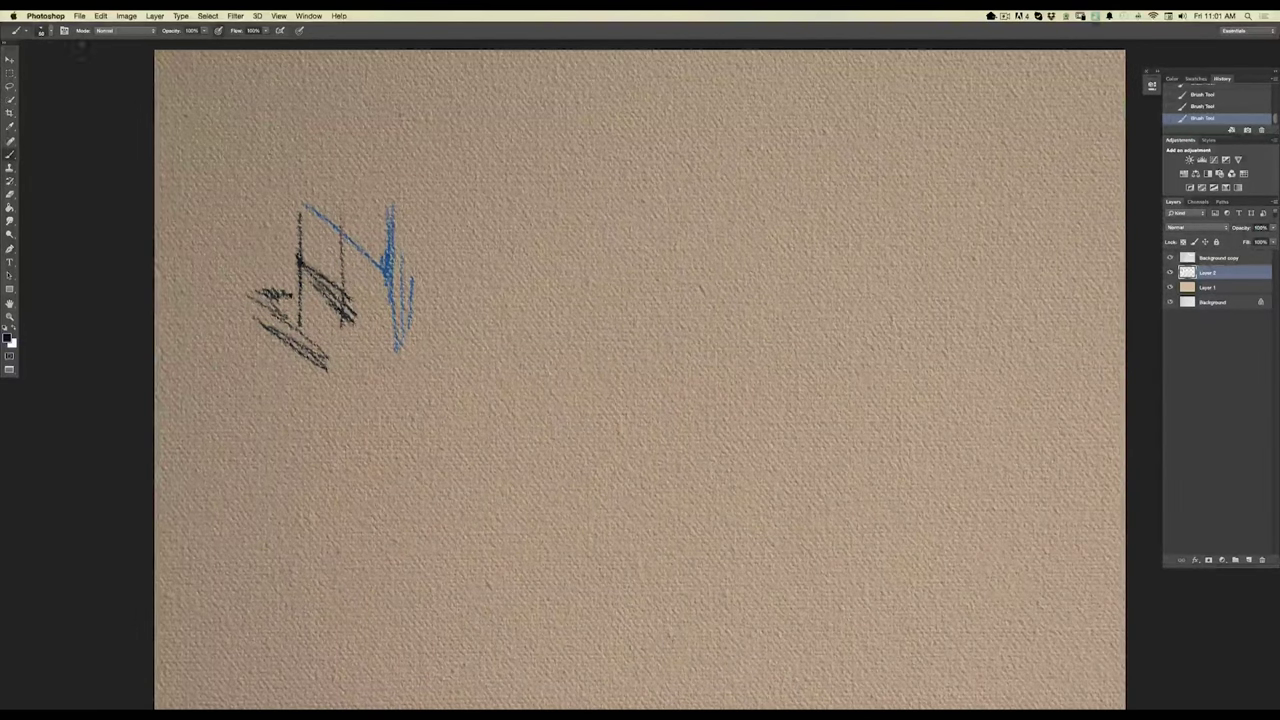
# Choose a thicker, rough-edged brush preset and paint dark strokes around the thin sketch lines.
pyautogui.click(50, 31)
pyautogui.click(50, 31)
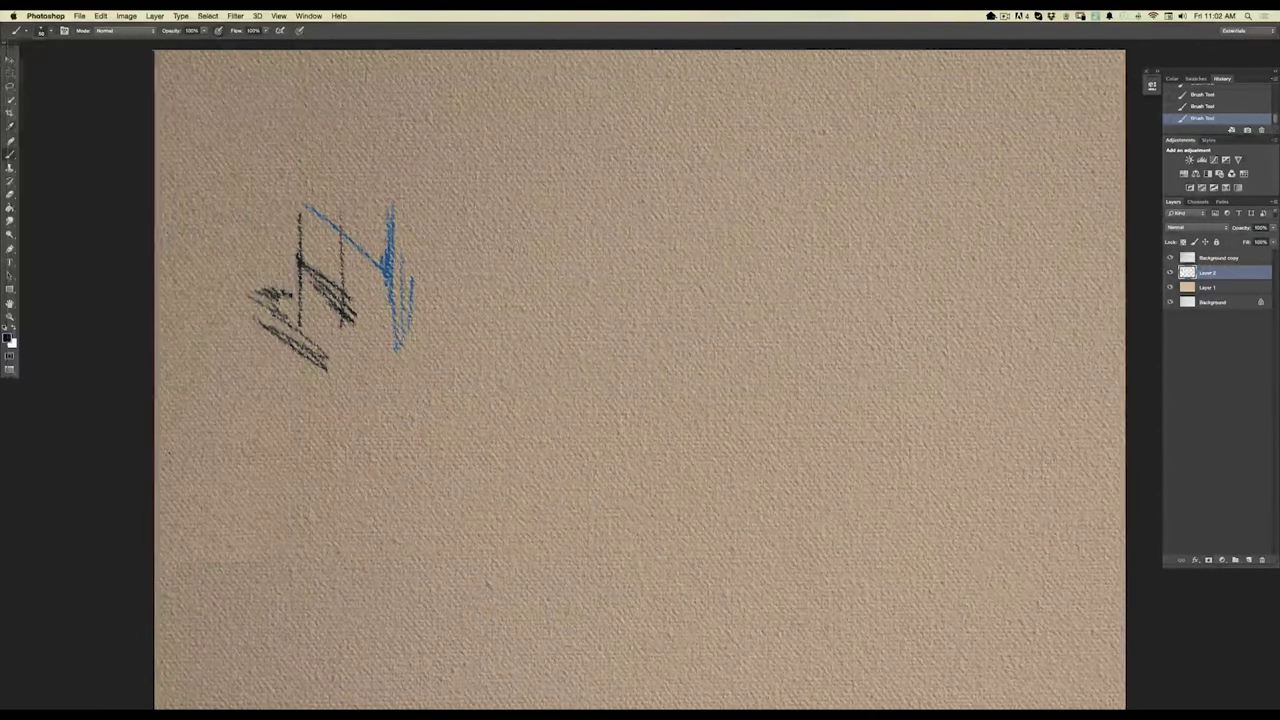
pyautogui.click(41, 30)
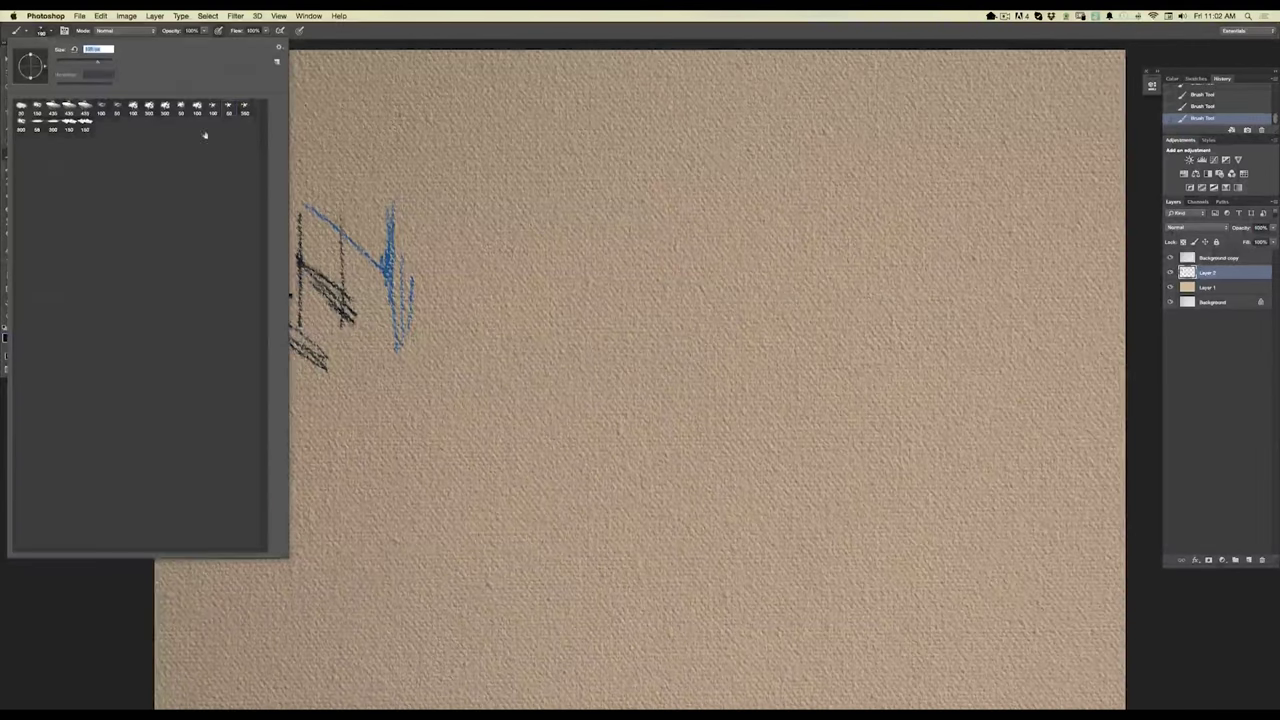
pyautogui.click(41, 30)
pyautogui.moveTo(452, 200)
pyautogui.mouseDown()
pyautogui.moveTo(438, 425)
pyautogui.moveTo(412, 410)
pyautogui.moveTo(430, 435)
pyautogui.moveTo(360, 445)
pyautogui.moveTo(332, 415)
pyautogui.moveTo(285, 425)
pyautogui.moveTo(305, 478)
pyautogui.moveTo(228, 395)
pyautogui.moveTo(208, 335)
pyautogui.moveTo(235, 225)
pyautogui.moveTo(235, 132)
pyautogui.mouseUp()
# Choose a large speckled brush preset and build up a mottled dark patch in the upper right part of the canvas.
pyautogui.click(46, 31)
pyautogui.click(244, 110)
pyautogui.moveTo(622, 168)
pyautogui.mouseDown()
pyautogui.moveTo(650, 272)
pyautogui.moveTo(600, 130)
pyautogui.mouseUp()
pyautogui.moveTo(624, 262)
pyautogui.mouseDown()
pyautogui.moveTo(618, 235)
pyautogui.moveTo(765, 200)
pyautogui.moveTo(797, 272)
pyautogui.mouseUp()
pyautogui.moveTo(675, 130); pyautogui.dragTo(738, 332)
pyautogui.moveTo(768, 272)
pyautogui.mouseDown()
pyautogui.moveTo(842, 225)
pyautogui.moveTo(862, 188)
pyautogui.moveTo(930, 302)
pyautogui.mouseUp()
pyautogui.moveTo(812, 265); pyautogui.dragTo(862, 388)
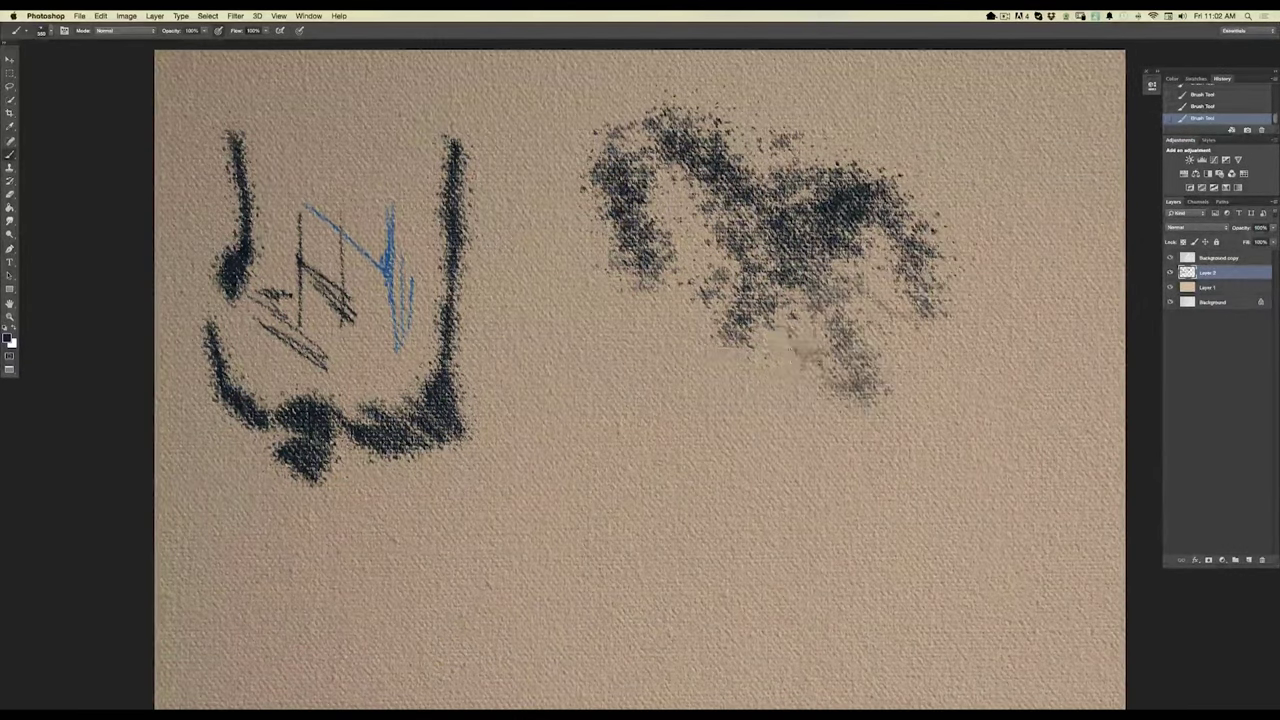
pyautogui.moveTo(808, 345)
pyautogui.mouseDown()
pyautogui.moveTo(712, 362)
pyautogui.moveTo(805, 362)
pyautogui.mouseUp()
pyautogui.moveTo(696, 268)
pyautogui.mouseDown()
pyautogui.moveTo(672, 355)
pyautogui.moveTo(640, 390)
pyautogui.mouseUp()
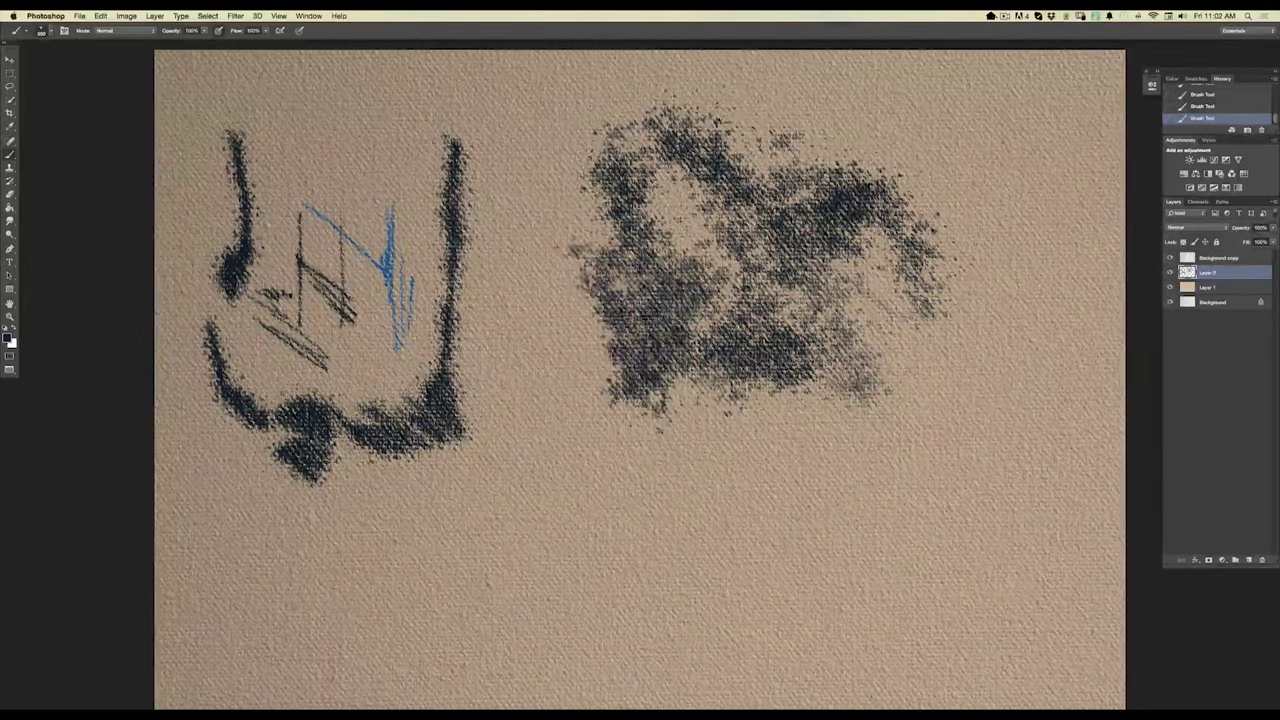
pyautogui.moveTo(640, 340)
pyautogui.mouseDown()
pyautogui.moveTo(732, 395)
pyautogui.moveTo(722, 418)
pyautogui.mouseUp()
# Replace the painted layer with a new empty one and brush broad, textured orange-brown strokes across the canvas's upper half.
pyautogui.moveTo(1209, 275); pyautogui.dragTo(1248, 561)
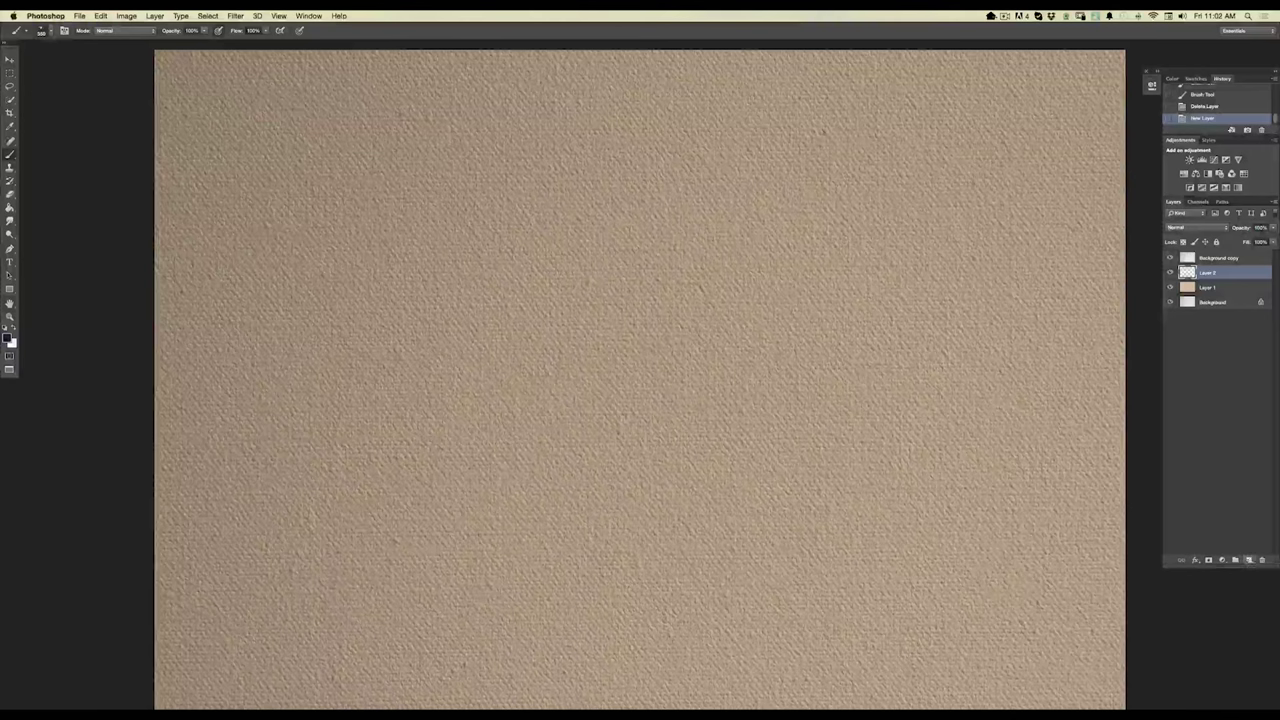
pyautogui.click(7, 338)
pyautogui.click(312, 540)
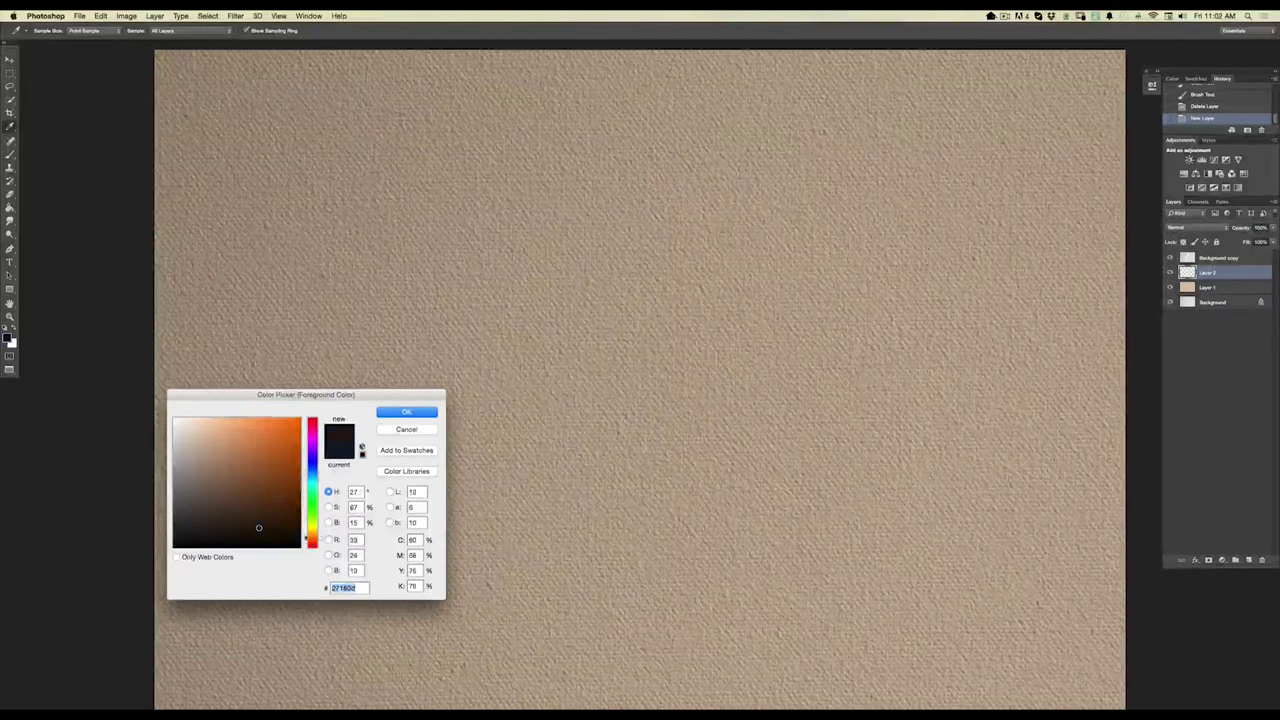
pyautogui.click(243, 457)
pyautogui.click(406, 412)
pyautogui.moveTo(712, 235)
pyautogui.mouseDown()
pyautogui.moveTo(872, 450)
pyautogui.moveTo(768, 142)
pyautogui.moveTo(692, 358)
pyautogui.moveTo(655, 352)
pyautogui.moveTo(628, 240)
pyautogui.moveTo(545, 198)
pyautogui.moveTo(580, 405)
pyautogui.moveTo(447, 362)
pyautogui.moveTo(418, 252)
pyautogui.moveTo(350, 360)
pyautogui.mouseUp()
pyautogui.moveTo(328, 285); pyautogui.dragTo(502, 188)
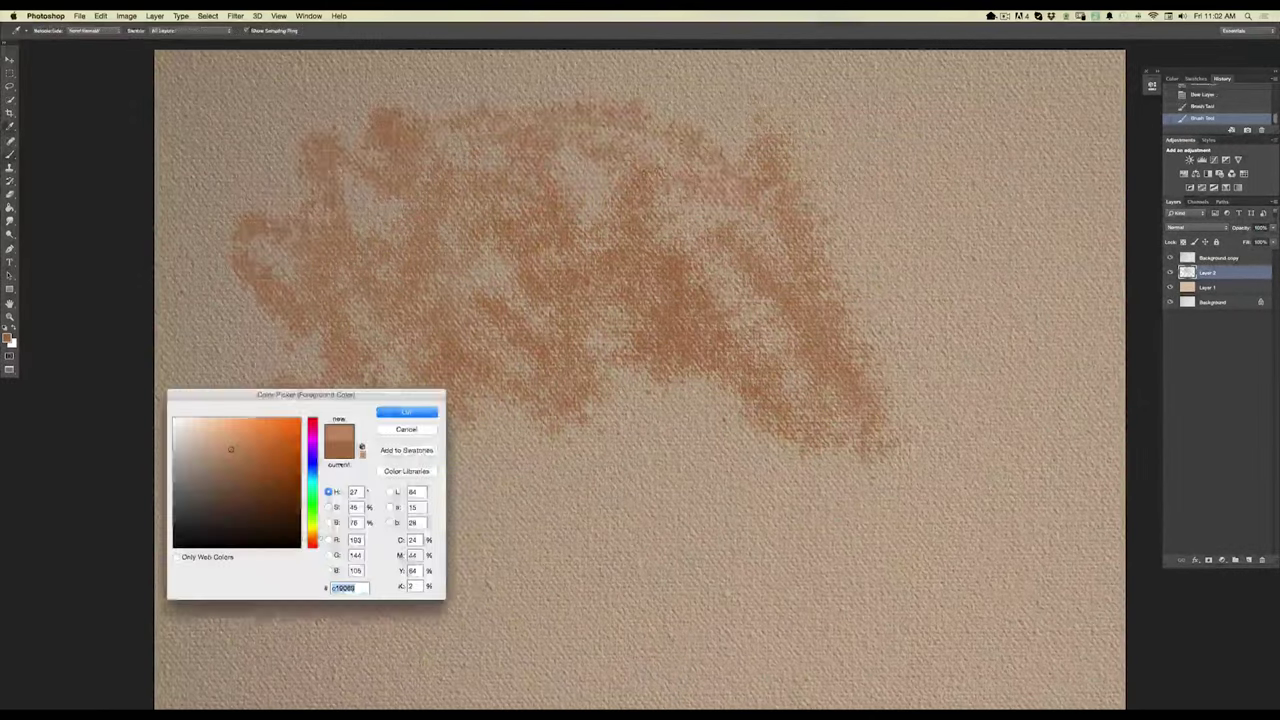
# Switch to a lighter, pinkish tan and layer strokes over the gaps and right side of the orange-brown area.
pyautogui.click(408, 411)
pyautogui.moveTo(680, 396)
pyautogui.mouseDown()
pyautogui.moveTo(692, 325)
pyautogui.moveTo(622, 296)
pyautogui.mouseUp()
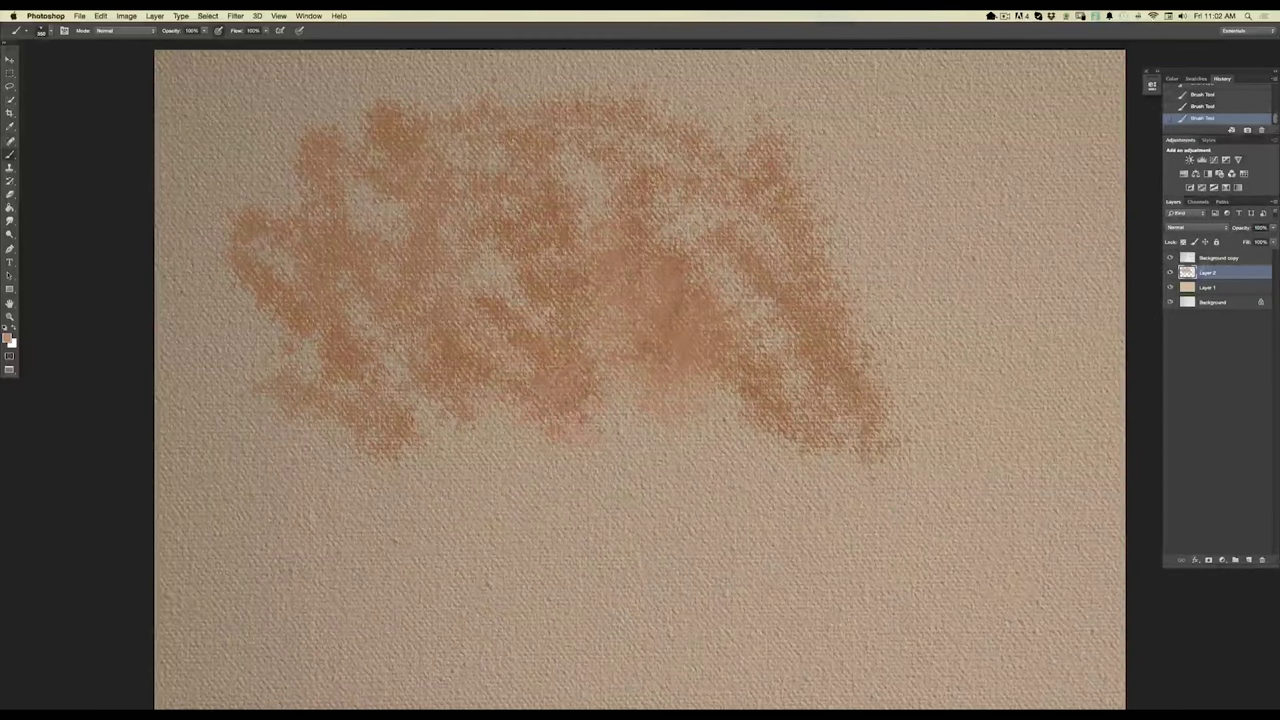
pyautogui.moveTo(548, 400); pyautogui.dragTo(498, 434)
pyautogui.moveTo(436, 310); pyautogui.dragTo(424, 208)
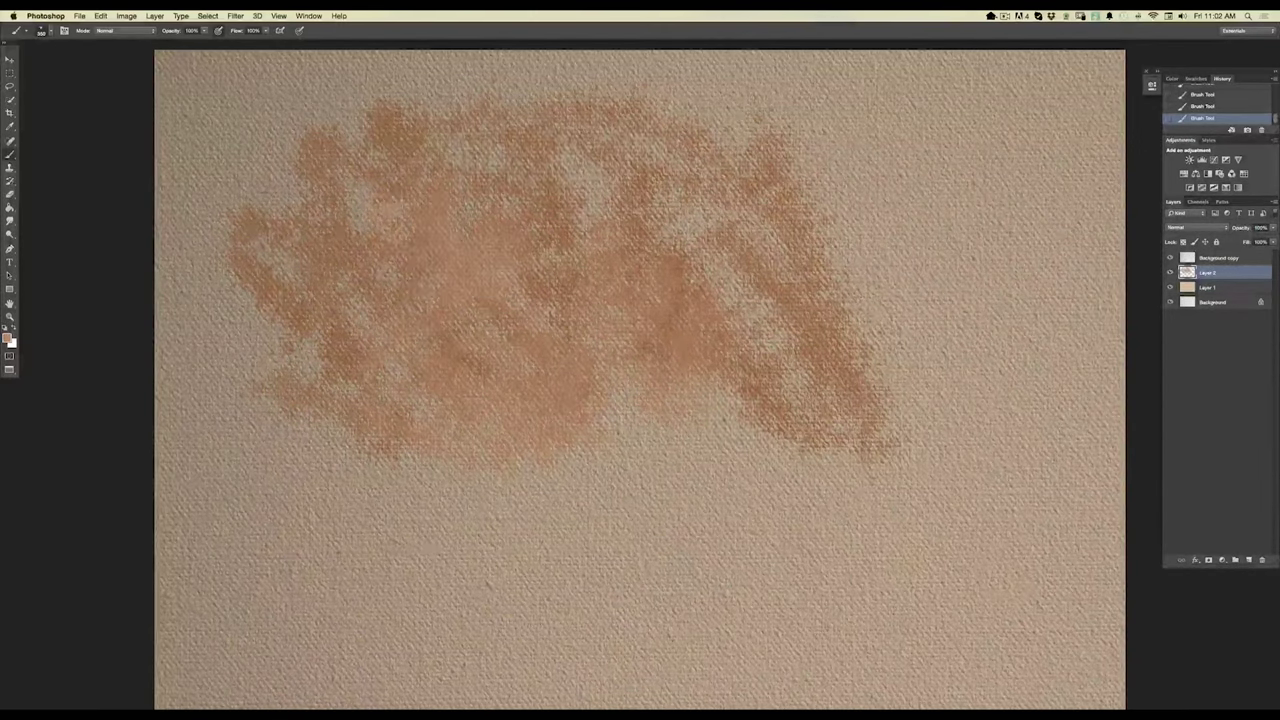
pyautogui.moveTo(380, 270); pyautogui.dragTo(316, 246)
pyautogui.moveTo(588, 176); pyautogui.dragTo(630, 238)
pyautogui.moveTo(740, 250); pyautogui.dragTo(878, 238)
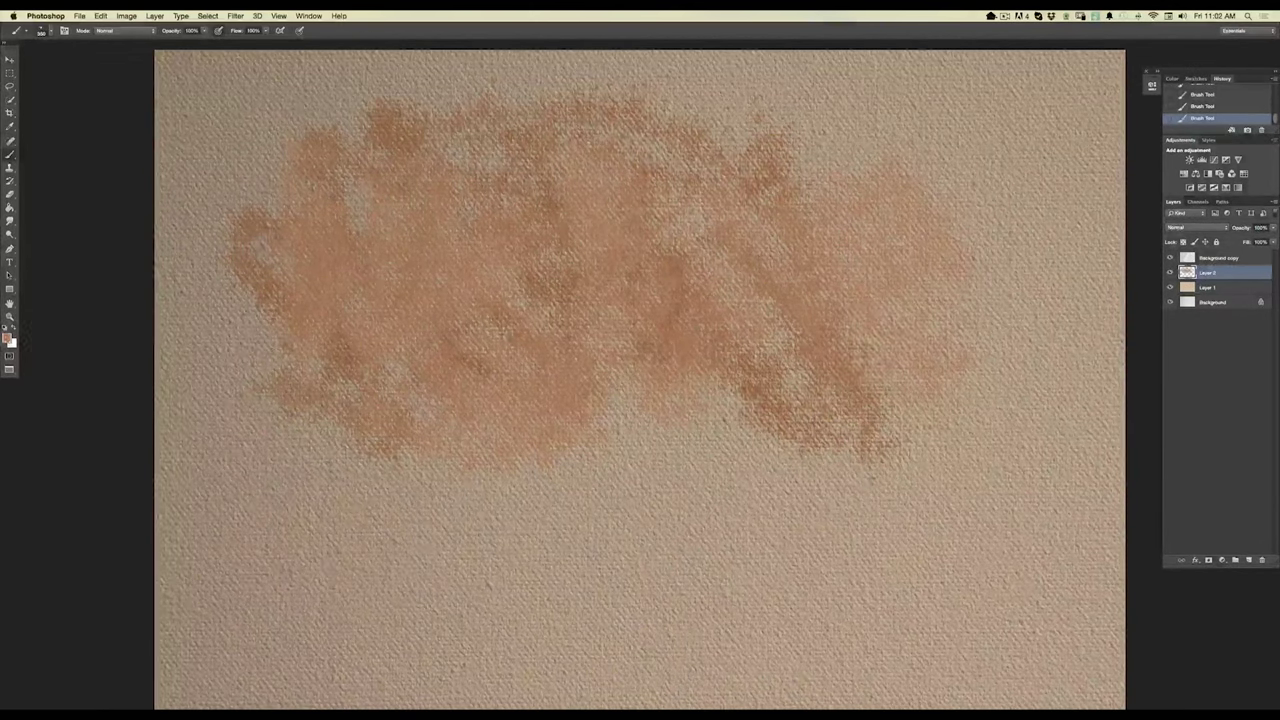
# Pick a paler peach foreground colour and blend soft highlights into the middle of the painted area.
pyautogui.click(8, 338)
pyautogui.click(211, 434)
pyautogui.click(406, 412)
pyautogui.moveTo(668, 328)
pyautogui.mouseDown()
pyautogui.moveTo(640, 385)
pyautogui.moveTo(604, 282)
pyautogui.mouseUp()
pyautogui.moveTo(595, 370)
pyautogui.mouseDown()
pyautogui.moveTo(500, 230)
pyautogui.moveTo(715, 320)
pyautogui.moveTo(665, 245)
pyautogui.mouseUp()
# View the canvas full screen, examine the texture in Pea Cock demo.jpg at 50% zoom, and return to Canvas Texture Background.jpg.
pyautogui.press('f')
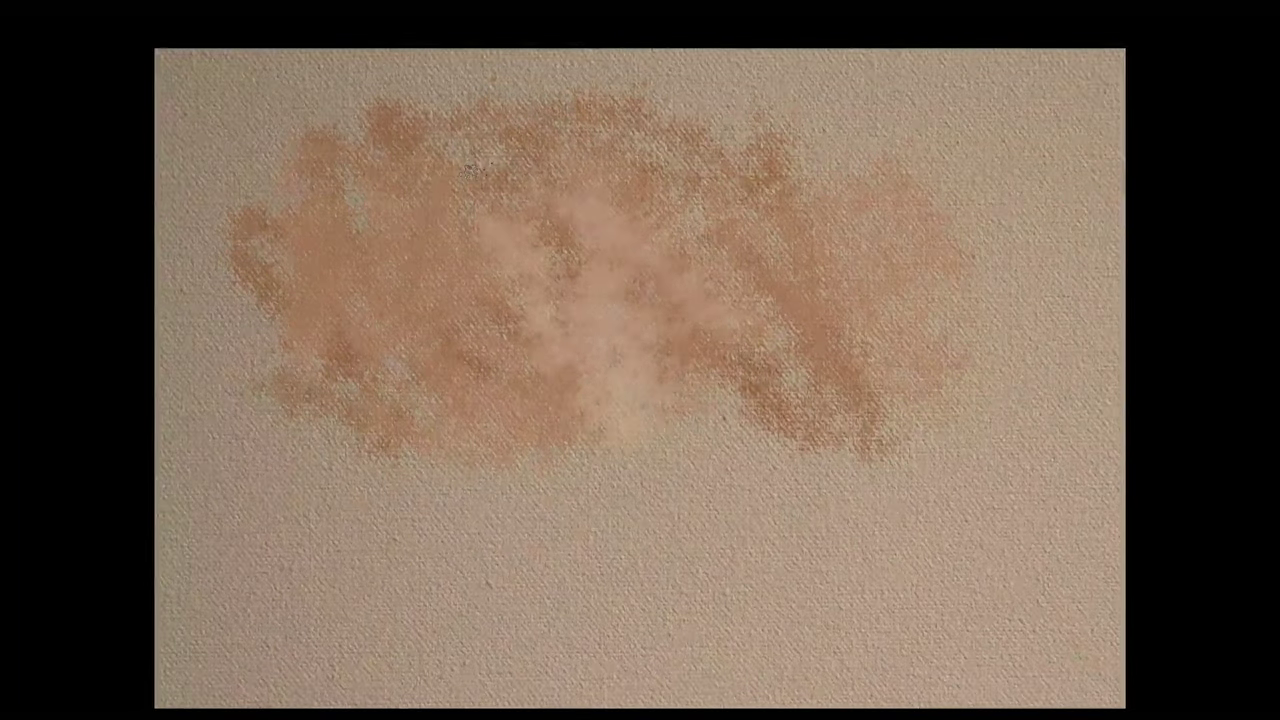
pyautogui.press('f')
pyautogui.moveTo(400, 58); pyautogui.dragTo(620, 240)
pyautogui.click(450, 58)
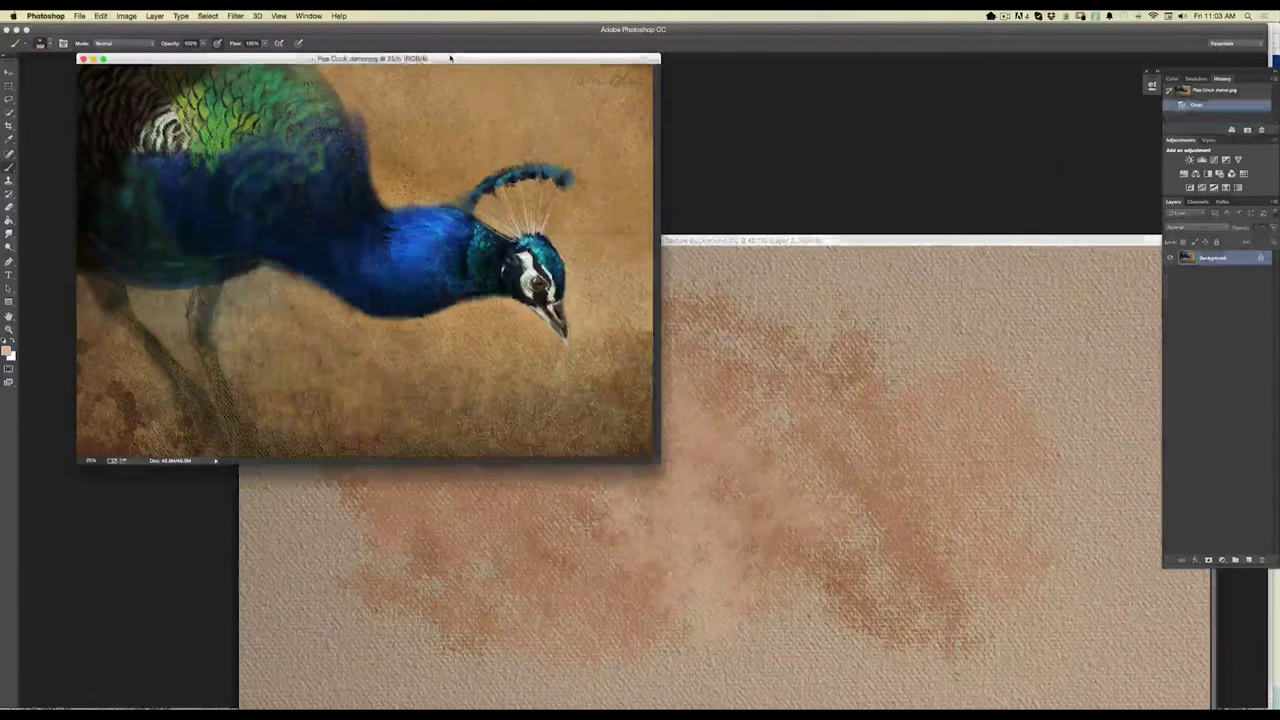
pyautogui.press('super+plus')
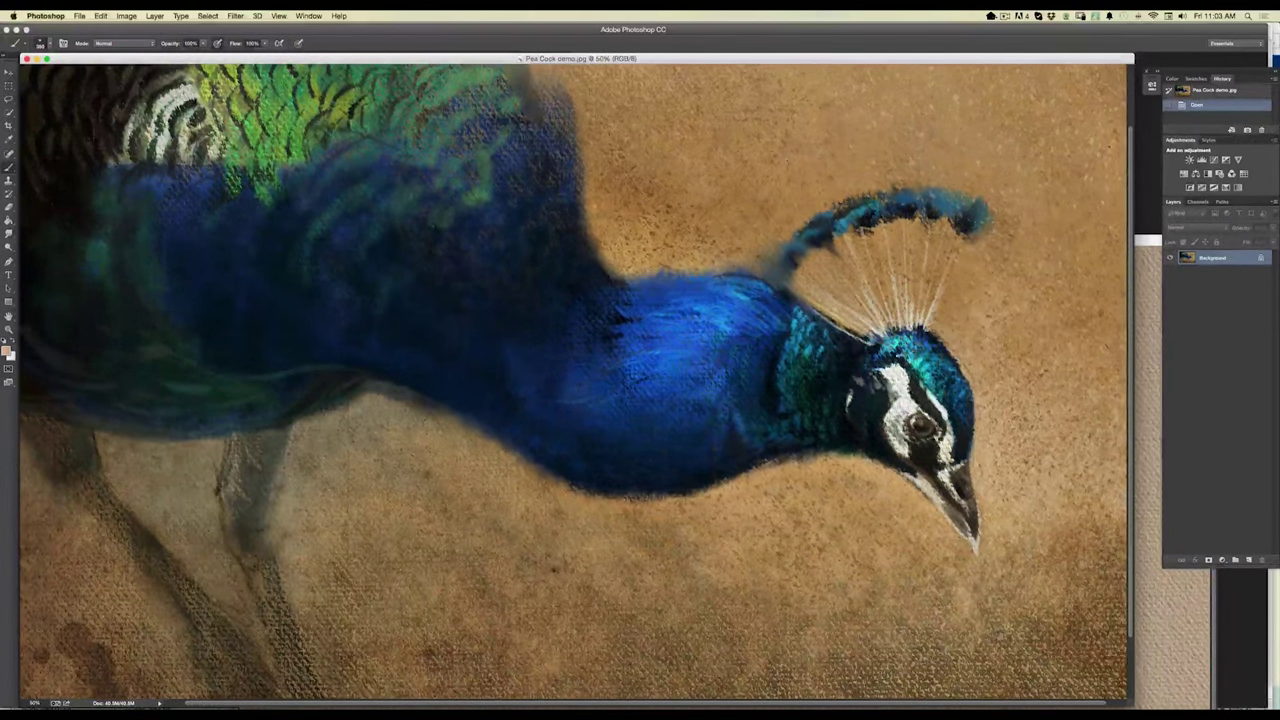
pyautogui.press('super+minus')
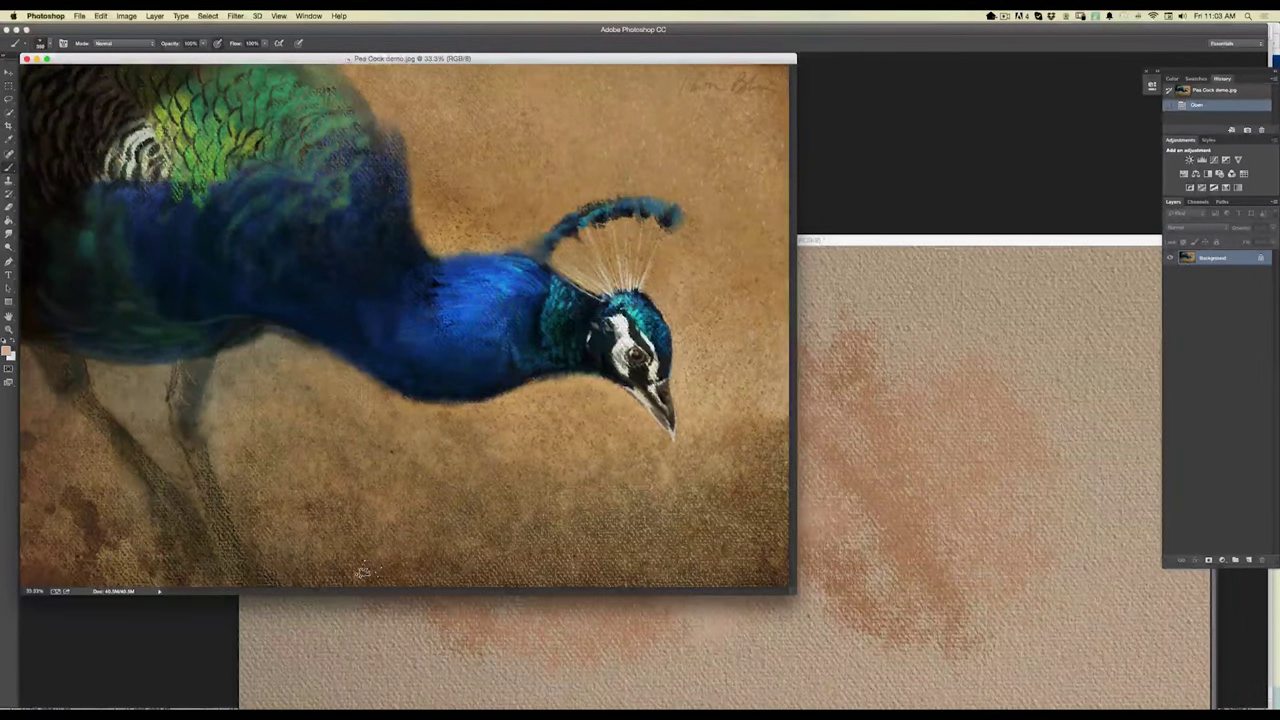
pyautogui.click(908, 492)
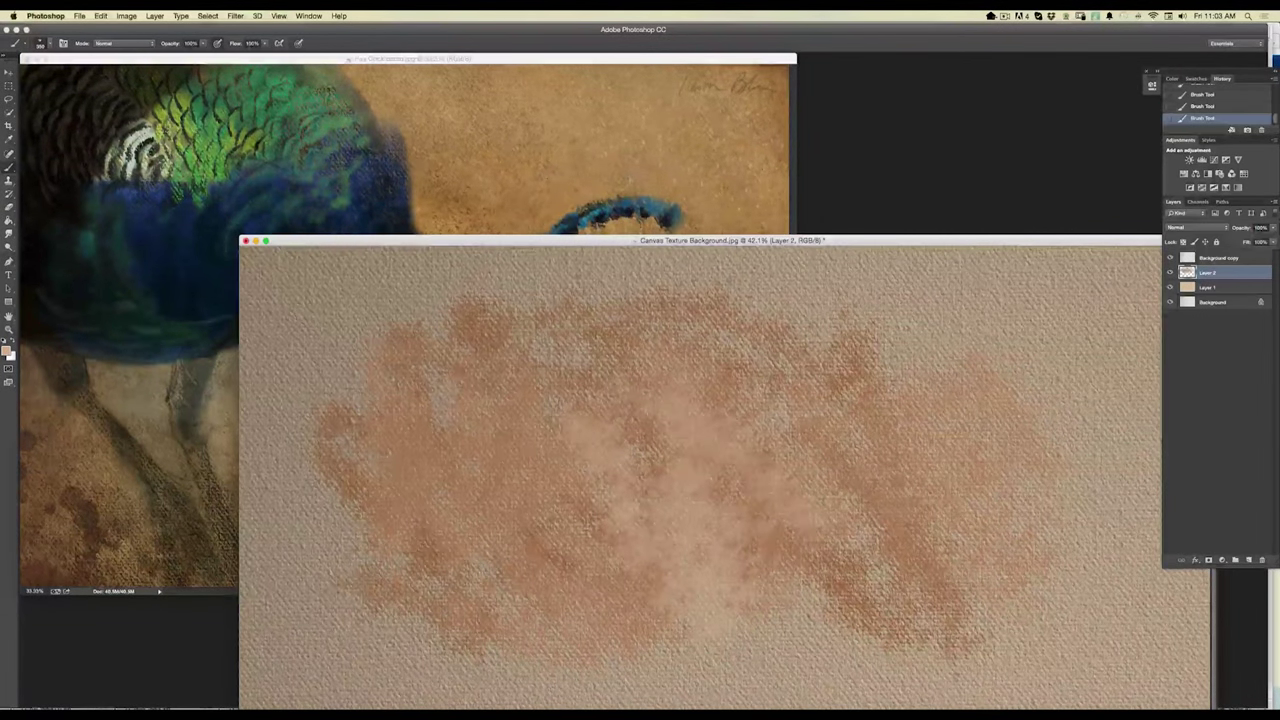
# Brush pale peach strokes toward the canvas's upper right and compare the texture with Pea Cock demo.jpg.
pyautogui.moveTo(855, 390); pyautogui.dragTo(945, 325)
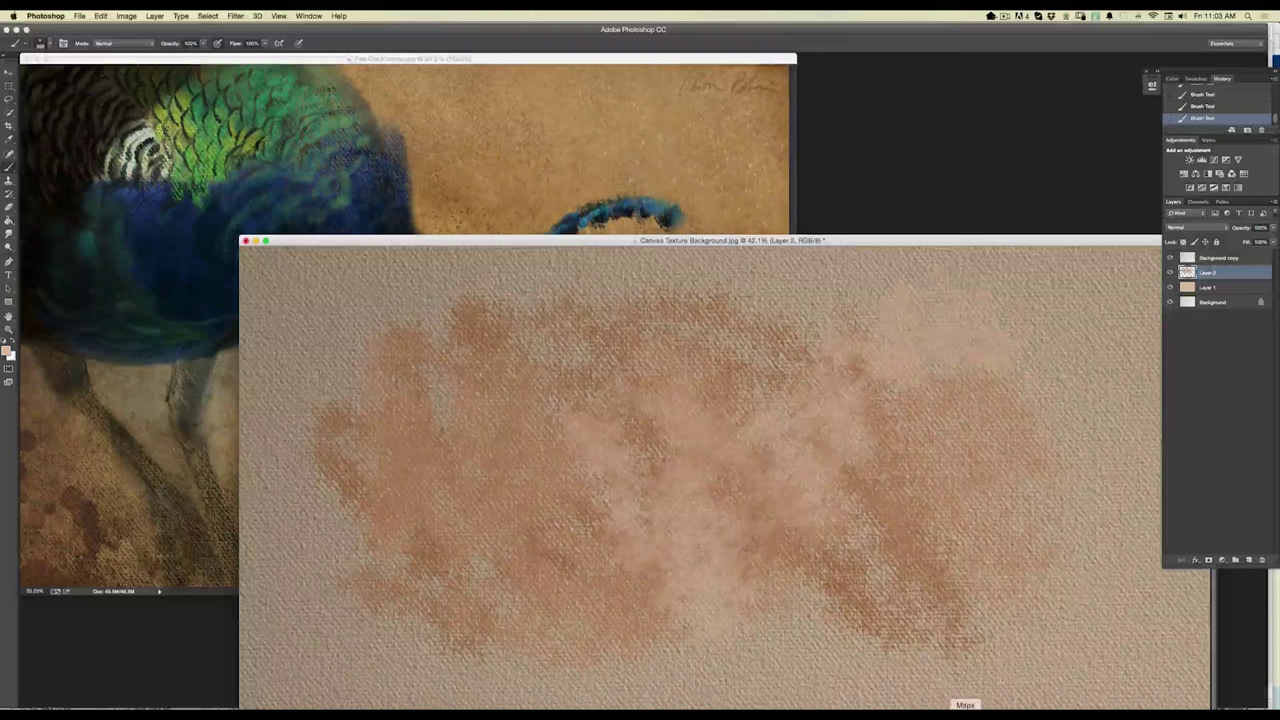
pyautogui.click(381, 75)
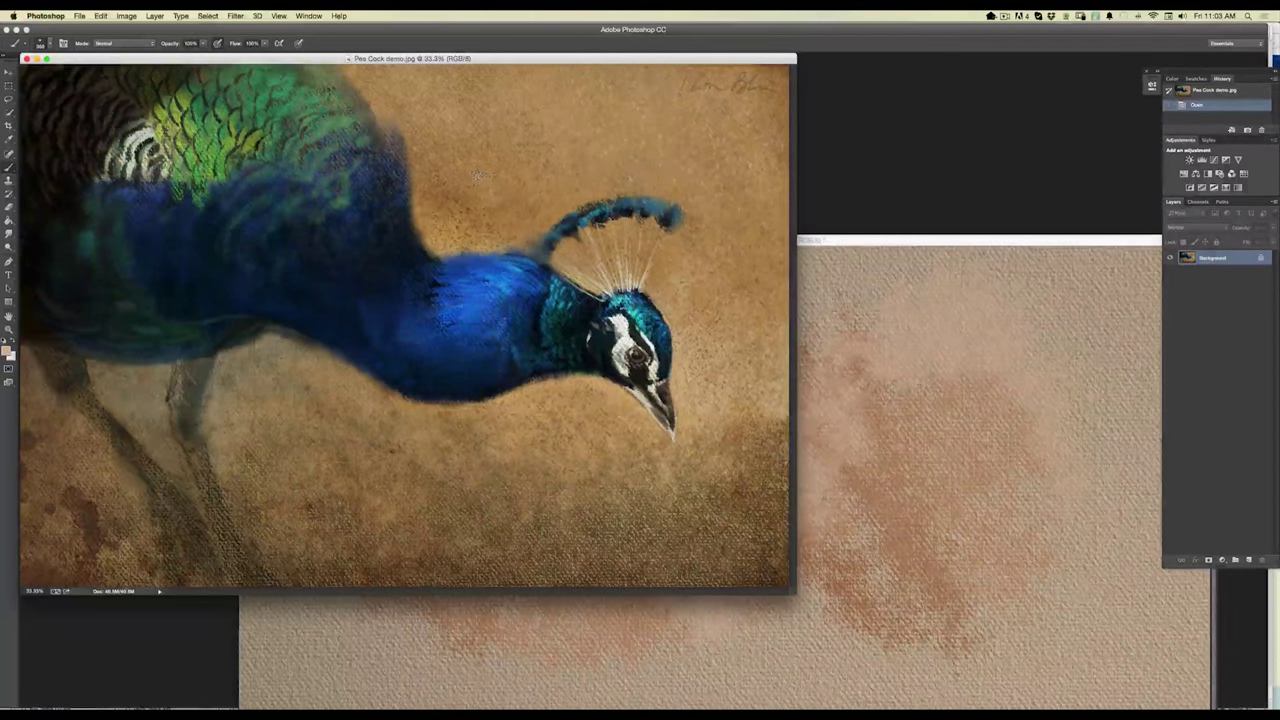
pyautogui.click(838, 244)
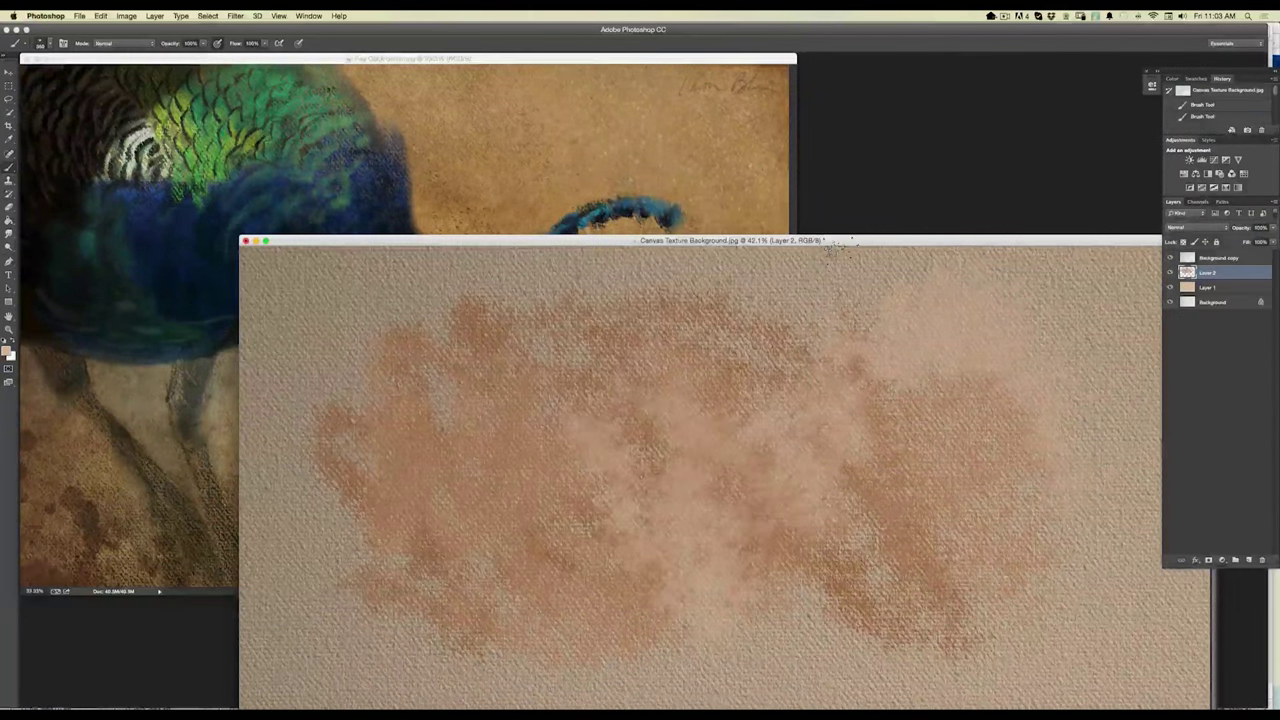
# Delete the painted Layer 2 and pick a different textured brush preset for the full-screen canvas.
pyautogui.moveTo(1212, 278)
pyautogui.mouseDown()
pyautogui.moveTo(1240, 535)
pyautogui.moveTo(1260, 561)
pyautogui.mouseUp()
pyautogui.press('f')
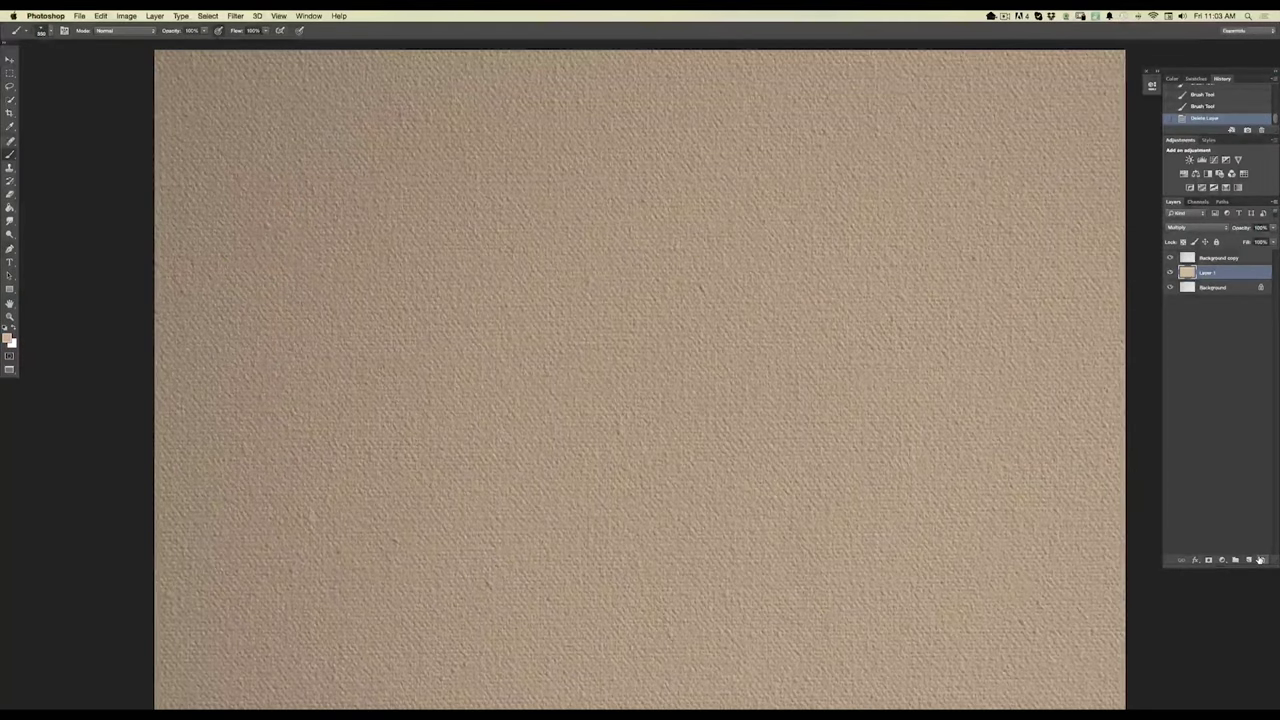
pyautogui.click(50, 31)
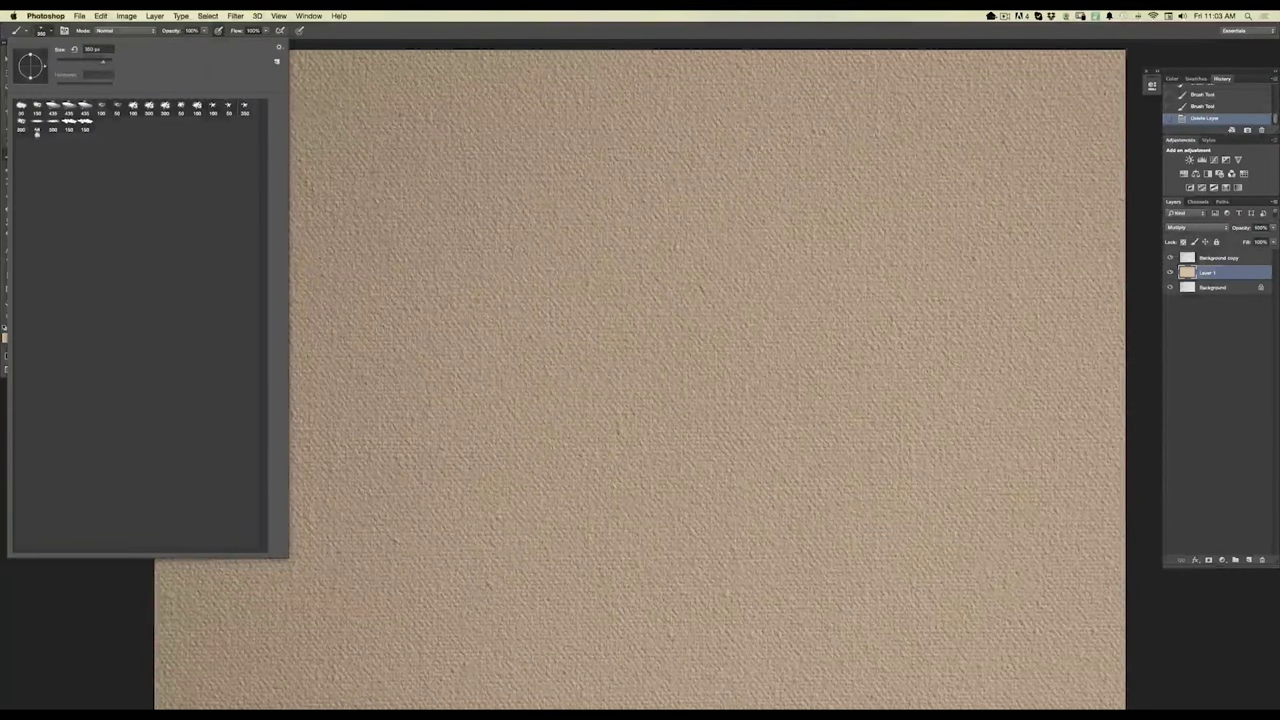
pyautogui.click(53, 123)
pyautogui.click(622, 423)
# Set the foreground colour to near-black and scribble dense, textured strokes across the canvas's upper left on Layer 1.
pyautogui.moveTo(402, 195); pyautogui.dragTo(404, 310)
pyautogui.click(7, 338)
pyautogui.click(313, 473)
pyautogui.click(240, 526)
pyautogui.click(397, 413)
pyautogui.moveTo(408, 170)
pyautogui.mouseDown()
pyautogui.moveTo(402, 345)
pyautogui.moveTo(358, 202)
pyautogui.moveTo(314, 157)
pyautogui.moveTo(560, 340)
pyautogui.mouseUp()
pyautogui.moveTo(420, 210)
pyautogui.mouseDown()
pyautogui.moveTo(580, 350)
pyautogui.moveTo(490, 200)
pyautogui.moveTo(478, 212)
pyautogui.moveTo(466, 192)
pyautogui.moveTo(505, 200)
pyautogui.moveTo(460, 195)
pyautogui.moveTo(545, 230)
pyautogui.moveTo(570, 210)
pyautogui.moveTo(515, 265)
pyautogui.moveTo(460, 250)
pyautogui.moveTo(420, 200)
pyautogui.moveTo(585, 280)
pyautogui.moveTo(640, 215)
pyautogui.moveTo(720, 280)
pyautogui.mouseUp()
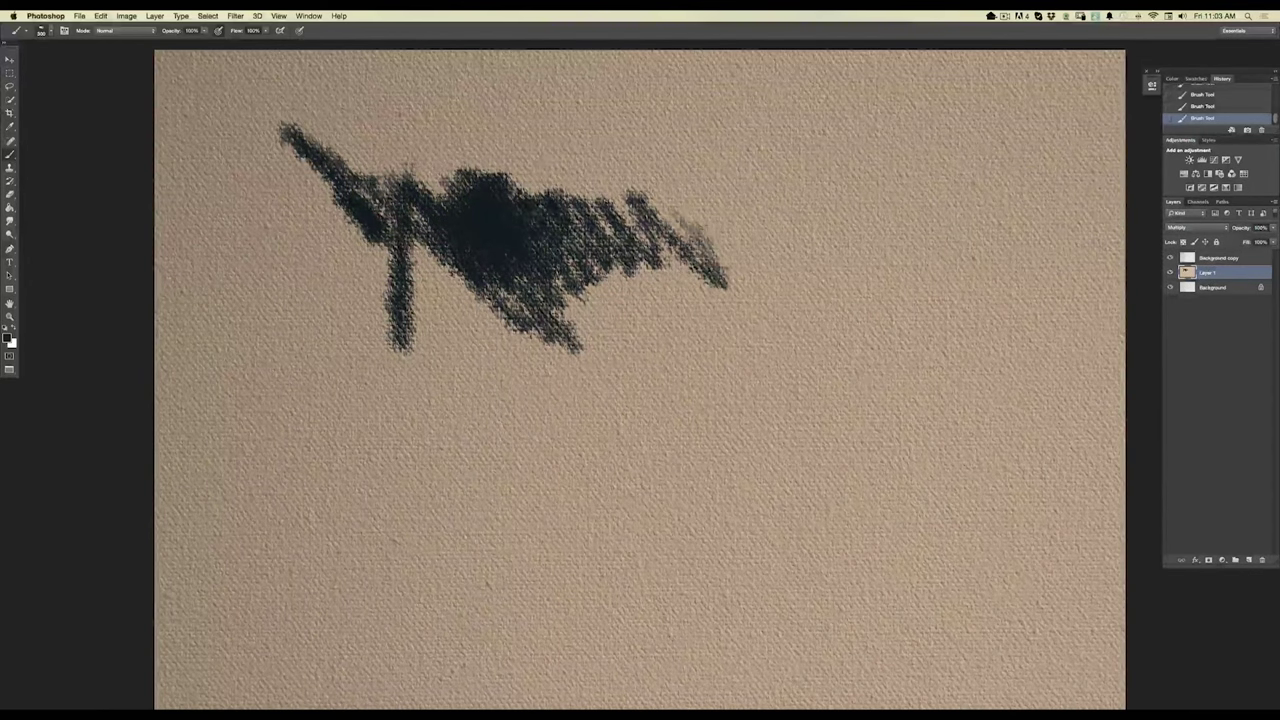
pyautogui.moveTo(540, 195); pyautogui.dragTo(745, 320)
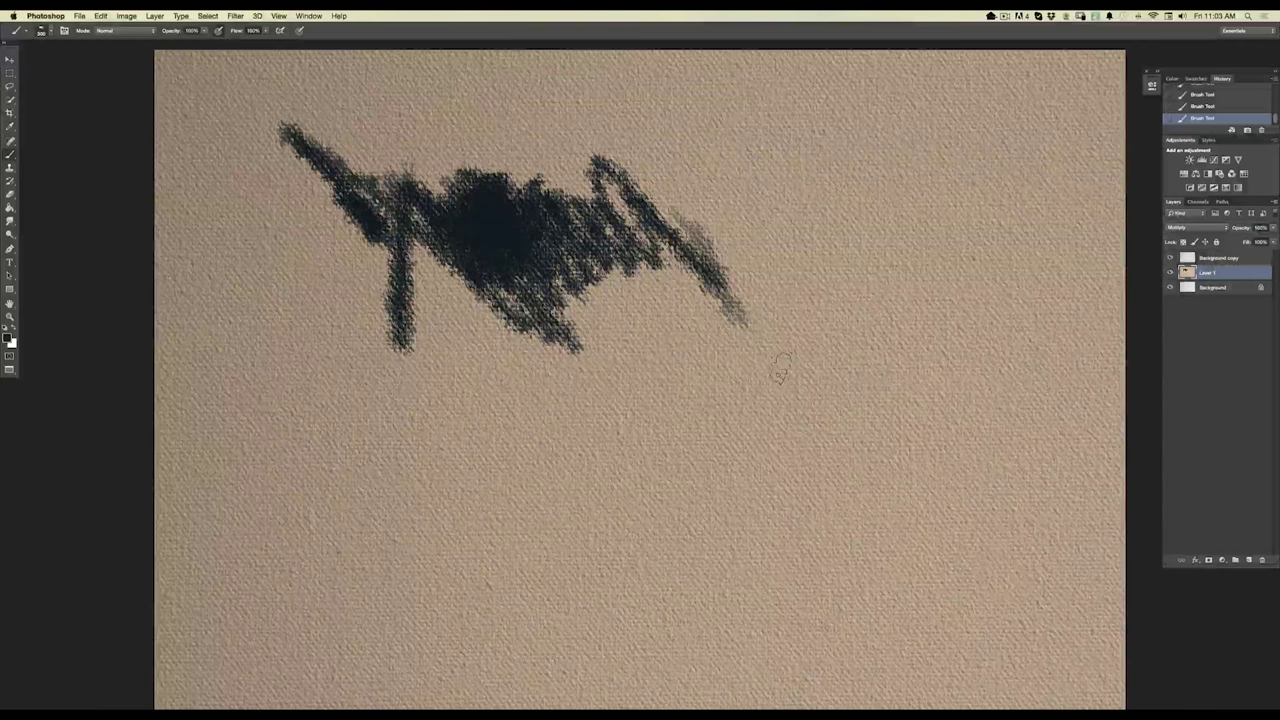
pyautogui.moveTo(445, 272)
pyautogui.mouseDown()
pyautogui.moveTo(482, 350)
pyautogui.moveTo(437, 380)
pyautogui.moveTo(518, 453)
pyautogui.moveTo(298, 280)
pyautogui.mouseUp()
# Reduce the brush size and sketch thin crossing lines, hatching and a zigzag below and left of the dark scribble.
pyautogui.click(42, 30)
pyautogui.moveTo(101, 62); pyautogui.dragTo(69, 69)
pyautogui.press('Return')
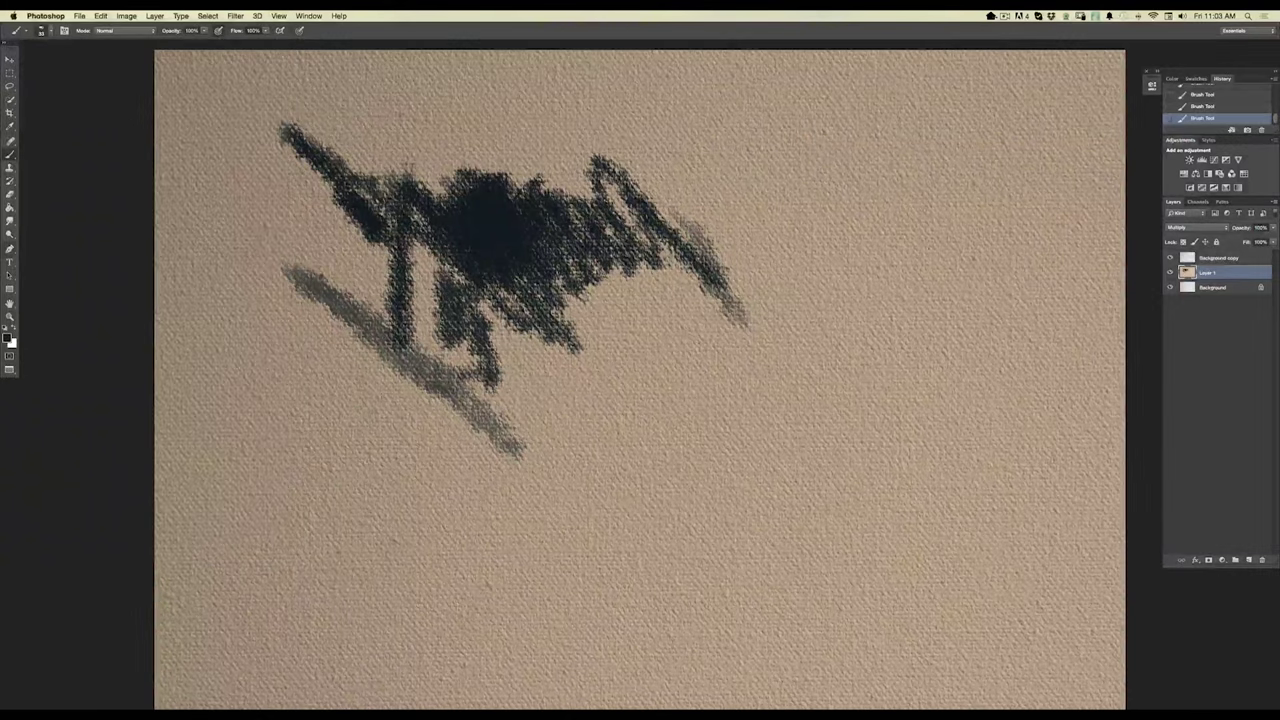
pyautogui.click(42, 30)
pyautogui.moveTo(68, 62); pyautogui.dragTo(80, 62)
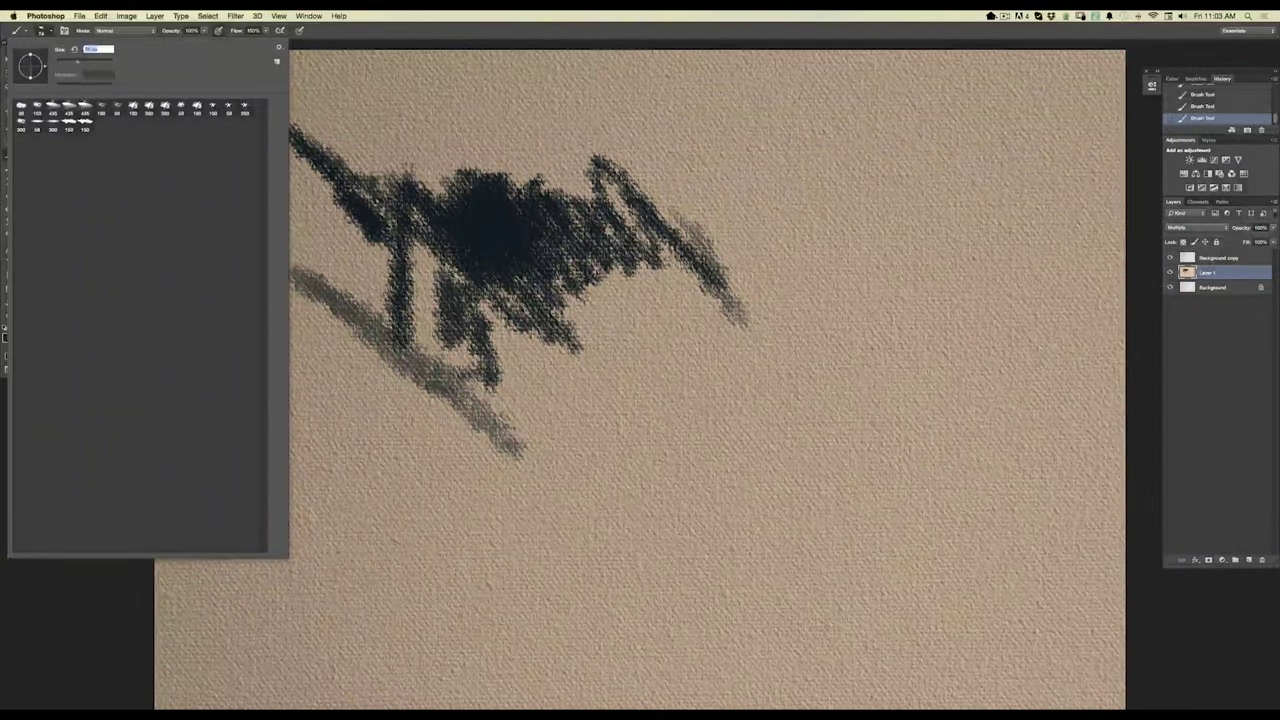
pyautogui.press('Return')
pyautogui.moveTo(380, 452)
pyautogui.mouseDown()
pyautogui.moveTo(324, 380)
pyautogui.moveTo(478, 498)
pyautogui.mouseUp()
pyautogui.moveTo(306, 386); pyautogui.dragTo(415, 468)
pyautogui.moveTo(290, 338); pyautogui.dragTo(290, 382)
pyautogui.moveTo(280, 340); pyautogui.dragTo(390, 450)
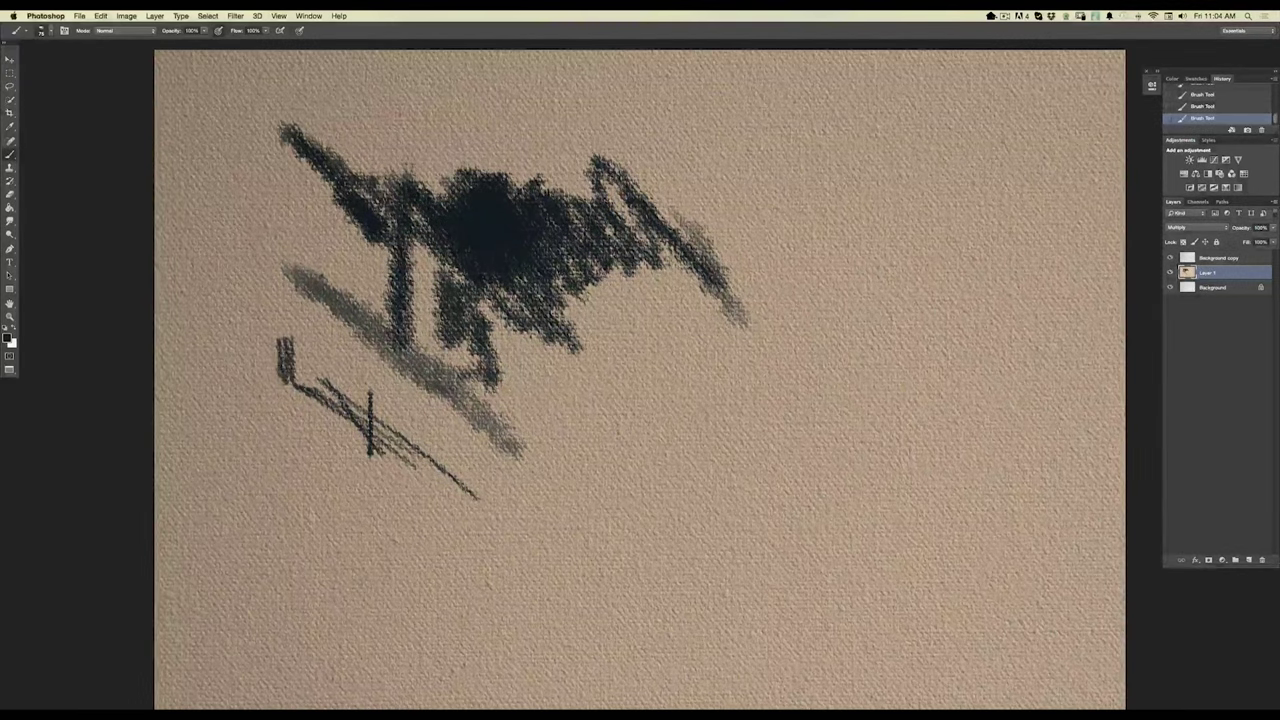
pyautogui.moveTo(256, 346)
pyautogui.mouseDown()
pyautogui.moveTo(378, 398)
pyautogui.moveTo(326, 367)
pyautogui.moveTo(212, 242)
pyautogui.mouseUp()
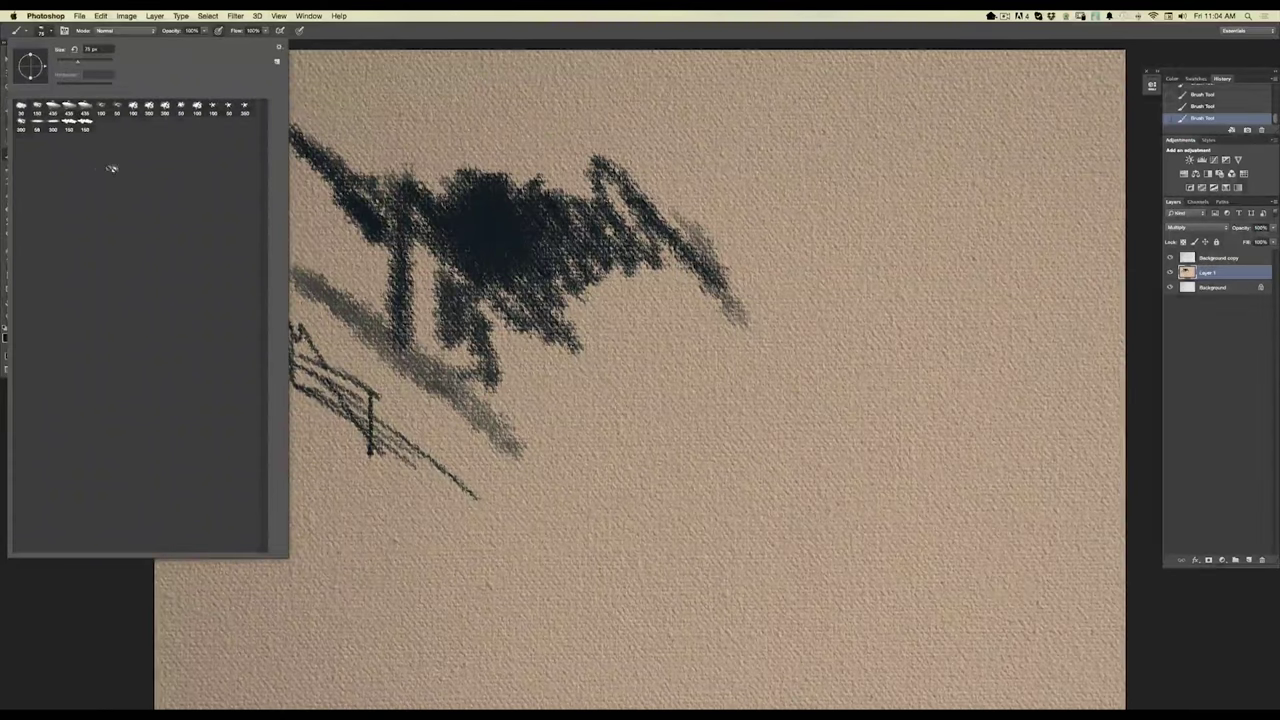
# Switch to a smoother brush preset and draw three tapered strokes below and right of the dark scribble.
pyautogui.moveTo(655, 392); pyautogui.dragTo(645, 487)
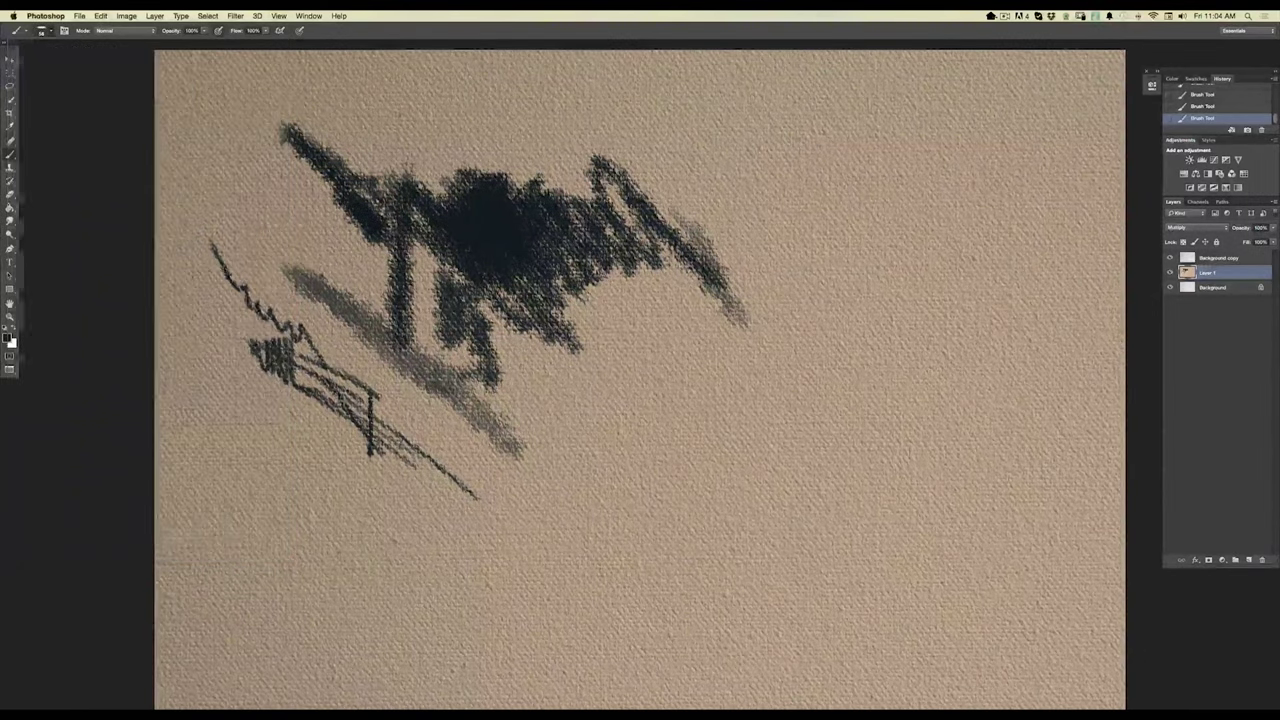
pyautogui.moveTo(685, 362); pyautogui.dragTo(726, 516)
pyautogui.moveTo(657, 362); pyautogui.dragTo(768, 535)
# Adjust the brush size and draw a cluster of long, tapered, near-vertical strokes right of the dark scribble.
pyautogui.click(42, 30)
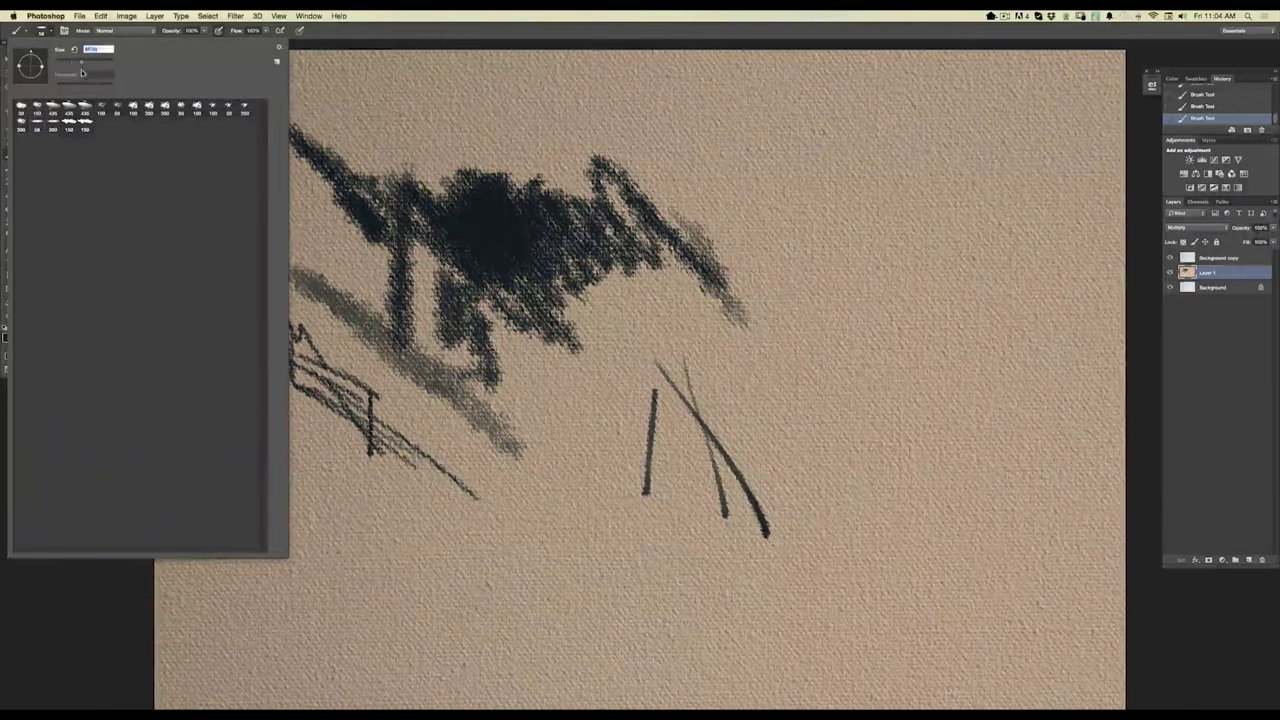
pyautogui.moveTo(809, 296)
pyautogui.mouseDown()
pyautogui.moveTo(806, 412)
pyautogui.moveTo(843, 485)
pyautogui.mouseUp()
pyautogui.moveTo(764, 243); pyautogui.dragTo(864, 495)
pyautogui.moveTo(840, 390); pyautogui.dragTo(854, 515)
pyautogui.moveTo(838, 442); pyautogui.dragTo(812, 548)
pyautogui.moveTo(804, 500); pyautogui.dragTo(808, 542)
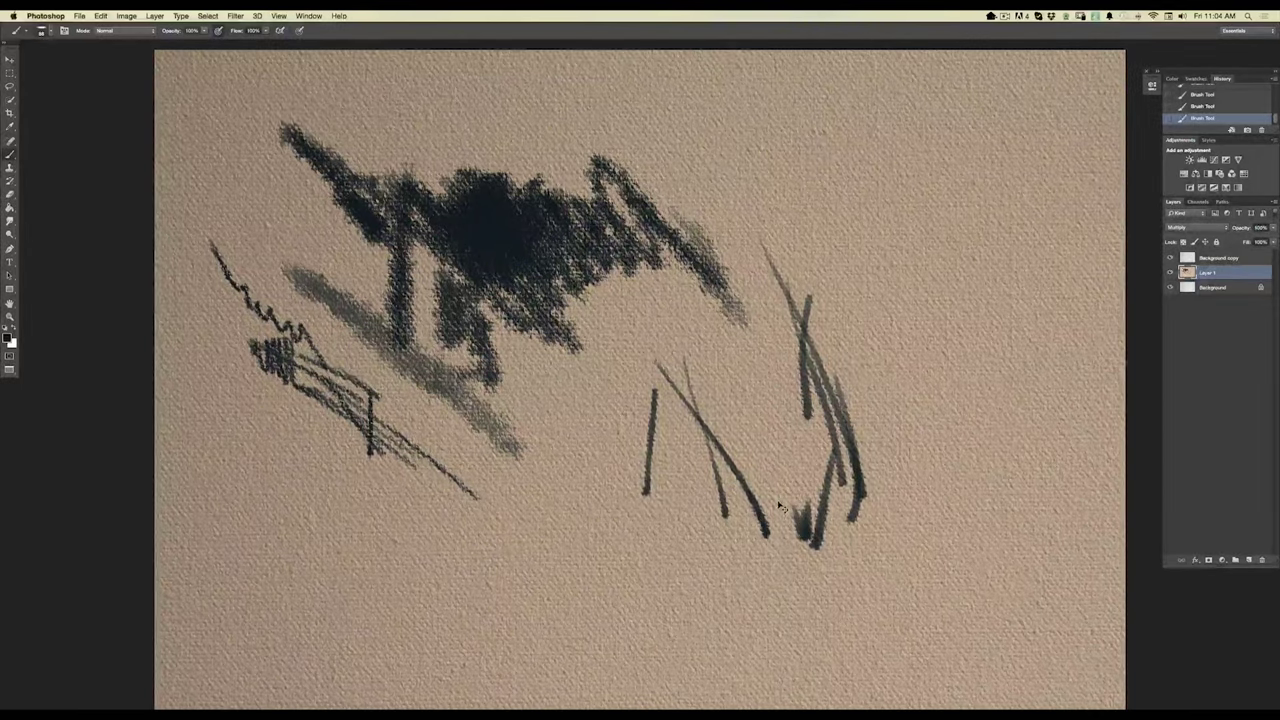
pyautogui.press('super+equal')
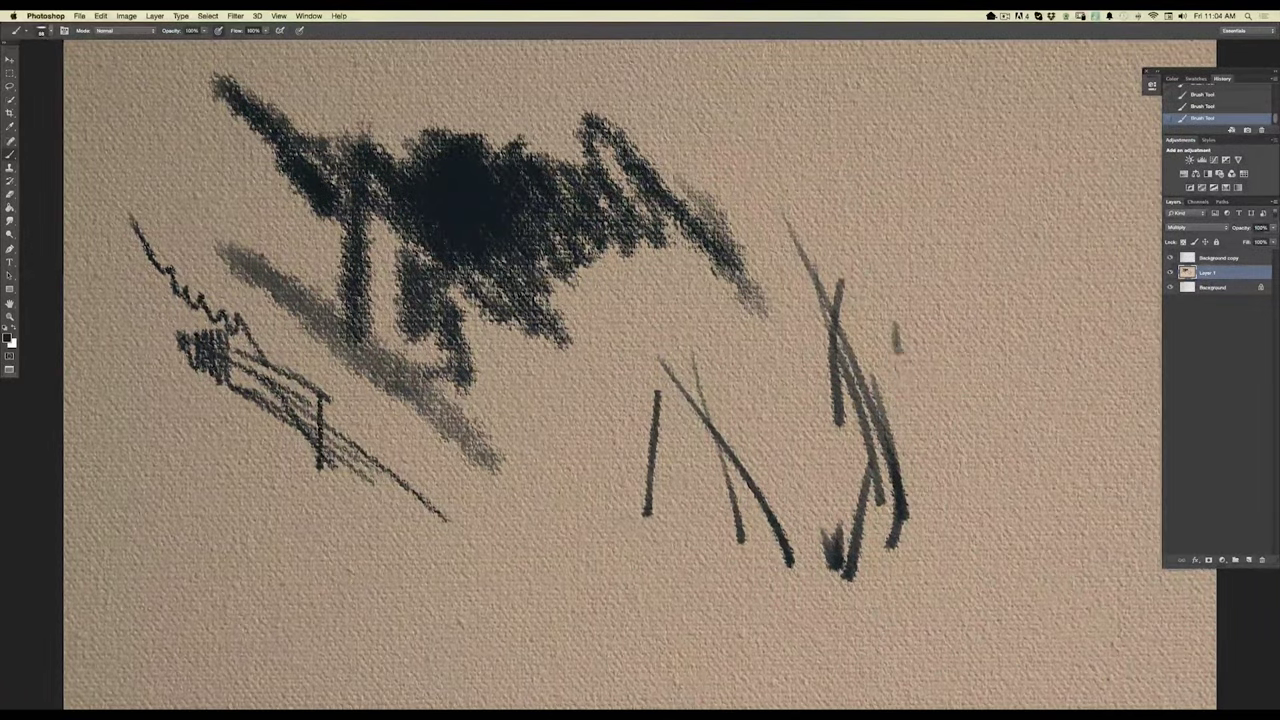
pyautogui.moveTo(897, 348); pyautogui.dragTo(910, 455)
pyautogui.moveTo(890, 220); pyautogui.dragTo(903, 365)
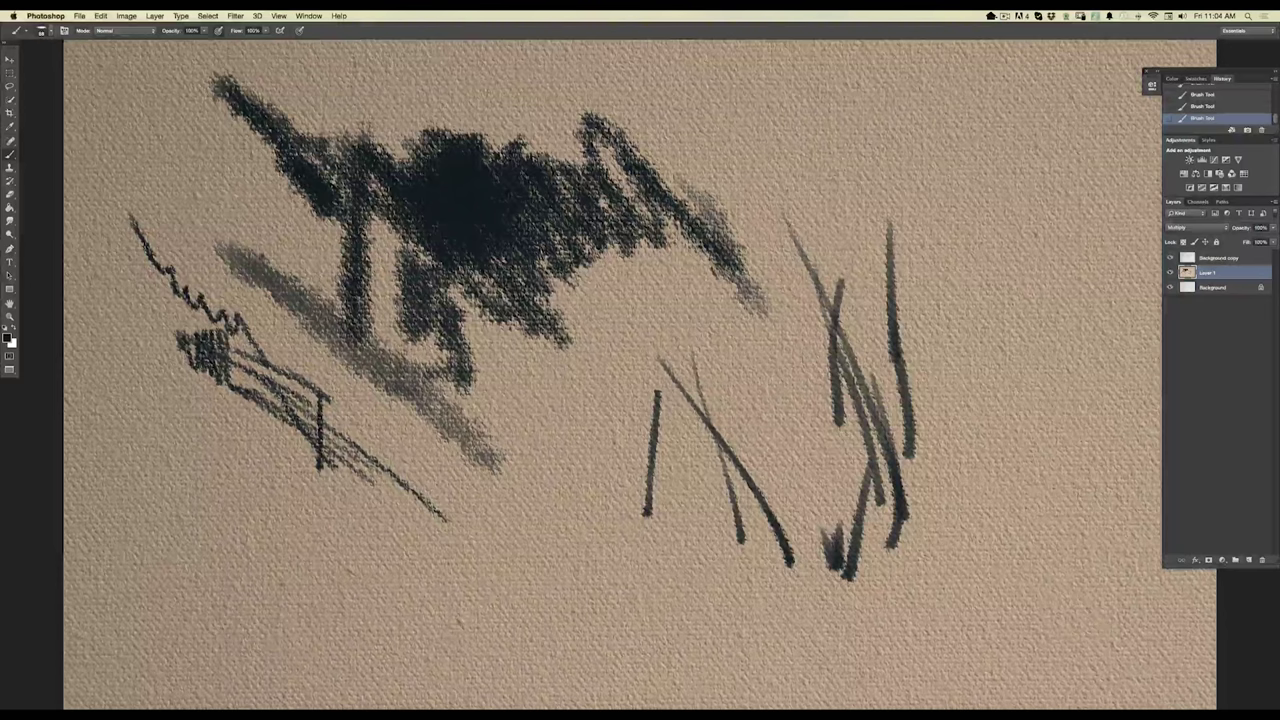
pyautogui.moveTo(822, 158); pyautogui.dragTo(878, 348)
pyautogui.moveTo(807, 215); pyautogui.dragTo(905, 445)
# Draw a long wavy line, light and heavy diagonal strokes, and short dense hatching across the lower part of the canvas.
pyautogui.moveTo(872, 490)
pyautogui.mouseDown()
pyautogui.moveTo(767, 459)
pyautogui.moveTo(685, 477)
pyautogui.moveTo(617, 536)
pyautogui.moveTo(502, 559)
pyautogui.moveTo(462, 540)
pyautogui.mouseUp()
pyautogui.moveTo(366, 531)
pyautogui.mouseDown()
pyautogui.moveTo(621, 621)
pyautogui.moveTo(470, 540)
pyautogui.mouseUp()
pyautogui.moveTo(290, 535); pyautogui.dragTo(575, 640)
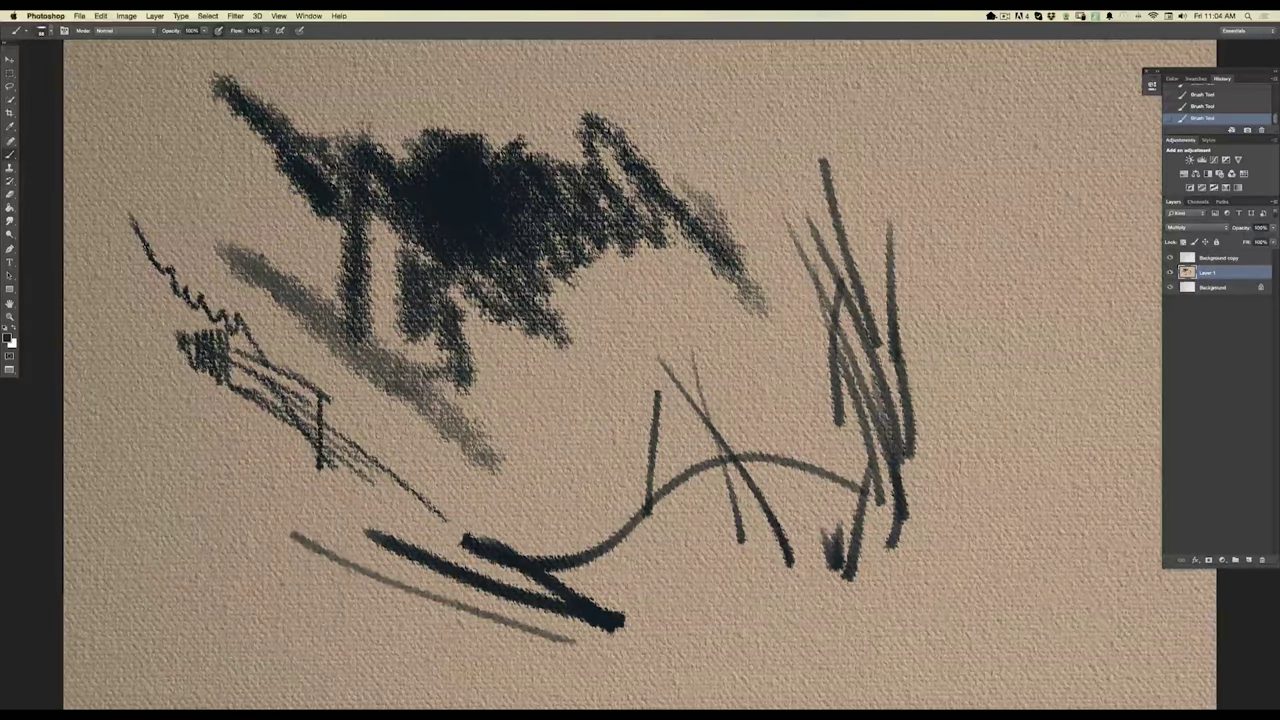
pyautogui.moveTo(318, 530); pyautogui.dragTo(455, 625)
pyautogui.moveTo(566, 420); pyautogui.dragTo(572, 495)
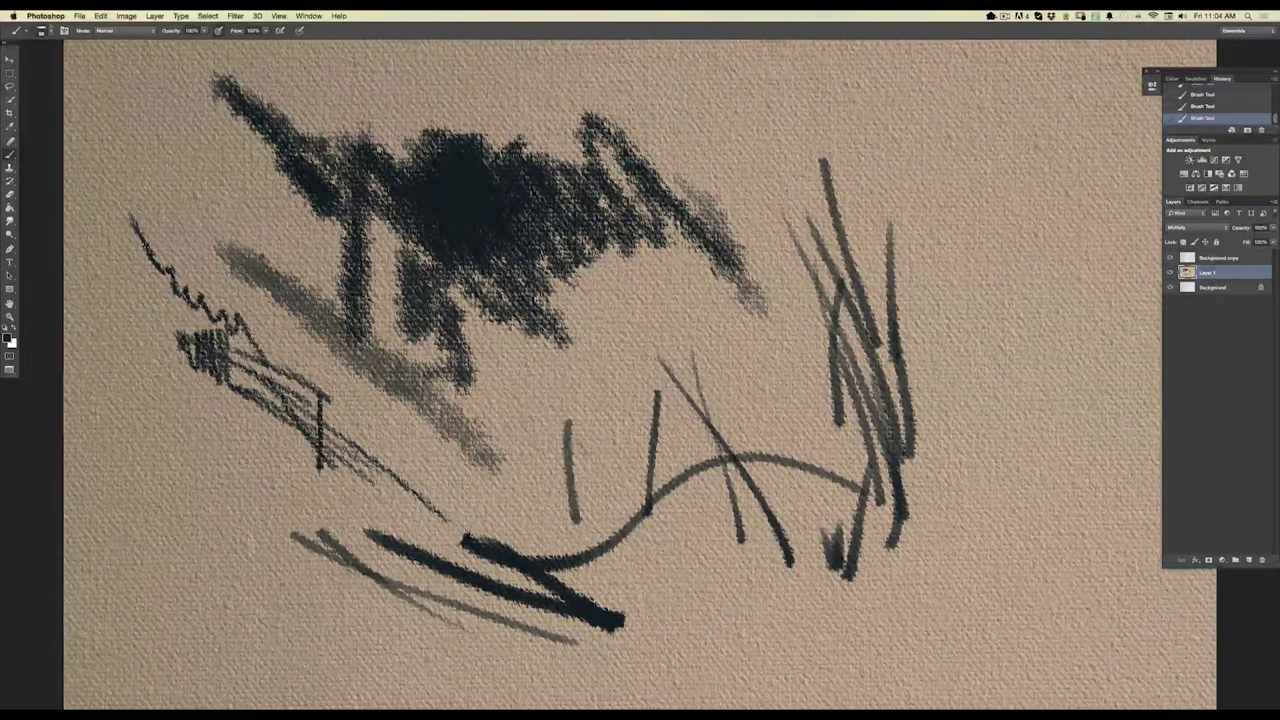
pyautogui.moveTo(576, 436); pyautogui.dragTo(652, 600)
pyautogui.moveTo(618, 480); pyautogui.dragTo(648, 600)
pyautogui.moveTo(662, 520)
pyautogui.mouseDown()
pyautogui.moveTo(678, 596)
pyautogui.moveTo(766, 624)
pyautogui.moveTo(792, 570)
pyautogui.mouseUp()
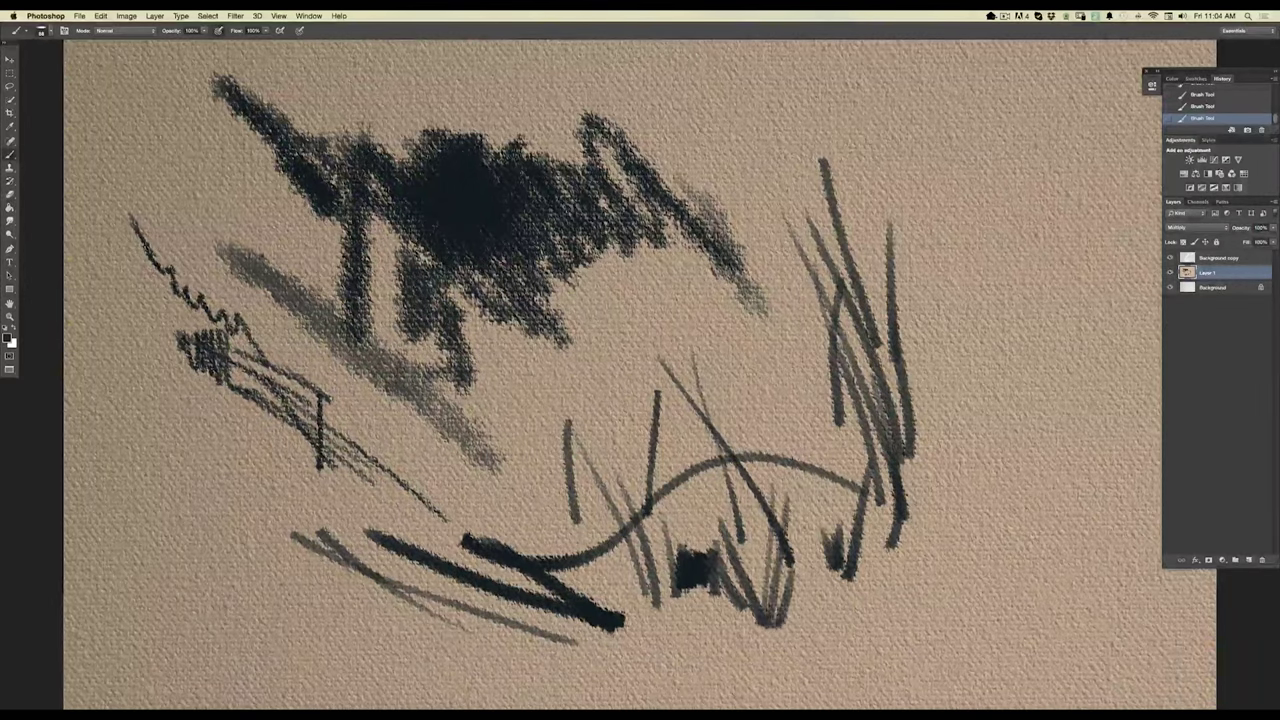
# Increase the brush size and paint broad, tapered dark strokes side by side along the canvas's right side.
pyautogui.click(41, 31)
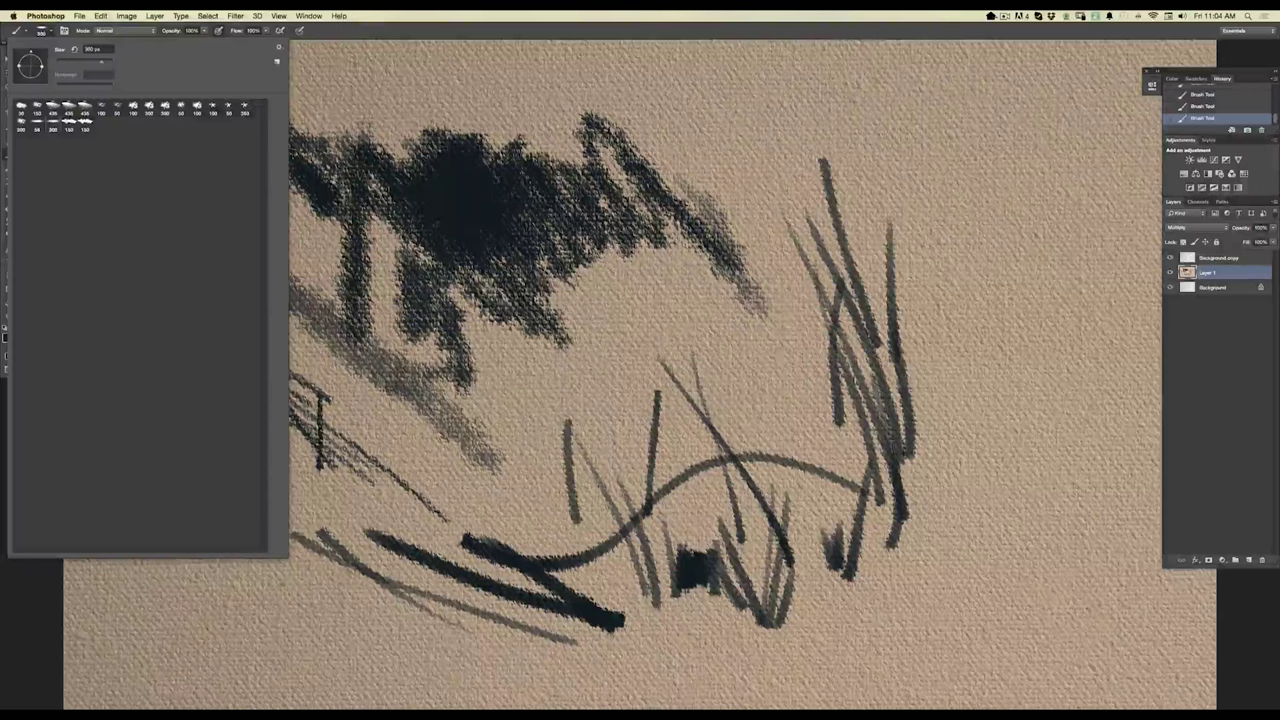
pyautogui.moveTo(967, 204); pyautogui.dragTo(974, 468)
pyautogui.moveTo(976, 182); pyautogui.dragTo(1005, 455)
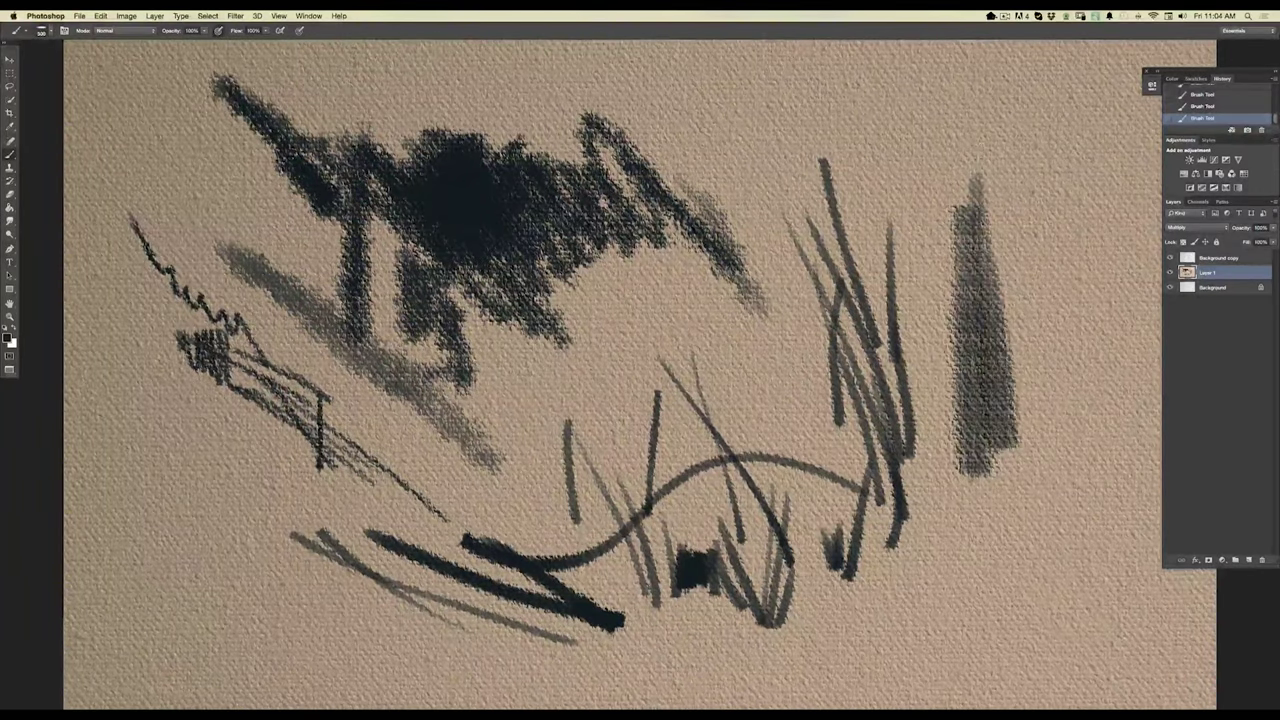
pyautogui.moveTo(1035, 155); pyautogui.dragTo(1010, 490)
pyautogui.moveTo(1085, 228); pyautogui.dragTo(1040, 530)
pyautogui.moveTo(1110, 342); pyautogui.dragTo(1066, 562)
# Set the foreground colour to medium blue and paint broad strokes over the middle of the dark scribble.
pyautogui.click(7, 338)
pyautogui.click(269, 449)
pyautogui.click(406, 412)
pyautogui.moveTo(372, 160); pyautogui.dragTo(548, 305)
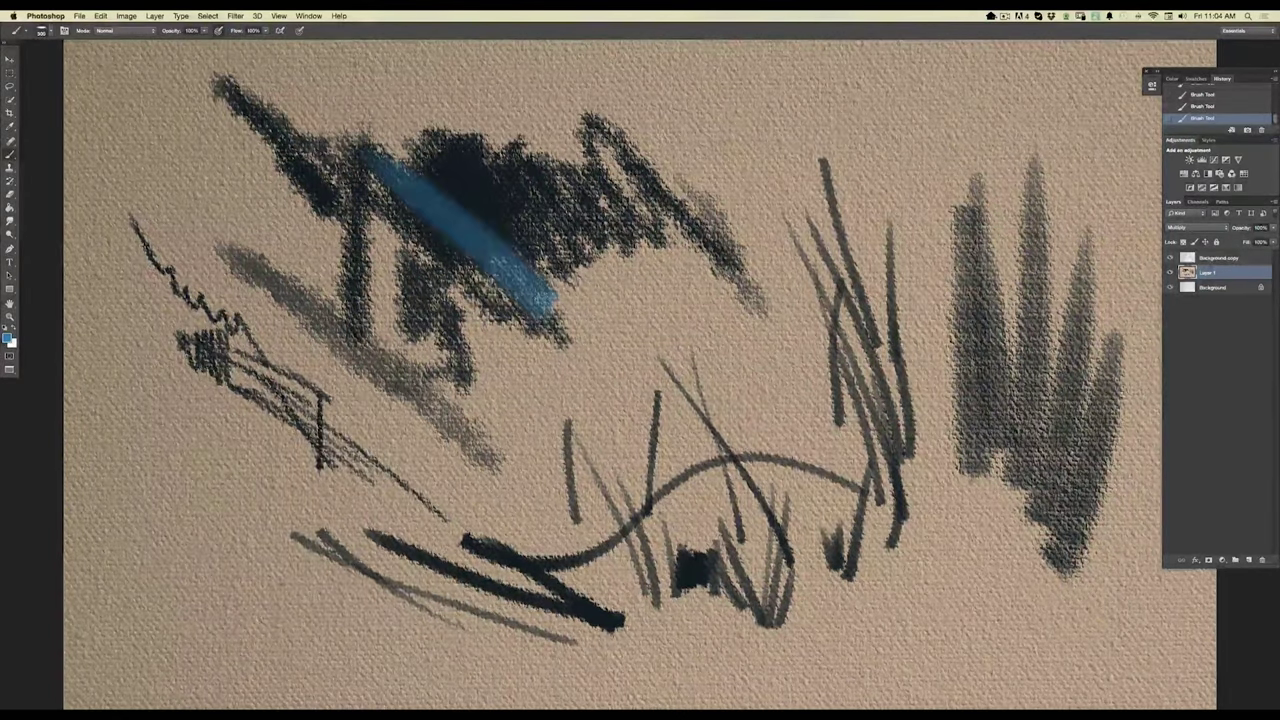
pyautogui.moveTo(430, 172)
pyautogui.mouseDown()
pyautogui.moveTo(505, 250)
pyautogui.moveTo(505, 168)
pyautogui.mouseUp()
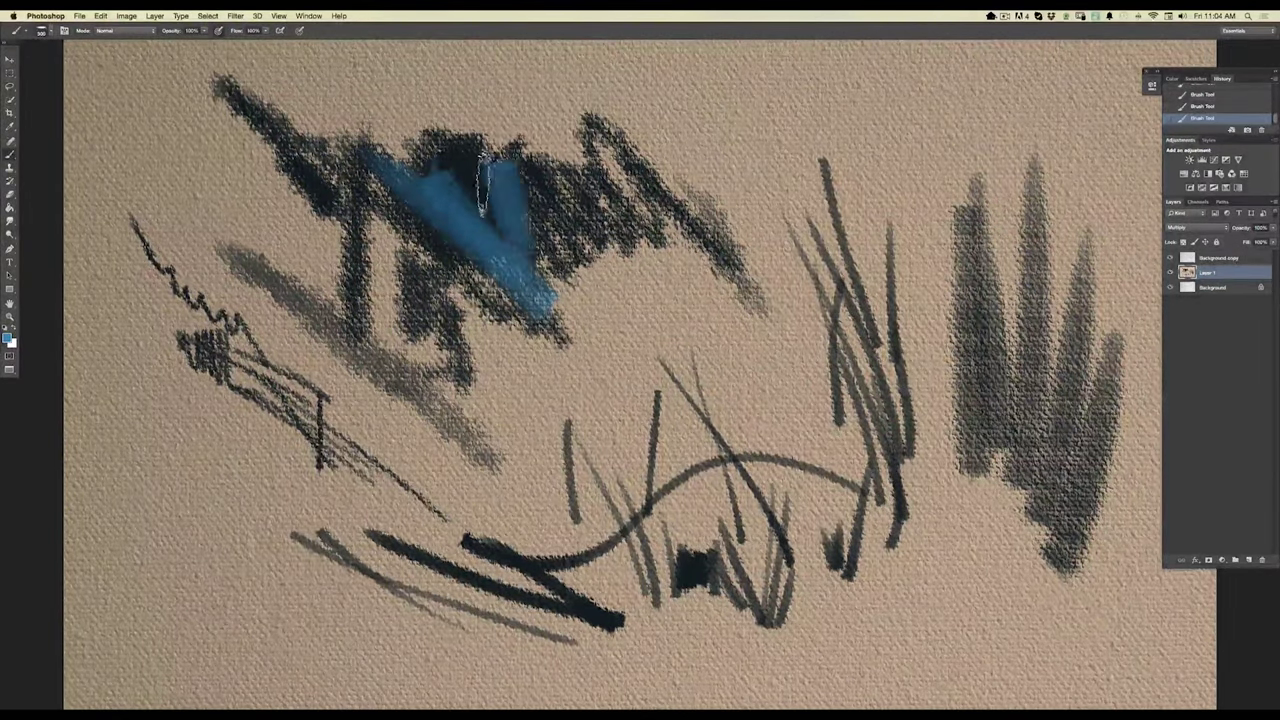
pyautogui.moveTo(435, 188); pyautogui.dragTo(485, 258)
pyautogui.moveTo(442, 215); pyautogui.dragTo(448, 264)
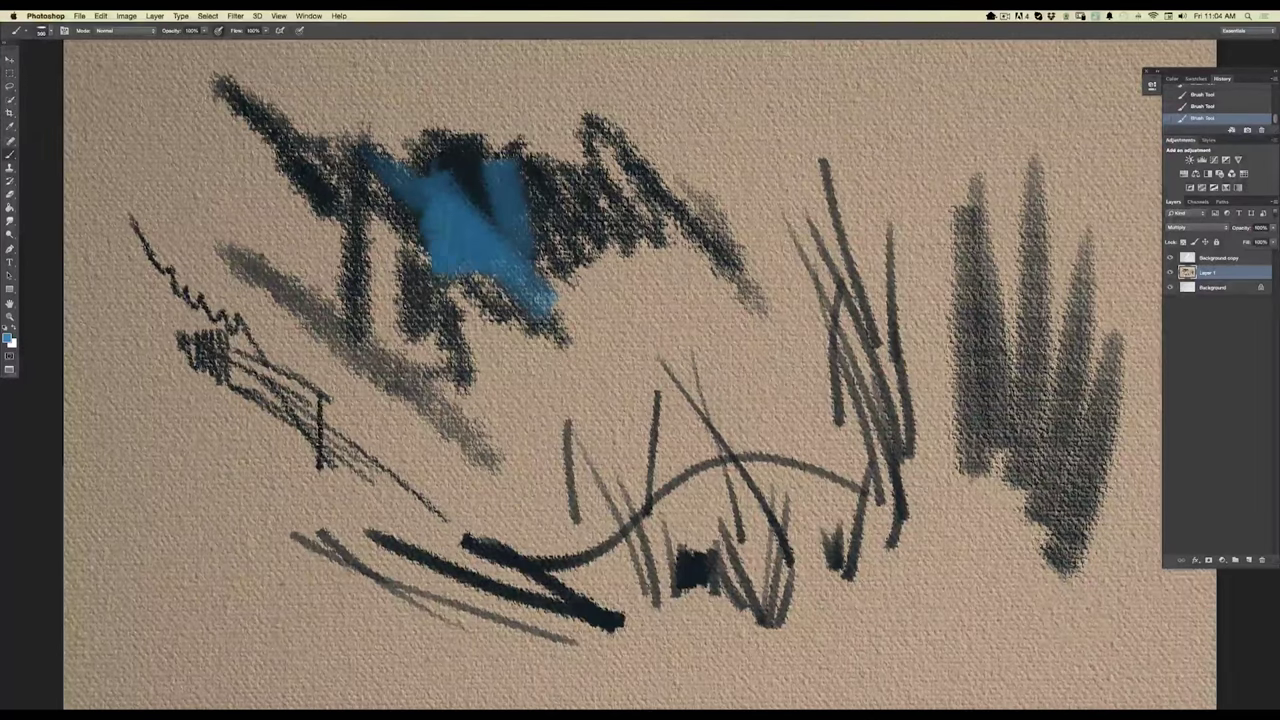
pyautogui.moveTo(355, 196); pyautogui.dragTo(465, 270)
pyautogui.moveTo(404, 190)
pyautogui.mouseDown()
pyautogui.moveTo(470, 252)
pyautogui.moveTo(512, 326)
pyautogui.mouseUp()
pyautogui.moveTo(418, 278)
pyautogui.mouseDown()
pyautogui.moveTo(484, 334)
pyautogui.moveTo(460, 342)
pyautogui.moveTo(472, 350)
pyautogui.mouseUp()
pyautogui.moveTo(362, 278); pyautogui.dragTo(450, 360)
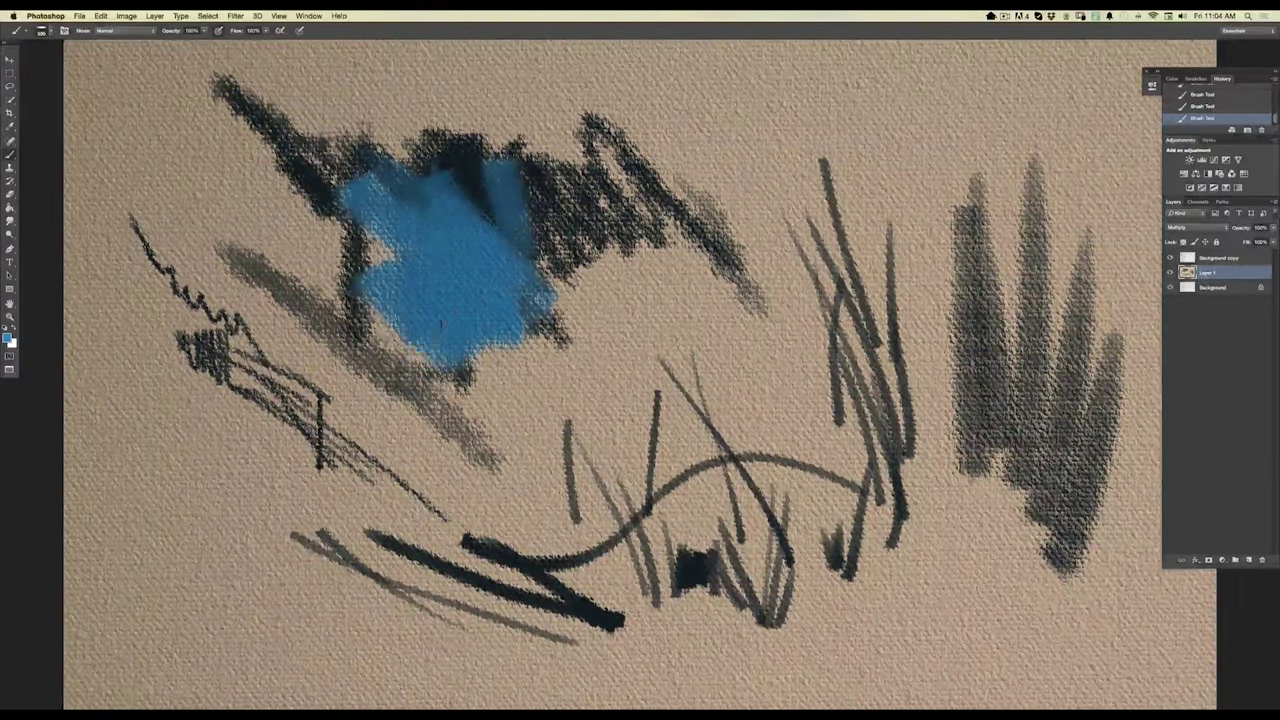
# Extend the blue area toward the left with broad diagonal strokes covering the grey stroke and thin hatching.
pyautogui.moveTo(298, 264); pyautogui.dragTo(380, 342)
pyautogui.moveTo(264, 242); pyautogui.dragTo(428, 364)
pyautogui.moveTo(384, 258)
pyautogui.mouseDown()
pyautogui.moveTo(324, 246)
pyautogui.moveTo(378, 382)
pyautogui.mouseUp()
pyautogui.moveTo(300, 205); pyautogui.dragTo(165, 150)
pyautogui.moveTo(165, 230); pyautogui.dragTo(395, 400)
pyautogui.moveTo(305, 345); pyautogui.dragTo(460, 445)
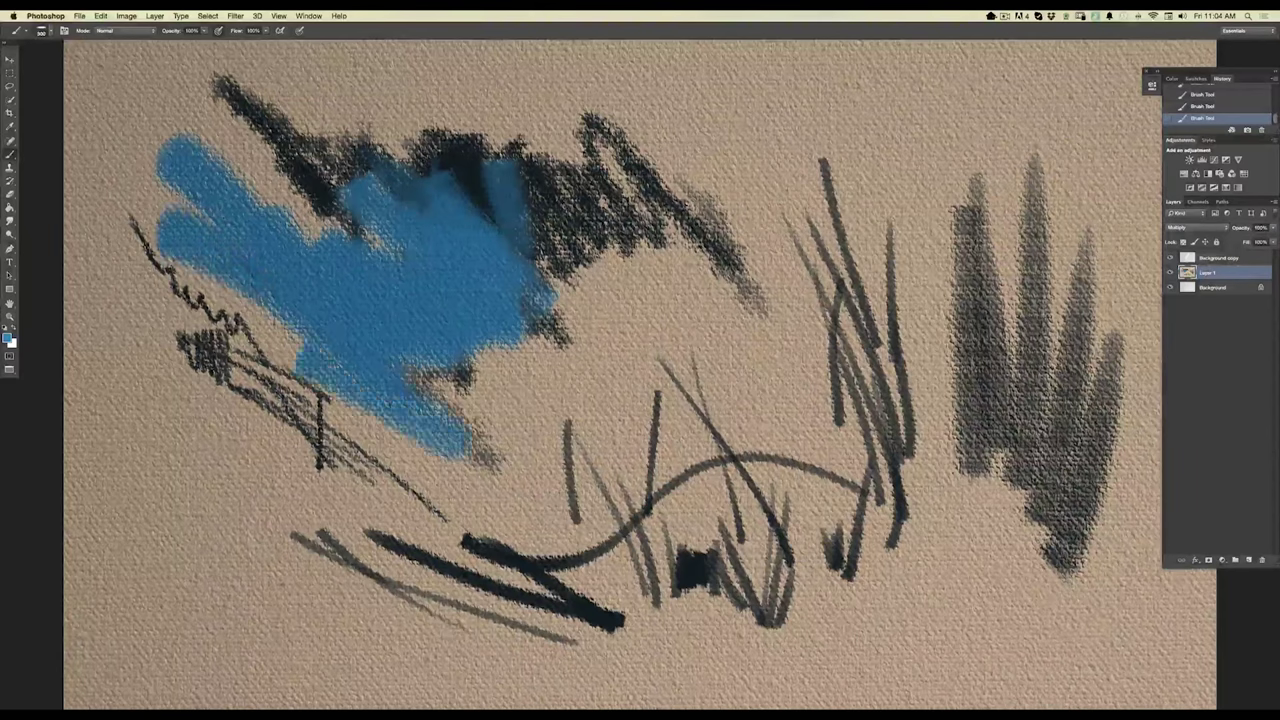
pyautogui.moveTo(190, 295); pyautogui.dragTo(305, 370)
pyautogui.moveTo(190, 325)
pyautogui.mouseDown()
pyautogui.moveTo(400, 452)
pyautogui.moveTo(175, 350)
pyautogui.moveTo(403, 472)
pyautogui.mouseUp()
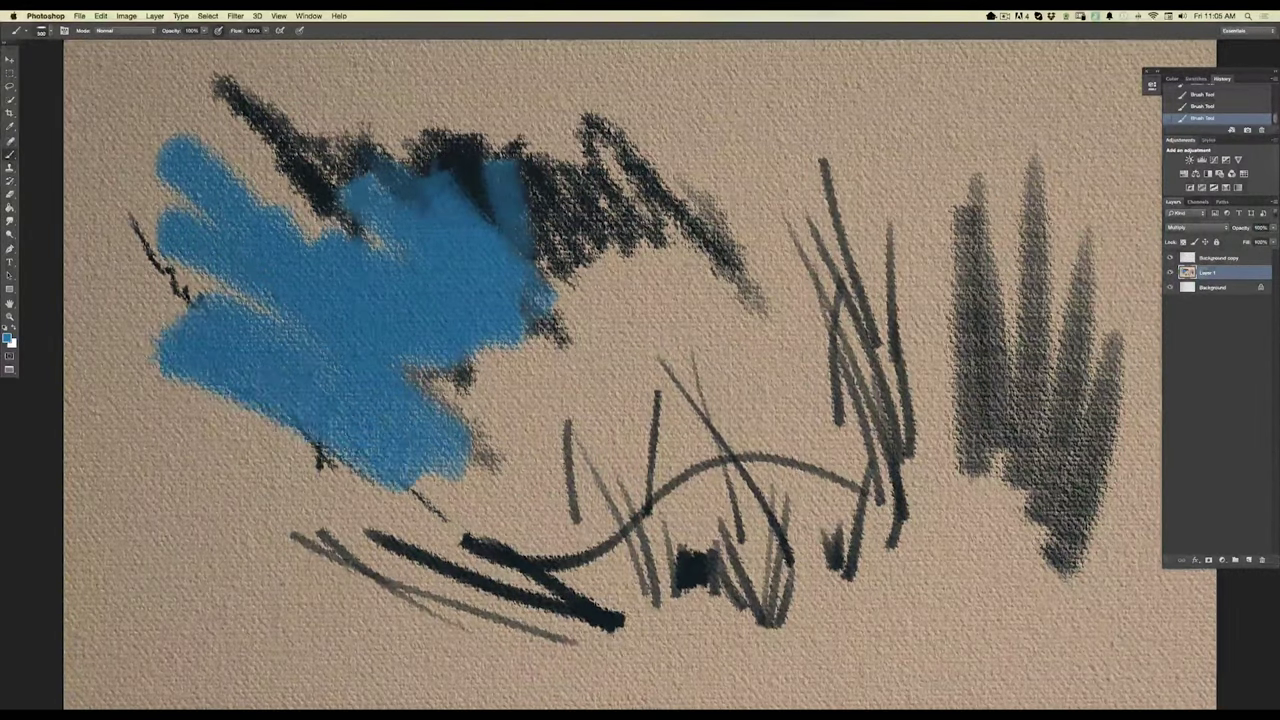
# Extend the blue paint toward the upper right and along its lower edge with broad diagonal strokes.
pyautogui.moveTo(430, 400)
pyautogui.mouseDown()
pyautogui.moveTo(550, 345)
pyautogui.moveTo(590, 260)
pyautogui.mouseUp()
pyautogui.moveTo(560, 345)
pyautogui.mouseDown()
pyautogui.moveTo(665, 280)
pyautogui.moveTo(650, 240)
pyautogui.mouseUp()
pyautogui.moveTo(555, 400); pyautogui.dragTo(470, 470)
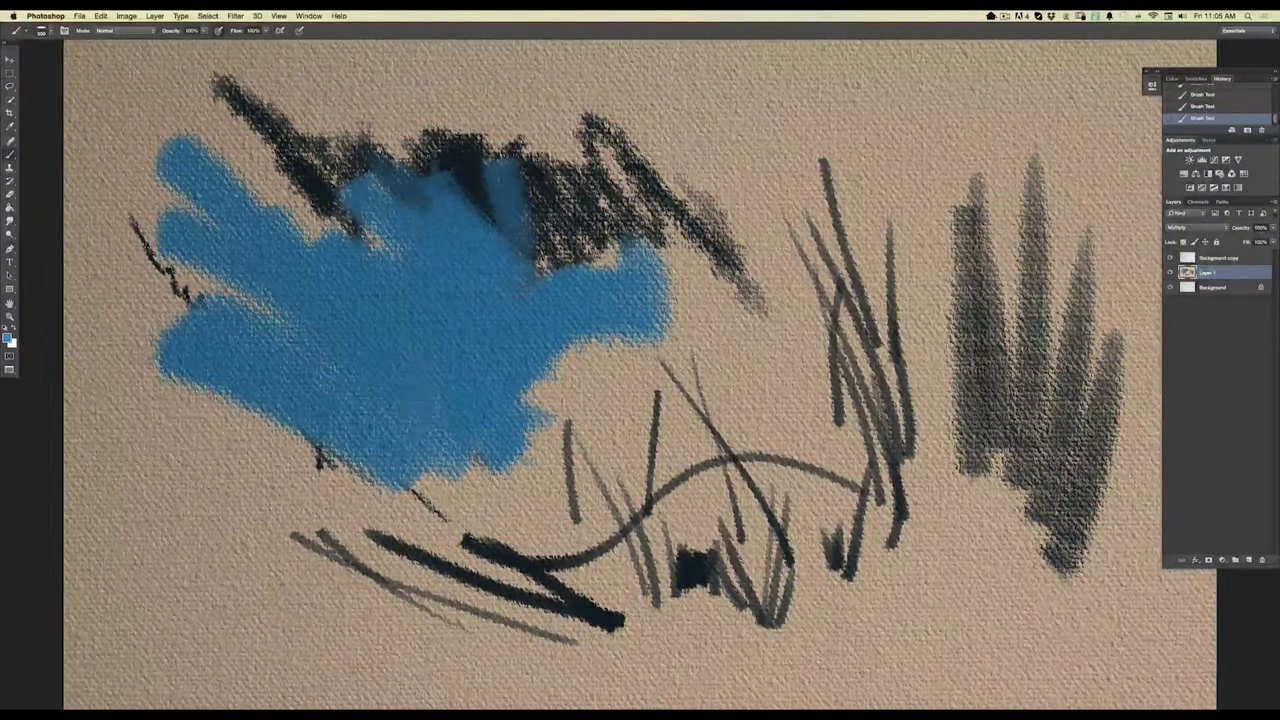
pyautogui.moveTo(460, 450); pyautogui.dragTo(415, 510)
# Switch the foreground colour to yellow-orange and layer broad diagonal strokes over the lower part of the blue area.
pyautogui.click(8, 340)
pyautogui.click(313, 534)
pyautogui.click(260, 432)
pyautogui.click(388, 413)
pyautogui.moveTo(515, 425); pyautogui.dragTo(283, 298)
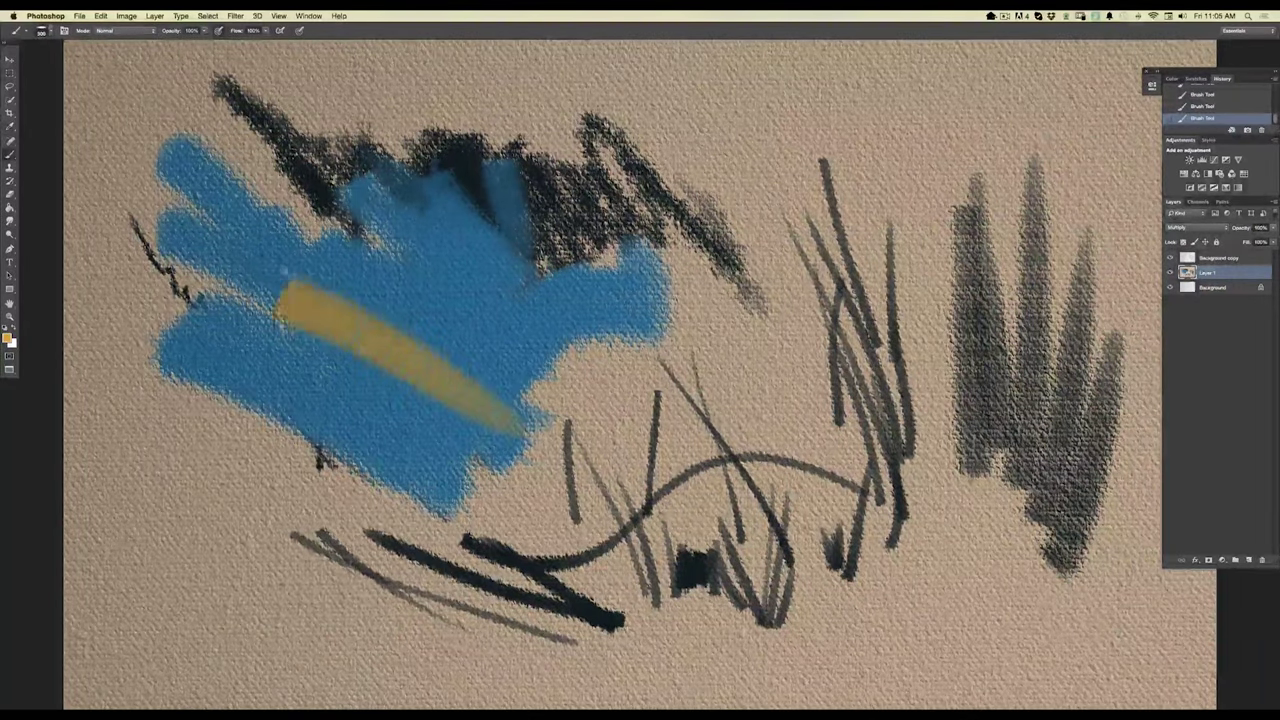
pyautogui.moveTo(505, 448)
pyautogui.mouseDown()
pyautogui.moveTo(310, 350)
pyautogui.moveTo(374, 402)
pyautogui.moveTo(336, 386)
pyautogui.mouseUp()
pyautogui.moveTo(336, 386)
pyautogui.mouseDown()
pyautogui.moveTo(400, 401)
pyautogui.moveTo(420, 451)
pyautogui.moveTo(300, 371)
pyautogui.moveTo(230, 352)
pyautogui.mouseUp()
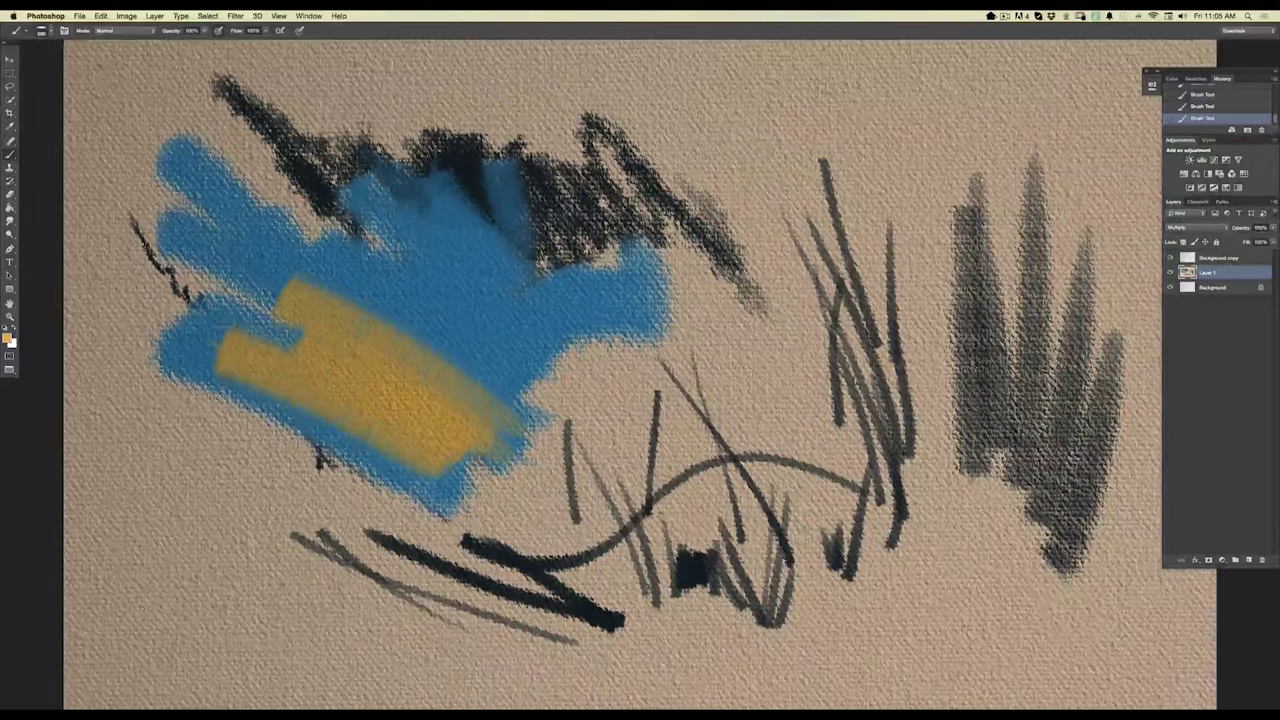
# Extend the yellow patch along its lower edge, switch to the last brush preset, and test it with a light yellow stroke.
pyautogui.moveTo(432, 460); pyautogui.dragTo(266, 412)
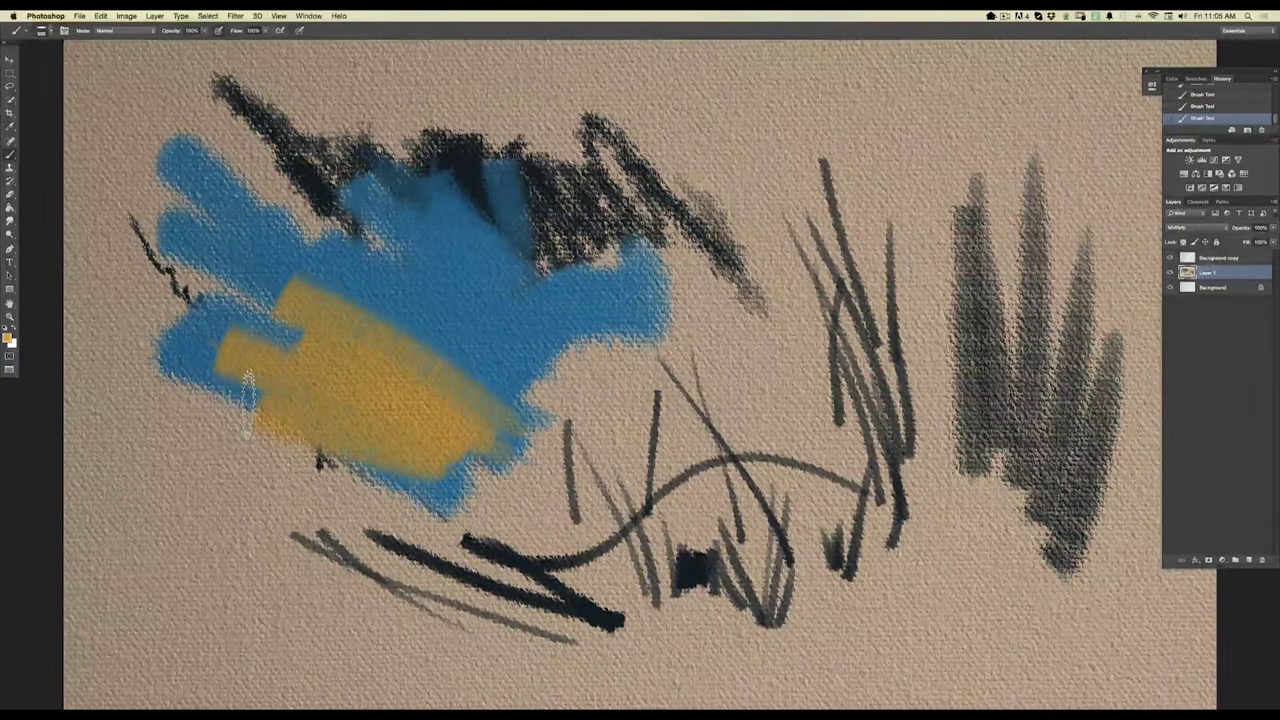
pyautogui.click(42, 30)
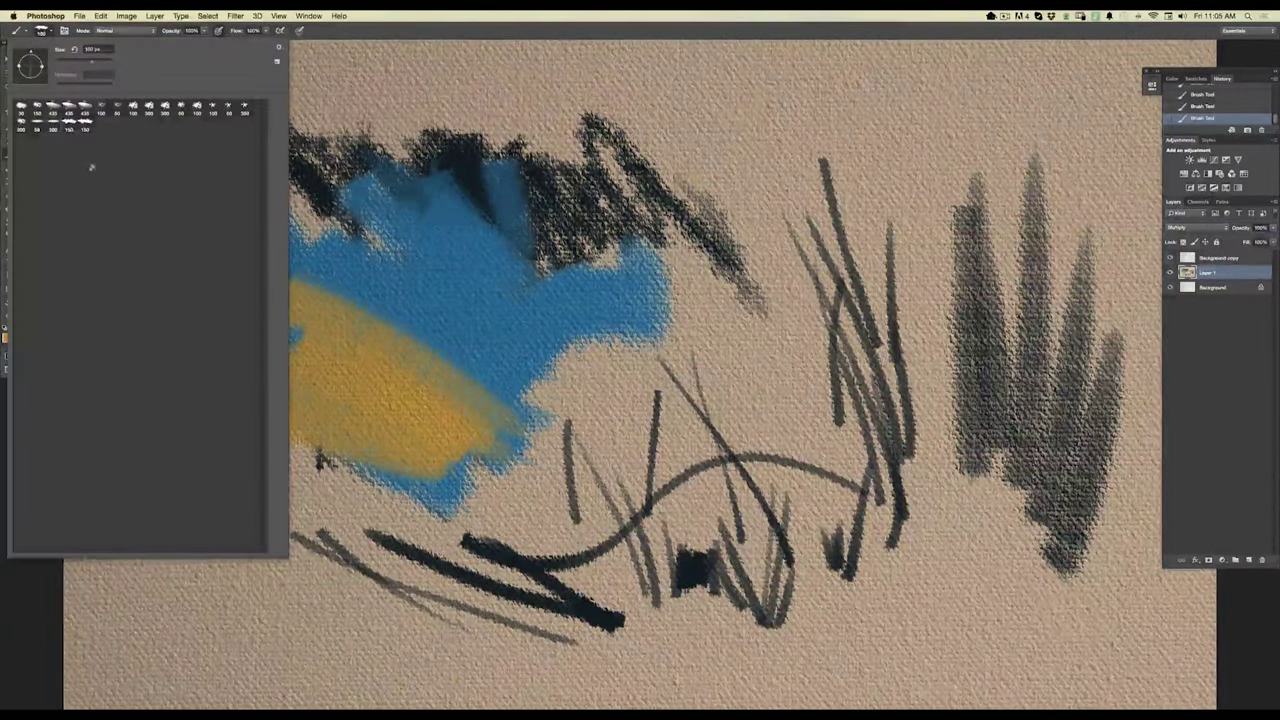
pyautogui.doubleClick(85, 124)
pyautogui.moveTo(742, 242); pyautogui.dragTo(718, 330)
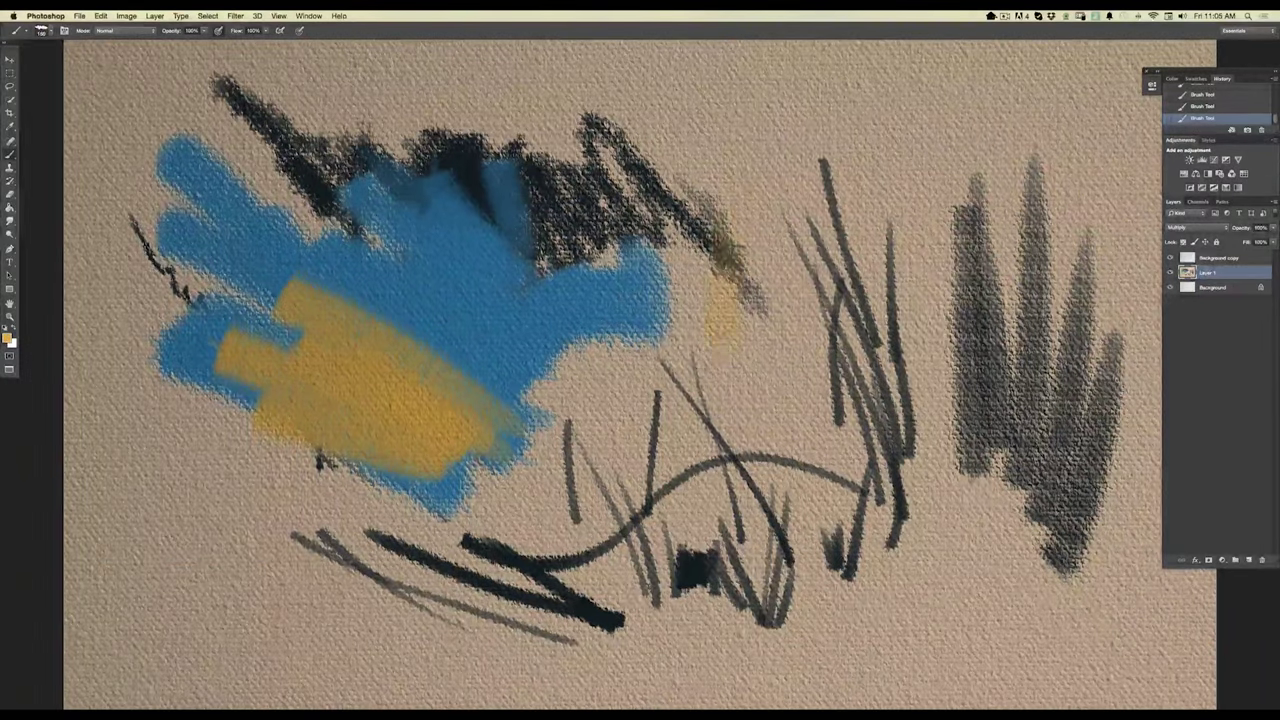
# Set the foreground color to a near-black shade and paint test strokes on the bare canvas beside the blue area.
pyautogui.click(8, 339)
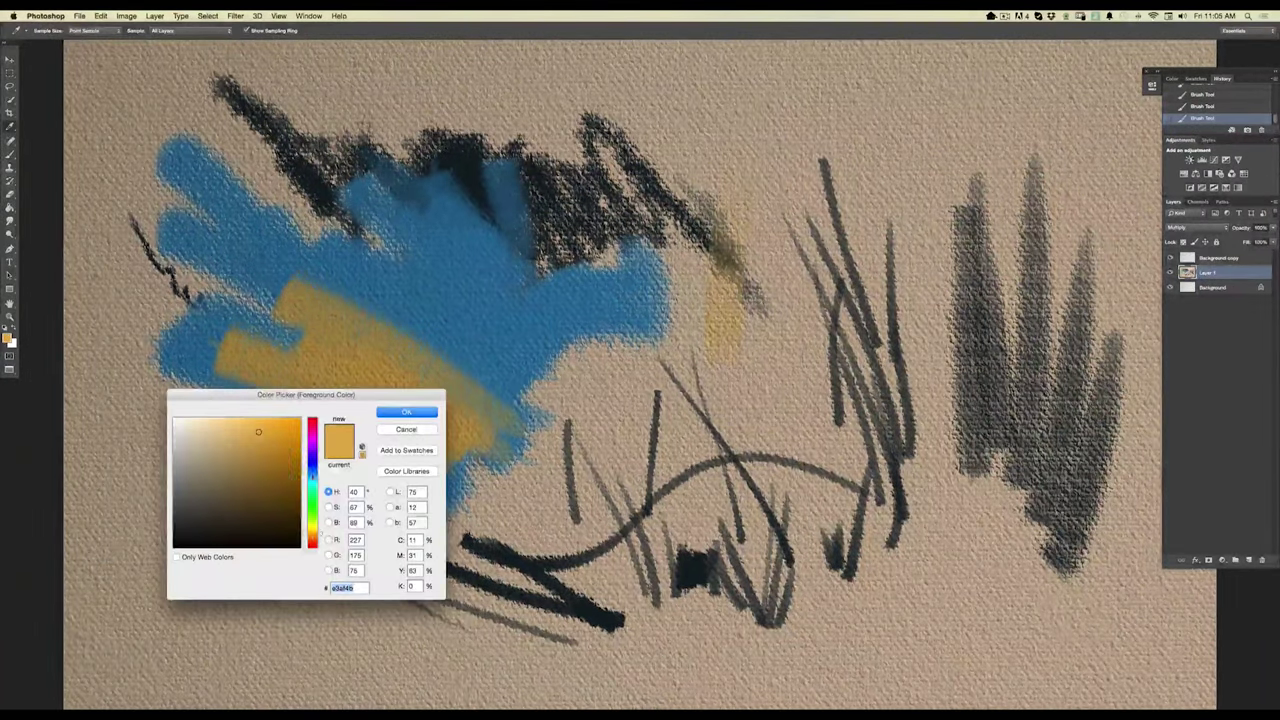
pyautogui.click(258, 524)
pyautogui.click(400, 414)
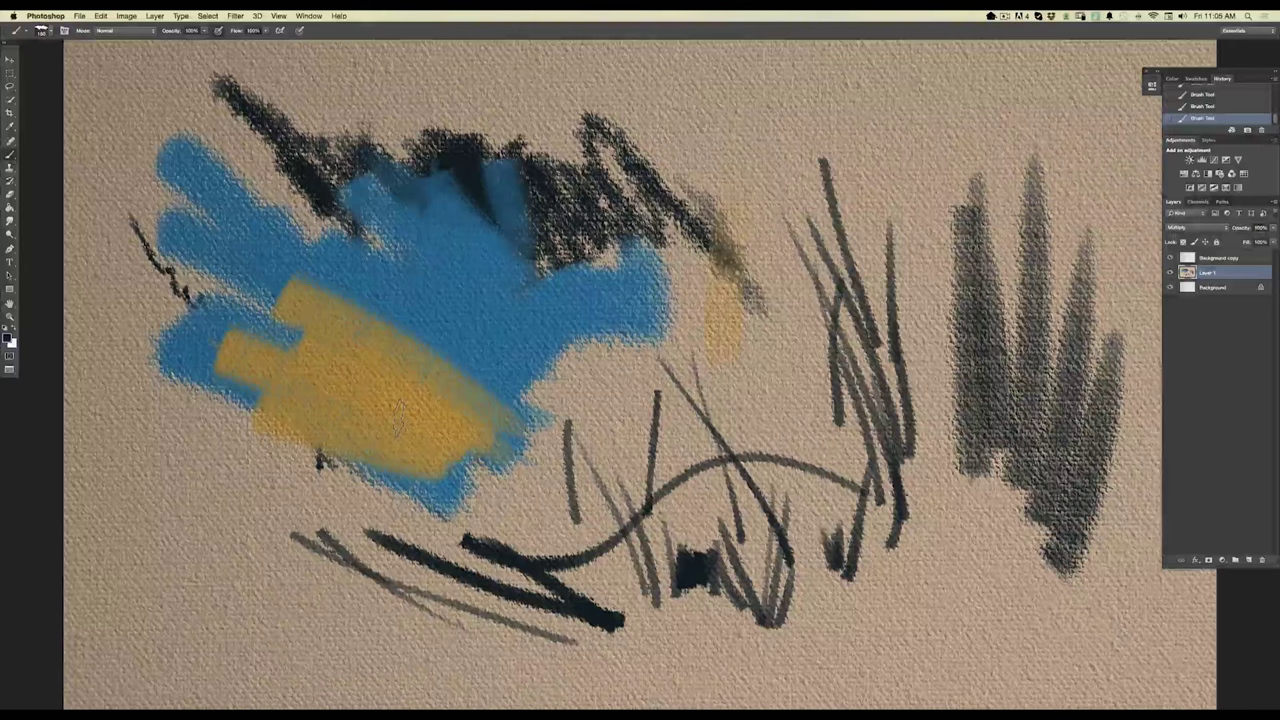
pyautogui.moveTo(712, 250)
pyautogui.mouseDown()
pyautogui.moveTo(680, 395)
pyautogui.moveTo(638, 394)
pyautogui.moveTo(675, 466)
pyautogui.mouseUp()
pyautogui.moveTo(785, 304); pyautogui.dragTo(781, 388)
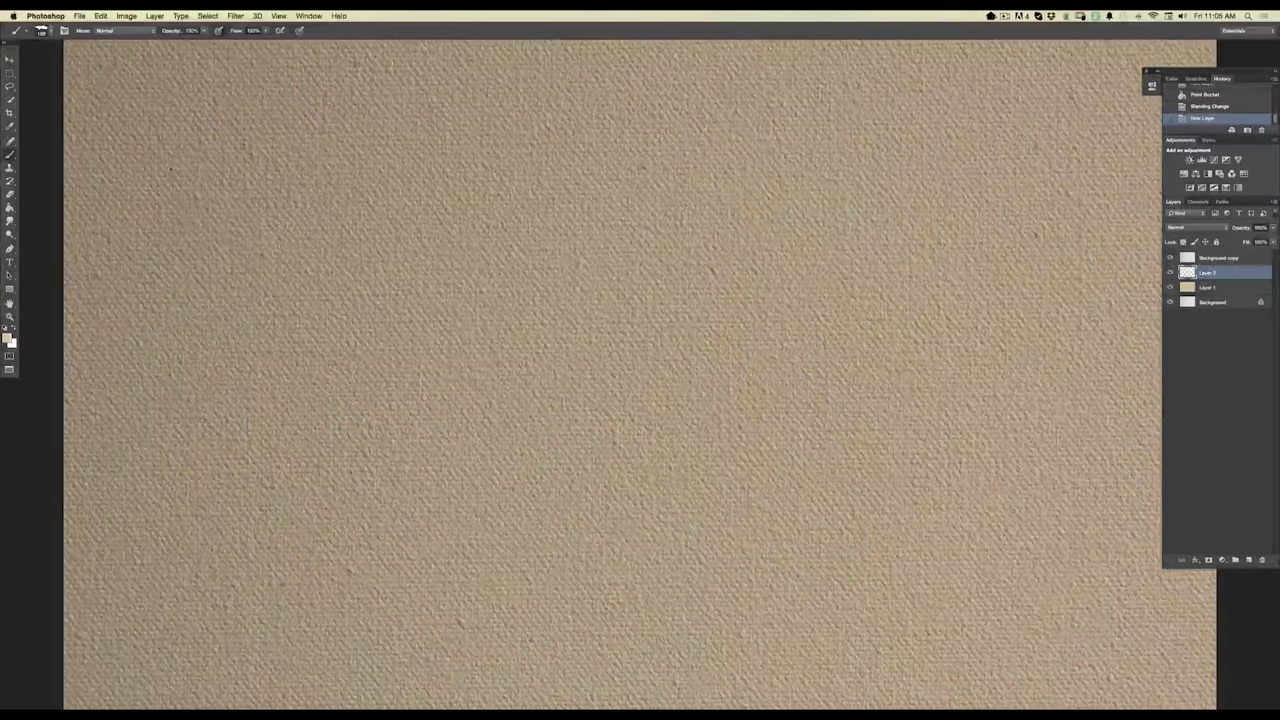
# On the new blank layer, test a tan stroke, switch to near-black, and paint two slanted strokes near the canvas middle.
pyautogui.moveTo(466, 300); pyautogui.dragTo(485, 410)
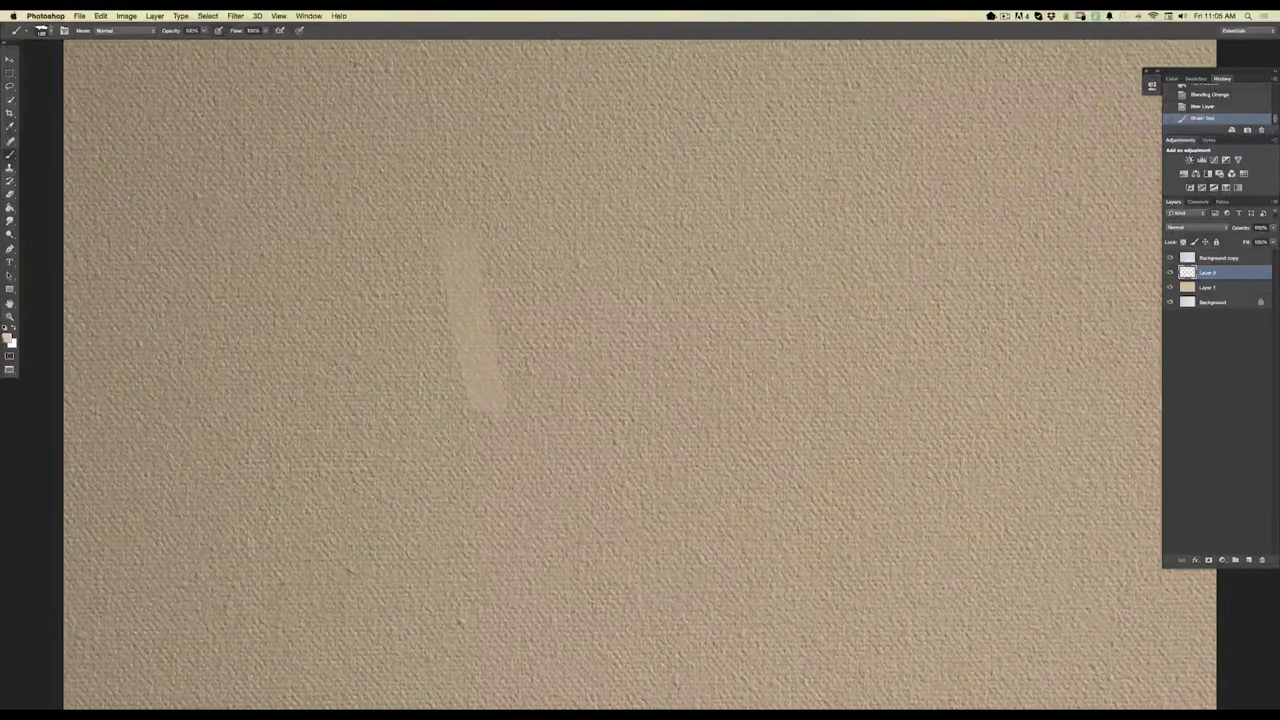
pyautogui.click(8, 340)
pyautogui.click(237, 533)
pyautogui.click(400, 413)
pyautogui.moveTo(450, 260); pyautogui.dragTo(518, 448)
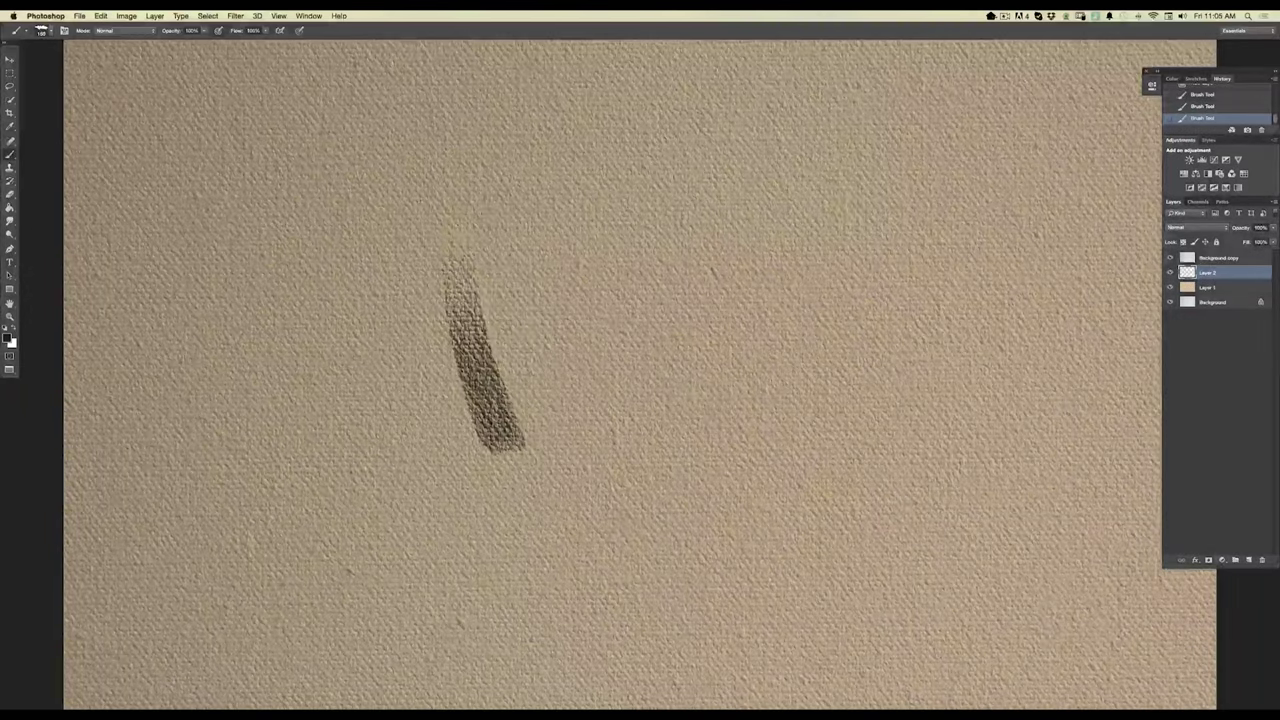
pyautogui.moveTo(512, 272); pyautogui.dragTo(578, 445)
pyautogui.moveTo(505, 228); pyautogui.dragTo(582, 450)
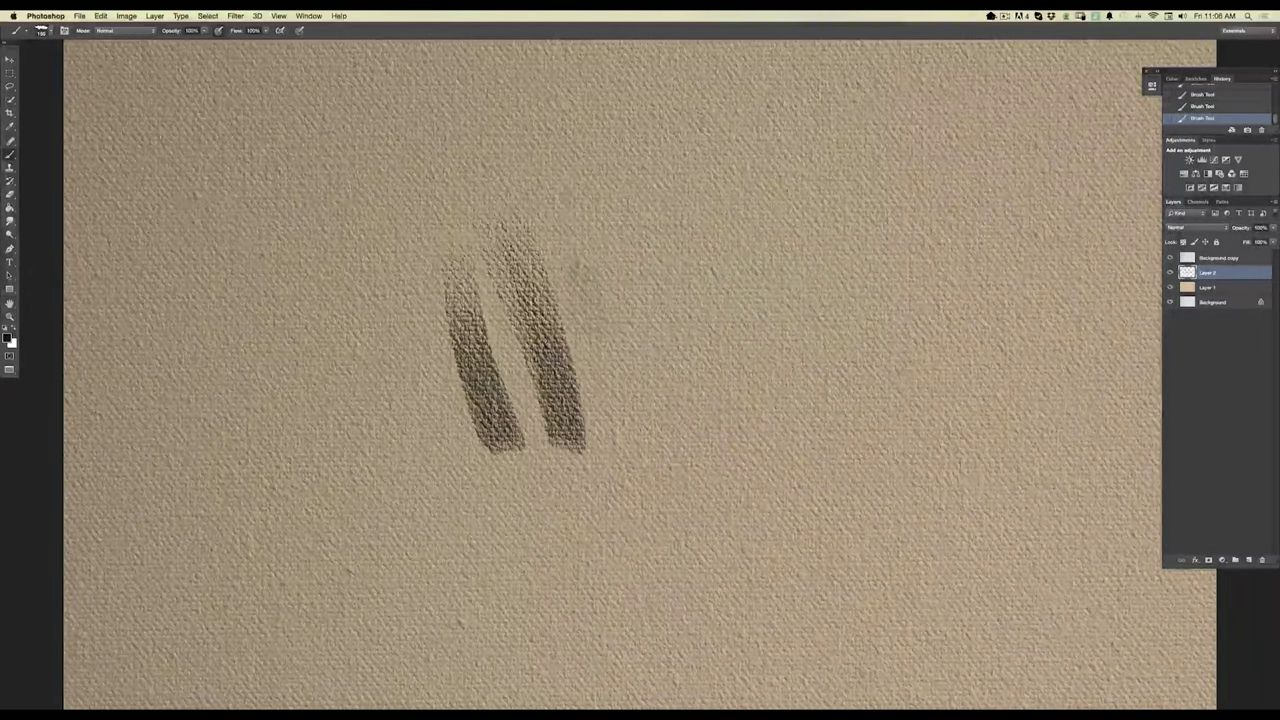
# Paint more near-vertical dark strokes beside the first two, overlapping them so the tone builds up at their lower ends.
pyautogui.moveTo(572, 250); pyautogui.dragTo(615, 470)
pyautogui.moveTo(590, 278)
pyautogui.mouseDown()
pyautogui.moveTo(622, 478)
pyautogui.moveTo(622, 454)
pyautogui.moveTo(615, 470)
pyautogui.mouseUp()
pyautogui.moveTo(664, 262); pyautogui.dragTo(645, 468)
pyautogui.moveTo(668, 330); pyautogui.dragTo(660, 462)
pyautogui.moveTo(676, 352); pyautogui.dragTo(656, 468)
pyautogui.moveTo(672, 408)
pyautogui.mouseDown()
pyautogui.moveTo(652, 468)
pyautogui.moveTo(712, 182)
pyautogui.mouseUp()
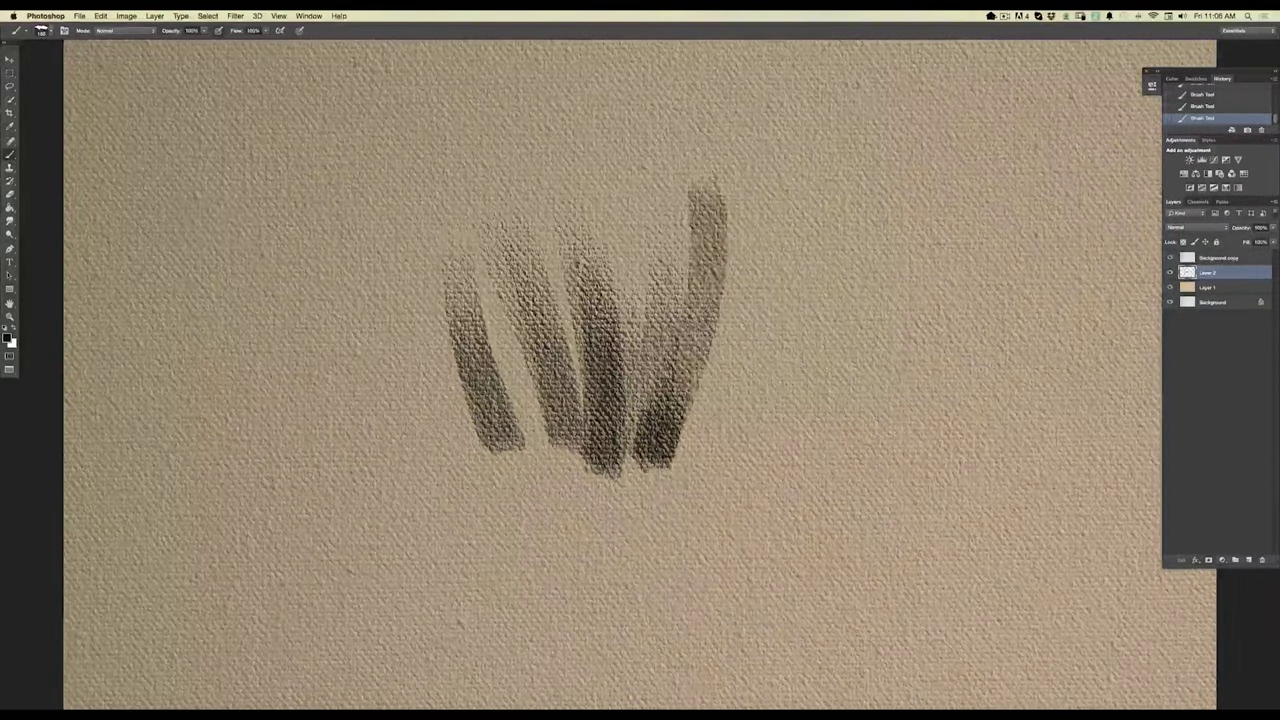
pyautogui.moveTo(712, 290); pyautogui.dragTo(652, 468)
# Fan out diagonal dark strokes of varying strength across the left part of the canvas.
pyautogui.moveTo(510, 482); pyautogui.dragTo(296, 266)
pyautogui.moveTo(402, 466); pyautogui.dragTo(246, 284)
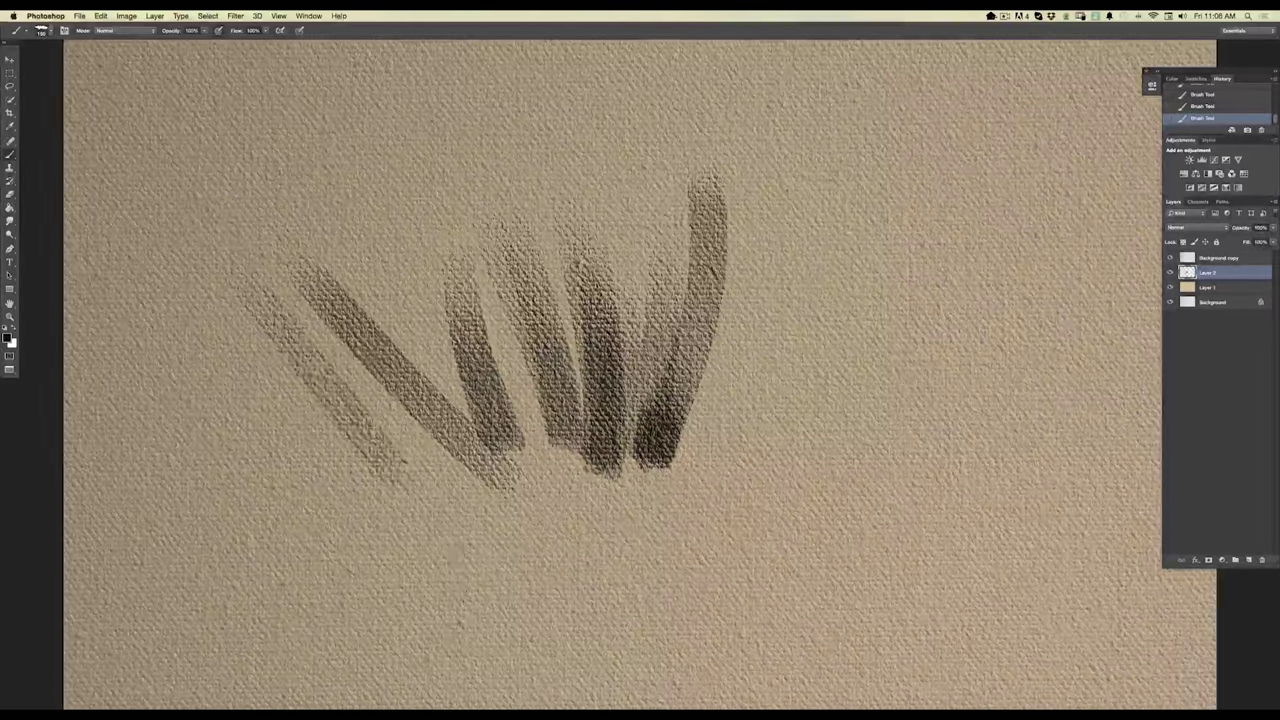
pyautogui.moveTo(230, 350); pyautogui.dragTo(402, 522)
pyautogui.moveTo(260, 450); pyautogui.dragTo(408, 552)
pyautogui.moveTo(346, 552); pyautogui.dragTo(158, 482)
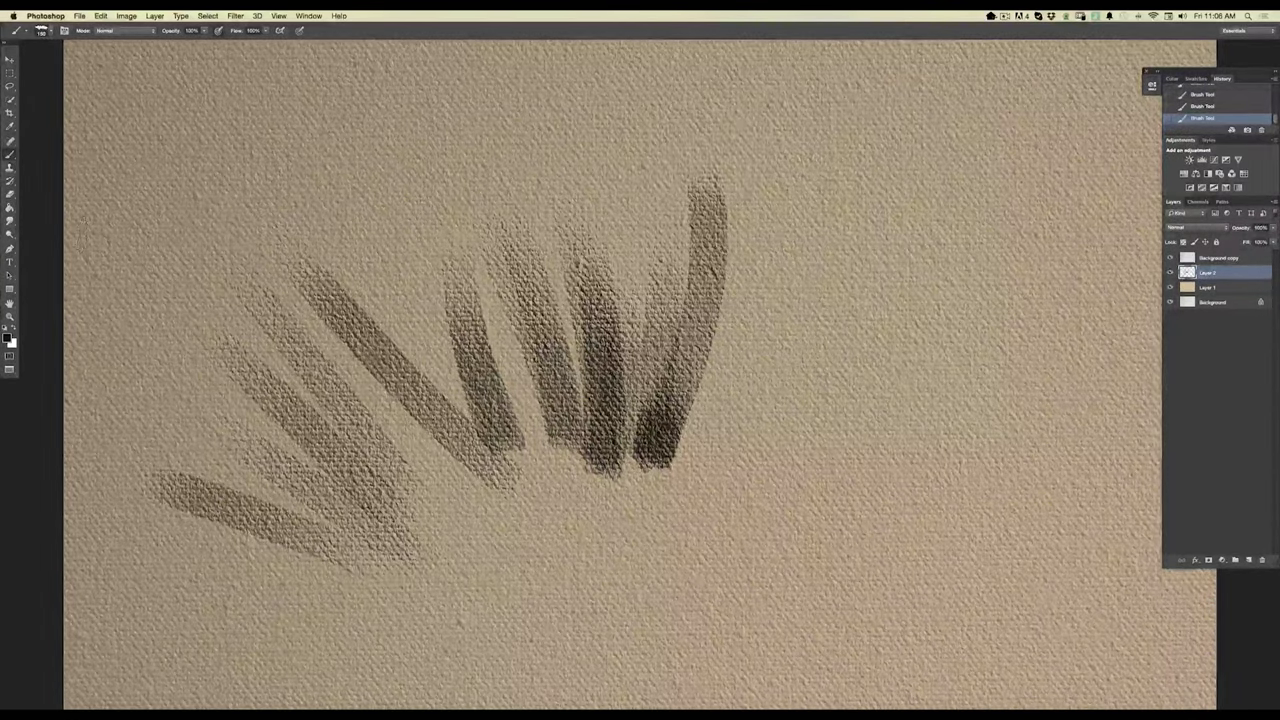
# Set the blending mode of Layer 1 to Normal and reduce the opacity of the Background copy layer.
pyautogui.click(1205, 287)
pyautogui.click(1190, 227)
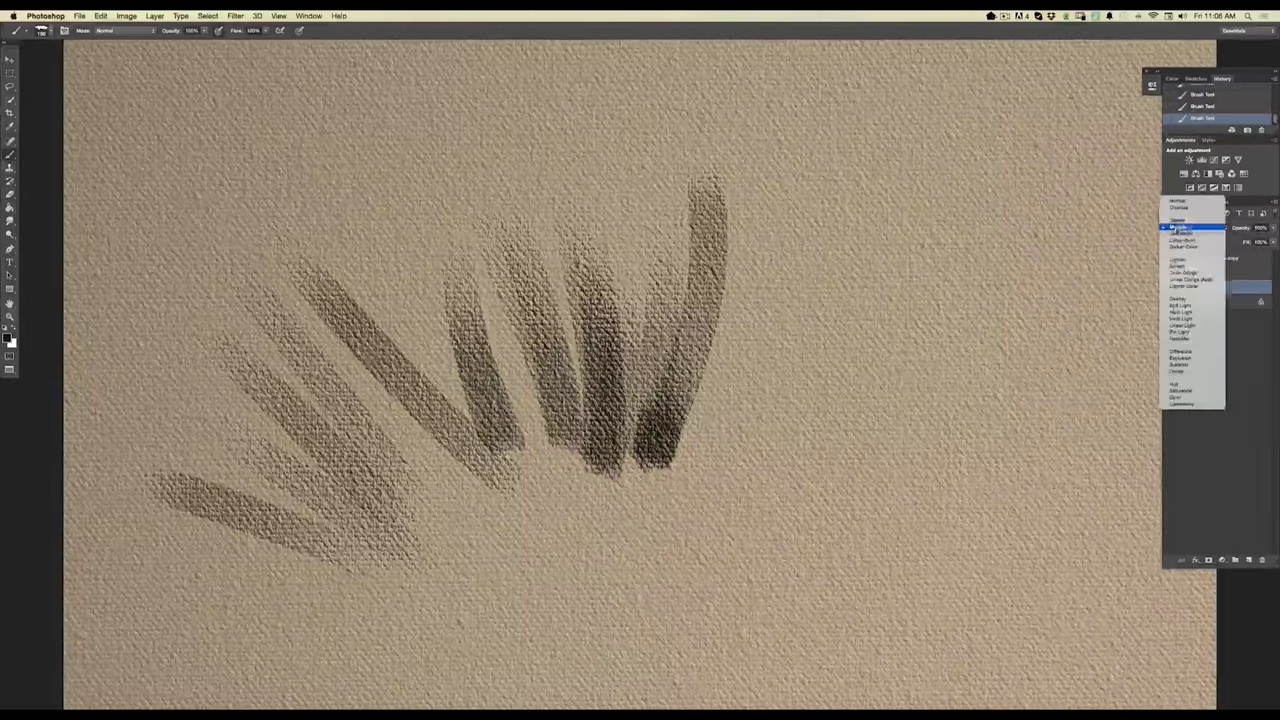
pyautogui.click(1178, 201)
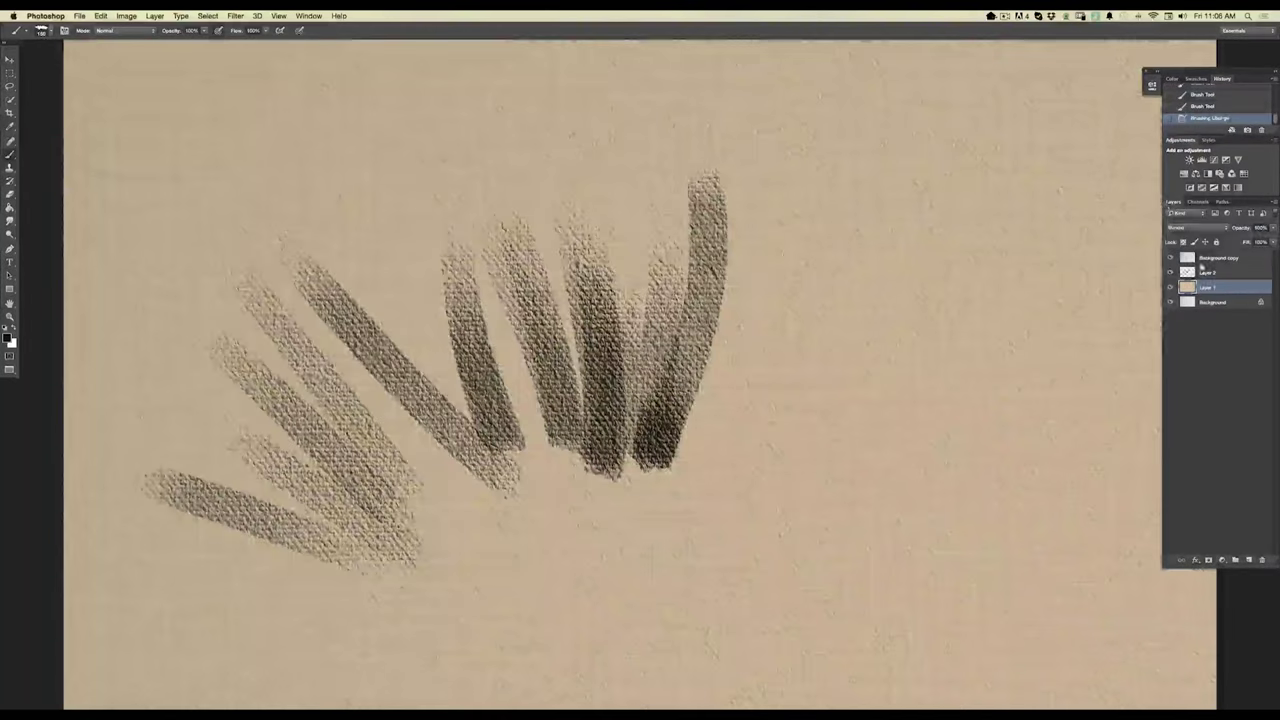
pyautogui.click(1202, 262)
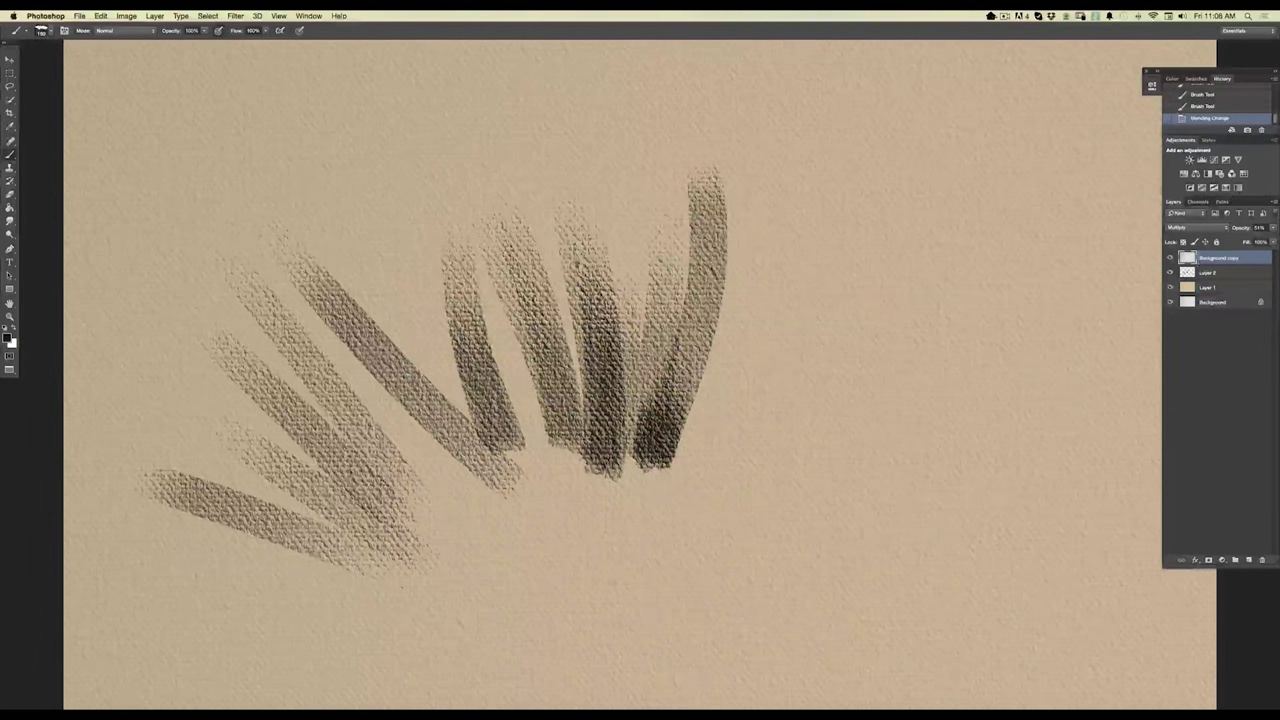
# Paint overlapping dark and light vertical strokes on Layer 2 in the right part of the canvas.
pyautogui.click(1205, 273)
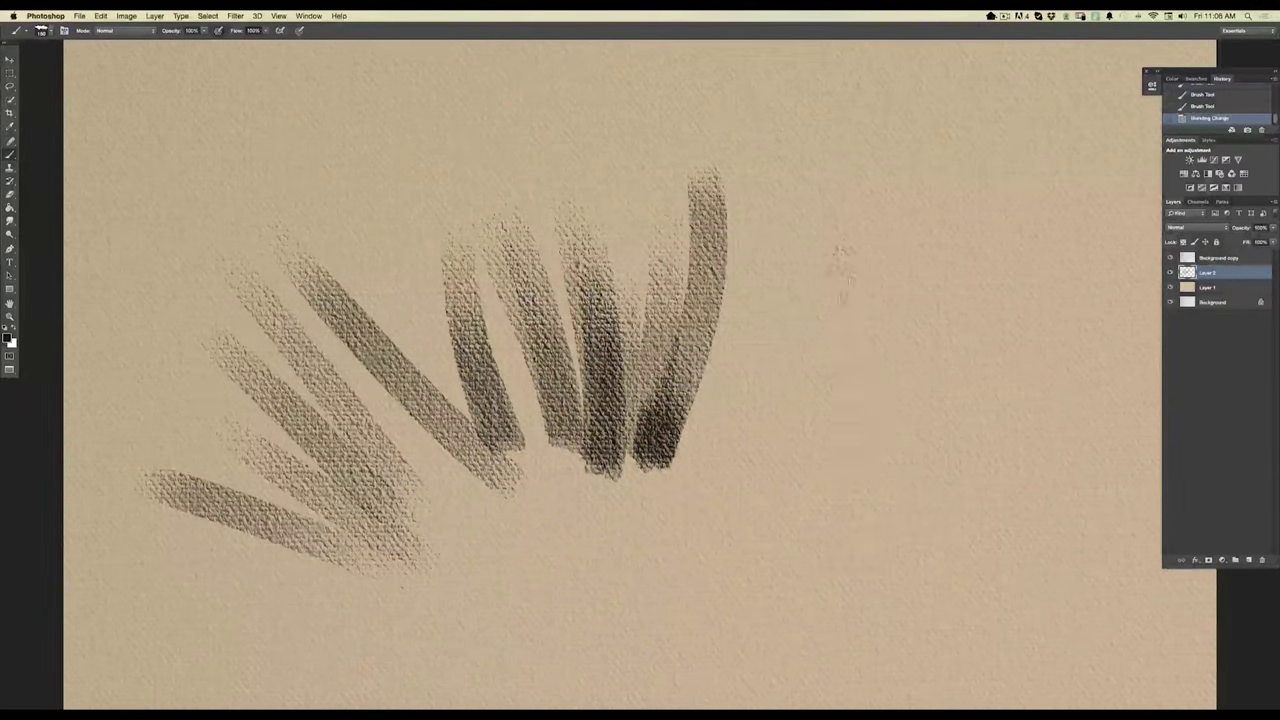
pyautogui.moveTo(843, 240); pyautogui.dragTo(856, 466)
pyautogui.moveTo(846, 525)
pyautogui.mouseDown()
pyautogui.moveTo(804, 390)
pyautogui.moveTo(858, 405)
pyautogui.mouseUp()
pyautogui.moveTo(858, 500); pyautogui.dragTo(906, 278)
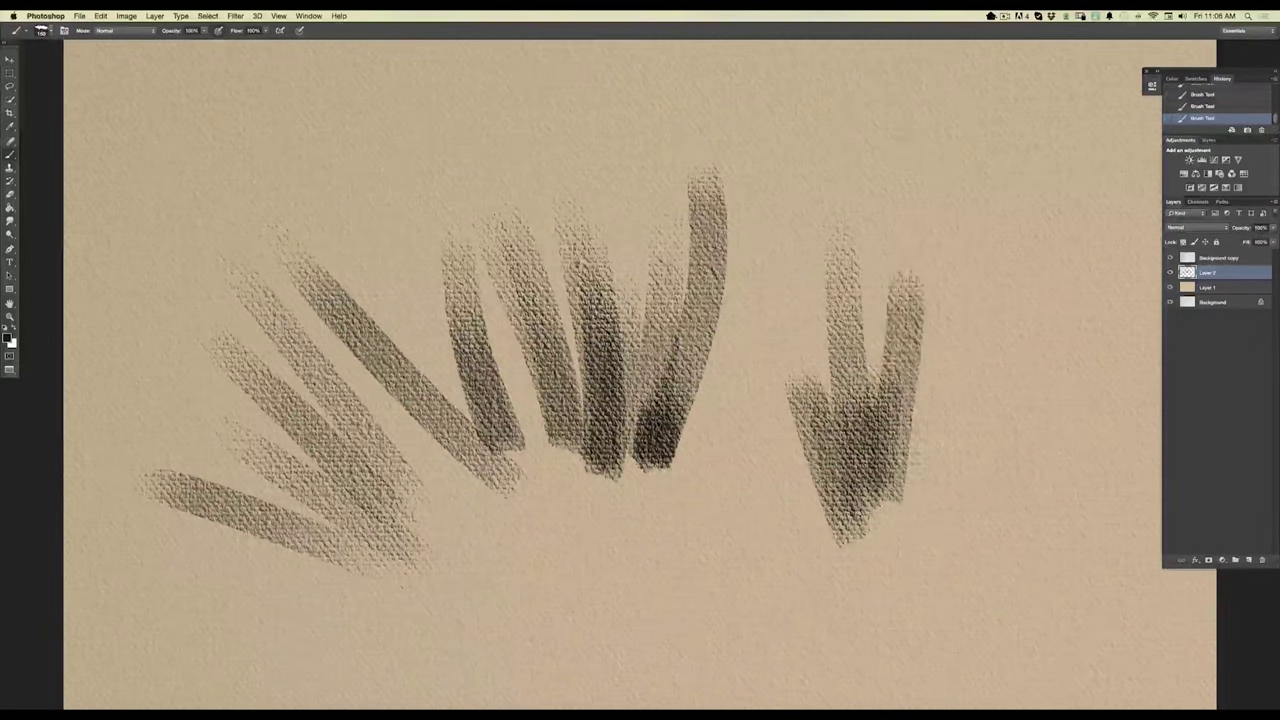
pyautogui.moveTo(935, 490); pyautogui.dragTo(975, 238)
pyautogui.moveTo(958, 492); pyautogui.dragTo(1002, 262)
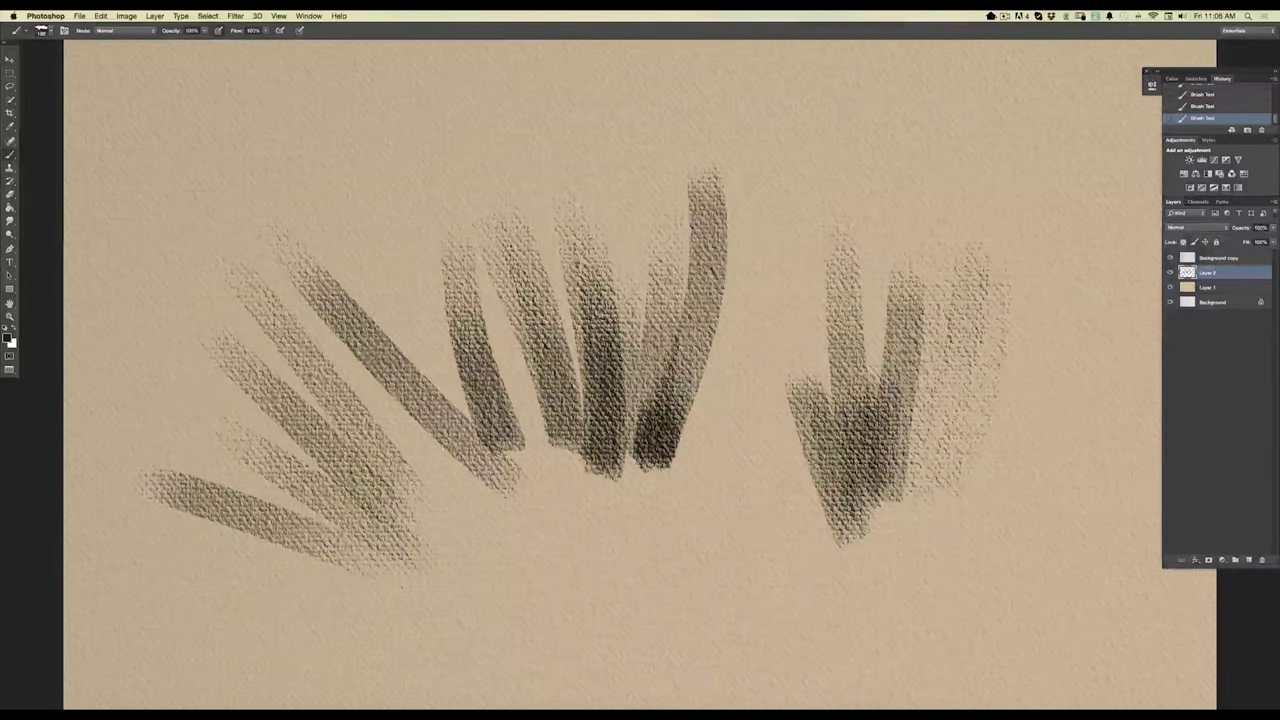
# Add faint textured strokes across the lower middle and heavier curved strokes at the upper left of the canvas.
pyautogui.moveTo(795, 585); pyautogui.dragTo(760, 492)
pyautogui.moveTo(770, 610); pyautogui.dragTo(635, 508)
pyautogui.moveTo(630, 608); pyautogui.dragTo(520, 525)
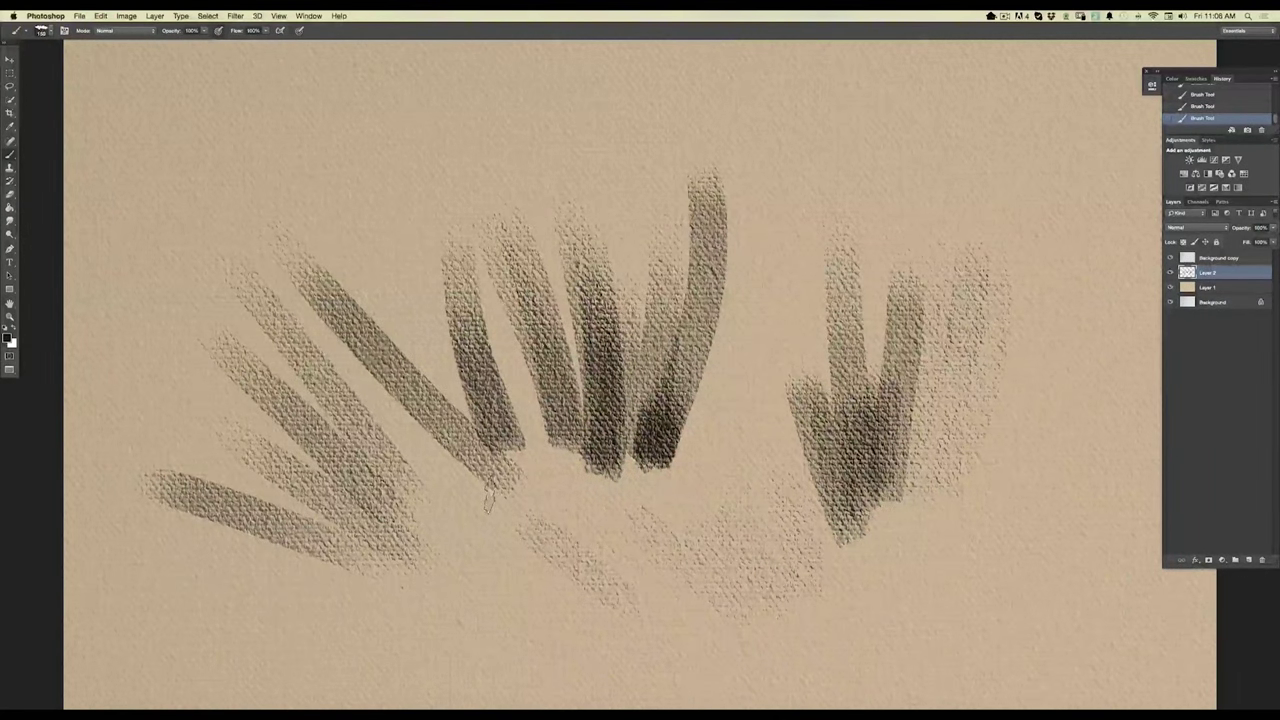
pyautogui.moveTo(768, 296); pyautogui.dragTo(741, 458)
pyautogui.moveTo(405, 235); pyautogui.dragTo(248, 145)
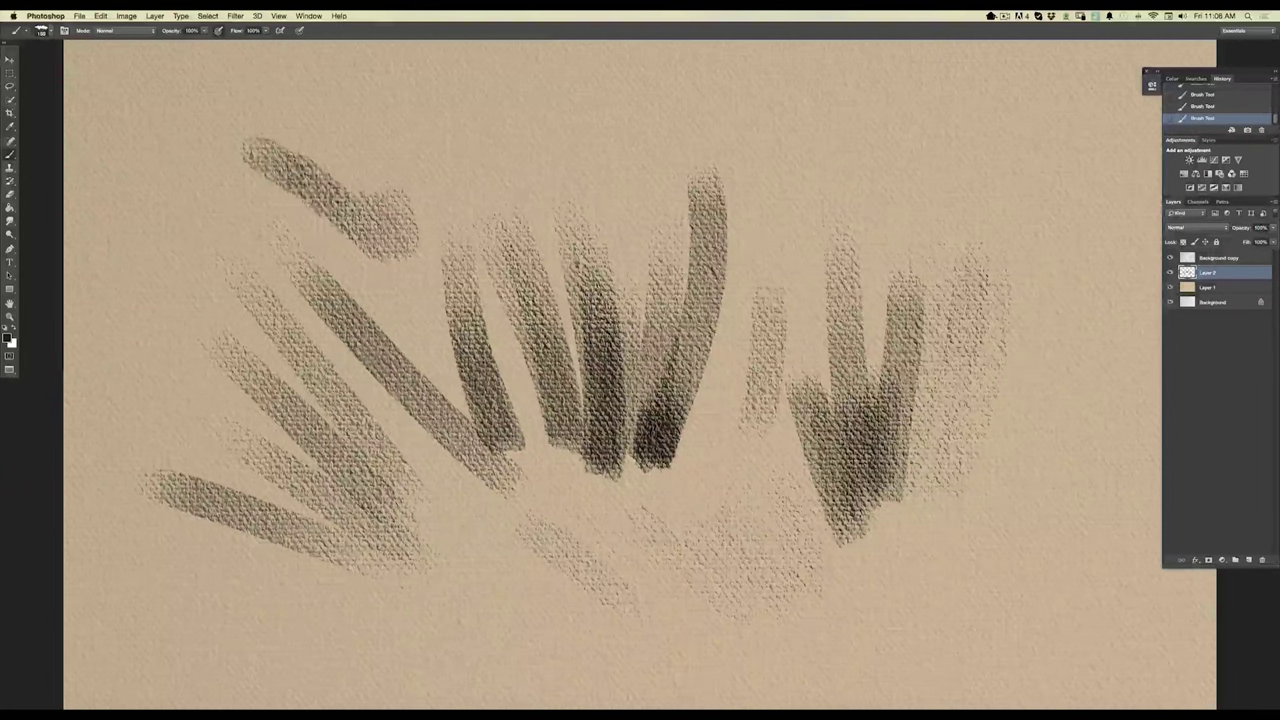
pyautogui.moveTo(378, 245)
pyautogui.mouseDown()
pyautogui.moveTo(457, 190)
pyautogui.moveTo(440, 135)
pyautogui.moveTo(395, 200)
pyautogui.moveTo(340, 225)
pyautogui.moveTo(172, 180)
pyautogui.mouseUp()
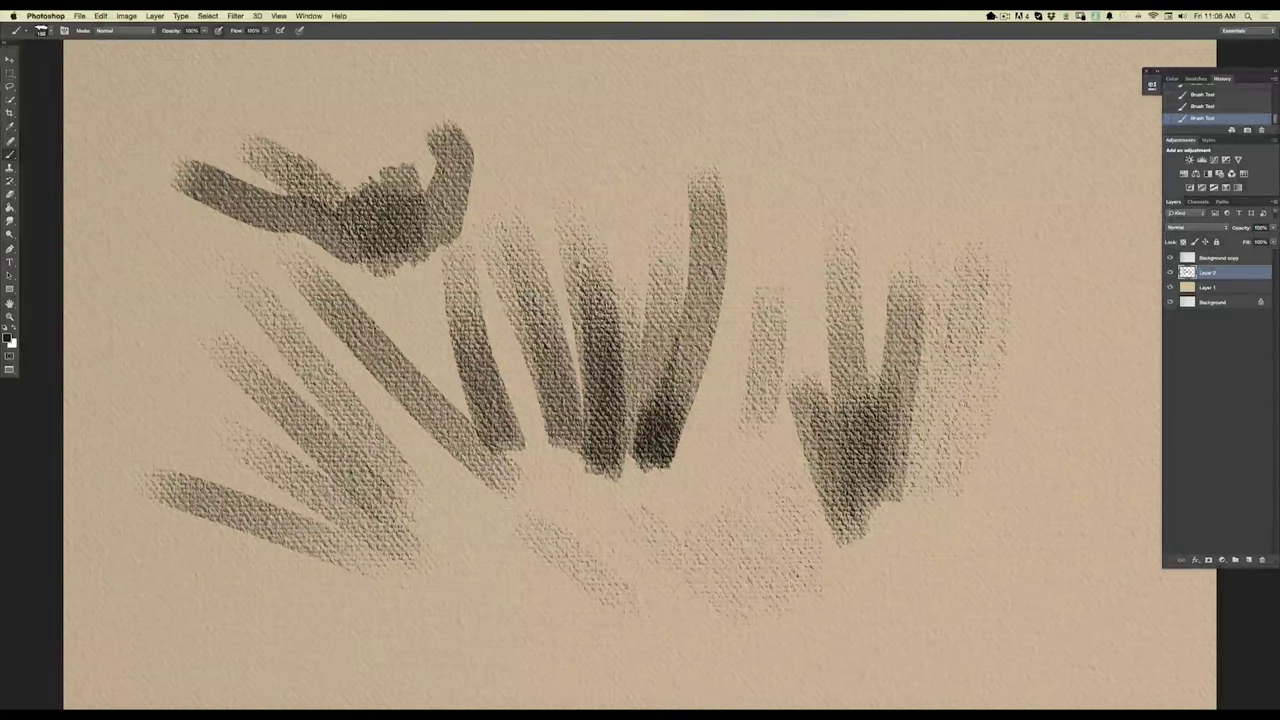
pyautogui.moveTo(440, 478); pyautogui.dragTo(500, 535)
# Open the brush presets and paint dense overlapping dark strokes in the upper middle, including one long diagonal stroke.
pyautogui.click(44, 31)
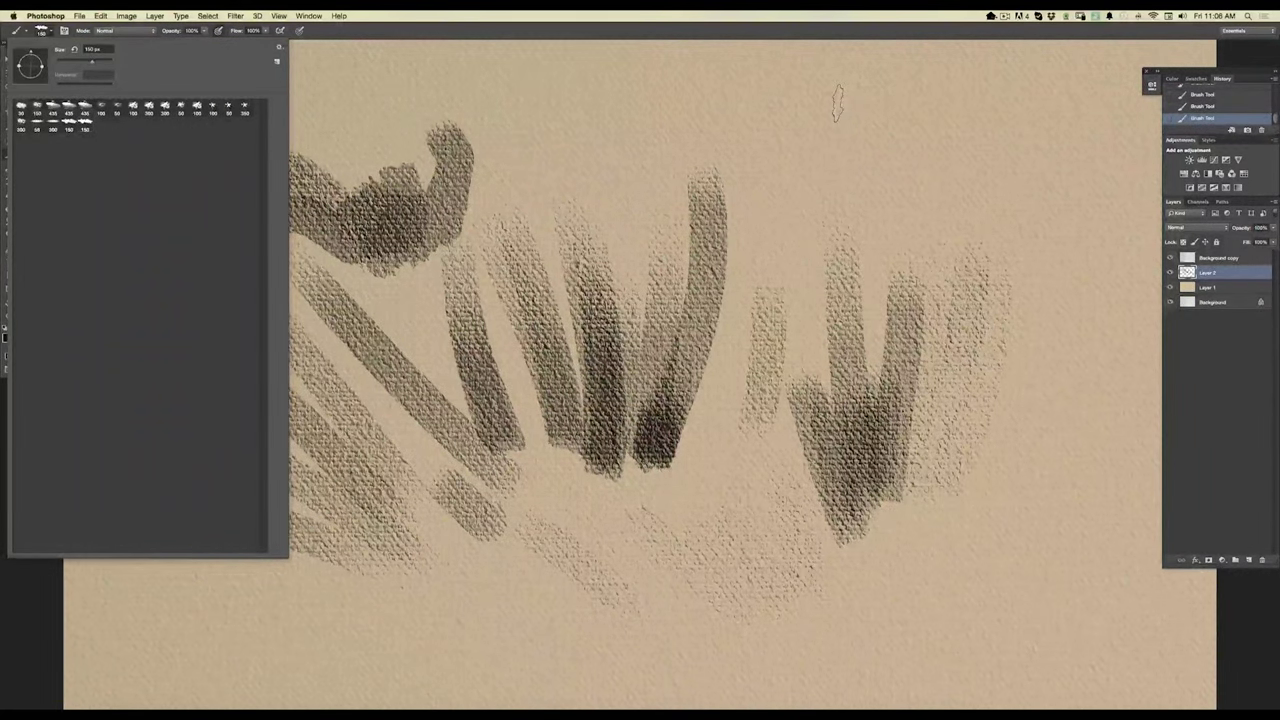
pyautogui.moveTo(837, 105)
pyautogui.mouseDown()
pyautogui.moveTo(783, 152)
pyautogui.moveTo(806, 236)
pyautogui.mouseUp()
pyautogui.rightClick(792, 188)
pyautogui.click(763, 204)
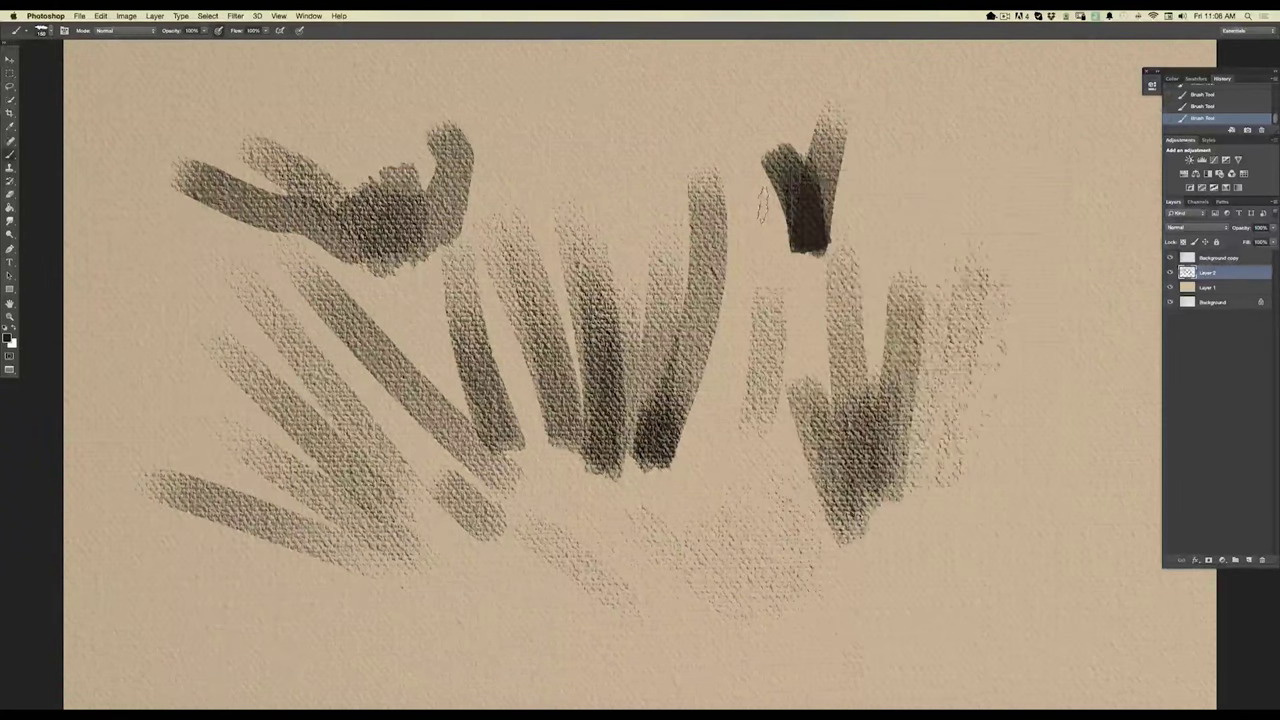
pyautogui.moveTo(752, 162); pyautogui.dragTo(797, 240)
pyautogui.moveTo(718, 124); pyautogui.dragTo(791, 241)
pyautogui.moveTo(717, 124); pyautogui.dragTo(793, 240)
pyautogui.moveTo(528, 76); pyautogui.dragTo(800, 250)
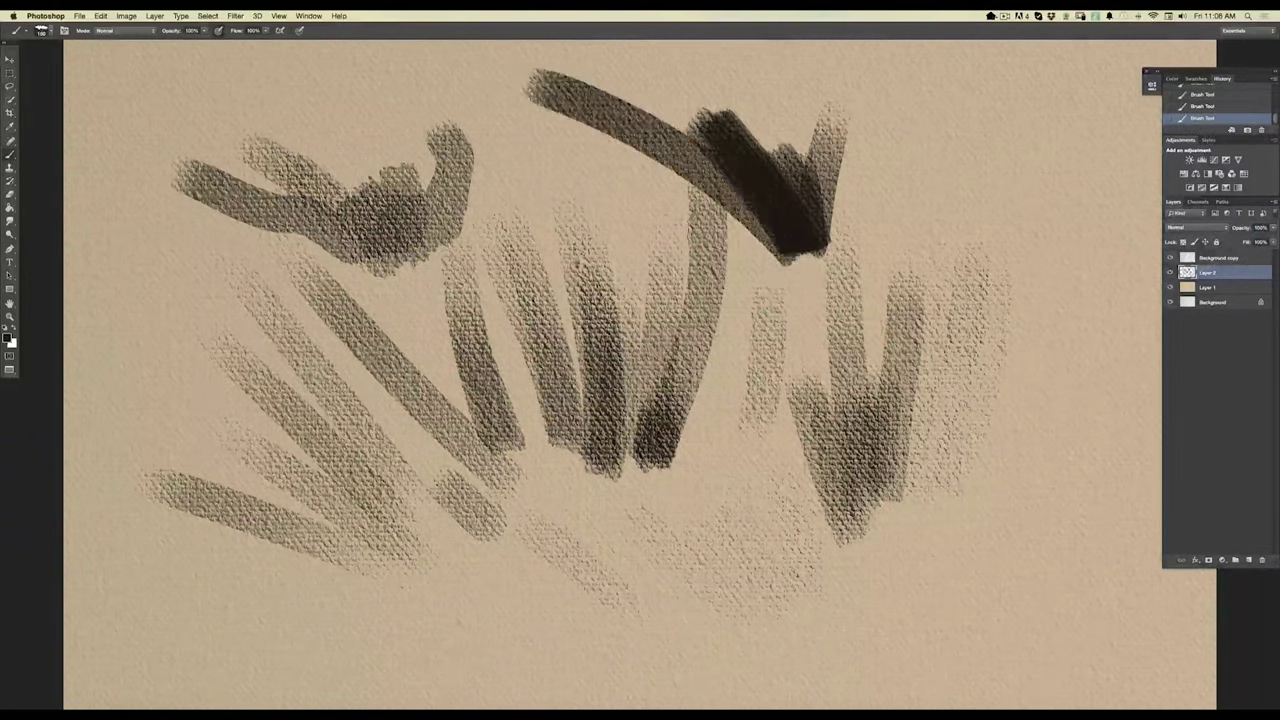
# Paint long, solid dark strokes near the right edge and upper right of the canvas.
pyautogui.moveTo(992, 510); pyautogui.dragTo(1021, 228)
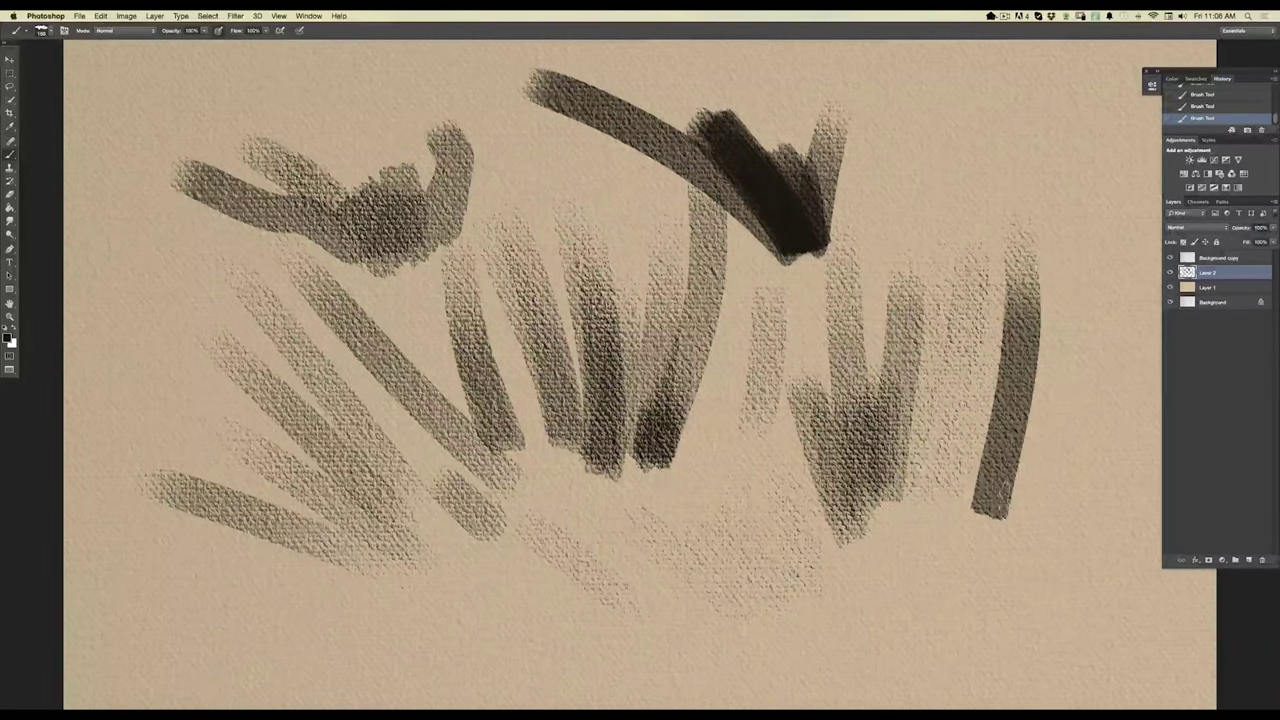
pyautogui.moveTo(1001, 508); pyautogui.dragTo(1030, 428)
pyautogui.moveTo(1068, 215); pyautogui.dragTo(995, 505)
pyautogui.moveTo(940, 406)
pyautogui.mouseDown()
pyautogui.moveTo(940, 106)
pyautogui.moveTo(912, 296)
pyautogui.mouseUp()
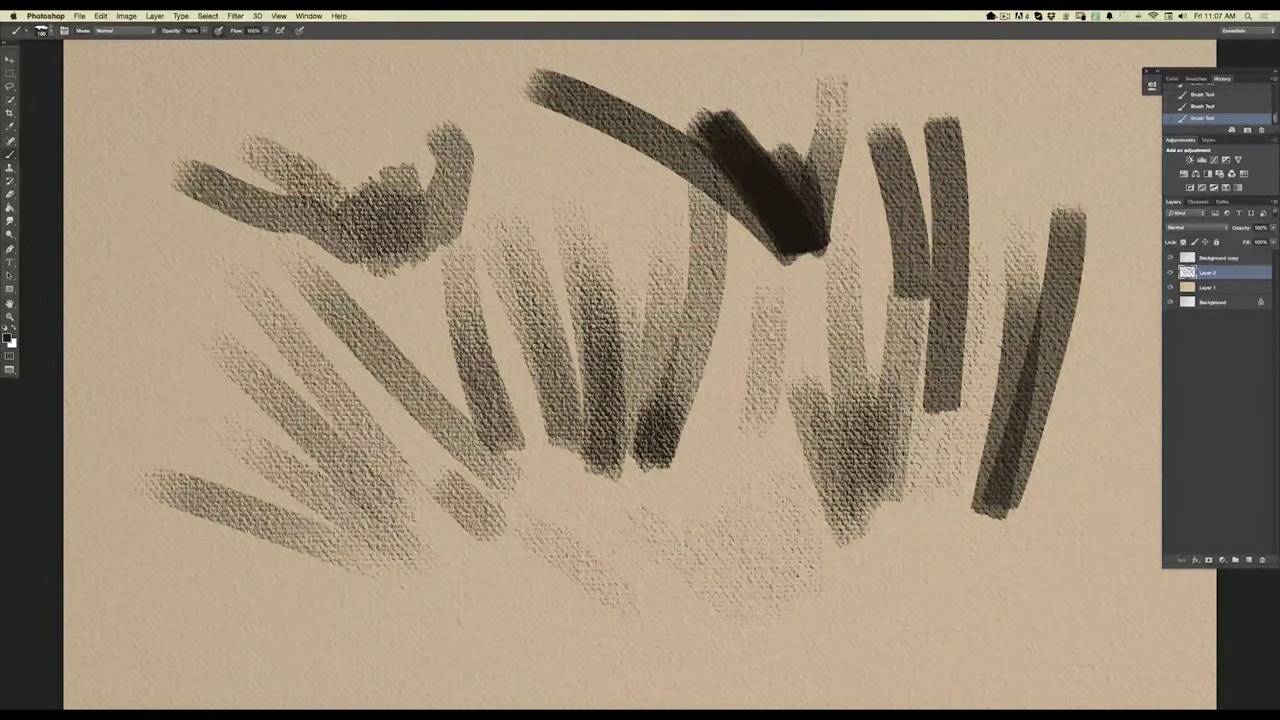
# Paint light strokes along the left and bottom of the canvas and build up dark shading across the lower middle.
pyautogui.moveTo(268, 310); pyautogui.dragTo(110, 230)
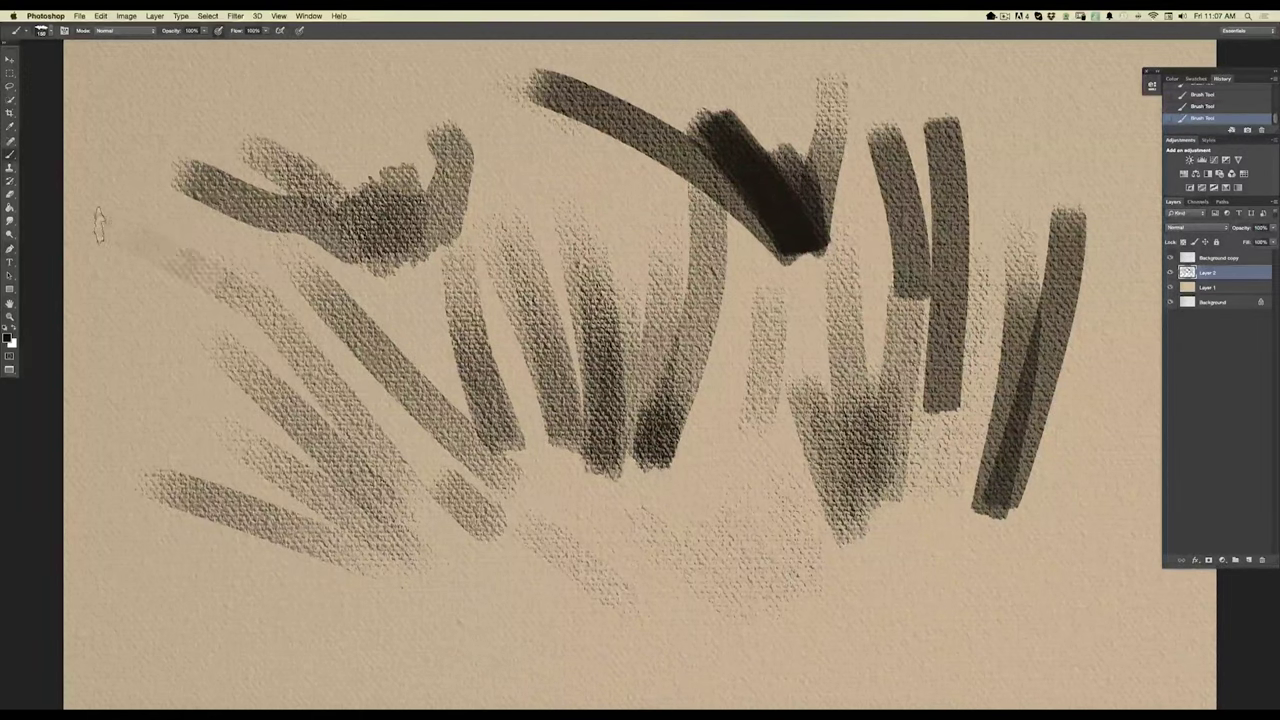
pyautogui.moveTo(140, 338)
pyautogui.mouseDown()
pyautogui.moveTo(172, 410)
pyautogui.moveTo(176, 482)
pyautogui.moveTo(222, 562)
pyautogui.moveTo(285, 608)
pyautogui.mouseUp()
pyautogui.moveTo(125, 606); pyautogui.dragTo(312, 624)
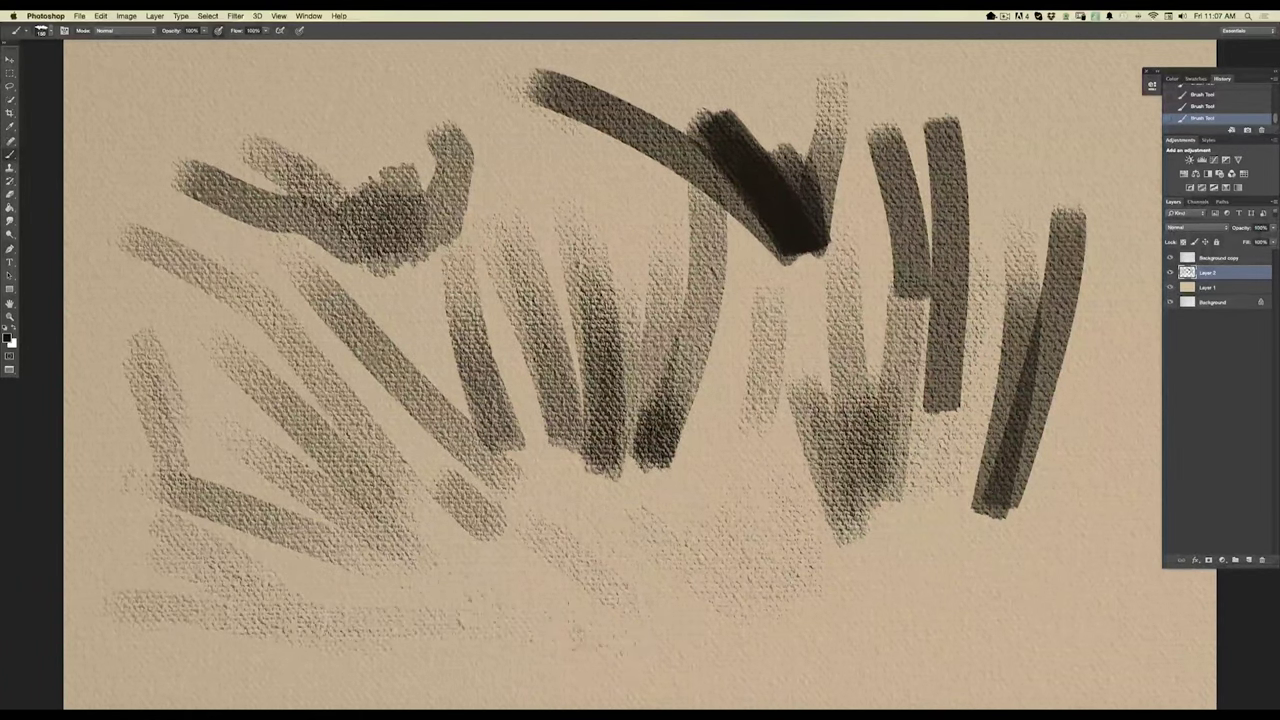
pyautogui.moveTo(530, 510); pyautogui.dragTo(686, 630)
pyautogui.moveTo(620, 552)
pyautogui.mouseDown()
pyautogui.moveTo(670, 600)
pyautogui.moveTo(796, 640)
pyautogui.moveTo(840, 540)
pyautogui.moveTo(870, 650)
pyautogui.moveTo(895, 545)
pyautogui.moveTo(915, 630)
pyautogui.moveTo(922, 550)
pyautogui.moveTo(940, 636)
pyautogui.moveTo(955, 535)
pyautogui.moveTo(958, 640)
pyautogui.moveTo(895, 600)
pyautogui.moveTo(862, 600)
pyautogui.moveTo(845, 625)
pyautogui.moveTo(810, 632)
pyautogui.moveTo(730, 440)
pyautogui.moveTo(780, 595)
pyautogui.moveTo(695, 470)
pyautogui.moveTo(655, 485)
pyautogui.moveTo(580, 430)
pyautogui.moveTo(495, 440)
pyautogui.mouseUp()
pyautogui.moveTo(590, 500)
pyautogui.mouseDown()
pyautogui.moveTo(470, 500)
pyautogui.moveTo(335, 535)
pyautogui.moveTo(380, 470)
pyautogui.moveTo(418, 505)
pyautogui.moveTo(405, 475)
pyautogui.mouseUp()
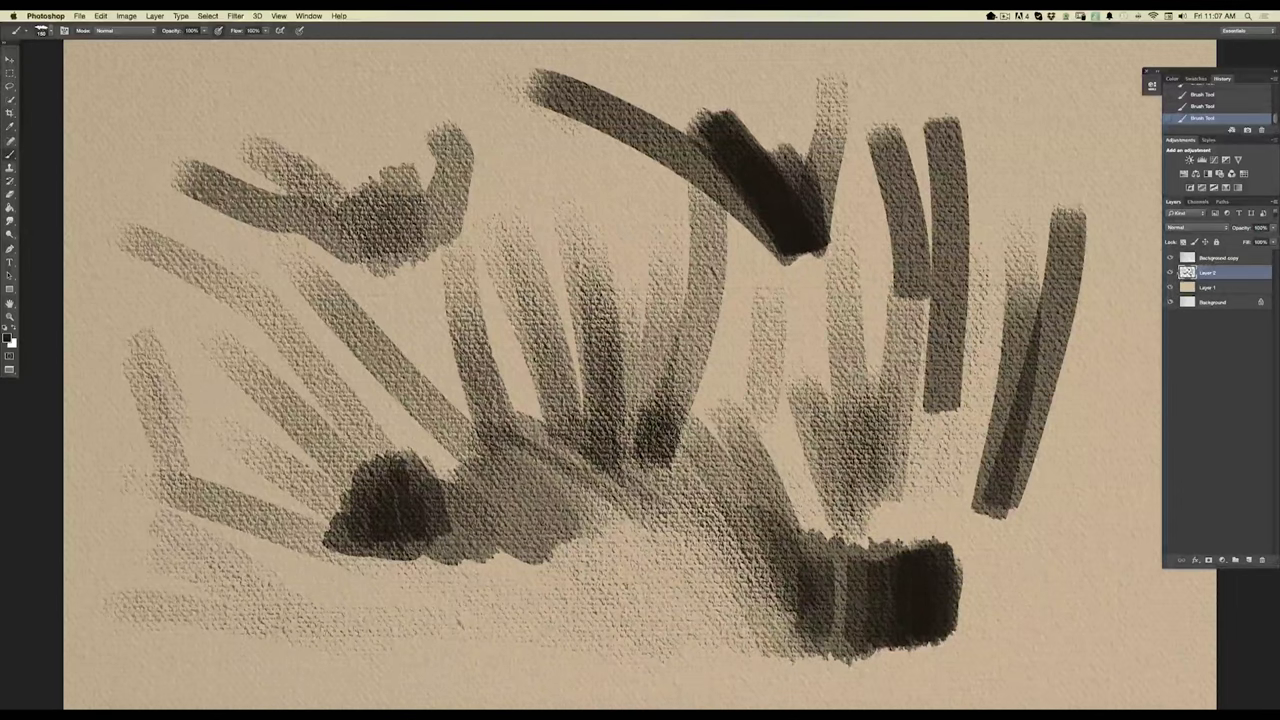
# Delete Layer 2, Layer 1 and the Background copy so that only the Background canvas texture is left.
pyautogui.moveTo(1207, 272)
pyautogui.mouseDown()
pyautogui.moveTo(1230, 505)
pyautogui.moveTo(1261, 560)
pyautogui.moveTo(1200, 361)
pyautogui.moveTo(1245, 556)
pyautogui.moveTo(1261, 560)
pyautogui.mouseUp()
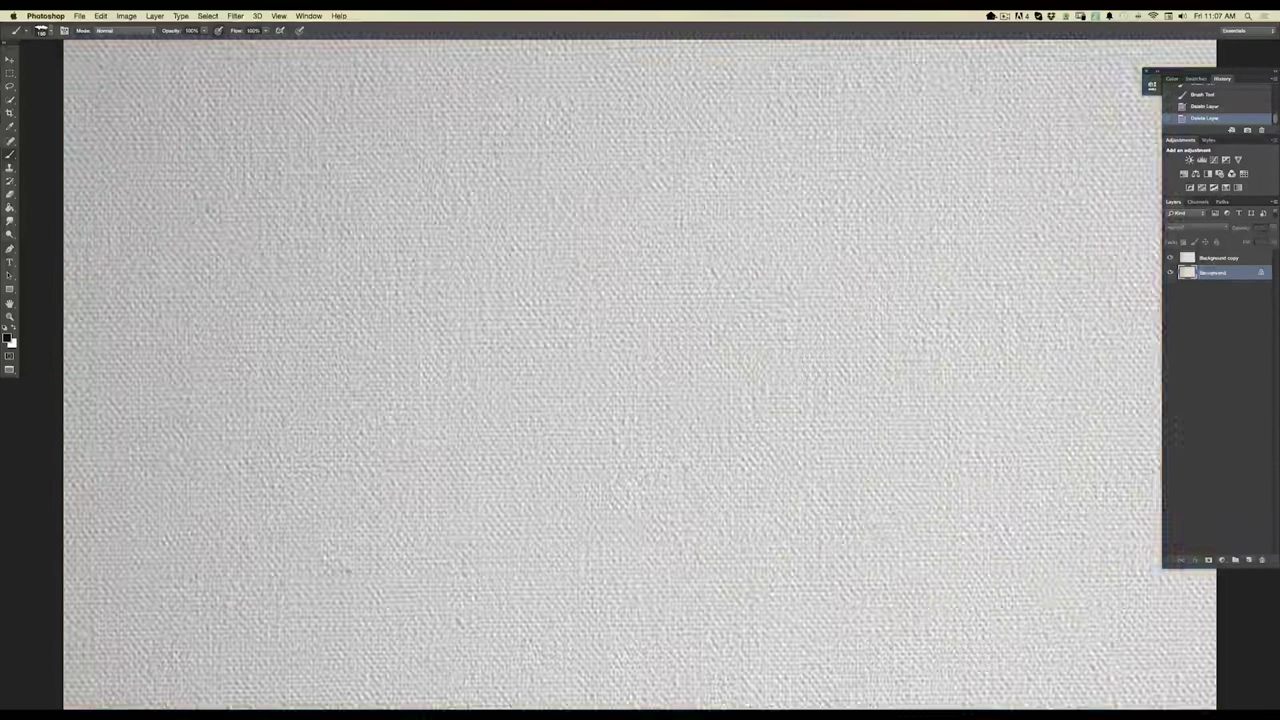
pyautogui.moveTo(1208, 258); pyautogui.dragTo(1259, 526)
pyautogui.moveTo(1196, 557); pyautogui.dragTo(1260, 559)
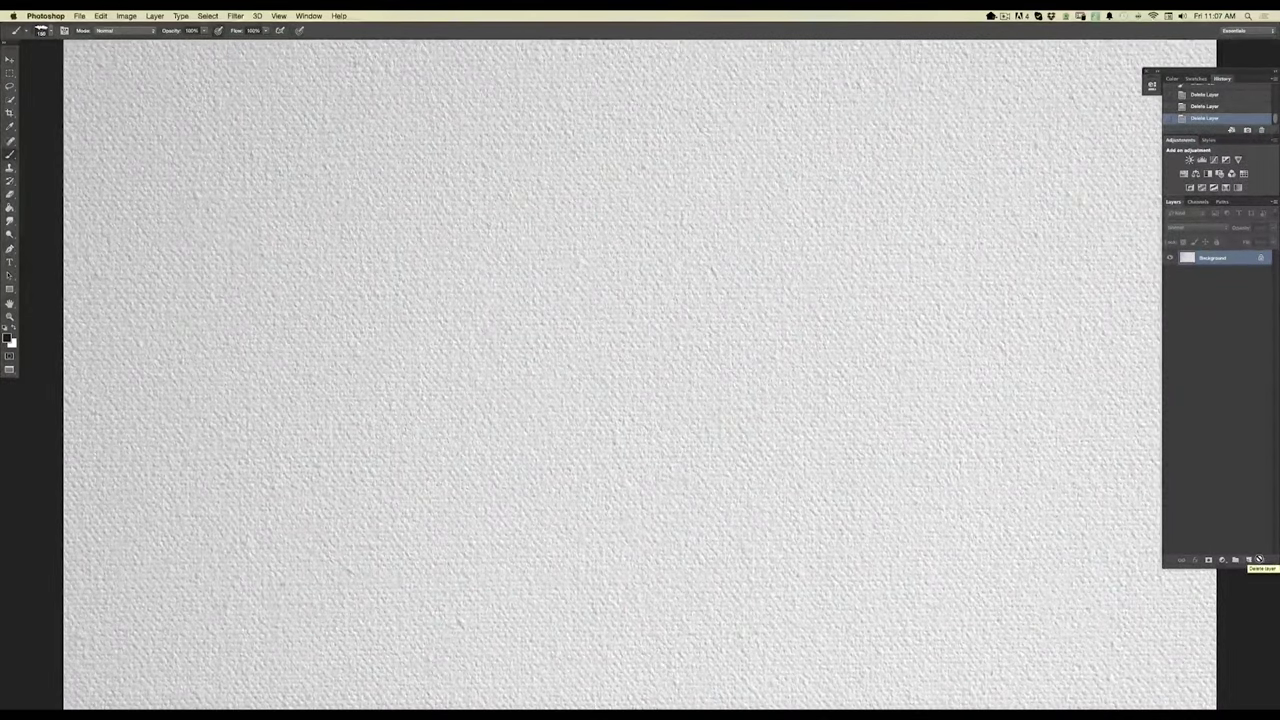
# Duplicate the Background layer, set the copy's blending mode to Multiply, and toggle its visibility to compare the texture.
pyautogui.moveTo(1218, 262); pyautogui.dragTo(1248, 559)
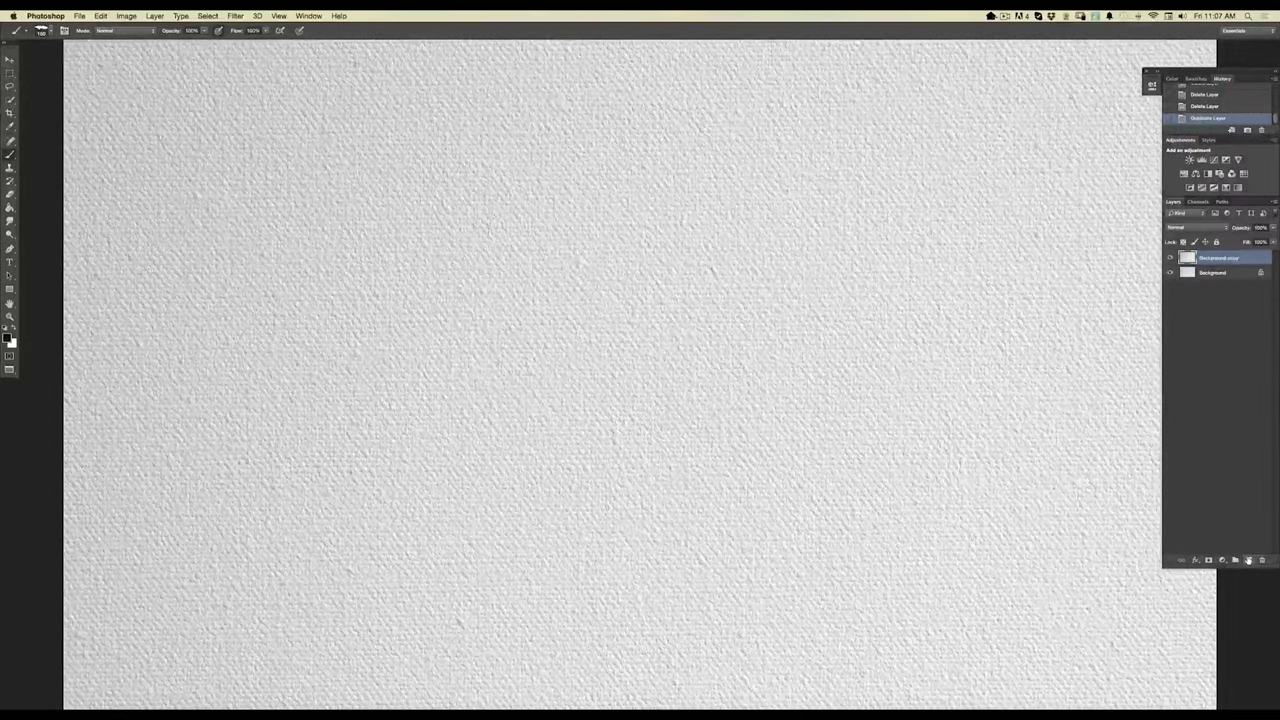
pyautogui.click(1177, 229)
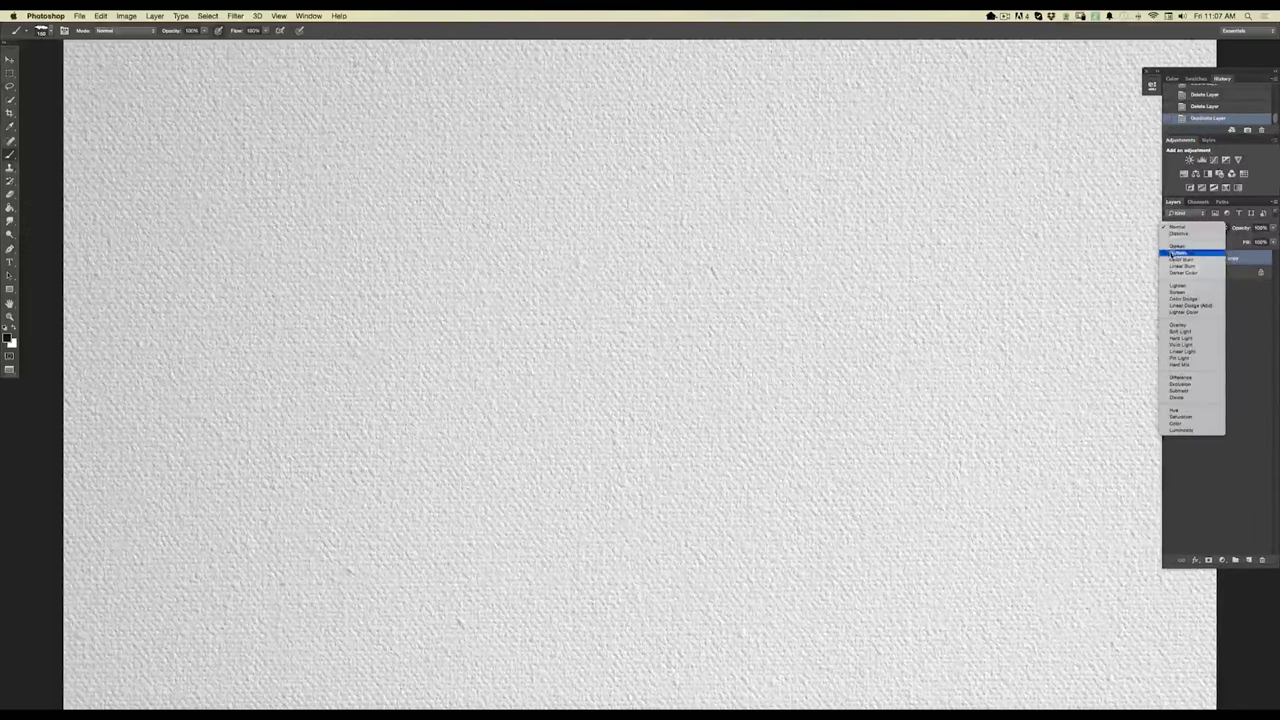
pyautogui.click(1167, 258)
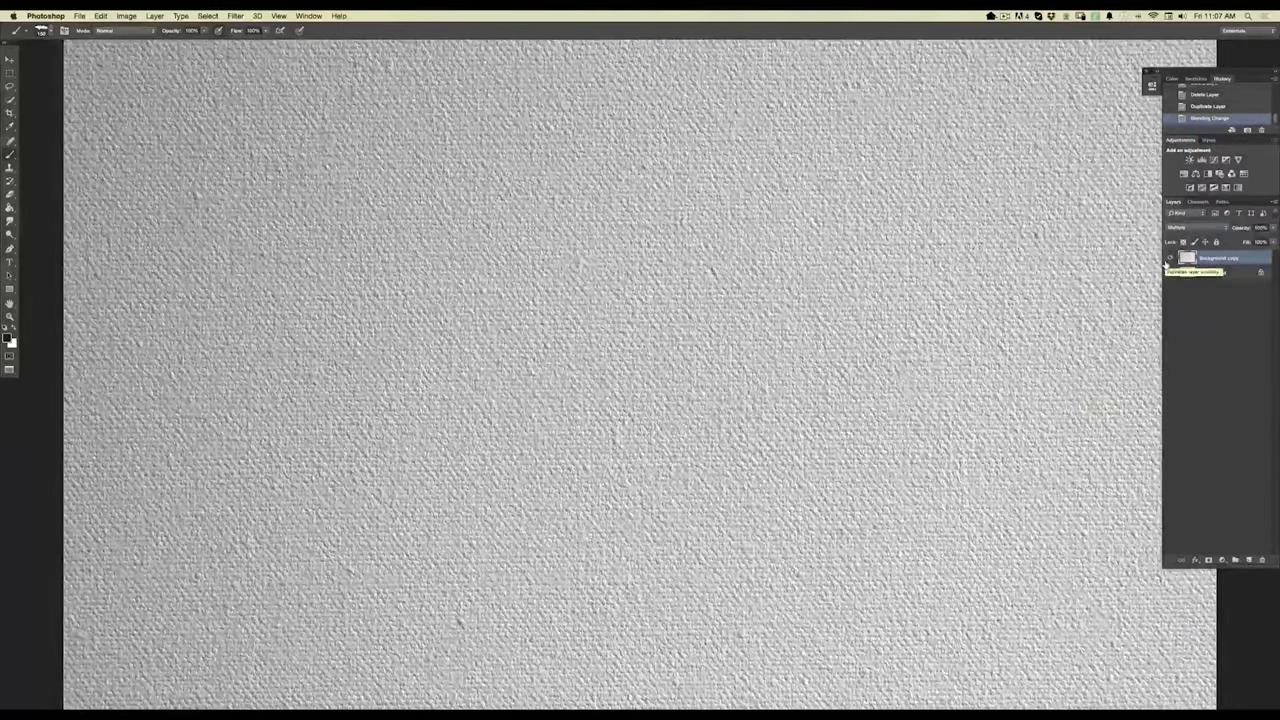
pyautogui.click(1170, 257)
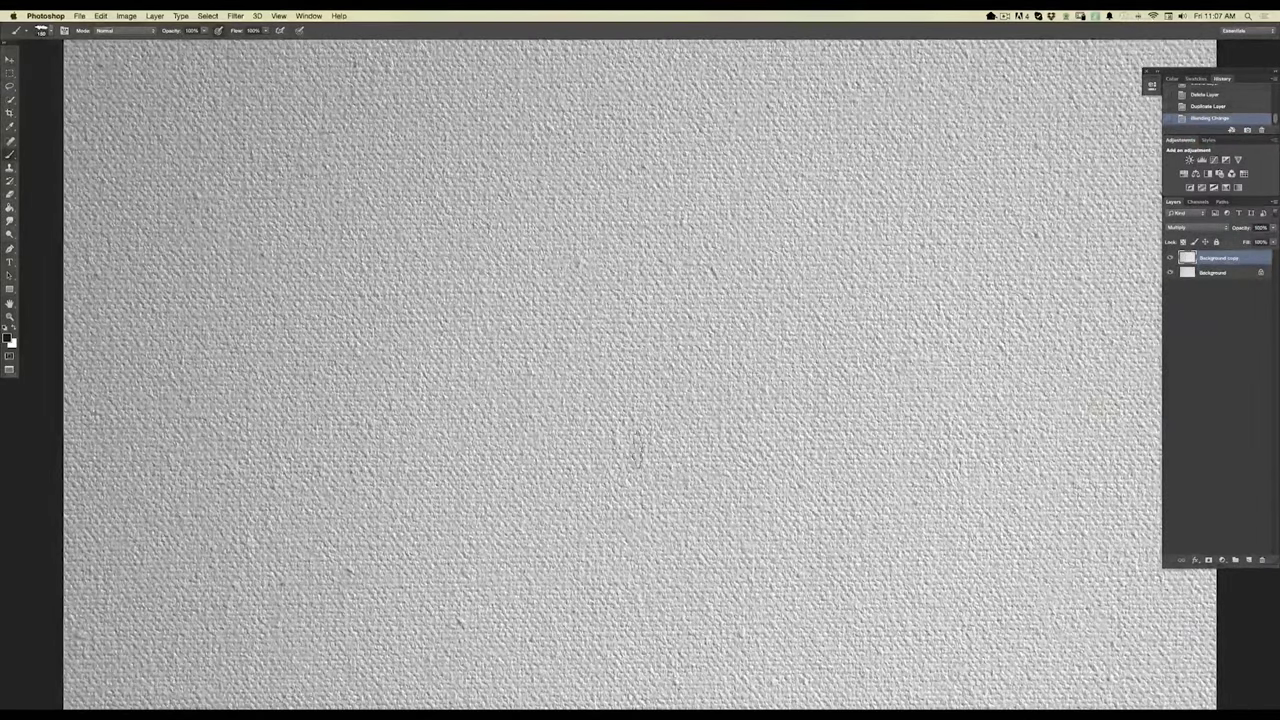
# Add a new layer directly above the Background and fill it with a light tan color using the Paint Bucket.
pyautogui.click(1212, 273)
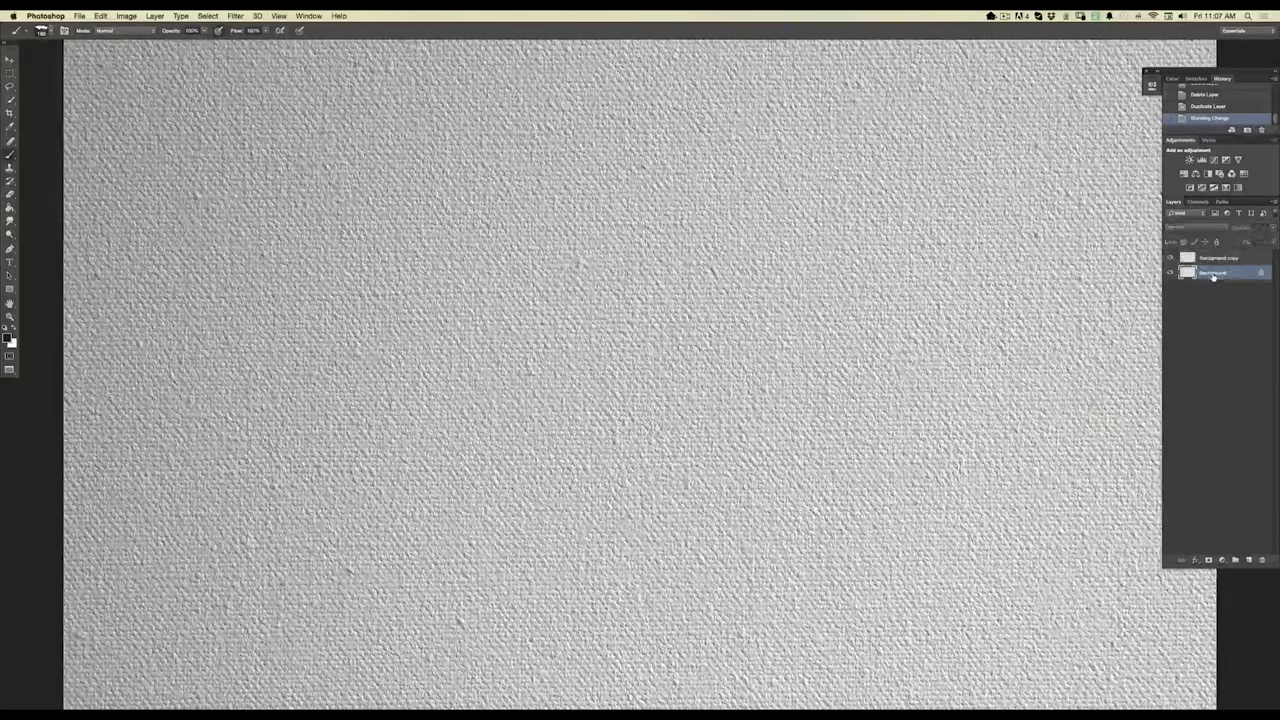
pyautogui.click(1247, 560)
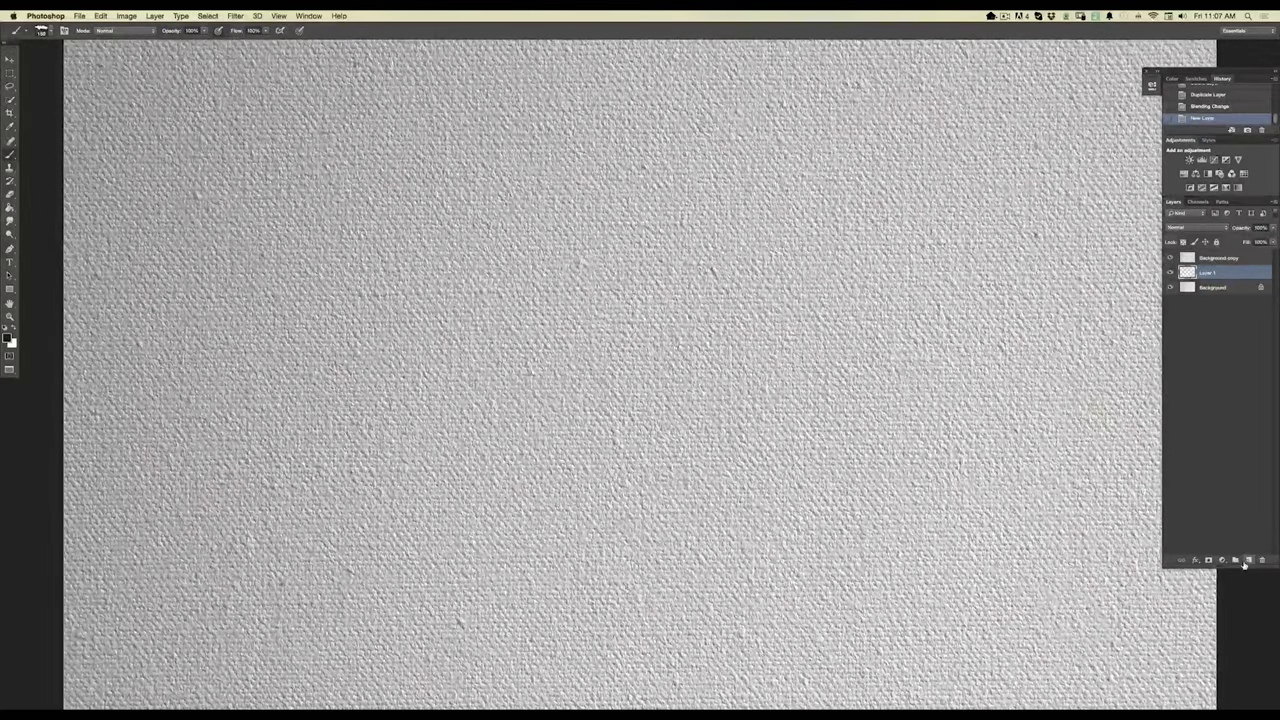
pyautogui.click(8, 339)
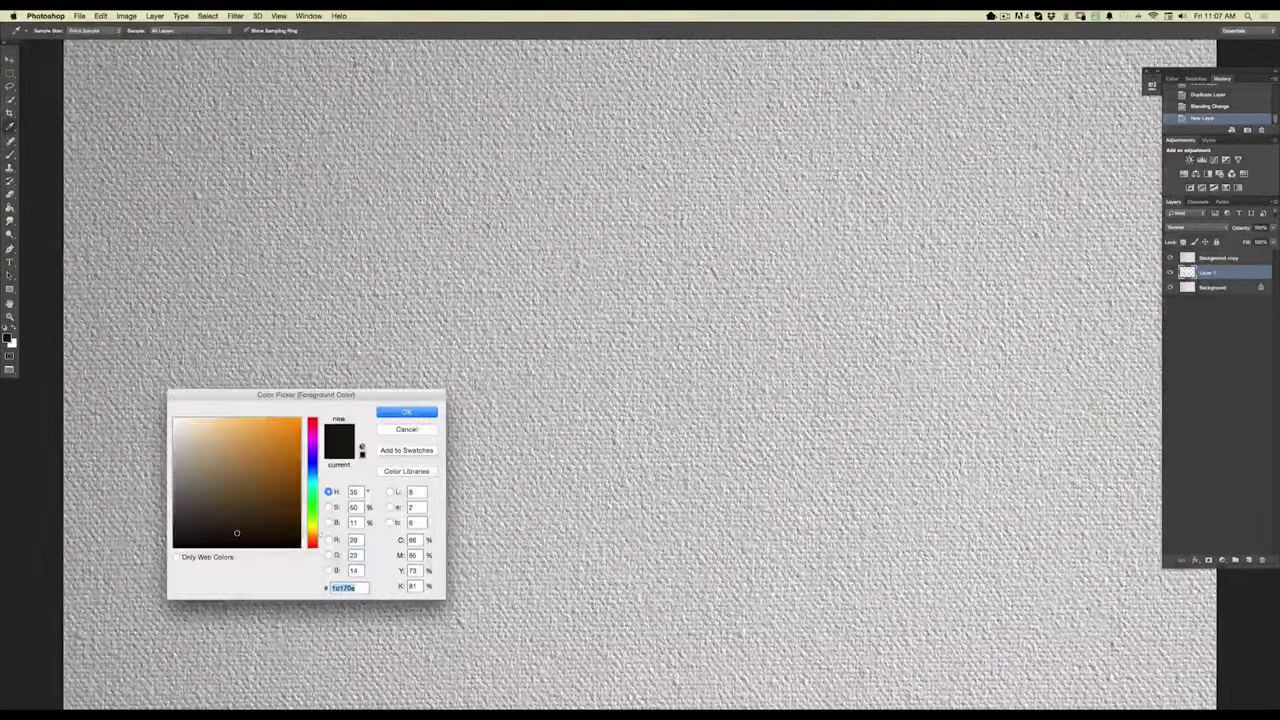
pyautogui.click(202, 430)
pyautogui.click(406, 412)
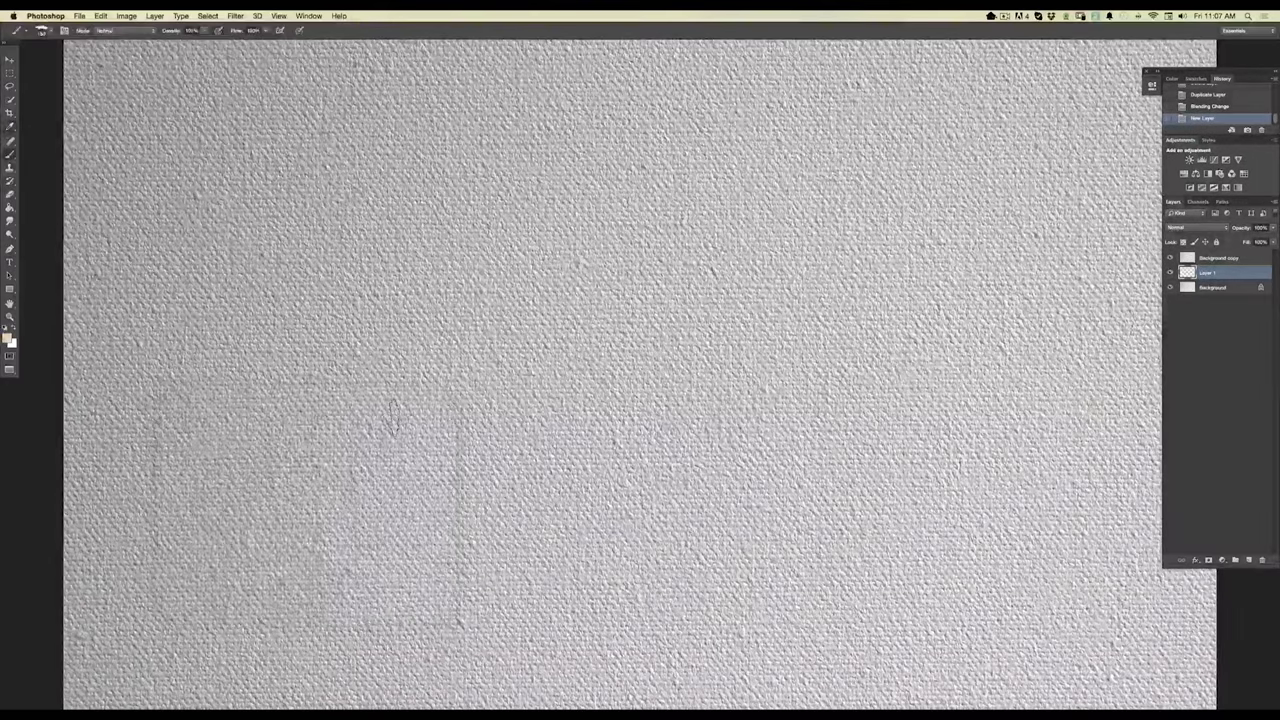
pyautogui.click(10, 208)
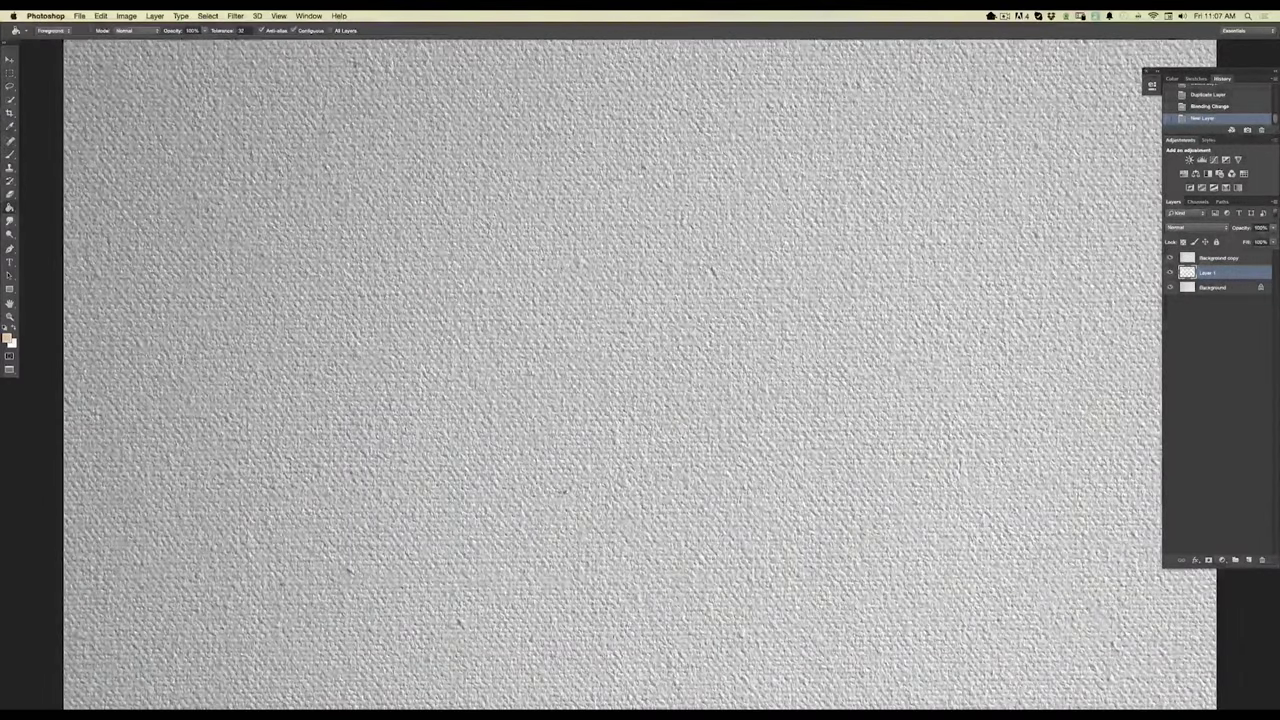
pyautogui.click(566, 501)
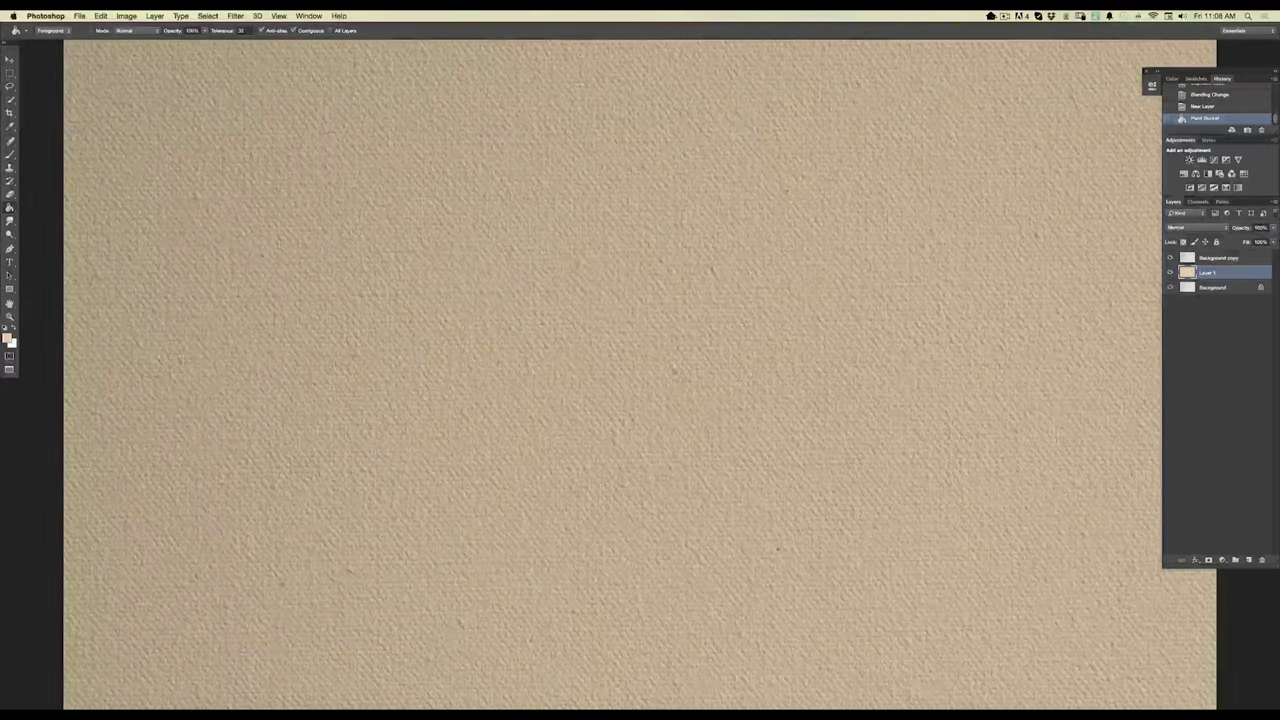
# Lower the opacity of the Background copy layer to about 70% to soften the canvas texture.
pyautogui.click(1218, 258)
pyautogui.click(1273, 228)
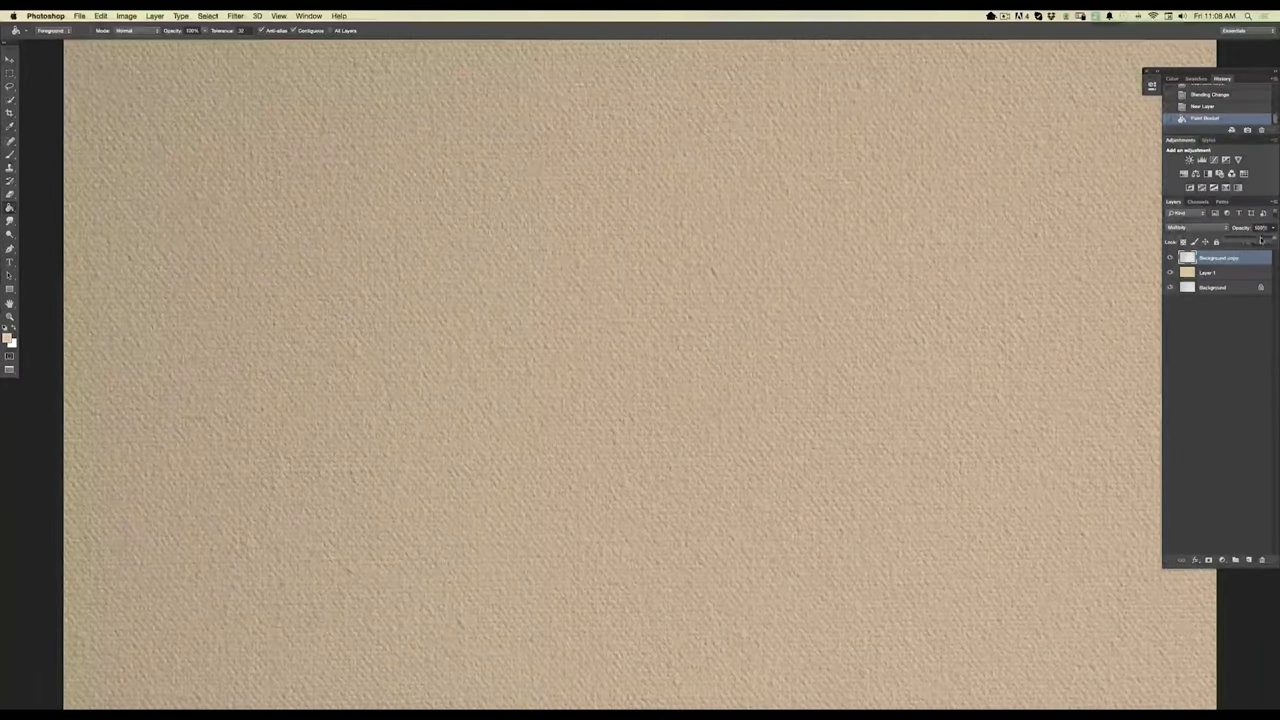
pyautogui.moveTo(1273, 239); pyautogui.dragTo(1259, 240)
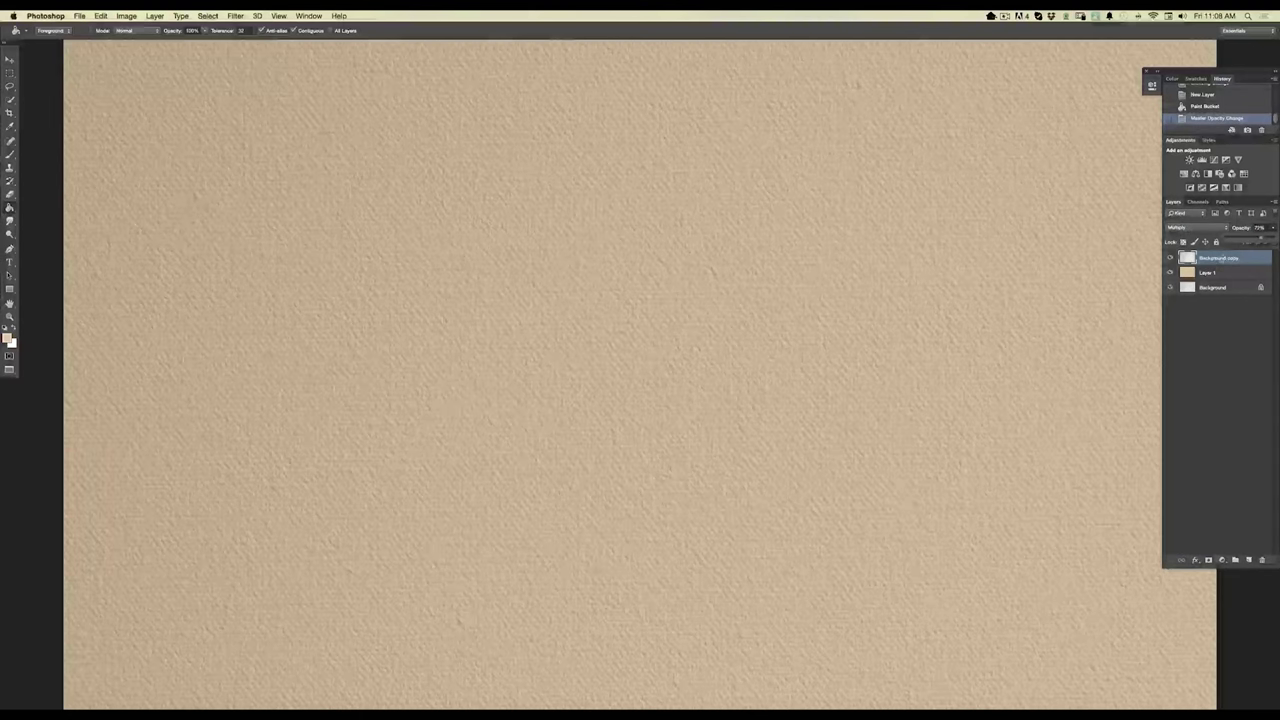
pyautogui.moveTo(1250, 241)
pyautogui.mouseDown()
pyautogui.moveTo(1224, 243)
pyautogui.moveTo(1257, 240)
pyautogui.mouseUp()
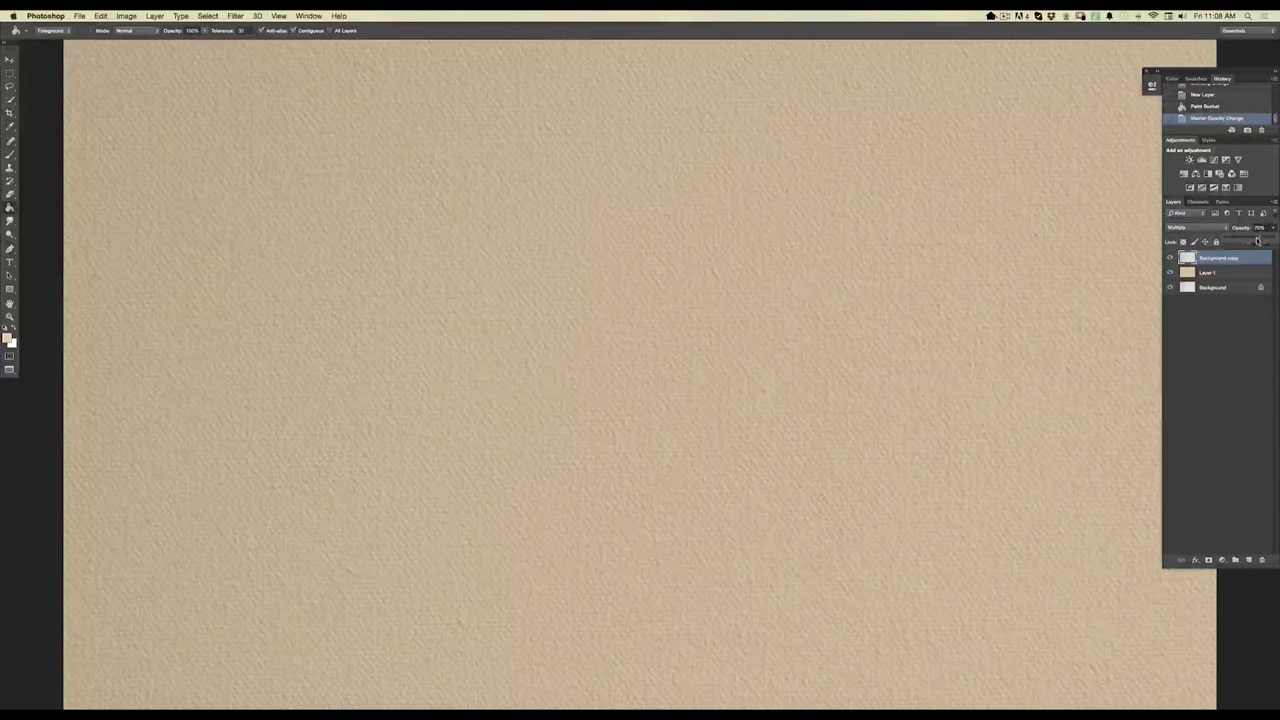
# Try the Multiply blending mode on the tan Layer 1, then restore it to Normal.
pyautogui.click(1201, 275)
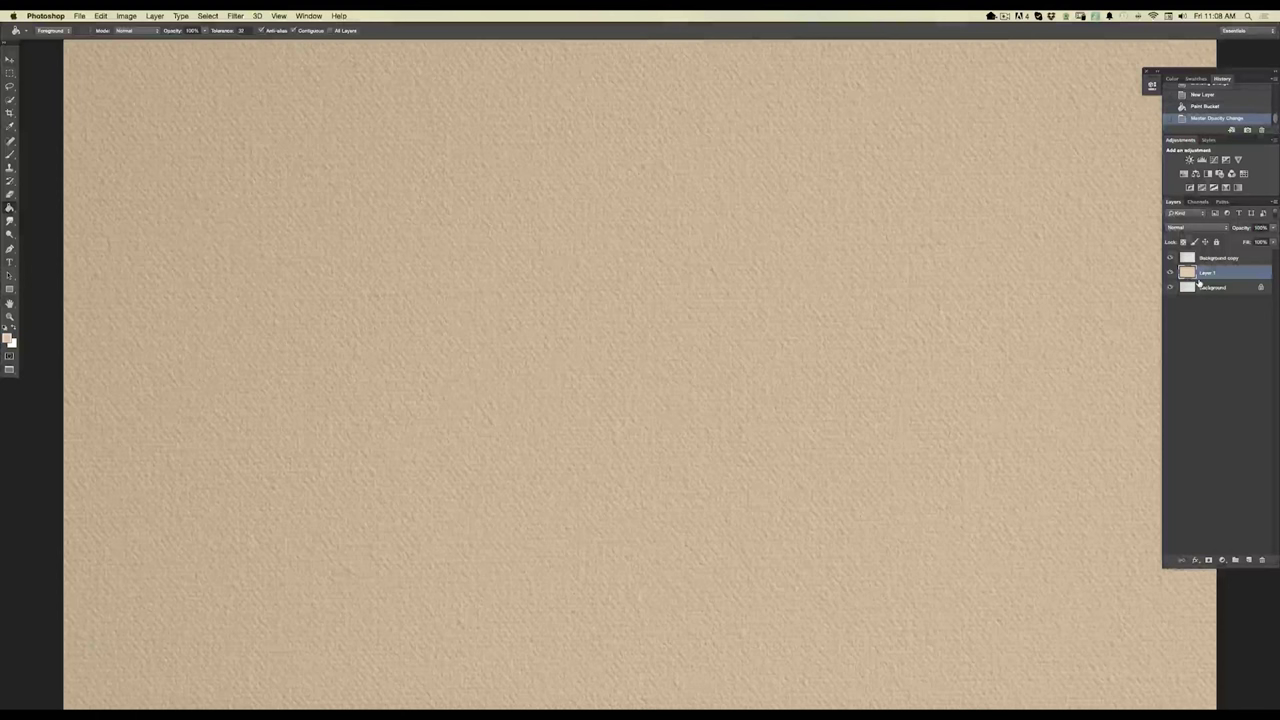
pyautogui.click(1175, 228)
pyautogui.click(1172, 253)
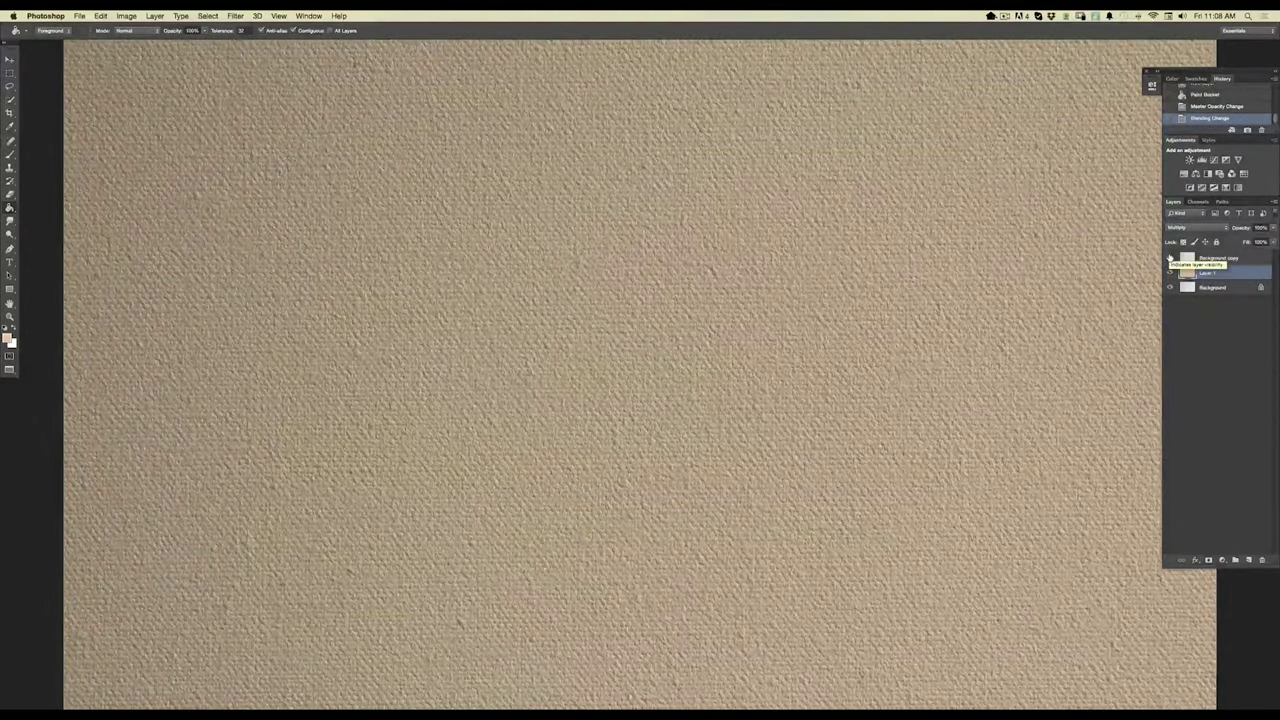
pyautogui.click(1175, 227)
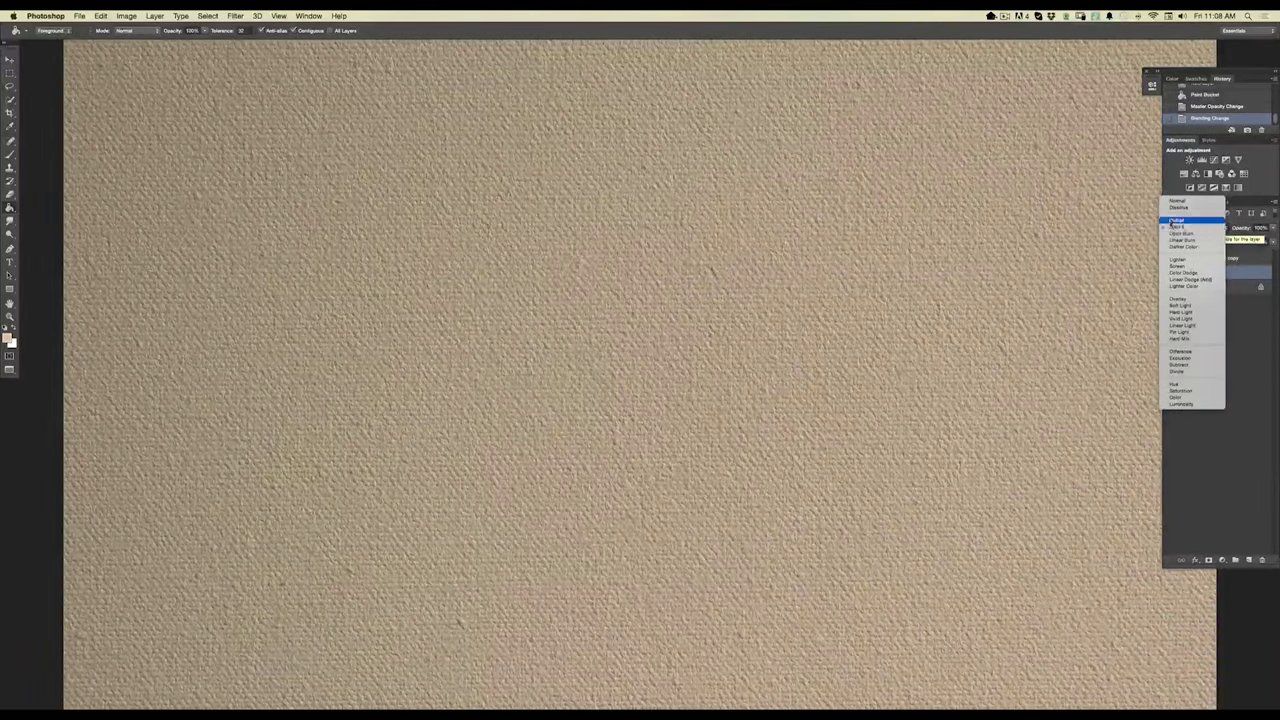
pyautogui.click(1144, 257)
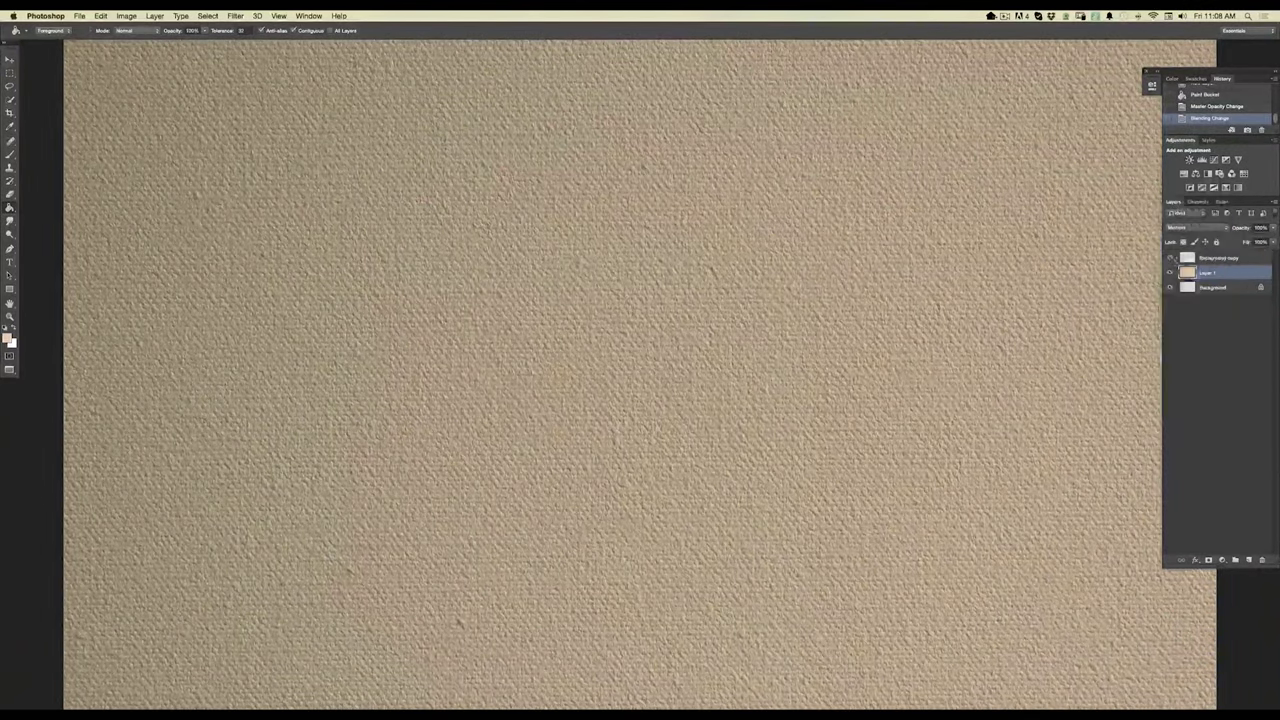
pyautogui.click(1178, 227)
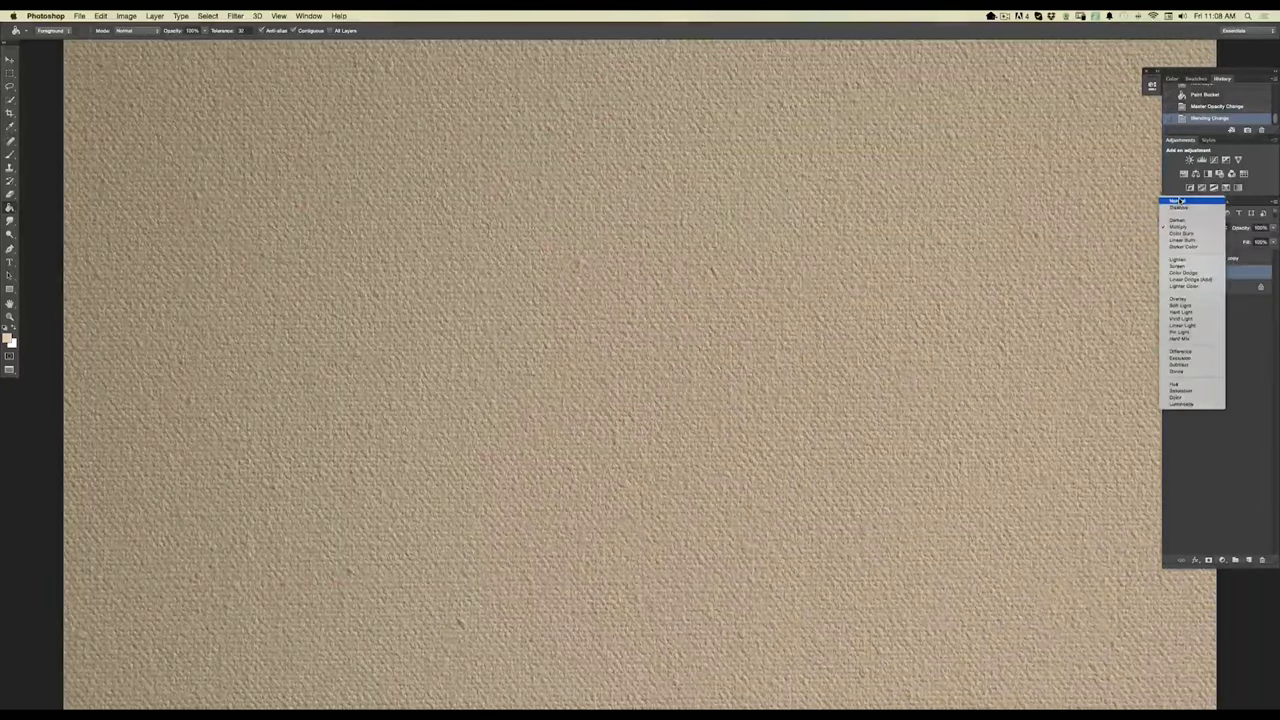
pyautogui.click(1180, 202)
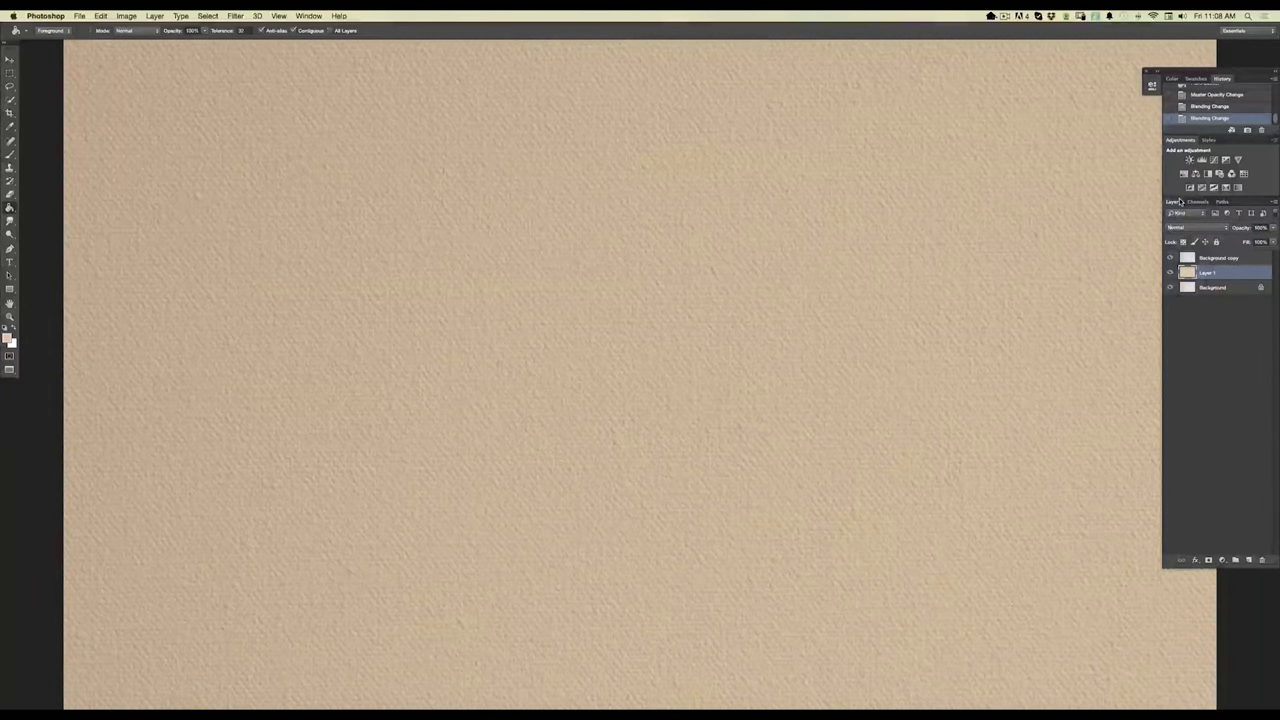
# Add a new layer above the tan Layer 1 and name it "drawing".
pyautogui.click(1248, 560)
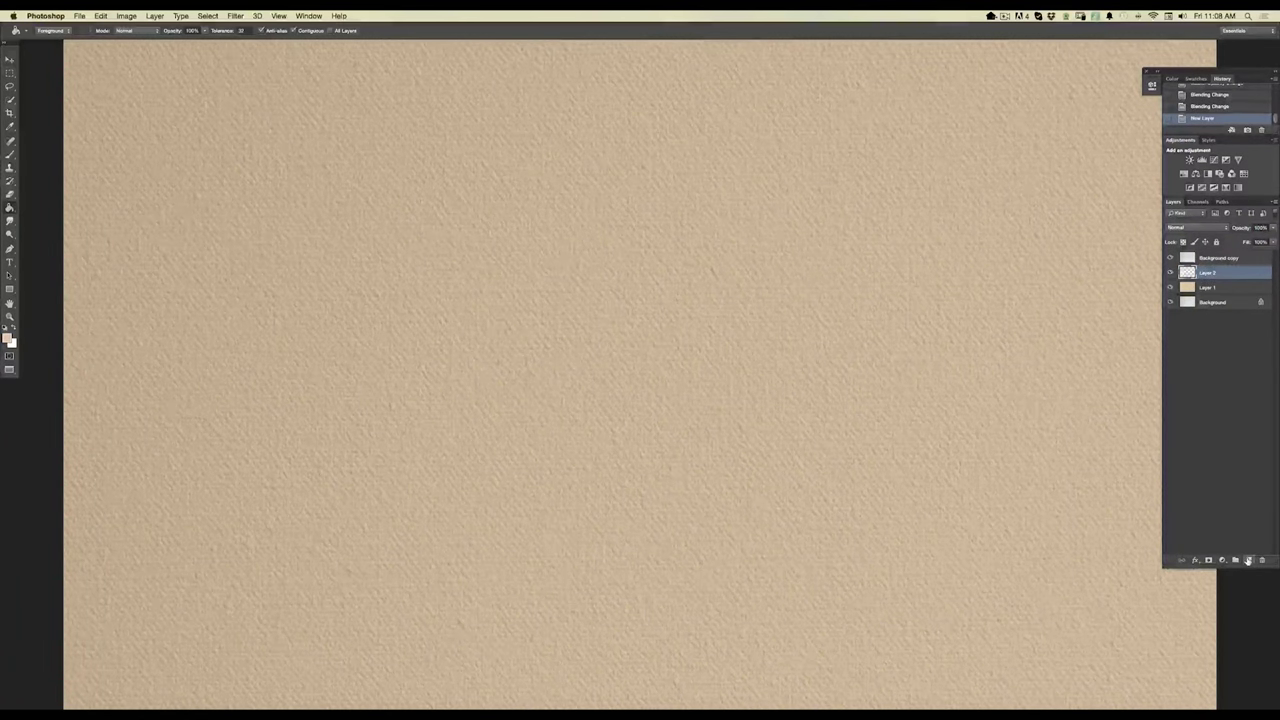
pyautogui.doubleClick(1208, 273)
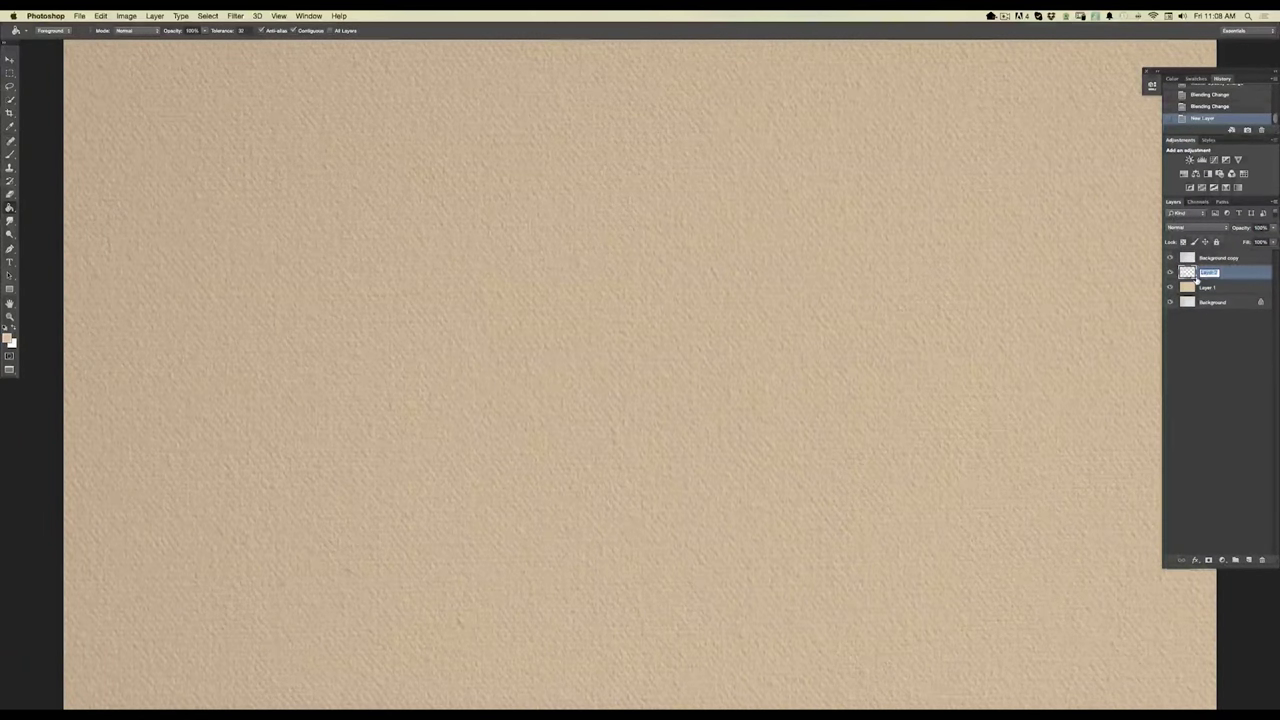
pyautogui.write('graphic')
pyautogui.press('Return')
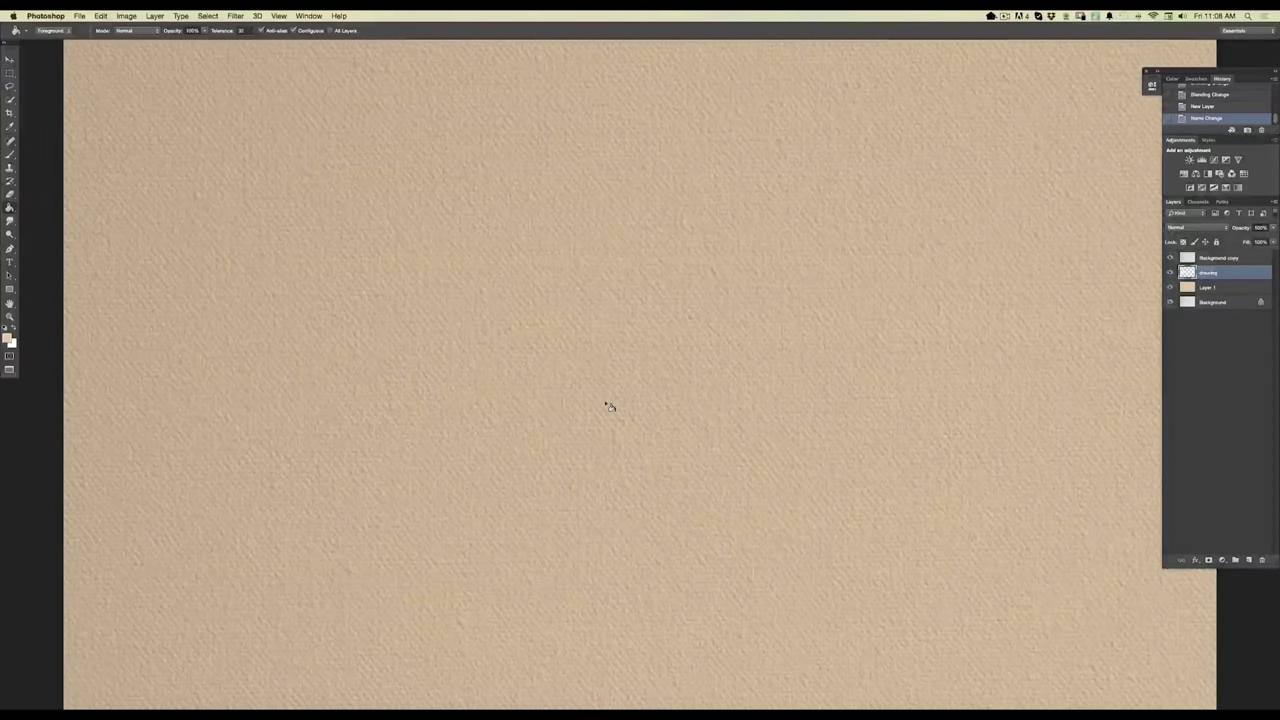
# Return to the standard window view and close Canvas Texture Background.jpg without saving its changes.
pyautogui.press('f')
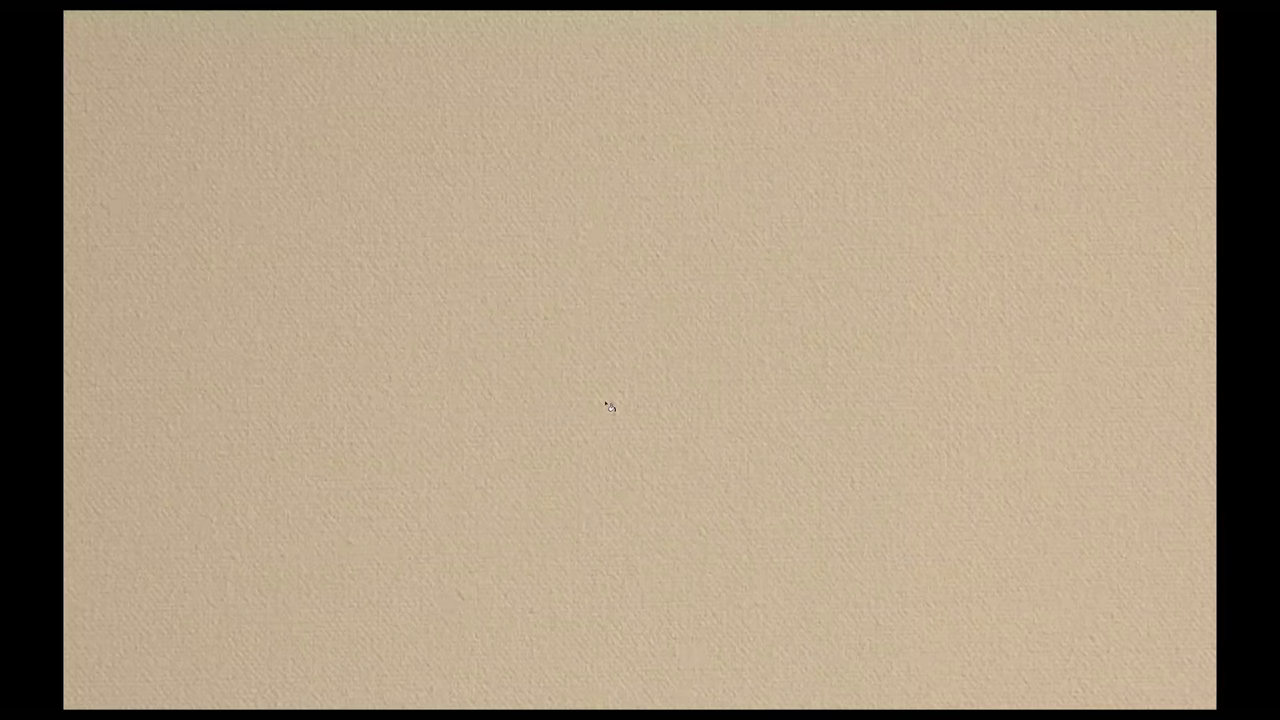
pyautogui.press('f')
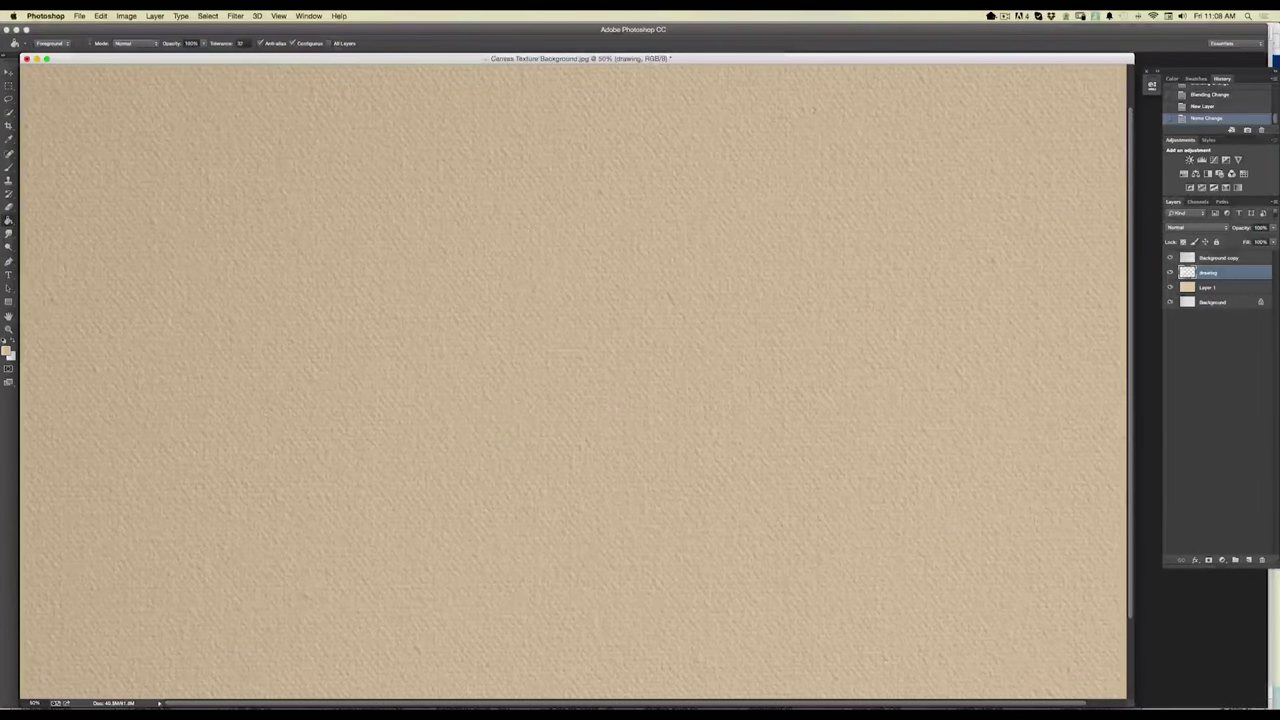
pyautogui.click(27, 59)
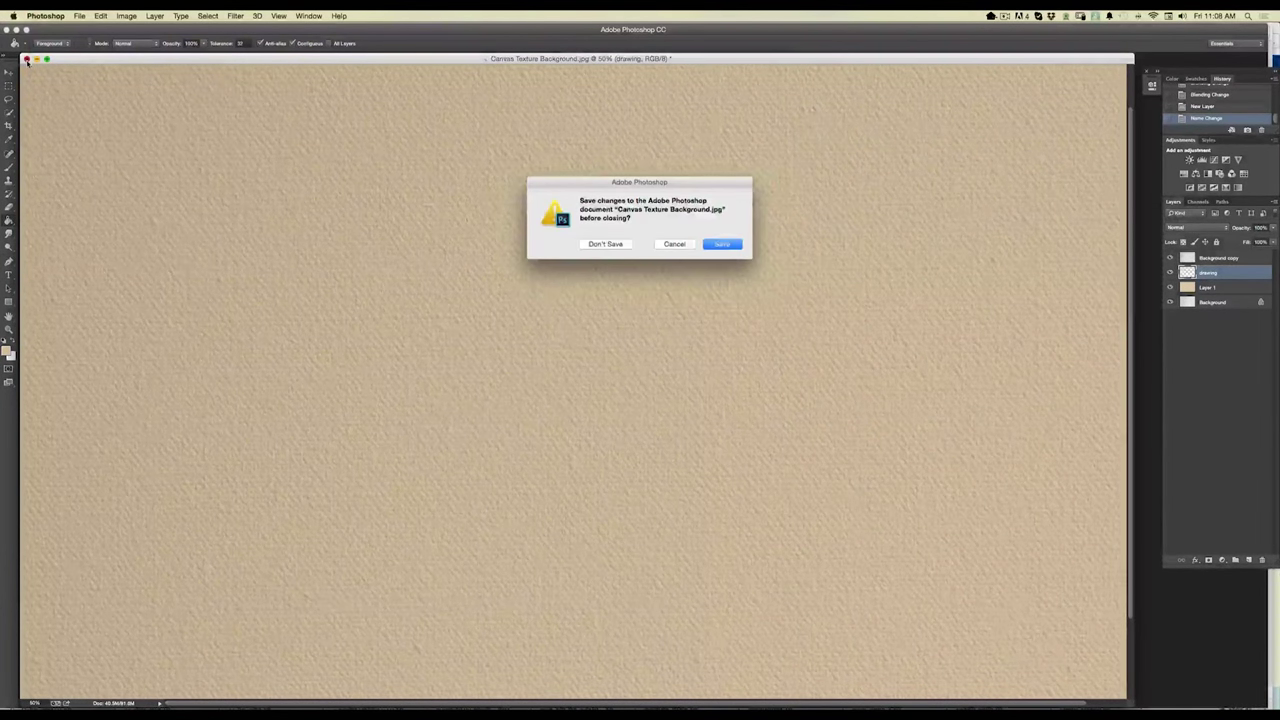
pyautogui.click(598, 245)
# Minimize the peacock painting and bring Cold Press Watercolor paper.jpg into the workspace, enlarged to 50% and placed fully in view.
pyautogui.moveTo(109, 60); pyautogui.dragTo(152, 80)
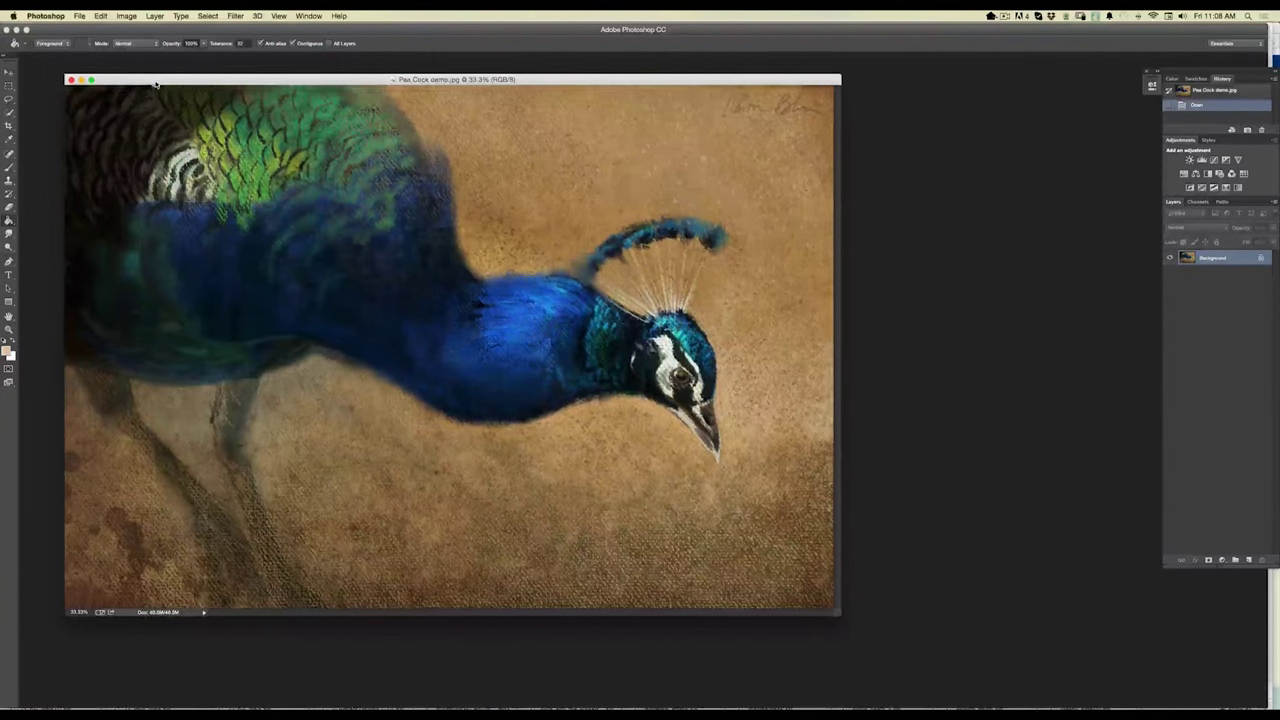
pyautogui.doubleClick(152, 80)
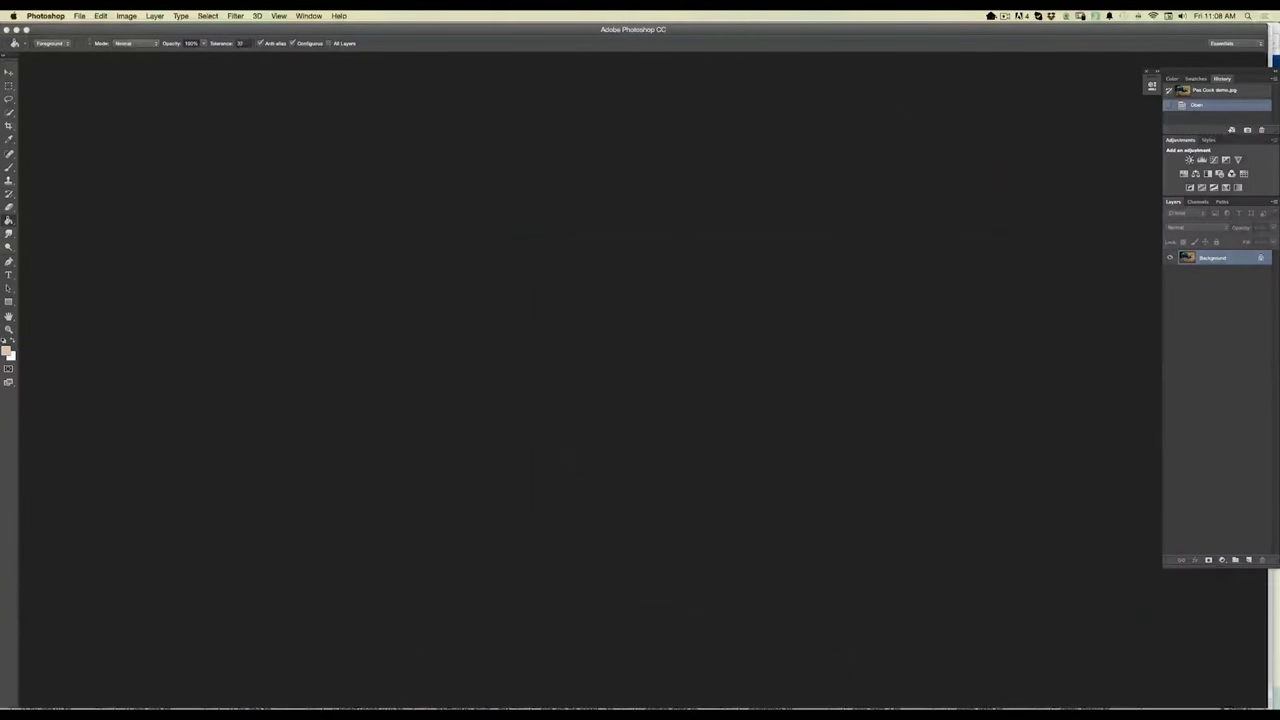
pyautogui.moveTo(1279, 90); pyautogui.dragTo(553, 268)
pyautogui.press('super+equal')
pyautogui.press('super+equal')
pyautogui.press('super+equal')
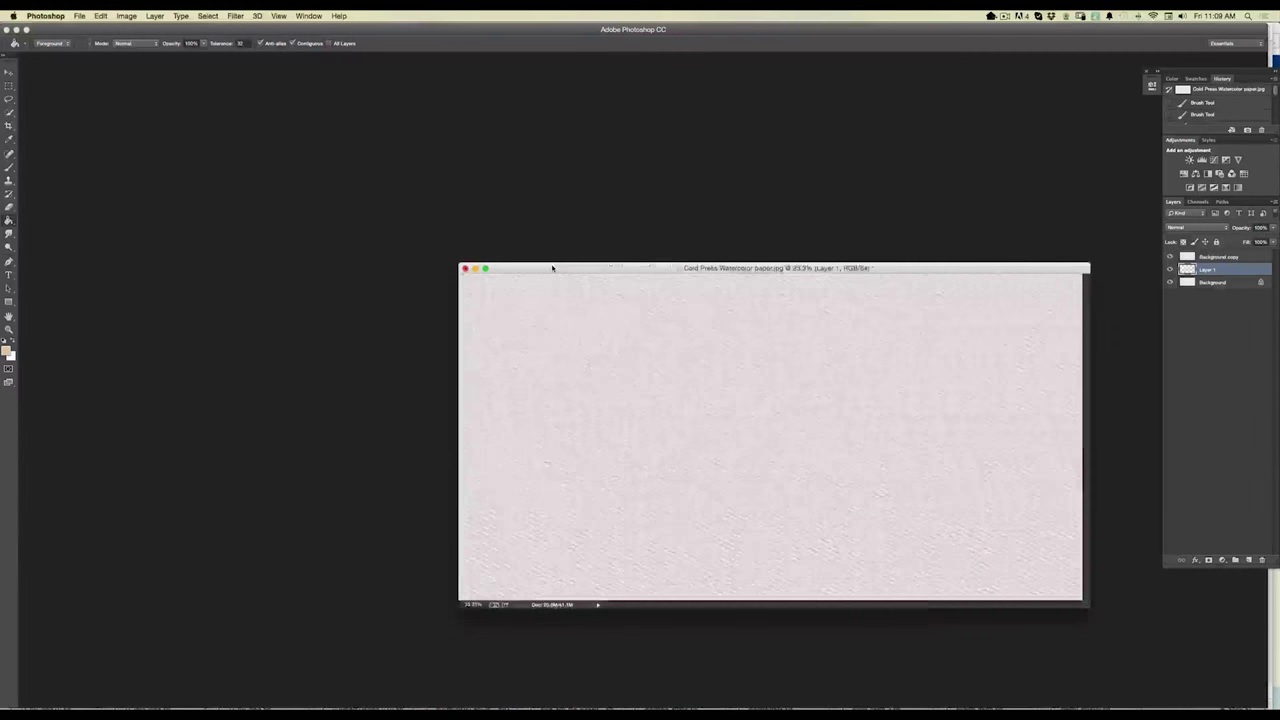
pyautogui.press('super+equal')
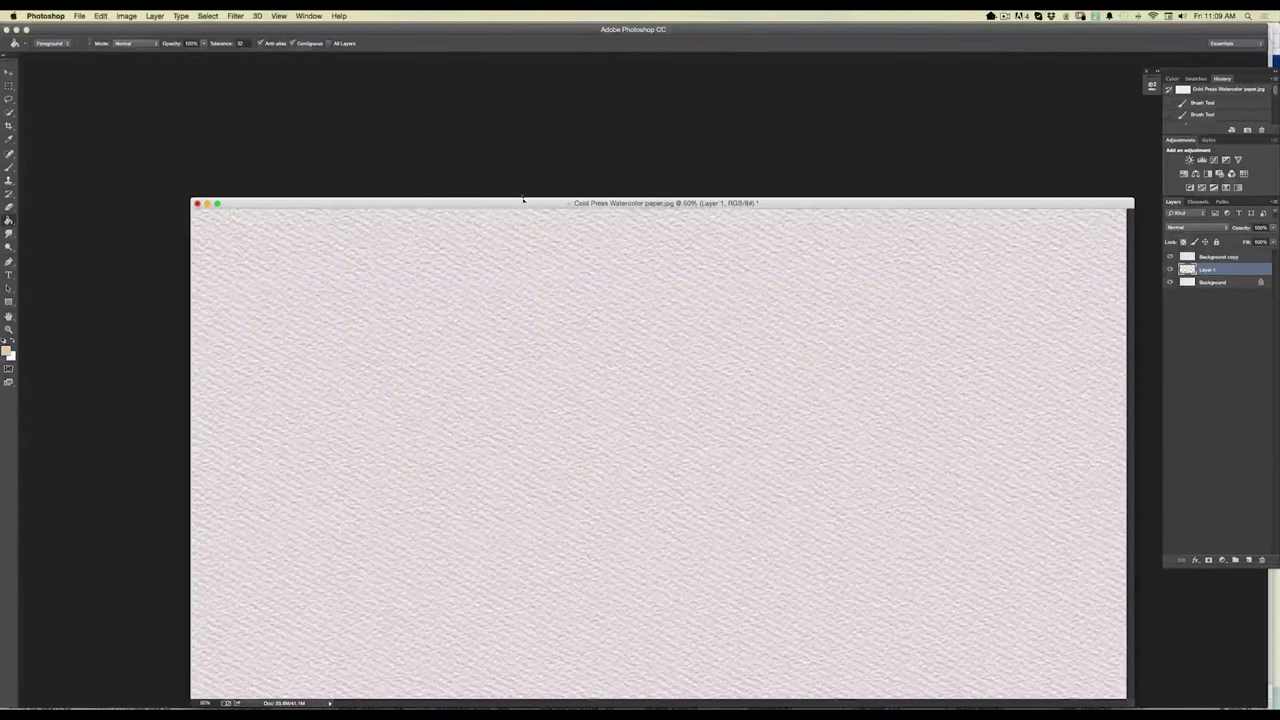
pyautogui.moveTo(521, 206); pyautogui.dragTo(518, 107)
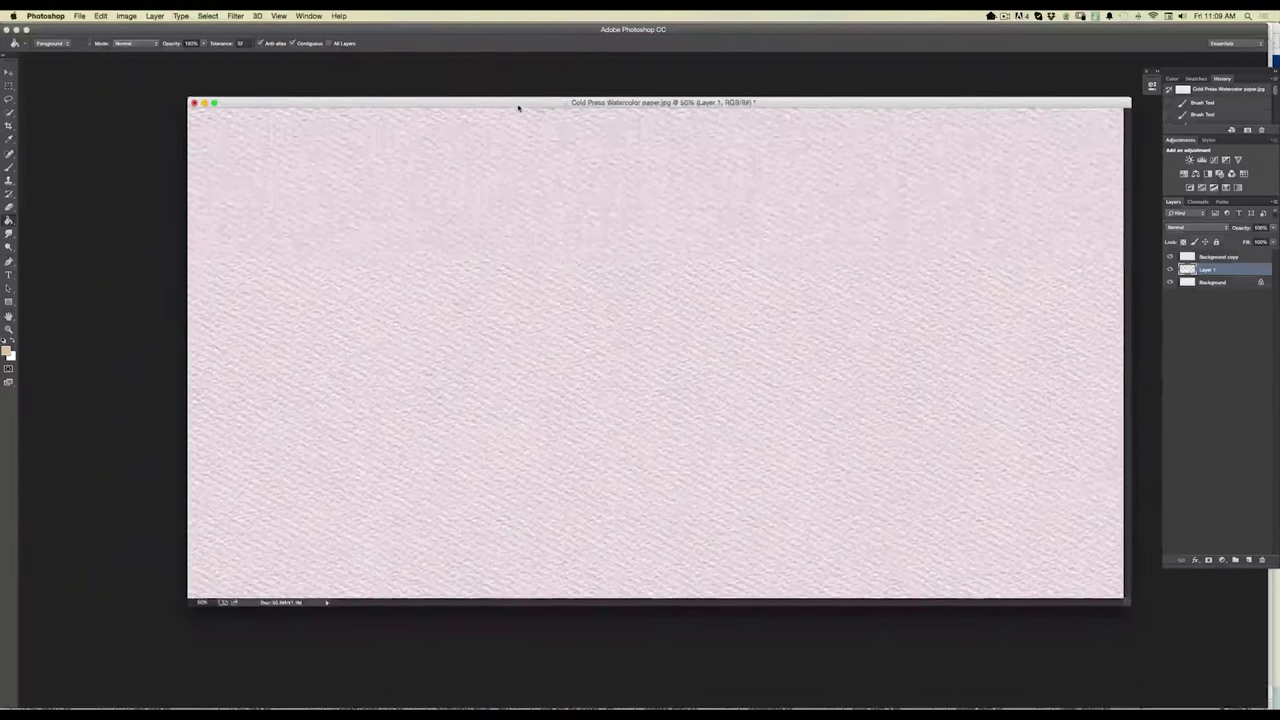
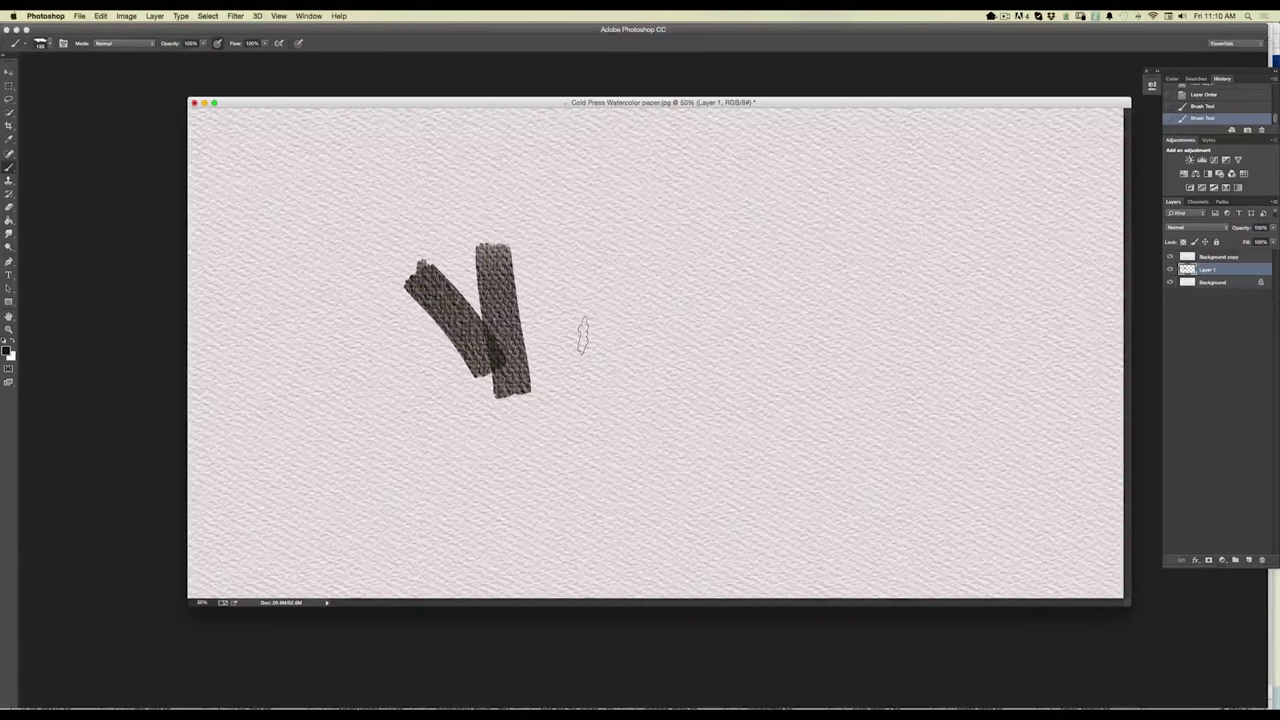
# Delete the painted Layer 1 and add a new empty layer between the Background and its copy.
pyautogui.moveTo(1212, 271)
pyautogui.mouseDown()
pyautogui.moveTo(1240, 313)
pyautogui.moveTo(1260, 555)
pyautogui.mouseUp()
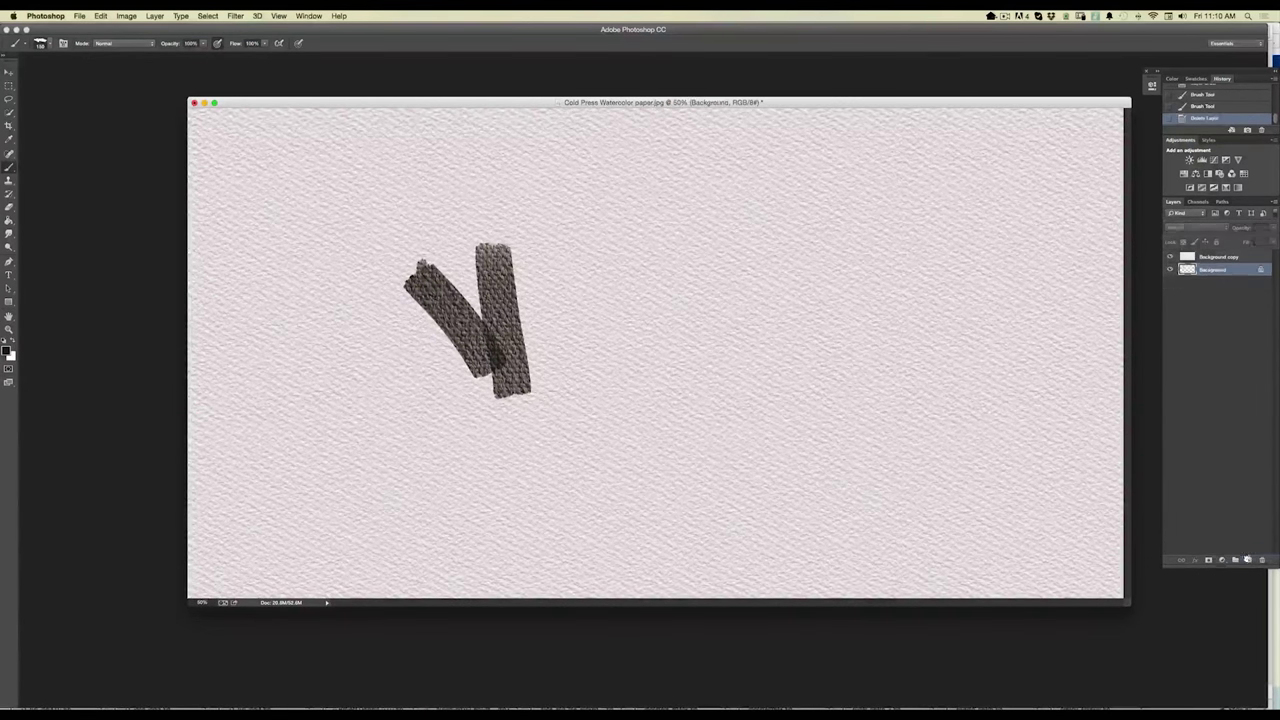
pyautogui.click(1248, 561)
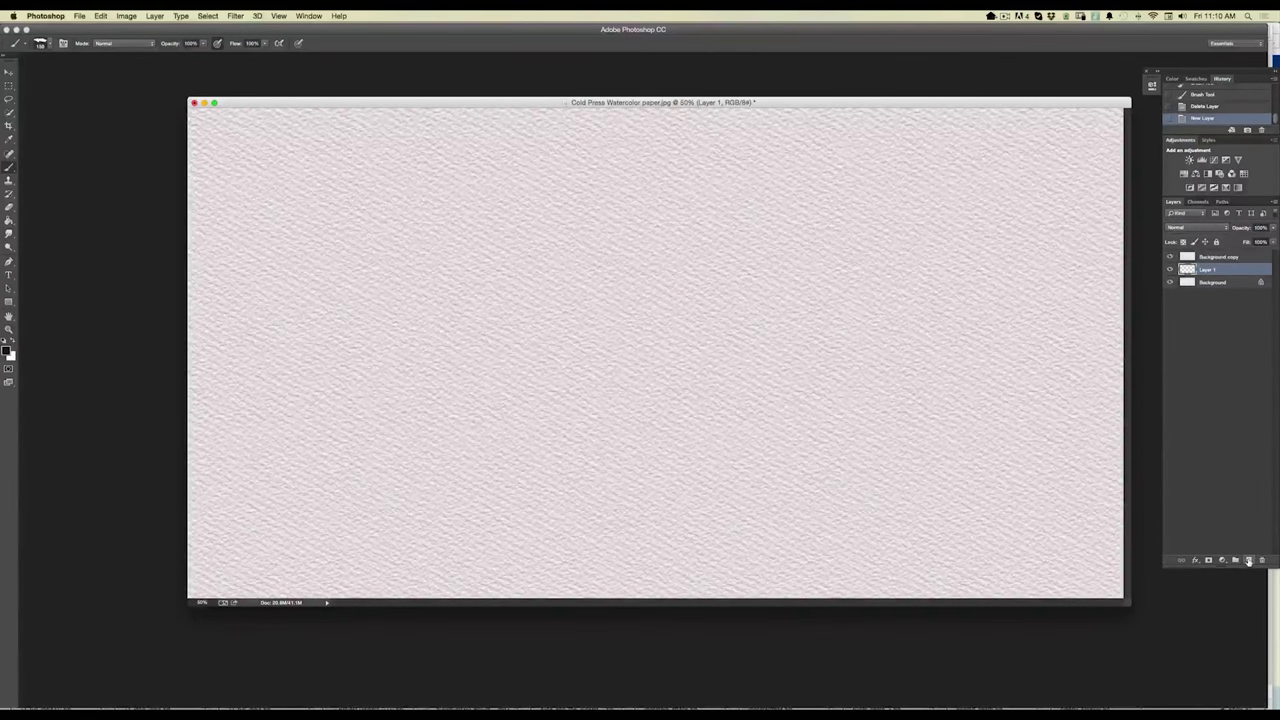
# Delete all the brushes from the current brush set in the Preset Manager.
pyautogui.click(41, 44)
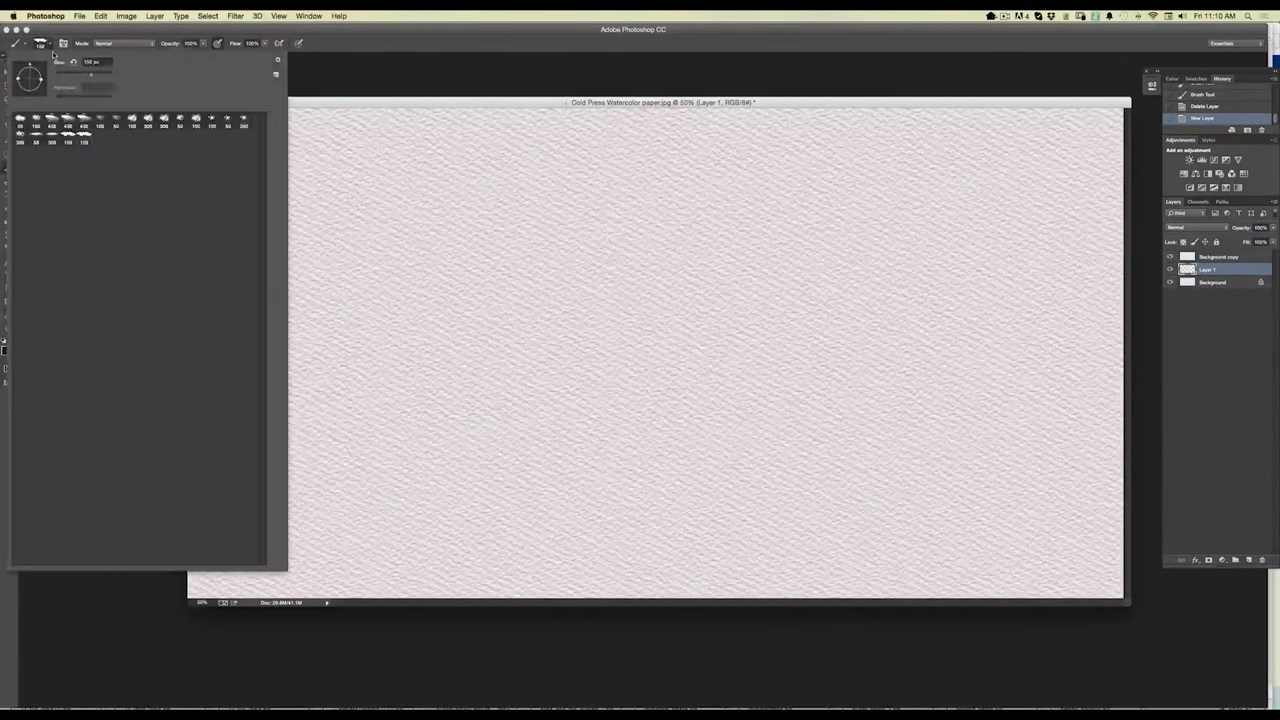
pyautogui.click(279, 62)
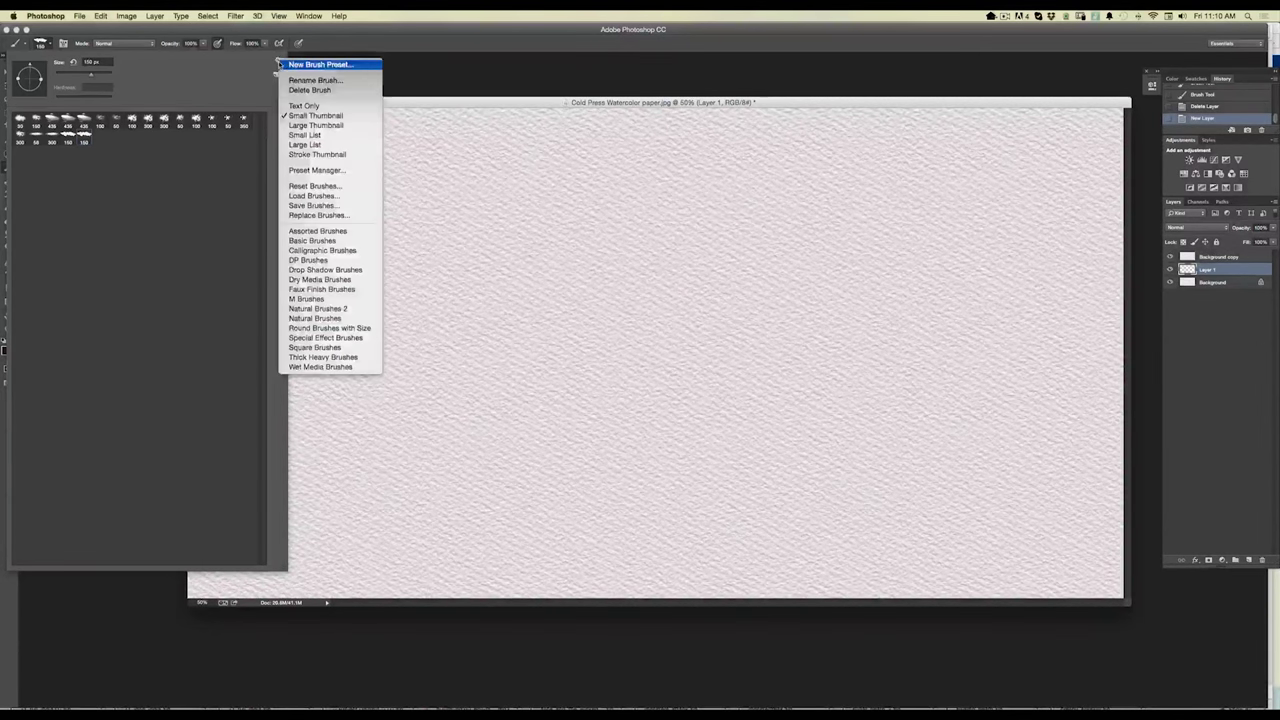
pyautogui.click(301, 171)
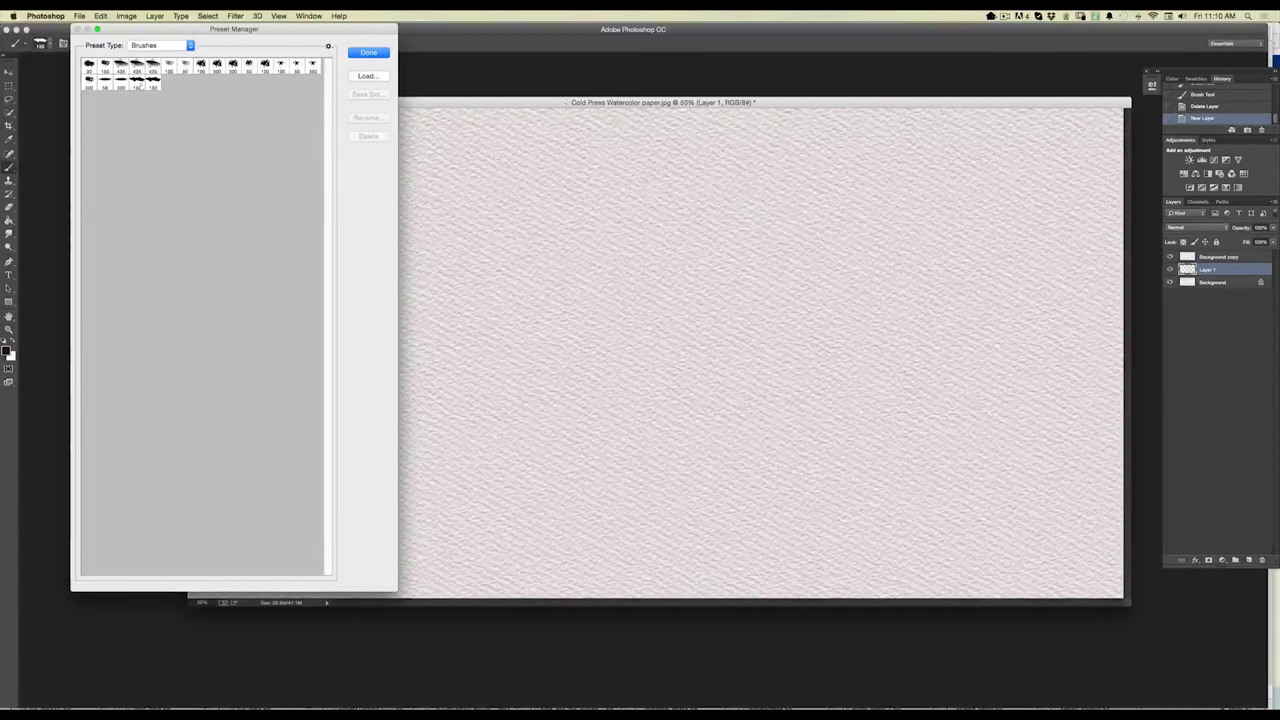
pyautogui.click(88, 65)
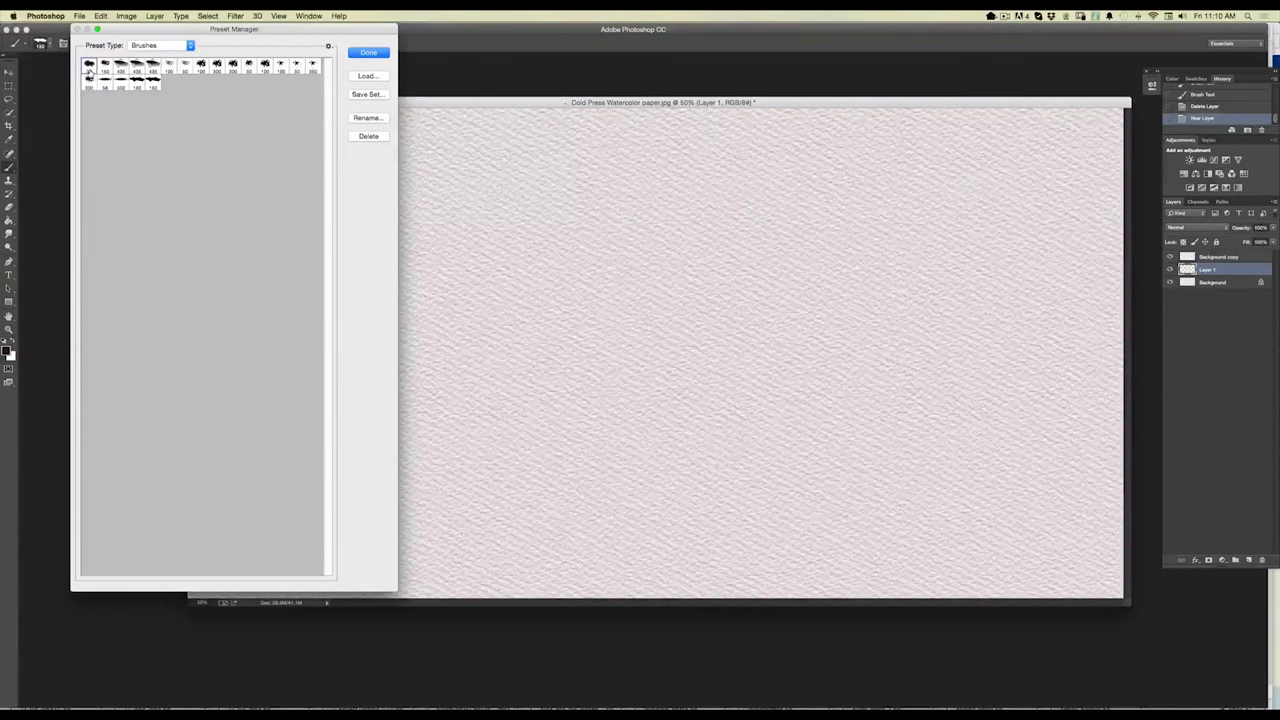
pyautogui.keyDown('shift'); pyautogui.click(152, 85); pyautogui.keyUp('shift')
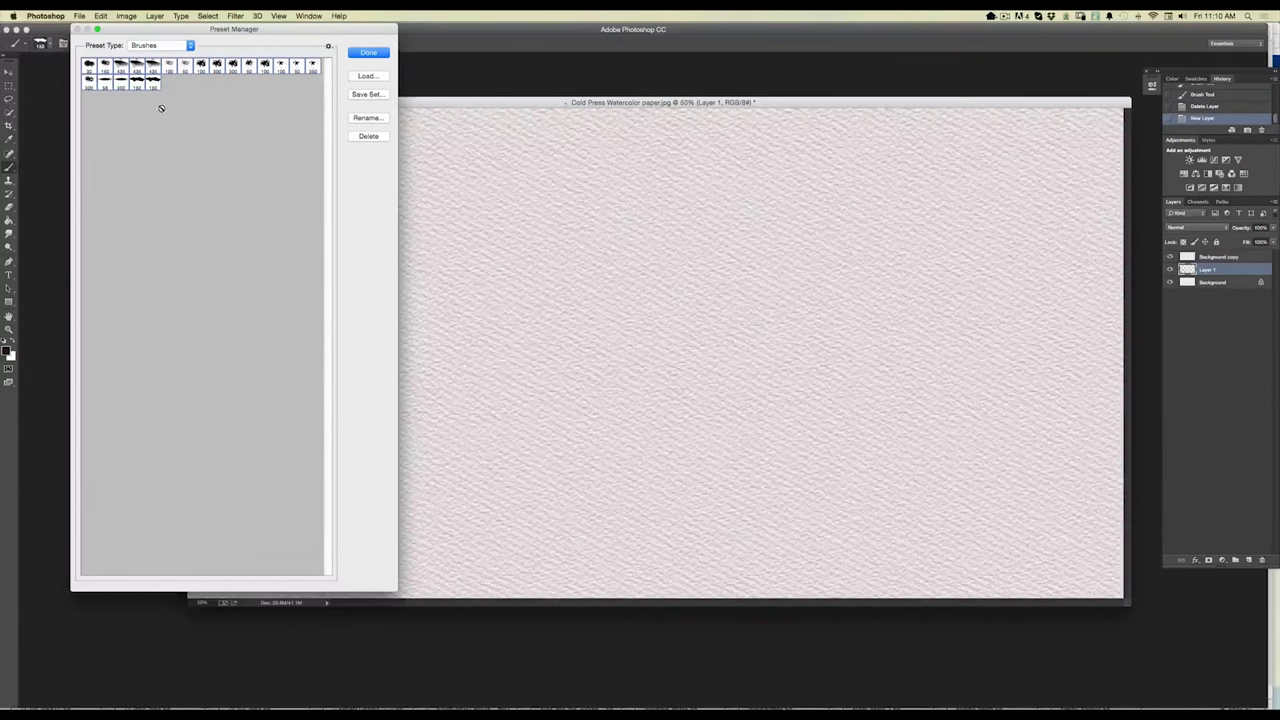
pyautogui.click(370, 137)
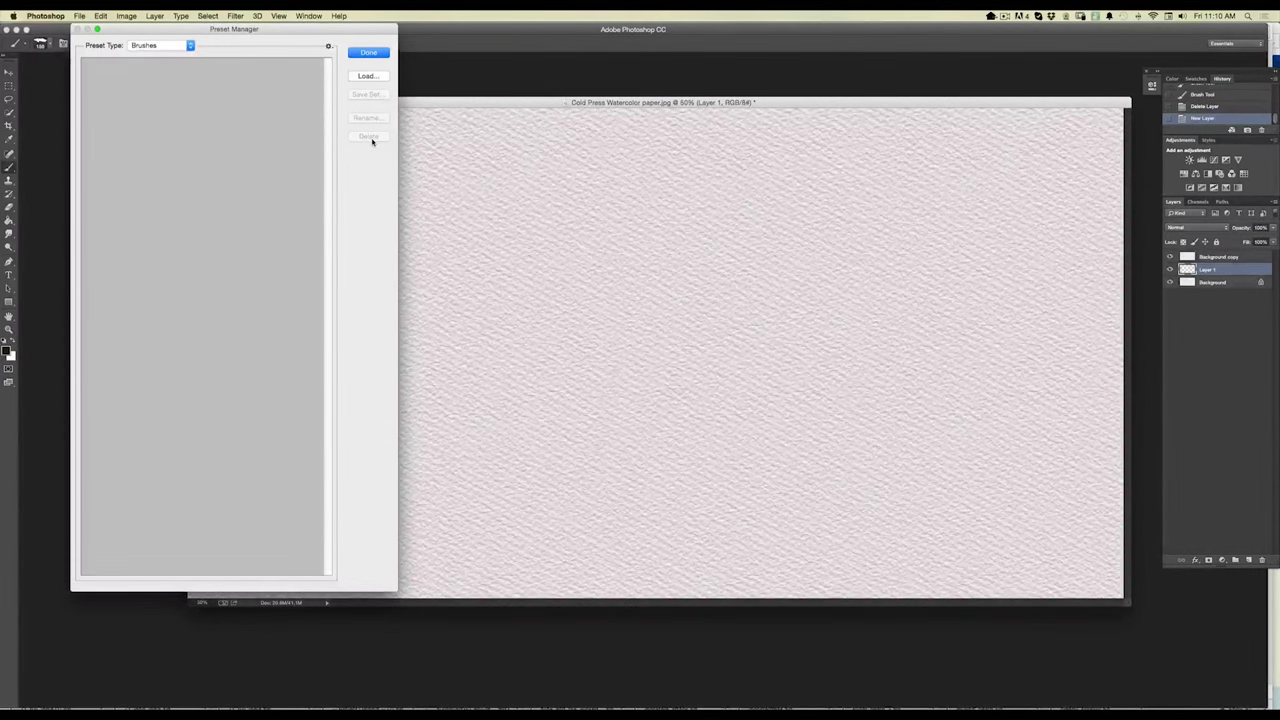
# Load the Cold Press Watercolor Texture Brushes .abr set into the empty brush presets and close the Preset Manager.
pyautogui.click(366, 77)
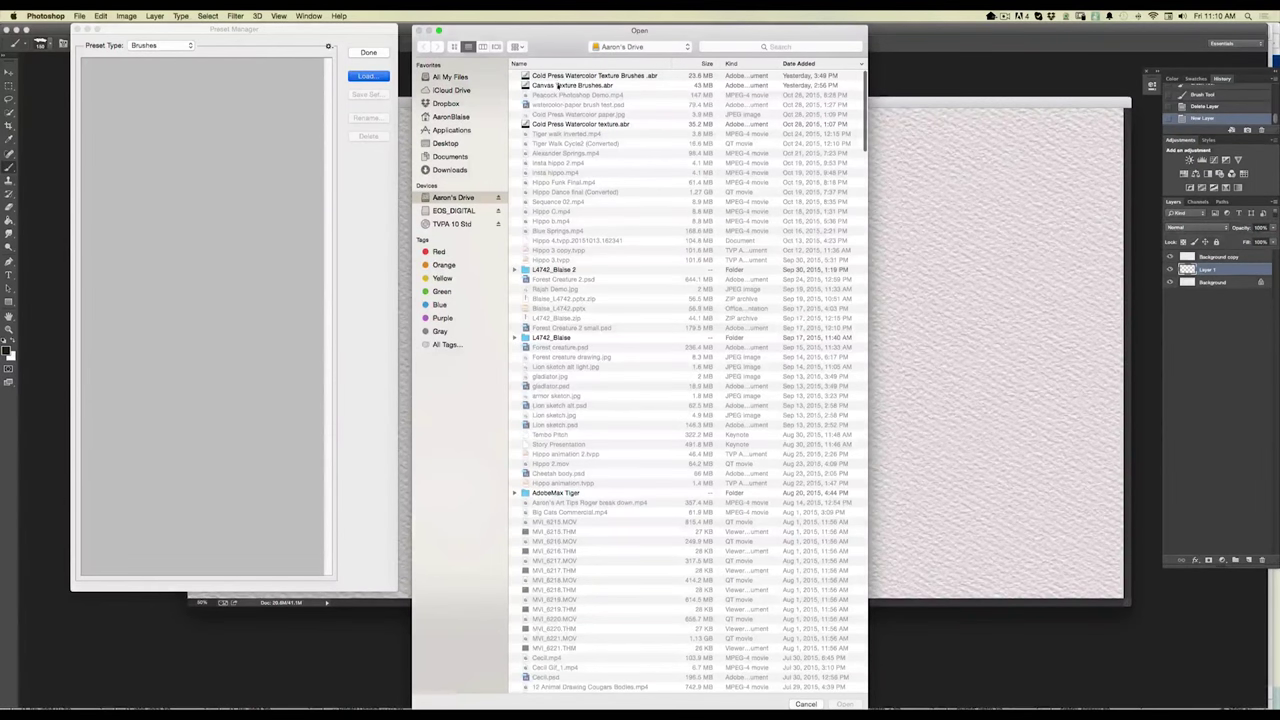
pyautogui.click(620, 77)
pyautogui.click(845, 704)
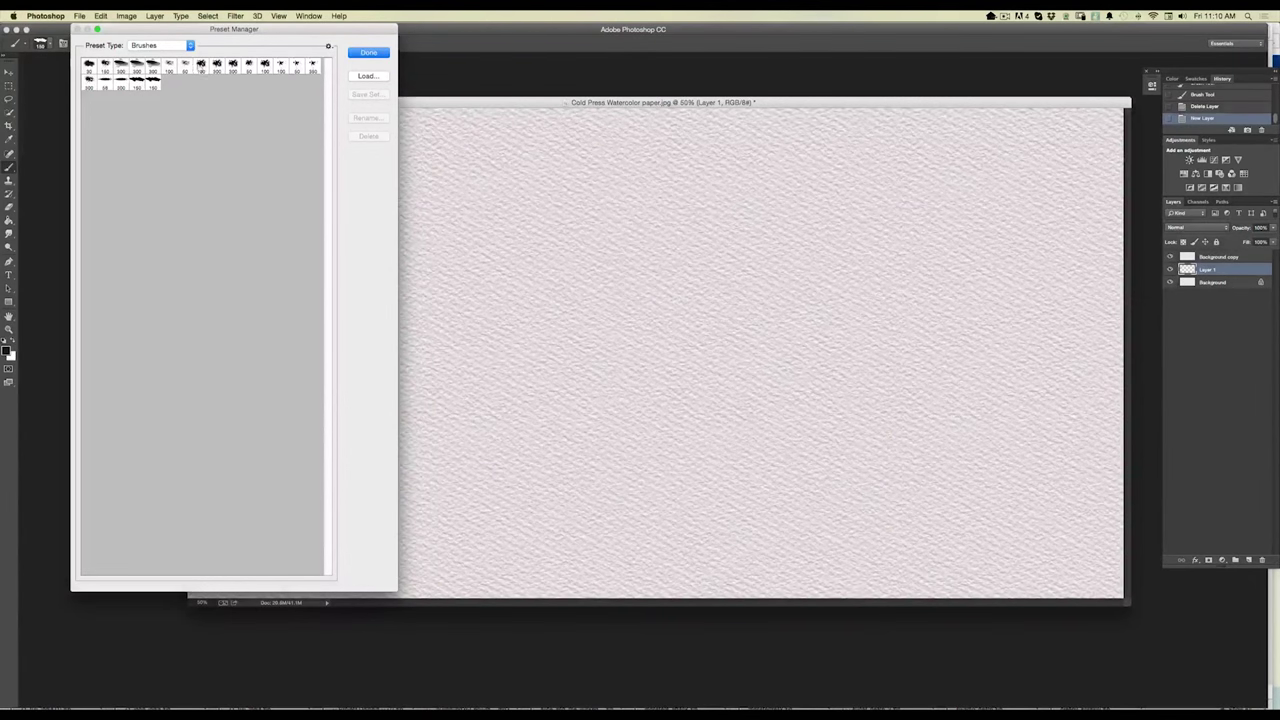
pyautogui.click(362, 53)
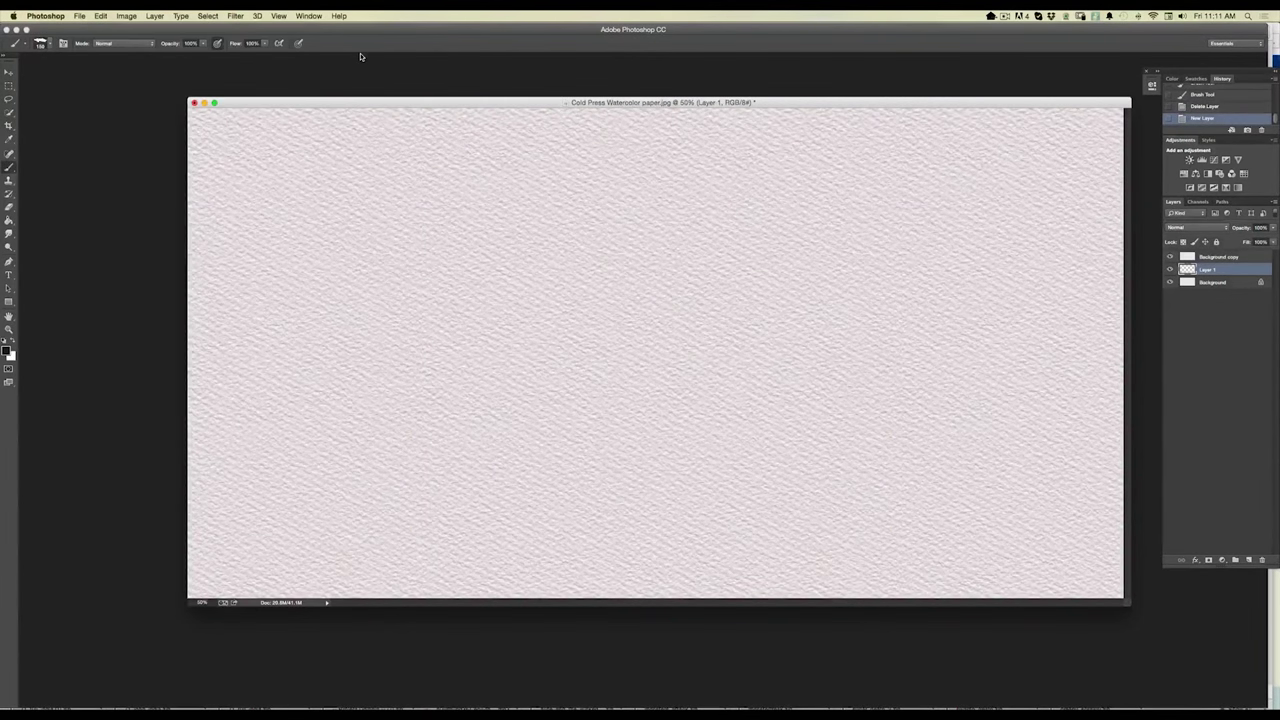
# Examine the newly loaded watercolor brushes in the brush picker and the Preset Manager.
pyautogui.click(40, 43)
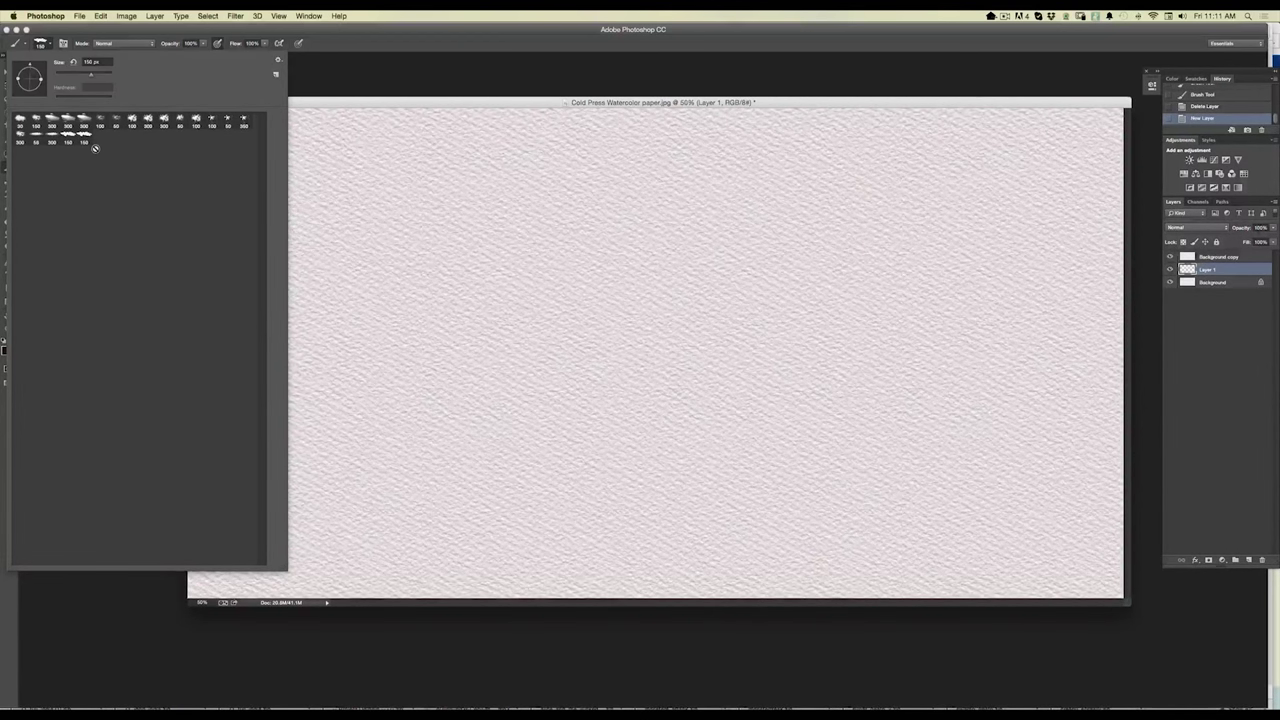
pyautogui.click(278, 60)
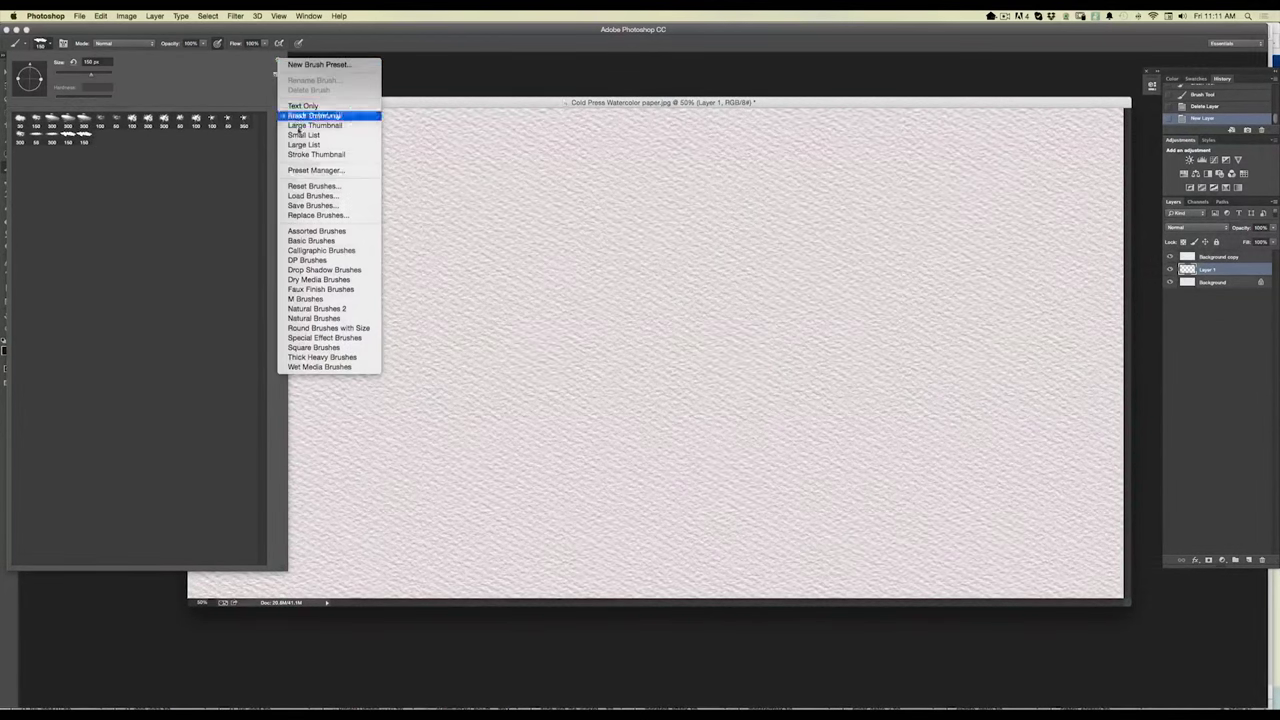
pyautogui.click(304, 171)
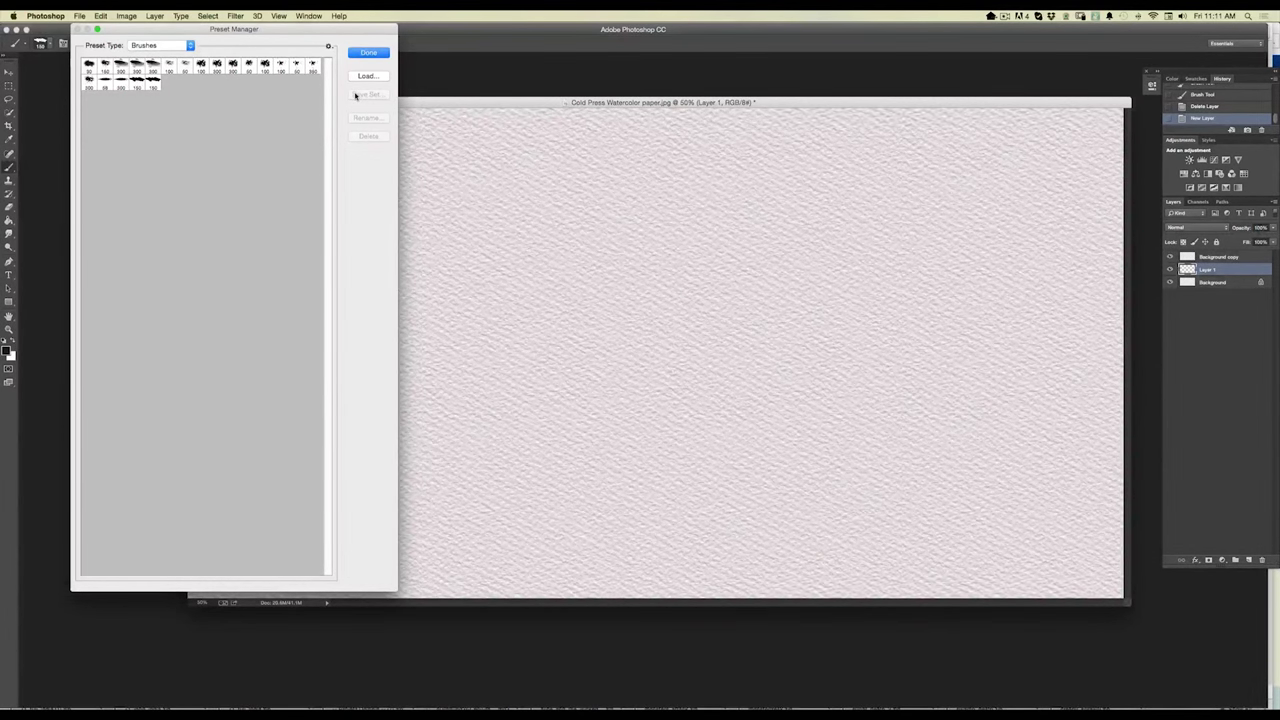
pyautogui.click(366, 53)
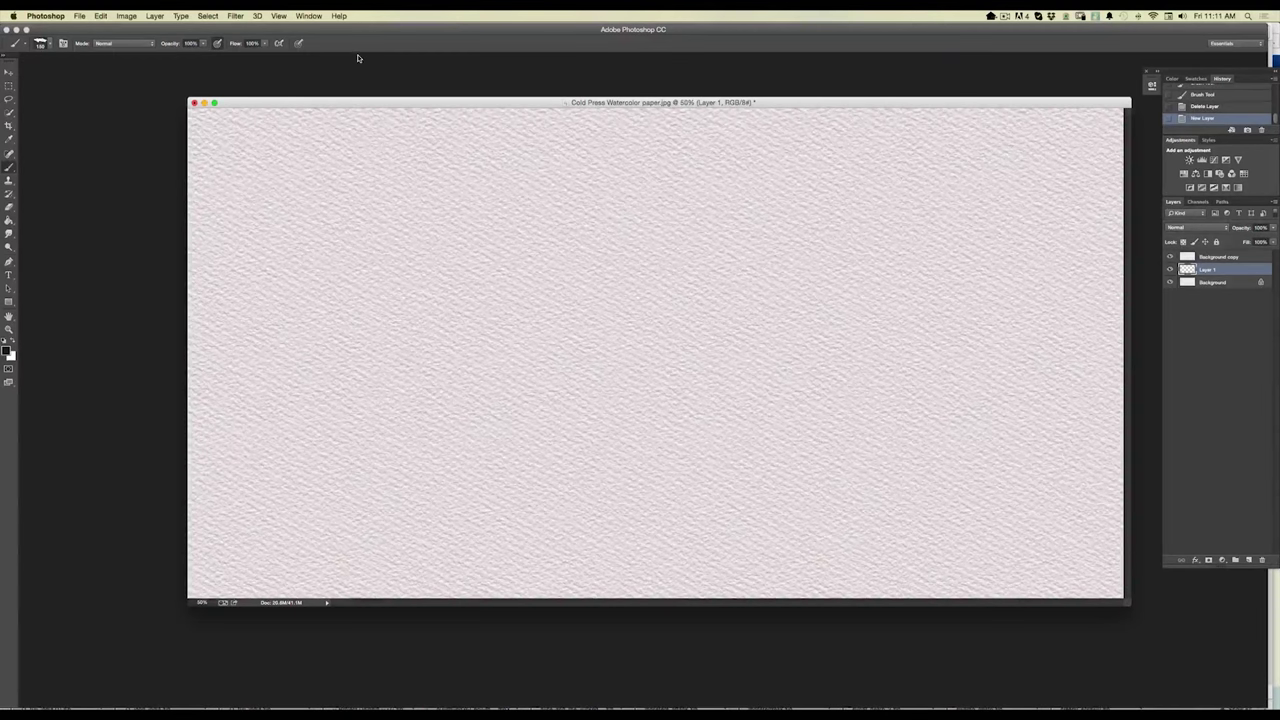
# Paint overlapping dark test strokes on Layer 1 with the textured watercolor brush.
pyautogui.click(47, 44)
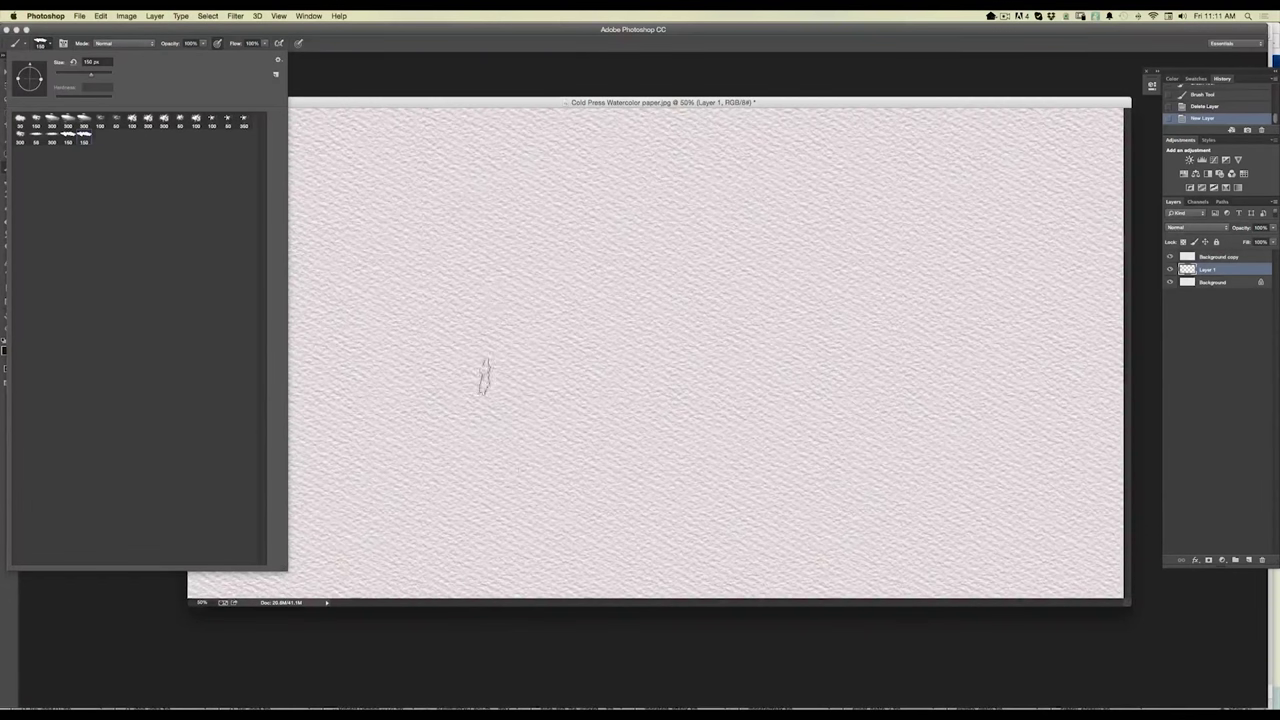
pyautogui.click(495, 294)
pyautogui.moveTo(490, 265)
pyautogui.mouseDown()
pyautogui.moveTo(522, 390)
pyautogui.moveTo(438, 305)
pyautogui.mouseUp()
pyautogui.moveTo(504, 401)
pyautogui.mouseDown()
pyautogui.moveTo(470, 267)
pyautogui.moveTo(472, 350)
pyautogui.moveTo(380, 280)
pyautogui.mouseUp()
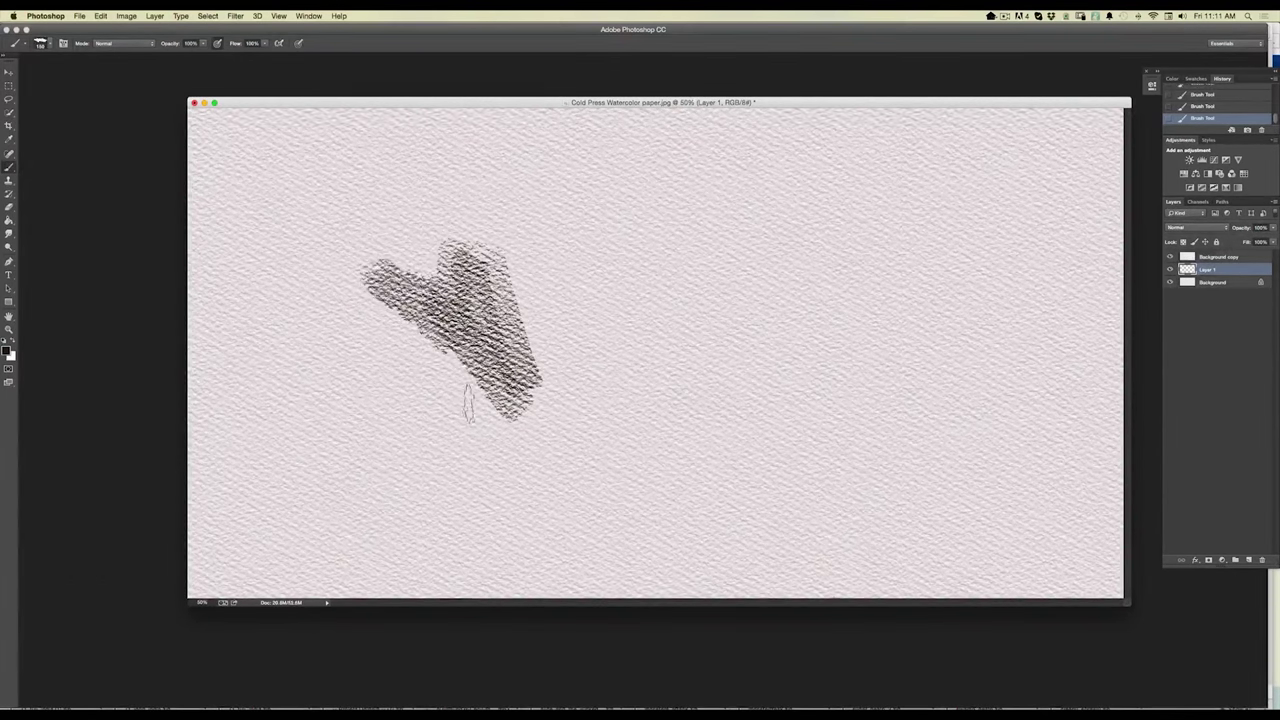
pyautogui.moveTo(453, 380); pyautogui.dragTo(347, 288)
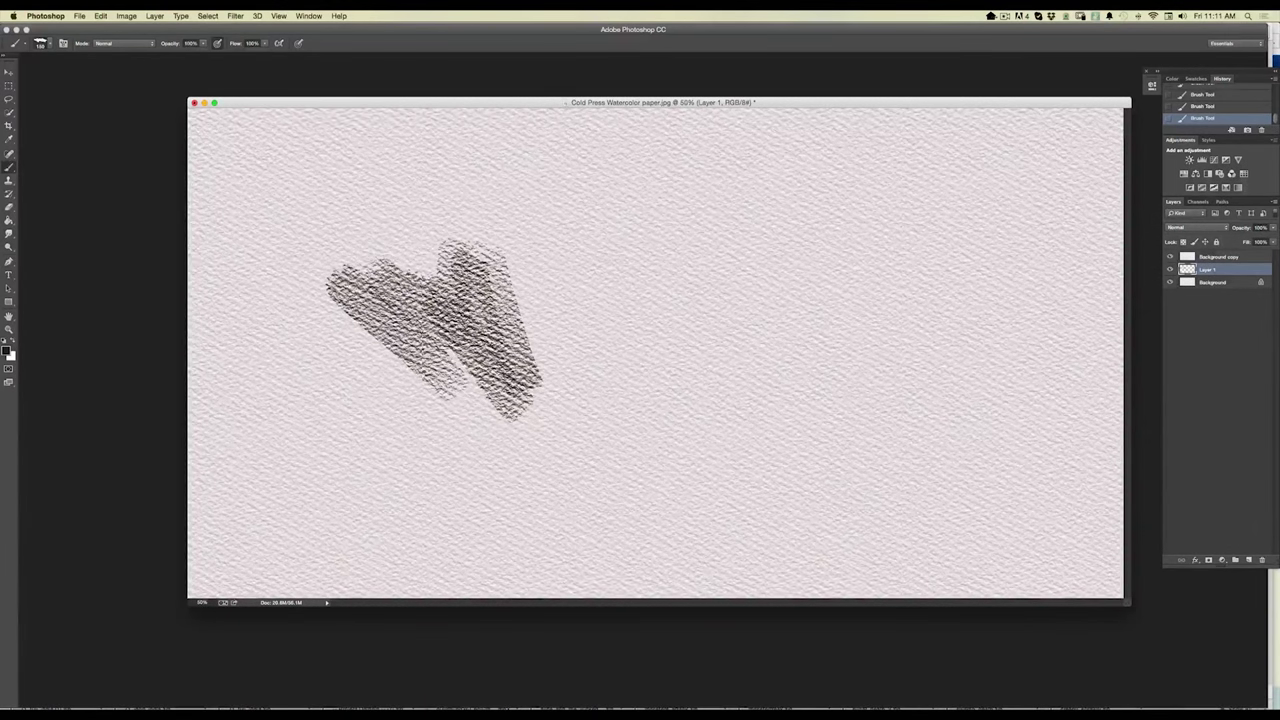
pyautogui.moveTo(420, 330); pyautogui.dragTo(440, 386)
# Replace the painted Layer 1 with a new empty layer and fill it with tan, RGB 211, 182, 141.
pyautogui.moveTo(1207, 272); pyautogui.dragTo(1261, 560)
pyautogui.click(1248, 561)
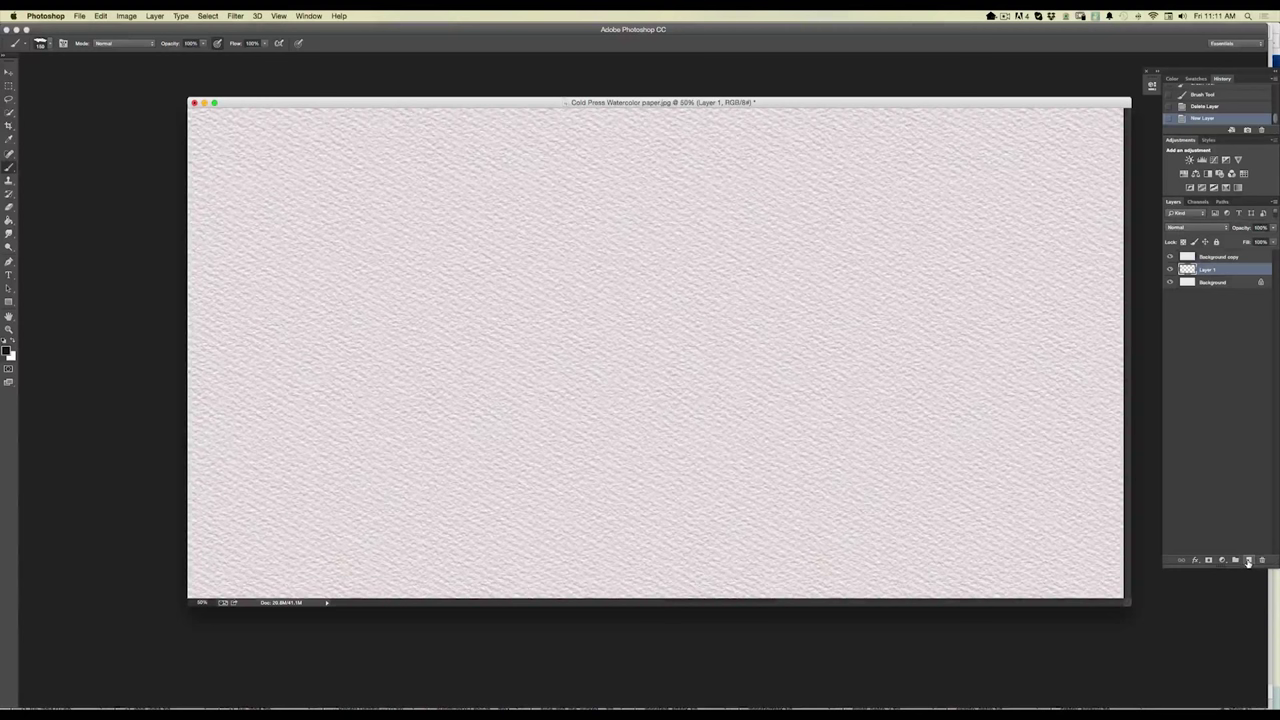
pyautogui.click(8, 350)
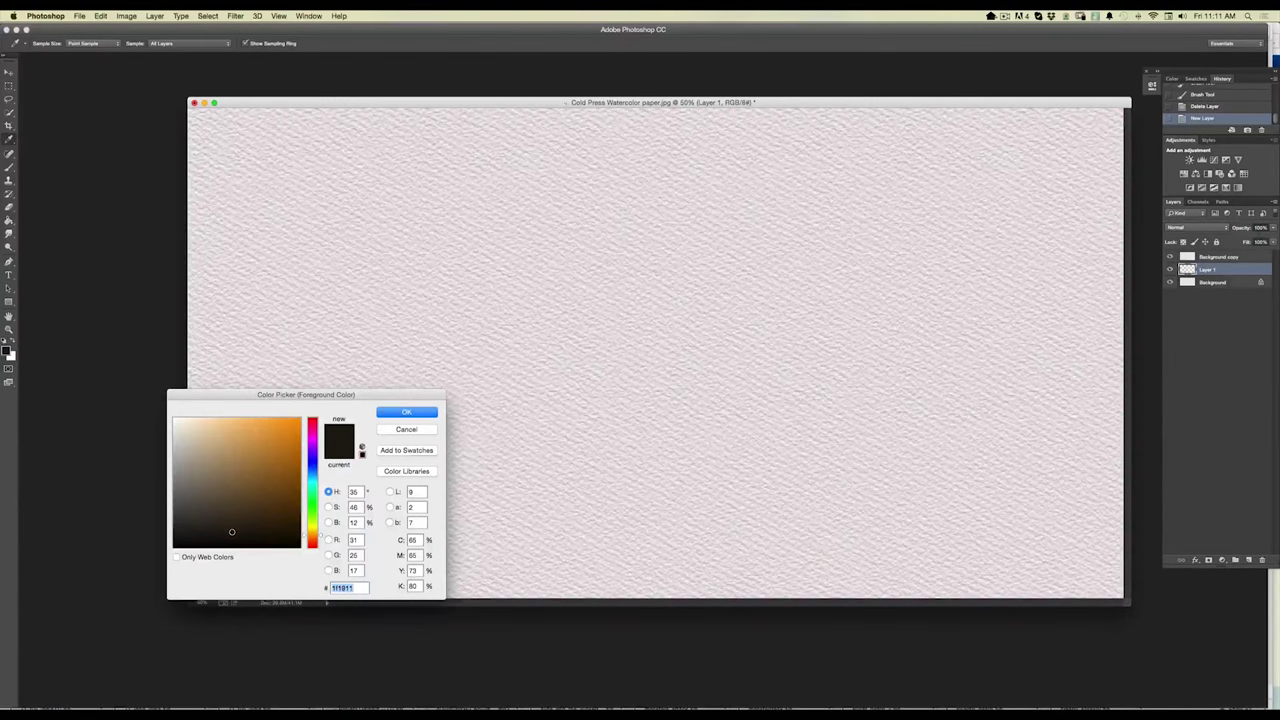
pyautogui.click(215, 440)
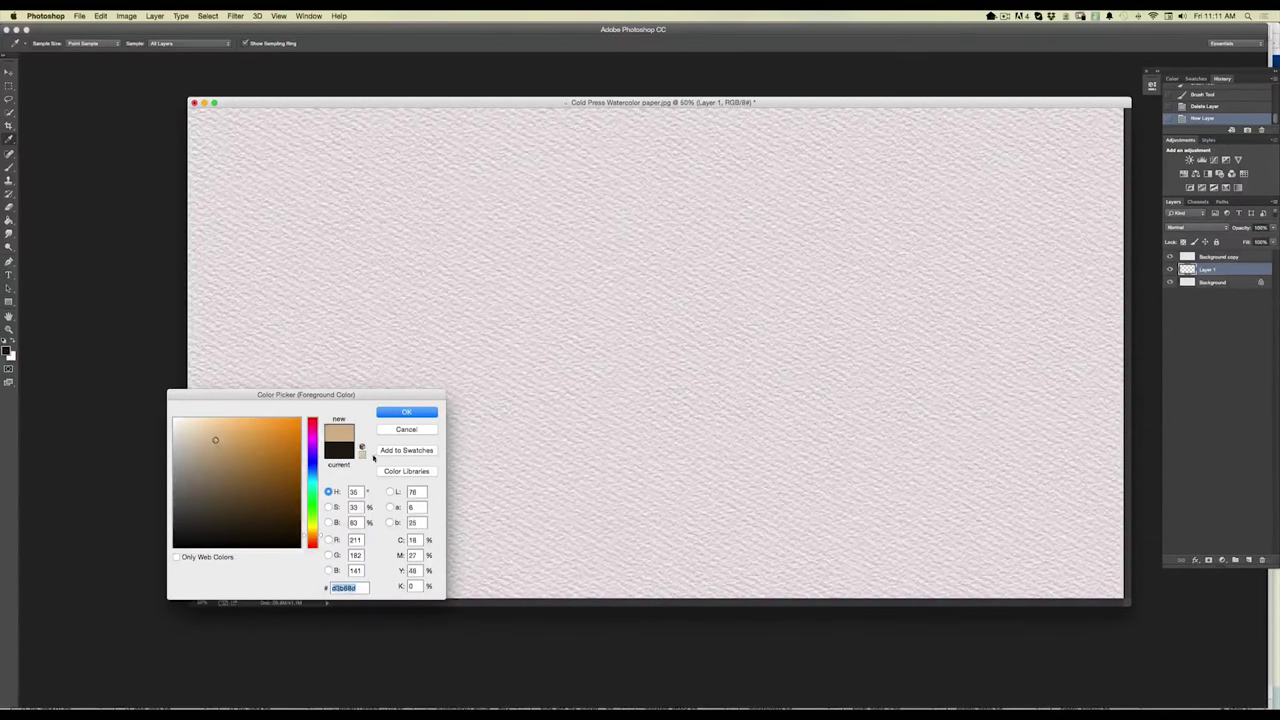
pyautogui.click(406, 412)
pyautogui.click(10, 221)
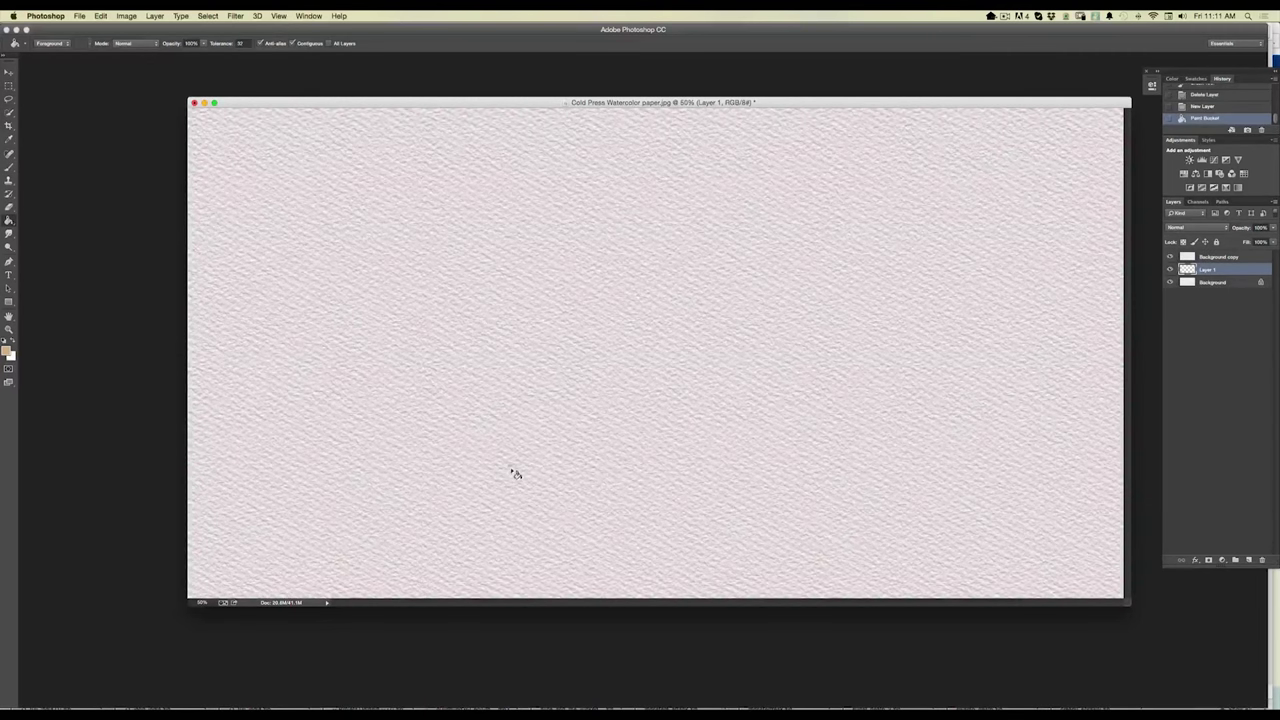
pyautogui.click(512, 470)
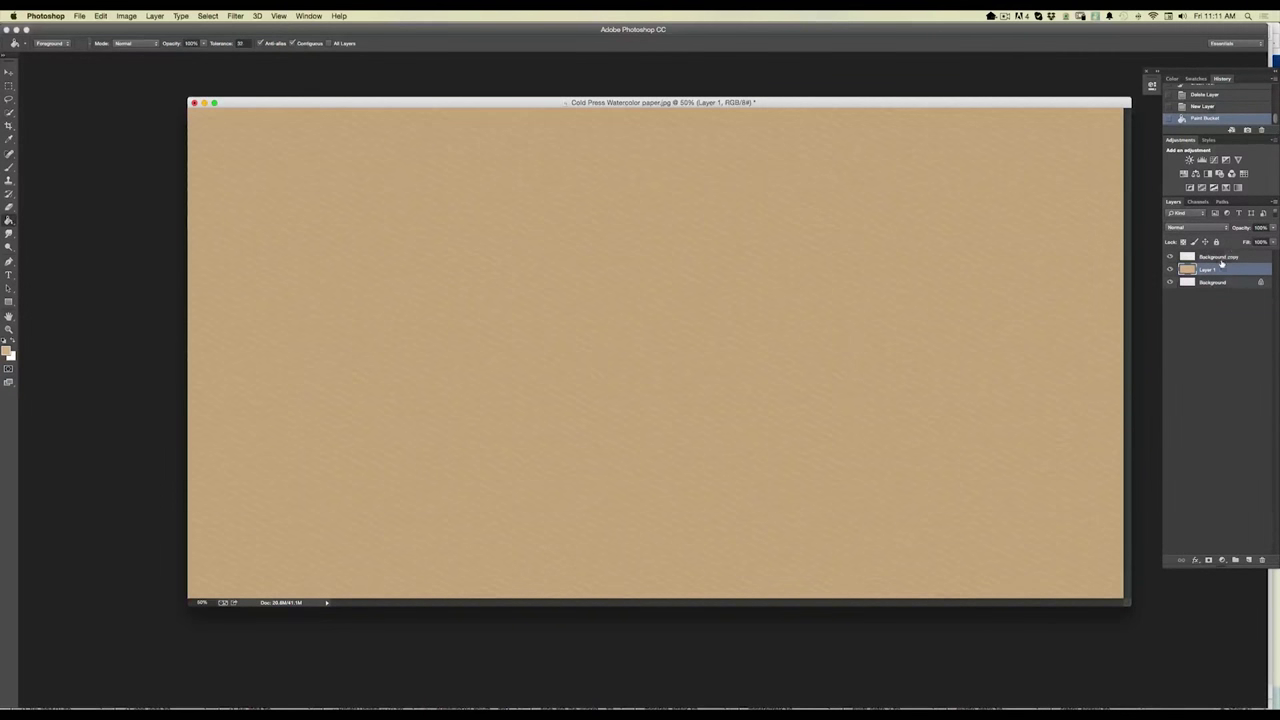
# Try a different opacity for the Background copy texture layer.
pyautogui.click(1215, 257)
pyautogui.click(1273, 228)
pyautogui.moveTo(1251, 240); pyautogui.dragTo(1257, 240)
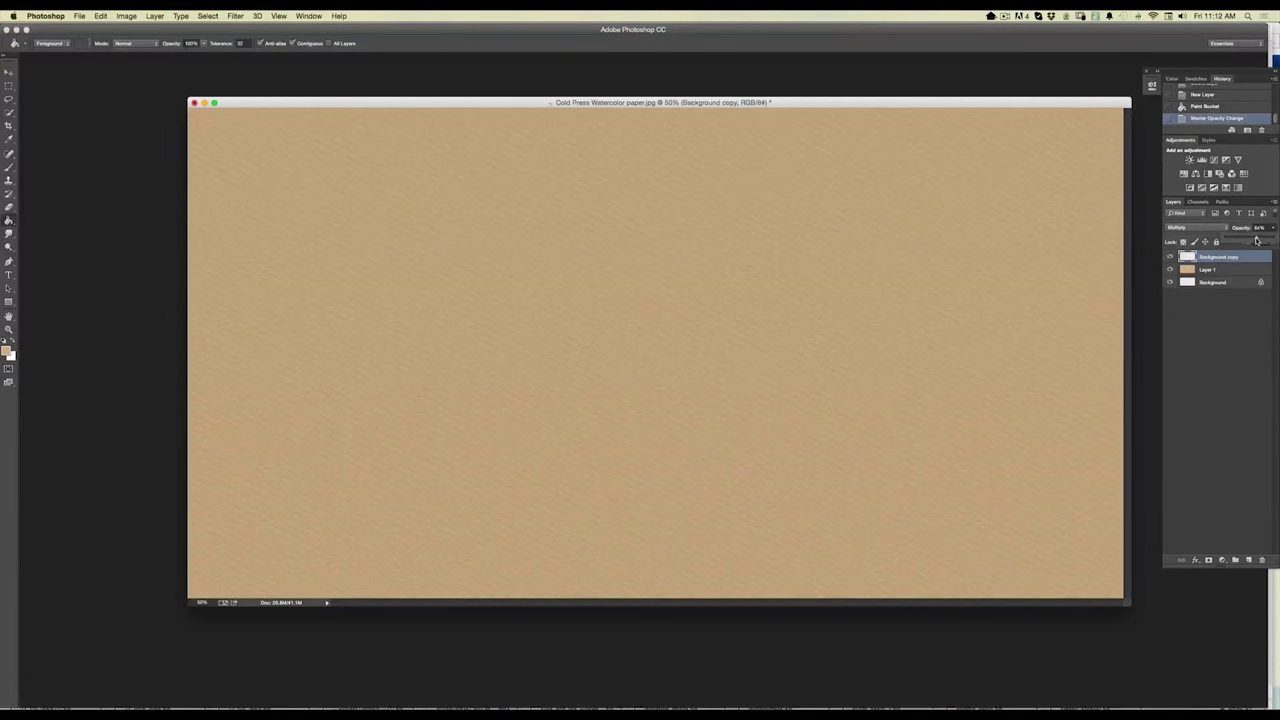
# Set the tan Layer 1 to Multiply blending and adjust the opacity of the Background copy layer.
pyautogui.click(1210, 269)
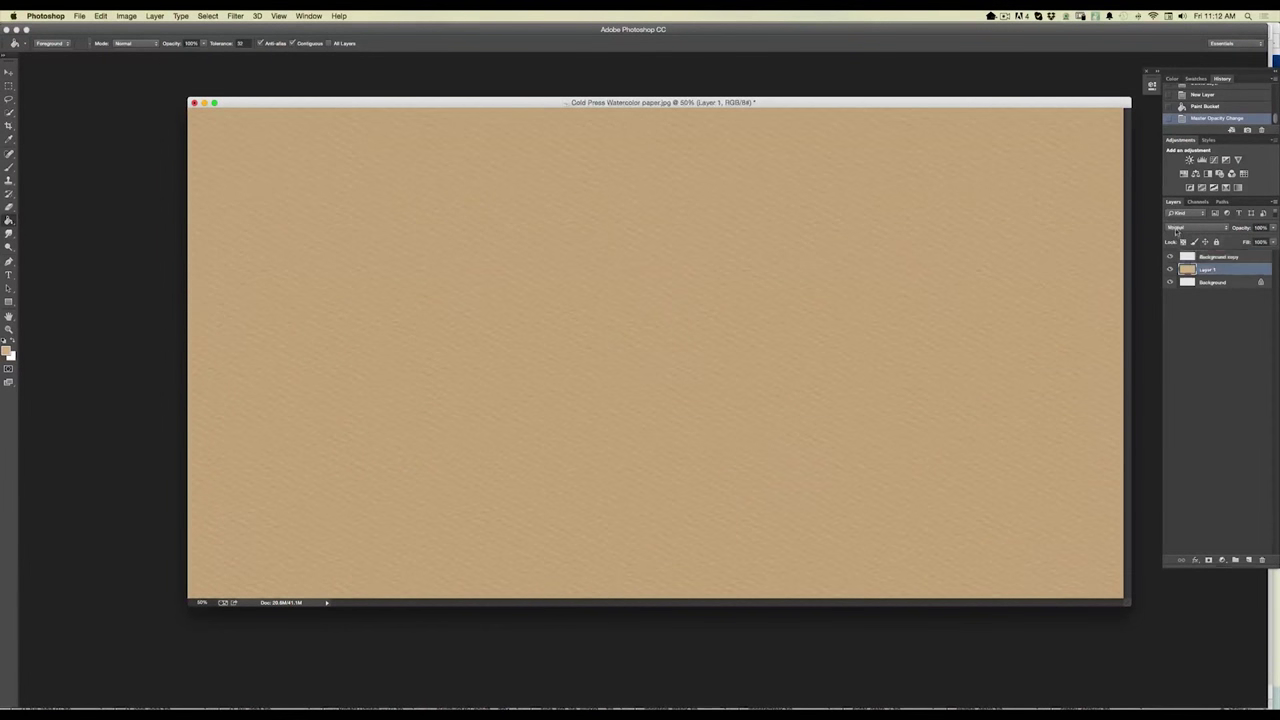
pyautogui.click(1185, 227)
pyautogui.click(1178, 253)
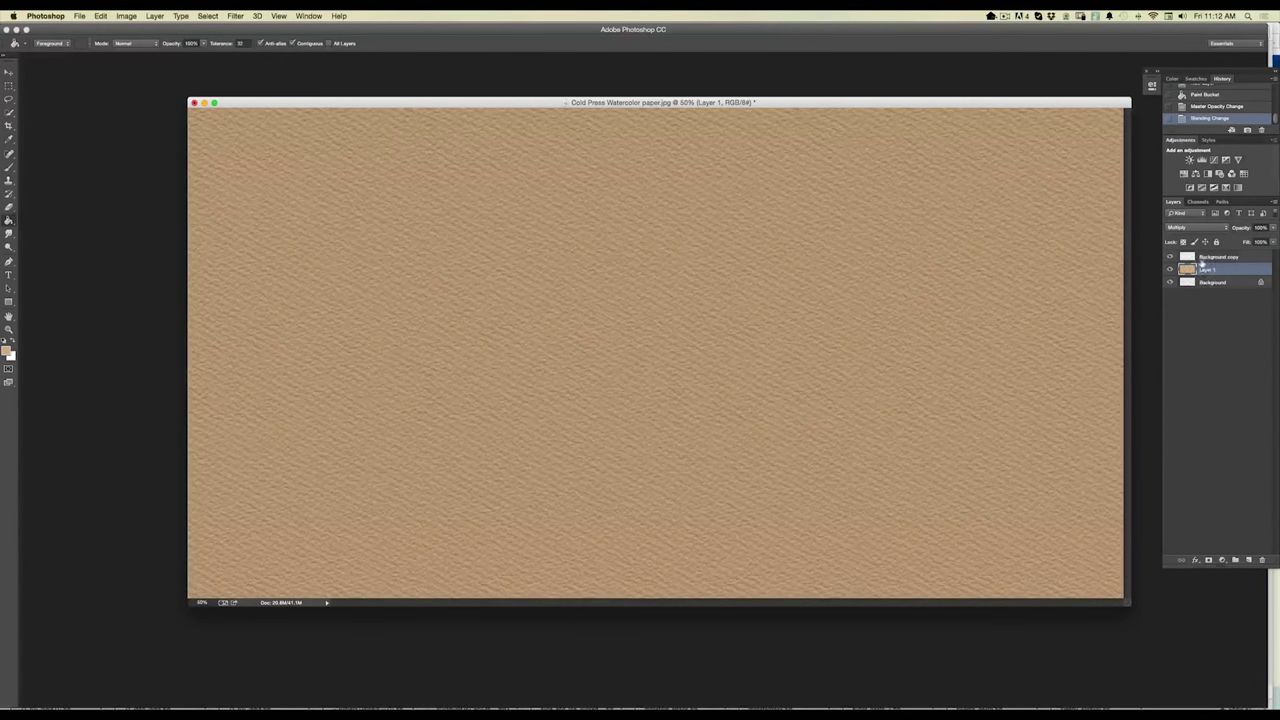
pyautogui.click(1215, 257)
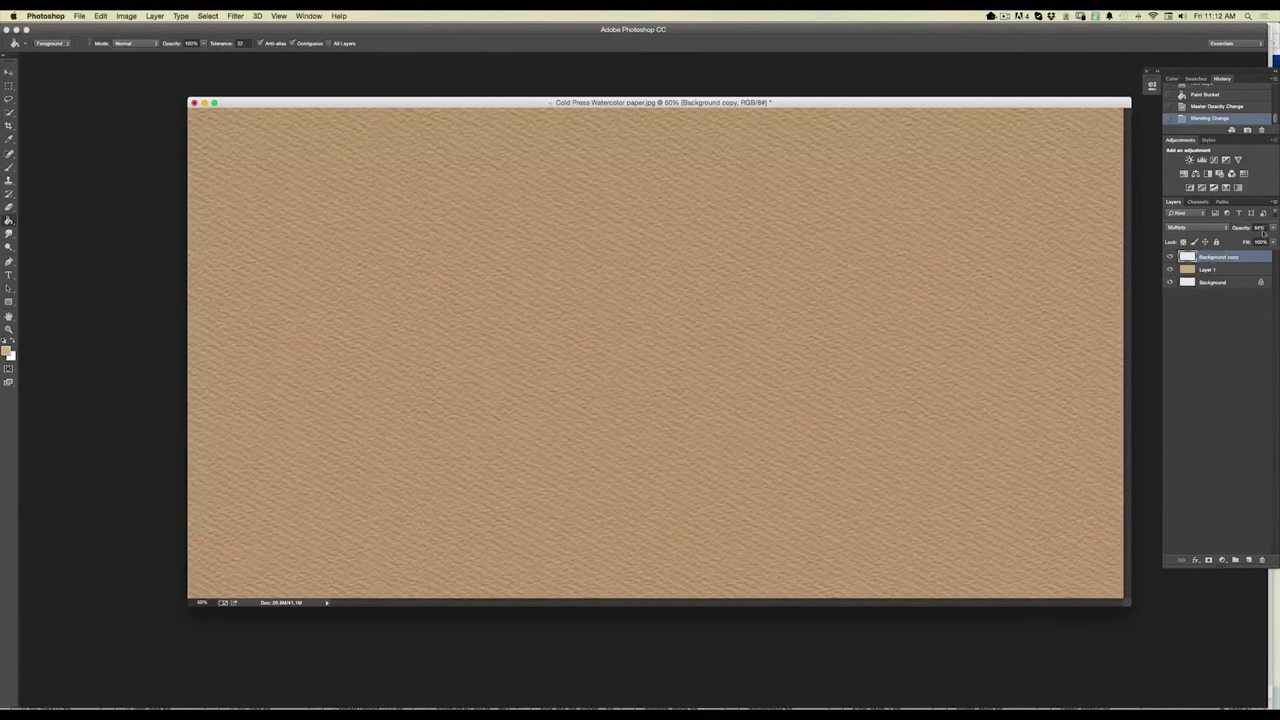
pyautogui.click(1271, 228)
pyautogui.moveTo(1251, 238); pyautogui.dragTo(1246, 240)
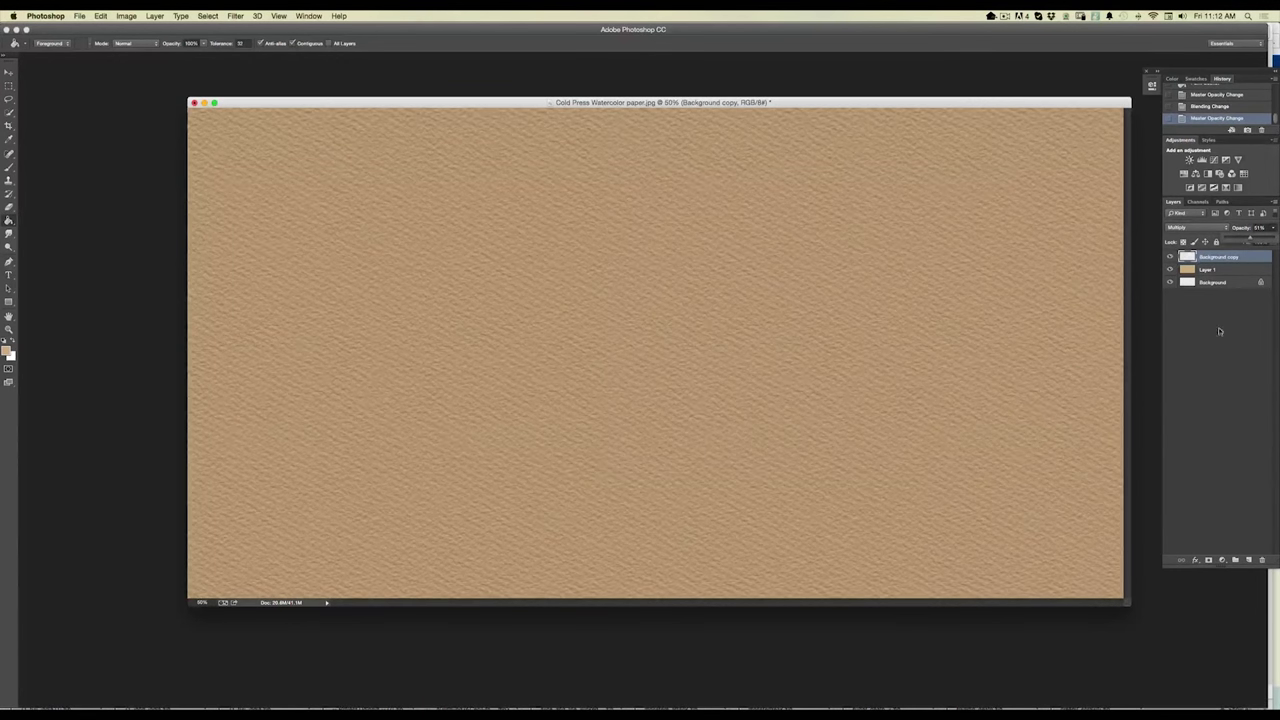
# Add a new layer above the tan Layer 1 and name it "drawing".
pyautogui.click(1215, 270)
pyautogui.click(1248, 560)
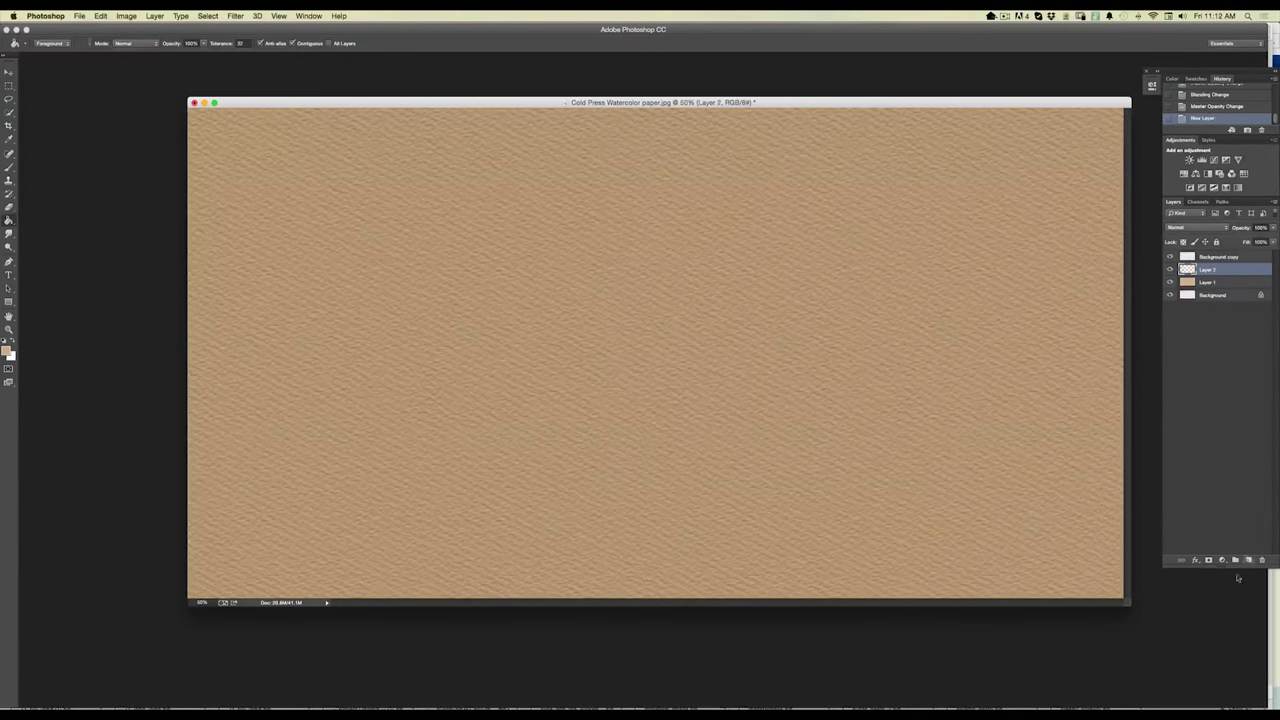
pyautogui.doubleClick(1207, 270)
pyautogui.write('blending')
pyautogui.press('Return')
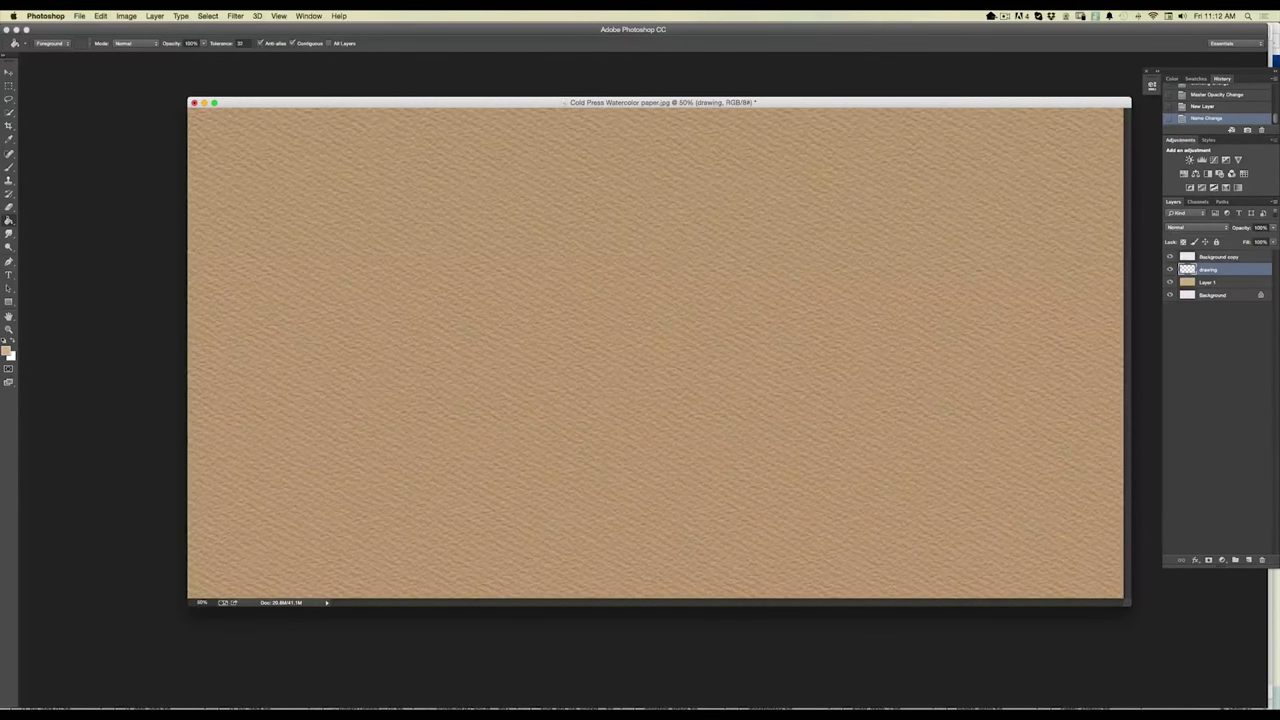
# Switch to the full-screen view and choose a small watercolor brush preset for the Brush tool.
pyautogui.press('f')
pyautogui.click(10, 154)
pyautogui.click(51, 32)
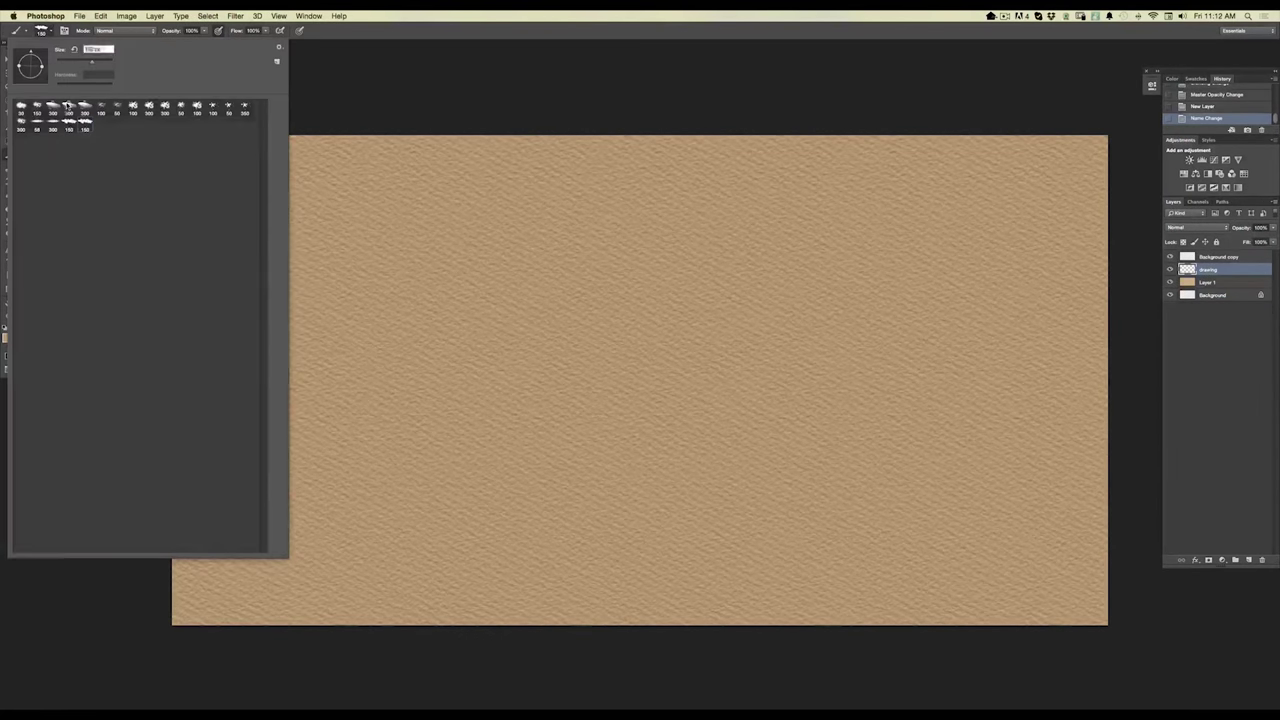
pyautogui.click(355, 110)
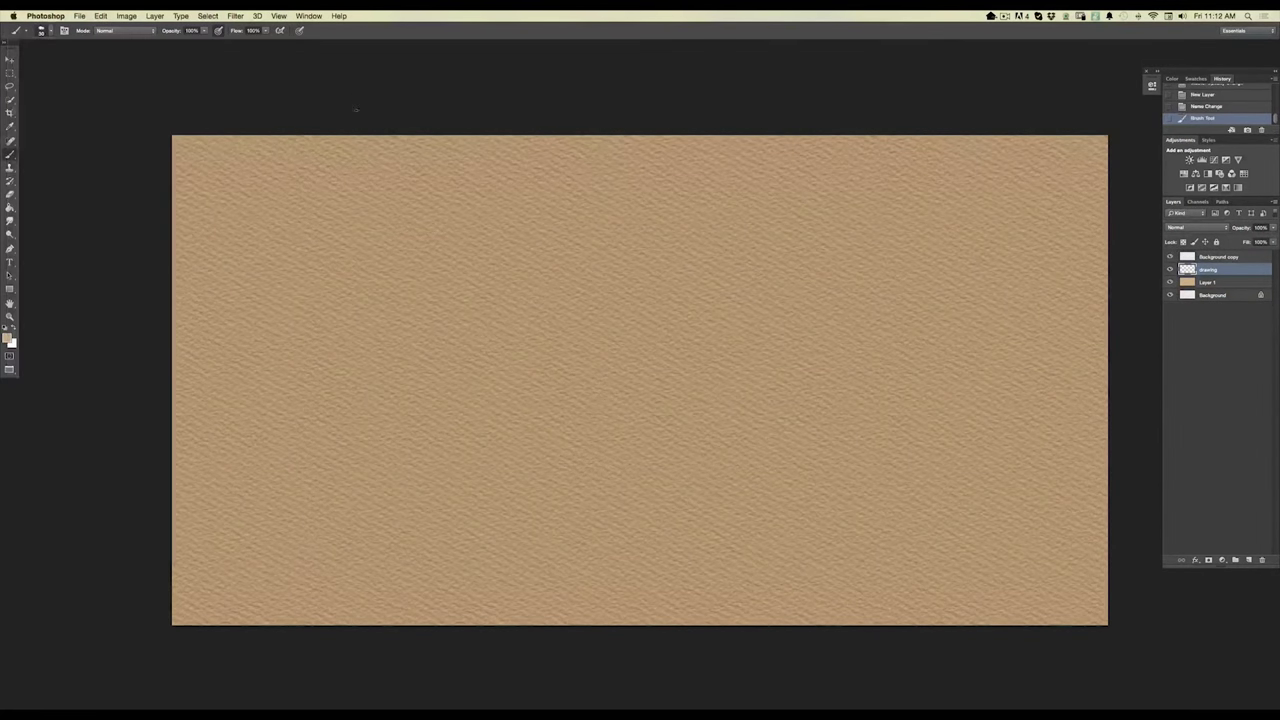
# Set the foreground color to dark blue and hatch test strokes near the canvas's upper-left corner.
pyautogui.click(8, 338)
pyautogui.click(312, 475)
pyautogui.click(258, 512)
pyautogui.click(402, 413)
pyautogui.moveTo(281, 178)
pyautogui.mouseDown()
pyautogui.moveTo(282, 272)
pyautogui.moveTo(308, 236)
pyautogui.moveTo(338, 270)
pyautogui.moveTo(310, 196)
pyautogui.moveTo(341, 190)
pyautogui.moveTo(354, 220)
pyautogui.moveTo(390, 190)
pyautogui.mouseUp()
pyautogui.moveTo(311, 169); pyautogui.dragTo(336, 212)
pyautogui.moveTo(277, 180); pyautogui.dragTo(261, 262)
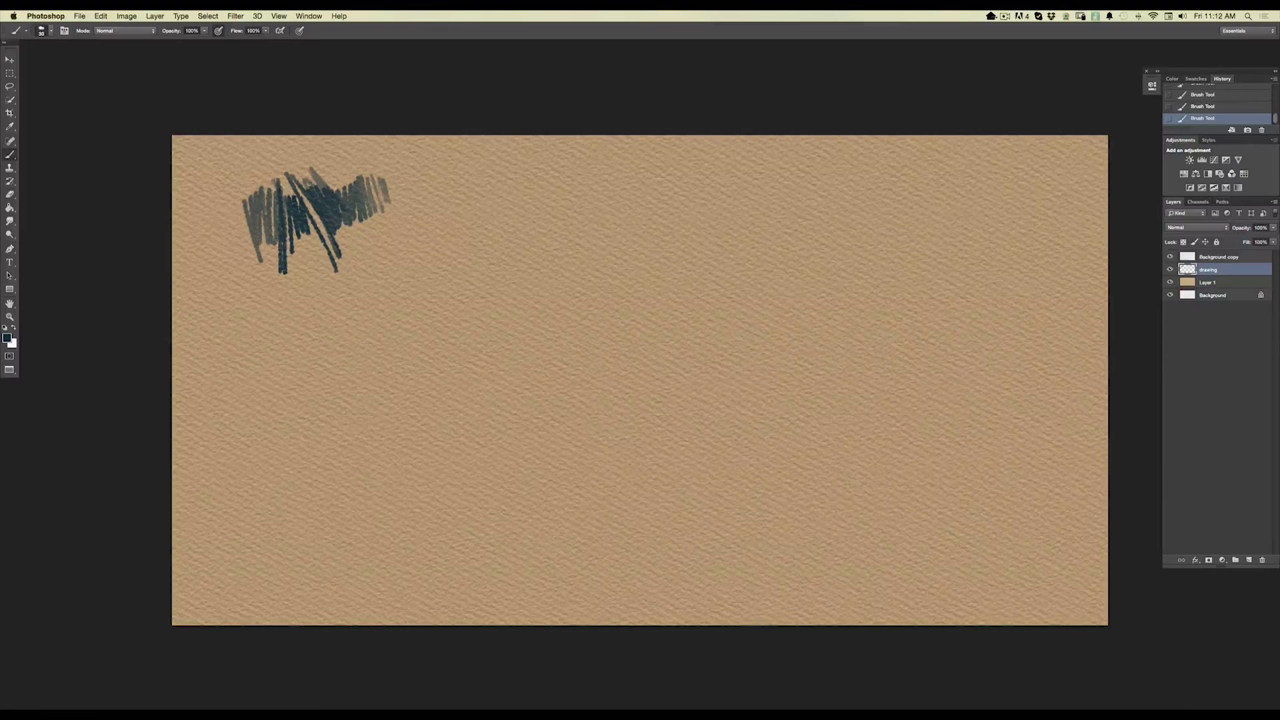
# Choose a broader brush preset and paint overlapping dark blue strokes over the hatching on the drawing layer.
pyautogui.click(47, 32)
pyautogui.press('Return')
pyautogui.moveTo(322, 248)
pyautogui.mouseDown()
pyautogui.moveTo(312, 340)
pyautogui.moveTo(296, 350)
pyautogui.moveTo(330, 375)
pyautogui.moveTo(240, 265)
pyautogui.moveTo(257, 335)
pyautogui.mouseUp()
pyautogui.moveTo(232, 236)
pyautogui.mouseDown()
pyautogui.moveTo(240, 286)
pyautogui.moveTo(244, 212)
pyautogui.moveTo(255, 240)
pyautogui.mouseUp()
pyautogui.moveTo(347, 236)
pyautogui.mouseDown()
pyautogui.moveTo(367, 292)
pyautogui.moveTo(360, 220)
pyautogui.moveTo(270, 212)
pyautogui.mouseUp()
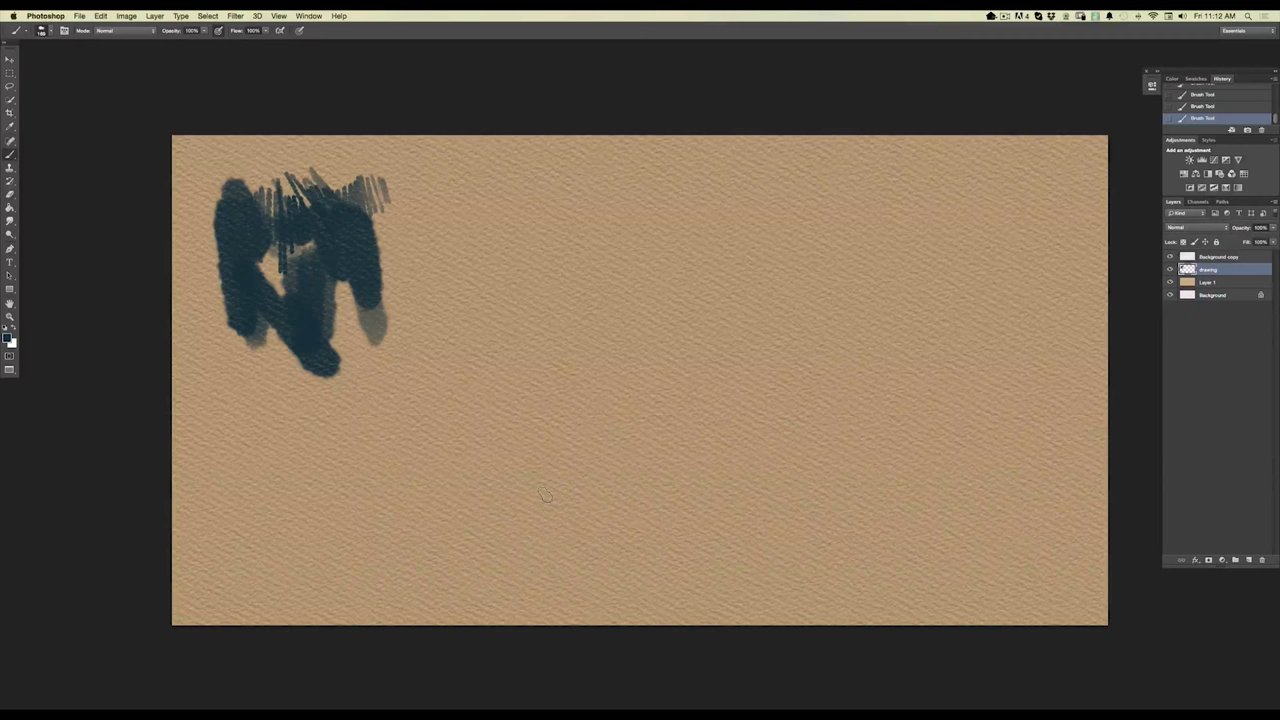
pyautogui.moveTo(220, 160)
pyautogui.mouseDown()
pyautogui.moveTo(236, 187)
pyautogui.moveTo(245, 168)
pyautogui.moveTo(287, 193)
pyautogui.moveTo(288, 178)
pyautogui.moveTo(249, 206)
pyautogui.mouseUp()
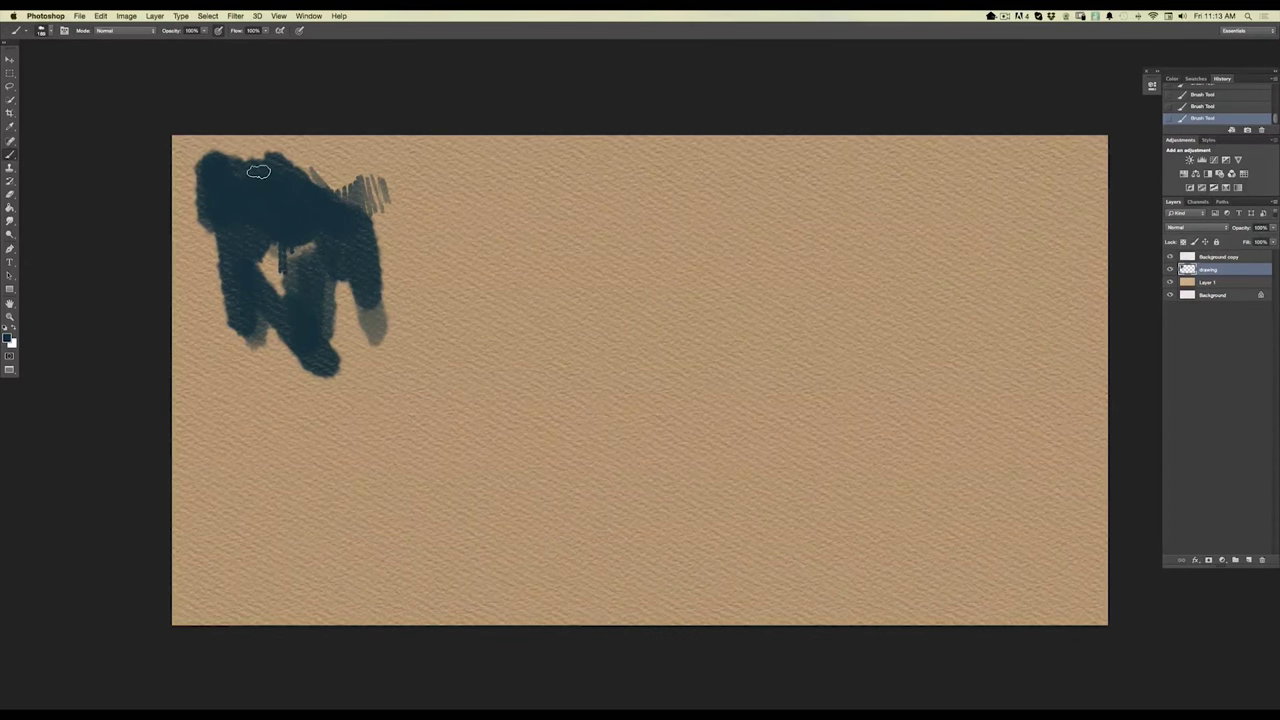
pyautogui.moveTo(259, 228); pyautogui.dragTo(281, 229)
pyautogui.moveTo(369, 238)
pyautogui.mouseDown()
pyautogui.moveTo(384, 270)
pyautogui.moveTo(358, 223)
pyautogui.mouseUp()
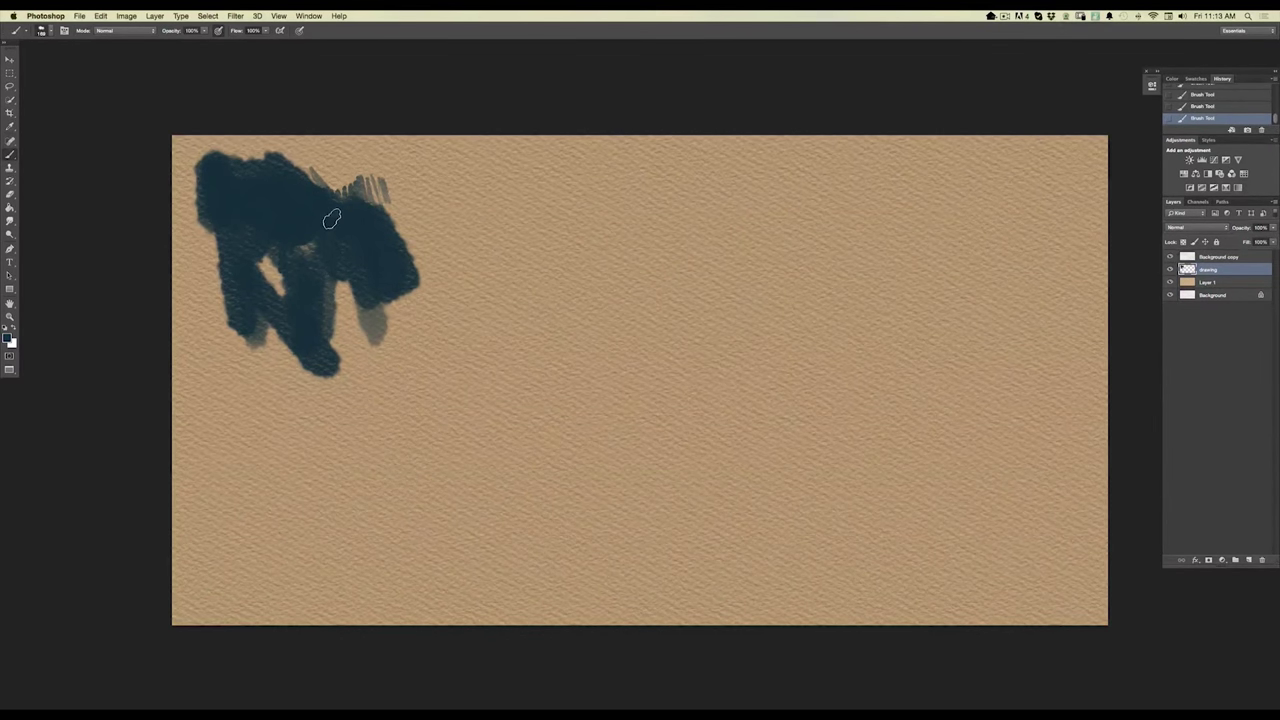
# Replace the drawing layer with a new empty layer and paint dark blue hatching and zigzag strokes across the canvas's upper left.
pyautogui.moveTo(1203, 270); pyautogui.dragTo(1258, 558)
pyautogui.click(1236, 560)
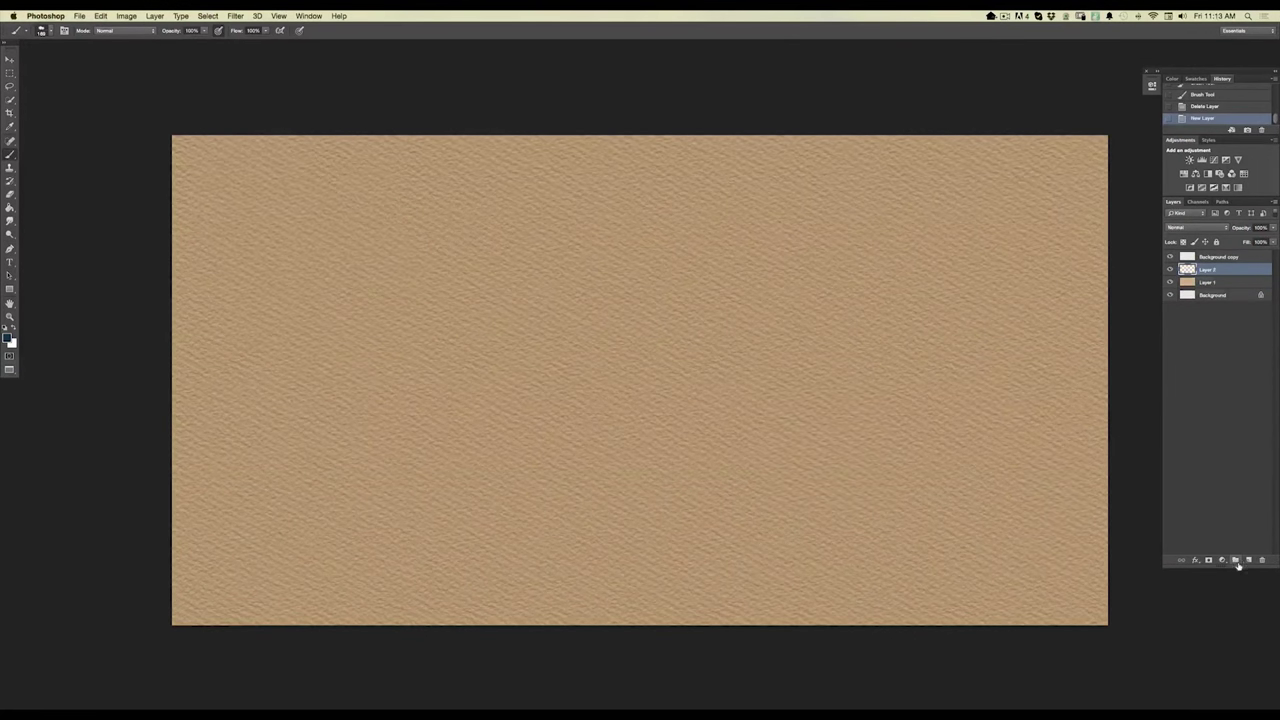
pyautogui.click(44, 31)
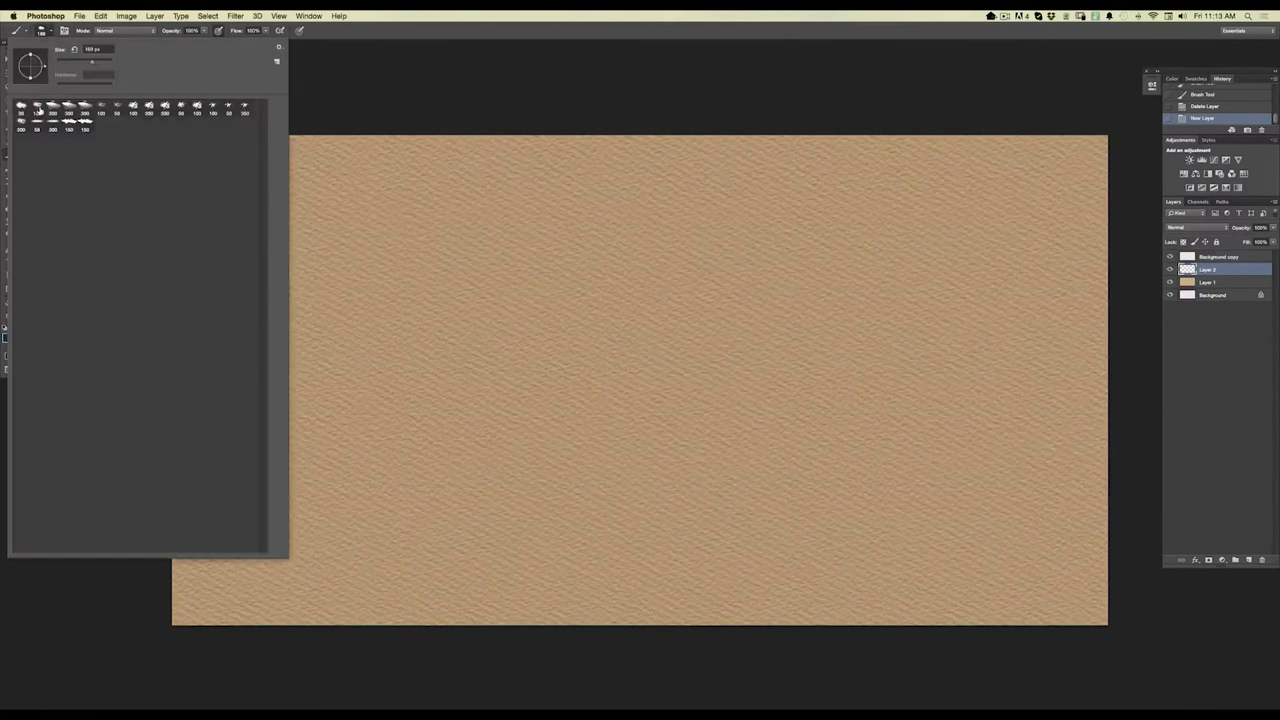
pyautogui.click(355, 244)
pyautogui.moveTo(338, 184)
pyautogui.mouseDown()
pyautogui.moveTo(345, 300)
pyautogui.moveTo(336, 284)
pyautogui.moveTo(322, 300)
pyautogui.moveTo(374, 265)
pyautogui.mouseUp()
pyautogui.moveTo(384, 183); pyautogui.dragTo(428, 281)
pyautogui.moveTo(342, 183); pyautogui.dragTo(468, 304)
pyautogui.moveTo(405, 195); pyautogui.dragTo(492, 310)
pyautogui.moveTo(455, 196)
pyautogui.mouseDown()
pyautogui.moveTo(498, 294)
pyautogui.moveTo(500, 225)
pyautogui.moveTo(522, 230)
pyautogui.moveTo(516, 190)
pyautogui.mouseUp()
pyautogui.moveTo(292, 206)
pyautogui.mouseDown()
pyautogui.moveTo(292, 248)
pyautogui.moveTo(262, 240)
pyautogui.mouseUp()
# Choose the third brush preset, 300 px, and paint a dense dark blue patch beside the zigzag strokes.
pyautogui.click(44, 31)
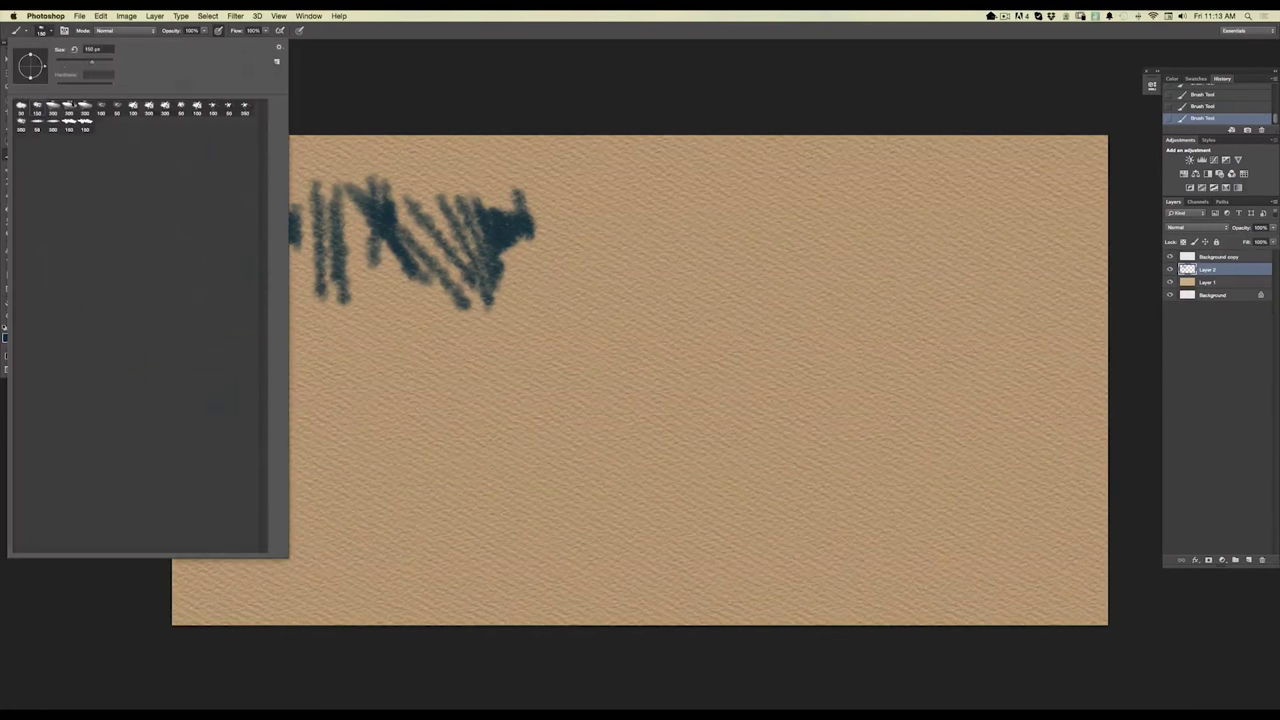
pyautogui.click(52, 111)
pyautogui.moveTo(597, 202)
pyautogui.mouseDown()
pyautogui.moveTo(601, 286)
pyautogui.moveTo(593, 260)
pyautogui.moveTo(625, 182)
pyautogui.moveTo(627, 290)
pyautogui.moveTo(635, 183)
pyautogui.moveTo(642, 240)
pyautogui.moveTo(612, 195)
pyautogui.moveTo(617, 250)
pyautogui.moveTo(587, 165)
pyautogui.moveTo(635, 306)
pyautogui.moveTo(622, 195)
pyautogui.moveTo(652, 285)
pyautogui.moveTo(662, 212)
pyautogui.moveTo(677, 265)
pyautogui.moveTo(662, 270)
pyautogui.moveTo(597, 200)
pyautogui.moveTo(590, 212)
pyautogui.moveTo(614, 285)
pyautogui.mouseUp()
pyautogui.moveTo(600, 322)
pyautogui.mouseDown()
pyautogui.moveTo(598, 213)
pyautogui.moveTo(663, 280)
pyautogui.moveTo(712, 250)
pyautogui.moveTo(730, 322)
pyautogui.moveTo(778, 307)
pyautogui.mouseUp()
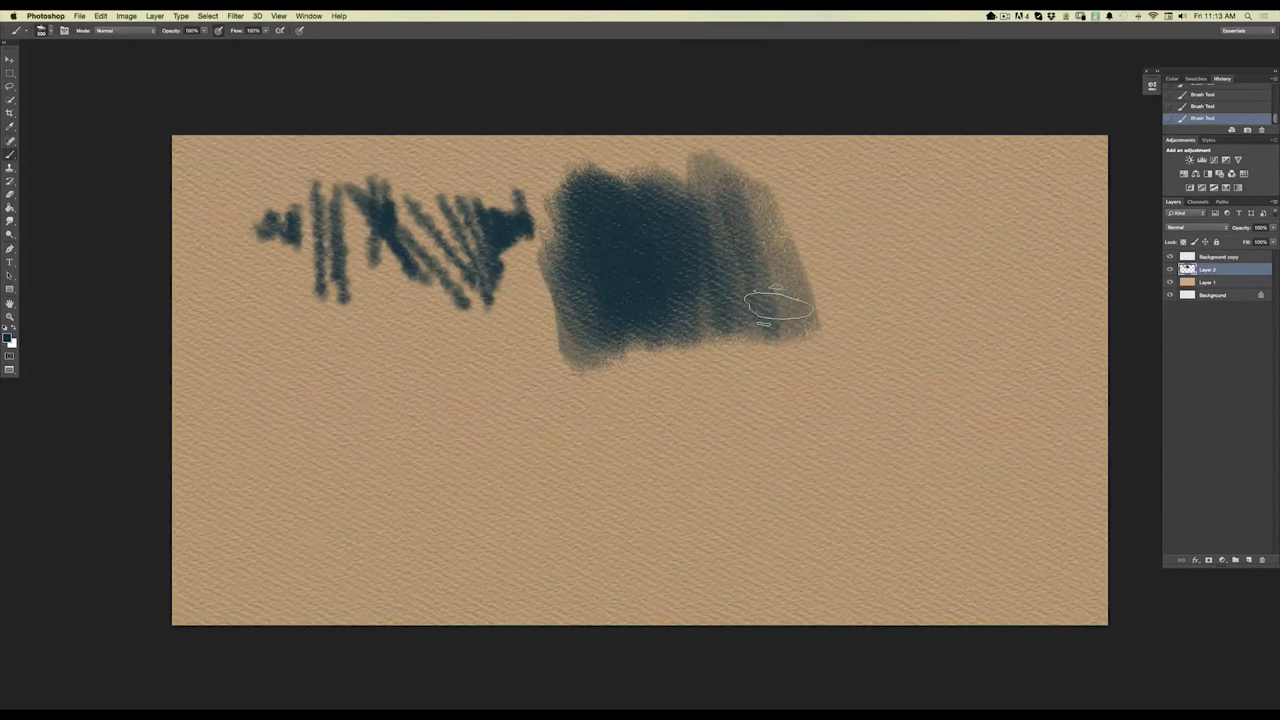
# Choose the next 300 px textured brush and paint a grainy dark blue patch in the canvas's upper-right area.
pyautogui.click(41, 30)
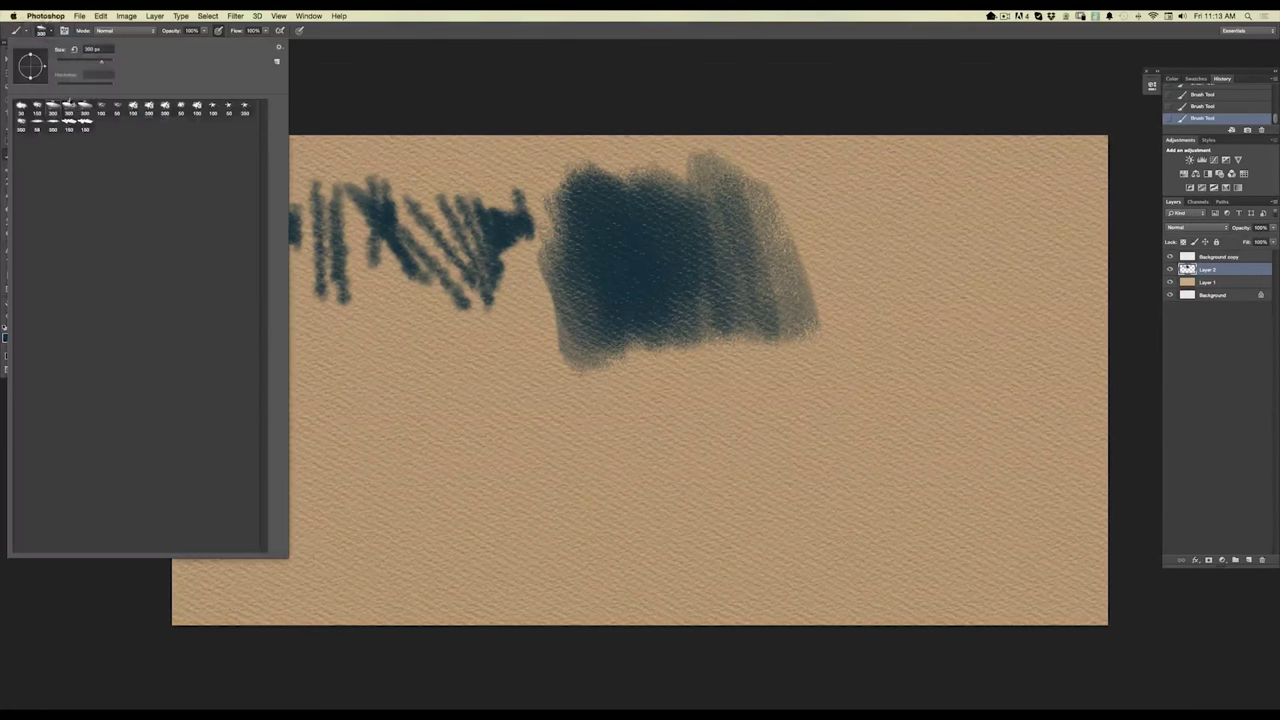
pyautogui.moveTo(886, 200)
pyautogui.mouseDown()
pyautogui.moveTo(914, 358)
pyautogui.moveTo(922, 325)
pyautogui.mouseUp()
pyautogui.moveTo(935, 215)
pyautogui.mouseDown()
pyautogui.moveTo(948, 312)
pyautogui.moveTo(960, 200)
pyautogui.moveTo(1010, 240)
pyautogui.moveTo(935, 355)
pyautogui.moveTo(845, 300)
pyautogui.mouseUp()
pyautogui.moveTo(830, 200)
pyautogui.mouseDown()
pyautogui.moveTo(905, 368)
pyautogui.moveTo(960, 380)
pyautogui.moveTo(1010, 260)
pyautogui.moveTo(1002, 128)
pyautogui.mouseUp()
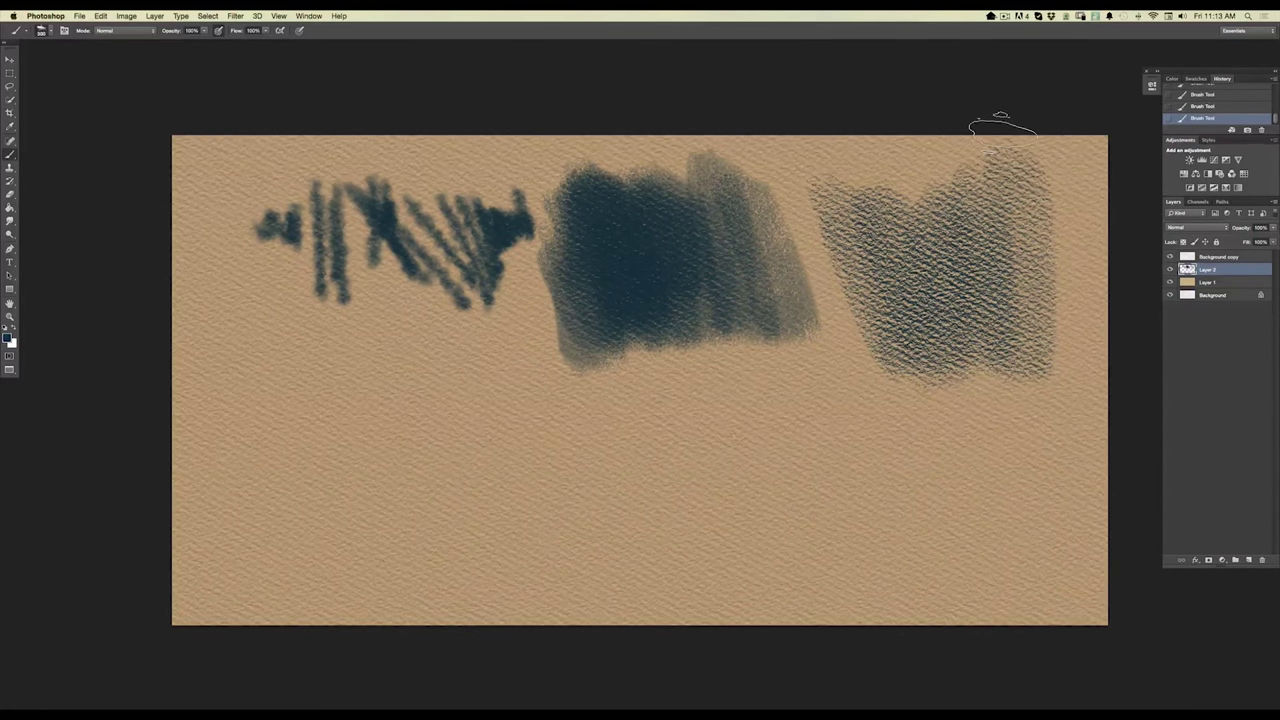
# Paint a sparse dark patch below the dense patch with another textured preset, and brush light blue grain over the dense patch.
pyautogui.click(41, 30)
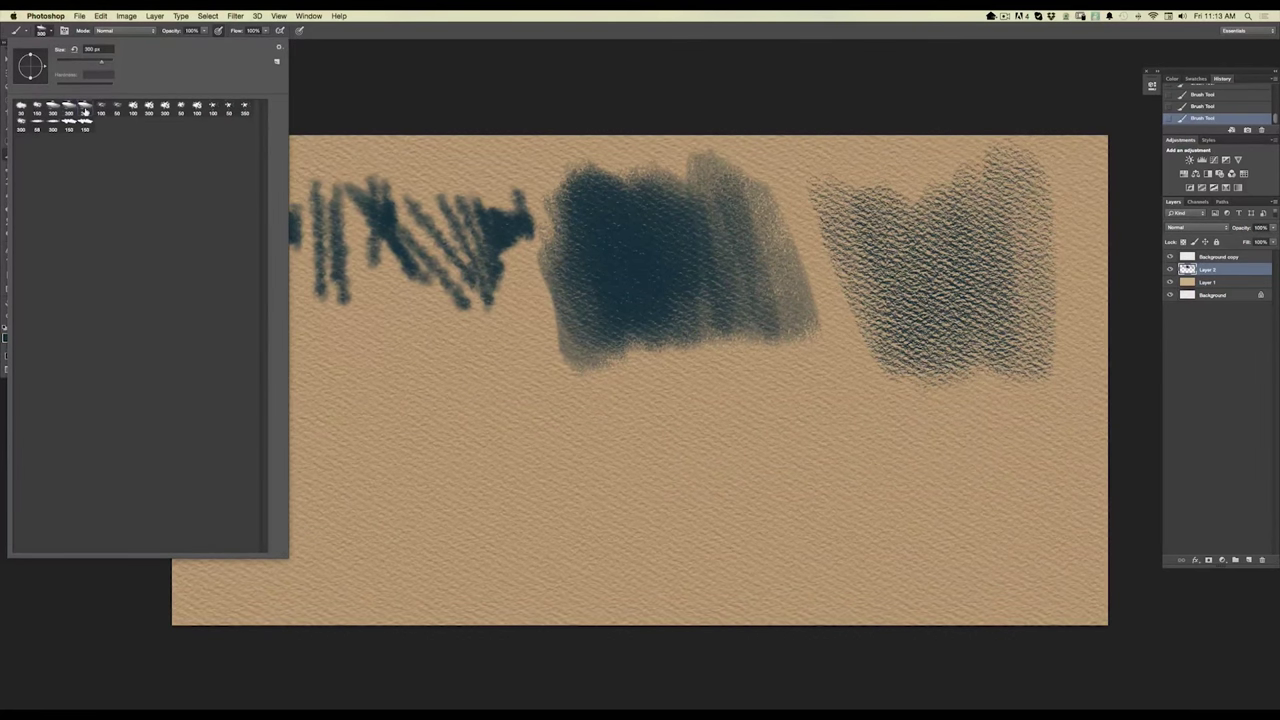
pyautogui.moveTo(779, 390)
pyautogui.mouseDown()
pyautogui.moveTo(791, 475)
pyautogui.moveTo(751, 410)
pyautogui.moveTo(753, 464)
pyautogui.moveTo(738, 467)
pyautogui.moveTo(688, 380)
pyautogui.moveTo(700, 497)
pyautogui.mouseUp()
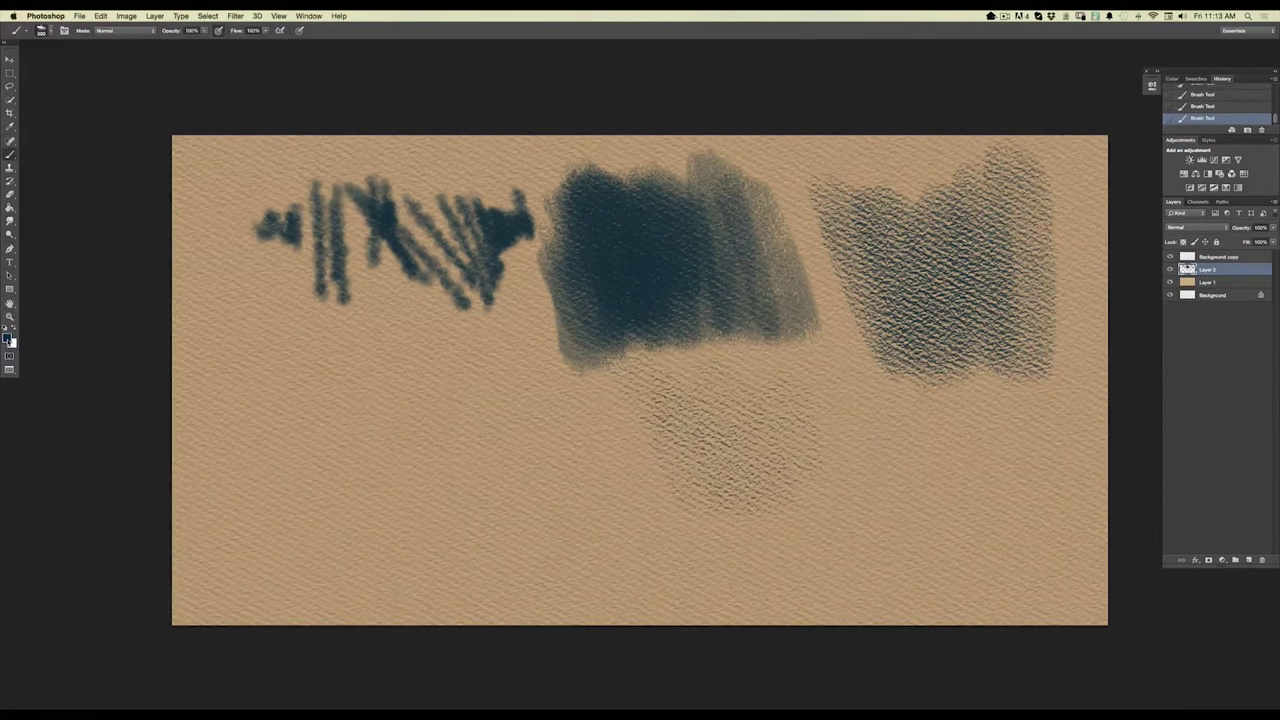
pyautogui.click(8, 339)
pyautogui.click(276, 428)
pyautogui.click(404, 412)
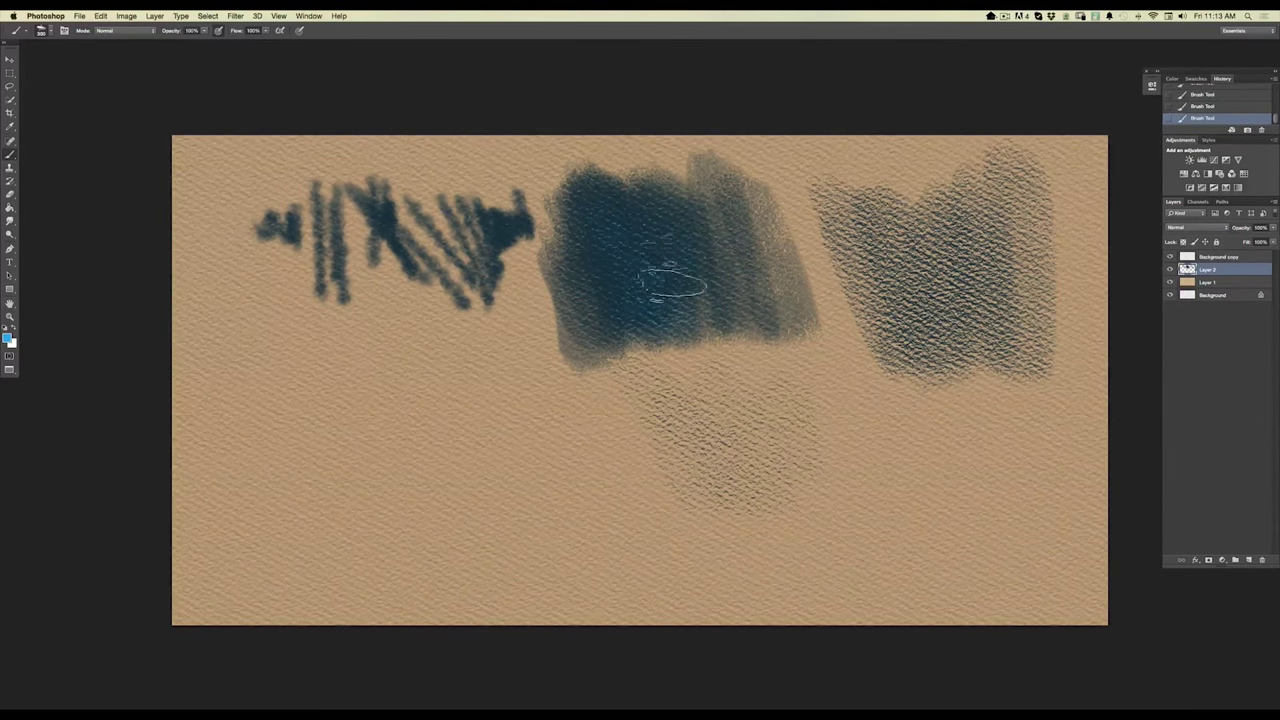
pyautogui.press('super+plus')
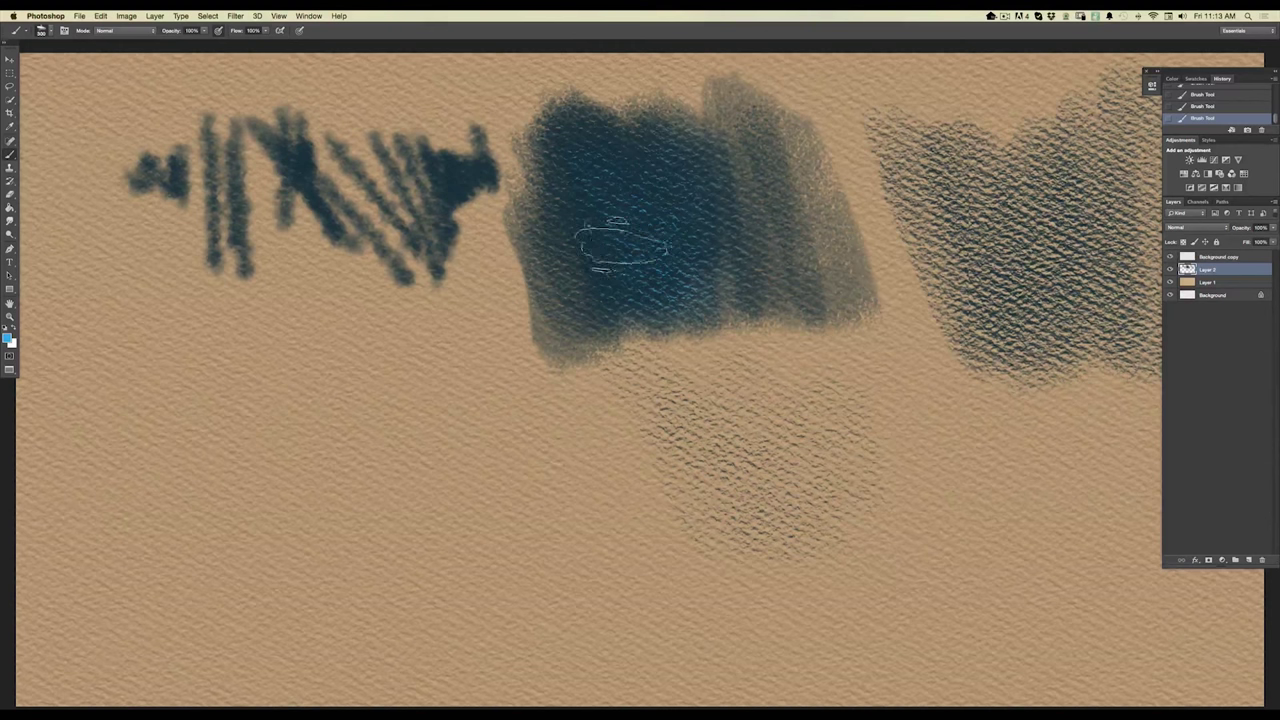
pyautogui.moveTo(745, 280)
pyautogui.mouseDown()
pyautogui.moveTo(760, 205)
pyautogui.moveTo(672, 282)
pyautogui.moveTo(603, 160)
pyautogui.mouseUp()
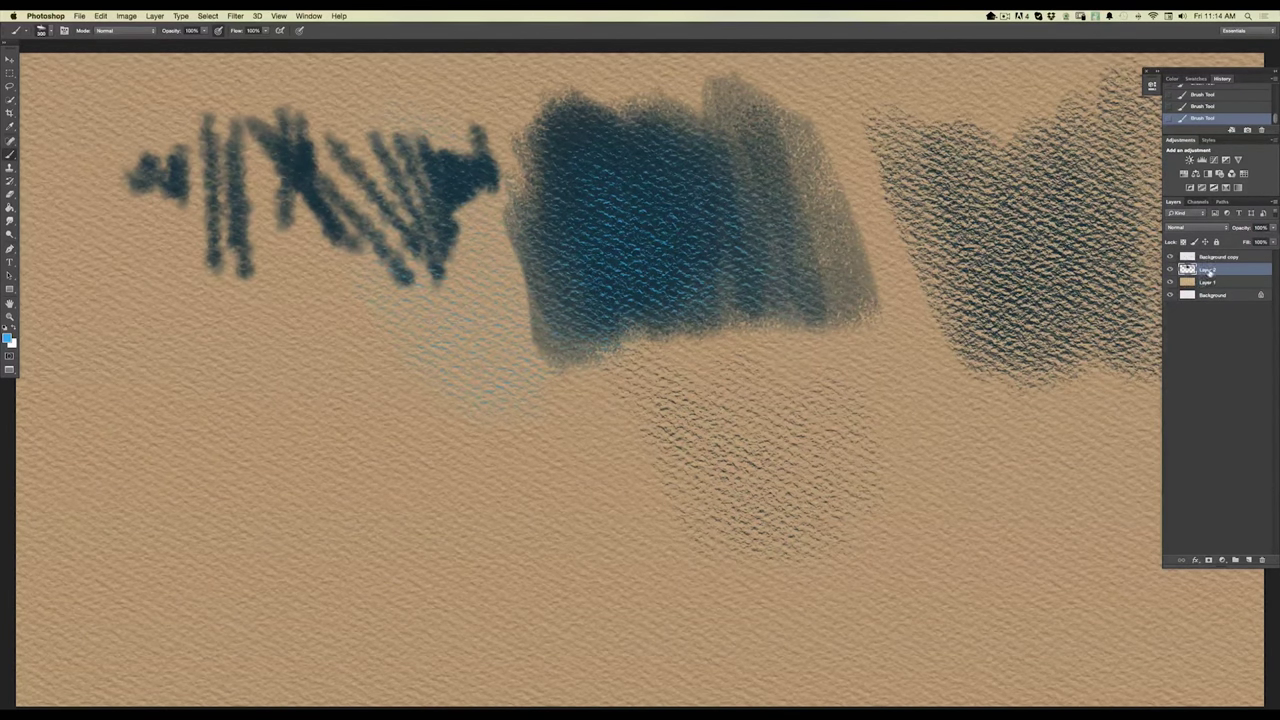
# Replace the drawing layer with a new empty layer, choose the 100 px pencil-like preset and paint a short blue stroke.
pyautogui.moveTo(1210, 272); pyautogui.dragTo(1262, 560)
pyautogui.click(1247, 558)
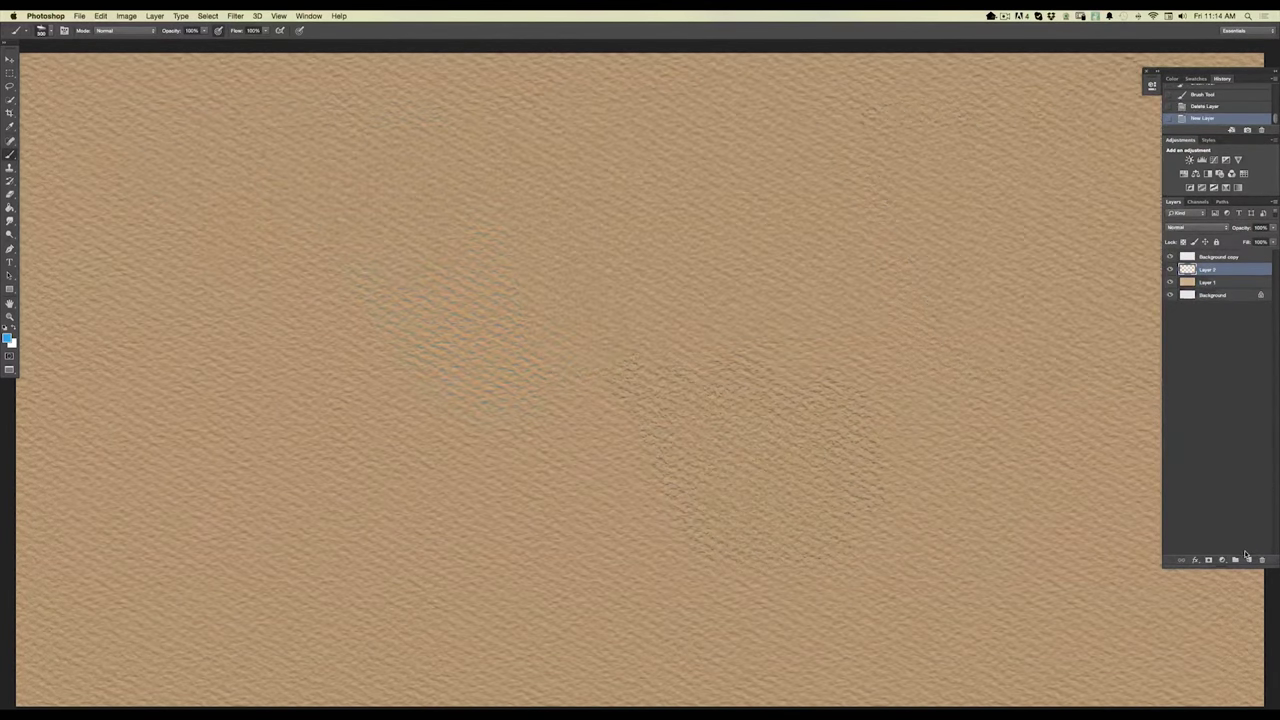
pyautogui.click(50, 34)
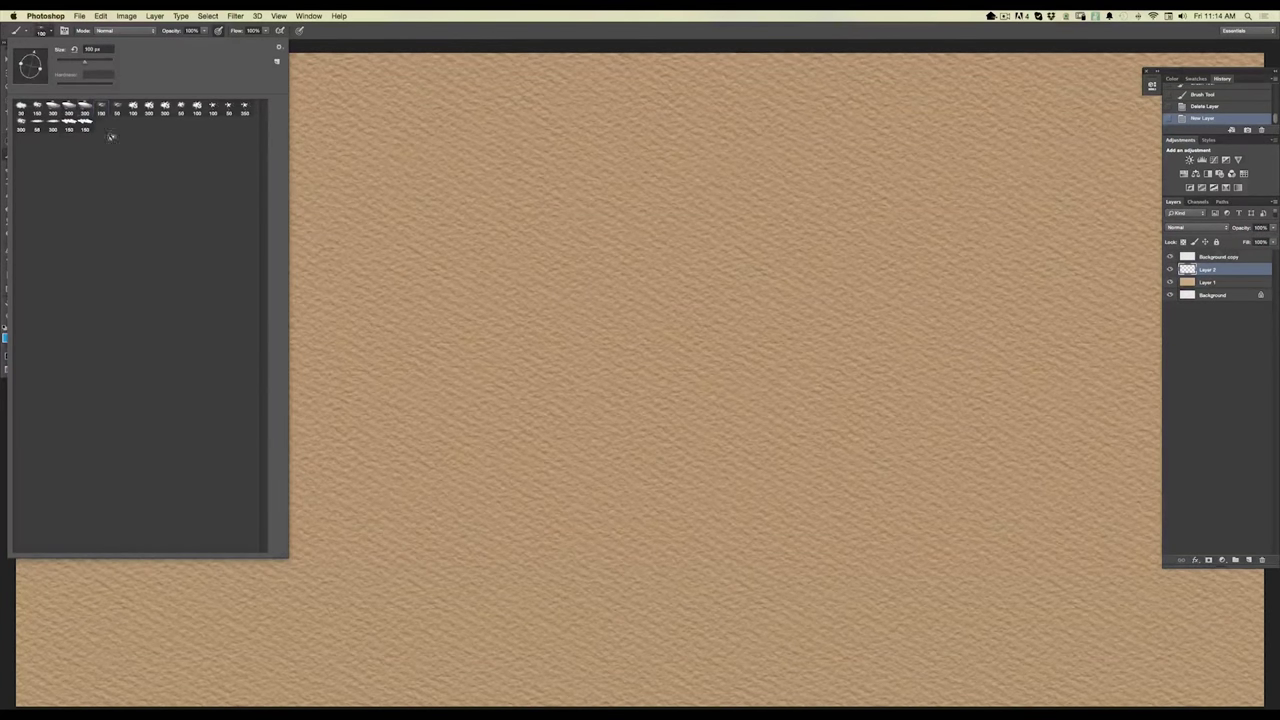
pyautogui.moveTo(436, 230); pyautogui.dragTo(432, 318)
# Set the foreground color to near black and sketch overlapping vertical, diagonal and curved strokes in the canvas's upper-left area.
pyautogui.click(8, 338)
pyautogui.click(251, 527)
pyautogui.click(408, 411)
pyautogui.moveTo(427, 195)
pyautogui.mouseDown()
pyautogui.moveTo(433, 335)
pyautogui.moveTo(432, 320)
pyautogui.mouseUp()
pyautogui.moveTo(408, 128)
pyautogui.mouseDown()
pyautogui.moveTo(390, 258)
pyautogui.moveTo(400, 292)
pyautogui.mouseUp()
pyautogui.moveTo(358, 148); pyautogui.dragTo(398, 288)
pyautogui.moveTo(332, 183)
pyautogui.mouseDown()
pyautogui.moveTo(347, 236)
pyautogui.moveTo(370, 256)
pyautogui.mouseUp()
pyautogui.moveTo(336, 234)
pyautogui.mouseDown()
pyautogui.moveTo(354, 253)
pyautogui.moveTo(346, 267)
pyautogui.mouseUp()
pyautogui.moveTo(291, 197); pyautogui.dragTo(348, 262)
pyautogui.moveTo(265, 155); pyautogui.dragTo(344, 323)
pyautogui.moveTo(446, 152)
pyautogui.mouseDown()
pyautogui.moveTo(459, 270)
pyautogui.moveTo(475, 210)
pyautogui.moveTo(479, 225)
pyautogui.moveTo(467, 345)
pyautogui.moveTo(475, 335)
pyautogui.moveTo(465, 312)
pyautogui.moveTo(403, 364)
pyautogui.moveTo(414, 406)
pyautogui.mouseUp()
pyautogui.moveTo(407, 356); pyautogui.dragTo(438, 406)
pyautogui.moveTo(376, 292); pyautogui.dragTo(431, 374)
pyautogui.moveTo(412, 342)
pyautogui.mouseDown()
pyautogui.moveTo(366, 342)
pyautogui.moveTo(252, 232)
pyautogui.mouseUp()
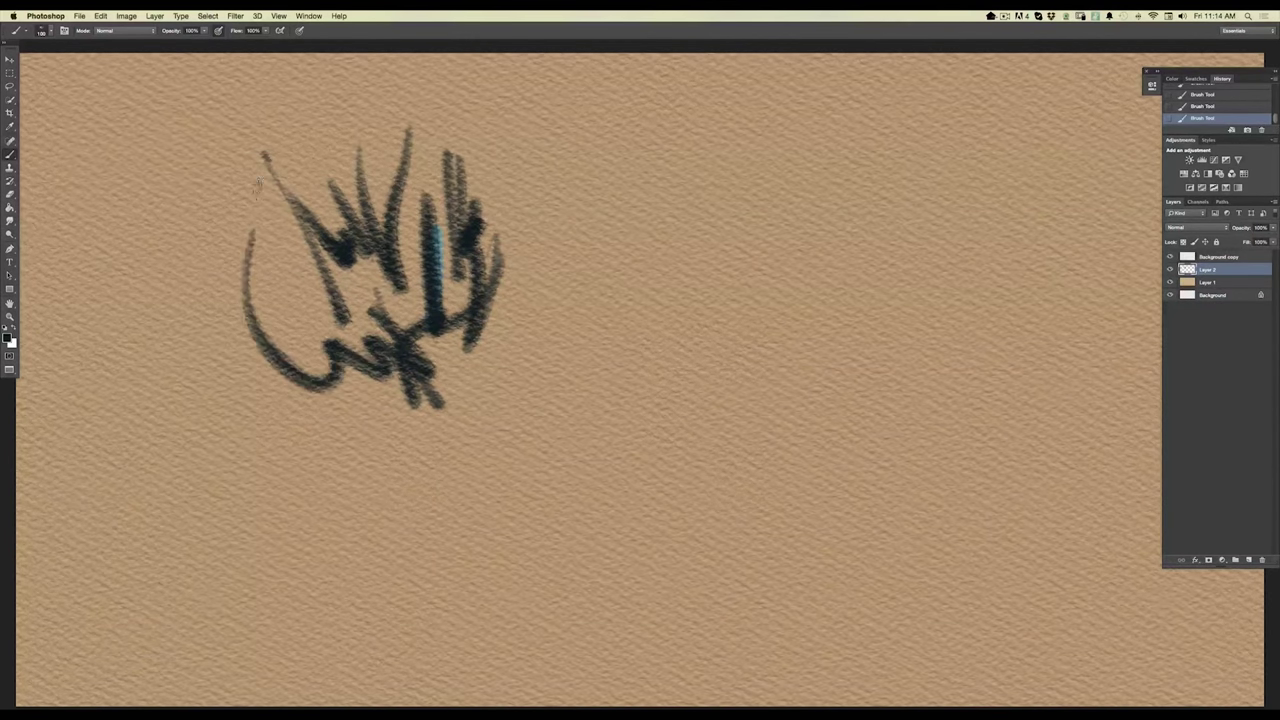
# Add darker strokes and a wavy line around the black sketch, plus a looping scribble across the canvas's upper right.
pyautogui.moveTo(257, 188); pyautogui.dragTo(264, 345)
pyautogui.moveTo(242, 264); pyautogui.dragTo(191, 299)
pyautogui.moveTo(615, 235)
pyautogui.mouseDown()
pyautogui.moveTo(632, 300)
pyautogui.moveTo(1043, 166)
pyautogui.moveTo(1104, 167)
pyautogui.mouseUp()
pyautogui.moveTo(524, 380)
pyautogui.mouseDown()
pyautogui.moveTo(372, 420)
pyautogui.moveTo(195, 345)
pyautogui.mouseUp()
pyautogui.moveTo(250, 378)
pyautogui.mouseDown()
pyautogui.moveTo(300, 320)
pyautogui.moveTo(246, 180)
pyautogui.mouseUp()
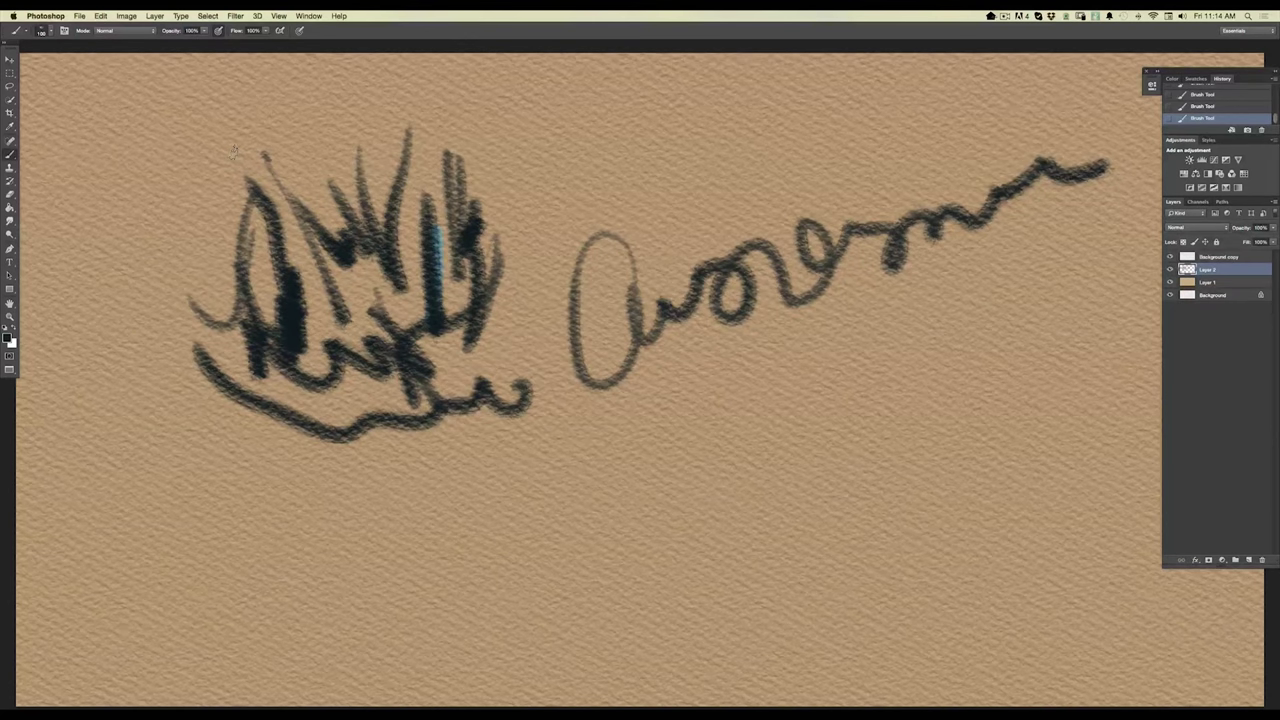
# Replace the drawing layer with a new empty layer, choose the 50 px pencil-like preset and draw thin black strokes.
pyautogui.moveTo(1203, 272)
pyautogui.mouseDown()
pyautogui.moveTo(1240, 535)
pyautogui.moveTo(1262, 560)
pyautogui.mouseUp()
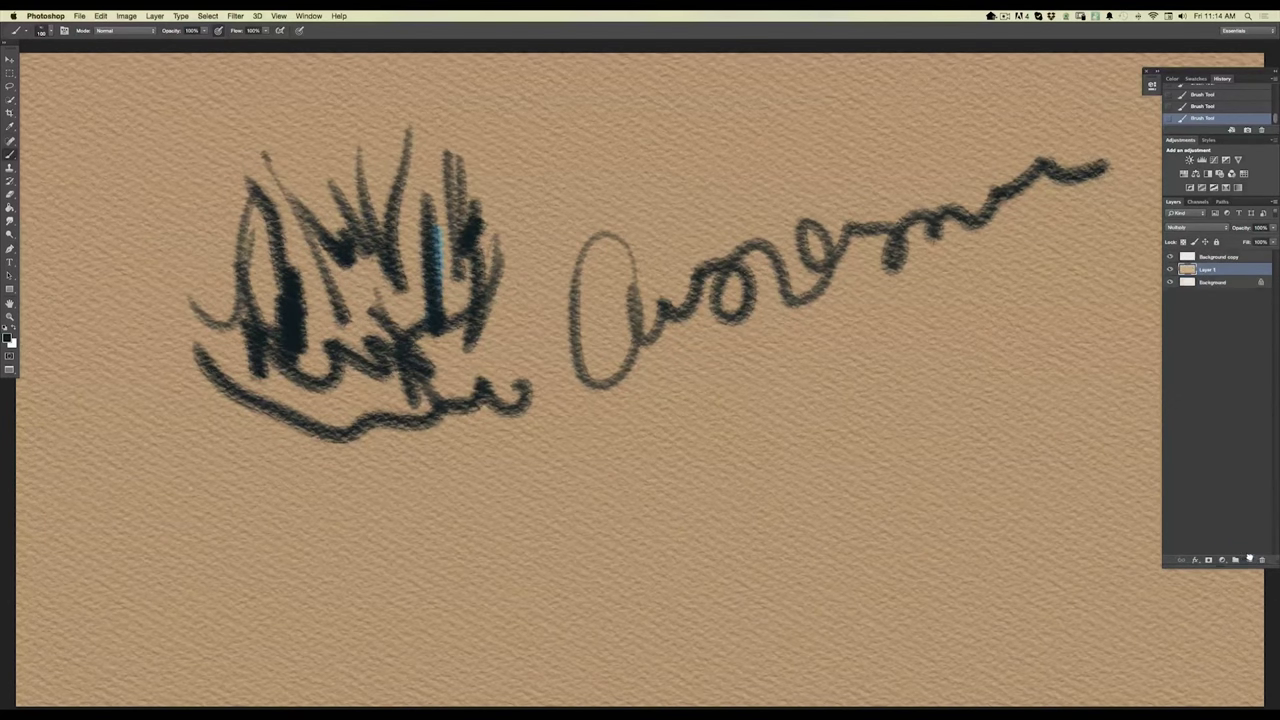
pyautogui.click(1247, 560)
pyautogui.click(45, 31)
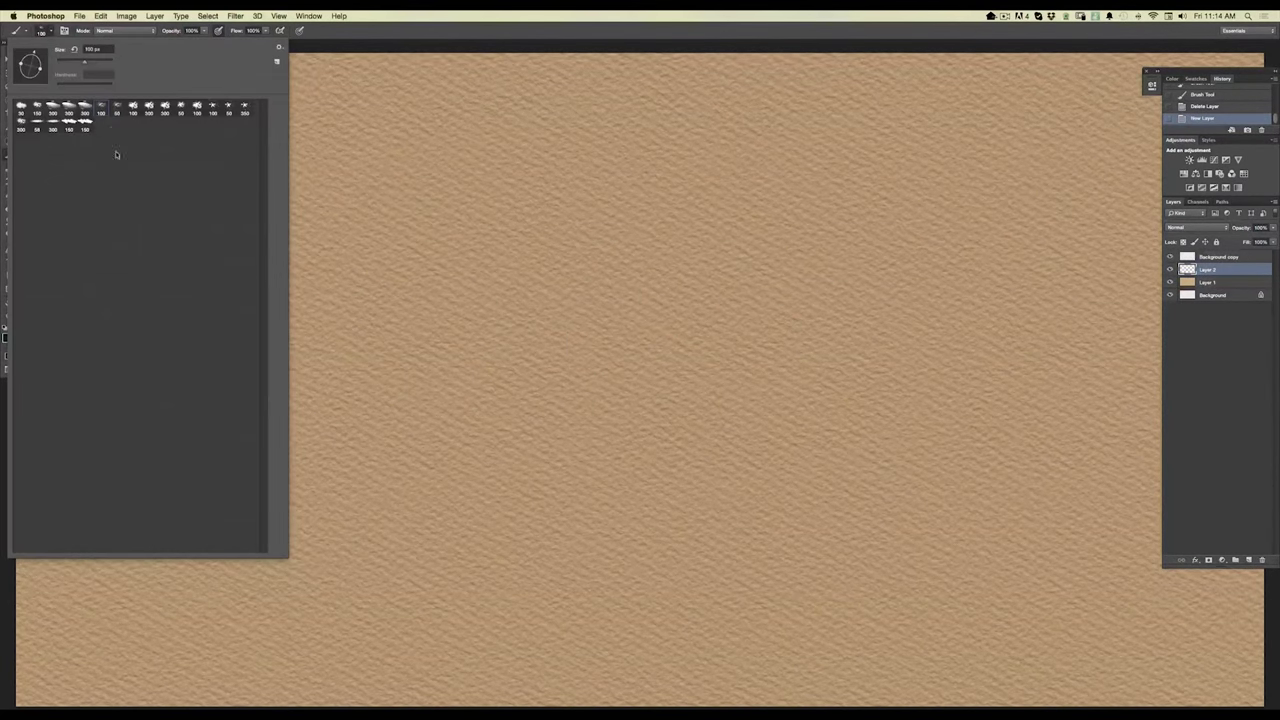
pyautogui.moveTo(354, 234)
pyautogui.mouseDown()
pyautogui.moveTo(354, 271)
pyautogui.moveTo(313, 127)
pyautogui.mouseUp()
pyautogui.moveTo(312, 257); pyautogui.dragTo(309, 144)
pyautogui.moveTo(391, 240); pyautogui.dragTo(388, 321)
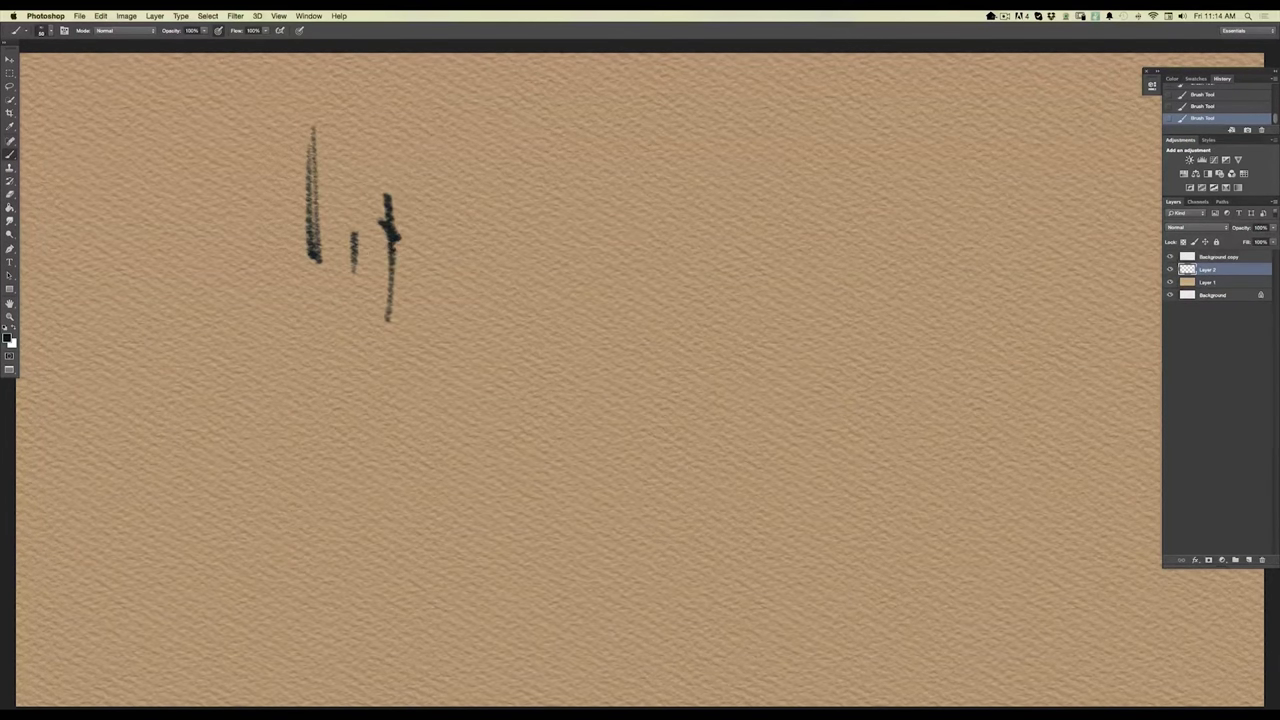
pyautogui.moveTo(374, 224); pyautogui.dragTo(423, 344)
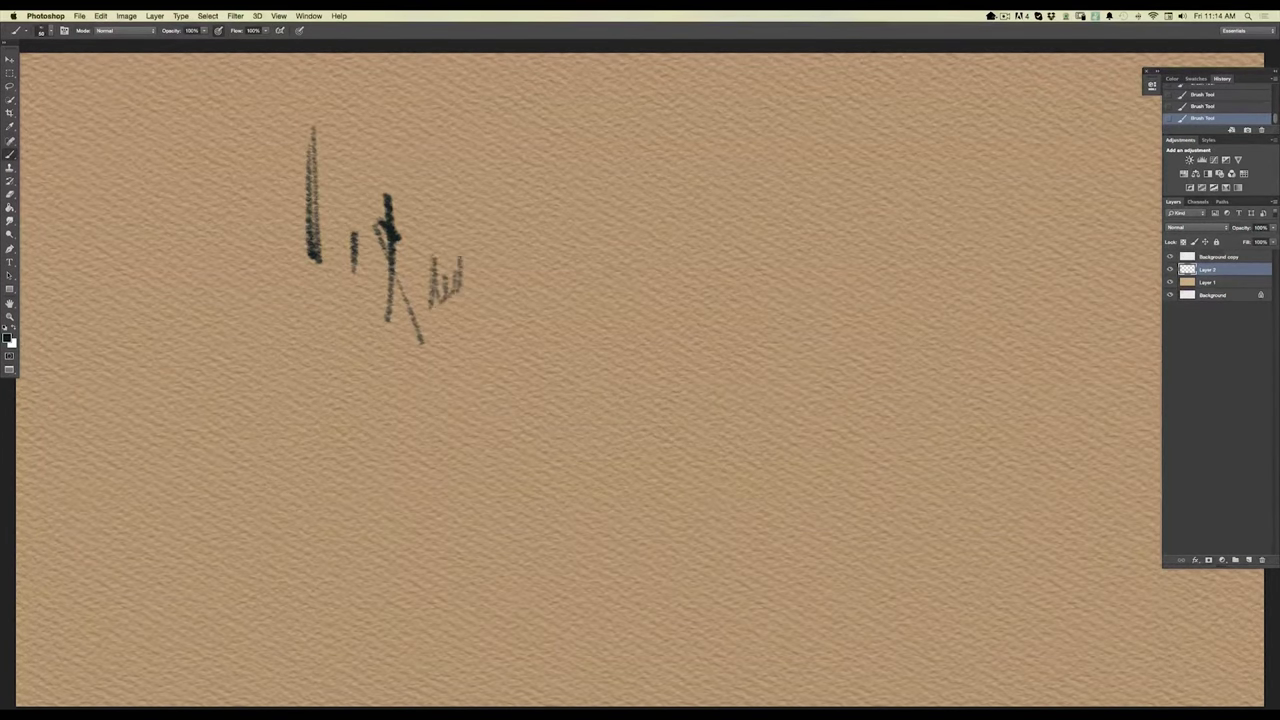
# Reduce the brush size and draw finer vertical hatching and a diagonal line beside the first thin strokes.
pyautogui.click(54, 34)
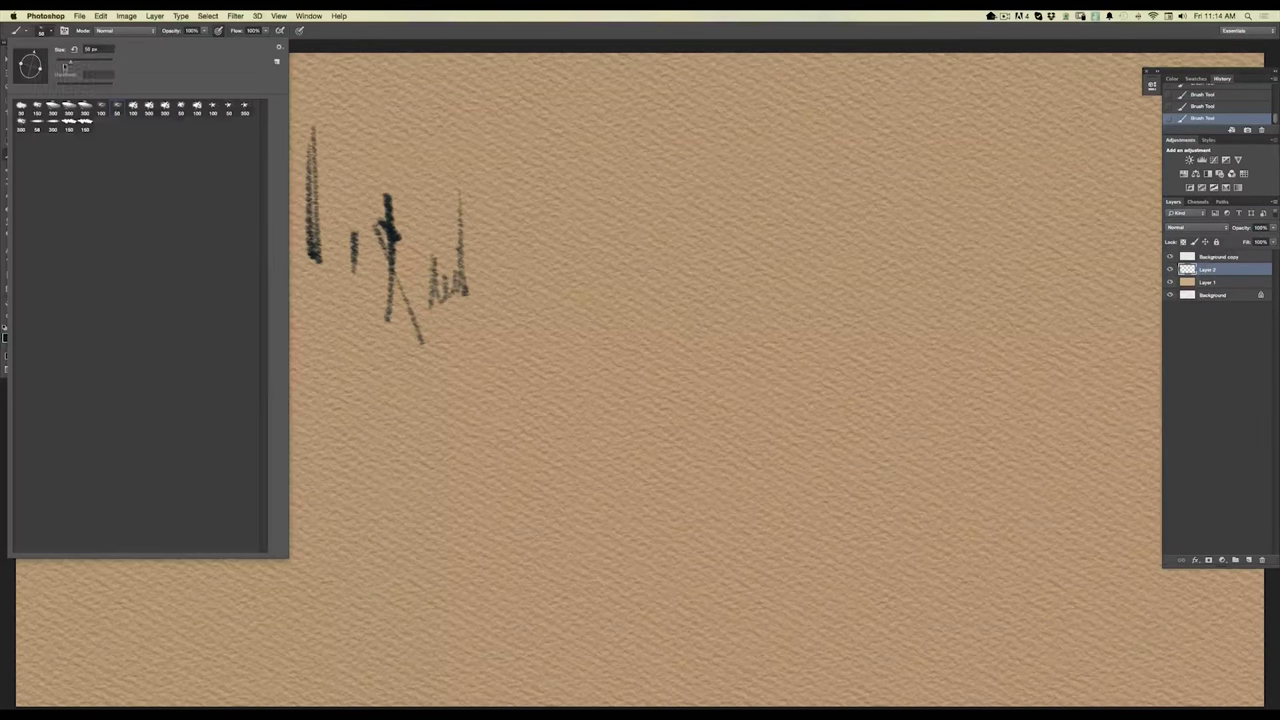
pyautogui.press('Escape')
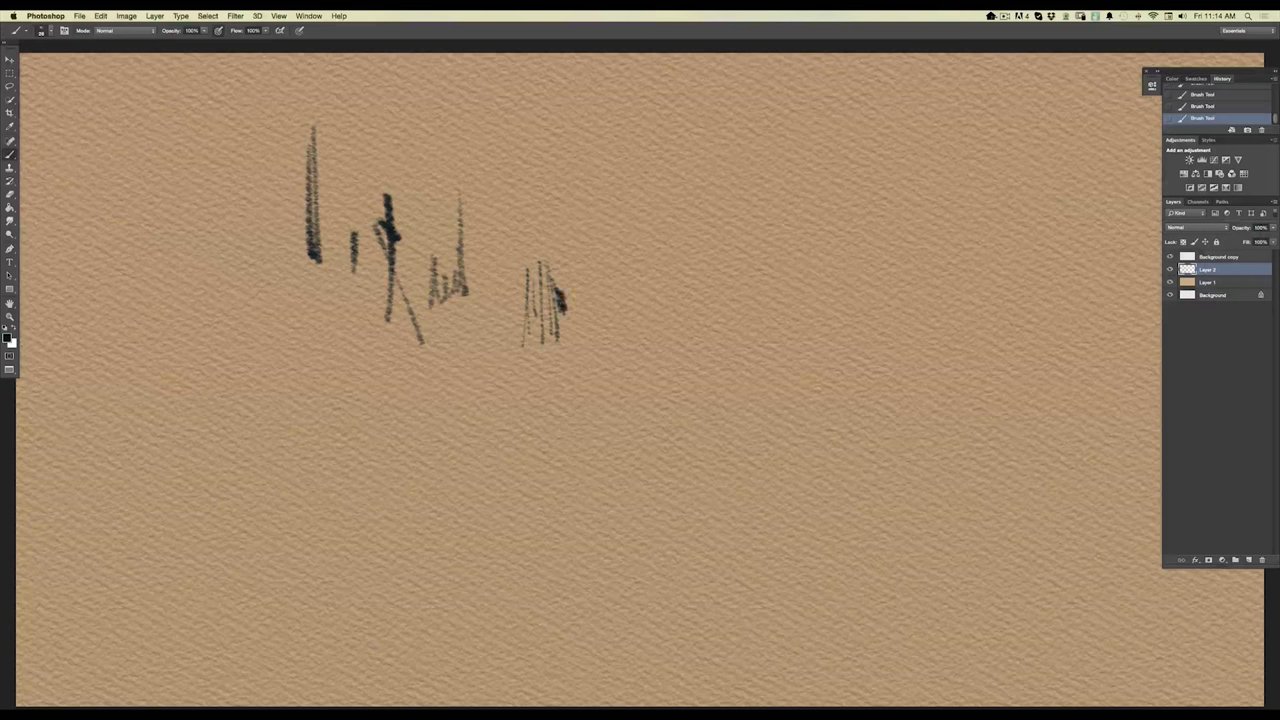
pyautogui.moveTo(600, 225); pyautogui.dragTo(604, 345)
pyautogui.moveTo(610, 230); pyautogui.dragTo(614, 335)
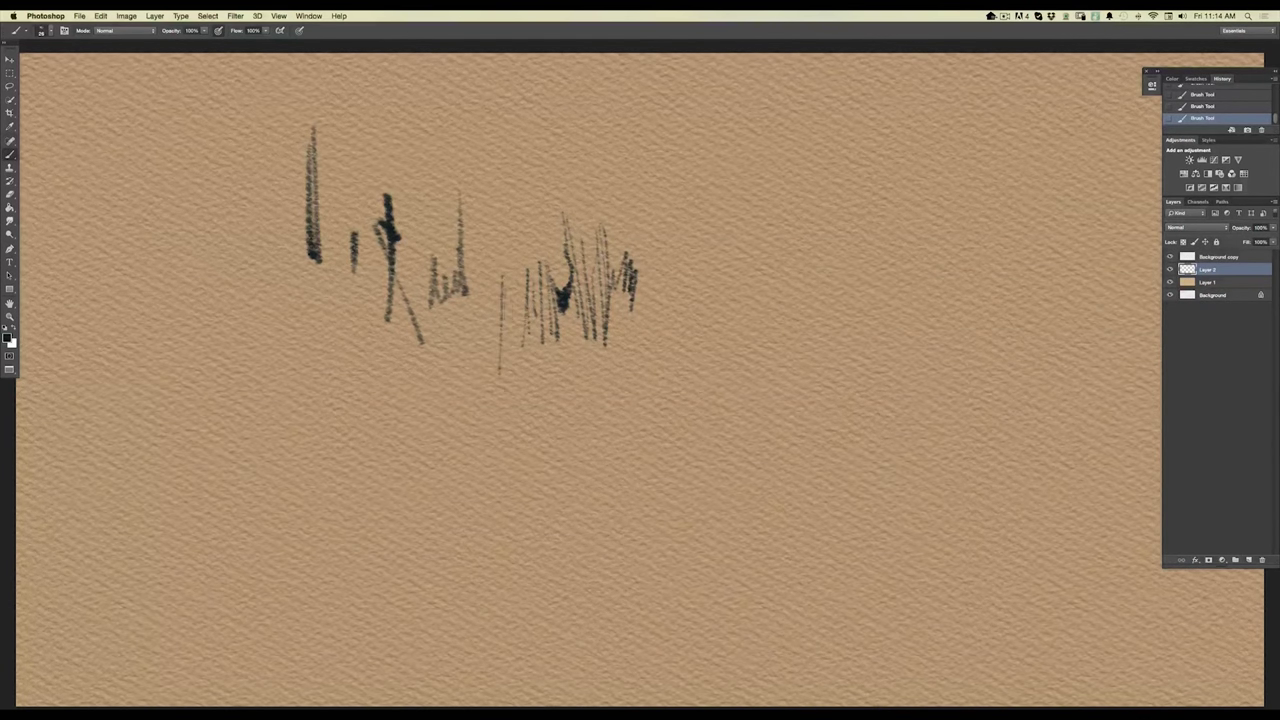
pyautogui.moveTo(403, 327); pyautogui.dragTo(487, 380)
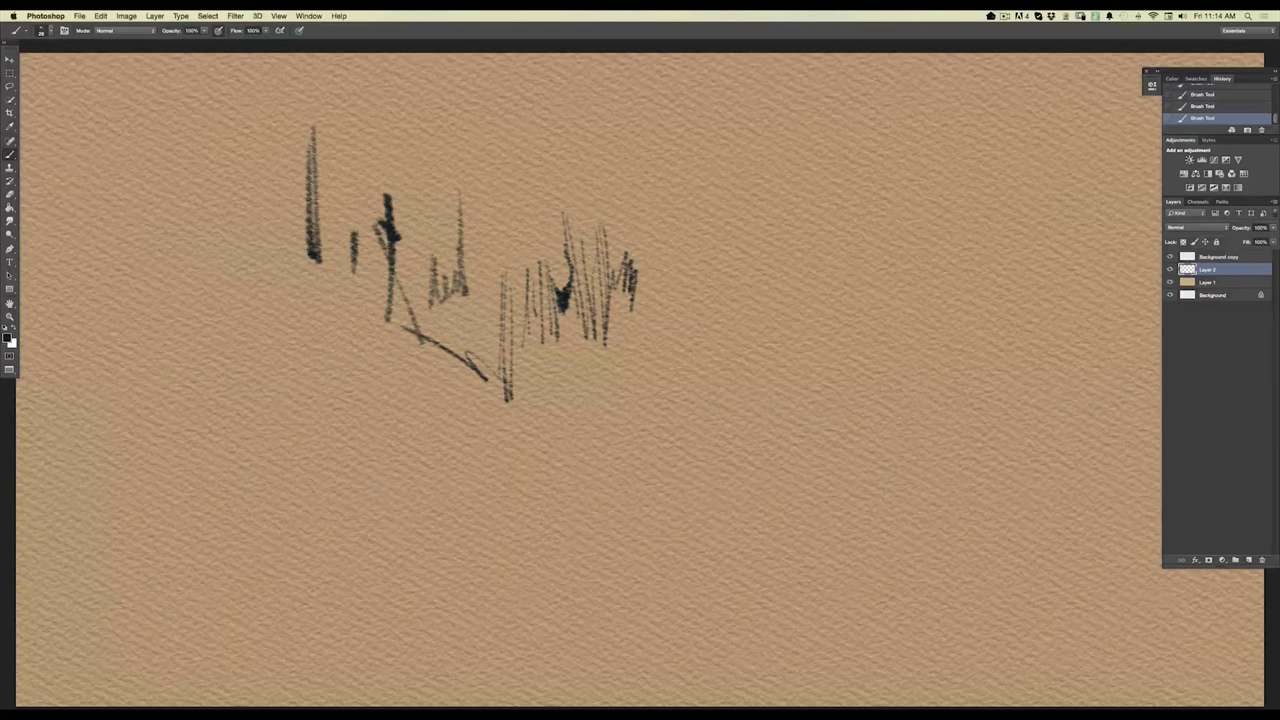
# Enlarge the brush and paint thick, overlapping black diagonal strokes on the canvas's left side.
pyautogui.click(50, 33)
pyautogui.moveTo(358, 345)
pyautogui.mouseDown()
pyautogui.moveTo(360, 458)
pyautogui.moveTo(268, 318)
pyautogui.mouseUp()
pyautogui.moveTo(205, 252); pyautogui.dragTo(332, 390)
pyautogui.moveTo(200, 305)
pyautogui.mouseDown()
pyautogui.moveTo(308, 425)
pyautogui.moveTo(178, 340)
pyautogui.mouseUp()
pyautogui.moveTo(163, 253)
pyautogui.mouseDown()
pyautogui.moveTo(178, 364)
pyautogui.moveTo(116, 304)
pyautogui.moveTo(68, 306)
pyautogui.moveTo(238, 452)
pyautogui.mouseUp()
pyautogui.moveTo(134, 392)
pyautogui.mouseDown()
pyautogui.moveTo(240, 450)
pyautogui.moveTo(225, 505)
pyautogui.mouseUp()
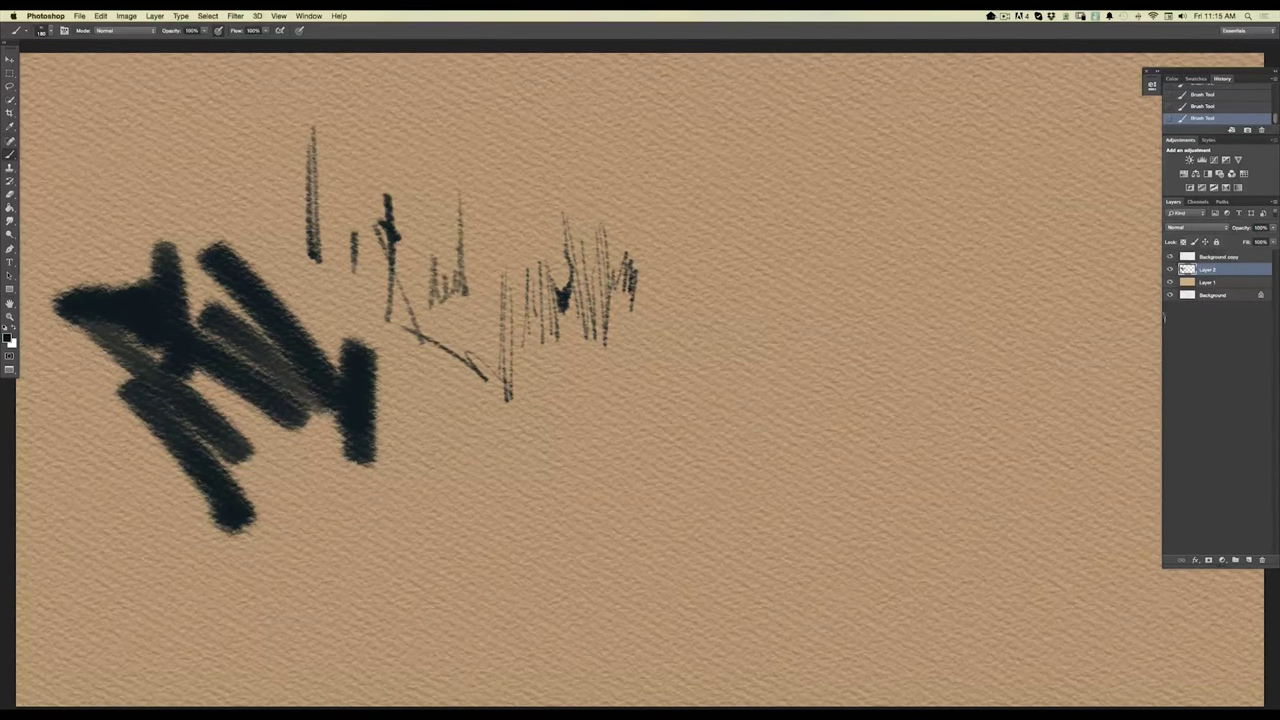
# Replace the drawing layer with a new empty layer, choose the next 100 px preset and paint rough black vertical strokes.
pyautogui.moveTo(1209, 272)
pyautogui.mouseDown()
pyautogui.moveTo(1232, 534)
pyautogui.moveTo(1247, 561)
pyautogui.mouseUp()
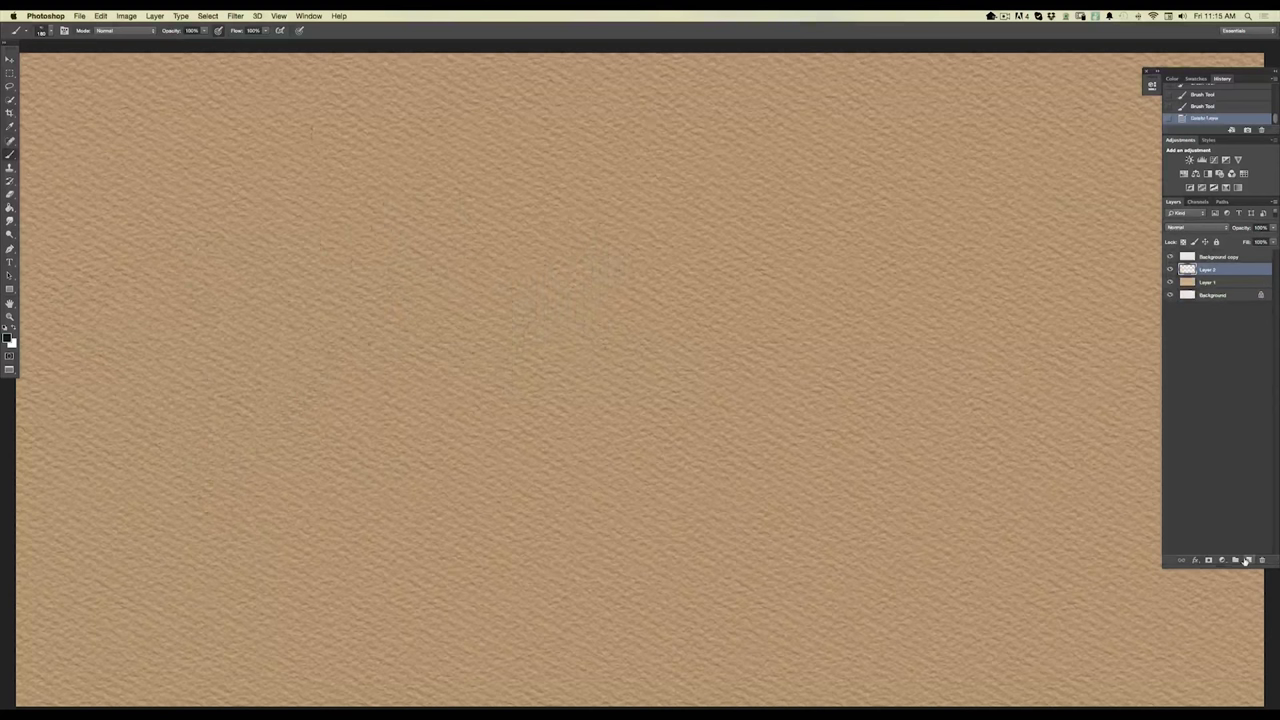
pyautogui.click(48, 32)
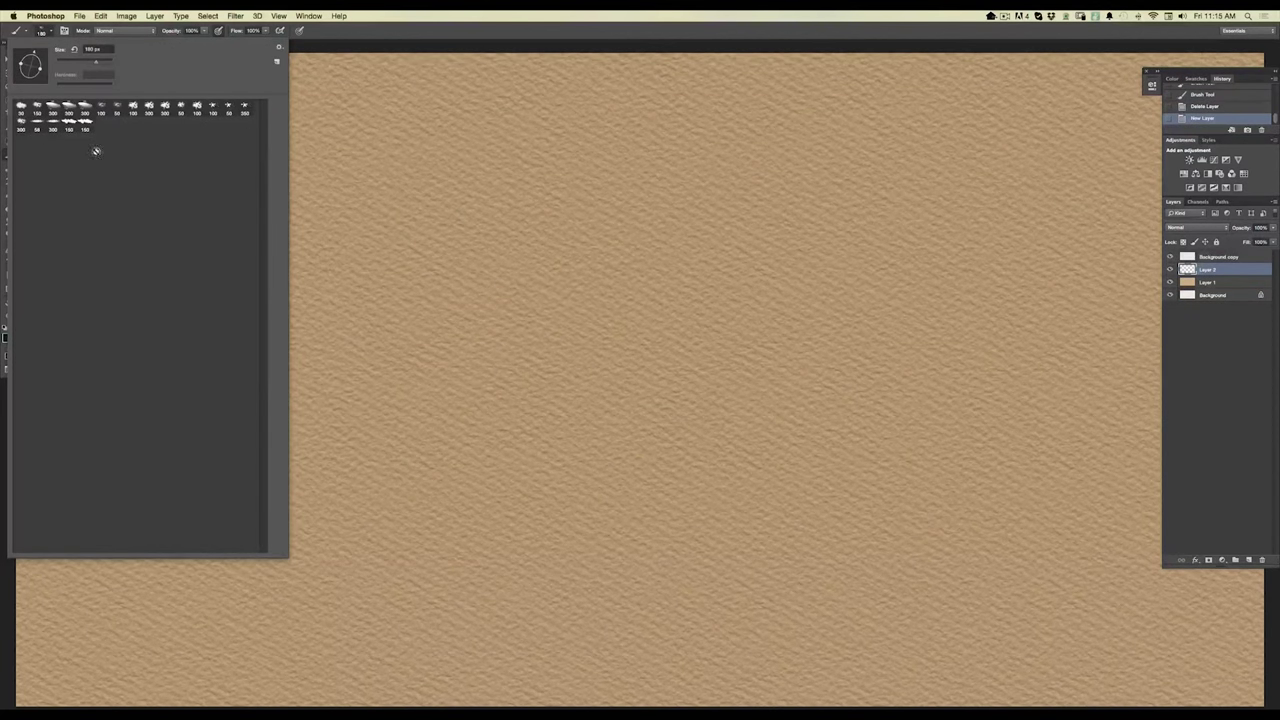
pyautogui.moveTo(407, 211); pyautogui.dragTo(409, 323)
pyautogui.moveTo(384, 213); pyautogui.dragTo(396, 292)
pyautogui.moveTo(362, 178); pyautogui.dragTo(431, 306)
pyautogui.moveTo(429, 208)
pyautogui.mouseDown()
pyautogui.moveTo(442, 260)
pyautogui.moveTo(463, 234)
pyautogui.moveTo(483, 276)
pyautogui.moveTo(502, 210)
pyautogui.moveTo(490, 372)
pyautogui.mouseUp()
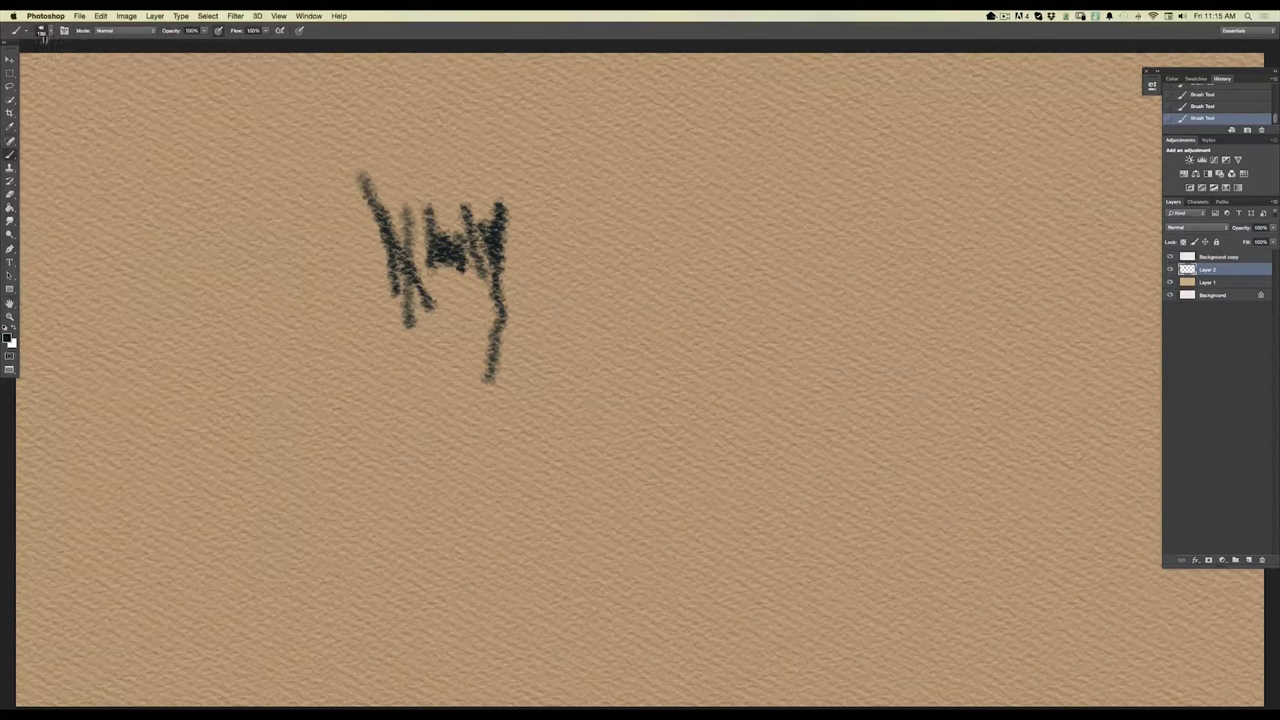
# Choose a larger rough brush preset and paint a broad black V-shaped stroke around the smaller marks.
pyautogui.click(42, 31)
pyautogui.moveTo(568, 207)
pyautogui.mouseDown()
pyautogui.moveTo(574, 380)
pyautogui.moveTo(625, 272)
pyautogui.moveTo(627, 378)
pyautogui.mouseUp()
pyautogui.moveTo(570, 335)
pyautogui.mouseDown()
pyautogui.moveTo(580, 455)
pyautogui.moveTo(414, 371)
pyautogui.moveTo(264, 245)
pyautogui.moveTo(262, 265)
pyautogui.moveTo(183, 243)
pyautogui.mouseUp()
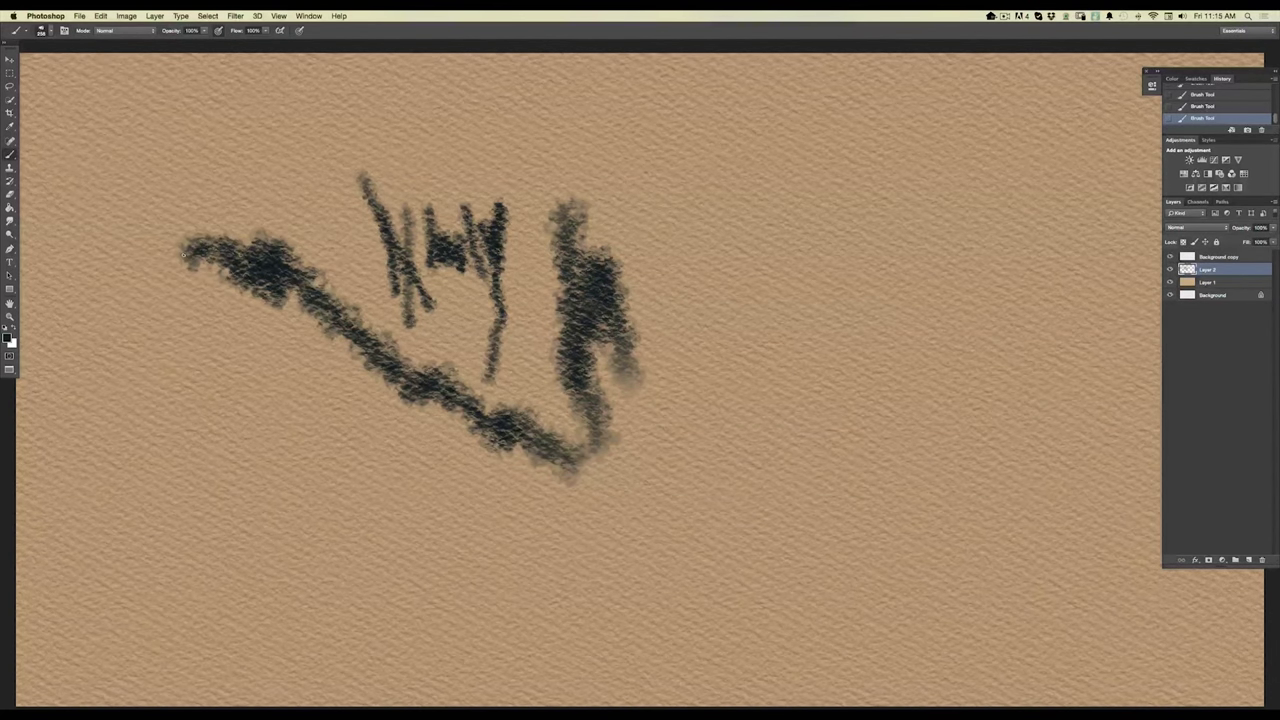
# Choose another large rough preset and paint coarse black strokes at the canvas center and along its lower-left area.
pyautogui.click(62, 31)
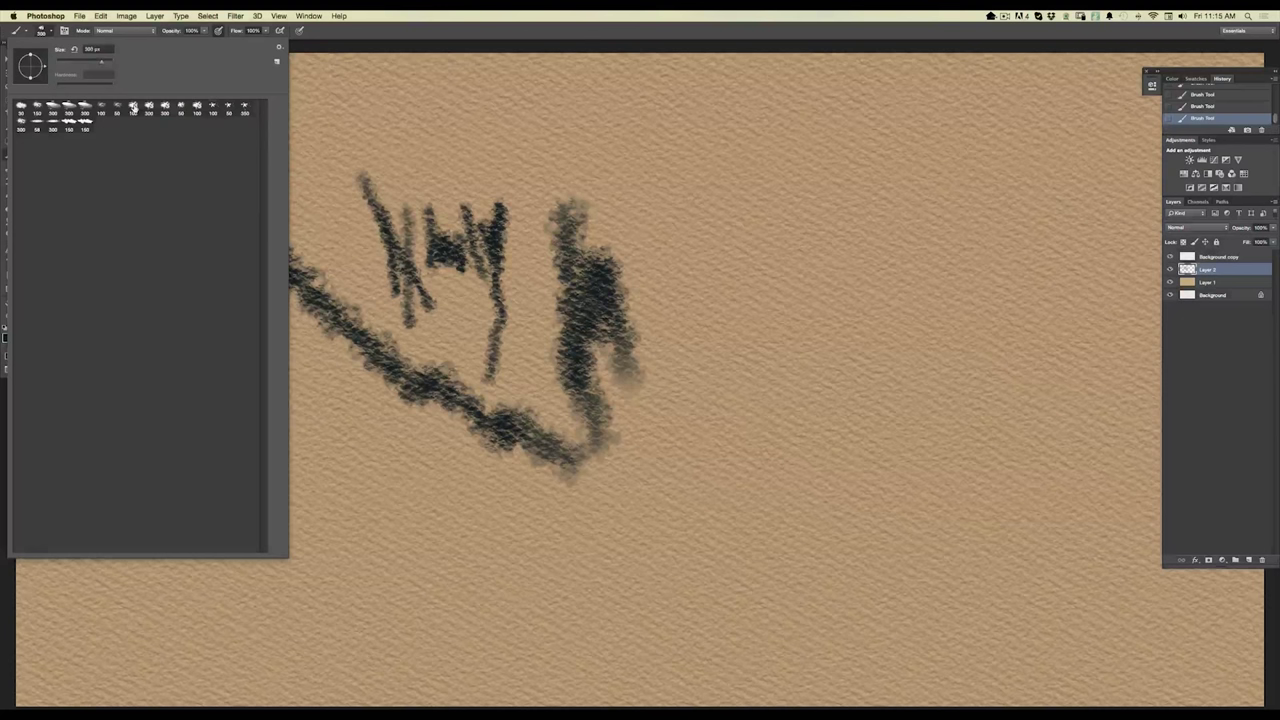
pyautogui.moveTo(714, 180)
pyautogui.mouseDown()
pyautogui.moveTo(725, 390)
pyautogui.moveTo(757, 412)
pyautogui.moveTo(749, 175)
pyautogui.moveTo(780, 440)
pyautogui.mouseUp()
pyautogui.moveTo(775, 365)
pyautogui.mouseDown()
pyautogui.moveTo(838, 145)
pyautogui.moveTo(755, 245)
pyautogui.moveTo(692, 152)
pyautogui.moveTo(632, 100)
pyautogui.moveTo(795, 380)
pyautogui.moveTo(714, 448)
pyautogui.moveTo(698, 528)
pyautogui.moveTo(630, 565)
pyautogui.moveTo(180, 498)
pyautogui.mouseUp()
# Set the foreground color to light blue #44b3ec and paint over the black strokes at the canvas center.
pyautogui.click(8, 340)
pyautogui.click(264, 427)
pyautogui.click(406, 411)
pyautogui.moveTo(780, 258)
pyautogui.mouseDown()
pyautogui.moveTo(770, 300)
pyautogui.moveTo(720, 250)
pyautogui.moveTo(785, 375)
pyautogui.mouseUp()
pyautogui.moveTo(600, 320)
pyautogui.mouseDown()
pyautogui.moveTo(590, 285)
pyautogui.moveTo(585, 385)
pyautogui.moveTo(635, 355)
pyautogui.mouseUp()
pyautogui.moveTo(740, 290)
pyautogui.mouseDown()
pyautogui.moveTo(735, 355)
pyautogui.moveTo(725, 270)
pyautogui.moveTo(645, 135)
pyautogui.moveTo(790, 420)
pyautogui.mouseUp()
pyautogui.moveTo(745, 350)
pyautogui.mouseDown()
pyautogui.moveTo(725, 430)
pyautogui.moveTo(740, 475)
pyautogui.mouseUp()
# Set the foreground color to yellow and paint strokes across the blue and black marks.
pyautogui.click(7, 338)
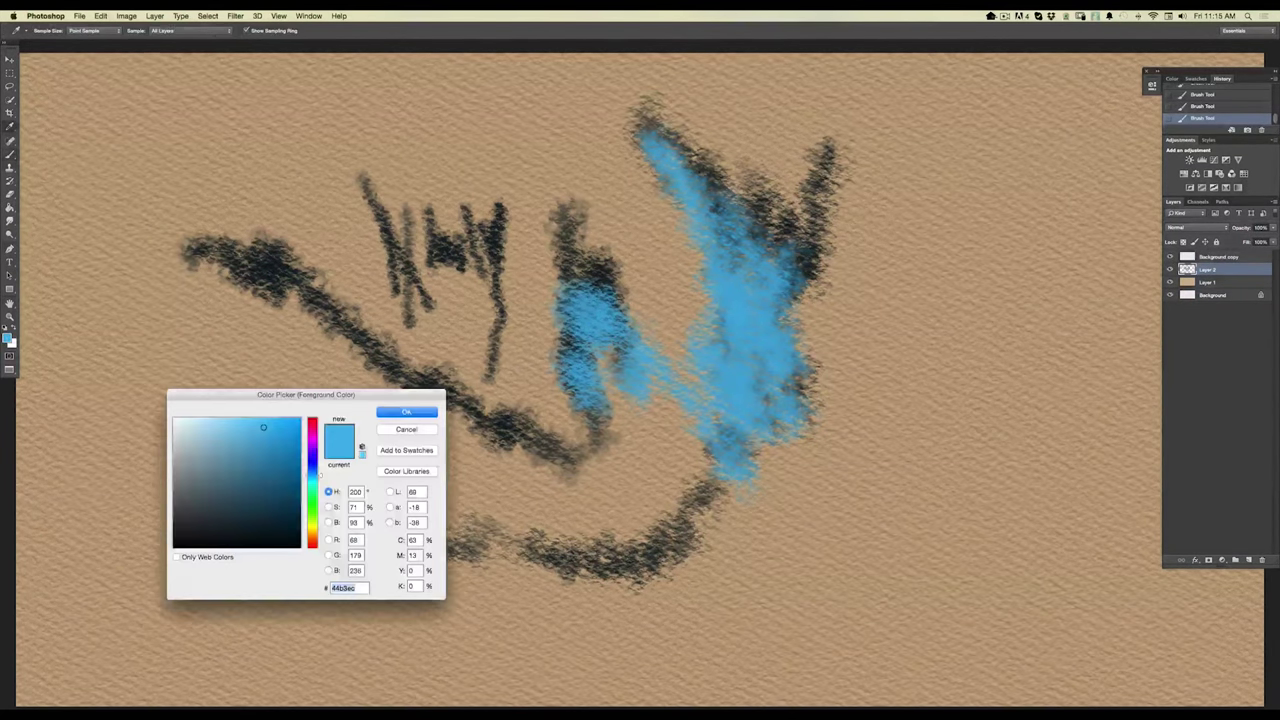
pyautogui.click(311, 535)
pyautogui.click(406, 412)
pyautogui.moveTo(755, 315)
pyautogui.mouseDown()
pyautogui.moveTo(770, 380)
pyautogui.moveTo(730, 370)
pyautogui.moveTo(705, 415)
pyautogui.moveTo(815, 360)
pyautogui.moveTo(812, 235)
pyautogui.moveTo(785, 115)
pyautogui.mouseUp()
pyautogui.moveTo(720, 330)
pyautogui.mouseDown()
pyautogui.moveTo(695, 285)
pyautogui.moveTo(580, 240)
pyautogui.moveTo(450, 160)
pyautogui.mouseUp()
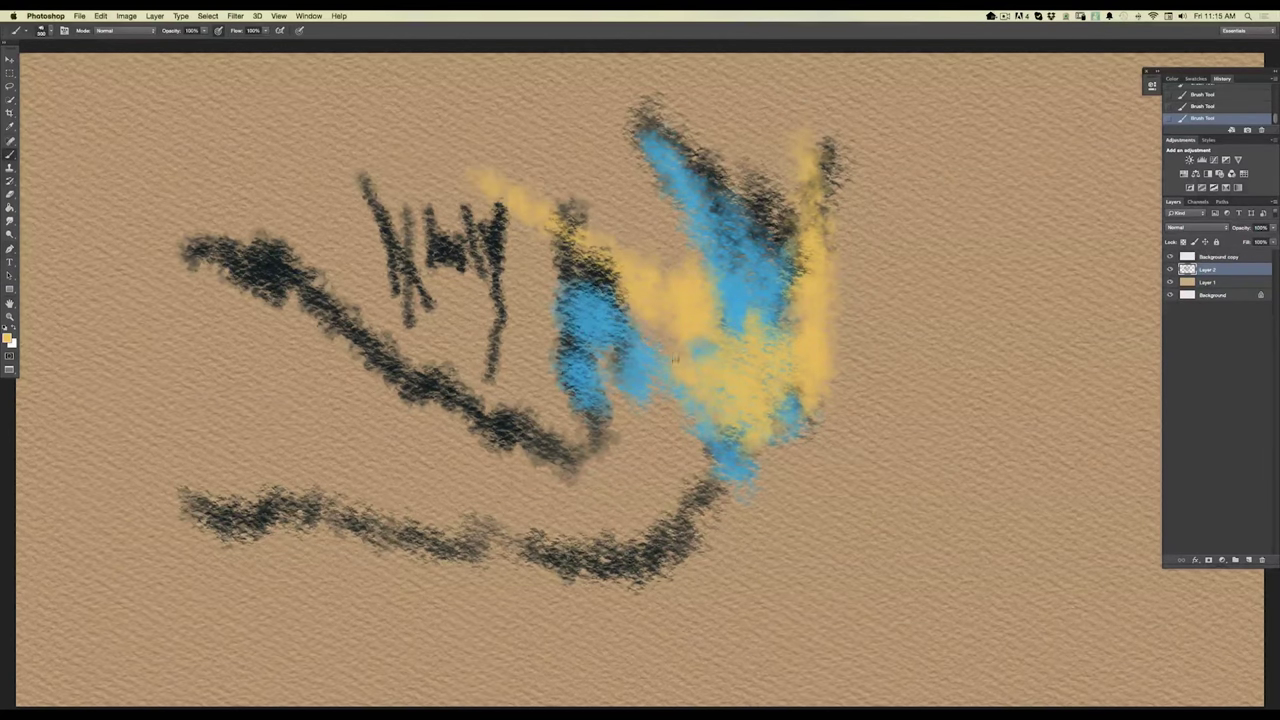
pyautogui.moveTo(675, 358)
pyautogui.mouseDown()
pyautogui.moveTo(450, 328)
pyautogui.moveTo(340, 288)
pyautogui.mouseUp()
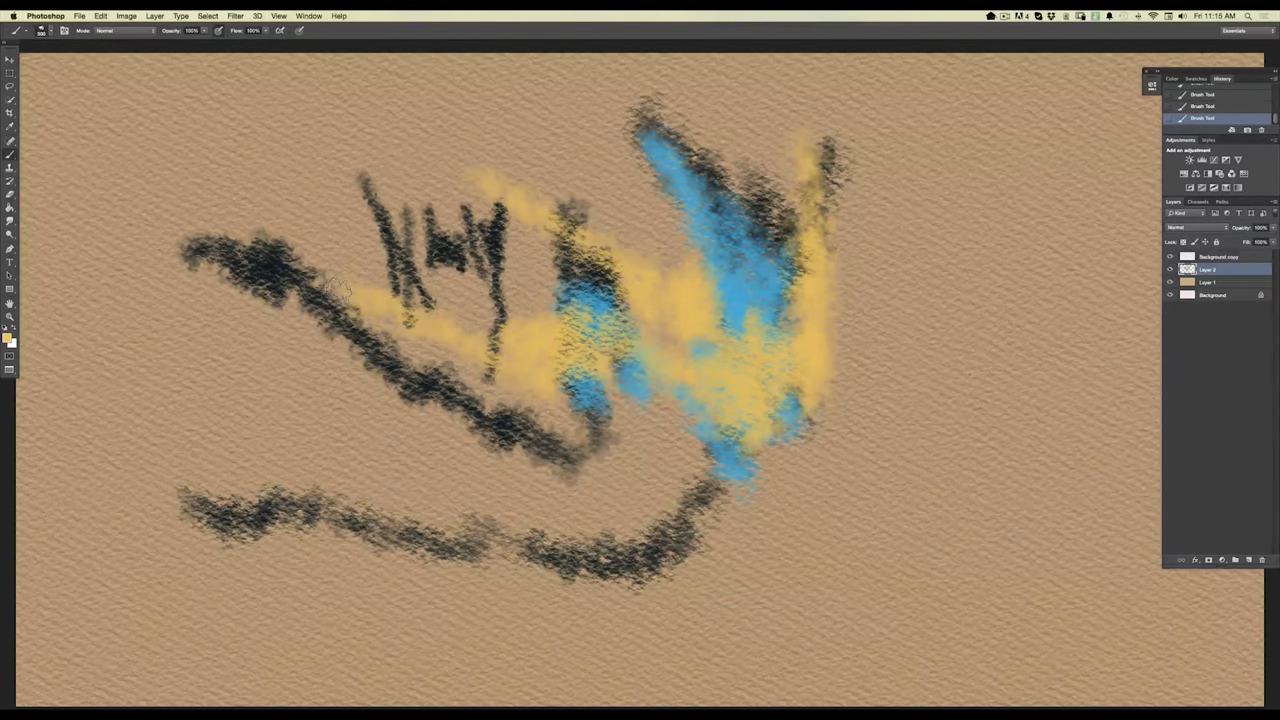
# Replace the drawing layer with a new empty layer, choose the tenth brush preset and paint two short yellow strokes.
pyautogui.moveTo(1210, 270)
pyautogui.mouseDown()
pyautogui.moveTo(1230, 486)
pyautogui.moveTo(1261, 560)
pyautogui.mouseUp()
pyautogui.click(1236, 560)
pyautogui.click(54, 32)
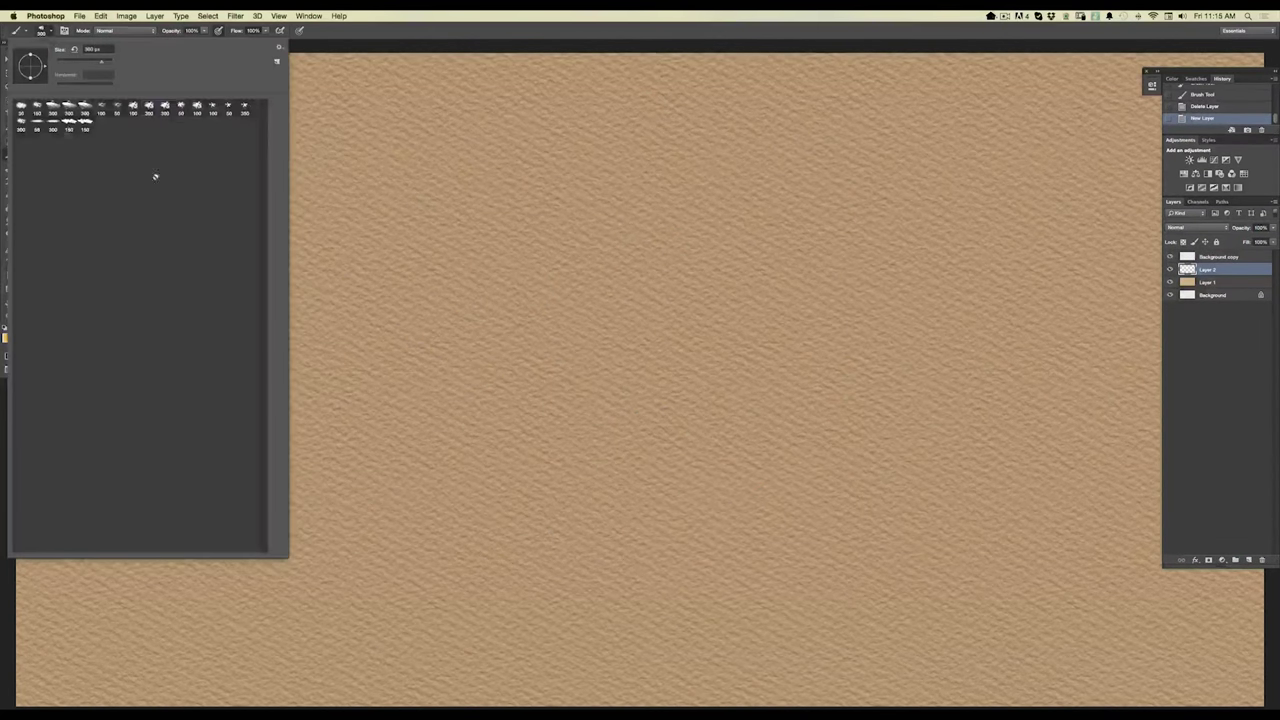
pyautogui.doubleClick(168, 112)
pyautogui.moveTo(449, 306); pyautogui.dragTo(450, 405)
pyautogui.moveTo(345, 205); pyautogui.dragTo(380, 380)
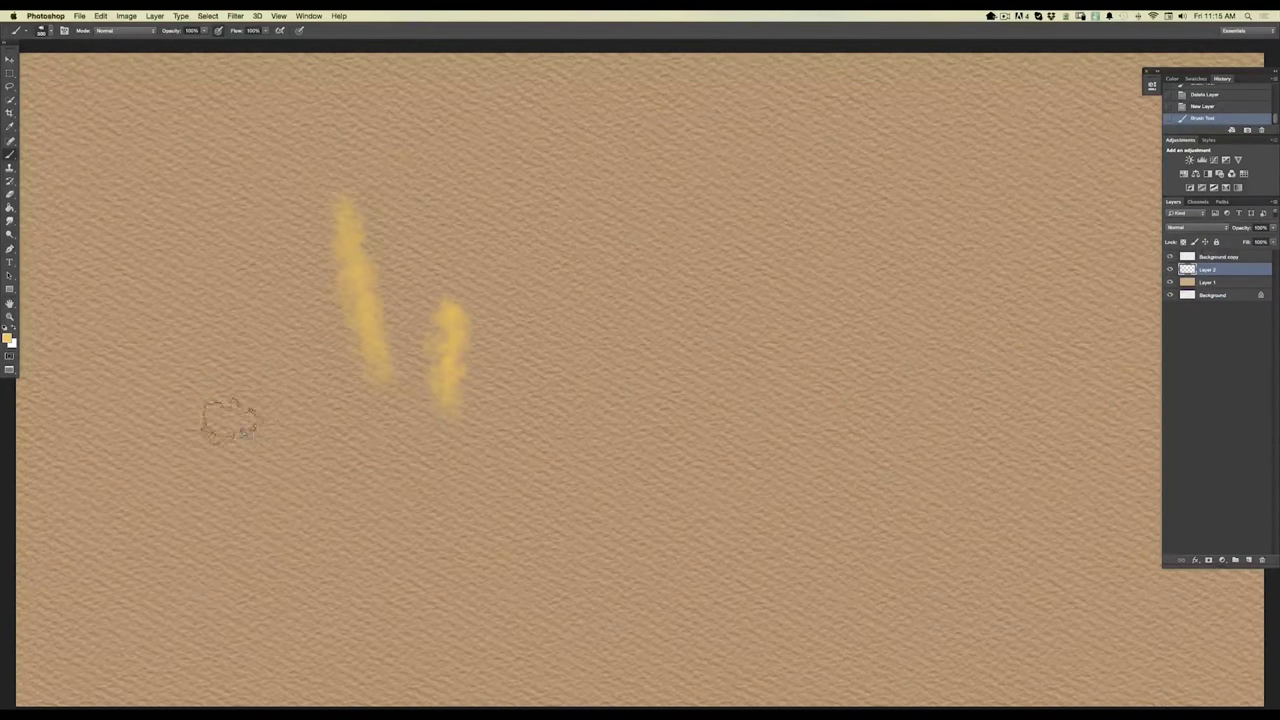
# Set the foreground color to near black and paint broad grainy strokes beside the yellow ones.
pyautogui.click(8, 339)
pyautogui.click(220, 528)
pyautogui.click(408, 412)
pyautogui.moveTo(397, 157)
pyautogui.mouseDown()
pyautogui.moveTo(522, 338)
pyautogui.moveTo(540, 425)
pyautogui.mouseUp()
pyautogui.moveTo(488, 210)
pyautogui.mouseDown()
pyautogui.moveTo(522, 225)
pyautogui.moveTo(544, 180)
pyautogui.moveTo(608, 250)
pyautogui.moveTo(625, 385)
pyautogui.mouseUp()
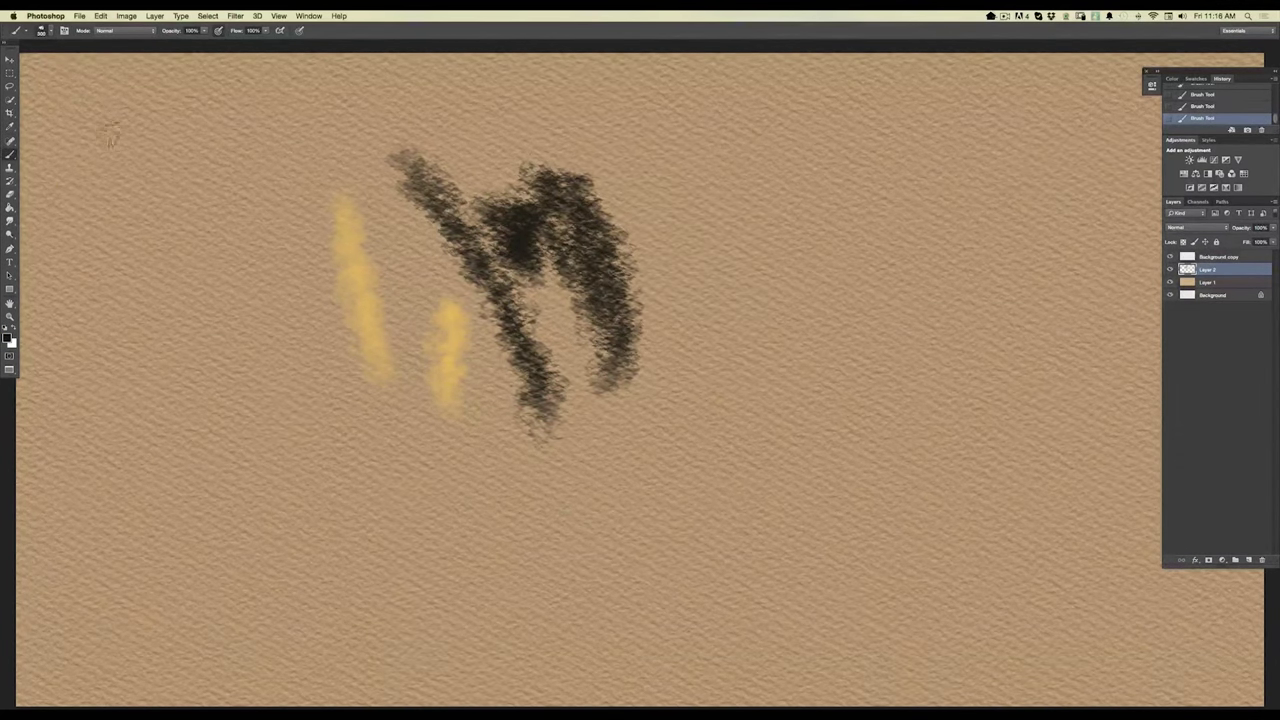
# Choose the next 50 px preset and draw thin black crossing lines and curves beside the yellow strokes.
pyautogui.click(47, 32)
pyautogui.click(181, 110)
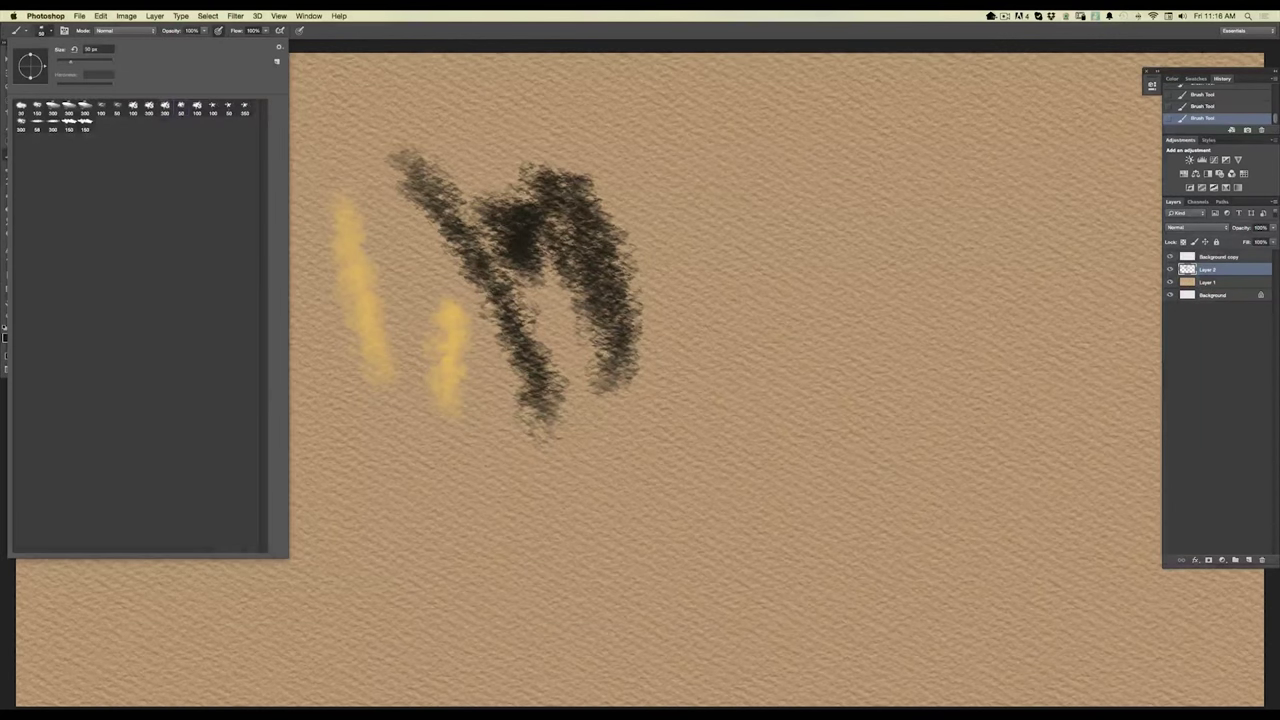
pyautogui.click(326, 318)
pyautogui.moveTo(326, 318); pyautogui.dragTo(328, 425)
pyautogui.moveTo(206, 273); pyautogui.dragTo(376, 410)
pyautogui.moveTo(204, 323); pyautogui.dragTo(360, 421)
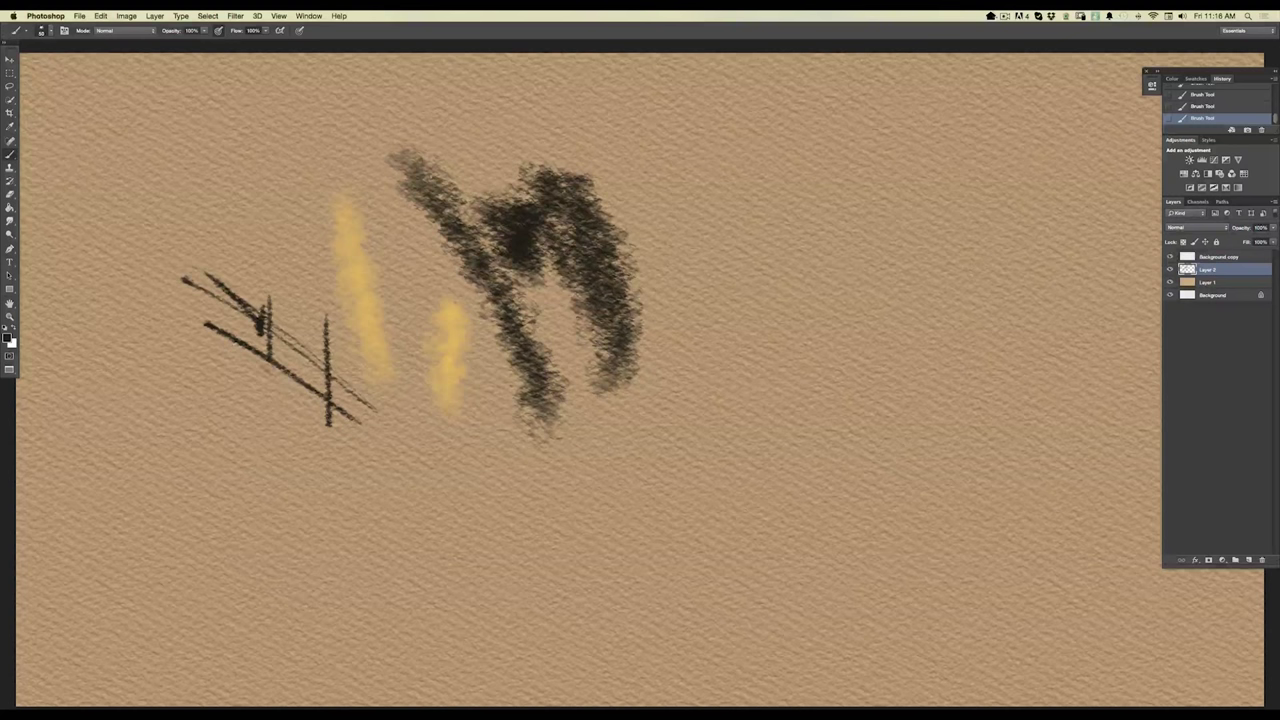
pyautogui.moveTo(178, 349); pyautogui.dragTo(311, 488)
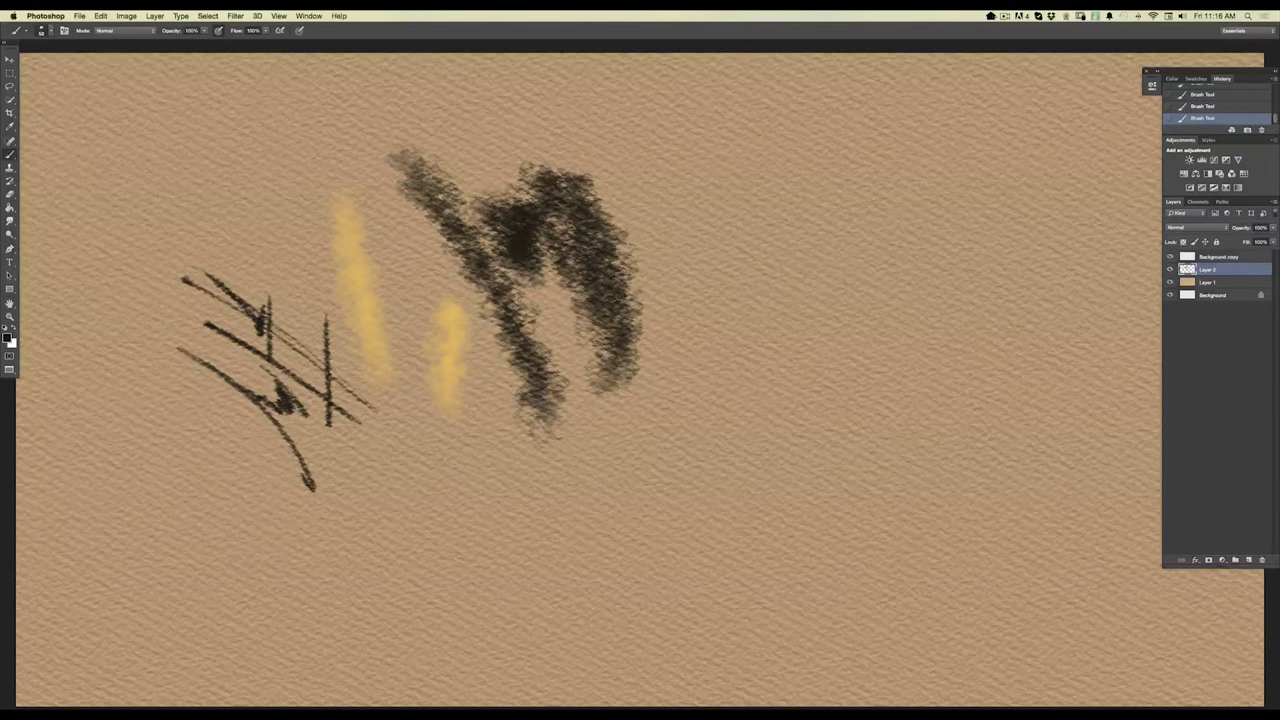
# Reduce the brush size and draw very thin black lines over the longer yellow stroke.
pyautogui.click(43, 32)
pyautogui.press('Return')
pyautogui.moveTo(374, 318); pyautogui.dragTo(376, 372)
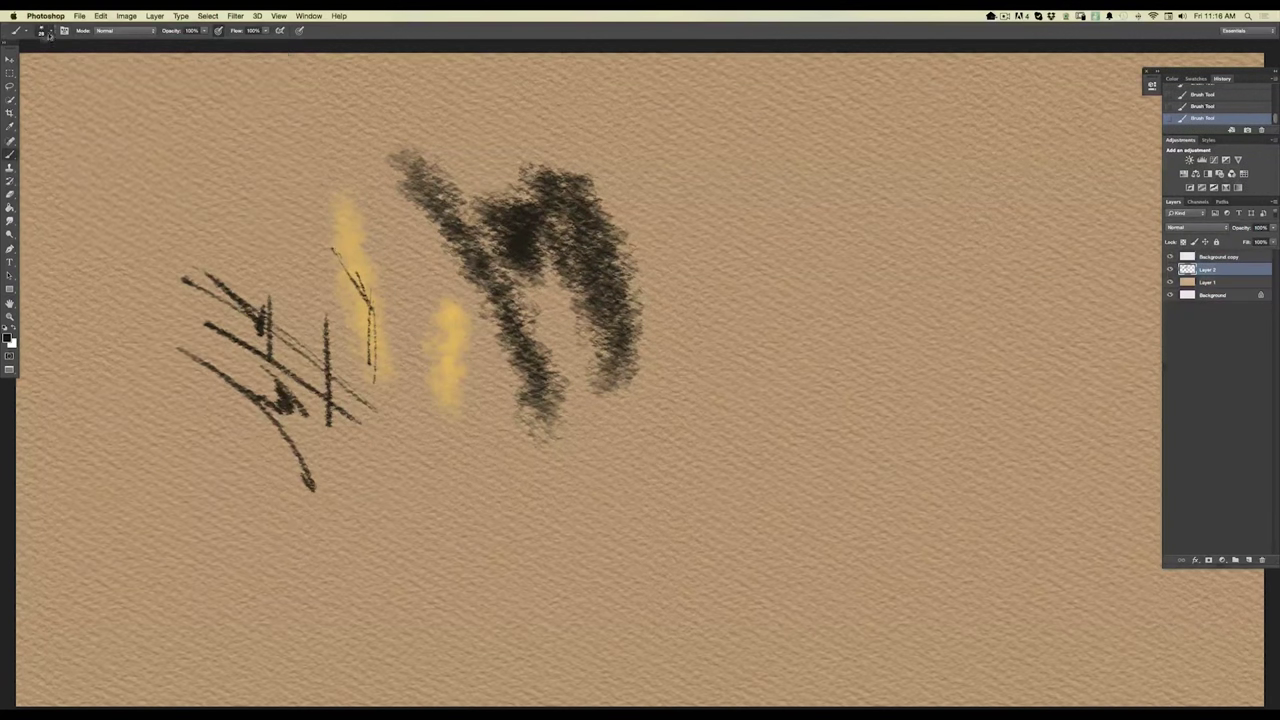
# Enlarge the brush and paint thick black outlines around the thin line marks on the canvas's left side.
pyautogui.click(43, 32)
pyautogui.press('Return')
pyautogui.moveTo(414, 455)
pyautogui.mouseDown()
pyautogui.moveTo(414, 572)
pyautogui.moveTo(178, 400)
pyautogui.mouseUp()
pyautogui.moveTo(240, 485)
pyautogui.mouseDown()
pyautogui.moveTo(150, 372)
pyautogui.moveTo(155, 192)
pyautogui.mouseUp()
pyautogui.moveTo(153, 274)
pyautogui.mouseDown()
pyautogui.moveTo(152, 228)
pyautogui.moveTo(172, 182)
pyautogui.moveTo(237, 265)
pyautogui.mouseUp()
pyautogui.moveTo(190, 178); pyautogui.dragTo(281, 289)
pyautogui.moveTo(175, 158)
pyautogui.mouseDown()
pyautogui.moveTo(275, 265)
pyautogui.moveTo(225, 160)
pyautogui.moveTo(270, 200)
pyautogui.moveTo(215, 145)
pyautogui.moveTo(345, 238)
pyautogui.moveTo(465, 385)
pyautogui.moveTo(505, 500)
pyautogui.moveTo(488, 588)
pyautogui.moveTo(480, 575)
pyautogui.moveTo(488, 608)
pyautogui.moveTo(370, 625)
pyautogui.moveTo(140, 602)
pyautogui.moveTo(200, 585)
pyautogui.moveTo(148, 522)
pyautogui.moveTo(112, 428)
pyautogui.moveTo(92, 268)
pyautogui.mouseUp()
# Choose another textured brush preset and paint black test marks below, above and beside the broad grainy strokes.
pyautogui.click(50, 31)
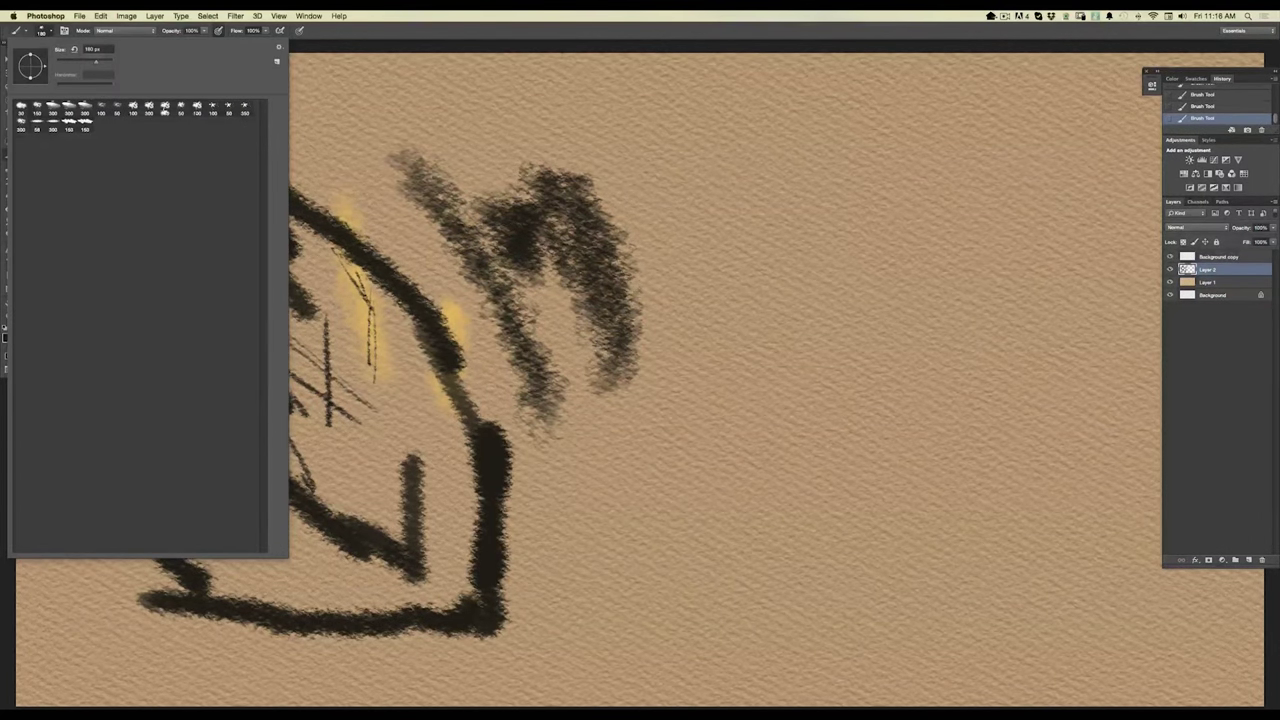
pyautogui.press('Return')
pyautogui.moveTo(545, 412); pyautogui.dragTo(566, 486)
pyautogui.moveTo(494, 150)
pyautogui.mouseDown()
pyautogui.moveTo(460, 122)
pyautogui.moveTo(375, 92)
pyautogui.moveTo(320, 103)
pyautogui.mouseUp()
pyautogui.moveTo(710, 172); pyautogui.dragTo(717, 280)
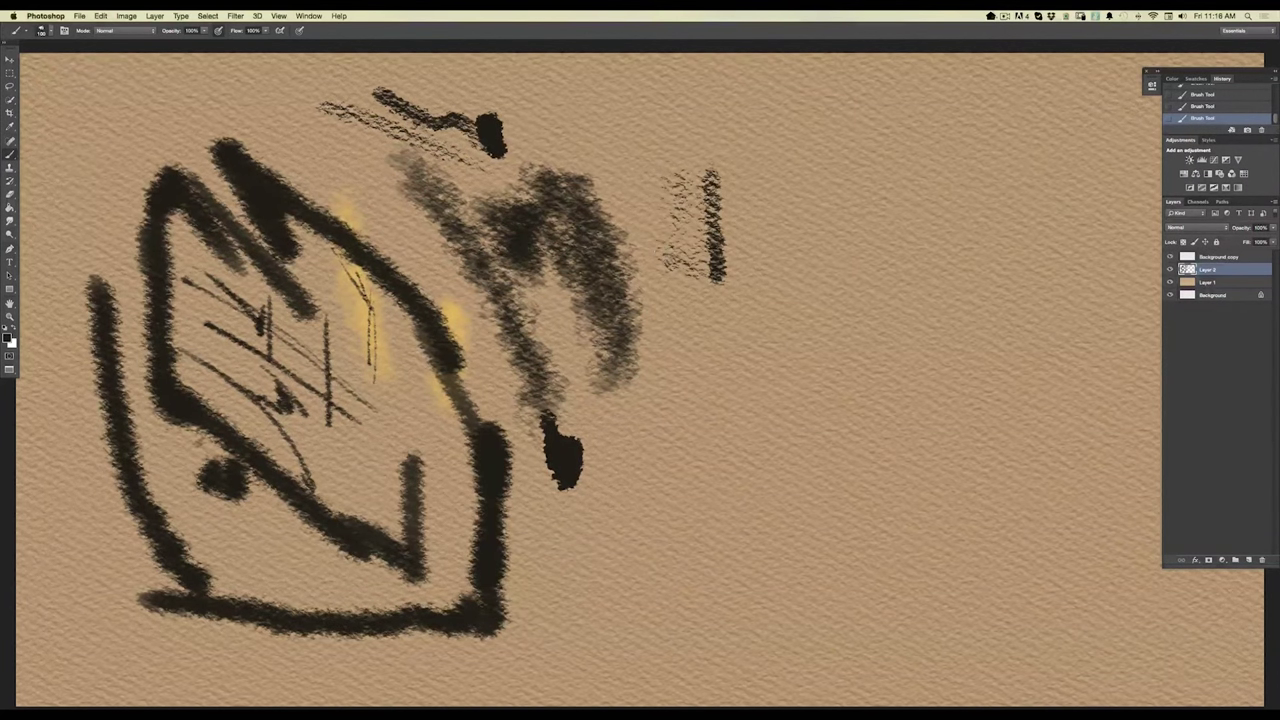
# Extend the grainy black marks into a dense black blob and set the foreground color to bright cyan (30e5f0).
pyautogui.moveTo(718, 165)
pyautogui.mouseDown()
pyautogui.moveTo(850, 295)
pyautogui.moveTo(860, 285)
pyautogui.moveTo(866, 310)
pyautogui.moveTo(818, 318)
pyautogui.moveTo(786, 348)
pyautogui.mouseUp()
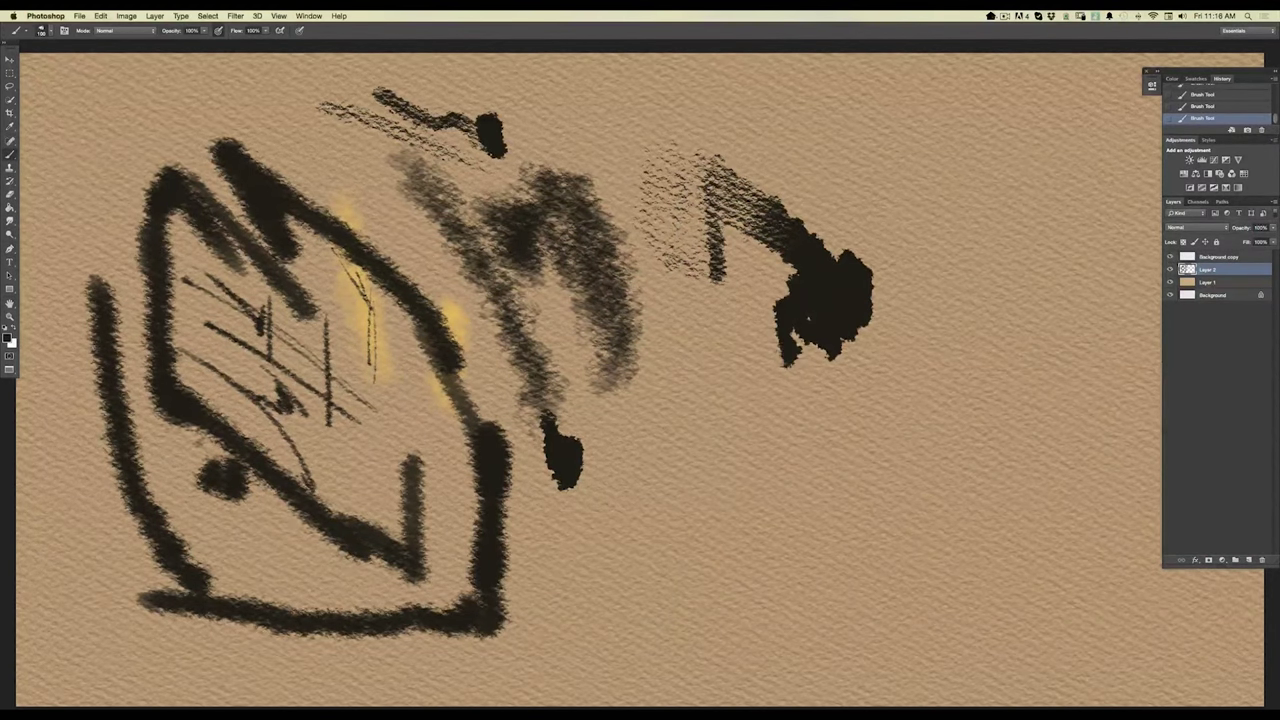
pyautogui.click(7, 338)
pyautogui.click(274, 425)
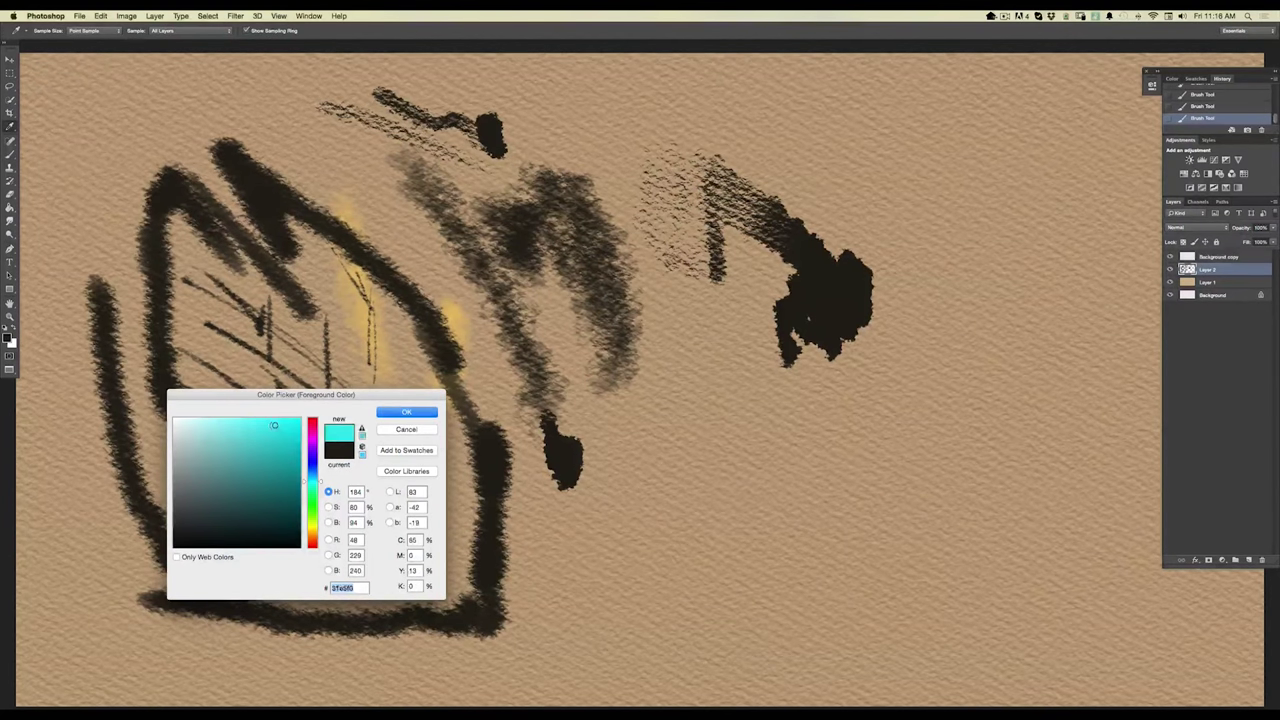
pyautogui.click(389, 413)
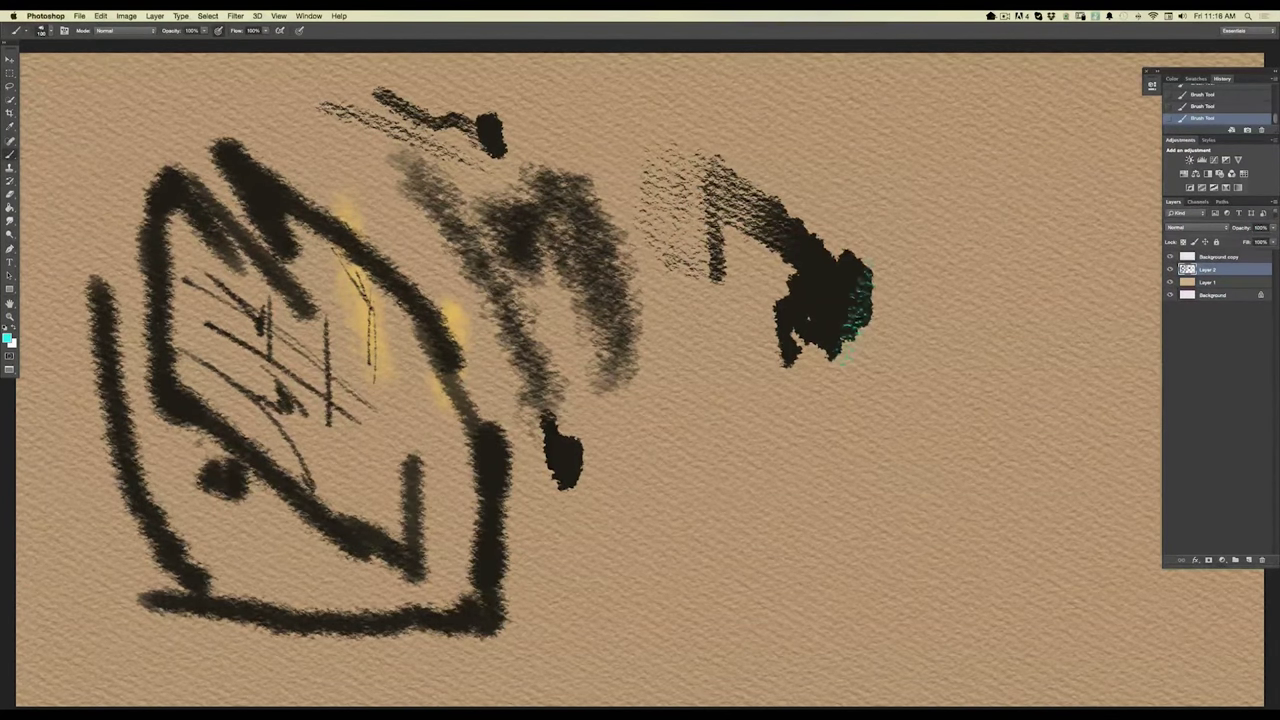
# Paint broad bright cyan strokes over the black blob and across the canvas around it.
pyautogui.moveTo(860, 285)
pyautogui.mouseDown()
pyautogui.moveTo(848, 320)
pyautogui.moveTo(818, 295)
pyautogui.mouseUp()
pyautogui.moveTo(798, 298)
pyautogui.mouseDown()
pyautogui.moveTo(762, 305)
pyautogui.moveTo(775, 400)
pyautogui.moveTo(822, 355)
pyautogui.moveTo(865, 390)
pyautogui.moveTo(745, 340)
pyautogui.moveTo(690, 400)
pyautogui.mouseUp()
pyautogui.moveTo(880, 350); pyautogui.dragTo(983, 337)
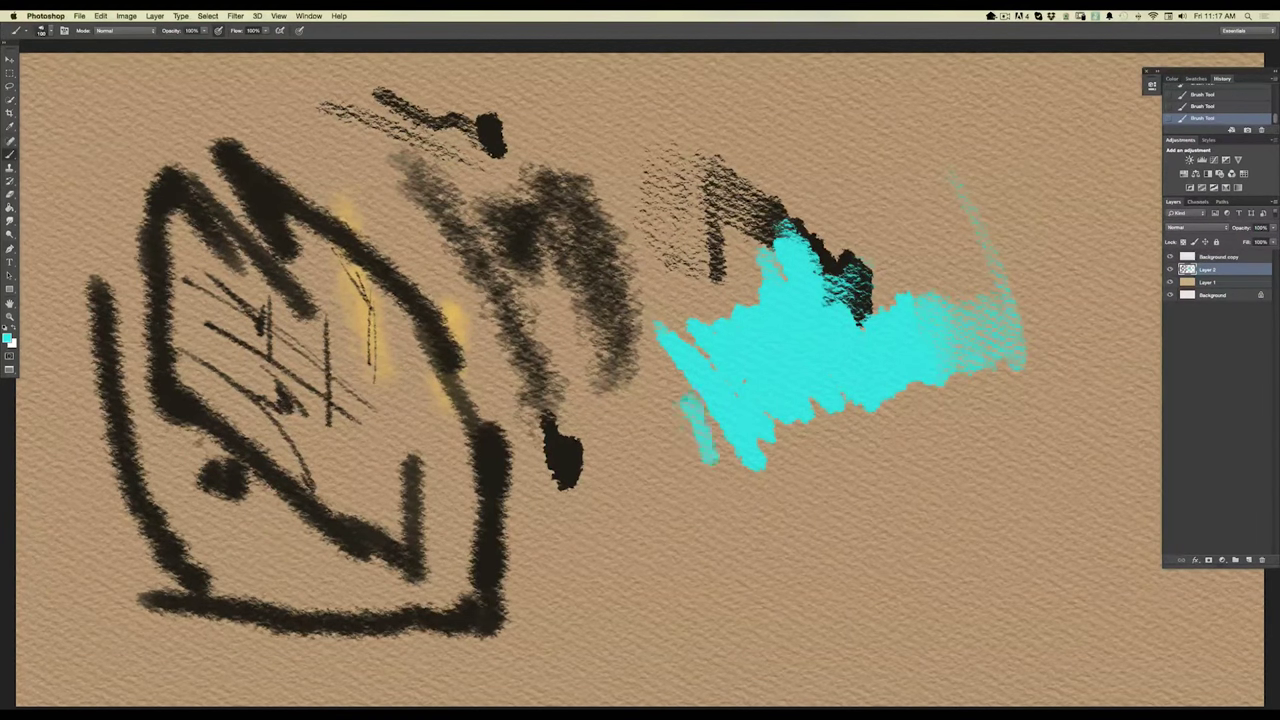
pyautogui.moveTo(730, 385); pyautogui.dragTo(705, 490)
# Set the background color to teal and the foreground color to dark teal (0d747a).
pyautogui.click(12, 344)
pyautogui.click(7, 338)
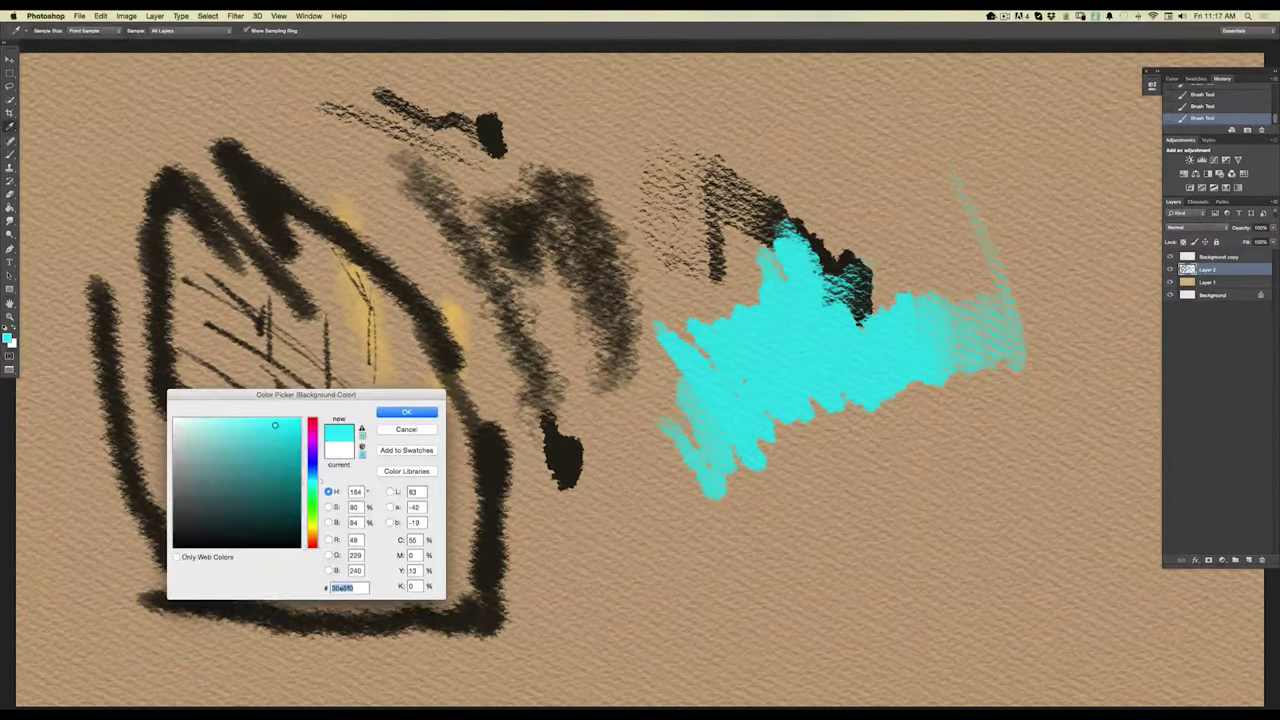
pyautogui.click(407, 414)
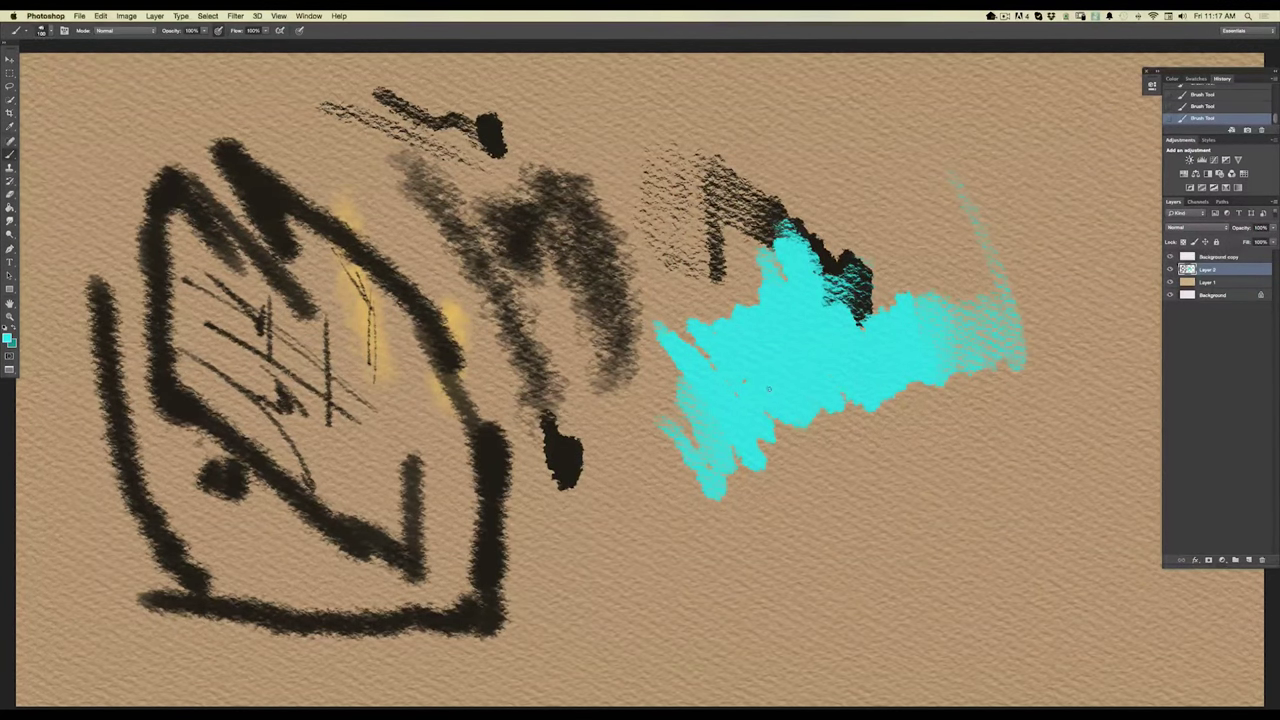
pyautogui.click(7, 338)
pyautogui.click(287, 487)
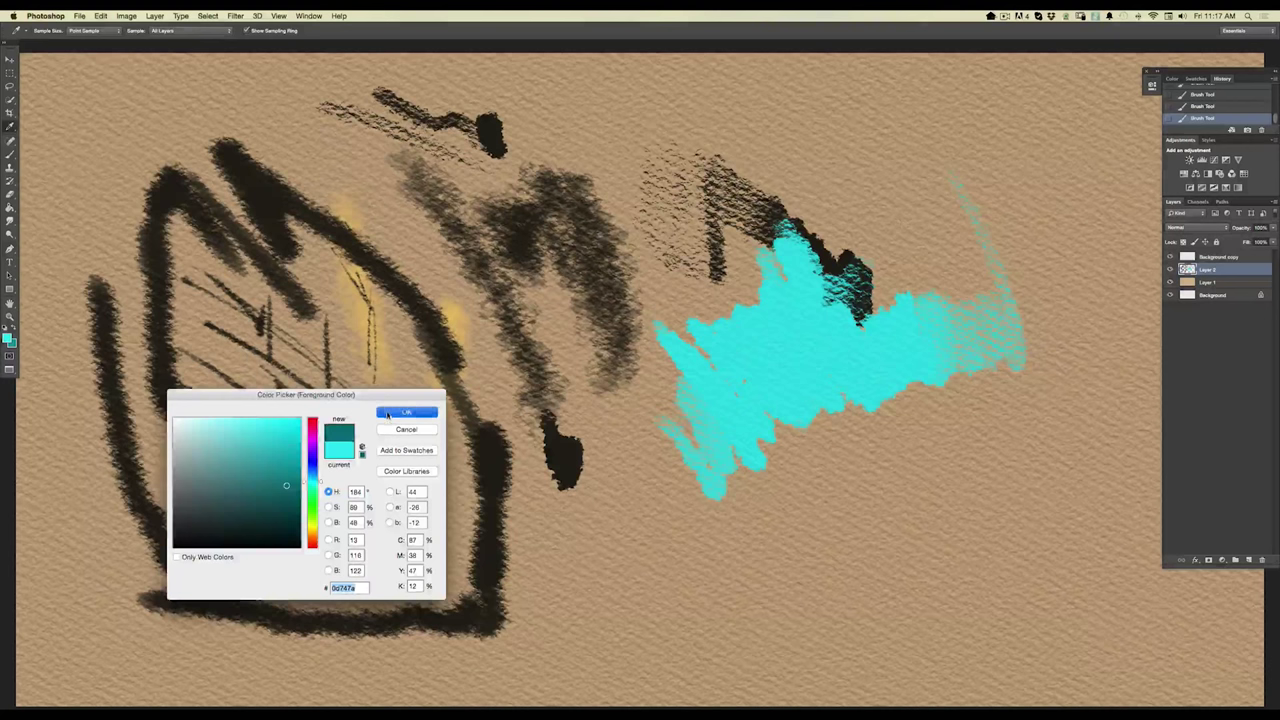
pyautogui.click(407, 413)
# Brush dark teal over the cyan area, then replace the painted layer with a new blank layer.
pyautogui.moveTo(815, 388)
pyautogui.mouseDown()
pyautogui.moveTo(785, 408)
pyautogui.moveTo(740, 390)
pyautogui.moveTo(692, 396)
pyautogui.mouseUp()
pyautogui.moveTo(710, 352)
pyautogui.mouseDown()
pyautogui.moveTo(663, 339)
pyautogui.moveTo(631, 382)
pyautogui.moveTo(572, 350)
pyautogui.mouseUp()
pyautogui.moveTo(1208, 271); pyautogui.dragTo(1262, 560)
pyautogui.click(1249, 560)
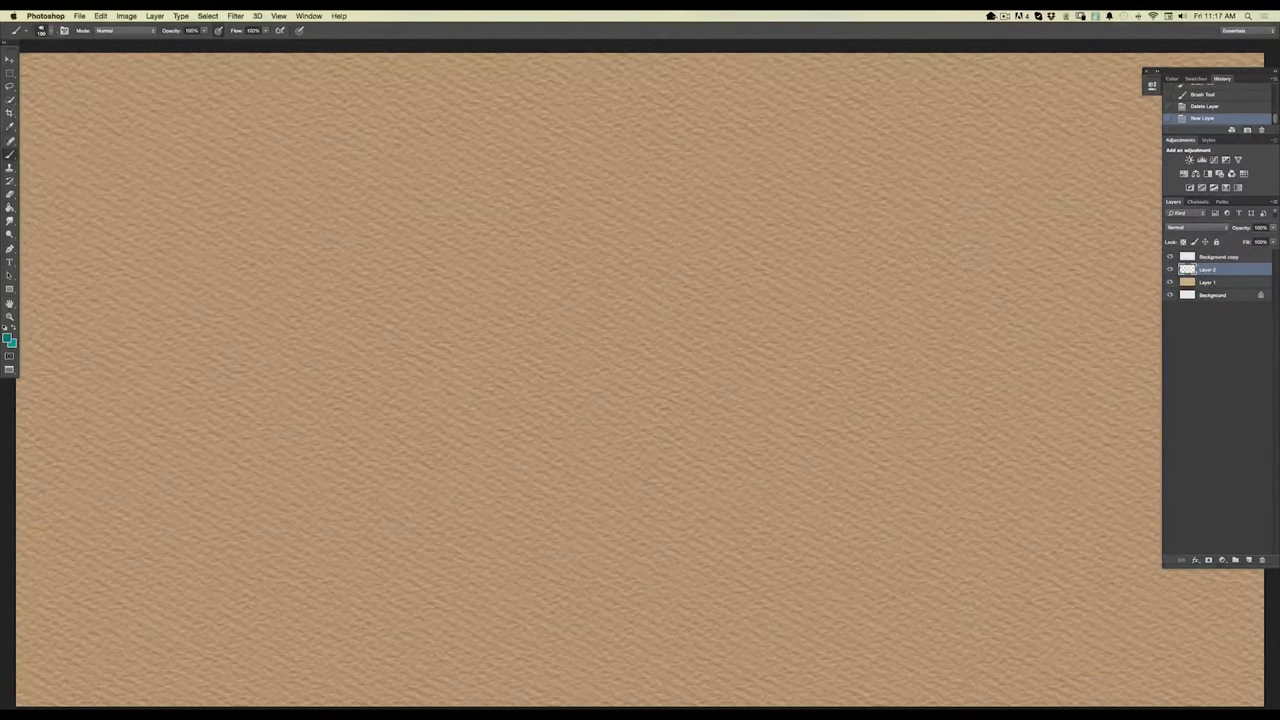
# Choose another textured brush preset and paint dark teal diagonal and vertical test strokes on the canvas's left half.
pyautogui.click(41, 31)
pyautogui.click(421, 278)
pyautogui.moveTo(458, 365)
pyautogui.mouseDown()
pyautogui.moveTo(455, 280)
pyautogui.moveTo(395, 202)
pyautogui.mouseUp()
pyautogui.moveTo(472, 400); pyautogui.dragTo(388, 286)
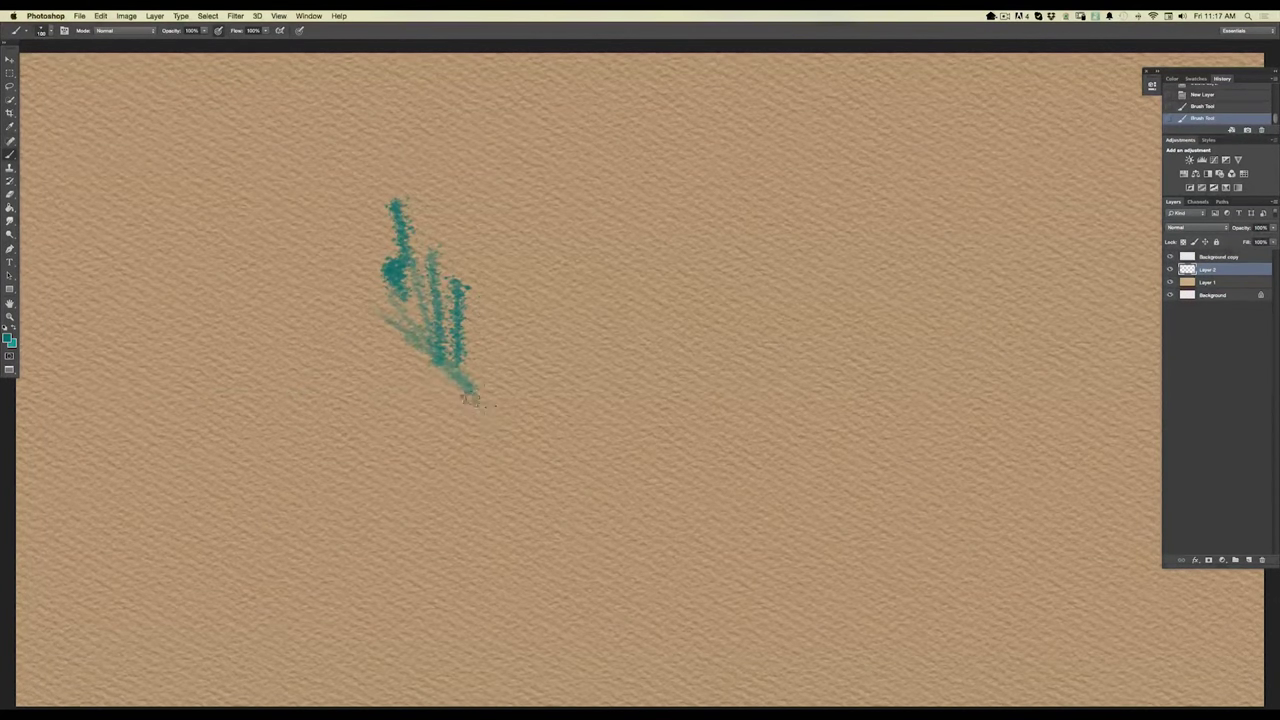
pyautogui.moveTo(500, 434); pyautogui.dragTo(238, 230)
pyautogui.moveTo(384, 364)
pyautogui.mouseDown()
pyautogui.moveTo(180, 240)
pyautogui.moveTo(215, 290)
pyautogui.moveTo(175, 305)
pyautogui.moveTo(315, 385)
pyautogui.mouseUp()
pyautogui.moveTo(245, 355); pyautogui.dragTo(385, 462)
pyautogui.moveTo(200, 340); pyautogui.dragTo(300, 410)
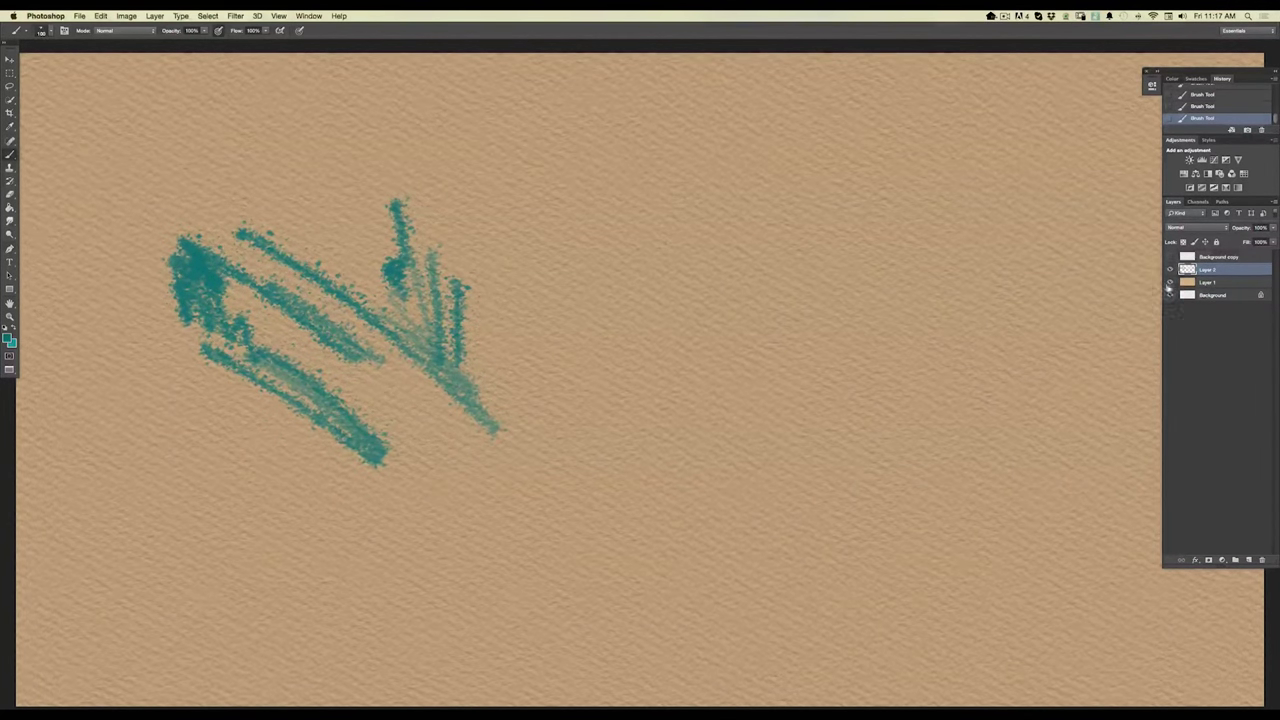
# Hide the Background copy layer and set Layer 1's blend mode to Normal.
pyautogui.click(1197, 283)
pyautogui.click(1175, 228)
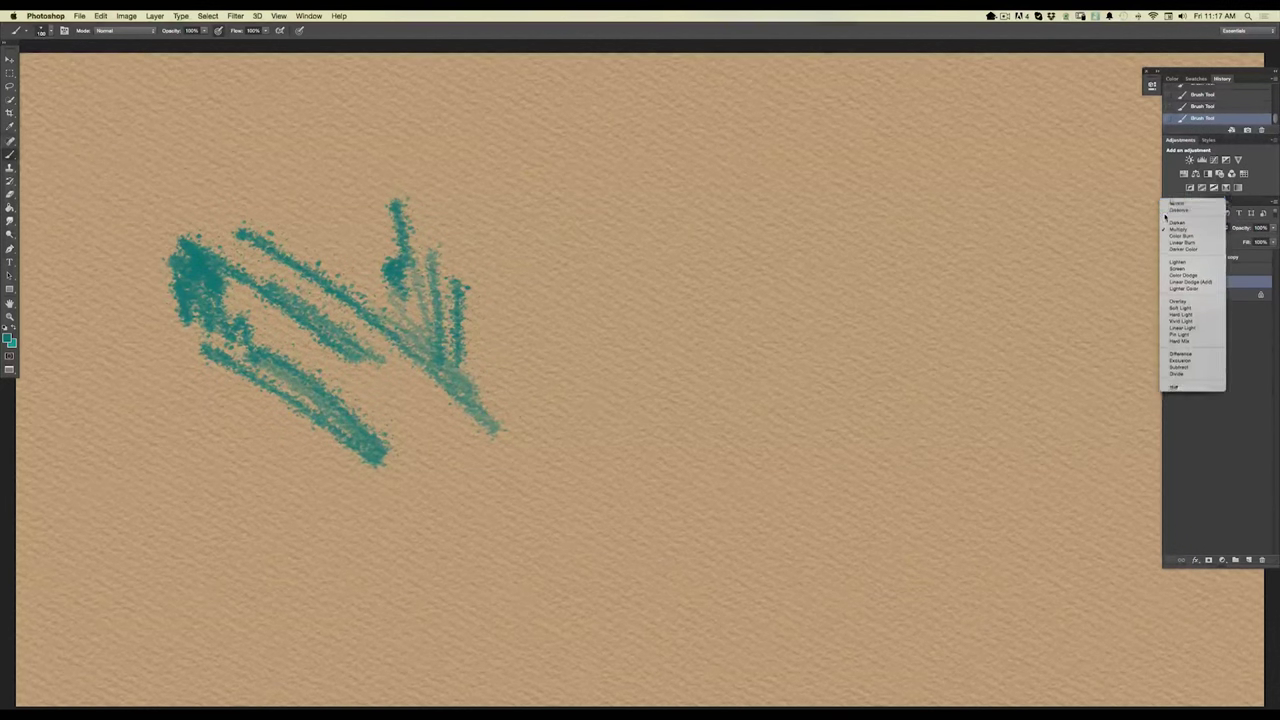
pyautogui.click(1165, 216)
# Paint dense teal strokes on Layer 1, then switch to a thinner textured preset and hatch a small patch beside them.
pyautogui.moveTo(483, 229)
pyautogui.mouseDown()
pyautogui.moveTo(498, 298)
pyautogui.moveTo(463, 250)
pyautogui.moveTo(437, 240)
pyautogui.moveTo(457, 205)
pyautogui.moveTo(500, 188)
pyautogui.moveTo(475, 163)
pyautogui.moveTo(507, 198)
pyautogui.moveTo(365, 146)
pyautogui.moveTo(588, 375)
pyautogui.mouseUp()
pyautogui.moveTo(470, 275)
pyautogui.mouseDown()
pyautogui.moveTo(565, 402)
pyautogui.moveTo(383, 240)
pyautogui.mouseUp()
pyautogui.click(46, 31)
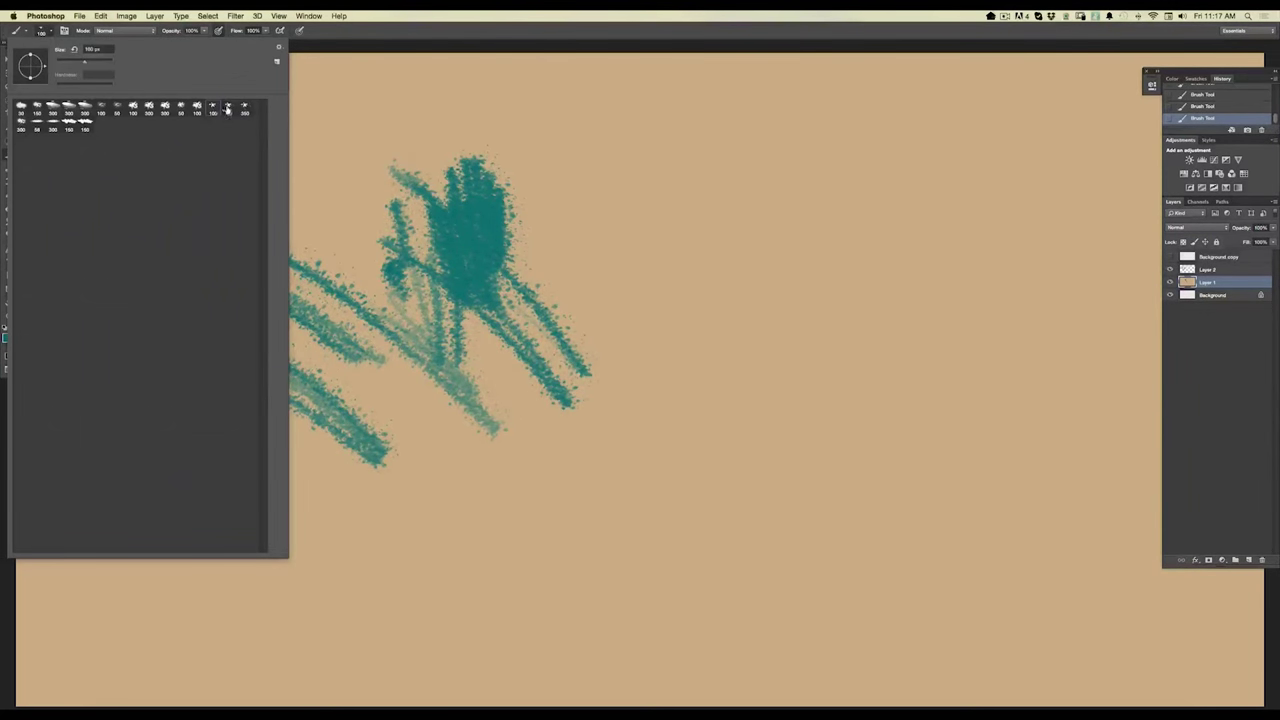
pyautogui.press('Return')
pyautogui.moveTo(604, 220); pyautogui.dragTo(619, 296)
pyautogui.moveTo(620, 210); pyautogui.dragTo(660, 294)
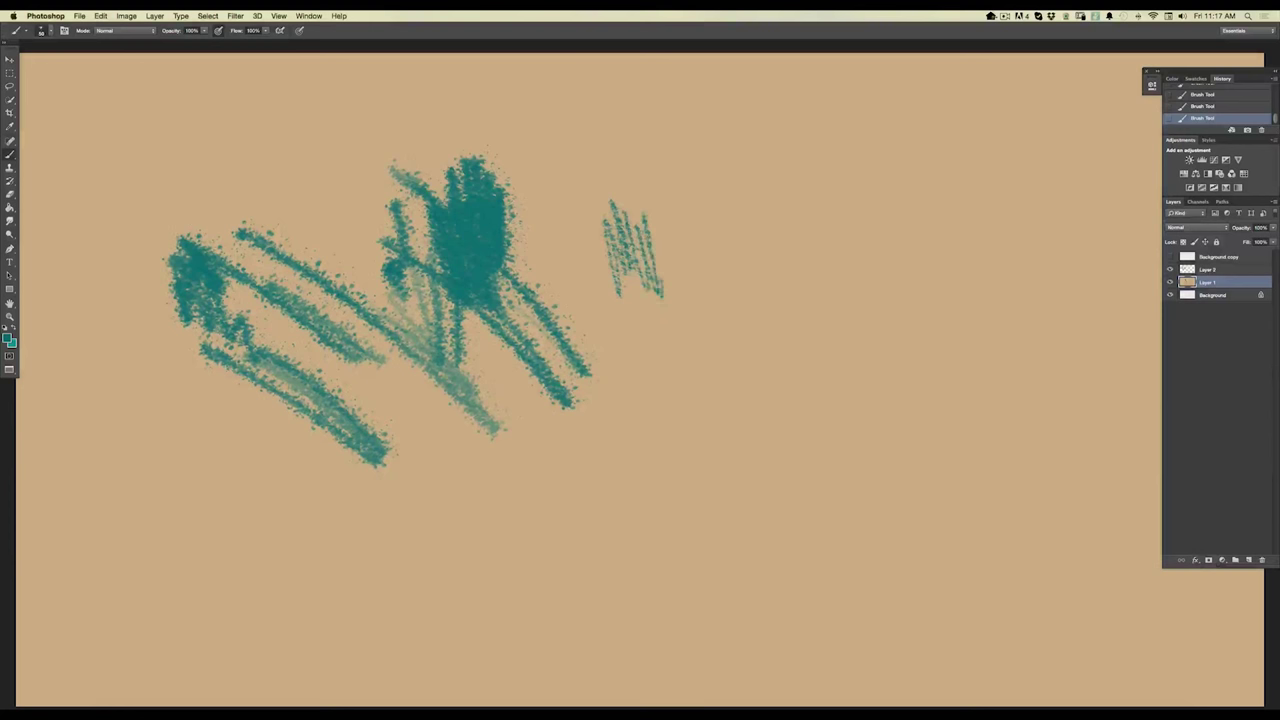
# Choose a larger grainy preset and paint sweeping teal arcs and a dense patch on the untextured tan layer.
pyautogui.click(42, 31)
pyautogui.moveTo(696, 298)
pyautogui.mouseDown()
pyautogui.moveTo(717, 212)
pyautogui.moveTo(743, 346)
pyautogui.moveTo(650, 165)
pyautogui.moveTo(580, 134)
pyautogui.moveTo(845, 385)
pyautogui.moveTo(660, 250)
pyautogui.mouseUp()
pyautogui.moveTo(800, 432)
pyautogui.mouseDown()
pyautogui.moveTo(709, 380)
pyautogui.moveTo(694, 408)
pyautogui.moveTo(812, 403)
pyautogui.moveTo(828, 568)
pyautogui.mouseUp()
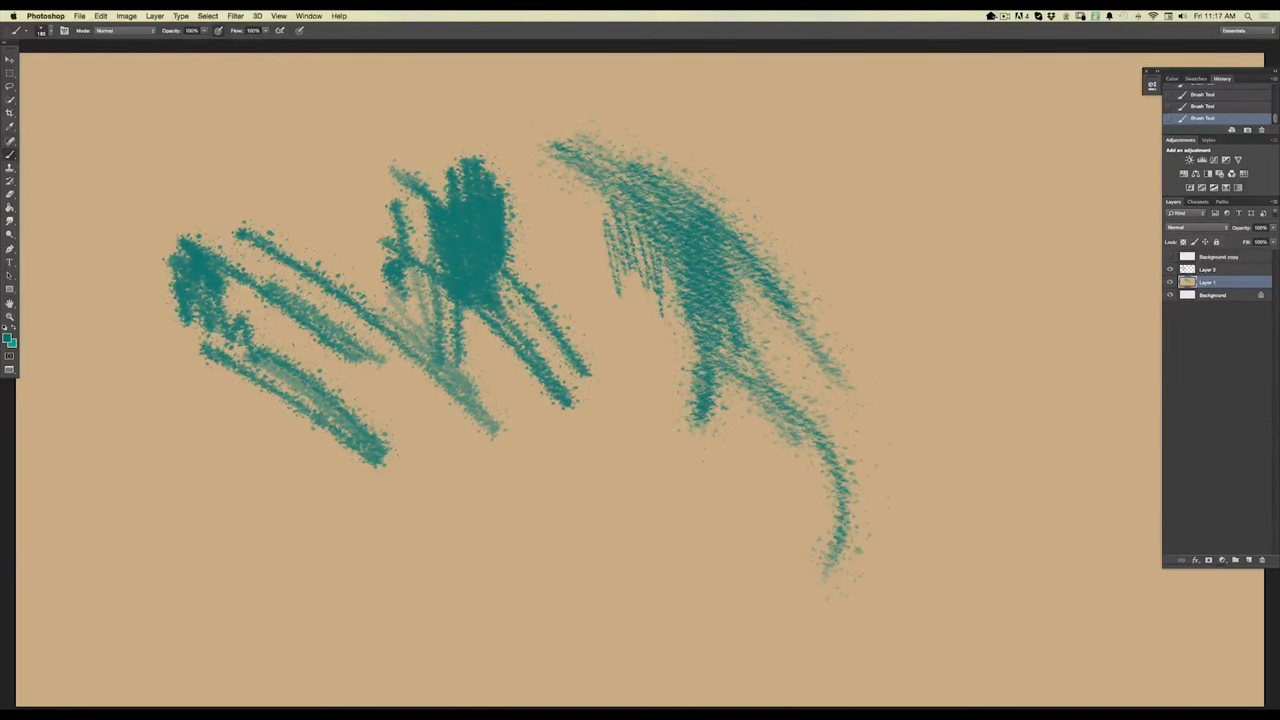
pyautogui.moveTo(720, 205); pyautogui.dragTo(897, 410)
pyautogui.moveTo(704, 140); pyautogui.dragTo(962, 445)
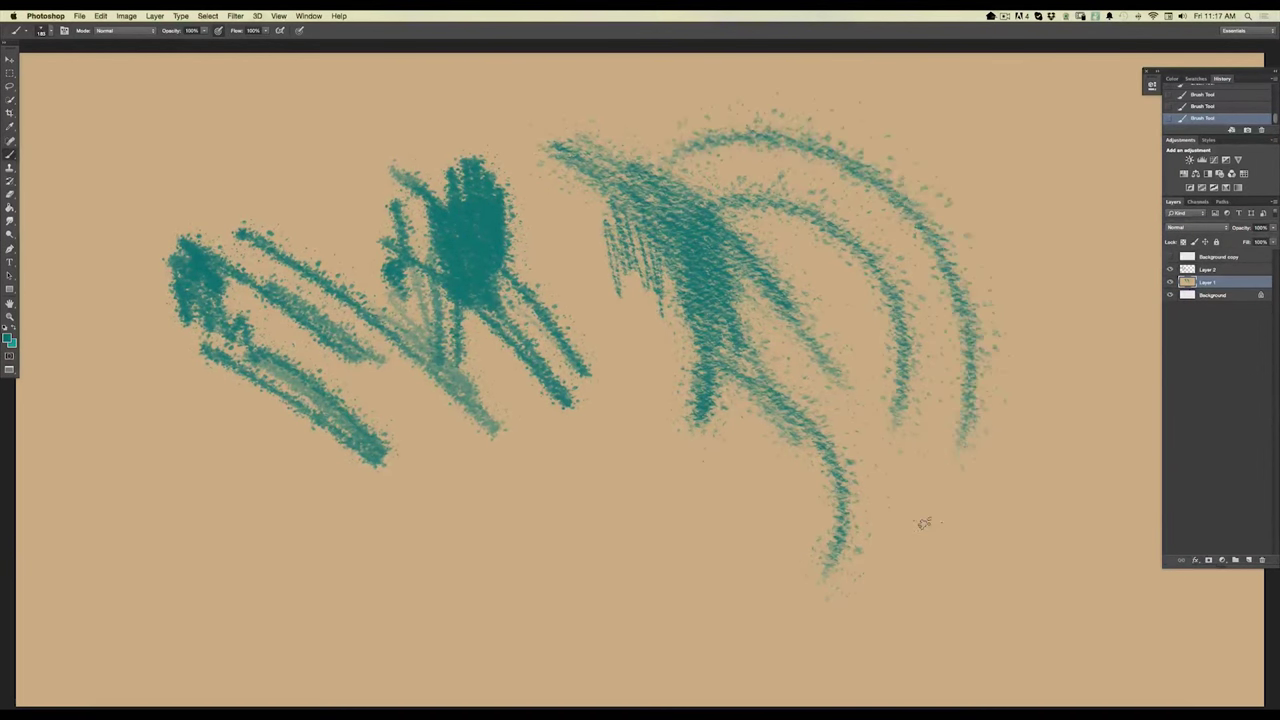
pyautogui.moveTo(612, 355)
pyautogui.mouseDown()
pyautogui.moveTo(573, 589)
pyautogui.moveTo(611, 507)
pyautogui.moveTo(621, 403)
pyautogui.moveTo(658, 600)
pyautogui.moveTo(753, 515)
pyautogui.moveTo(638, 517)
pyautogui.moveTo(625, 545)
pyautogui.moveTo(645, 500)
pyautogui.mouseUp()
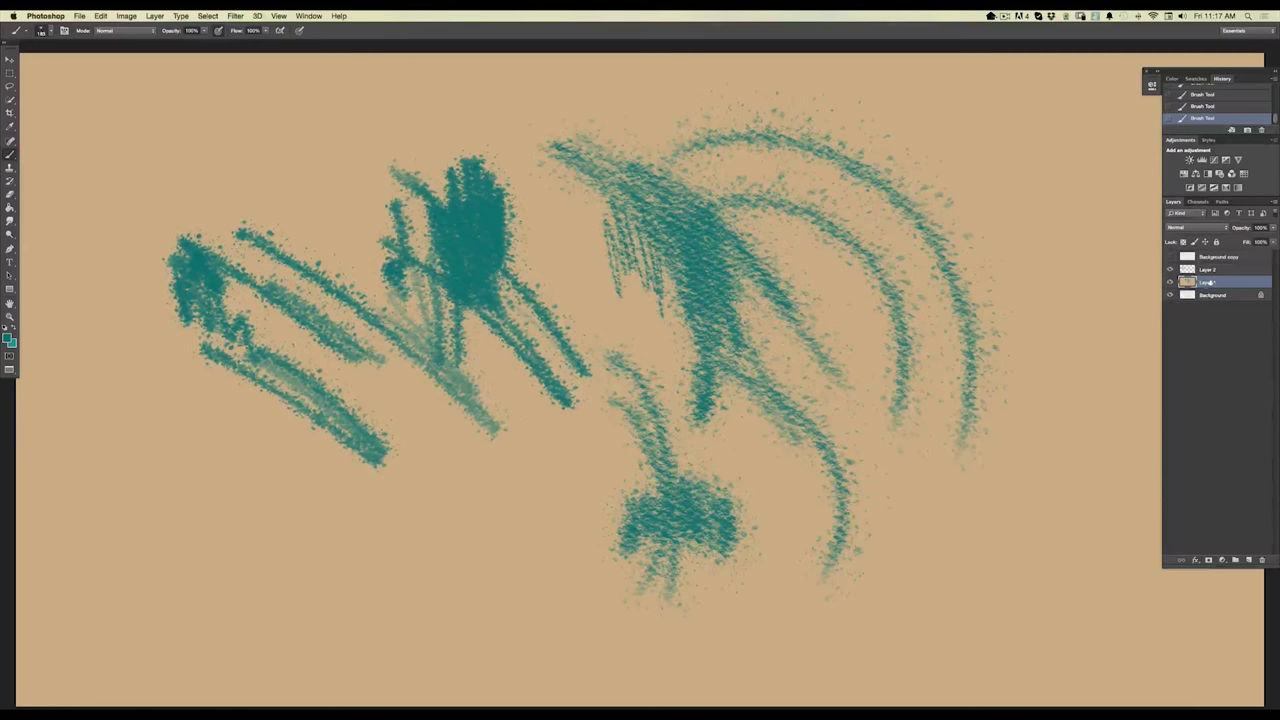
# Replace Layer 1 with a new blank layer and set the foreground color to tan (cfba99).
pyautogui.moveTo(1238, 284); pyautogui.dragTo(1262, 560)
pyautogui.click(1235, 561)
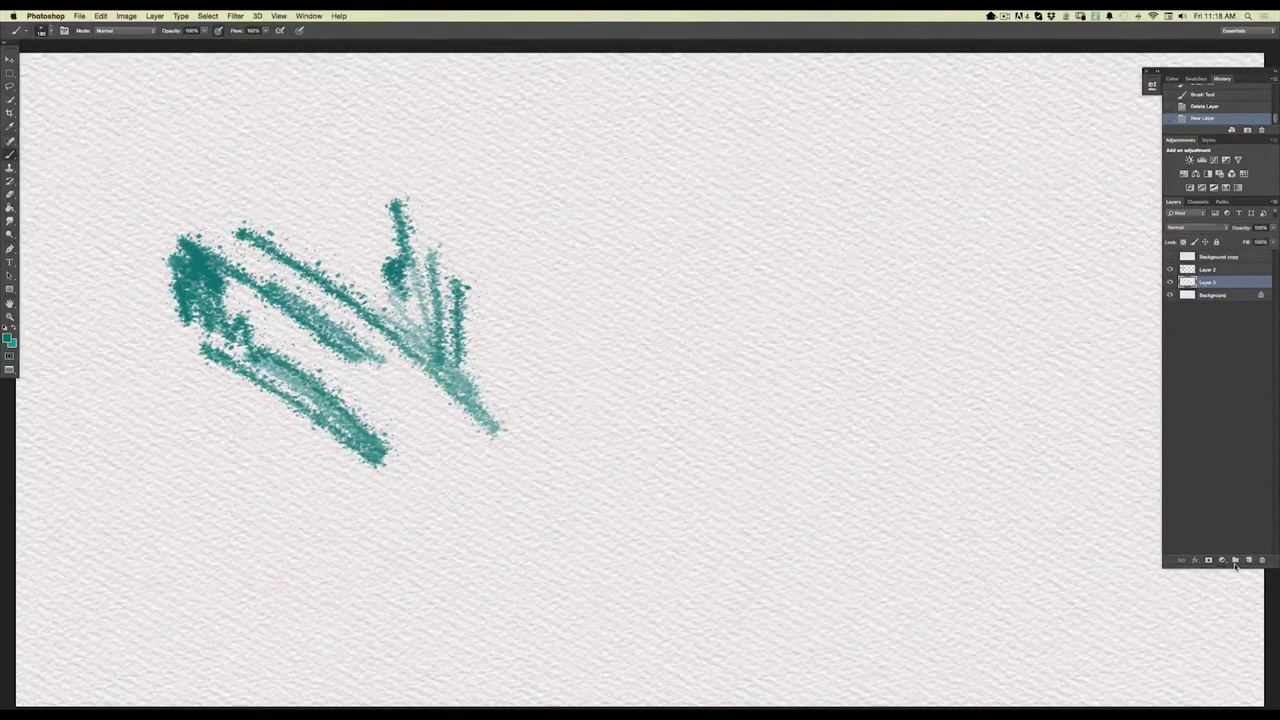
pyautogui.click(7, 339)
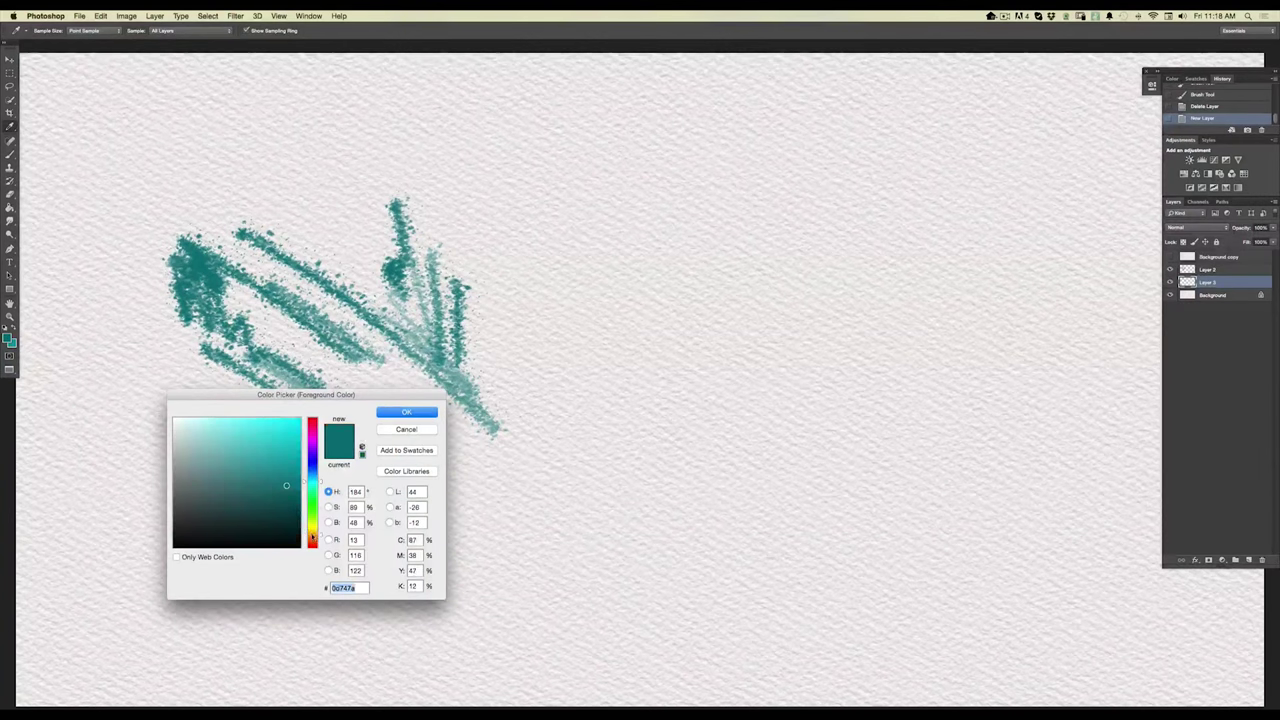
pyautogui.click(312, 536)
pyautogui.click(206, 443)
pyautogui.click(384, 411)
# Fill the new layer with tan, set it to Multiply and show the Background copy texture again.
pyautogui.click(9, 207)
pyautogui.click(506, 536)
pyautogui.click(1185, 227)
pyautogui.click(1185, 252)
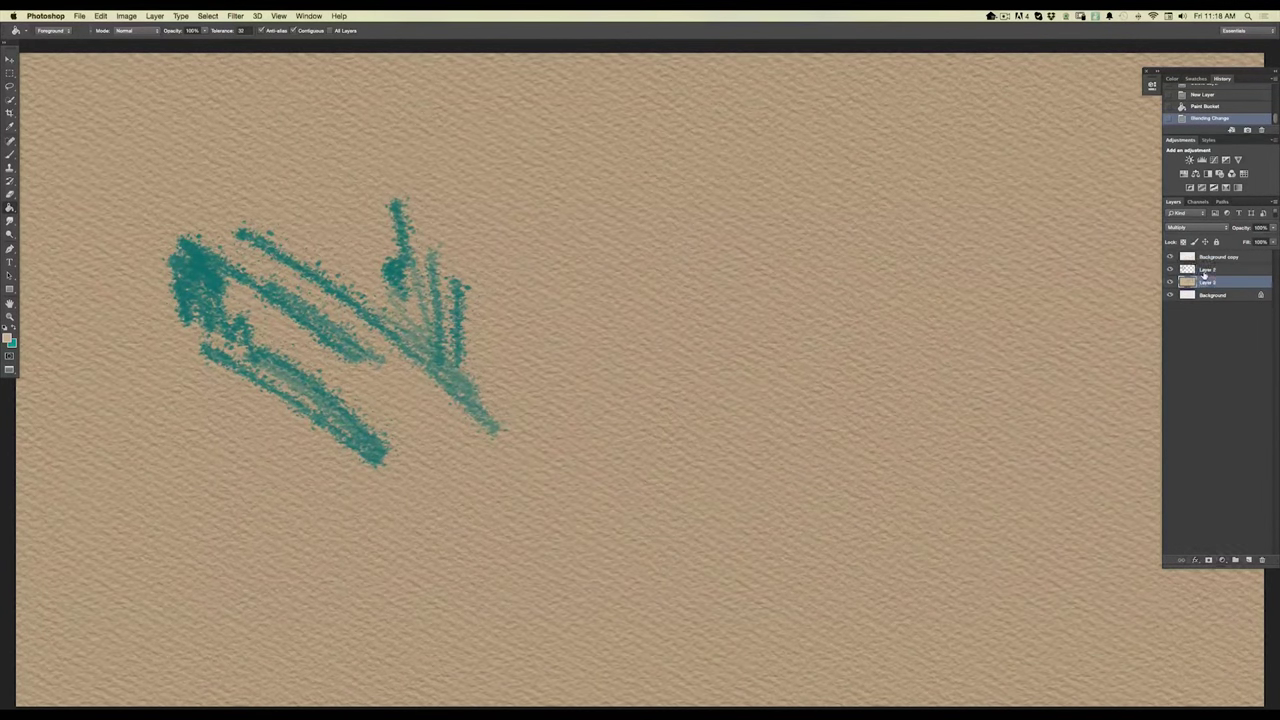
# Choose a larger spatter brush preset and paint a tan test patch on Layer 2.
pyautogui.click(1204, 271)
pyautogui.click(12, 156)
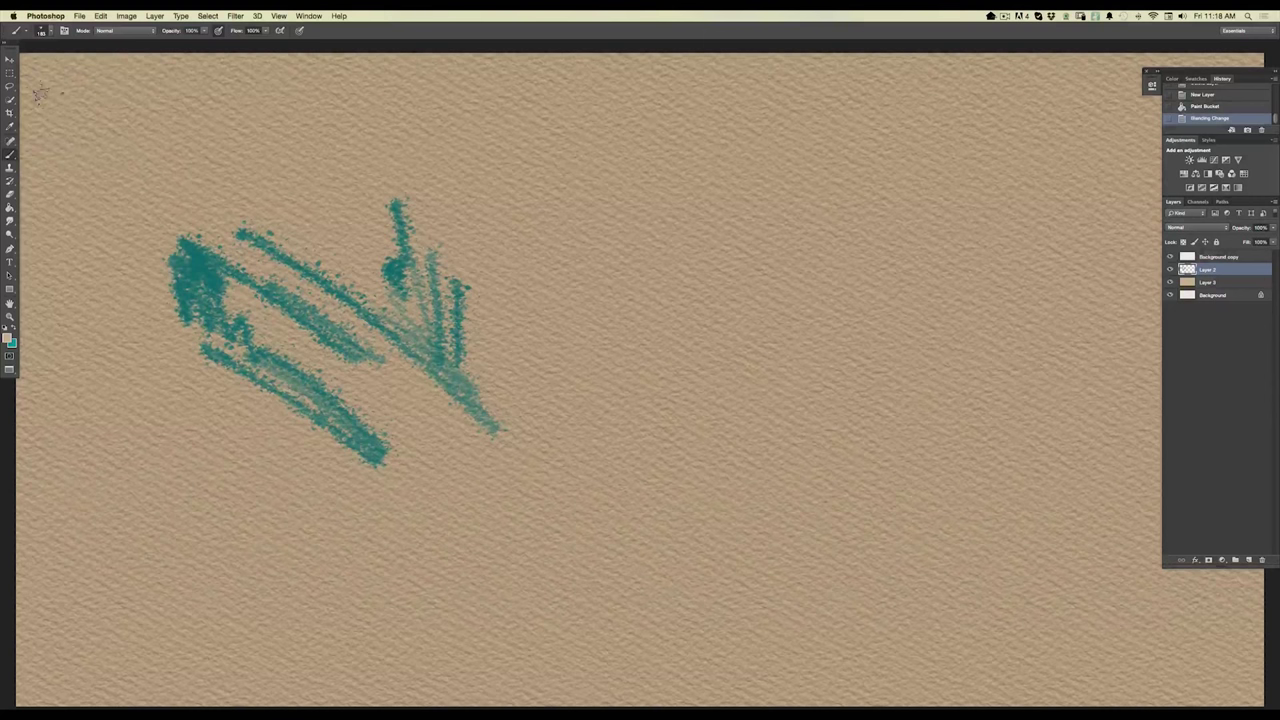
pyautogui.click(50, 34)
pyautogui.moveTo(645, 235); pyautogui.dragTo(690, 340)
# Change the foreground color to dark blue (21405b).
pyautogui.press('i')
pyautogui.click(10, 340)
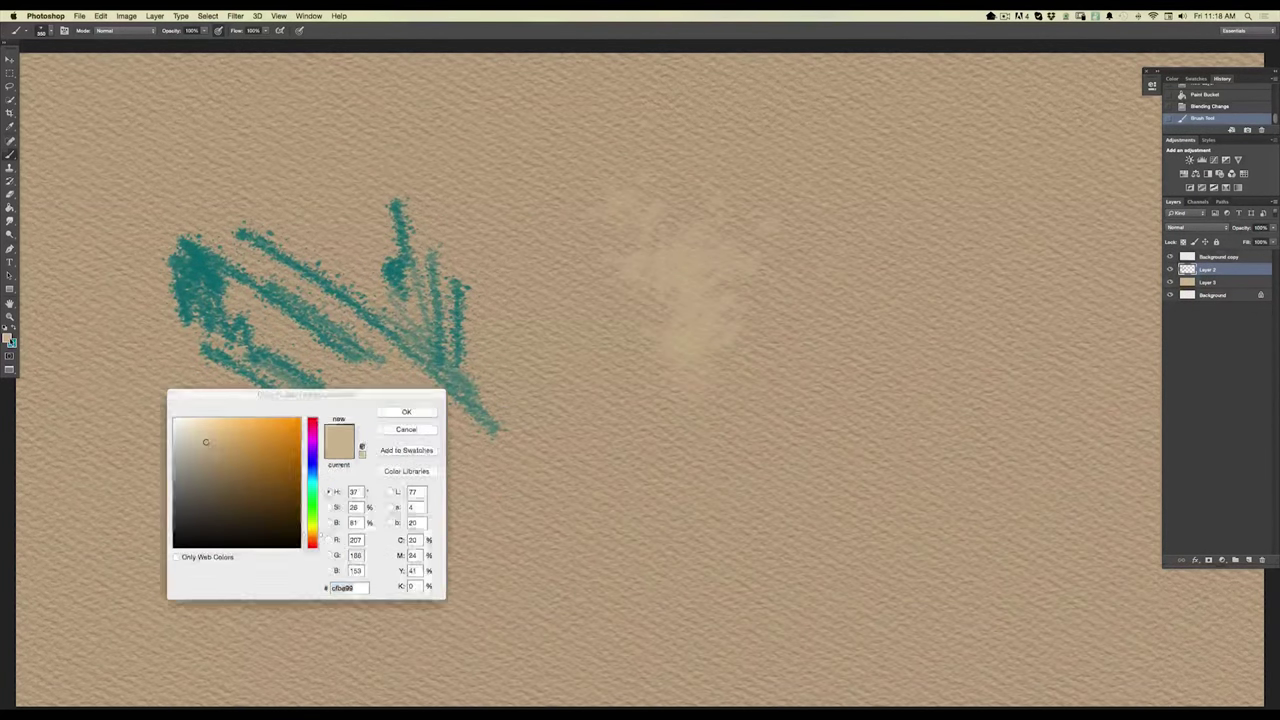
pyautogui.click(309, 475)
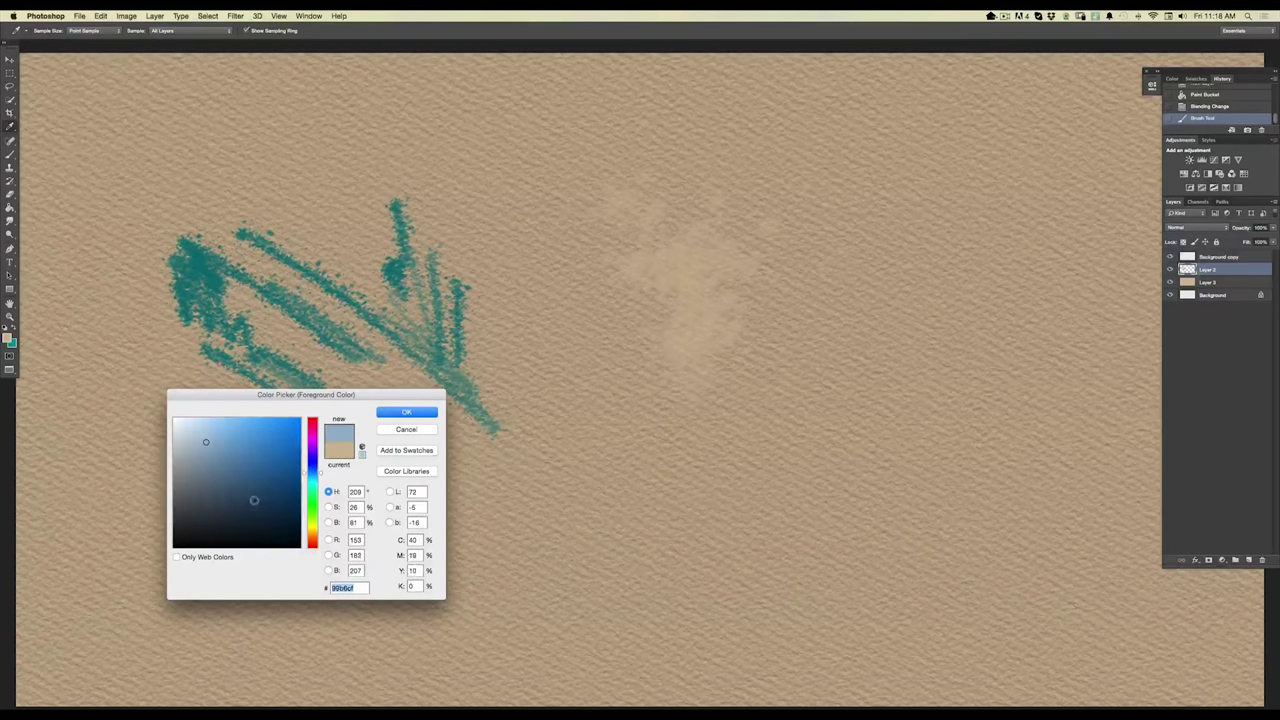
pyautogui.click(394, 414)
# Paint a dense dark blue spattered mass and a wide curved stroke on the canvas's right half.
pyautogui.moveTo(605, 185)
pyautogui.mouseDown()
pyautogui.moveTo(670, 265)
pyautogui.moveTo(697, 435)
pyautogui.mouseUp()
pyautogui.moveTo(665, 185); pyautogui.dragTo(735, 430)
pyautogui.moveTo(725, 285); pyautogui.dragTo(790, 360)
pyautogui.moveTo(790, 310)
pyautogui.mouseDown()
pyautogui.moveTo(842, 345)
pyautogui.moveTo(852, 440)
pyautogui.mouseUp()
pyautogui.moveTo(760, 410)
pyautogui.mouseDown()
pyautogui.moveTo(720, 395)
pyautogui.moveTo(720, 415)
pyautogui.moveTo(705, 370)
pyautogui.moveTo(790, 590)
pyautogui.mouseUp()
pyautogui.moveTo(670, 180); pyautogui.dragTo(912, 495)
pyautogui.moveTo(704, 212)
pyautogui.mouseDown()
pyautogui.moveTo(735, 225)
pyautogui.moveTo(880, 573)
pyautogui.mouseUp()
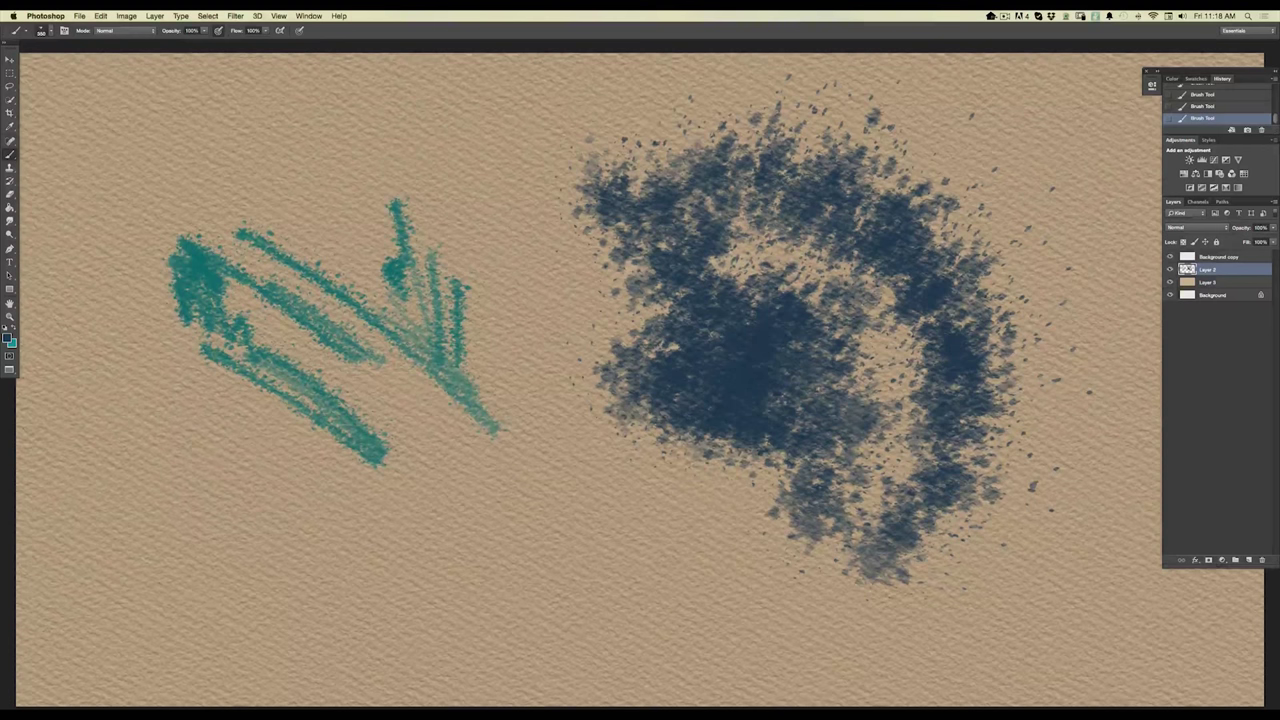
# Spread dark blue spatter strokes across the canvas's left half, over the teal marks.
pyautogui.moveTo(720, 580); pyautogui.dragTo(490, 240)
pyautogui.moveTo(420, 425)
pyautogui.mouseDown()
pyautogui.moveTo(560, 540)
pyautogui.moveTo(470, 600)
pyautogui.moveTo(240, 480)
pyautogui.moveTo(350, 378)
pyautogui.moveTo(310, 397)
pyautogui.mouseUp()
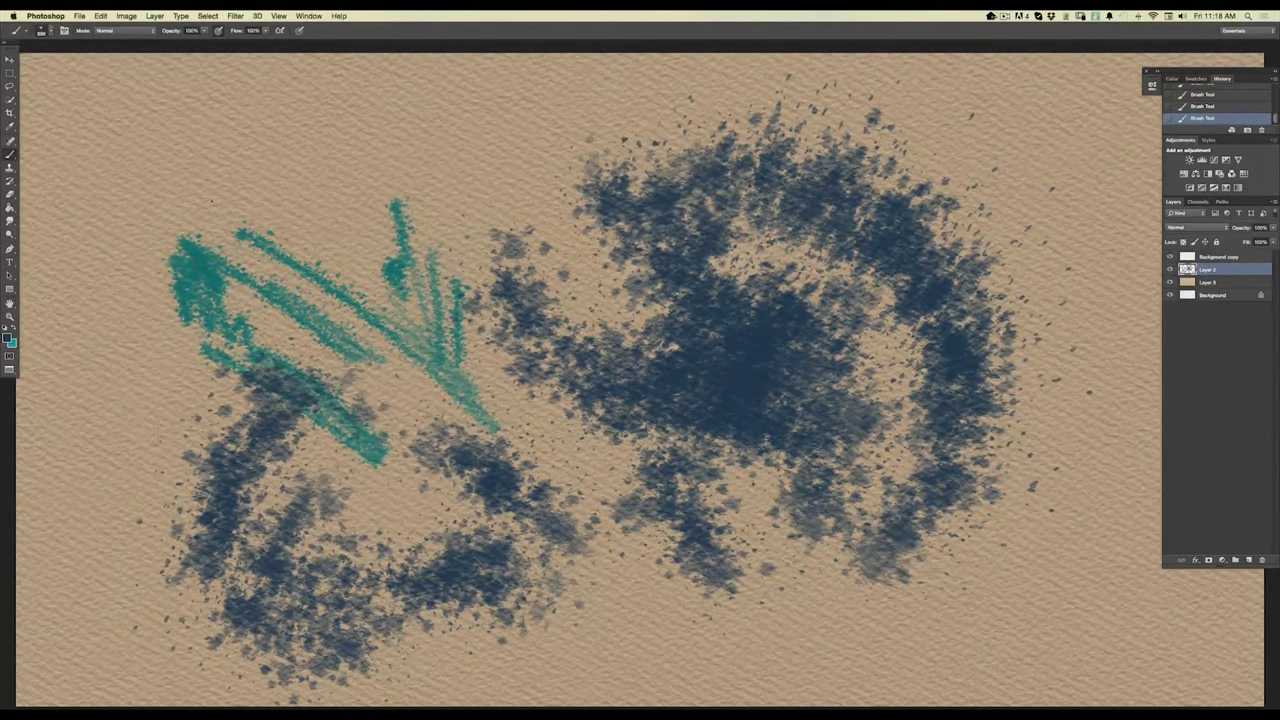
pyautogui.moveTo(178, 465); pyautogui.dragTo(430, 285)
pyautogui.moveTo(375, 335)
pyautogui.mouseDown()
pyautogui.moveTo(510, 385)
pyautogui.moveTo(420, 372)
pyautogui.moveTo(560, 470)
pyautogui.moveTo(660, 450)
pyautogui.moveTo(620, 300)
pyautogui.moveTo(560, 220)
pyautogui.moveTo(500, 300)
pyautogui.moveTo(600, 200)
pyautogui.moveTo(410, 160)
pyautogui.mouseUp()
pyautogui.moveTo(483, 328)
pyautogui.mouseDown()
pyautogui.moveTo(605, 452)
pyautogui.moveTo(435, 405)
pyautogui.moveTo(430, 440)
pyautogui.moveTo(385, 440)
pyautogui.mouseUp()
pyautogui.moveTo(315, 420)
pyautogui.mouseDown()
pyautogui.moveTo(410, 500)
pyautogui.moveTo(330, 360)
pyautogui.moveTo(260, 480)
pyautogui.mouseUp()
# Set the foreground color to a brighter blue and paint spatter strokes over the dark blue area and beyond its edges.
pyautogui.click(9, 341)
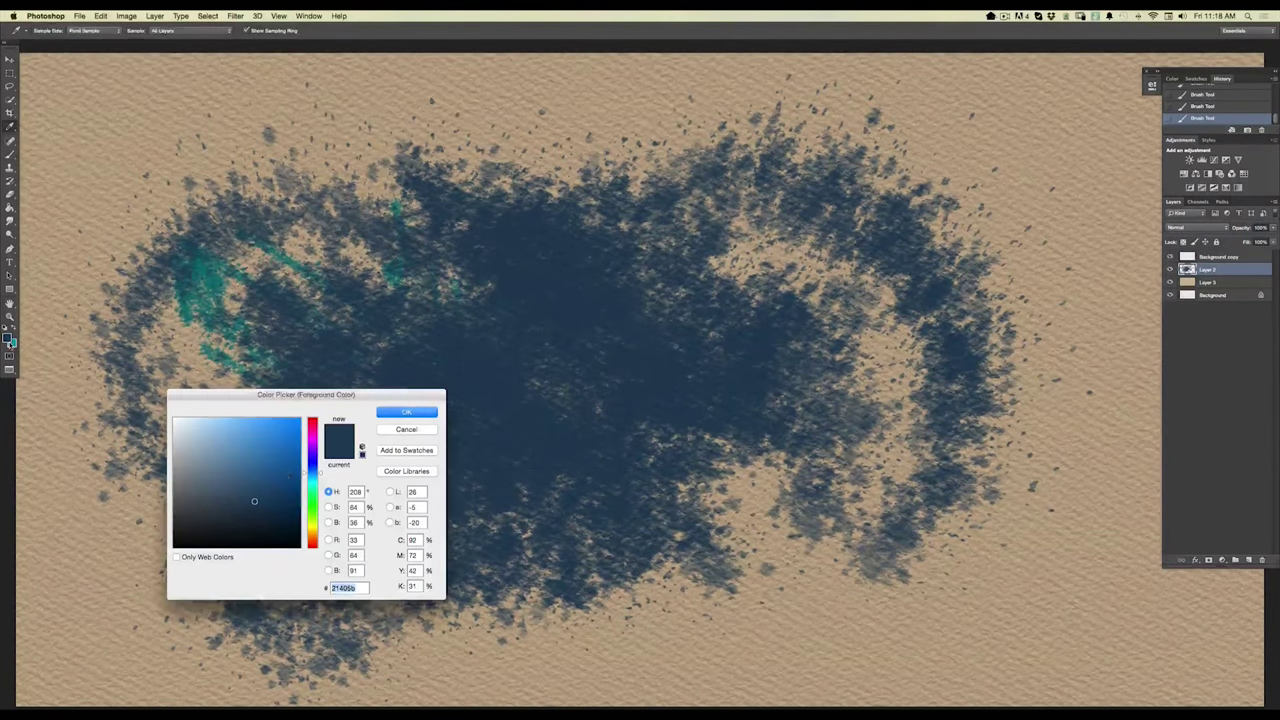
pyautogui.click(403, 412)
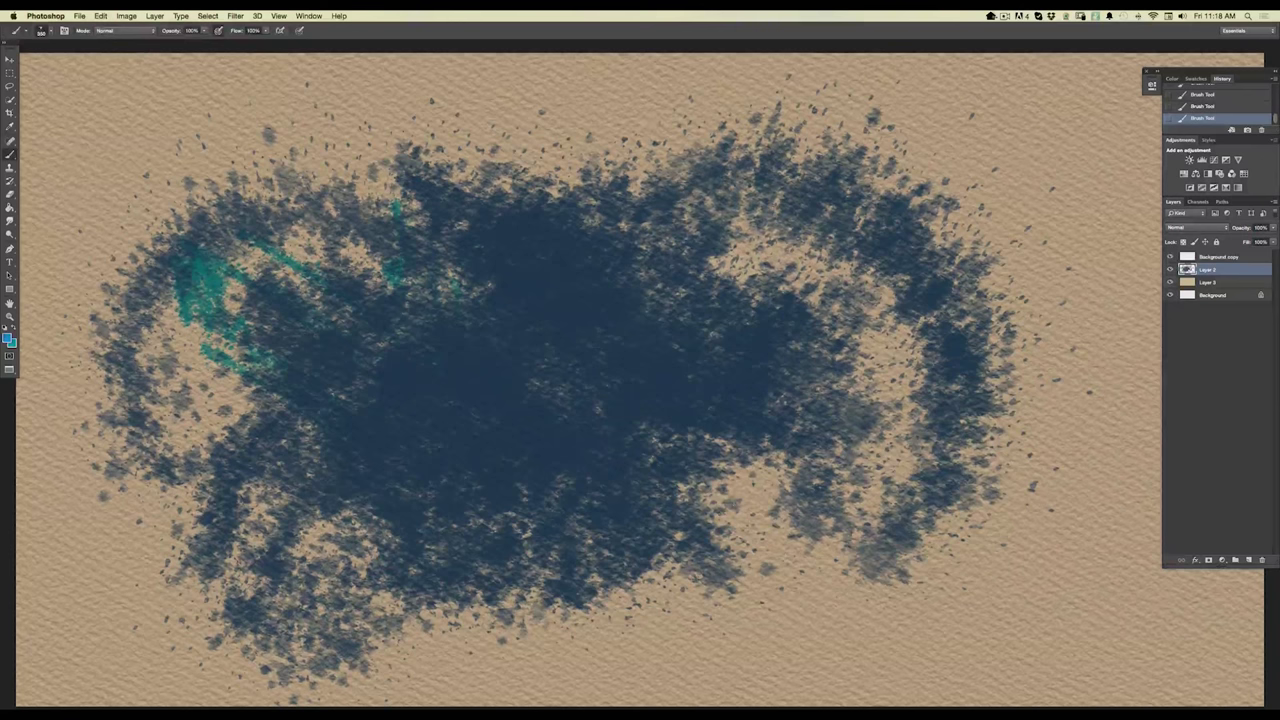
pyautogui.moveTo(720, 460); pyautogui.dragTo(495, 280)
pyautogui.moveTo(565, 344)
pyautogui.mouseDown()
pyautogui.moveTo(665, 509)
pyautogui.moveTo(513, 366)
pyautogui.moveTo(521, 441)
pyautogui.moveTo(410, 367)
pyautogui.moveTo(330, 380)
pyautogui.moveTo(465, 505)
pyautogui.moveTo(420, 520)
pyautogui.moveTo(720, 390)
pyautogui.moveTo(840, 360)
pyautogui.moveTo(780, 360)
pyautogui.moveTo(700, 150)
pyautogui.moveTo(490, 95)
pyautogui.moveTo(185, 140)
pyautogui.mouseUp()
pyautogui.moveTo(192, 262)
pyautogui.mouseDown()
pyautogui.moveTo(225, 345)
pyautogui.moveTo(300, 315)
pyautogui.moveTo(292, 400)
pyautogui.moveTo(312, 455)
pyautogui.moveTo(215, 450)
pyautogui.moveTo(235, 535)
pyautogui.moveTo(135, 588)
pyautogui.moveTo(235, 612)
pyautogui.mouseUp()
pyautogui.moveTo(600, 560)
pyautogui.mouseDown()
pyautogui.moveTo(900, 630)
pyautogui.moveTo(1060, 420)
pyautogui.moveTo(1080, 320)
pyautogui.mouseUp()
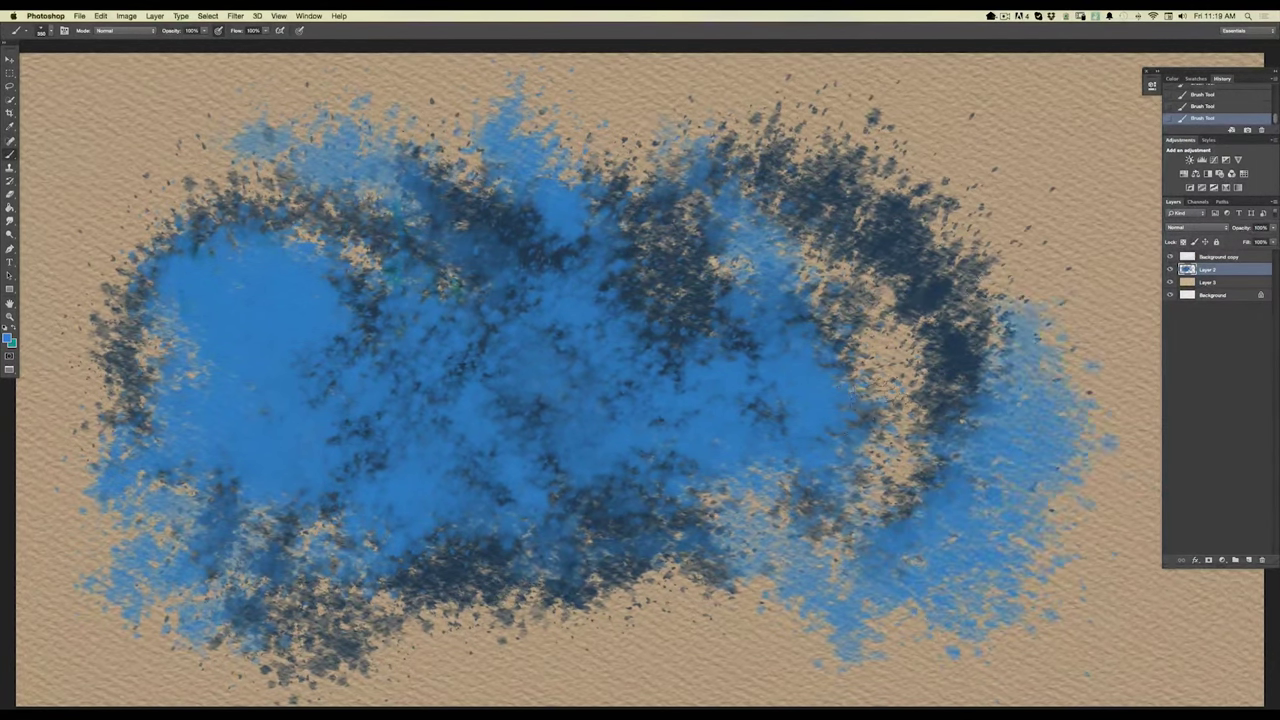
# Cover more of the lower, left and central dark blue patches with dense bright blue strokes.
pyautogui.moveTo(880, 480)
pyautogui.mouseDown()
pyautogui.moveTo(620, 600)
pyautogui.moveTo(460, 640)
pyautogui.mouseUp()
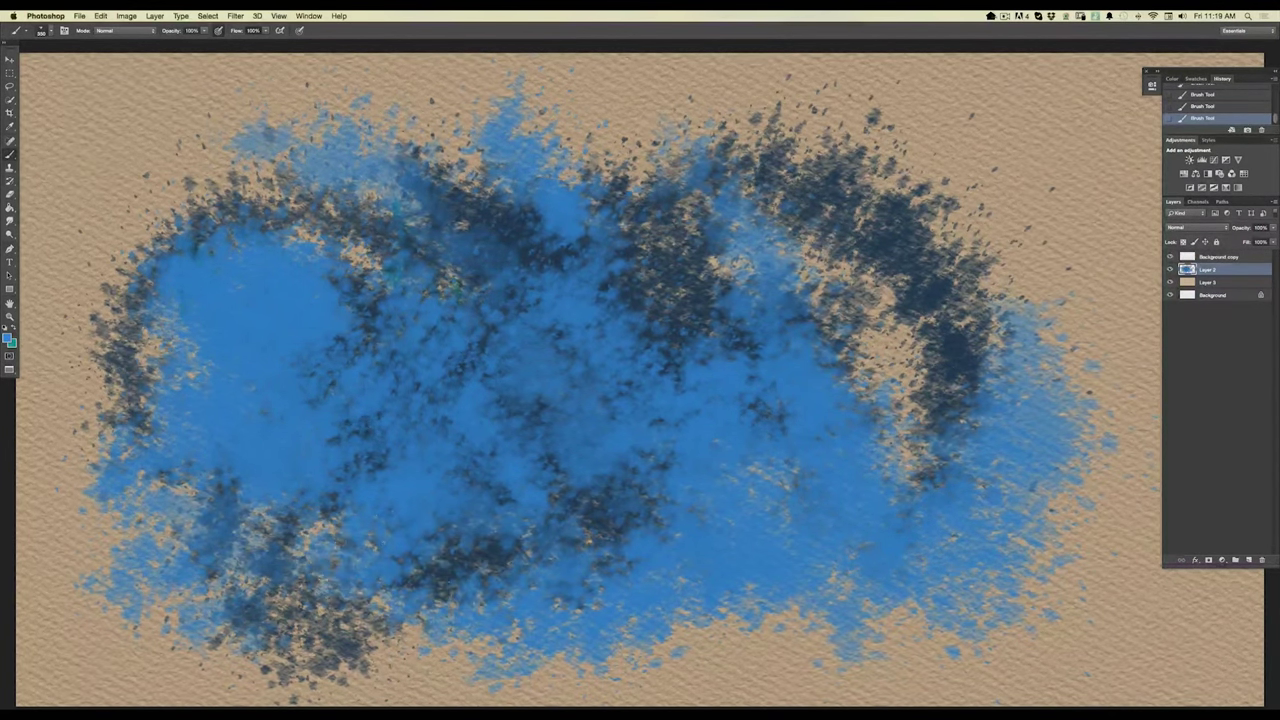
pyautogui.moveTo(460, 570)
pyautogui.mouseDown()
pyautogui.moveTo(320, 540)
pyautogui.moveTo(290, 600)
pyautogui.moveTo(220, 590)
pyautogui.moveTo(200, 640)
pyautogui.moveTo(100, 600)
pyautogui.moveTo(110, 490)
pyautogui.moveTo(220, 490)
pyautogui.mouseUp()
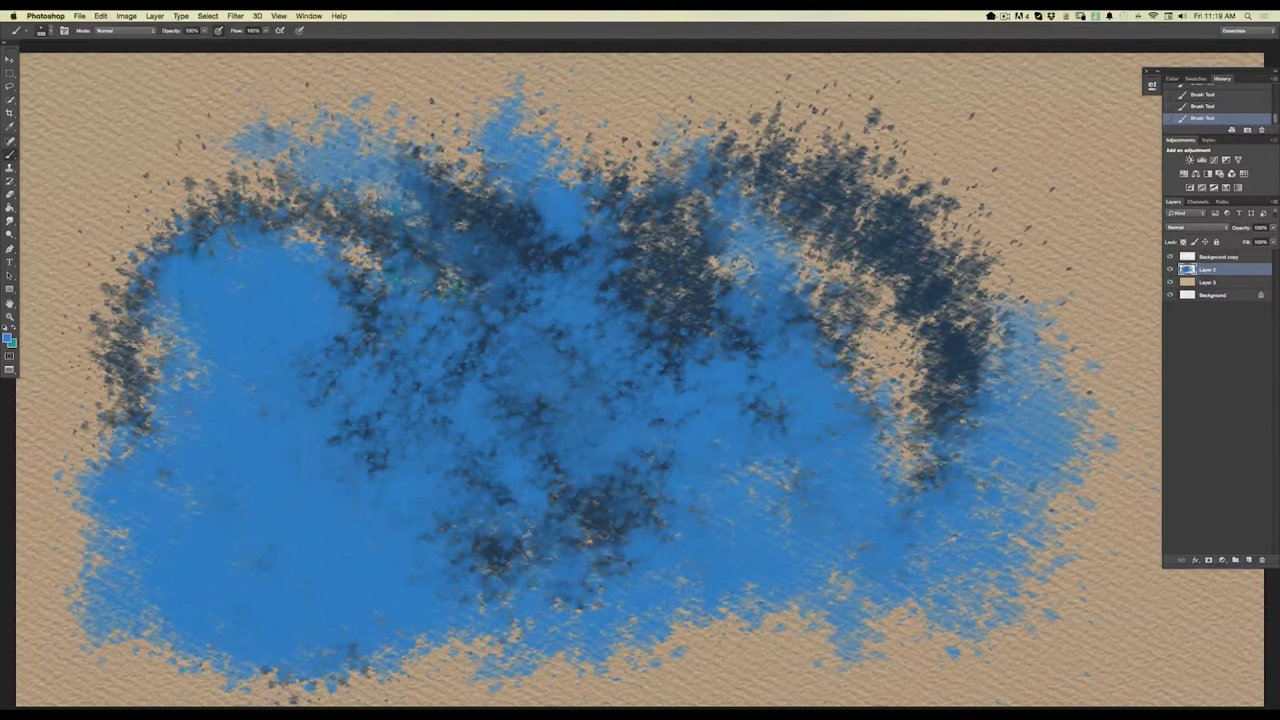
pyautogui.moveTo(450, 580)
pyautogui.mouseDown()
pyautogui.moveTo(530, 540)
pyautogui.moveTo(570, 540)
pyautogui.moveTo(597, 567)
pyautogui.mouseUp()
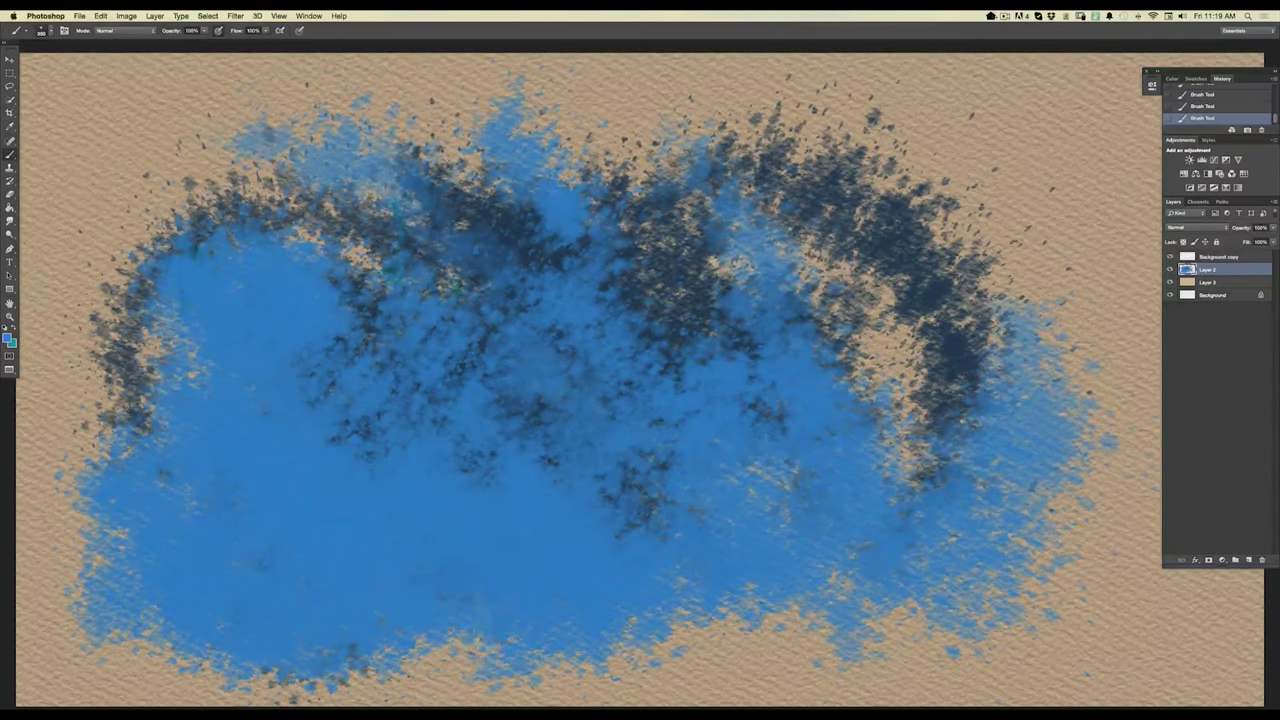
pyautogui.moveTo(488, 640); pyautogui.dragTo(440, 652)
pyautogui.moveTo(128, 450)
pyautogui.mouseDown()
pyautogui.moveTo(100, 405)
pyautogui.moveTo(150, 345)
pyautogui.moveTo(130, 320)
pyautogui.moveTo(92, 148)
pyautogui.mouseUp()
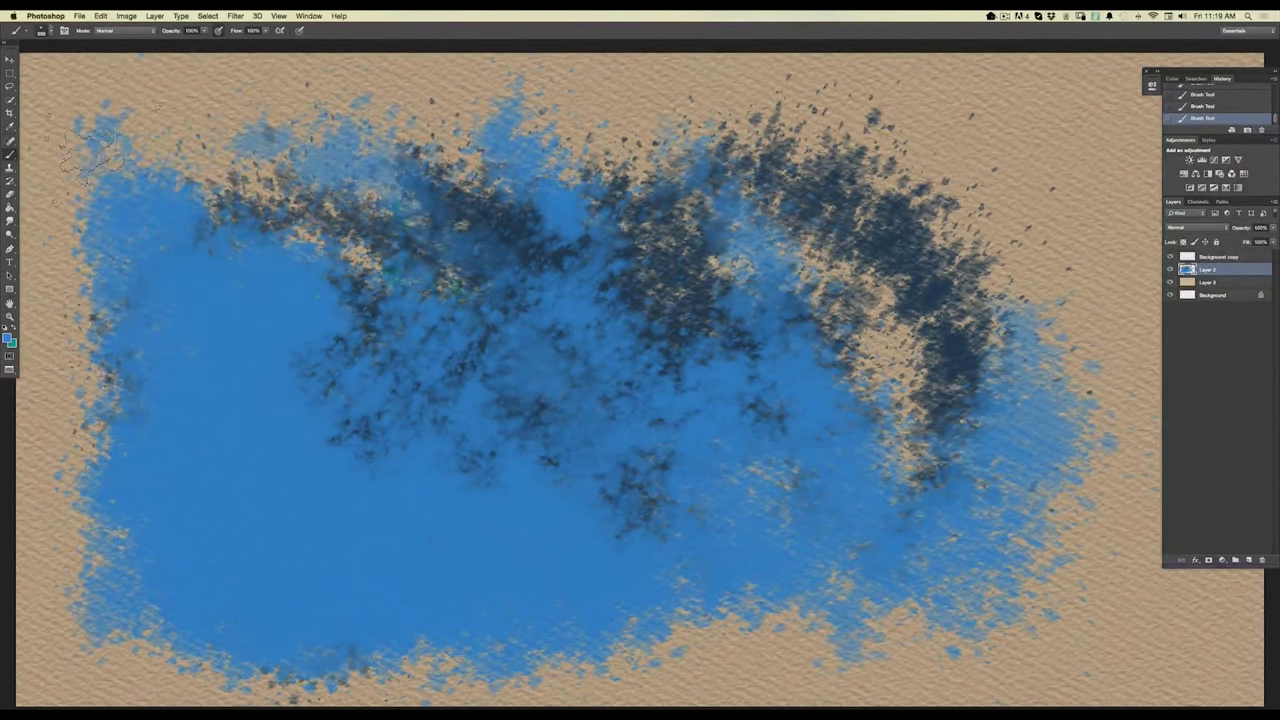
pyautogui.moveTo(630, 510)
pyautogui.mouseDown()
pyautogui.moveTo(522, 357)
pyautogui.moveTo(536, 353)
pyautogui.mouseUp()
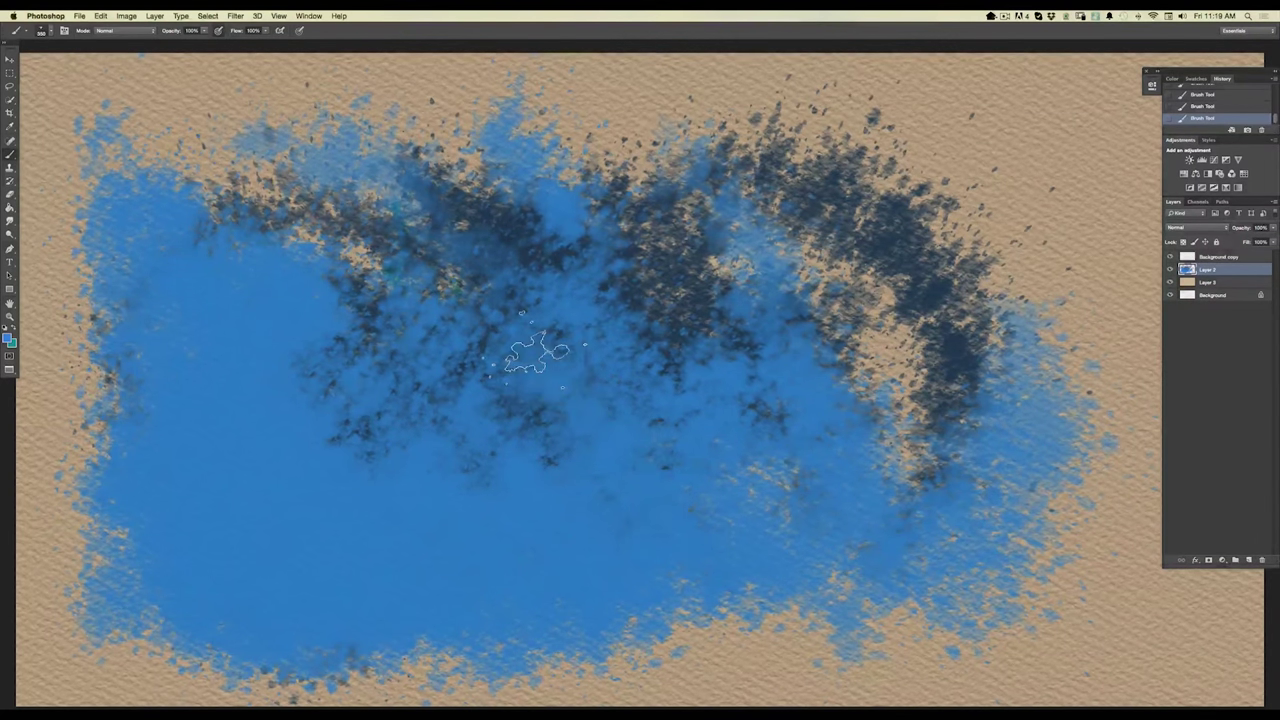
# Set the foreground color to light orange and paint spatter strokes over the blue area.
pyautogui.click(7, 338)
pyautogui.click(313, 534)
pyautogui.moveTo(272, 438); pyautogui.dragTo(255, 427)
pyautogui.click(406, 412)
pyautogui.moveTo(625, 446)
pyautogui.mouseDown()
pyautogui.moveTo(670, 552)
pyautogui.moveTo(502, 412)
pyautogui.moveTo(415, 466)
pyautogui.moveTo(438, 510)
pyautogui.moveTo(385, 510)
pyautogui.moveTo(150, 415)
pyautogui.mouseUp()
pyautogui.moveTo(480, 620)
pyautogui.mouseDown()
pyautogui.moveTo(300, 520)
pyautogui.moveTo(70, 500)
pyautogui.moveTo(140, 530)
pyautogui.mouseUp()
# Replace the painted Layer 2 with a blank layer and paint a short light orange mark with another brush preset.
pyautogui.moveTo(1208, 273); pyautogui.dragTo(1261, 560)
pyautogui.click(1247, 560)
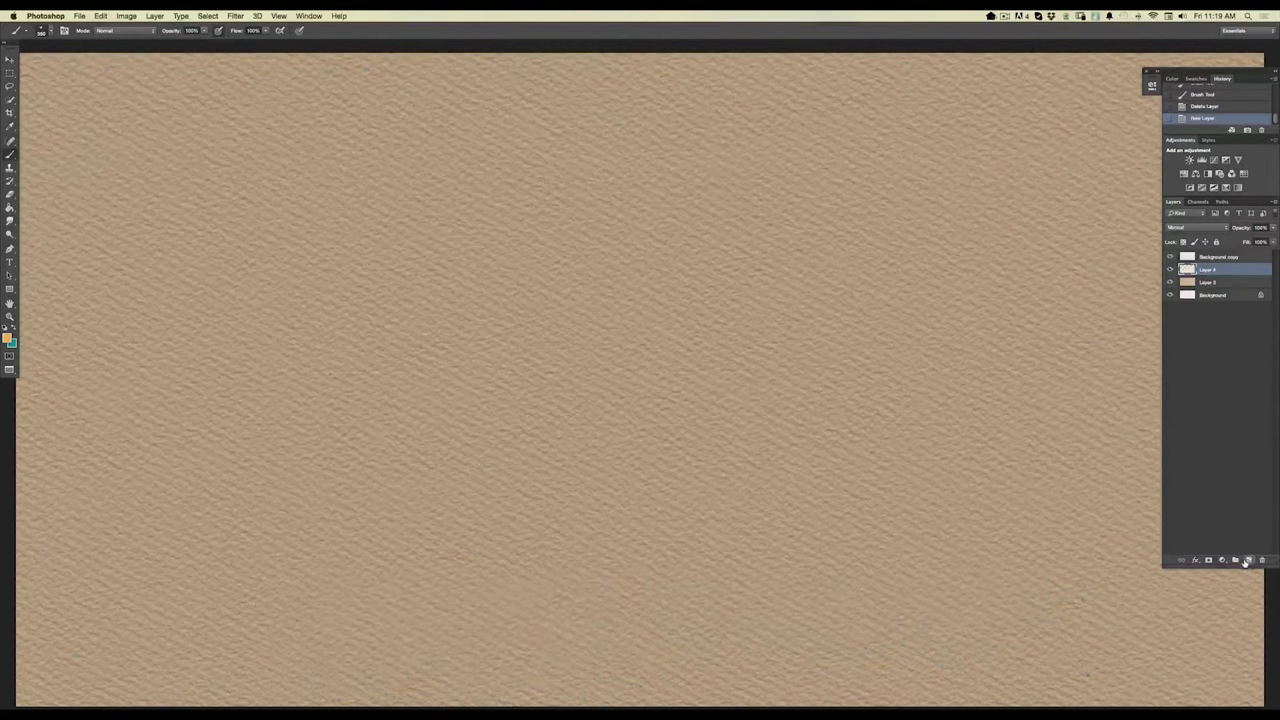
pyautogui.click(41, 30)
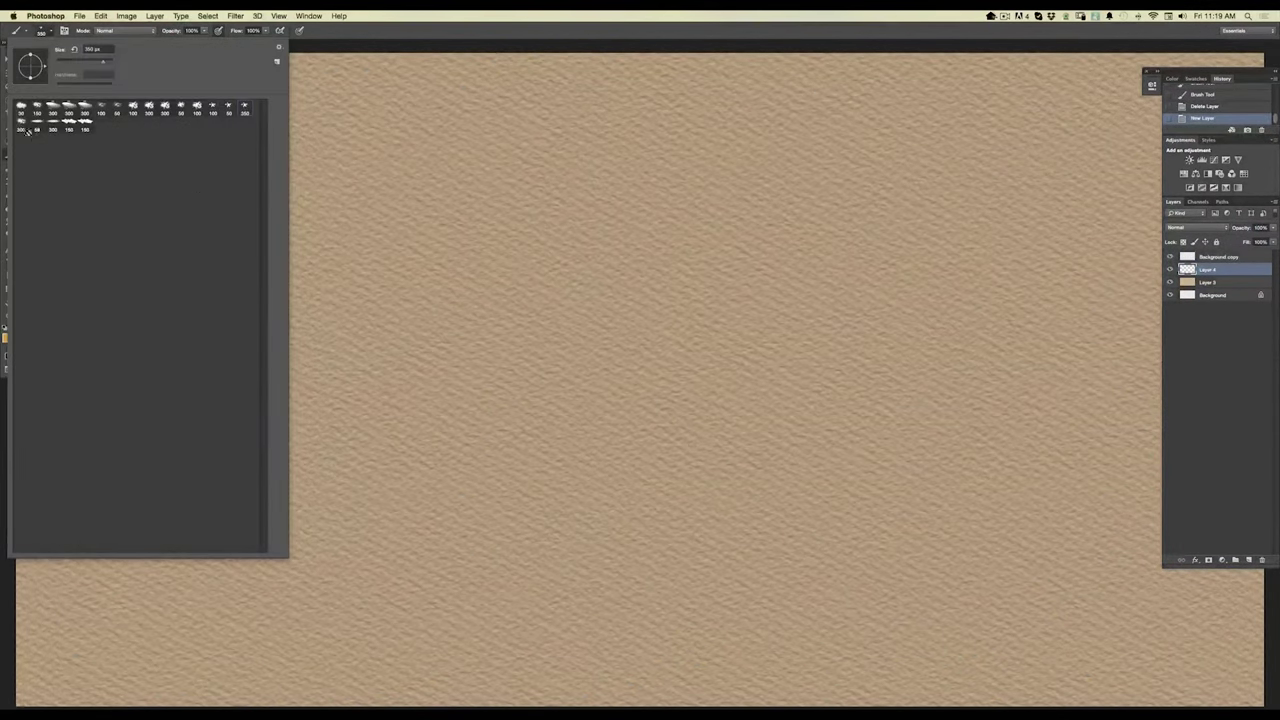
pyautogui.click(451, 331)
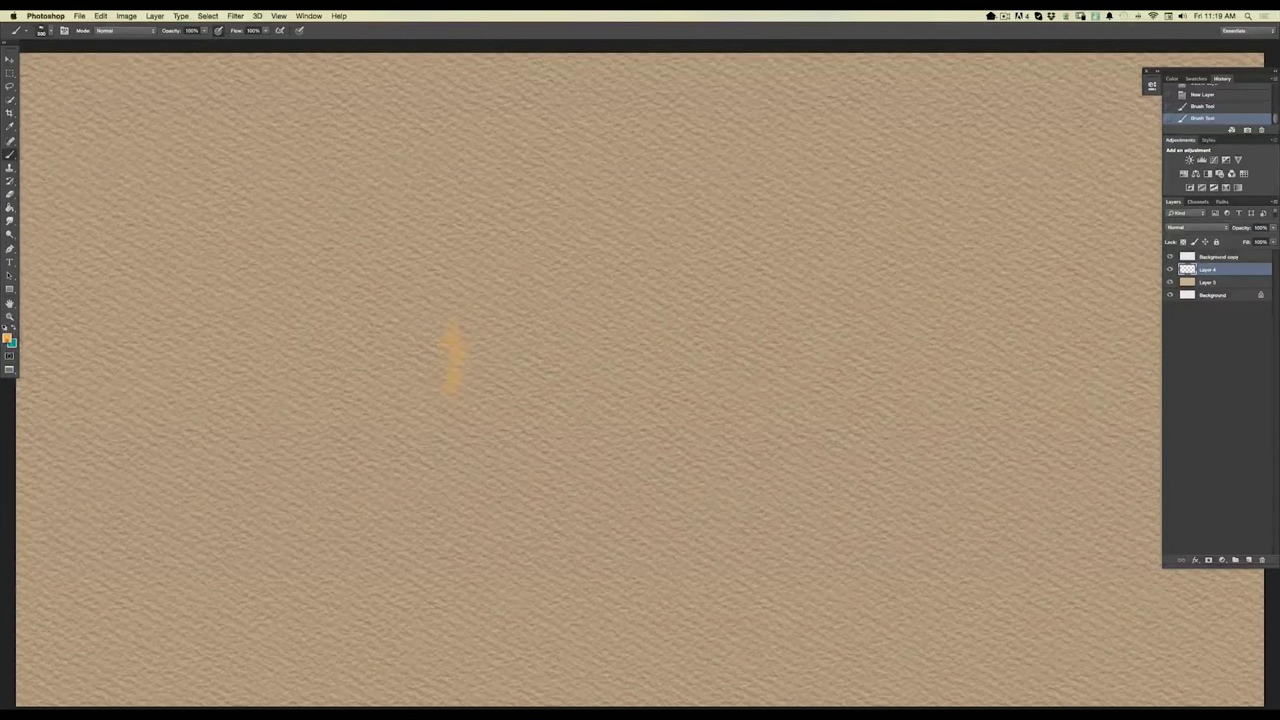
# Set the foreground color to dark navy and paint rough textured strokes over the left part of the canvas.
pyautogui.click(8, 340)
pyautogui.click(259, 523)
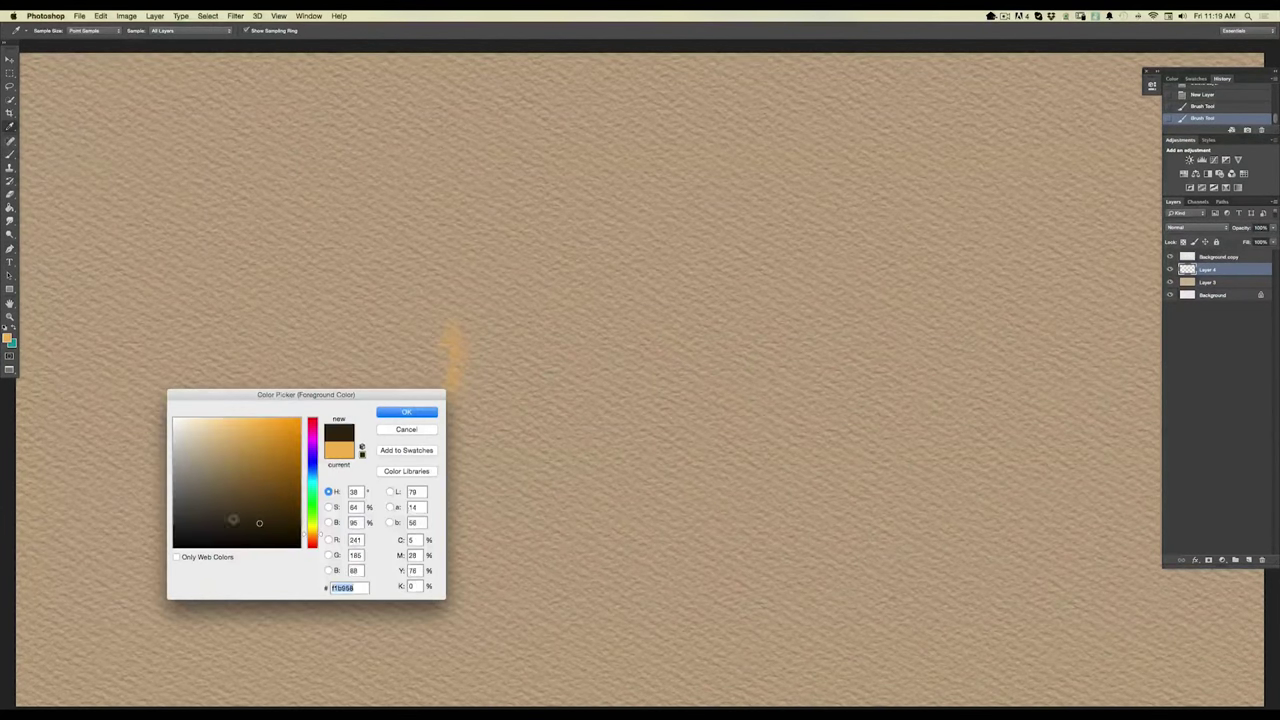
pyautogui.click(312, 475)
pyautogui.click(404, 413)
pyautogui.moveTo(443, 281)
pyautogui.mouseDown()
pyautogui.moveTo(451, 436)
pyautogui.moveTo(457, 331)
pyautogui.moveTo(428, 195)
pyautogui.moveTo(418, 322)
pyautogui.moveTo(306, 227)
pyautogui.moveTo(198, 182)
pyautogui.mouseUp()
pyautogui.moveTo(360, 345)
pyautogui.mouseDown()
pyautogui.moveTo(230, 260)
pyautogui.moveTo(245, 410)
pyautogui.moveTo(325, 528)
pyautogui.moveTo(215, 395)
pyautogui.moveTo(185, 315)
pyautogui.moveTo(185, 440)
pyautogui.mouseUp()
pyautogui.moveTo(335, 390)
pyautogui.mouseDown()
pyautogui.moveTo(370, 430)
pyautogui.moveTo(395, 495)
pyautogui.moveTo(435, 520)
pyautogui.moveTo(470, 530)
pyautogui.moveTo(495, 480)
pyautogui.moveTo(470, 570)
pyautogui.moveTo(282, 383)
pyautogui.mouseUp()
# Switch to a thinner textured brush preset and paint crossing dark navy lines in the middle, extending below the rough strokes.
pyautogui.click(42, 31)
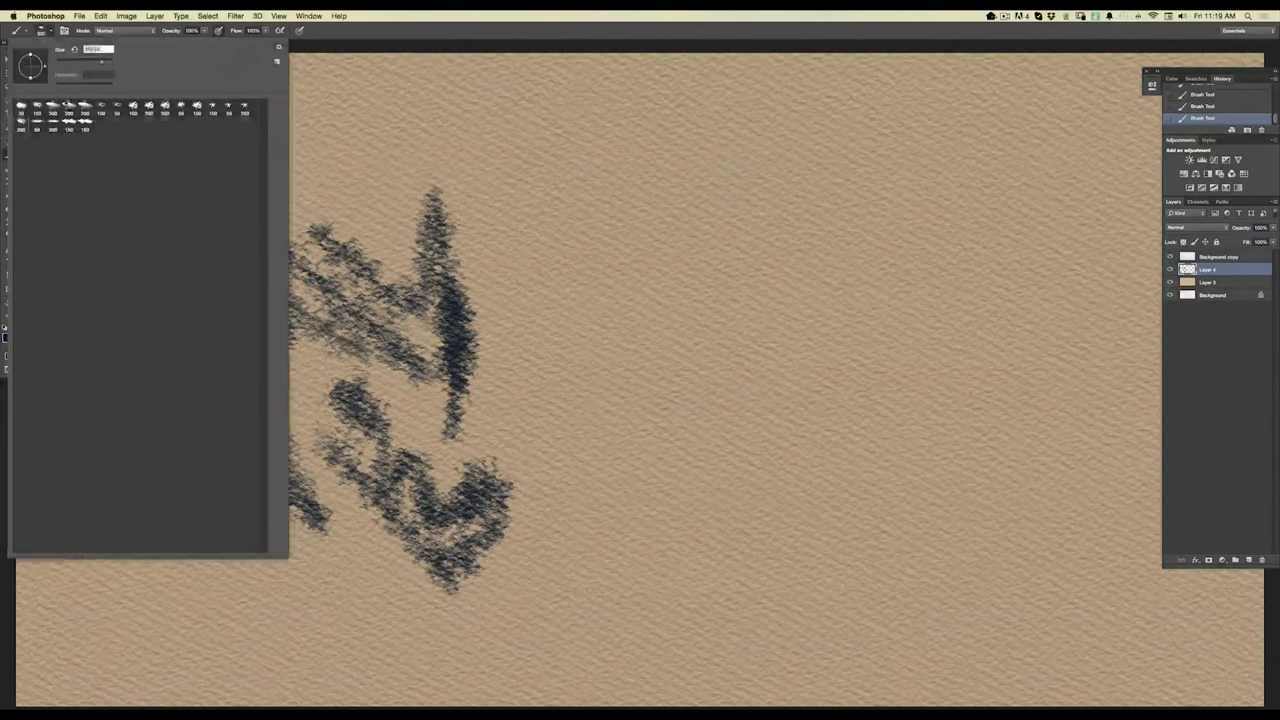
pyautogui.moveTo(547, 110); pyautogui.dragTo(557, 414)
pyautogui.moveTo(466, 121)
pyautogui.mouseDown()
pyautogui.moveTo(591, 394)
pyautogui.moveTo(610, 468)
pyautogui.mouseUp()
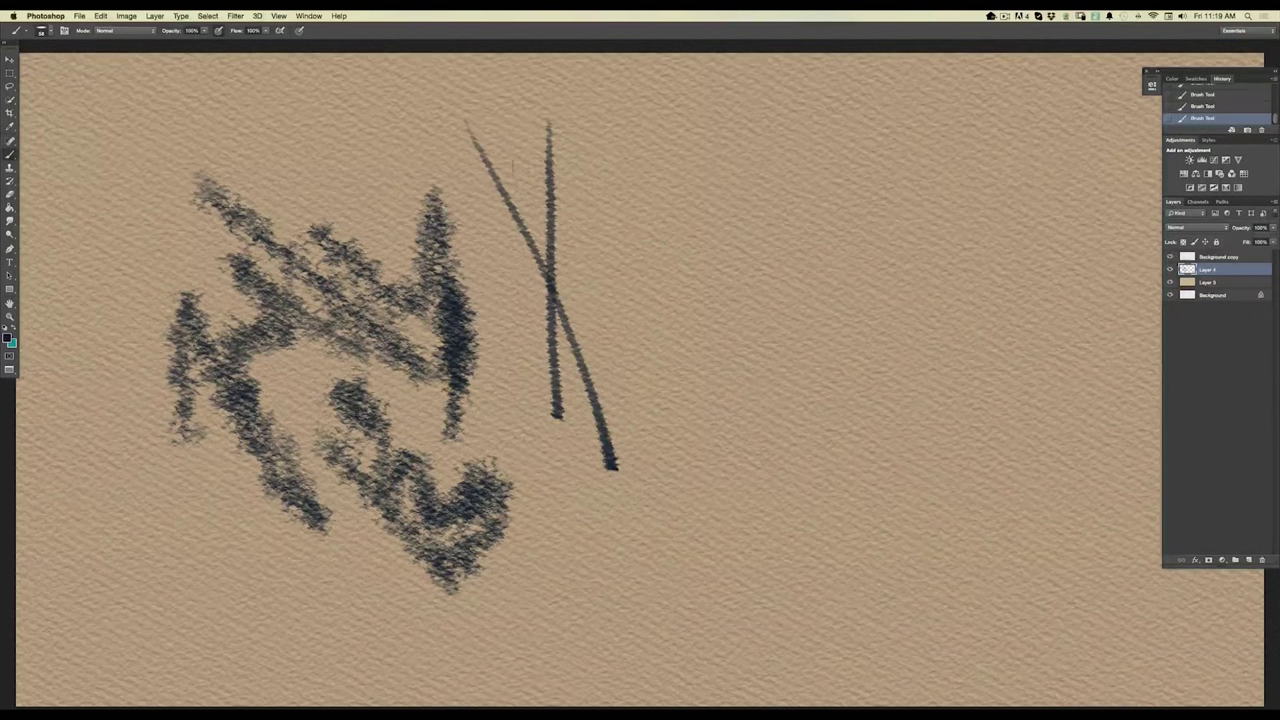
pyautogui.moveTo(512, 168); pyautogui.dragTo(636, 462)
pyautogui.moveTo(628, 270)
pyautogui.mouseDown()
pyautogui.moveTo(604, 550)
pyautogui.moveTo(534, 440)
pyautogui.moveTo(518, 470)
pyautogui.moveTo(540, 550)
pyautogui.moveTo(612, 618)
pyautogui.moveTo(380, 572)
pyautogui.moveTo(330, 535)
pyautogui.mouseUp()
# Enlarge the brush and paint several wide upright dark navy strokes across the right half of the canvas.
pyautogui.click(41, 30)
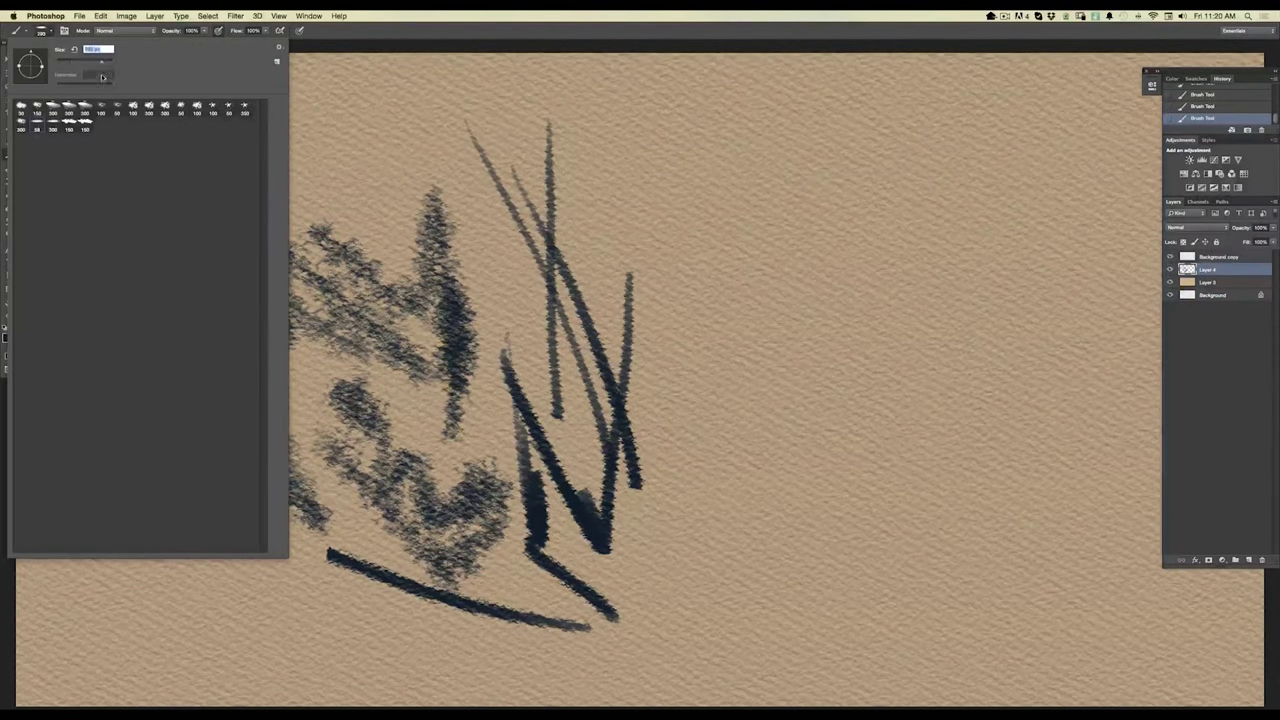
pyautogui.press('Return')
pyautogui.moveTo(752, 128); pyautogui.dragTo(795, 535)
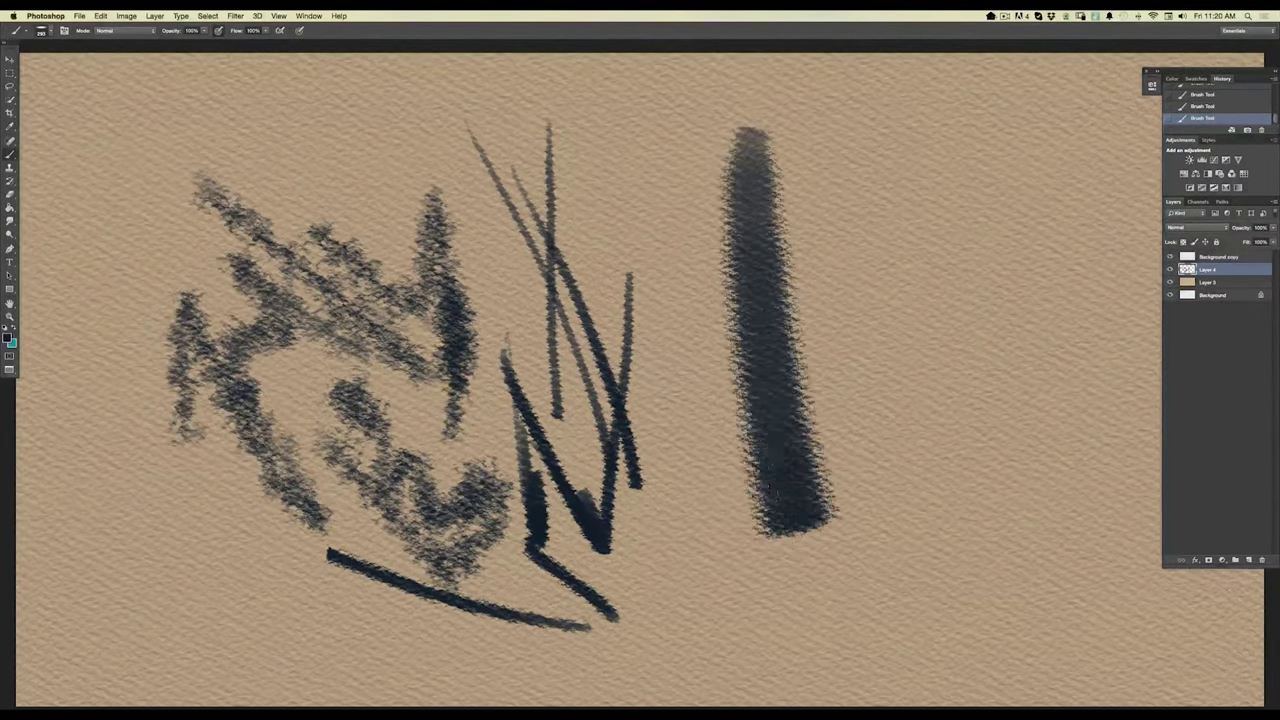
pyautogui.moveTo(884, 548); pyautogui.dragTo(876, 184)
pyautogui.moveTo(968, 160); pyautogui.dragTo(945, 468)
pyautogui.moveTo(1030, 162)
pyautogui.mouseDown()
pyautogui.moveTo(996, 514)
pyautogui.moveTo(1003, 566)
pyautogui.moveTo(513, 176)
pyautogui.mouseUp()
# Sweep broad dark navy strokes diagonally across the left and center until the central area is densely covered.
pyautogui.moveTo(822, 535)
pyautogui.mouseDown()
pyautogui.moveTo(495, 195)
pyautogui.moveTo(355, 112)
pyautogui.mouseUp()
pyautogui.moveTo(182, 100)
pyautogui.mouseDown()
pyautogui.moveTo(180, 285)
pyautogui.moveTo(318, 525)
pyautogui.mouseUp()
pyautogui.moveTo(170, 458); pyautogui.dragTo(362, 604)
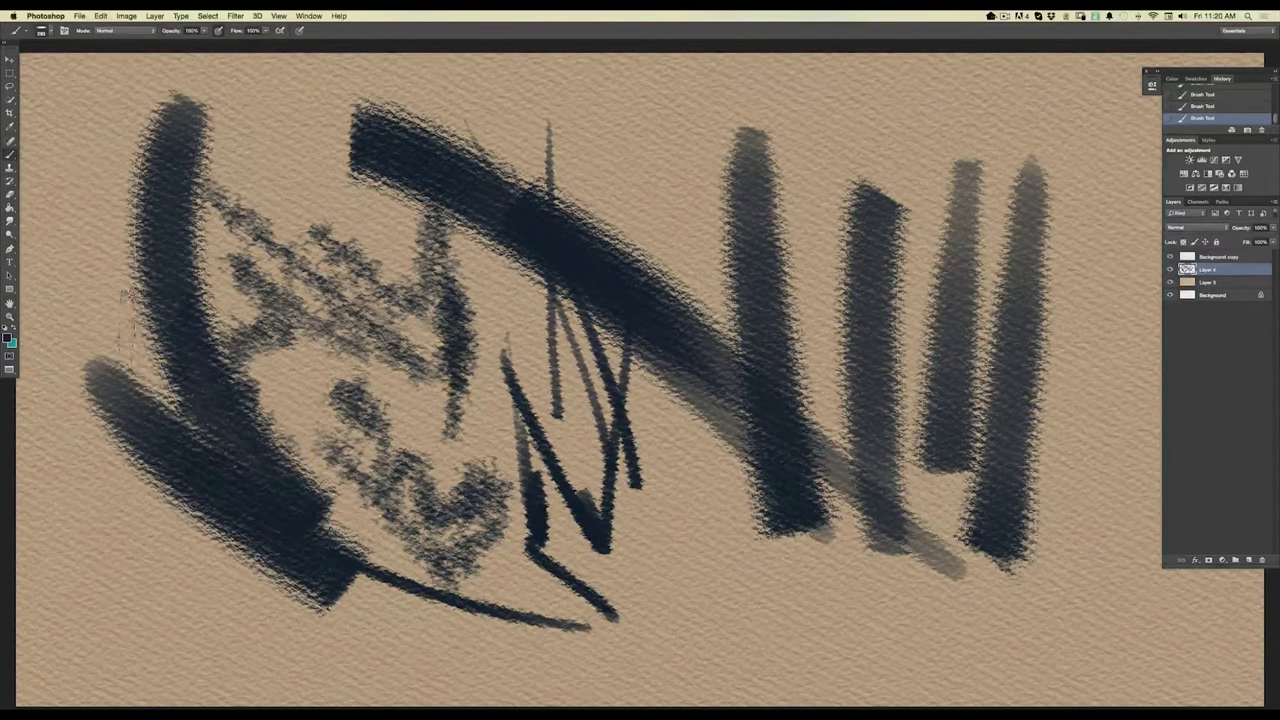
pyautogui.moveTo(122, 322); pyautogui.dragTo(400, 540)
pyautogui.moveTo(360, 178)
pyautogui.mouseDown()
pyautogui.moveTo(510, 162)
pyautogui.moveTo(940, 570)
pyautogui.mouseUp()
pyautogui.moveTo(580, 215)
pyautogui.mouseDown()
pyautogui.moveTo(780, 345)
pyautogui.moveTo(600, 260)
pyautogui.moveTo(488, 246)
pyautogui.moveTo(597, 392)
pyautogui.moveTo(678, 582)
pyautogui.moveTo(592, 590)
pyautogui.moveTo(440, 520)
pyautogui.moveTo(488, 562)
pyautogui.mouseUp()
# Set the foreground color to bright blue #2370c7 and paint wide crossing strokes over the dark navy area.
pyautogui.click(8, 340)
pyautogui.click(280, 446)
pyautogui.click(403, 412)
pyautogui.moveTo(889, 510)
pyautogui.mouseDown()
pyautogui.moveTo(620, 295)
pyautogui.moveTo(385, 168)
pyautogui.mouseUp()
pyautogui.moveTo(860, 530)
pyautogui.mouseDown()
pyautogui.moveTo(412, 330)
pyautogui.moveTo(278, 320)
pyautogui.mouseUp()
pyautogui.moveTo(452, 235); pyautogui.dragTo(530, 545)
pyautogui.moveTo(381, 415); pyautogui.dragTo(451, 486)
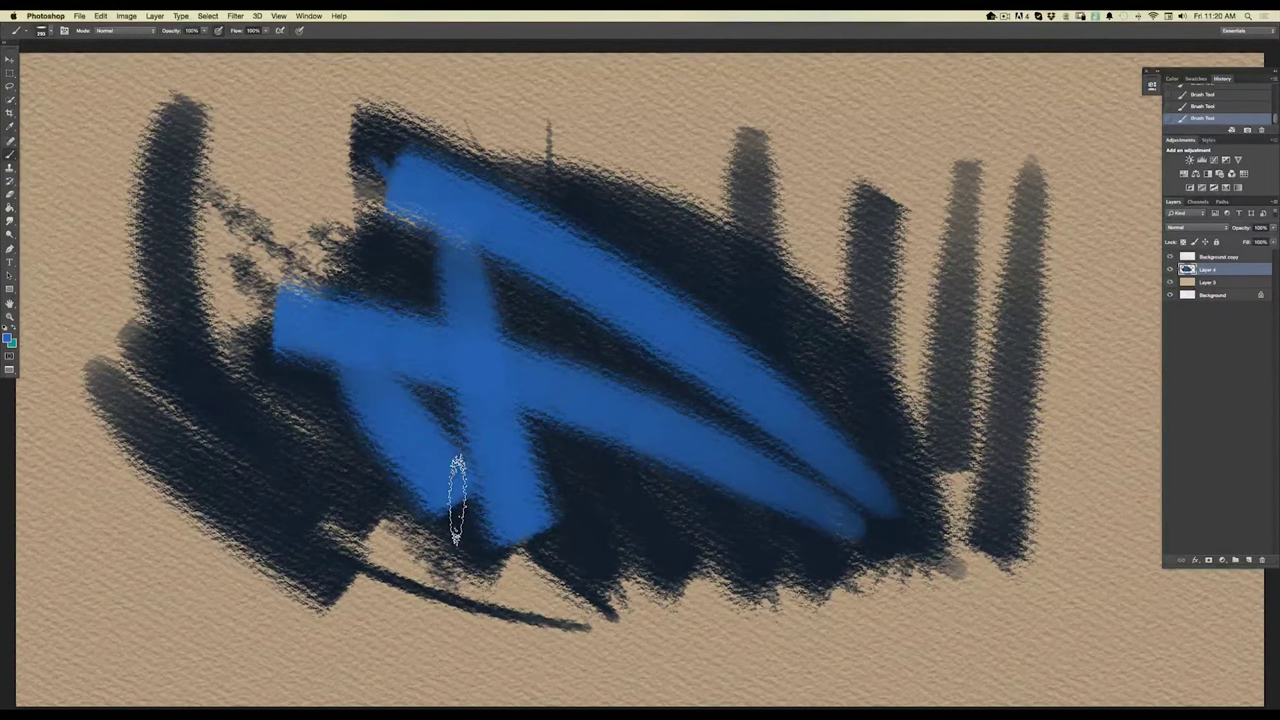
# Replace the painted layer with a blank one and paint two tapered bright blue strokes using another brush preset.
pyautogui.moveTo(1208, 270)
pyautogui.mouseDown()
pyautogui.moveTo(1238, 549)
pyautogui.moveTo(1261, 560)
pyautogui.mouseUp()
pyautogui.click(1248, 561)
pyautogui.click(48, 32)
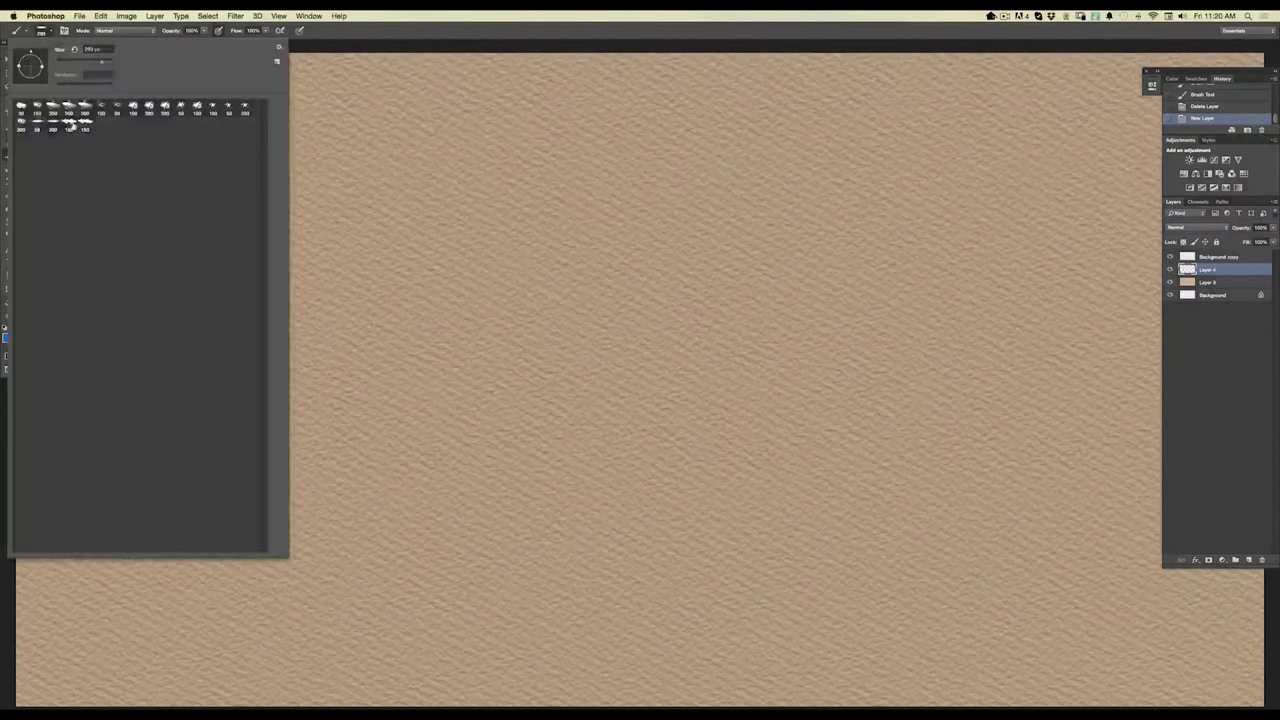
pyautogui.click(293, 277)
pyautogui.moveTo(501, 172); pyautogui.dragTo(578, 480)
pyautogui.moveTo(335, 195); pyautogui.dragTo(492, 528)
# Set the foreground color back to dark navy and paint tapered strokes on both sides of the blue ones.
pyautogui.click(8, 339)
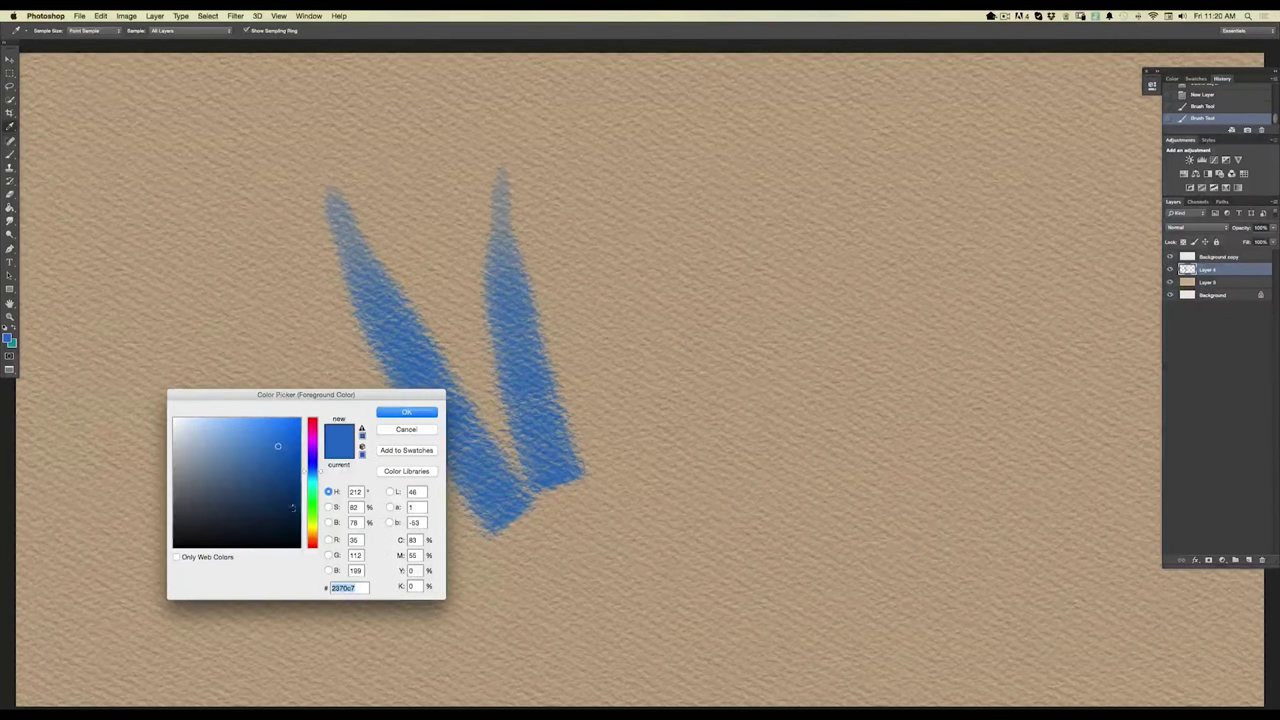
pyautogui.click(400, 413)
pyautogui.moveTo(257, 243)
pyautogui.mouseDown()
pyautogui.moveTo(420, 514)
pyautogui.moveTo(470, 560)
pyautogui.mouseUp()
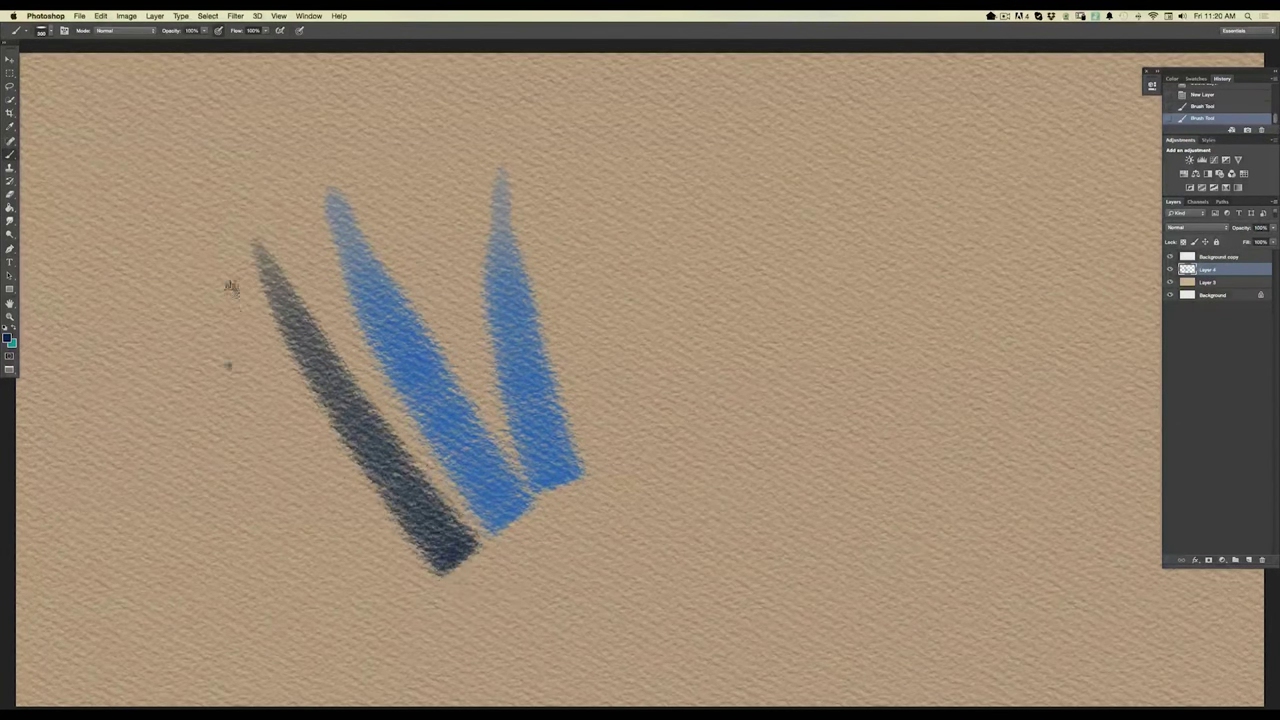
pyautogui.moveTo(235, 338); pyautogui.dragTo(440, 568)
pyautogui.moveTo(593, 185); pyautogui.dragTo(600, 545)
pyautogui.moveTo(640, 235)
pyautogui.mouseDown()
pyautogui.moveTo(648, 485)
pyautogui.moveTo(620, 548)
pyautogui.mouseUp()
pyautogui.moveTo(700, 170)
pyautogui.mouseDown()
pyautogui.moveTo(712, 250)
pyautogui.moveTo(683, 535)
pyautogui.mouseUp()
pyautogui.moveTo(760, 180); pyautogui.dragTo(700, 530)
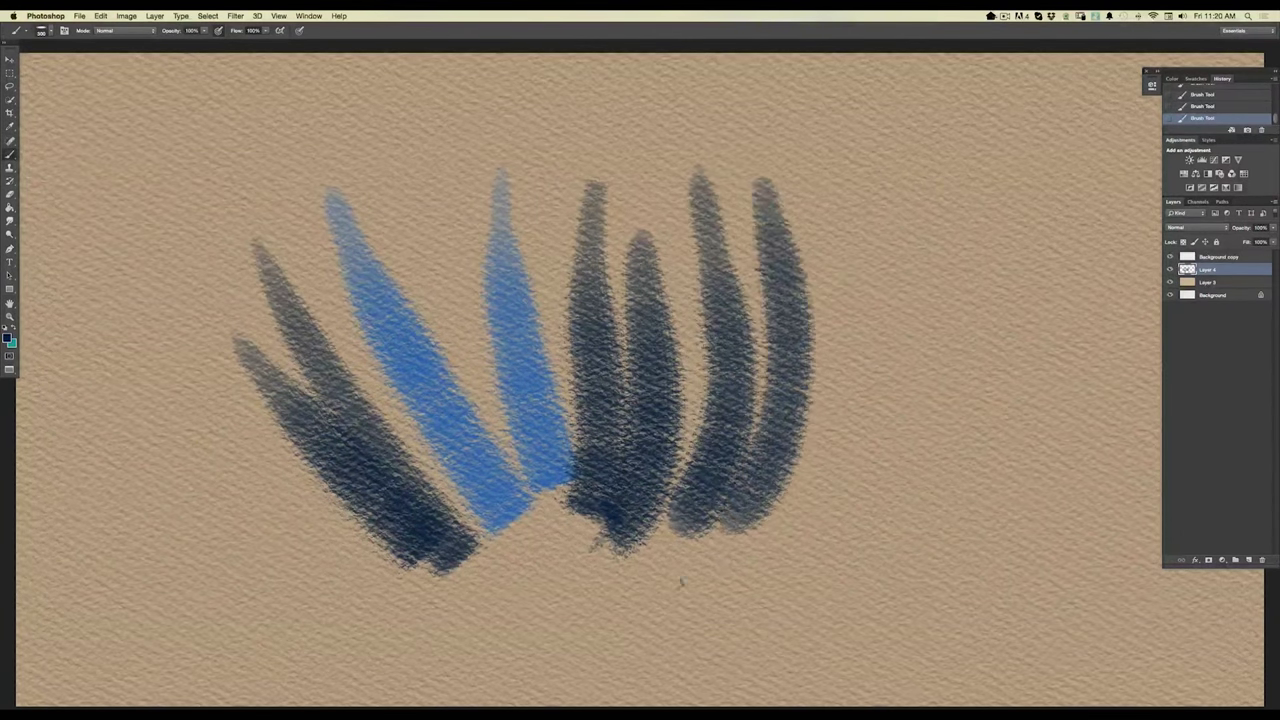
# Extend the fan of dark navy strokes with three more at its right end and three at its left end.
pyautogui.moveTo(835, 185); pyautogui.dragTo(782, 545)
pyautogui.moveTo(884, 232); pyautogui.dragTo(835, 558)
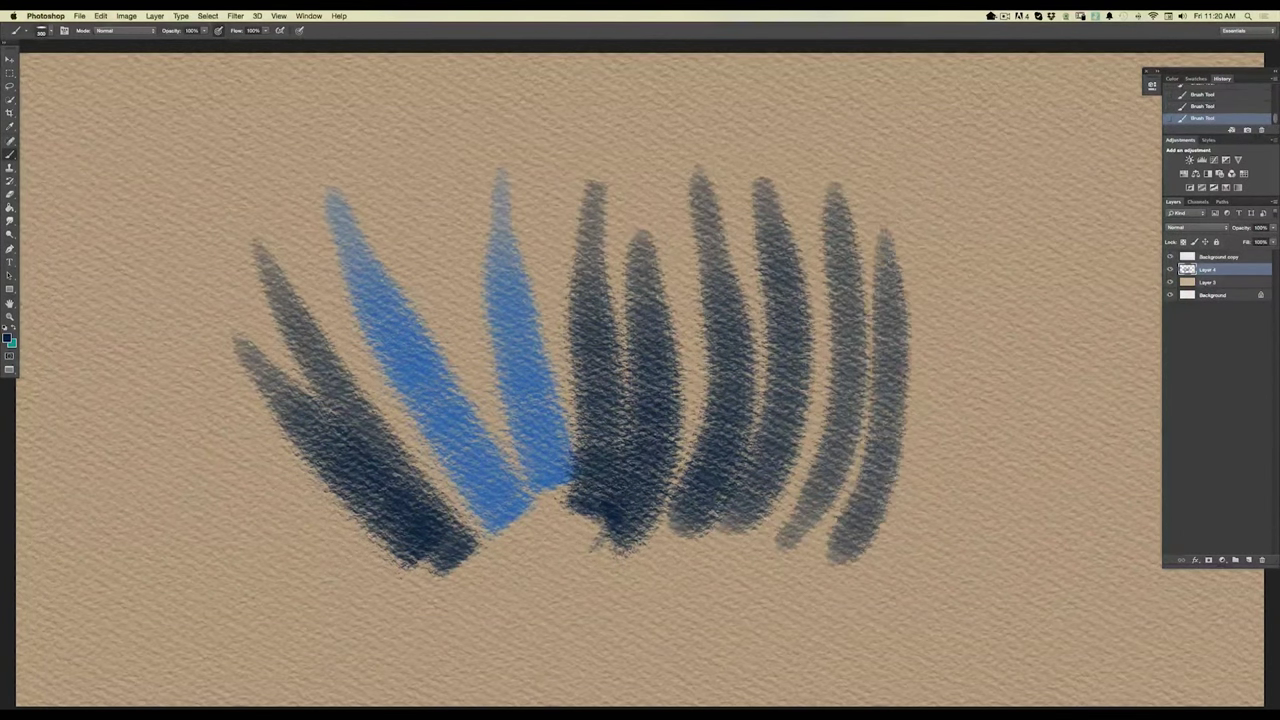
pyautogui.moveTo(912, 240); pyautogui.dragTo(870, 562)
pyautogui.moveTo(150, 125)
pyautogui.mouseDown()
pyautogui.moveTo(238, 368)
pyautogui.moveTo(302, 495)
pyautogui.mouseUp()
pyautogui.moveTo(118, 320); pyautogui.dragTo(322, 540)
pyautogui.moveTo(95, 400); pyautogui.dragTo(293, 561)
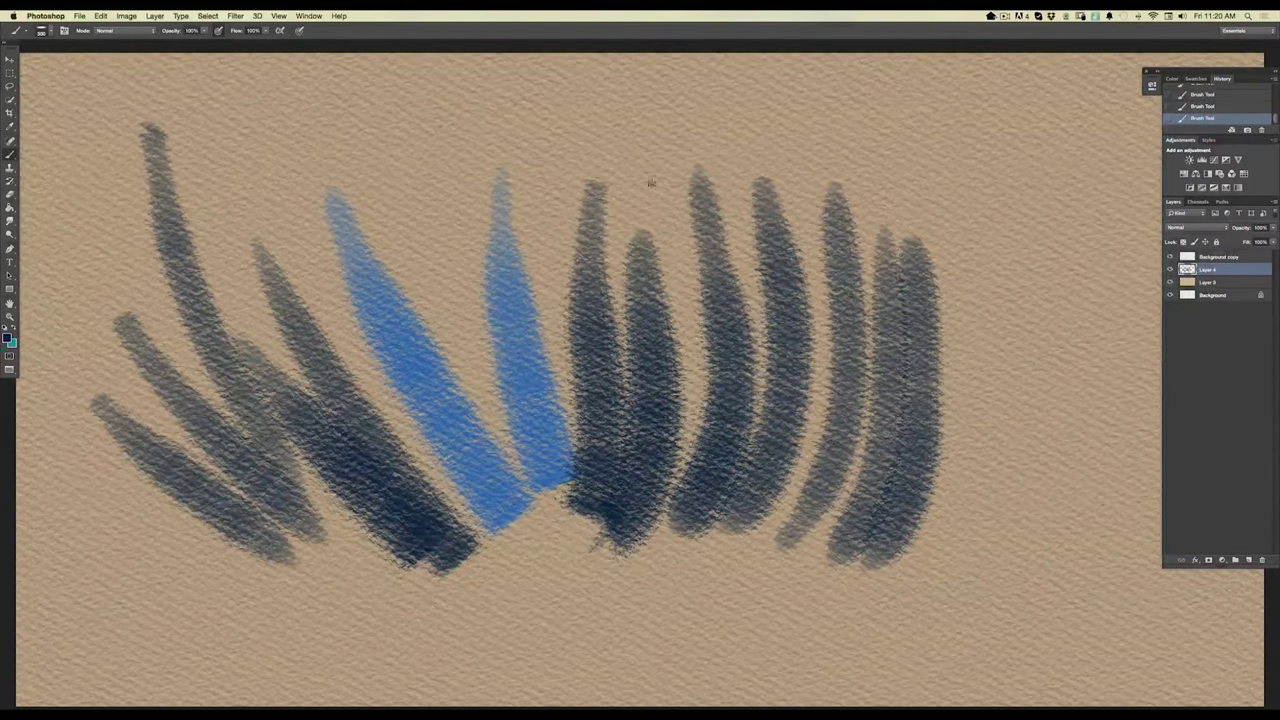
# Layer more dark navy strokes over the central marks and partly over the two blue strokes to darken them.
pyautogui.moveTo(651, 215)
pyautogui.mouseDown()
pyautogui.moveTo(660, 370)
pyautogui.moveTo(648, 545)
pyautogui.mouseUp()
pyautogui.moveTo(737, 184)
pyautogui.mouseDown()
pyautogui.moveTo(735, 320)
pyautogui.moveTo(692, 515)
pyautogui.mouseUp()
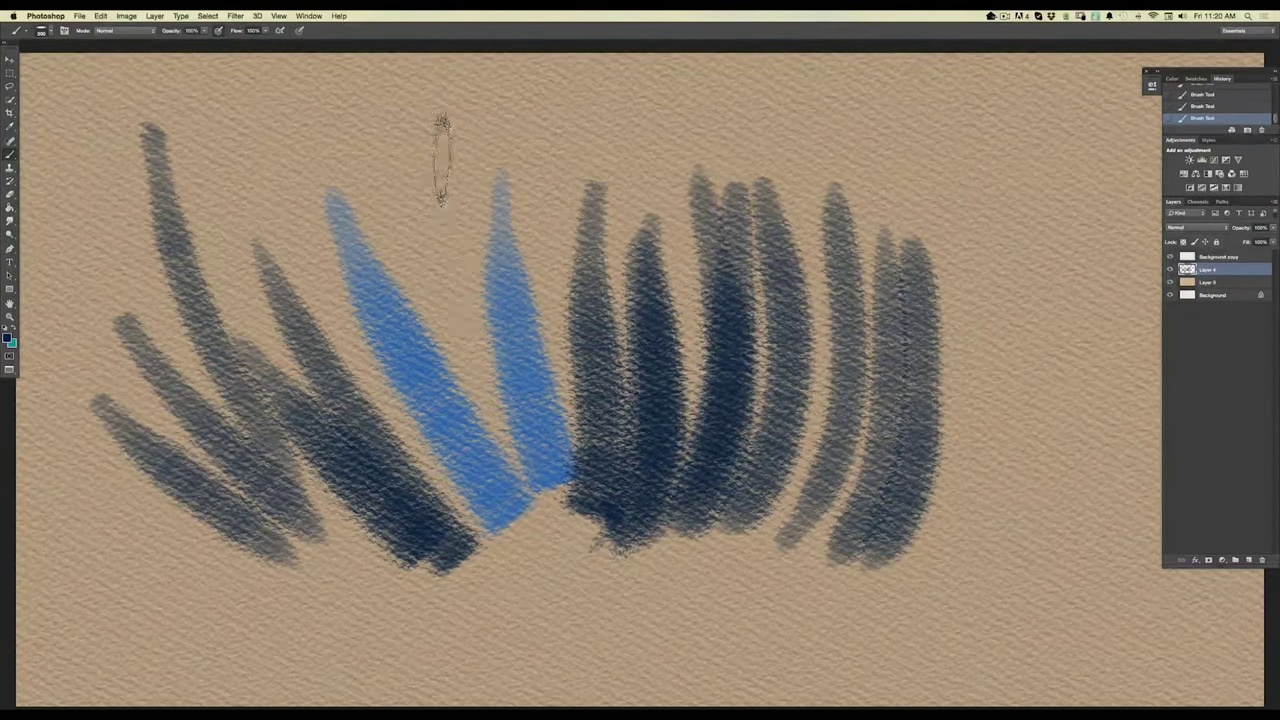
pyautogui.moveTo(443, 132); pyautogui.dragTo(528, 540)
pyautogui.moveTo(447, 402); pyautogui.dragTo(520, 540)
pyautogui.moveTo(455, 450); pyautogui.dragTo(528, 560)
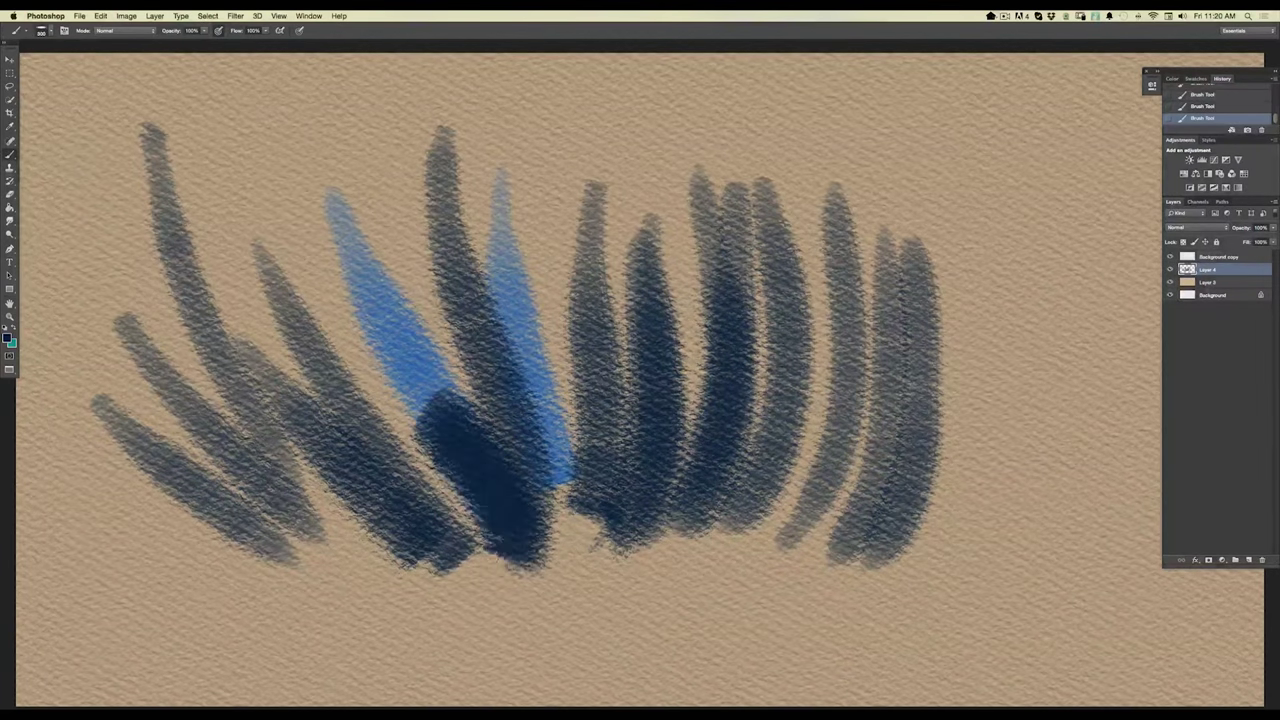
pyautogui.moveTo(285, 180); pyautogui.dragTo(440, 465)
pyautogui.moveTo(205, 150); pyautogui.dragTo(375, 400)
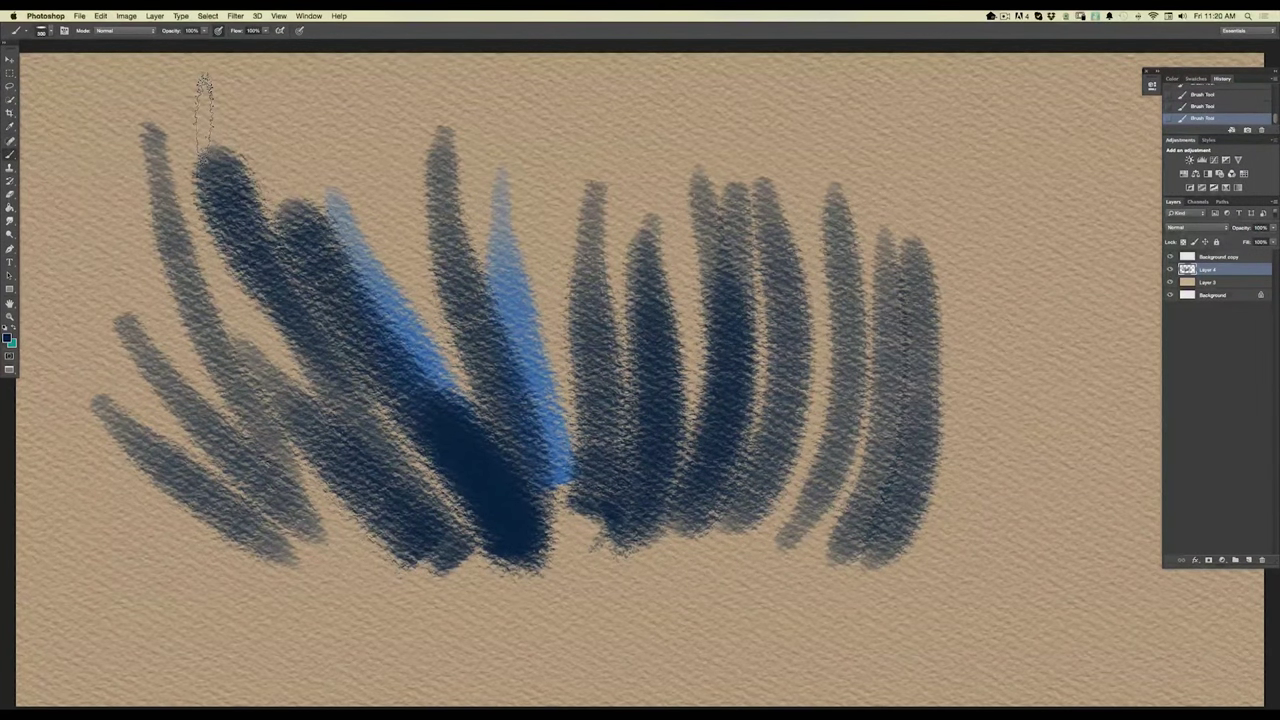
# Build up dense overlapping dark navy strokes at the right end of the fan.
pyautogui.moveTo(958, 185); pyautogui.dragTo(910, 550)
pyautogui.moveTo(1008, 168)
pyautogui.mouseDown()
pyautogui.moveTo(930, 560)
pyautogui.moveTo(1012, 260)
pyautogui.moveTo(940, 575)
pyautogui.mouseUp()
pyautogui.moveTo(1050, 293)
pyautogui.mouseDown()
pyautogui.moveTo(1026, 395)
pyautogui.moveTo(850, 540)
pyautogui.mouseUp()
# Reduce the brush to a thin tip and paint fine converging dark navy lines above the left blue stroke.
pyautogui.click(48, 33)
pyautogui.moveTo(71, 61); pyautogui.dragTo(61, 61)
pyautogui.moveTo(366, 104); pyautogui.dragTo(397, 271)
pyautogui.moveTo(351, 122); pyautogui.dragTo(376, 210)
pyautogui.moveTo(347, 158); pyautogui.dragTo(396, 255)
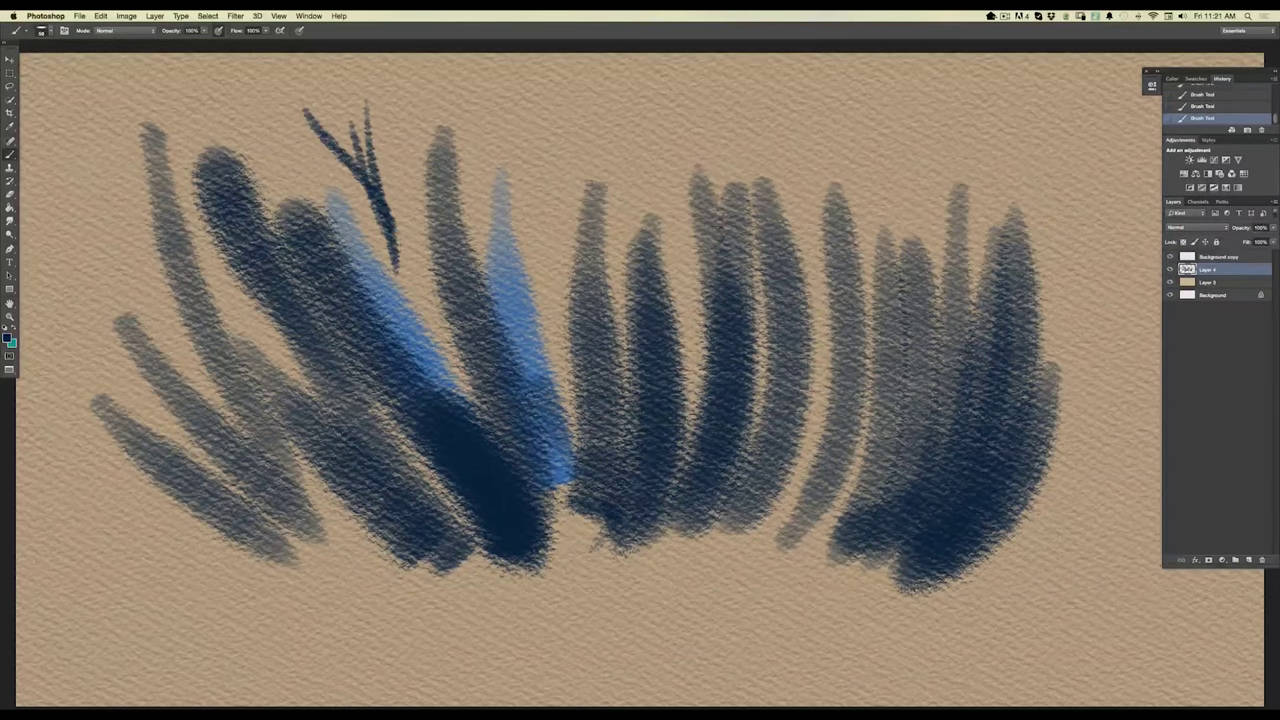
pyautogui.moveTo(297, 120); pyautogui.dragTo(393, 259)
pyautogui.moveTo(278, 144); pyautogui.dragTo(400, 270)
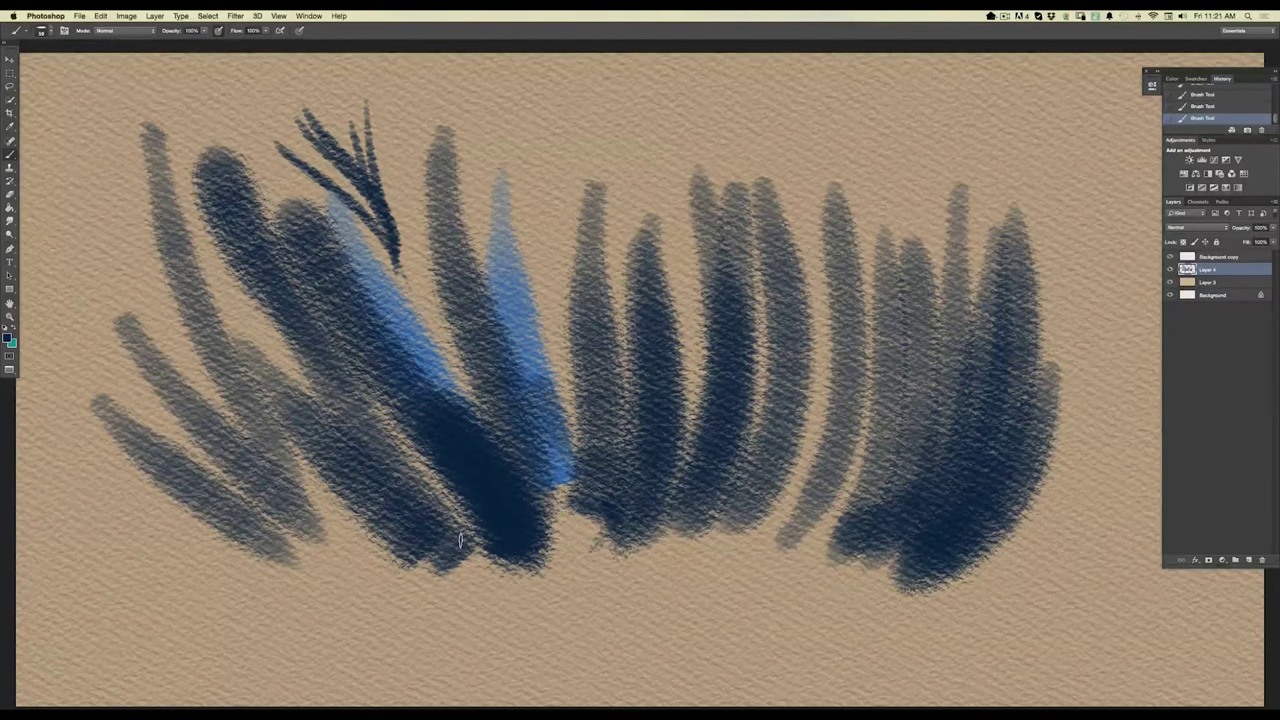
# Delete the painted layer and add a blank layer between the tan layer and the Background copy.
pyautogui.moveTo(1208, 272)
pyautogui.mouseDown()
pyautogui.moveTo(1260, 562)
pyautogui.moveTo(1238, 562)
pyautogui.mouseUp()
pyautogui.moveTo(1216, 271)
pyautogui.mouseDown()
pyautogui.moveTo(1229, 496)
pyautogui.moveTo(1261, 561)
pyautogui.mouseUp()
pyautogui.moveTo(1229, 351); pyautogui.dragTo(1261, 561)
pyautogui.click(1236, 562)
# Choose a flat textured brush preset and paint light and heavy dark navy strokes fanning across the left half.
pyautogui.click(50, 31)
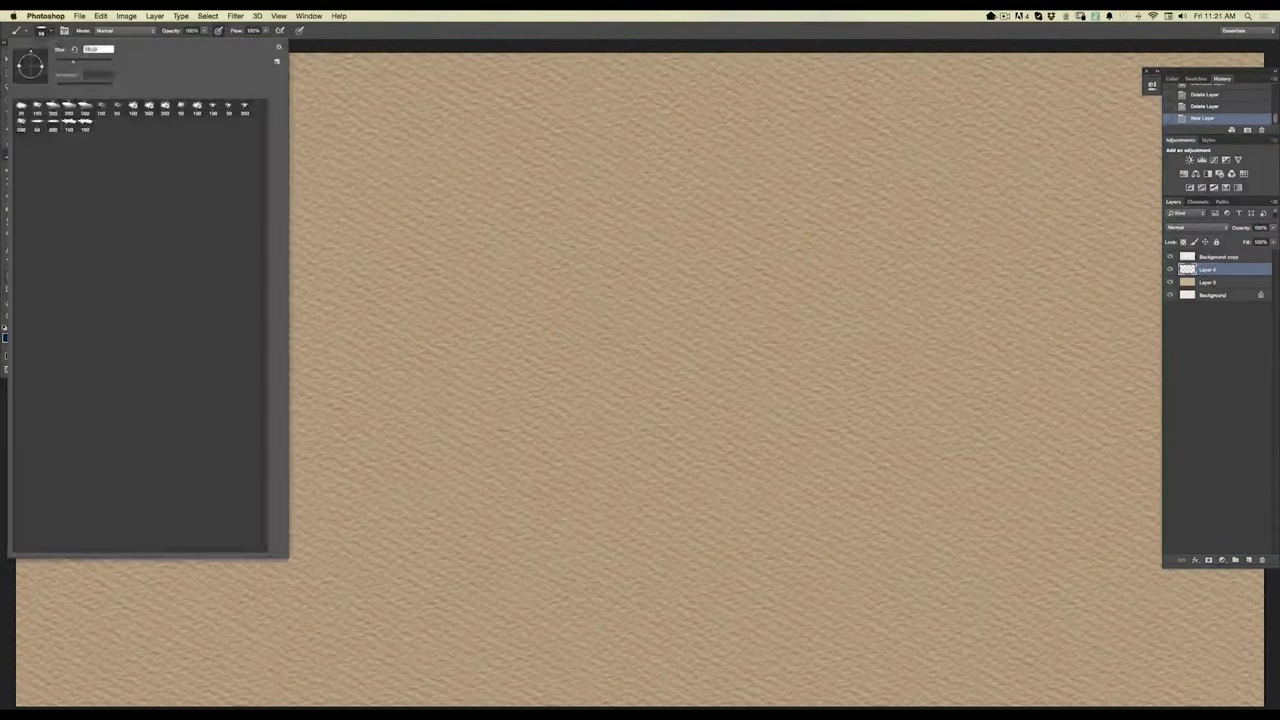
pyautogui.click(486, 135)
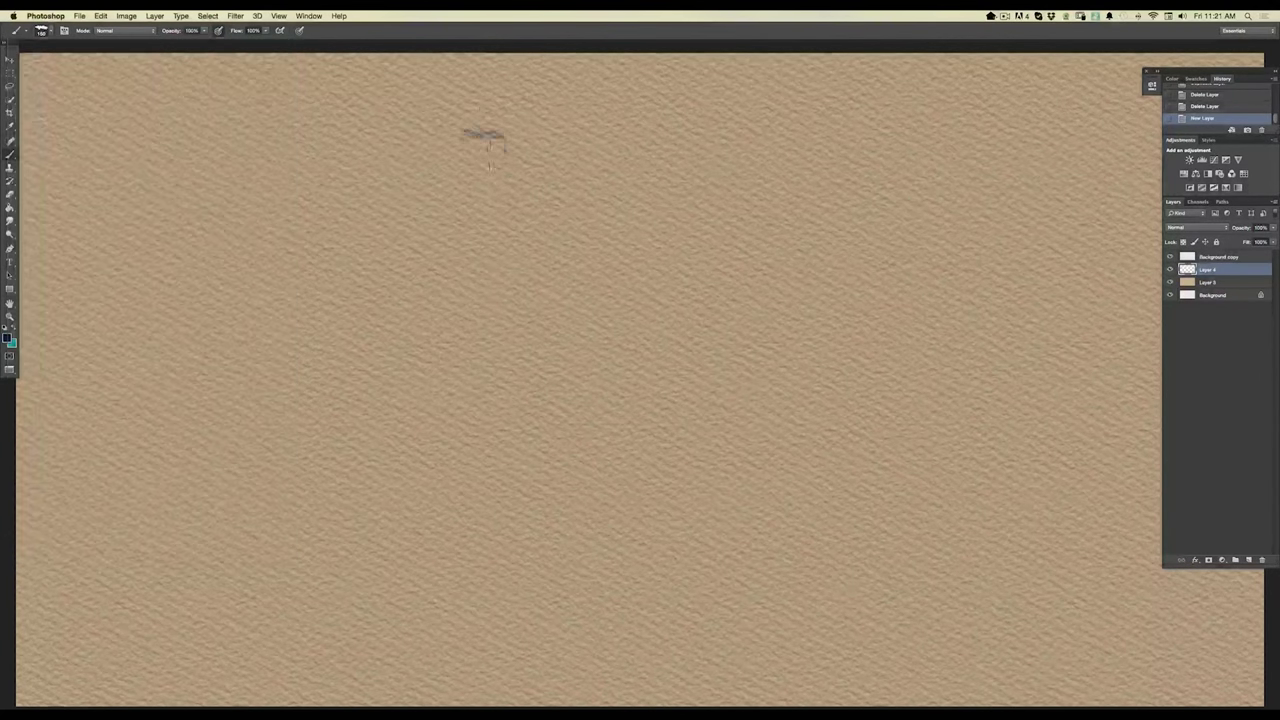
pyautogui.moveTo(486, 135); pyautogui.dragTo(483, 462)
pyautogui.moveTo(350, 191); pyautogui.dragTo(455, 480)
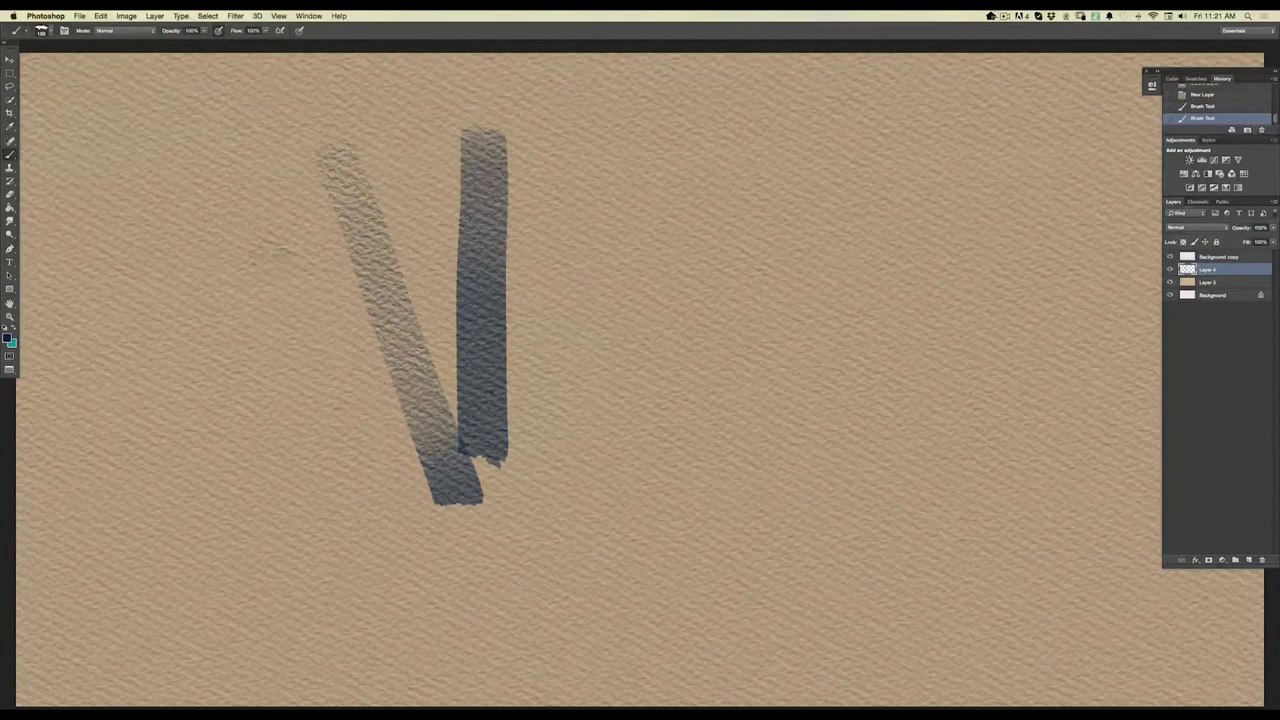
pyautogui.moveTo(272, 258); pyautogui.dragTo(445, 500)
pyautogui.moveTo(240, 250); pyautogui.dragTo(375, 505)
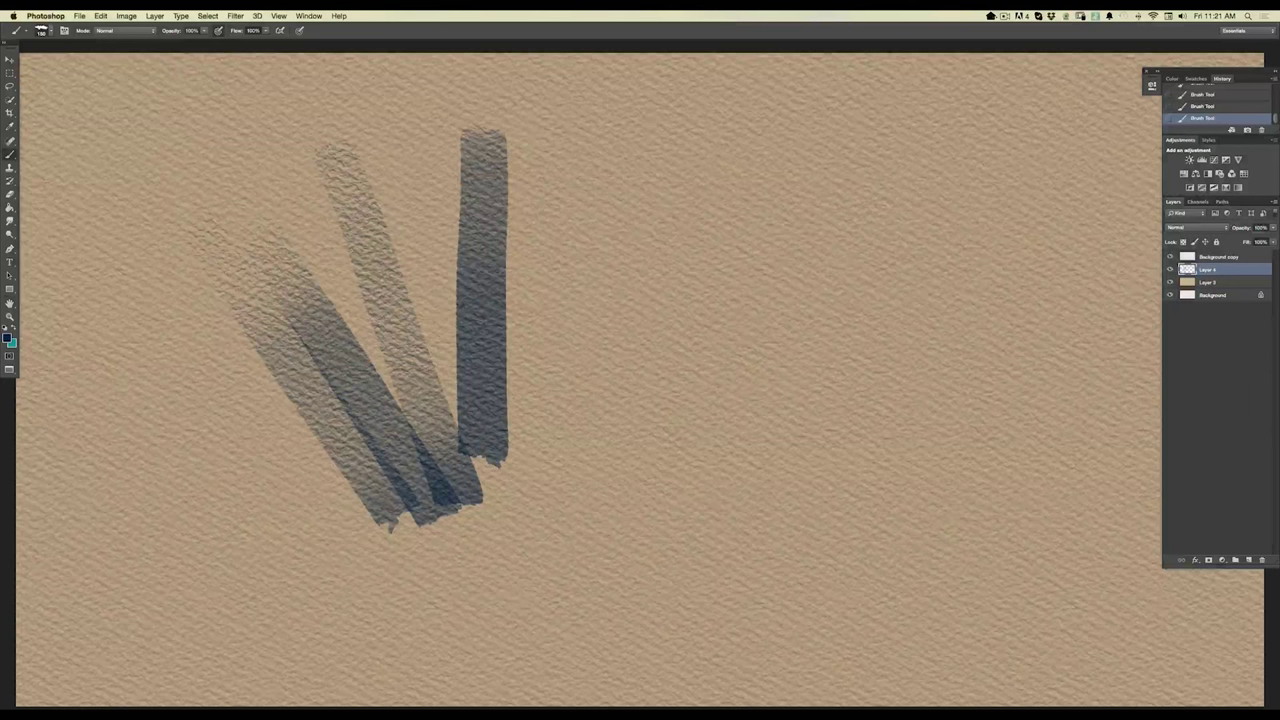
pyautogui.moveTo(540, 145); pyautogui.dragTo(540, 475)
pyautogui.moveTo(555, 245); pyautogui.dragTo(550, 490)
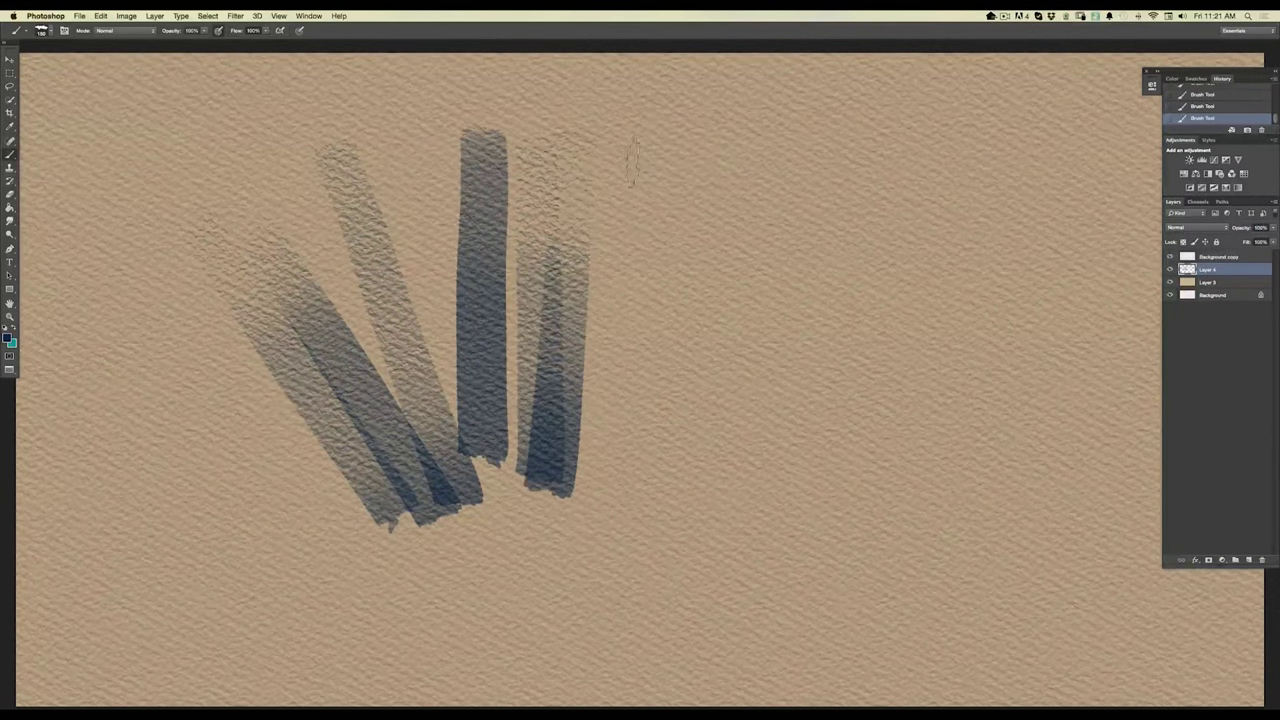
pyautogui.moveTo(615, 292); pyautogui.dragTo(590, 522)
# Paint overlapping dark navy strokes along the lower left of the fan, building up a dense dark patch.
pyautogui.moveTo(555, 598); pyautogui.dragTo(258, 515)
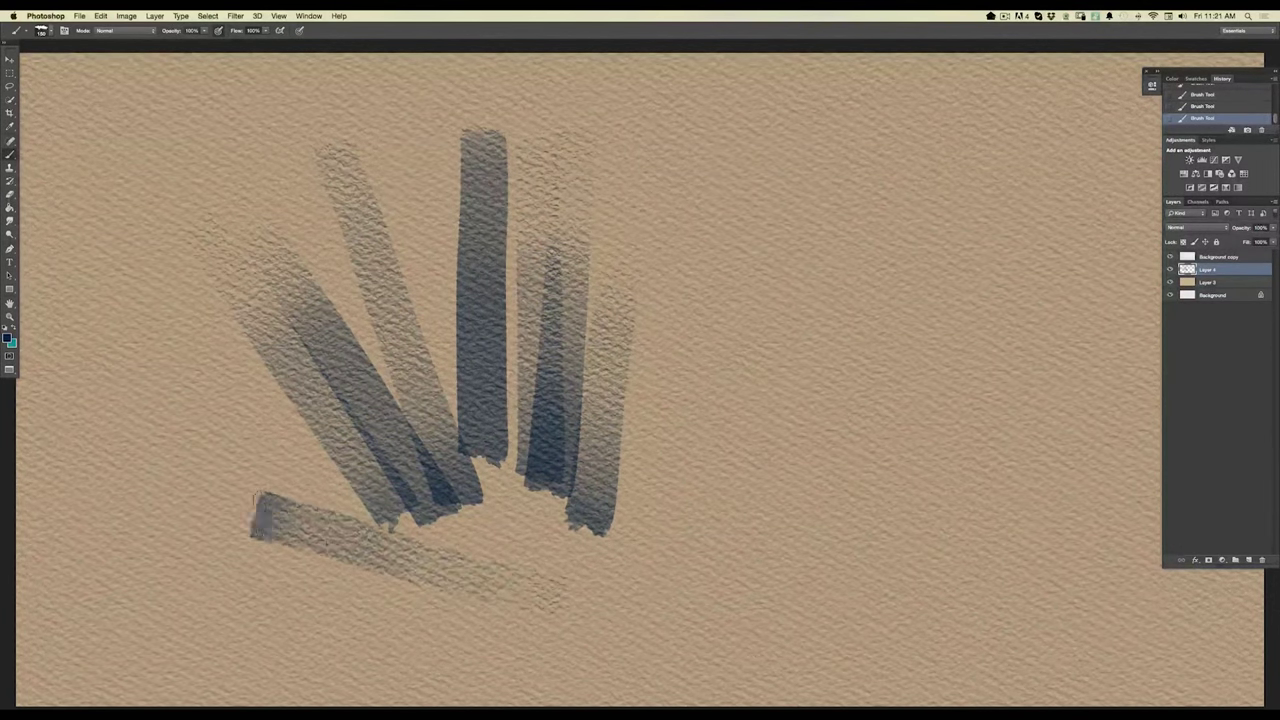
pyautogui.moveTo(527, 600); pyautogui.dragTo(204, 482)
pyautogui.moveTo(157, 282); pyautogui.dragTo(262, 588)
pyautogui.moveTo(188, 512)
pyautogui.mouseDown()
pyautogui.moveTo(246, 572)
pyautogui.moveTo(230, 530)
pyautogui.moveTo(235, 348)
pyautogui.mouseUp()
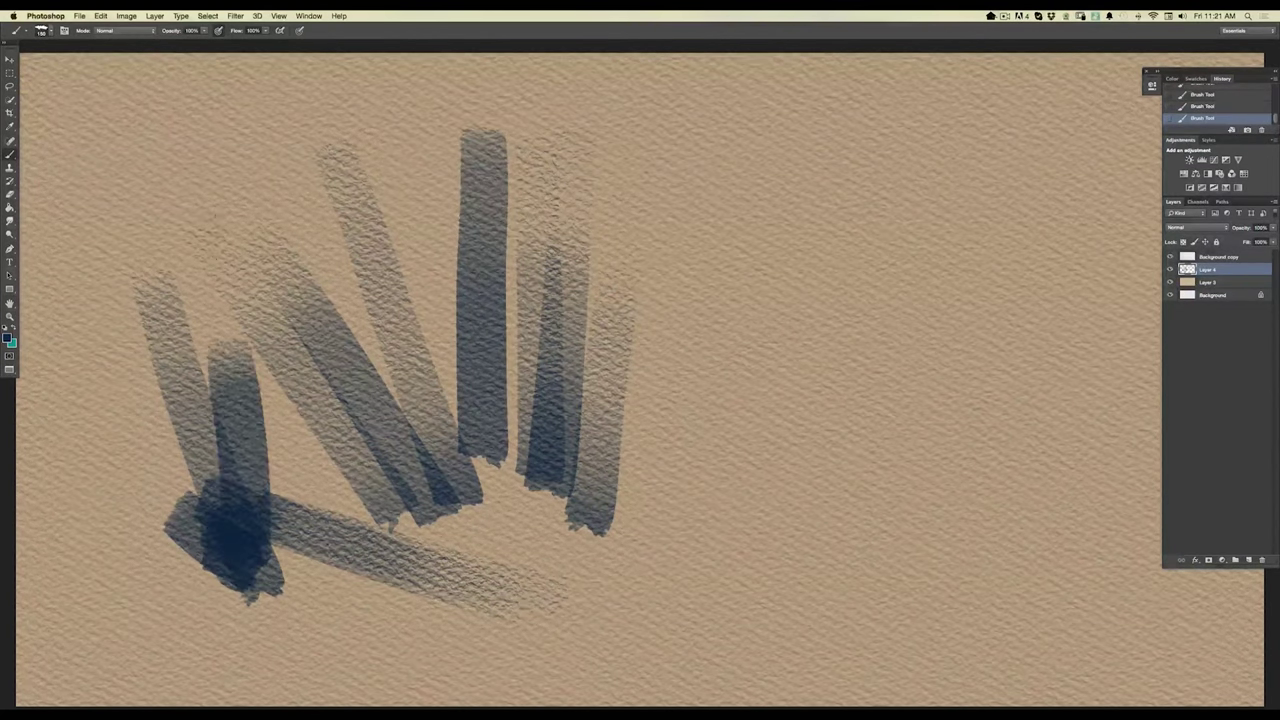
# Switch to the next, grainier brush preset and layer upright dark navy strokes across the right half.
pyautogui.click(47, 32)
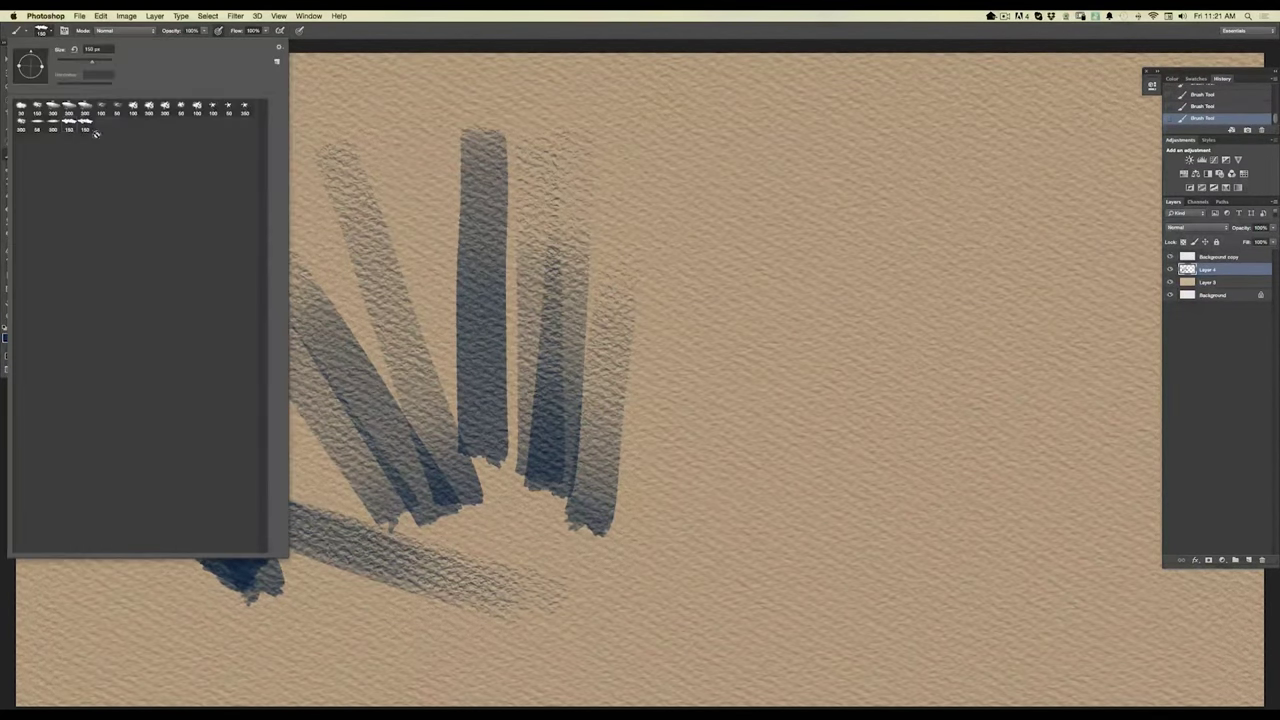
pyautogui.moveTo(741, 165); pyautogui.dragTo(730, 492)
pyautogui.moveTo(767, 200); pyautogui.dragTo(755, 494)
pyautogui.moveTo(813, 195); pyautogui.dragTo(792, 497)
pyautogui.moveTo(800, 350)
pyautogui.mouseDown()
pyautogui.moveTo(793, 492)
pyautogui.moveTo(807, 498)
pyautogui.mouseUp()
pyautogui.moveTo(866, 285); pyautogui.dragTo(818, 500)
pyautogui.moveTo(905, 255); pyautogui.dragTo(850, 535)
pyautogui.moveTo(936, 312); pyautogui.dragTo(885, 522)
pyautogui.moveTo(950, 416); pyautogui.dragTo(965, 495)
# Add grainy dark navy strokes below and to the left of the right-hand group, plus a heavier one at its right edge.
pyautogui.moveTo(832, 528); pyautogui.dragTo(765, 558)
pyautogui.moveTo(694, 472)
pyautogui.mouseDown()
pyautogui.moveTo(762, 582)
pyautogui.moveTo(662, 525)
pyautogui.moveTo(708, 578)
pyautogui.moveTo(688, 210)
pyautogui.mouseUp()
pyautogui.moveTo(940, 495)
pyautogui.mouseDown()
pyautogui.moveTo(995, 460)
pyautogui.moveTo(1020, 490)
pyautogui.moveTo(990, 400)
pyautogui.moveTo(1010, 235)
pyautogui.mouseUp()
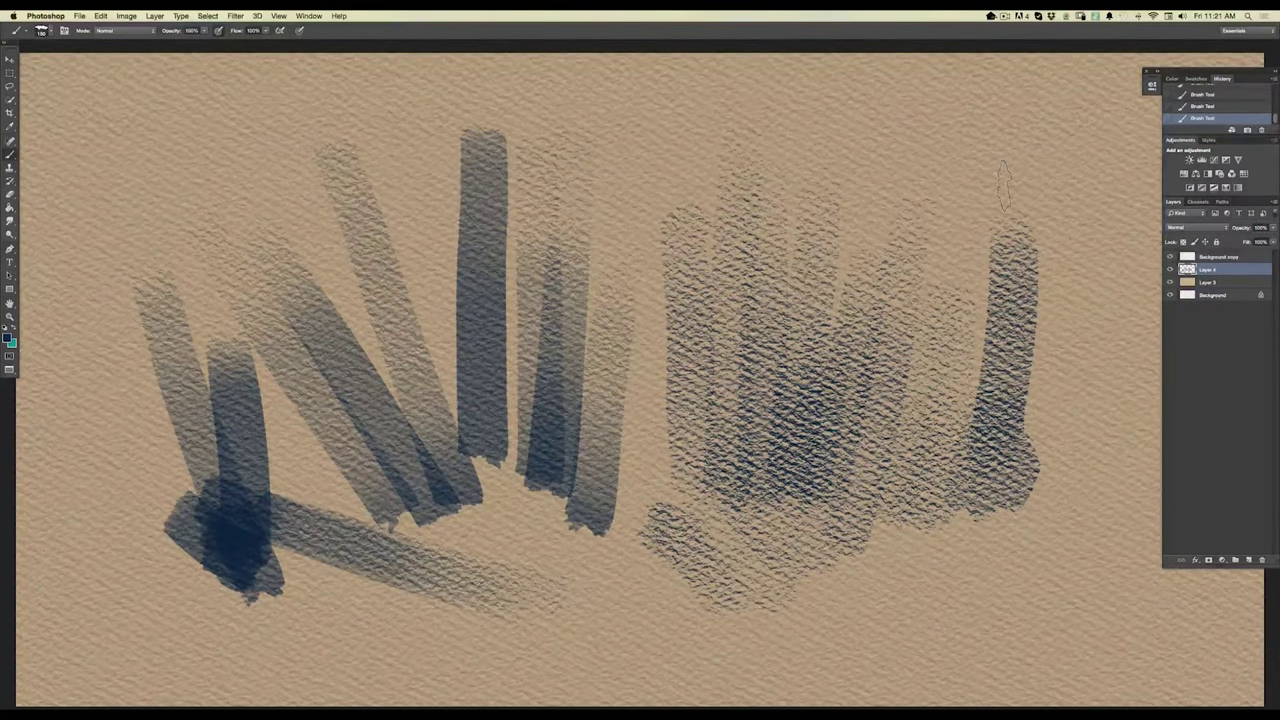
# View the whole painted canvas zoomed out in full-screen mode.
pyautogui.press('super+minus')
pyautogui.press('super+minus')
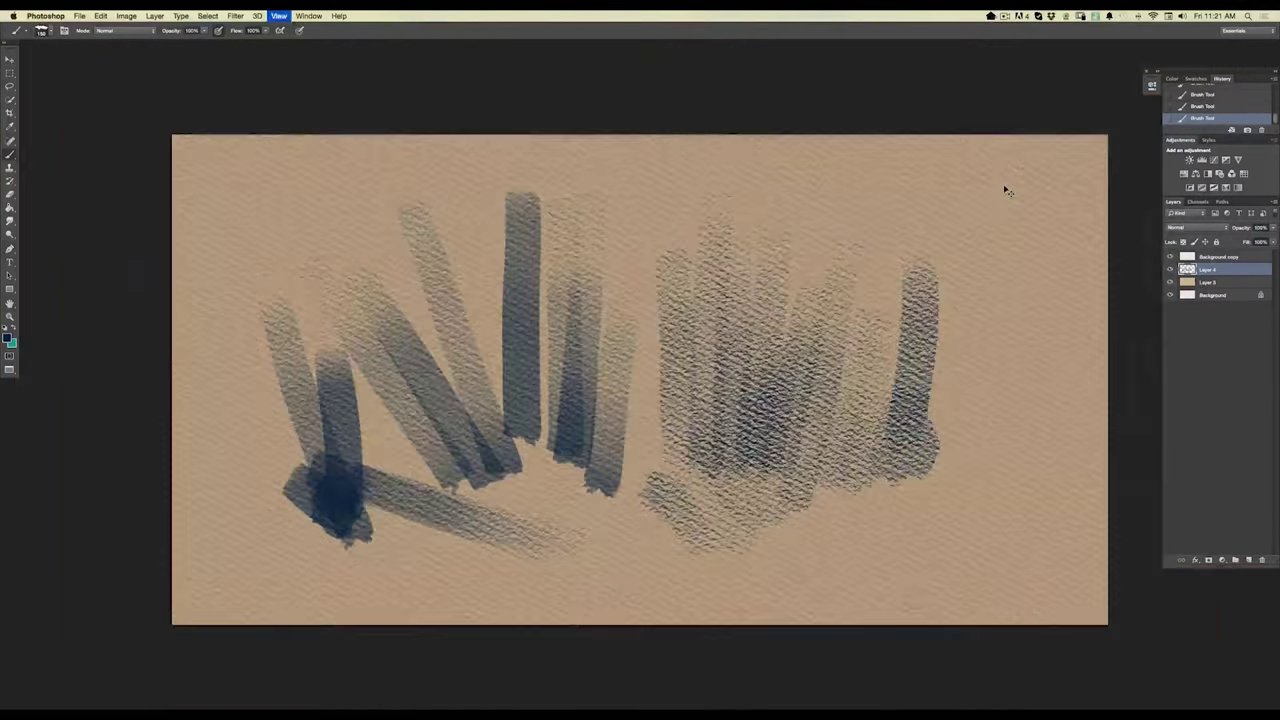
pyautogui.press('f')
pyautogui.press('f')
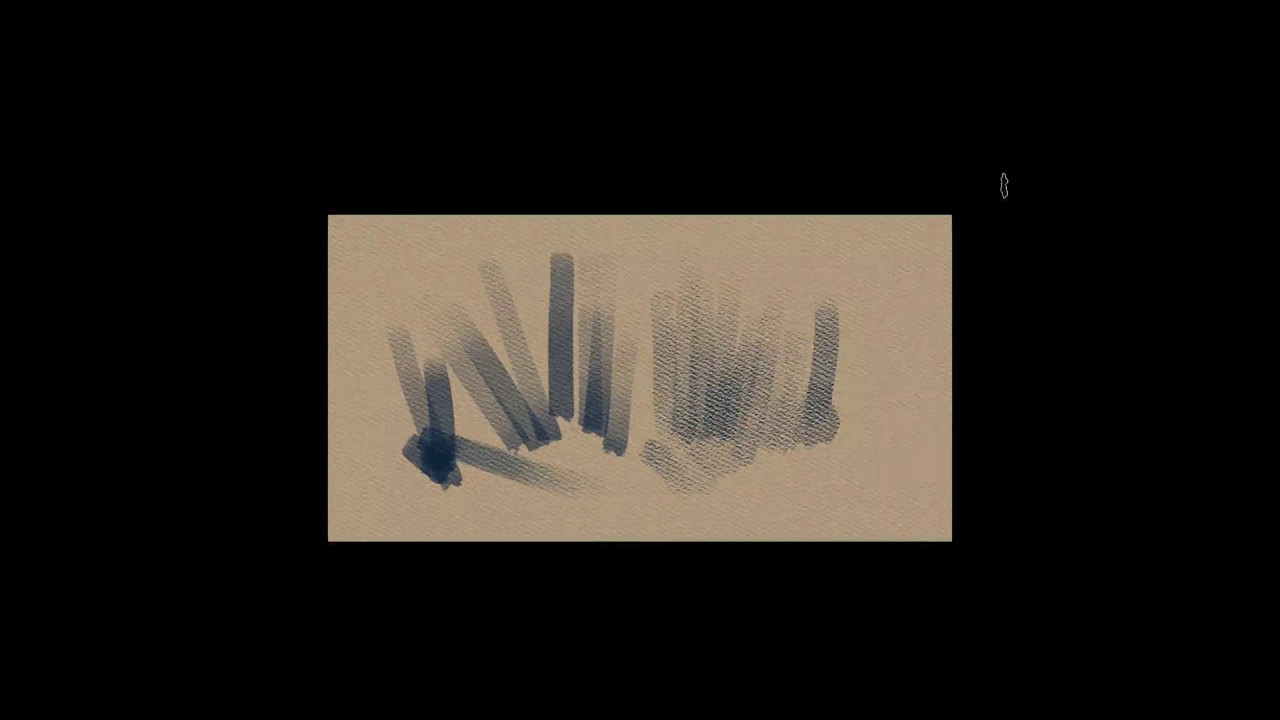
# Return to the standard window view and bring up the Pea Cock demo.jpg image.
pyautogui.press('f')
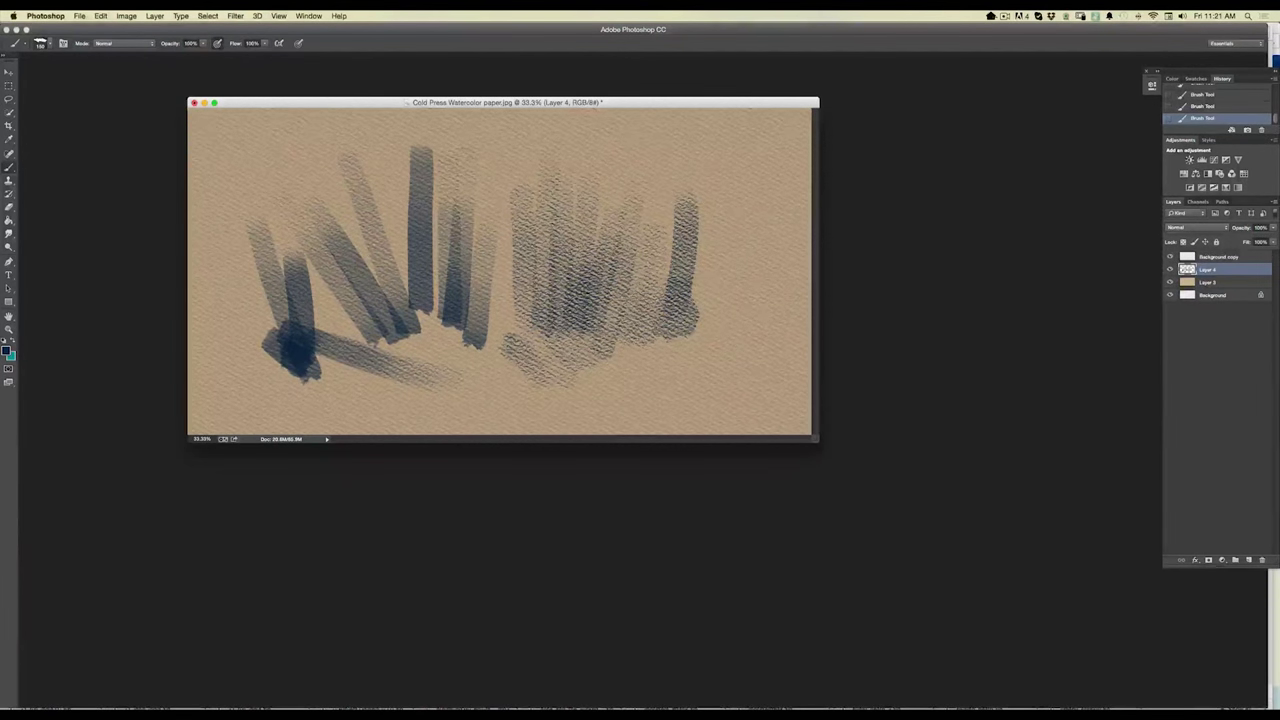
pyautogui.moveTo(1279, 148); pyautogui.dragTo(437, 112)
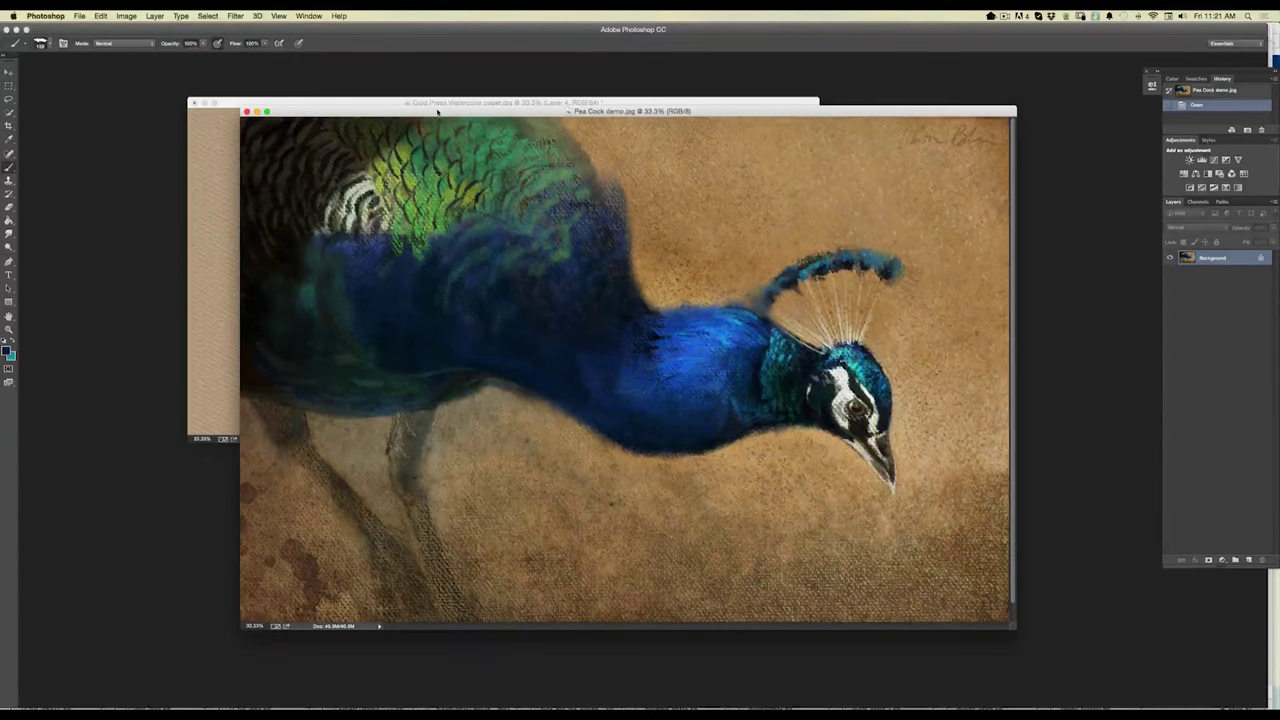